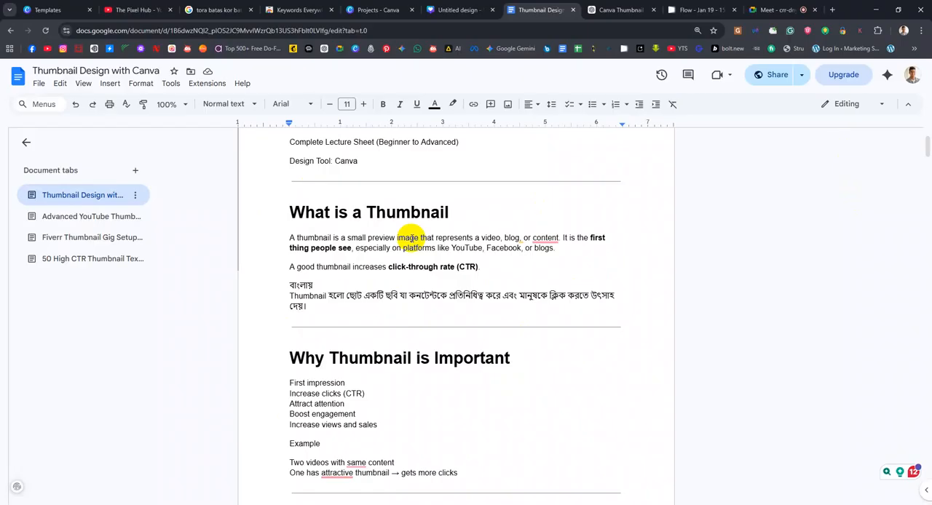
Switch to the Flow project and look through its gallery of generated logos, product images and Bangla thumbnails
click(697, 8)
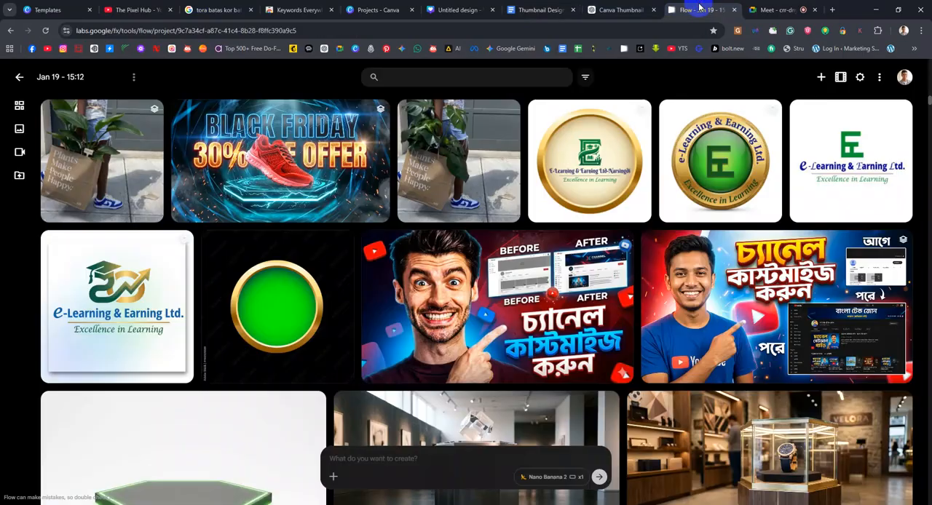
scroll(567, 424, down, 5)
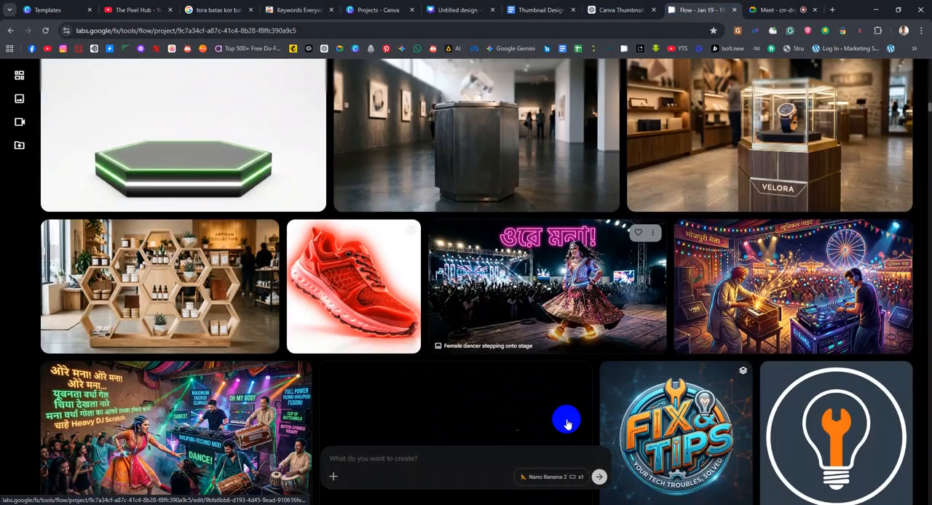
scroll(471, 305, down, 5)
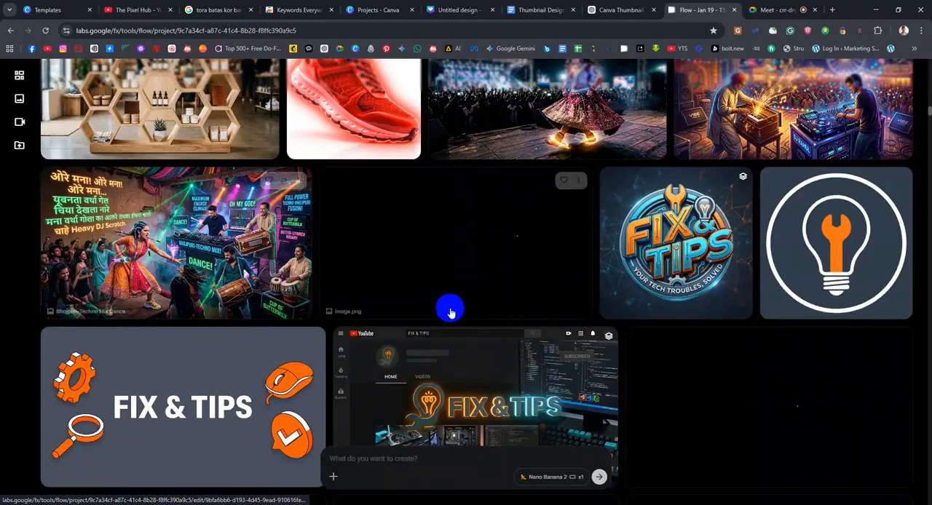
scroll(396, 361, down, 5)
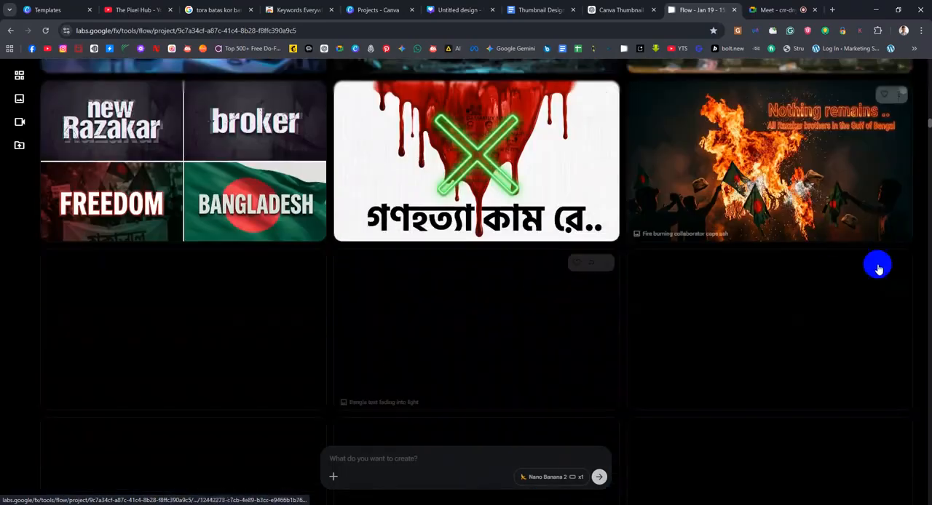
scroll(442, 250, up, 2)
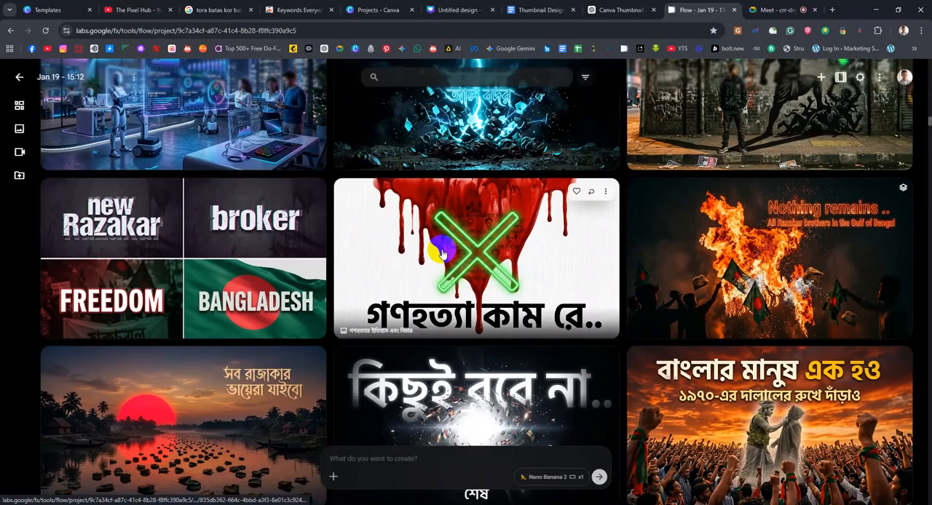
scroll(441, 251, down, 2)
scroll(459, 302, down, 3)
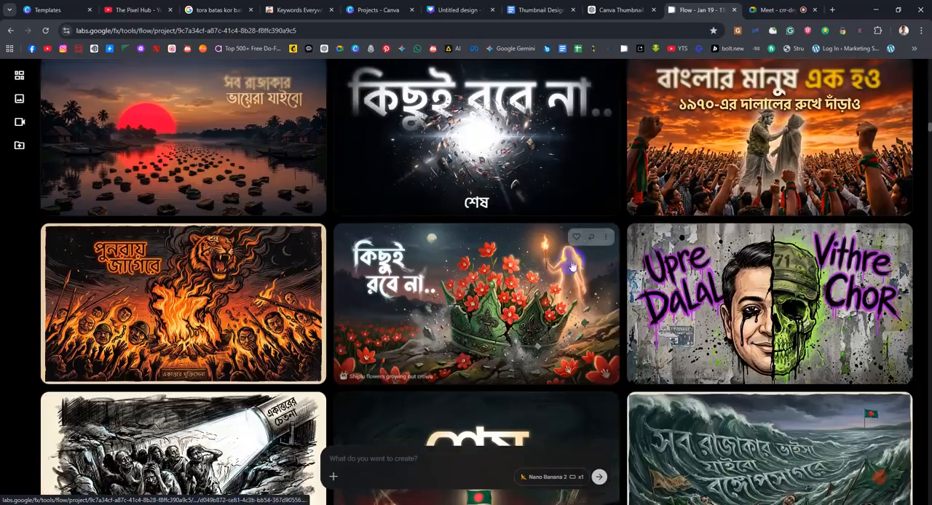
scroll(539, 306, down, 4)
click(538, 306)
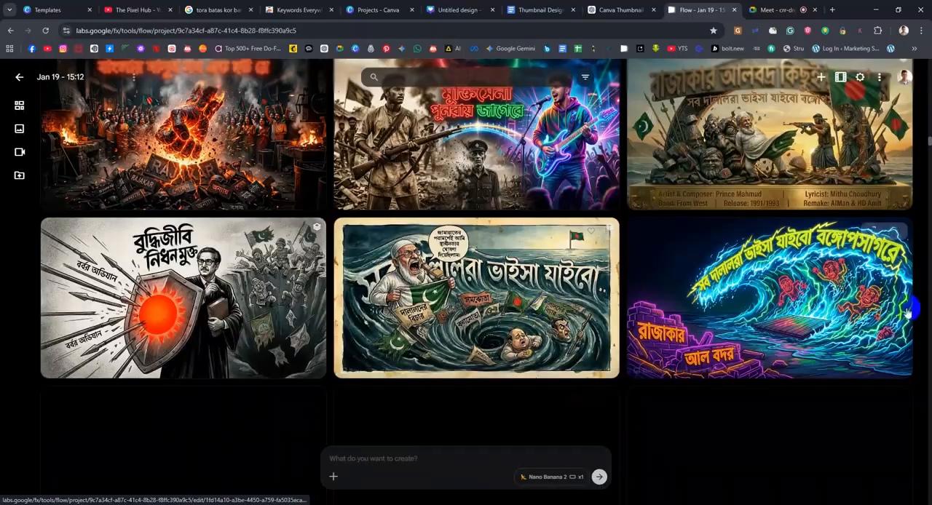
scroll(660, 286, down, 1)
scroll(661, 286, down, 7)
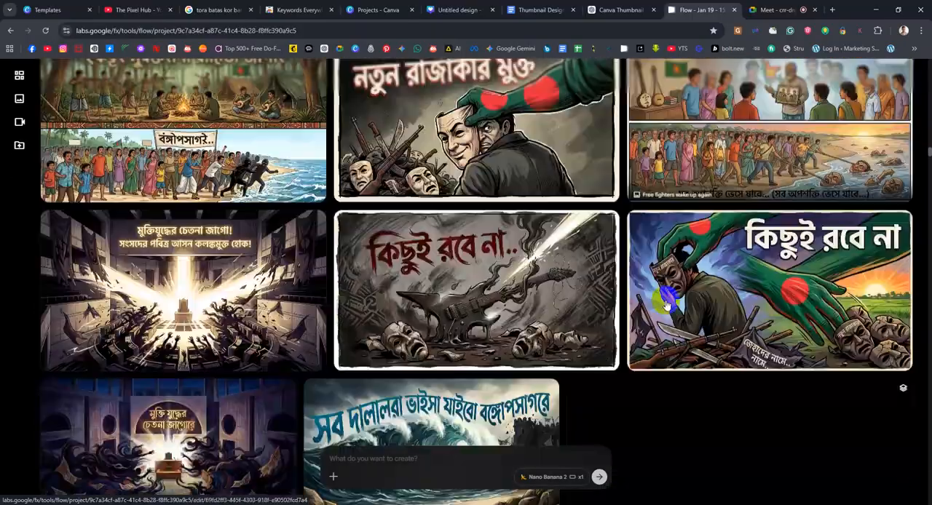
scroll(454, 192, down, 3)
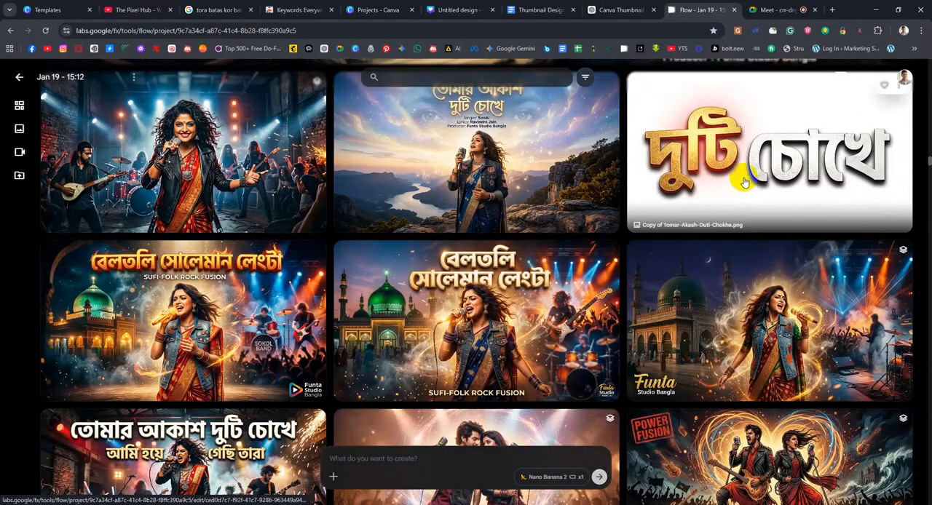
View the gold and silver Bangla lettering image Copy of Tomar-Akash-Duti-Chokhe.png at full size, and return to the gallery
click(745, 182)
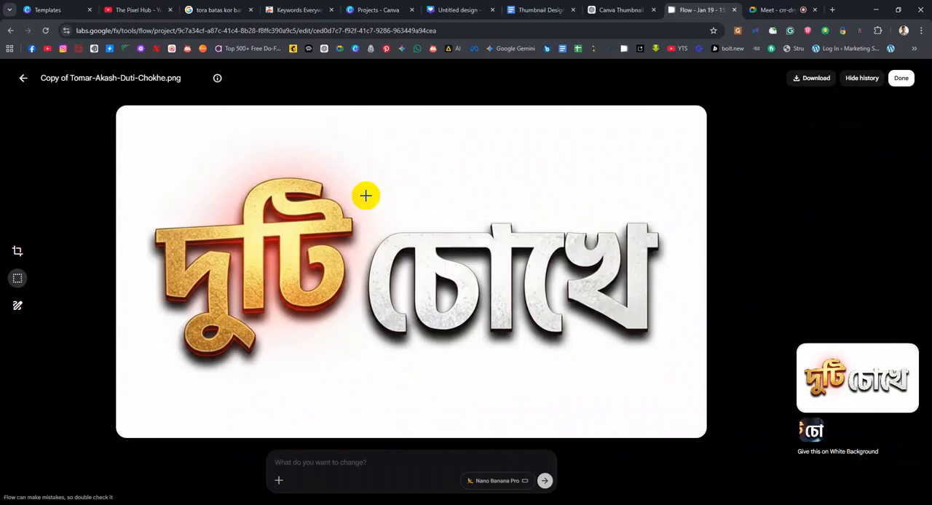
click(22, 82)
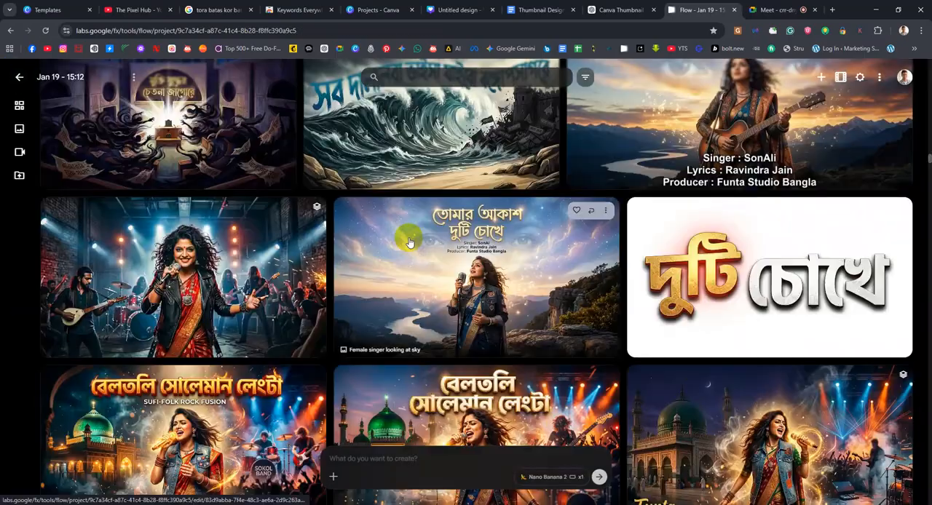
scroll(410, 236, down, 2)
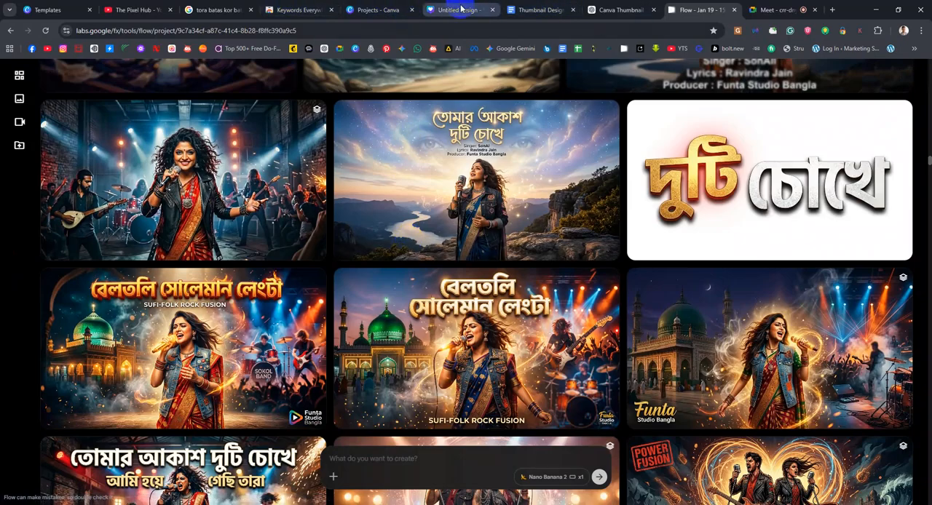
Switch to the Google Meet call and start presenting the entire screen
click(71, 8)
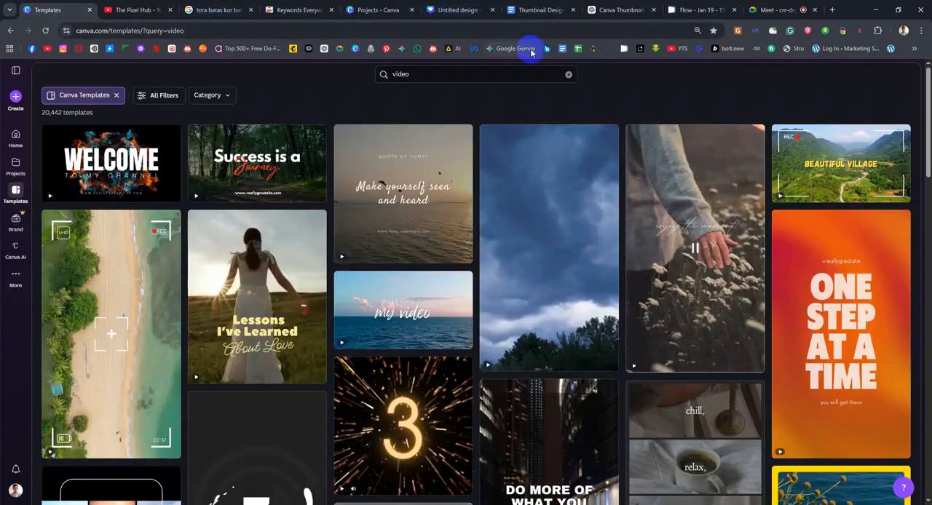
click(794, 10)
click(434, 489)
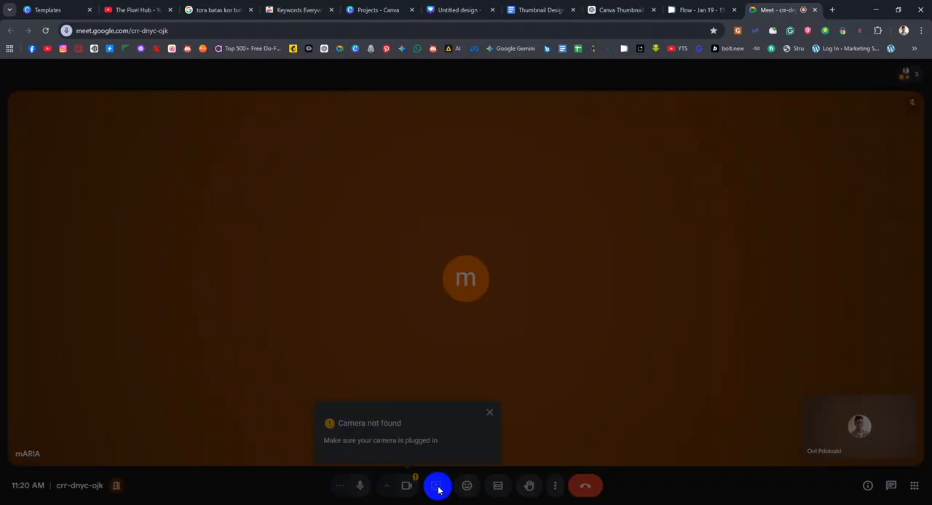
click(555, 90)
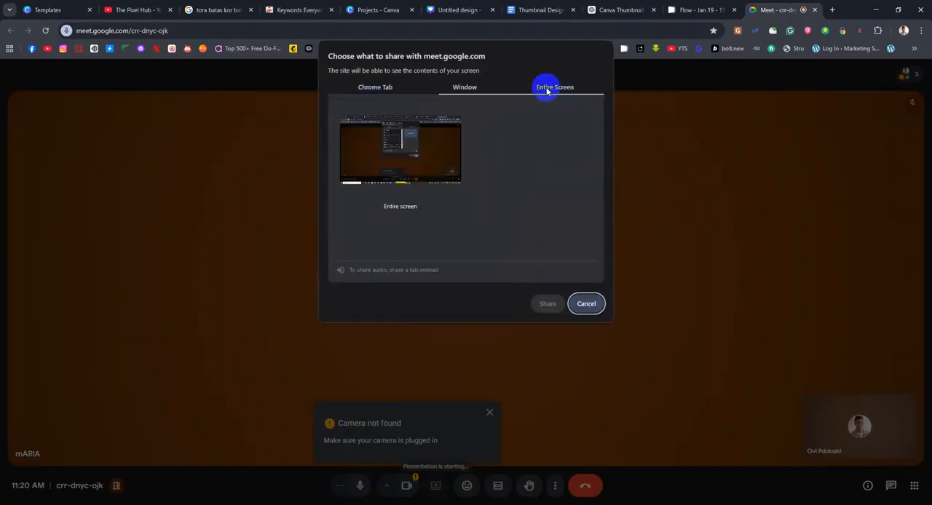
click(454, 135)
click(550, 304)
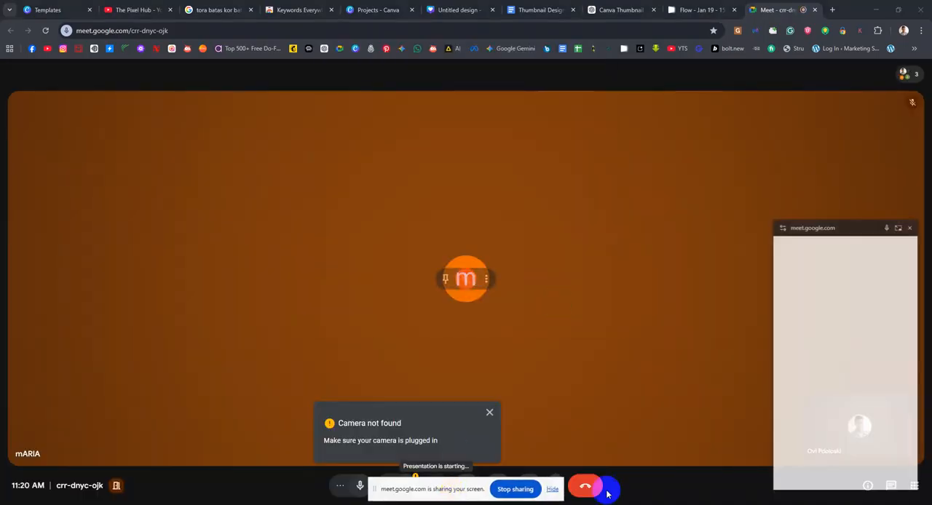
Hide the screen-sharing notice, close the floating meeting window and show the presented screen anyway
click(553, 491)
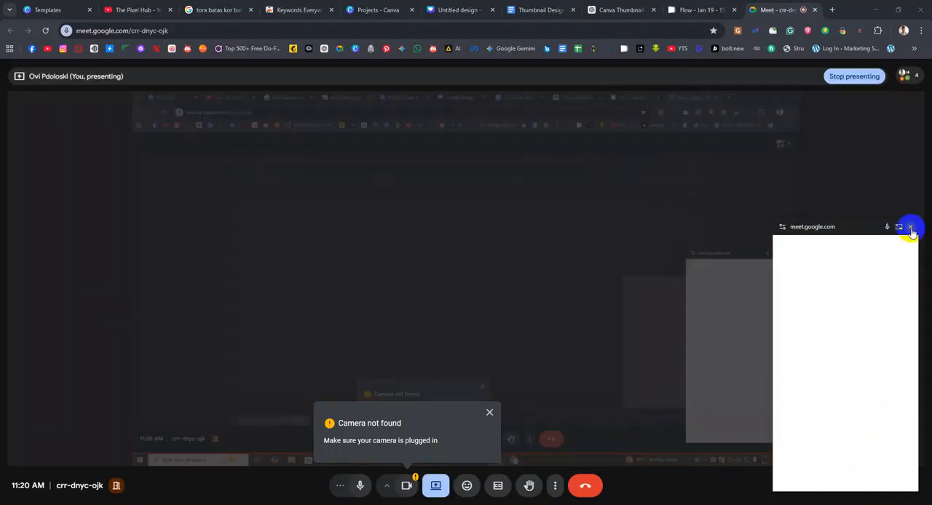
click(910, 227)
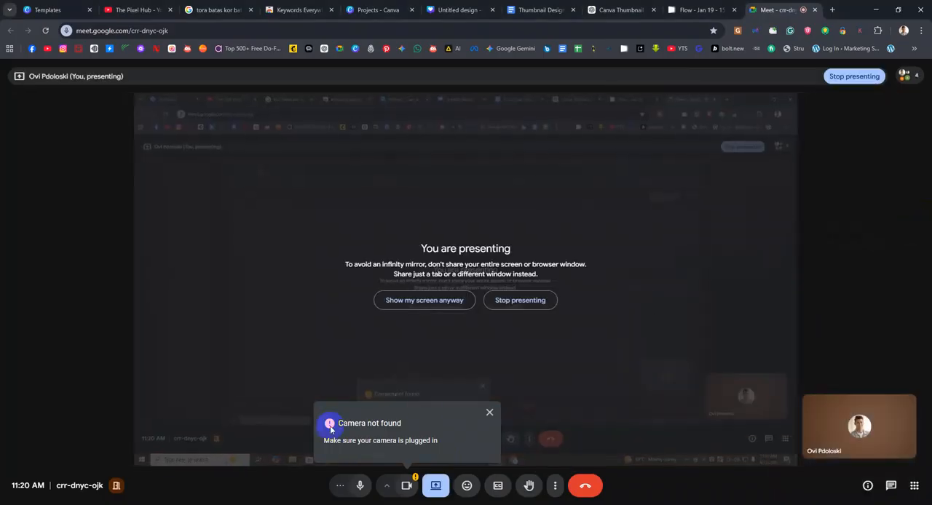
click(457, 301)
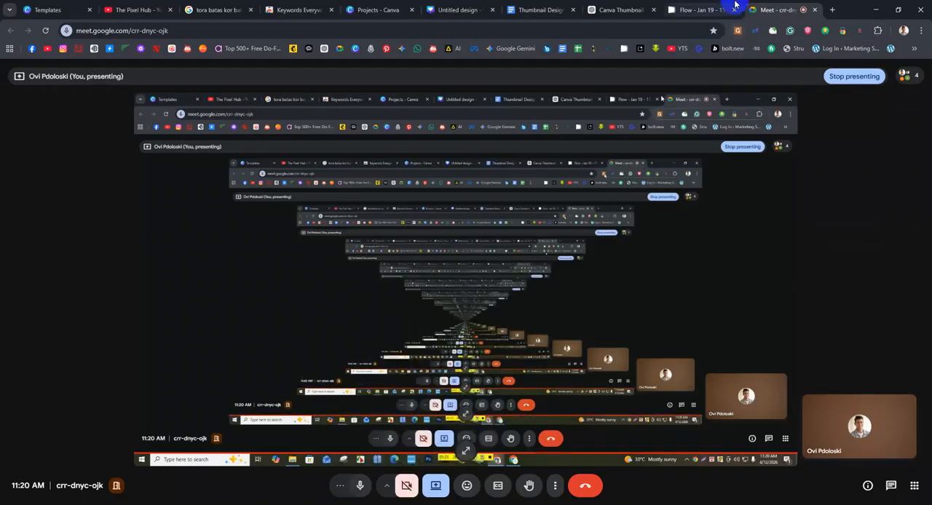
Return to the Flow project and examine the music and song thumbnails, ending back at the start of the gallery
click(703, 9)
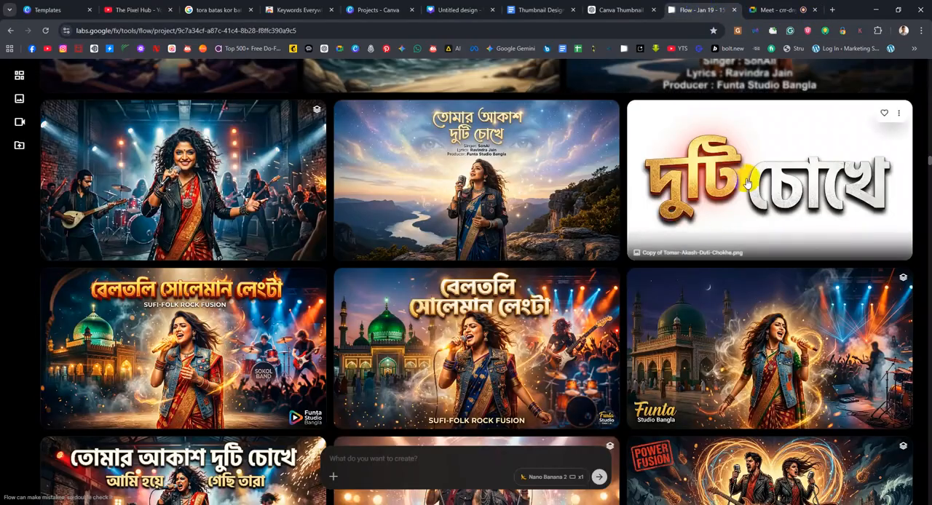
scroll(371, 364, down, 5)
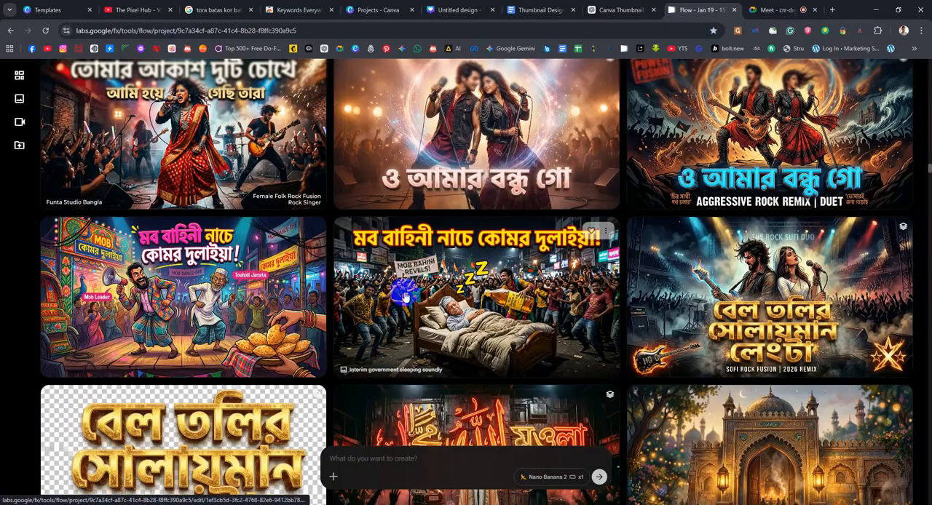
scroll(209, 366, down, 2)
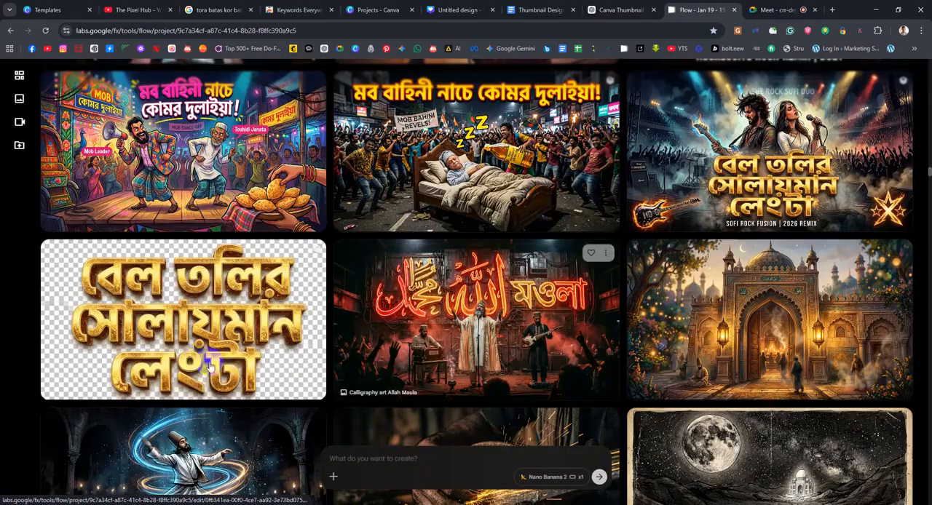
scroll(208, 366, down, 1)
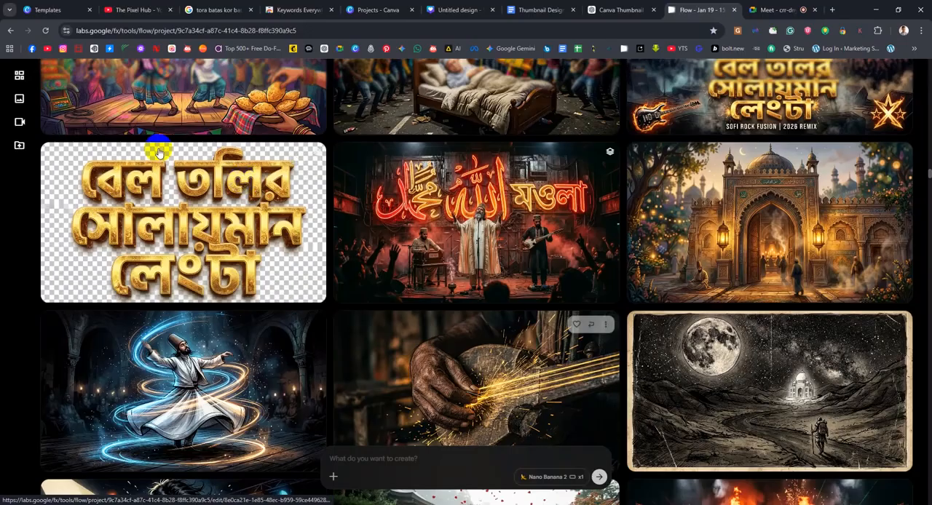
scroll(284, 277, up, 3)
scroll(274, 295, up, 15)
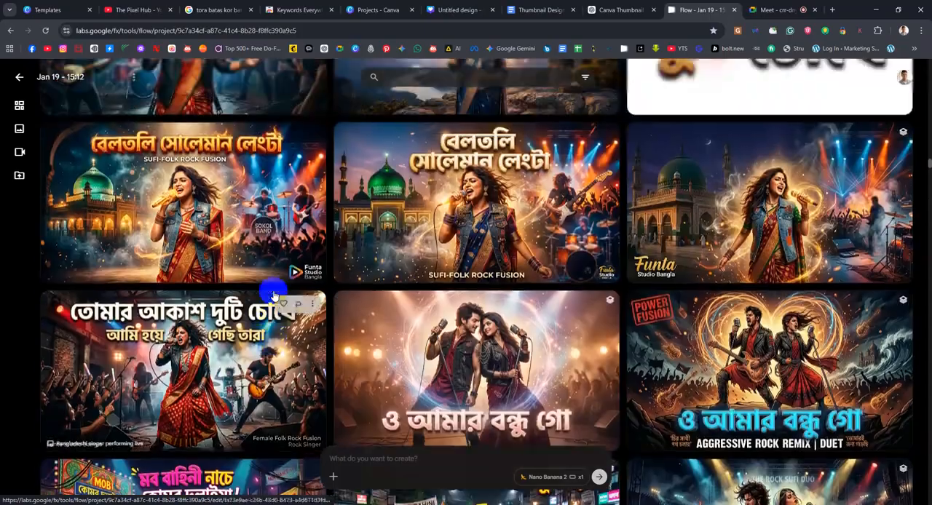
scroll(274, 295, up, 12)
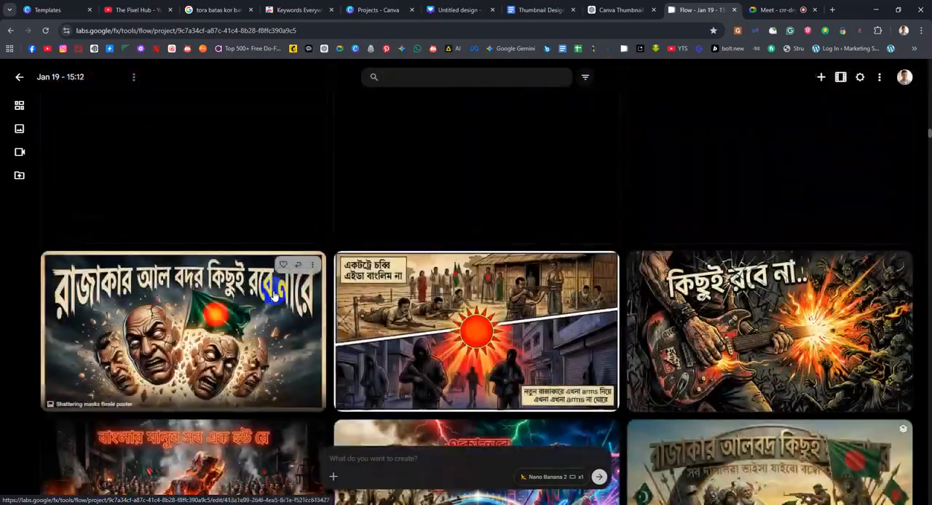
scroll(575, 247, up, 10)
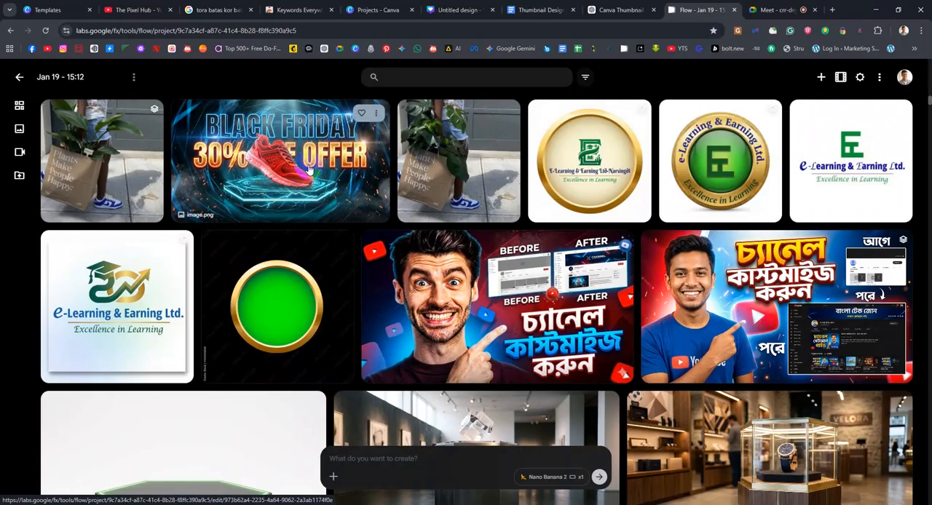
View the two Bangla channel-customization thumbnails at full size one after the other, and return to the gallery
click(537, 322)
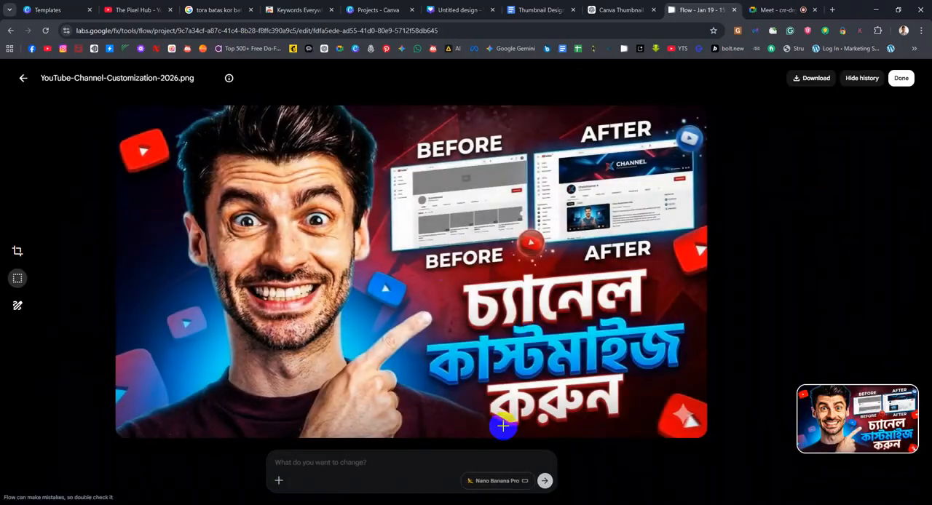
click(21, 81)
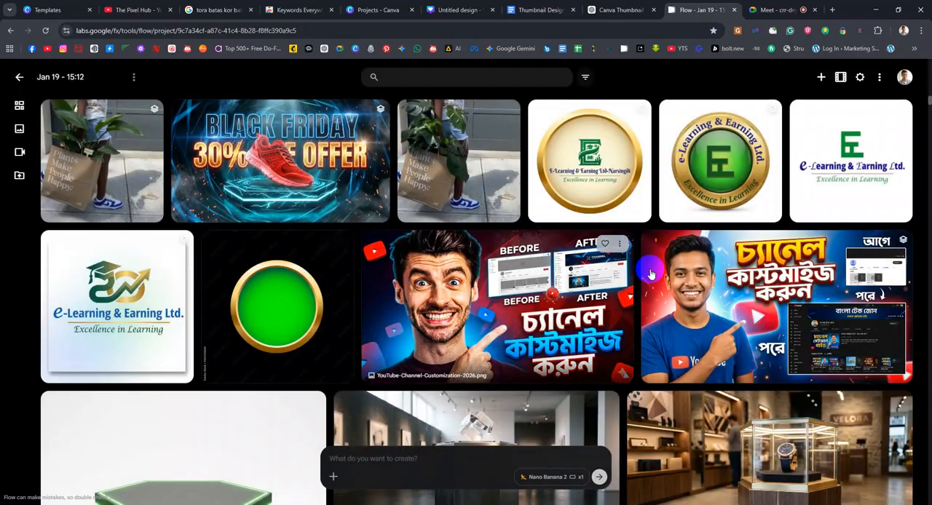
click(756, 288)
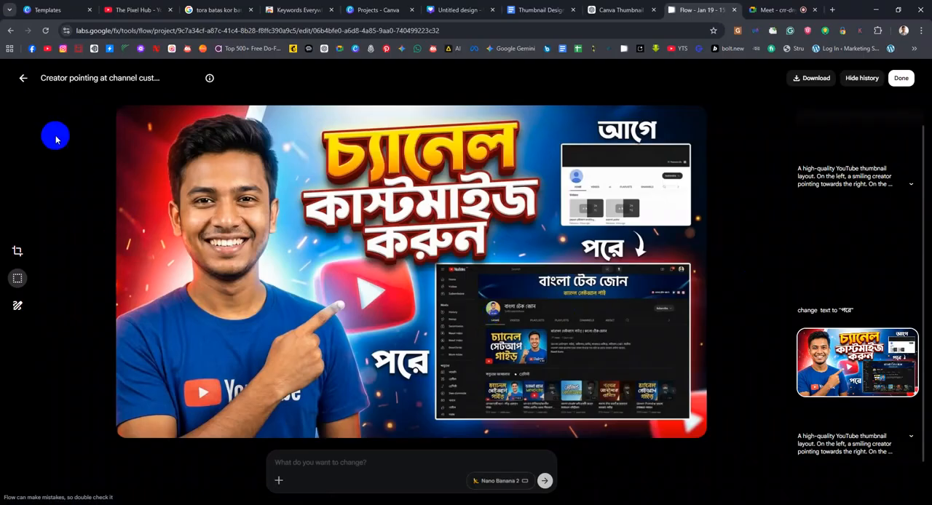
click(22, 78)
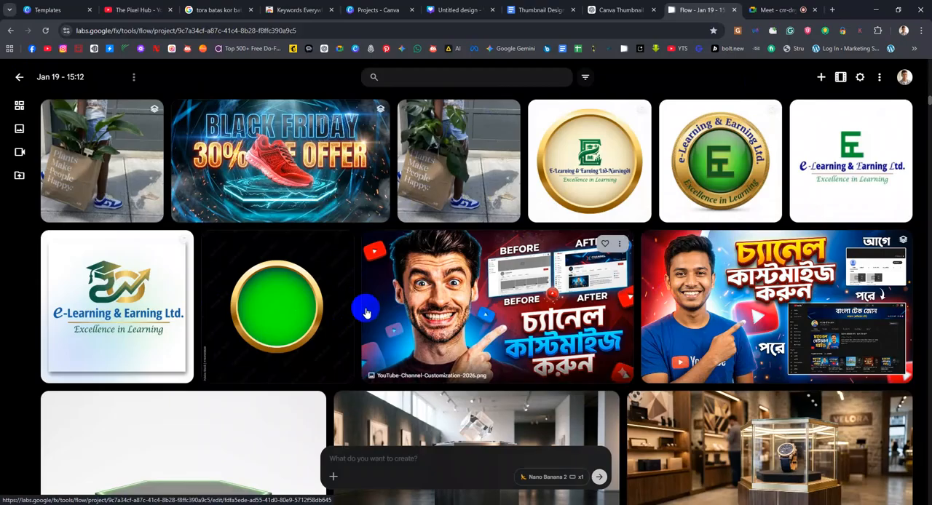
Switch to Canva and search its template library for "youtube thumbnail"
click(466, 10)
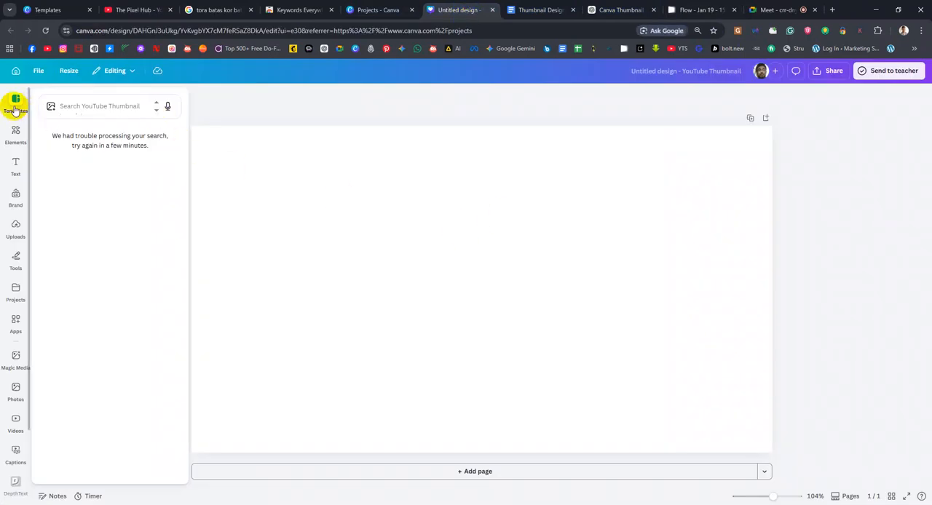
click(378, 10)
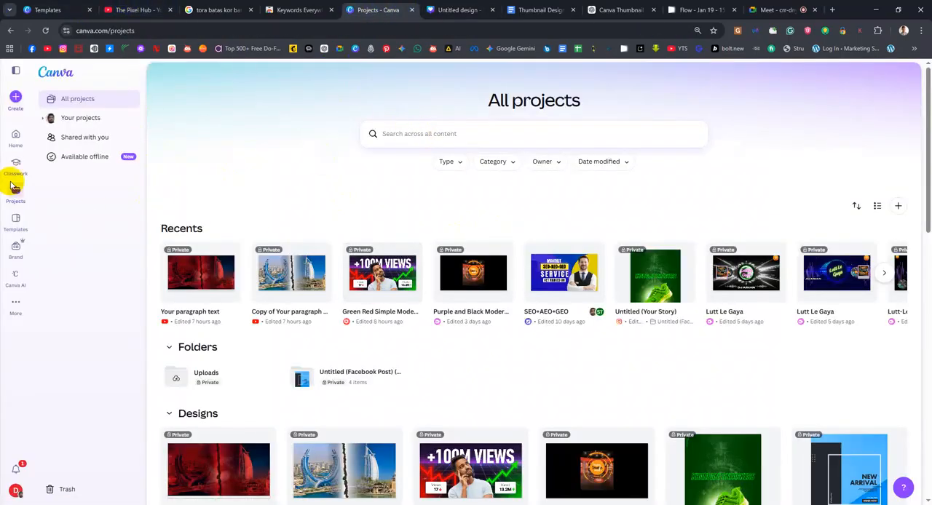
click(21, 227)
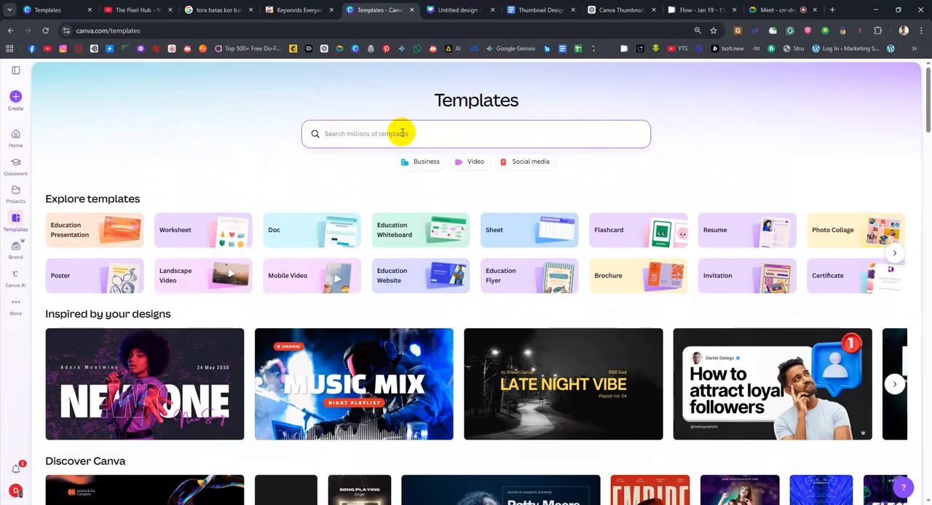
text(youtube)
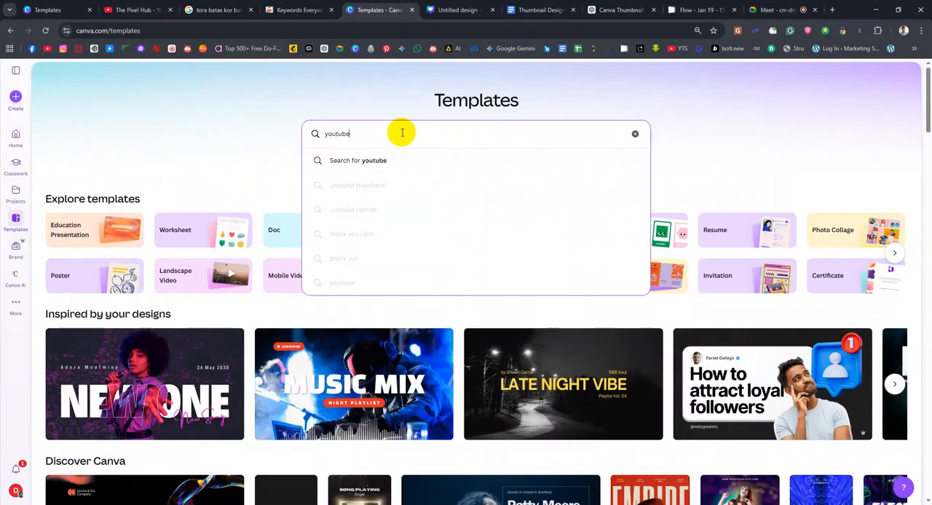
key(Down)
key(Down)
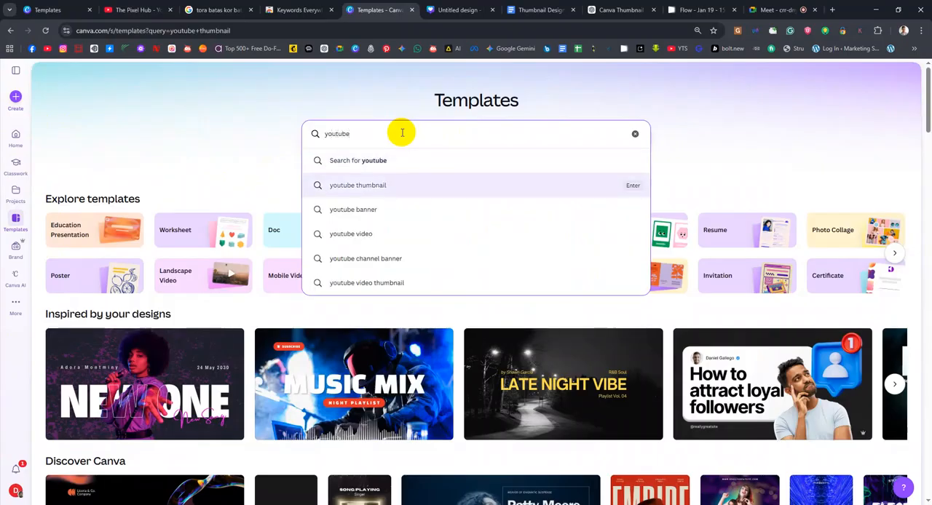
Run the "youtube thumbnail" template search, show the account's team list and choose the Digitonic team
key(Return)
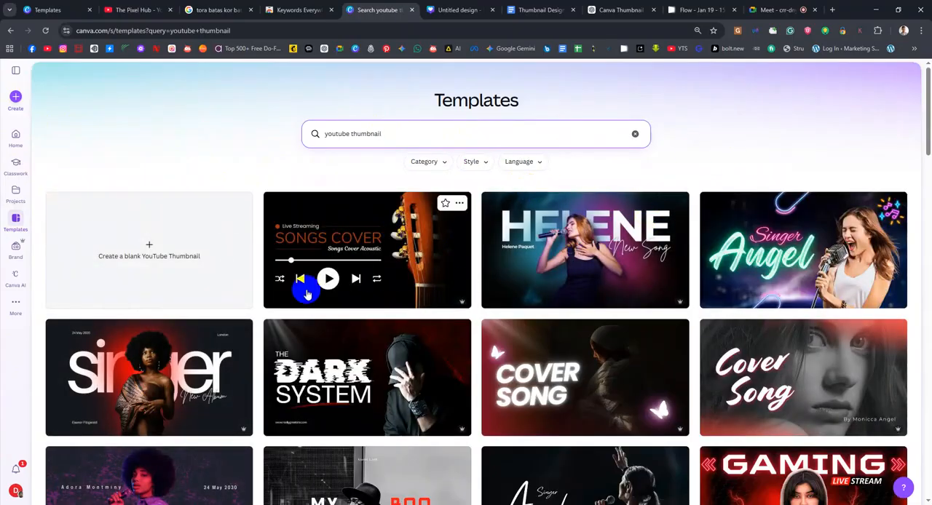
click(15, 489)
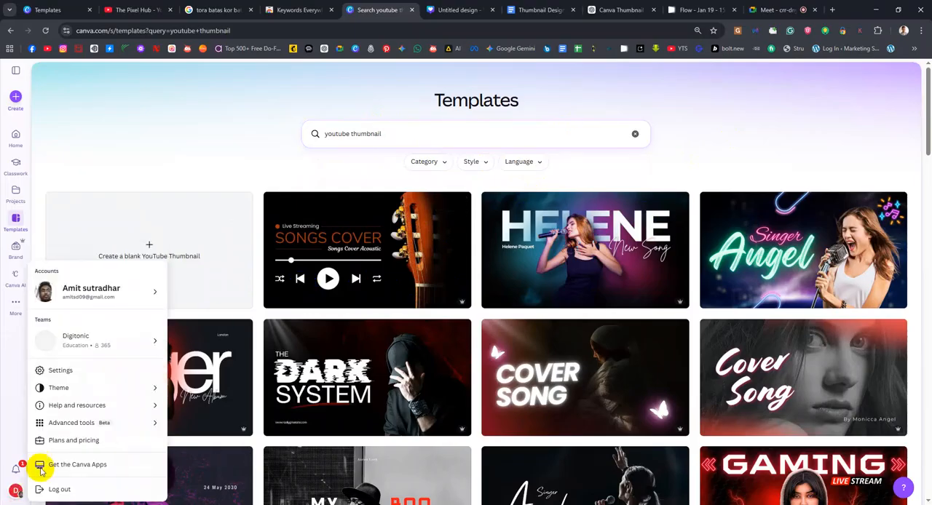
mouse_move(112, 339)
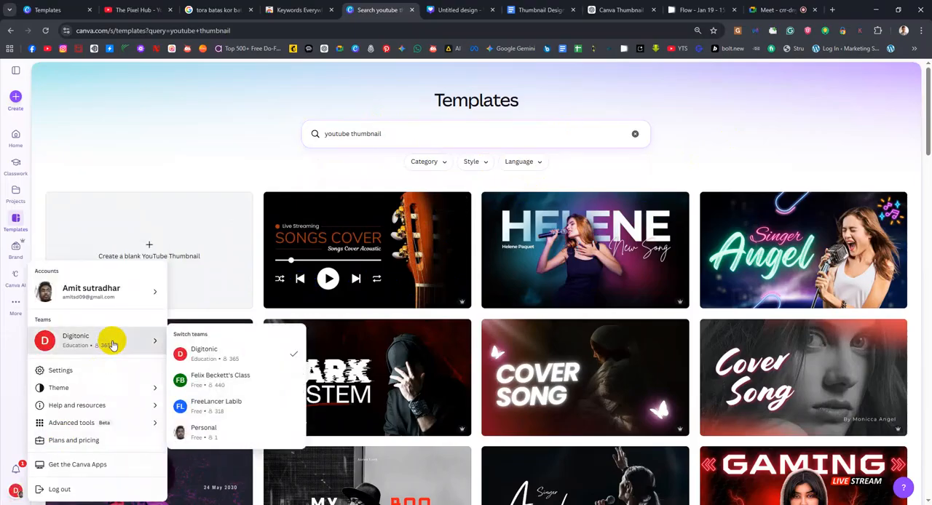
click(195, 353)
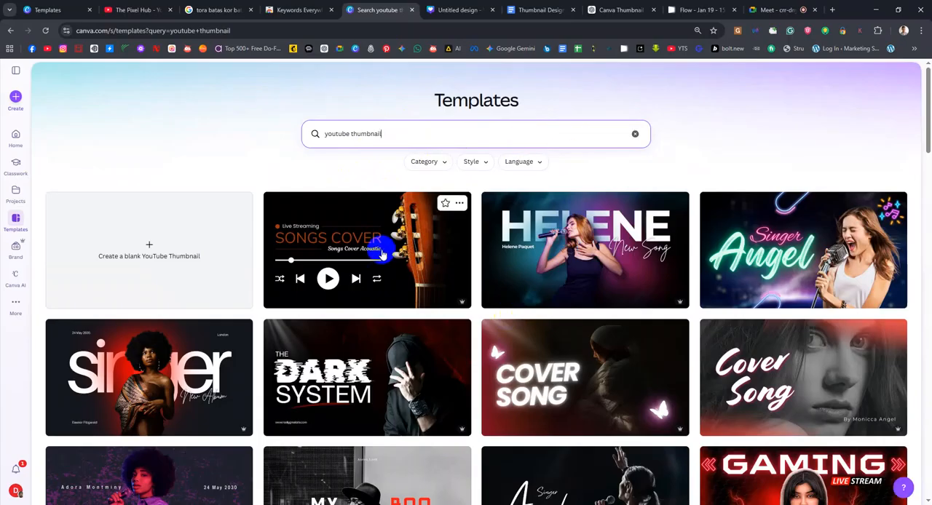
Open the neon "Singer Angel" YouTube thumbnail template from the search results and start customizing it as a design
scroll(391, 290, down, 3)
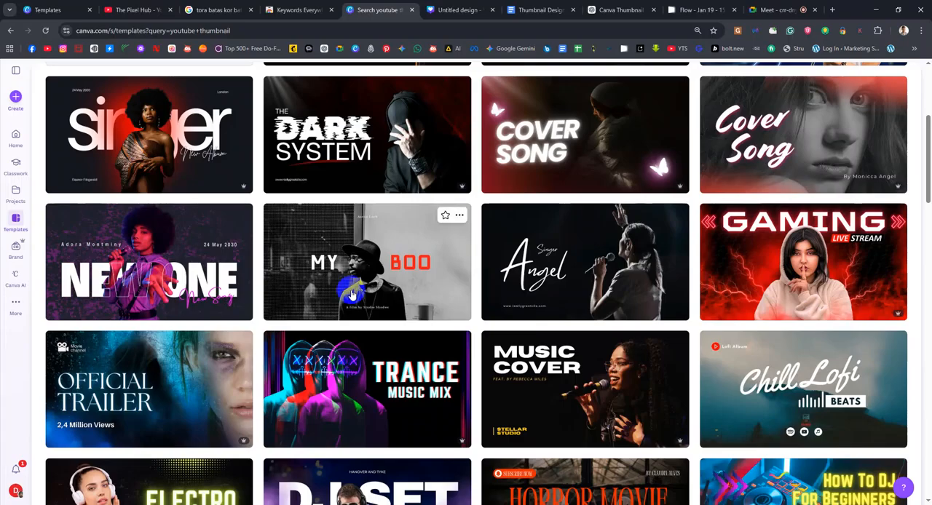
scroll(426, 279, down, 1)
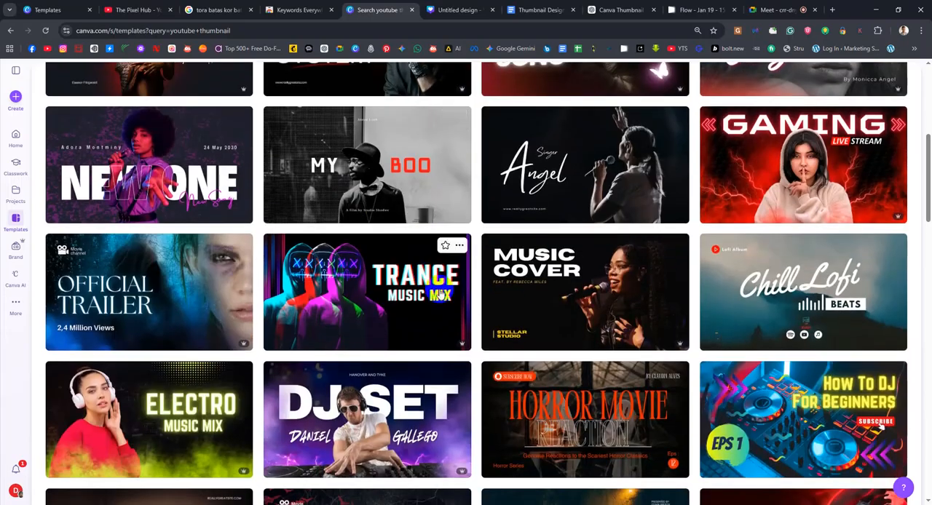
scroll(437, 287, down, 2)
scroll(439, 293, up, 6)
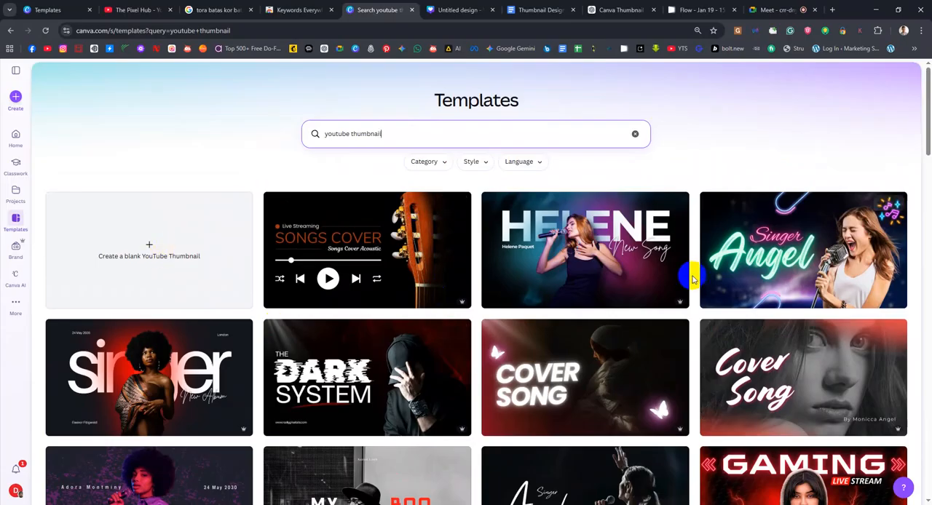
click(759, 266)
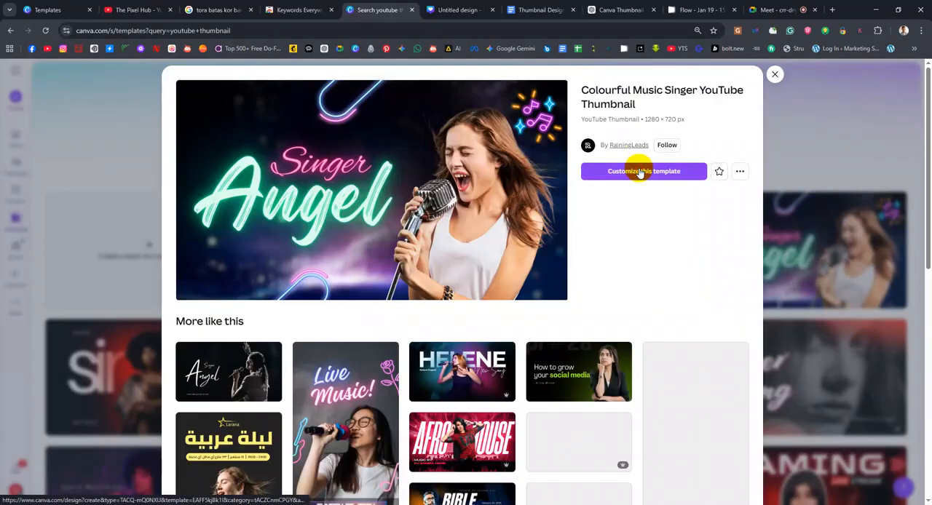
click(638, 171)
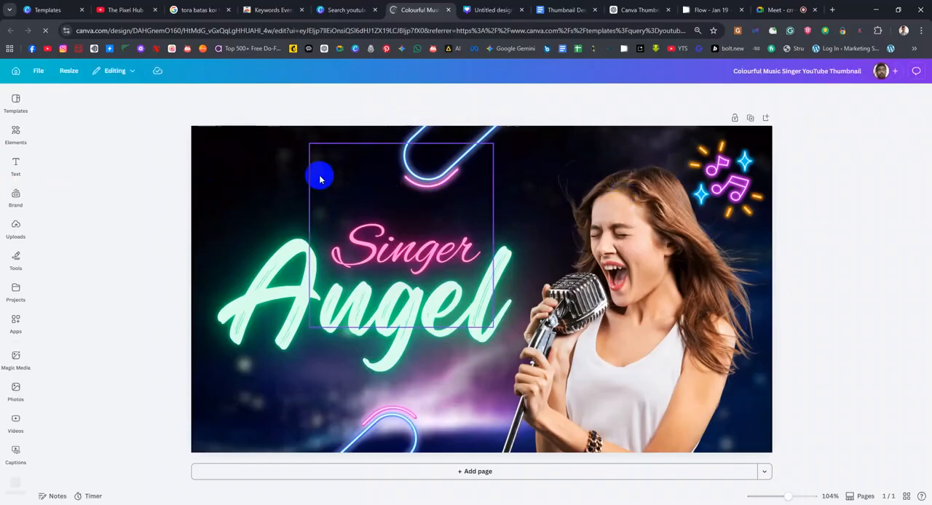
Select the photo of the singing woman and apply BG Remover to it
click(303, 153)
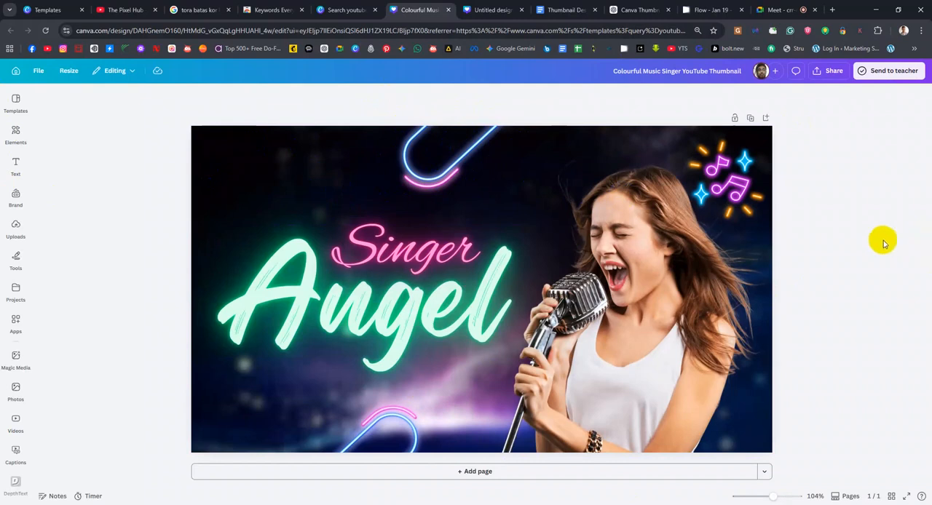
click(618, 204)
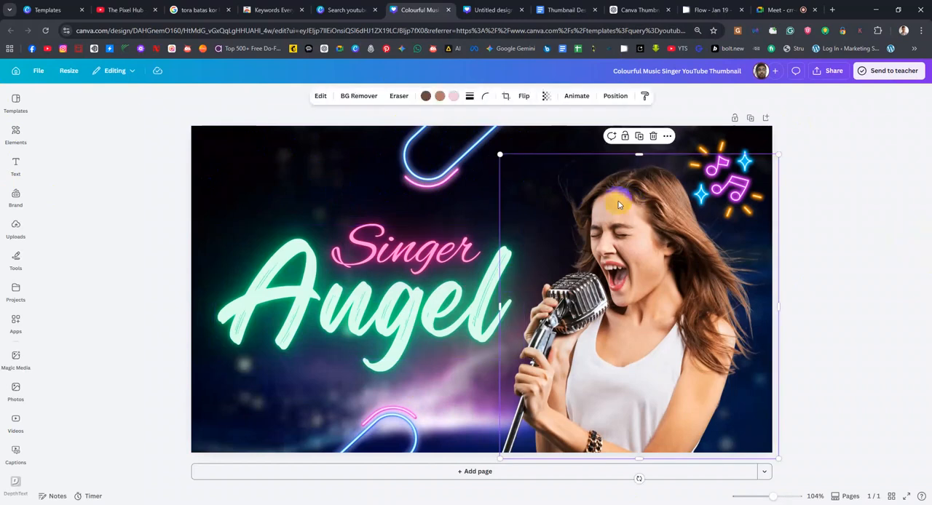
click(367, 96)
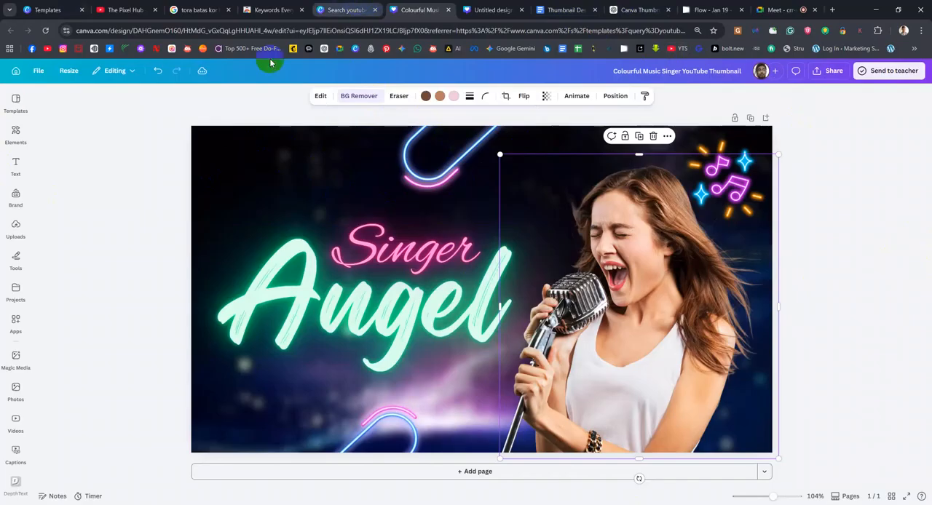
Close the Singer Angel design and its template preview, returning to the start of the YouTube thumbnail templates
click(337, 10)
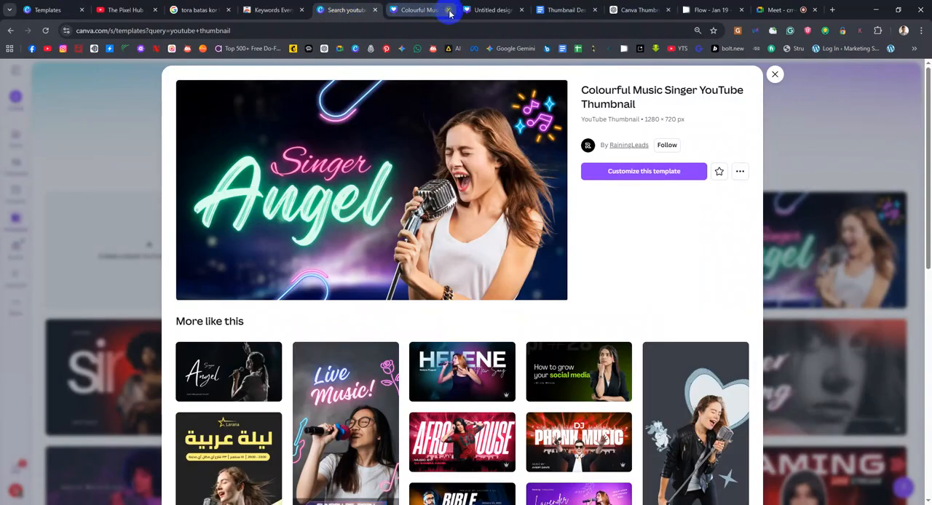
click(449, 10)
click(774, 75)
scroll(365, 311, down, 1)
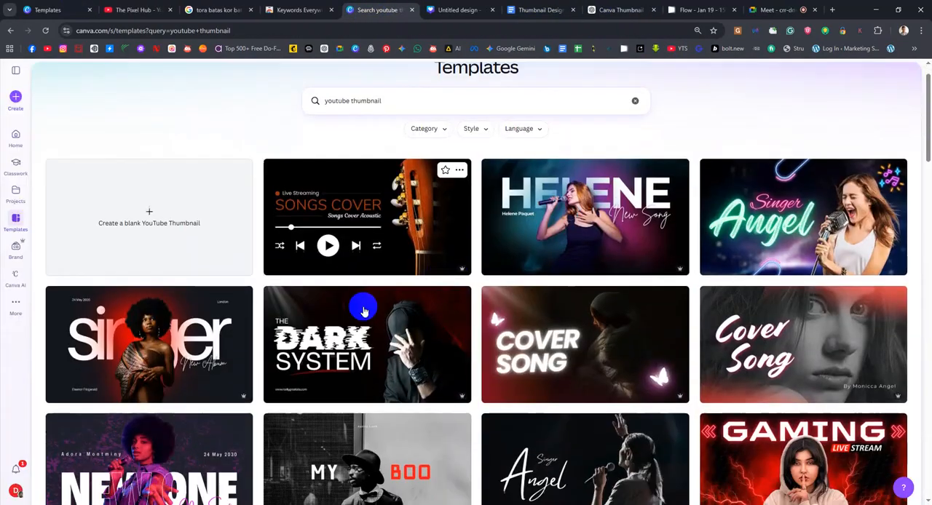
scroll(365, 312, down, 9)
scroll(368, 309, up, 10)
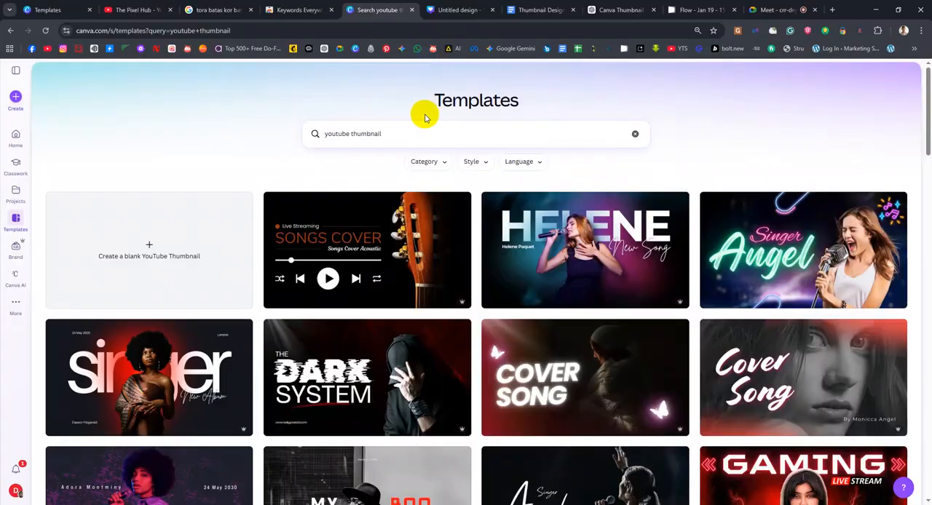
Narrow the template search to "youtube thumbnail gym"
click(455, 134)
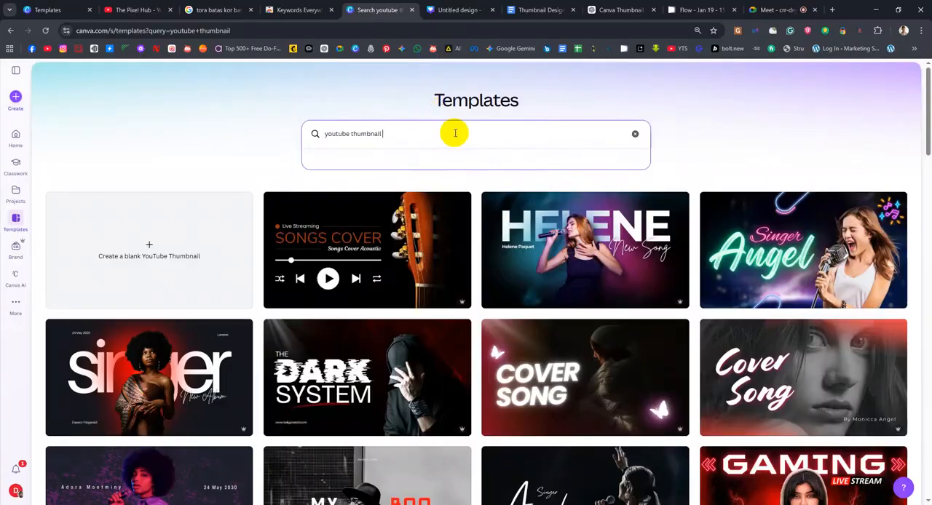
text(gym)
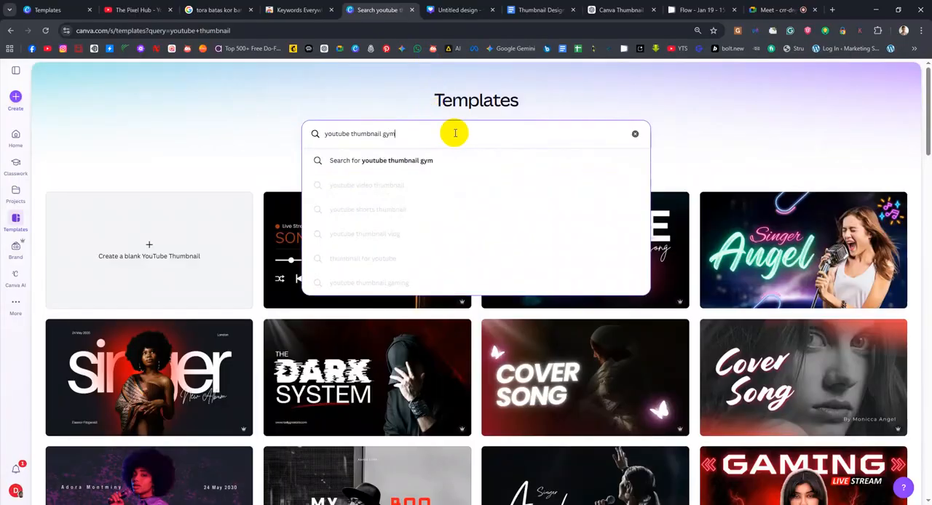
key(Return)
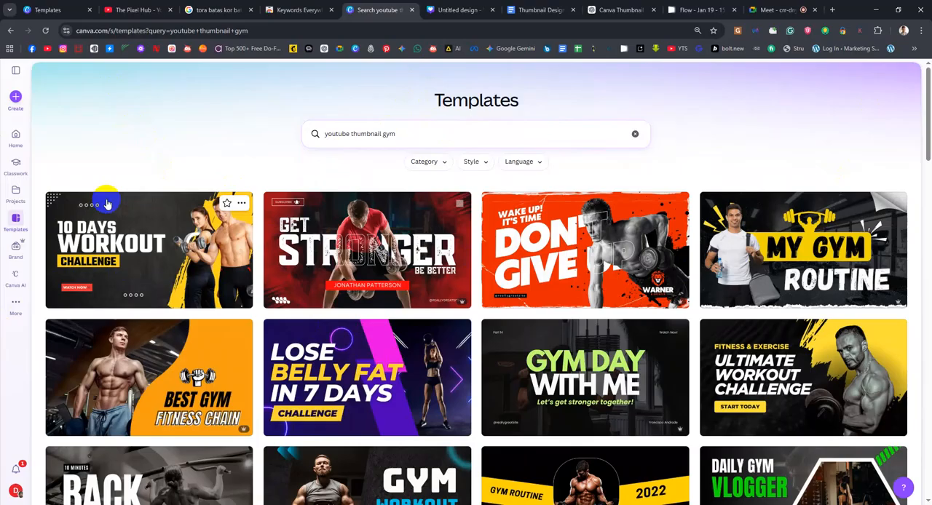
Examine the layouts, text and imagery of the gym and fitness thumbnail templates throughout the search results
scroll(207, 207, down, 5)
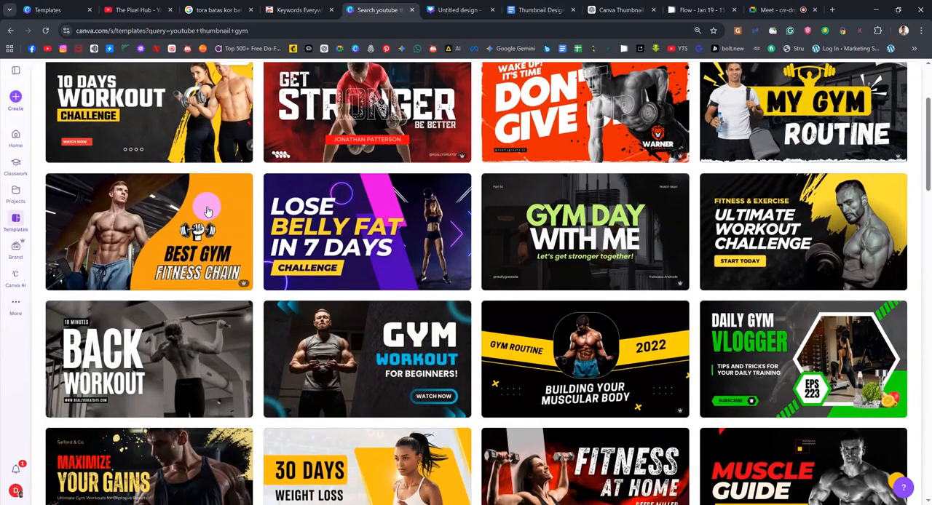
scroll(209, 212, down, 2)
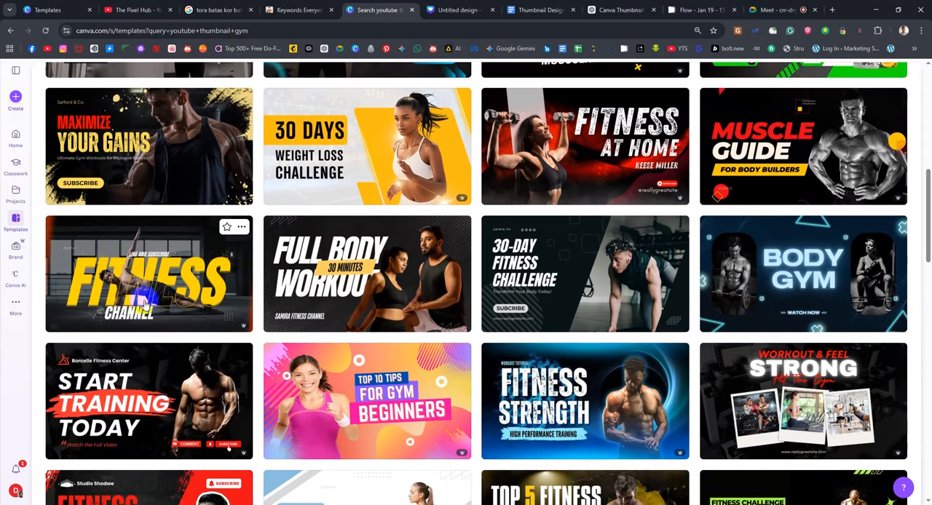
scroll(607, 368, down, 2)
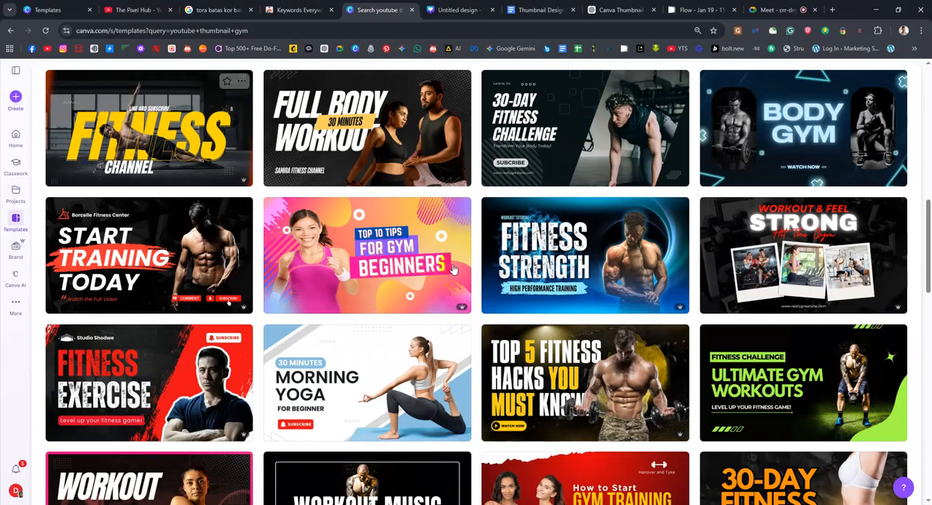
scroll(522, 202, up, 2)
scroll(522, 201, up, 2)
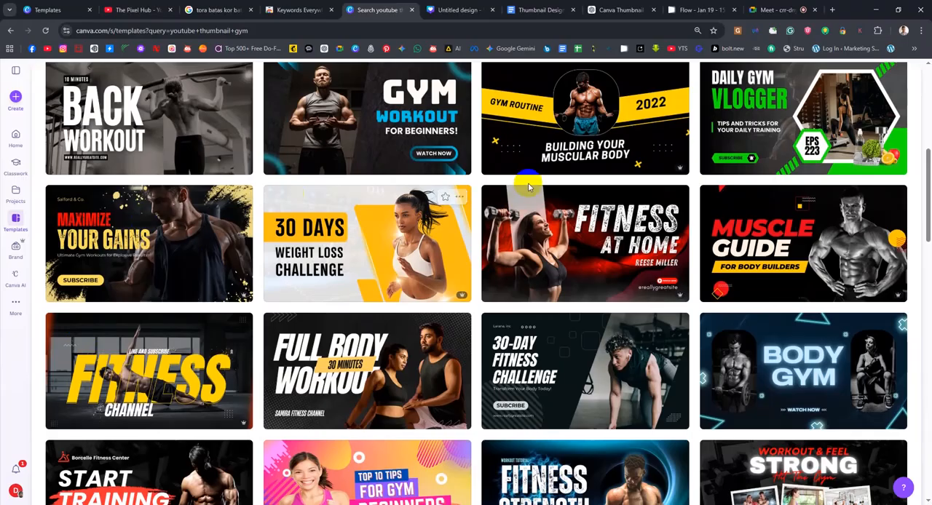
scroll(524, 181, up, 5)
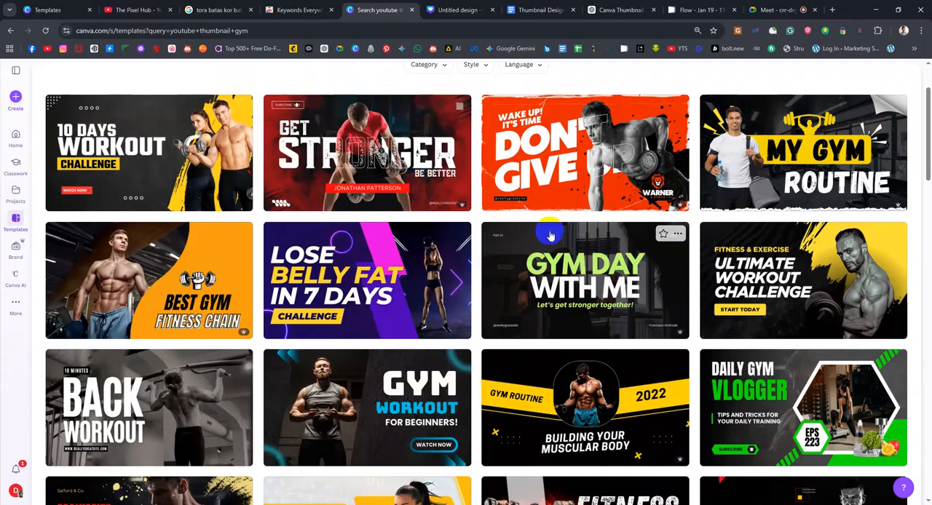
scroll(593, 175, up, 2)
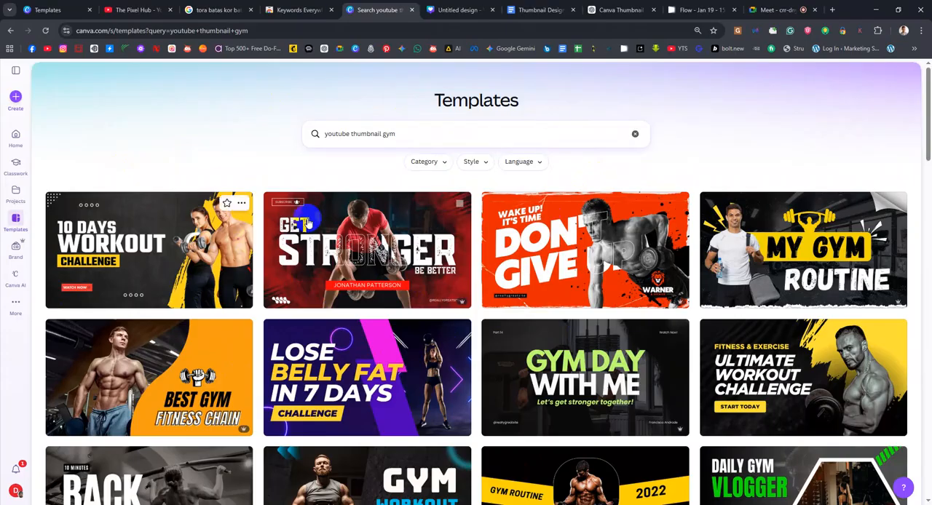
scroll(553, 254, down, 2)
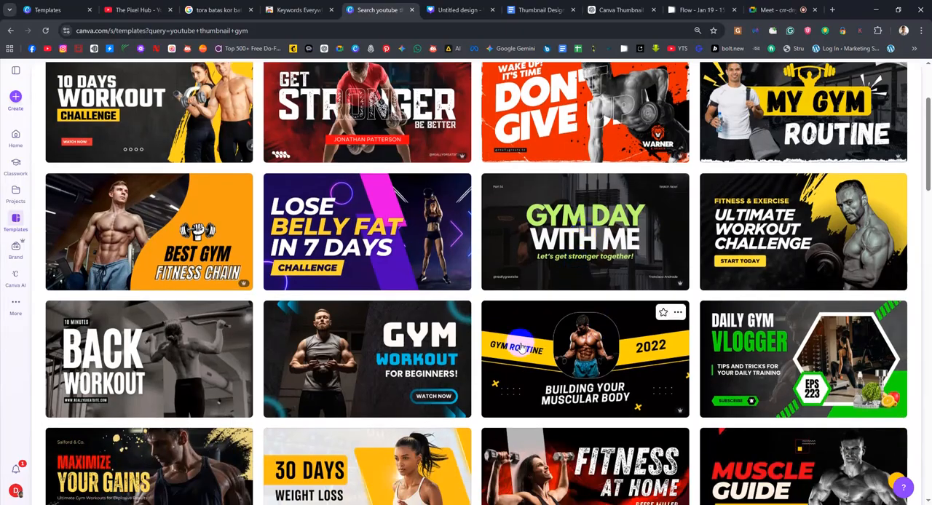
scroll(522, 348, down, 5)
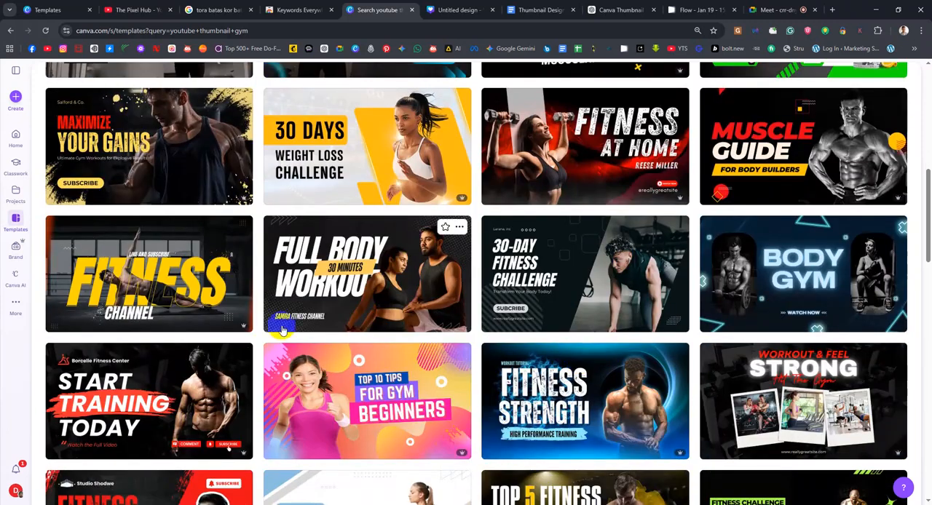
scroll(283, 329, down, 3)
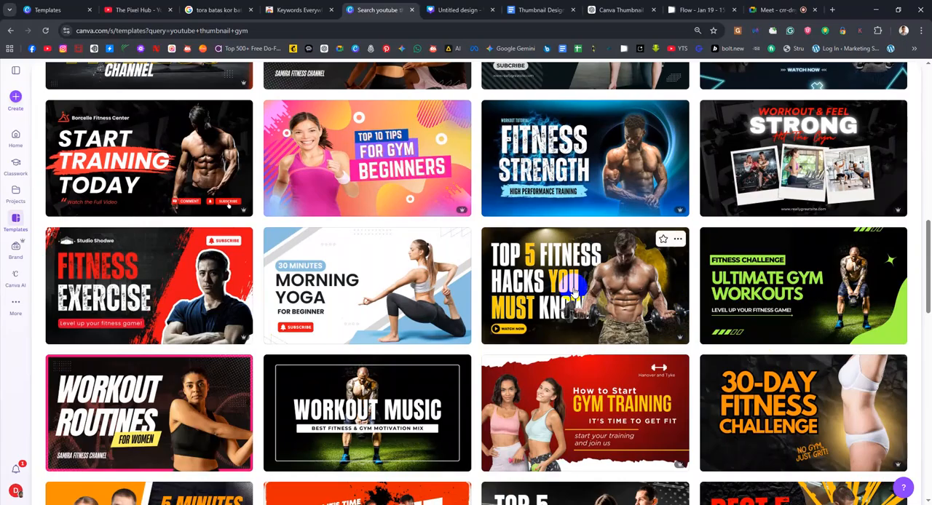
scroll(575, 227, up, 1)
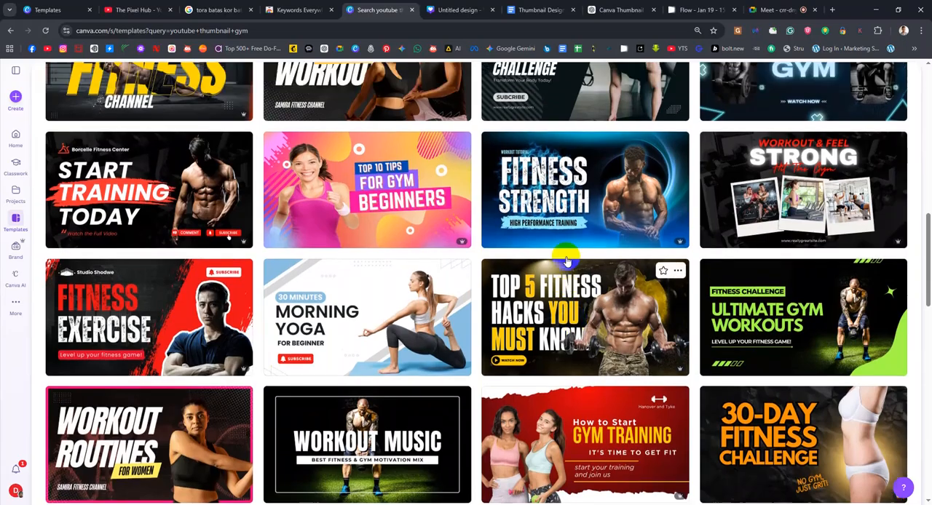
scroll(575, 227, up, 2)
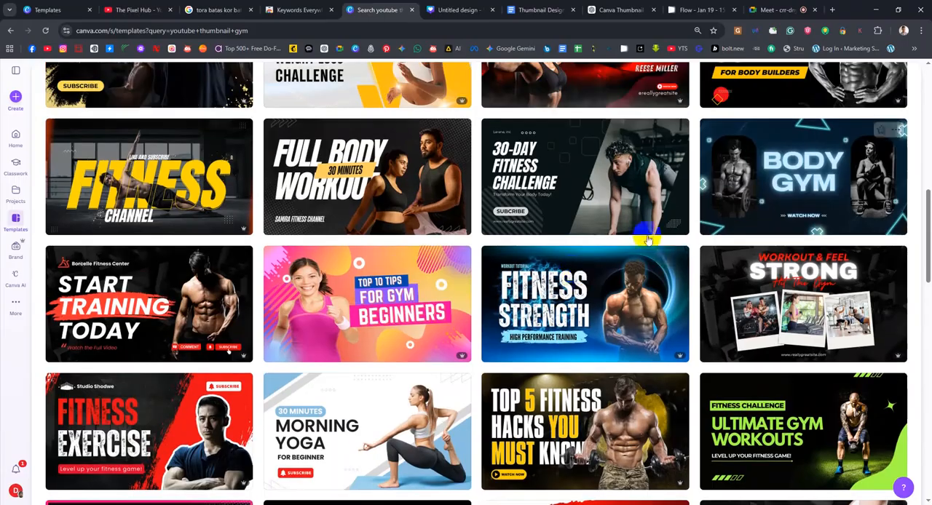
scroll(646, 238, up, 3)
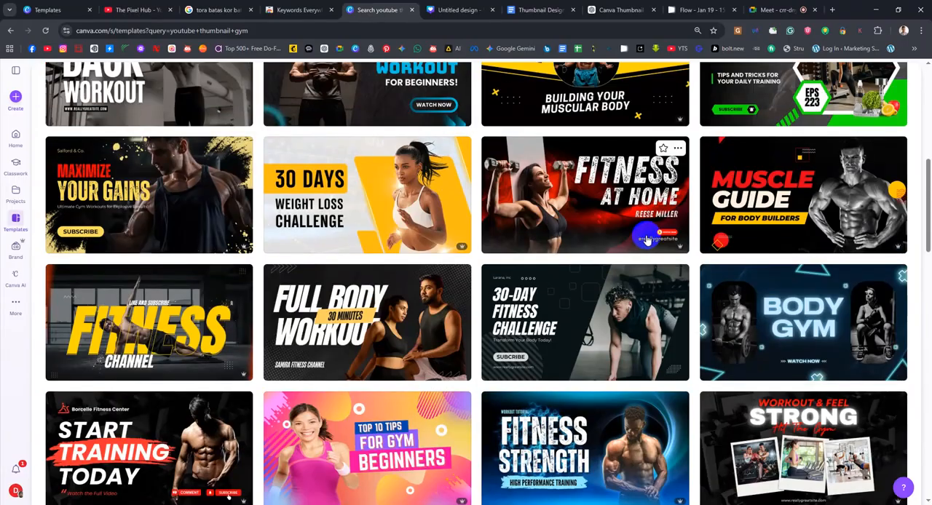
scroll(646, 239, up, 9)
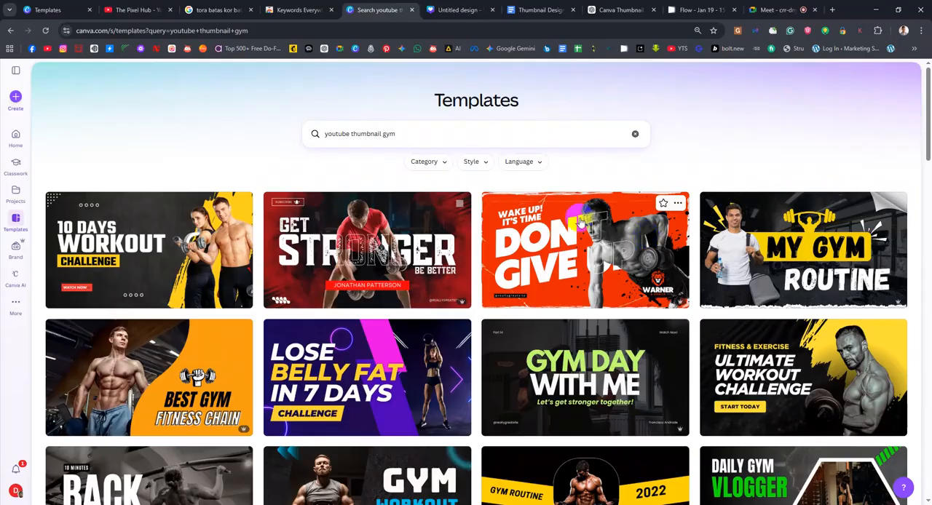
scroll(615, 280, down, 5)
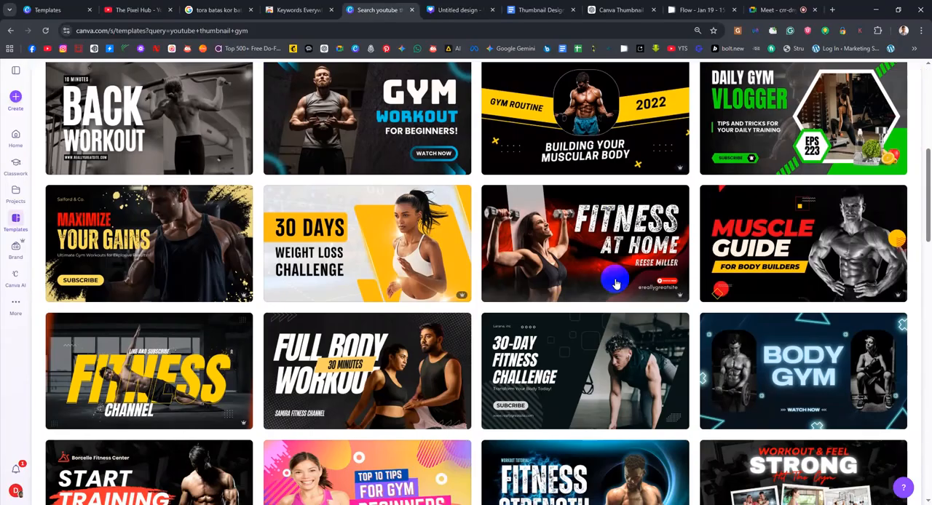
scroll(615, 283, down, 10)
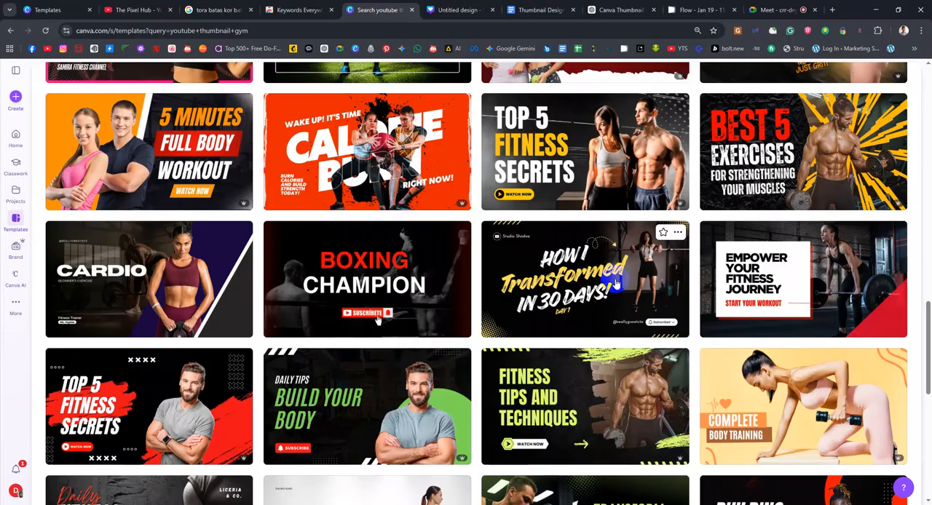
scroll(692, 364, down, 3)
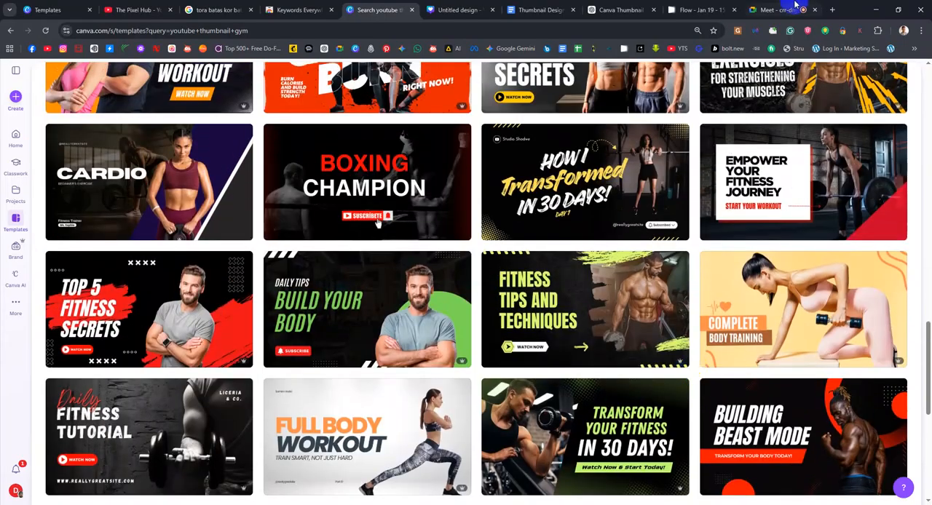
Search Google in a new browser tab for "bangla youtube thumbnail design" and show the image results
click(831, 9)
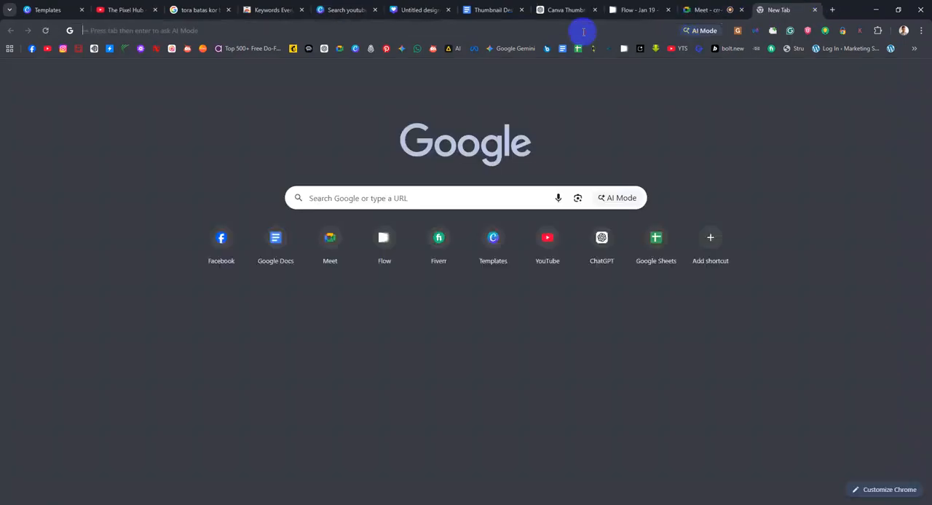
text(Bangladeshi )
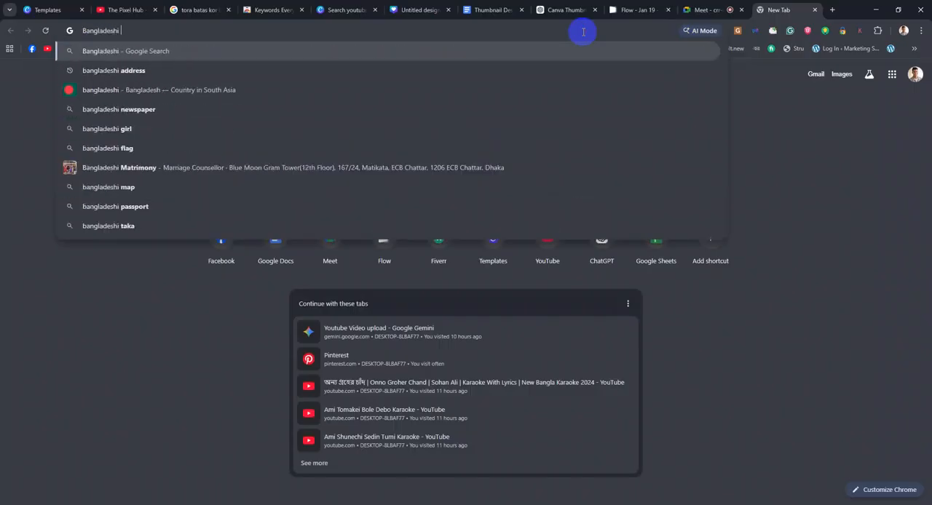
text(Ypo)
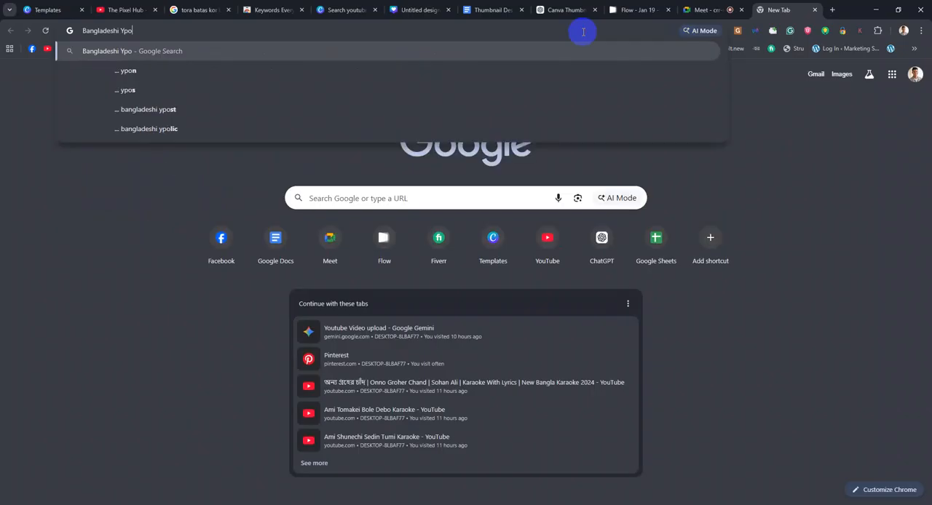
key(BackSpace)
key(BackSpace)
text(outu)
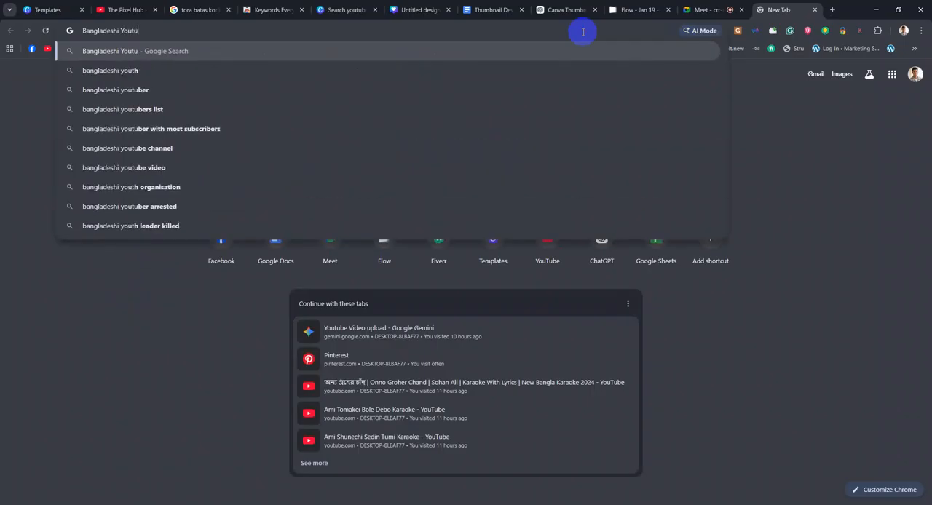
text(be thumbnail)
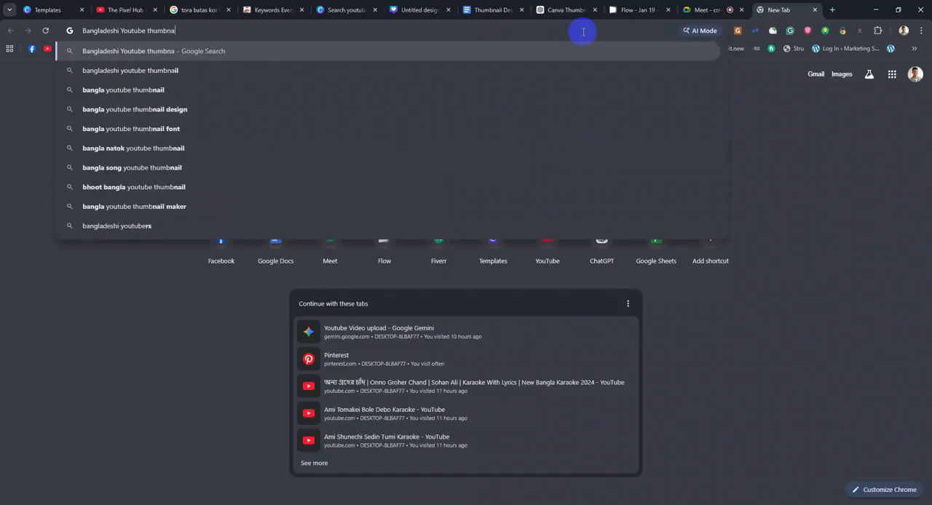
key(Down)
key(Down)
key(Return)
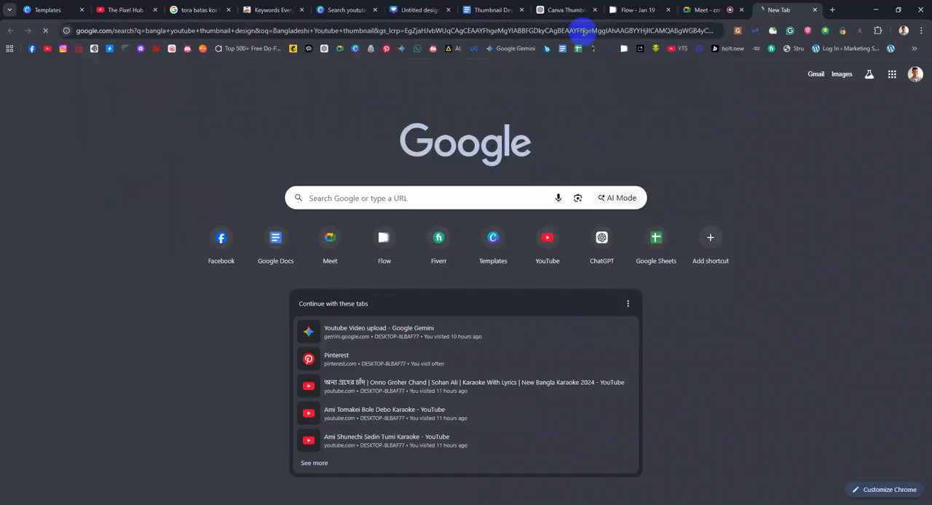
click(180, 117)
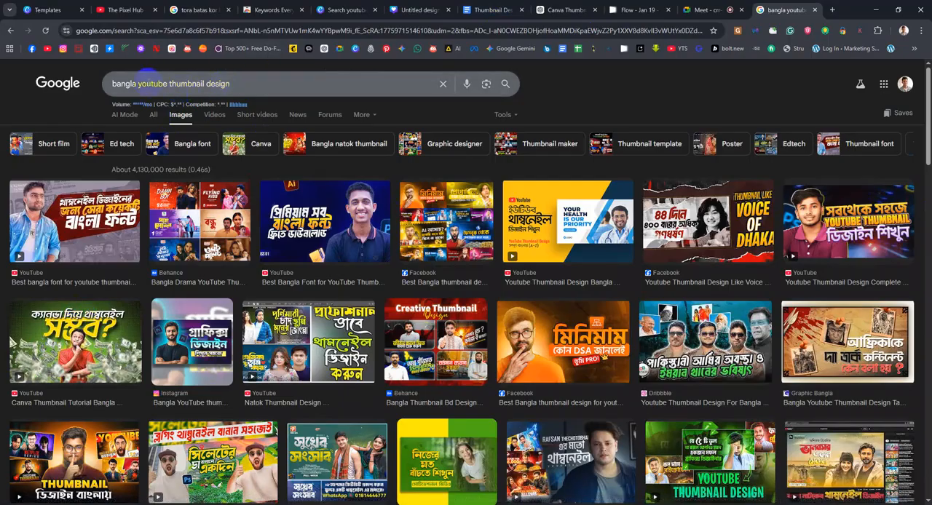
Replace "bangla" with "International;" in the image search and look through the resulting YouTube thumbnail designs
drag(137, 84, 91, 92)
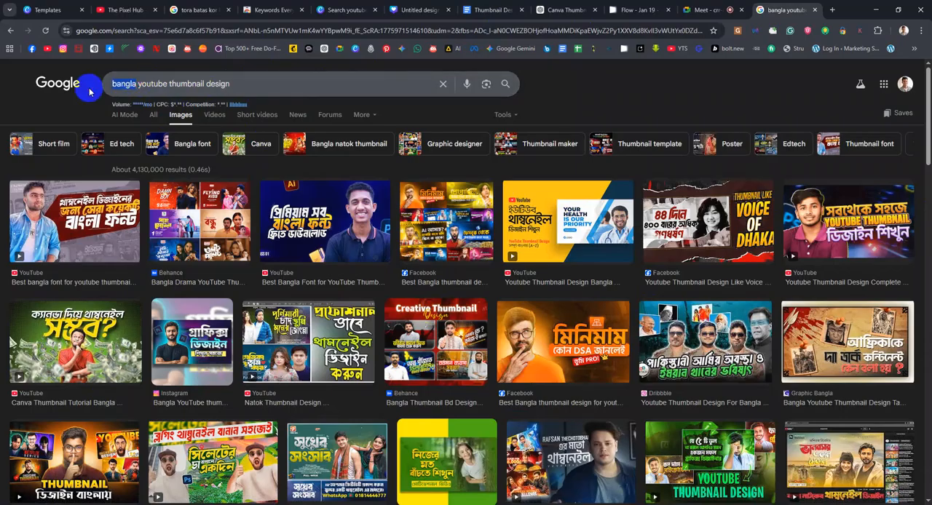
text(Inter)
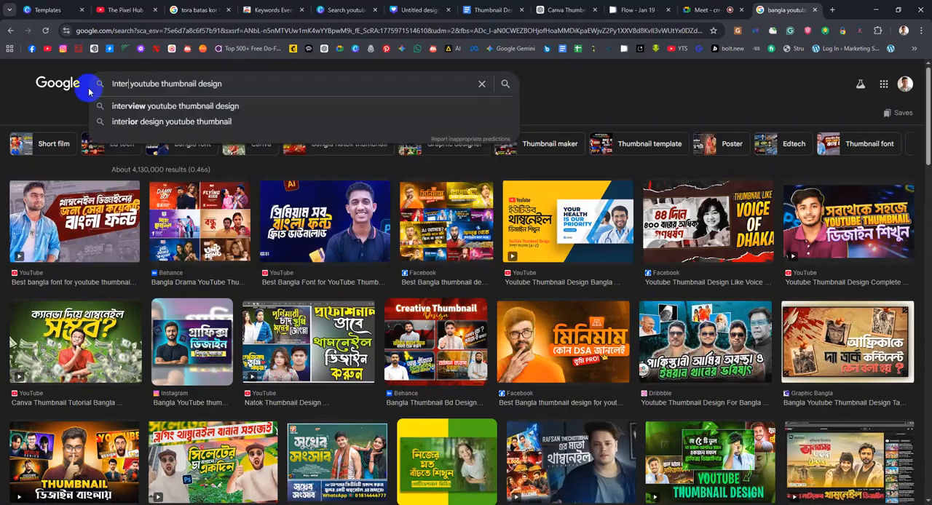
text(national;)
key(Return)
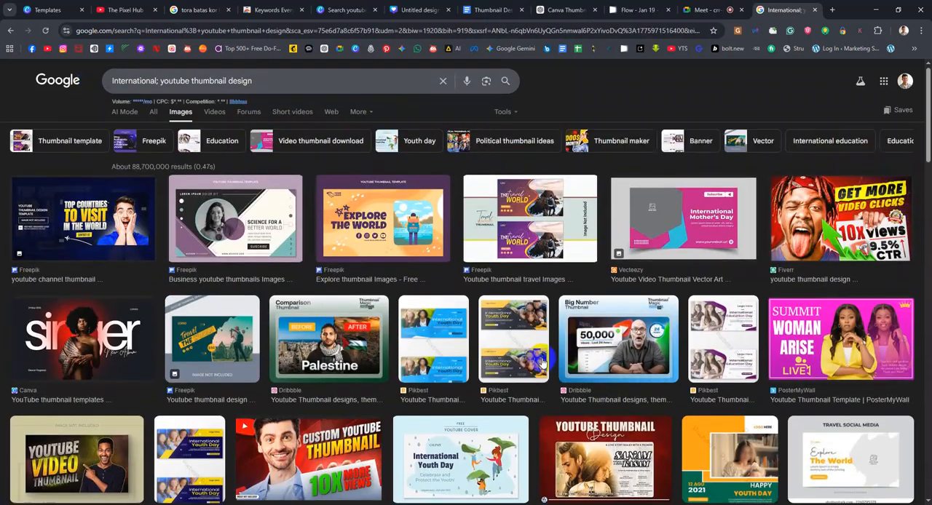
scroll(542, 362, down, 4)
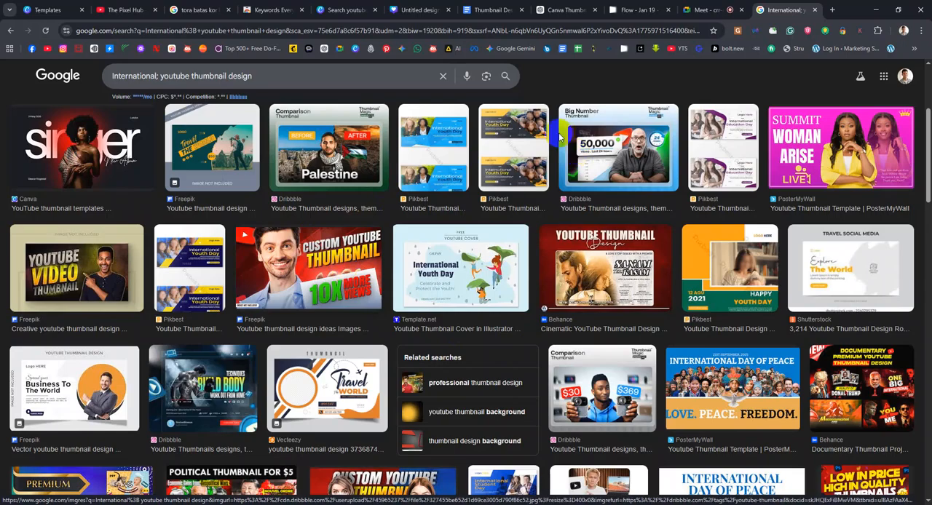
Switch back to Canva, open the SEO+AEO+GEO design from the projects and look through its pages
click(346, 9)
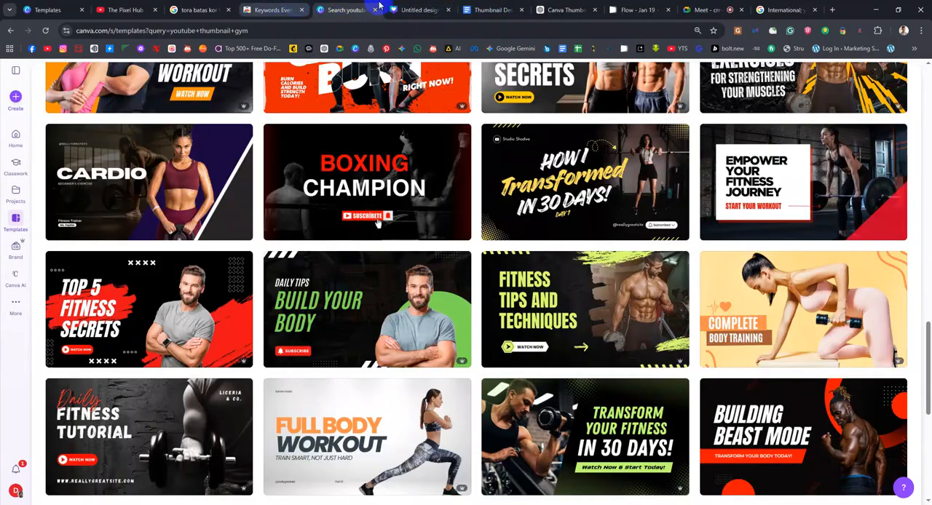
scroll(405, 233, up, 3)
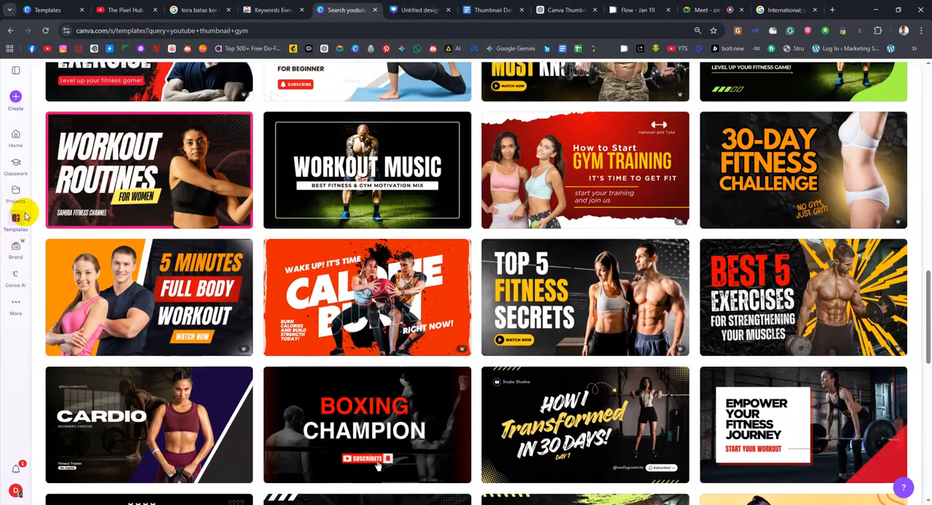
click(16, 166)
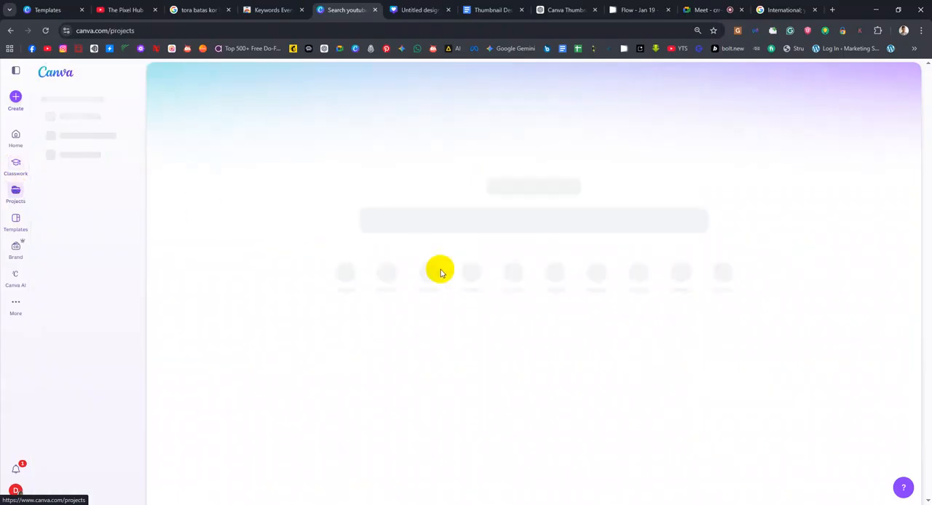
scroll(904, 247, down, 1)
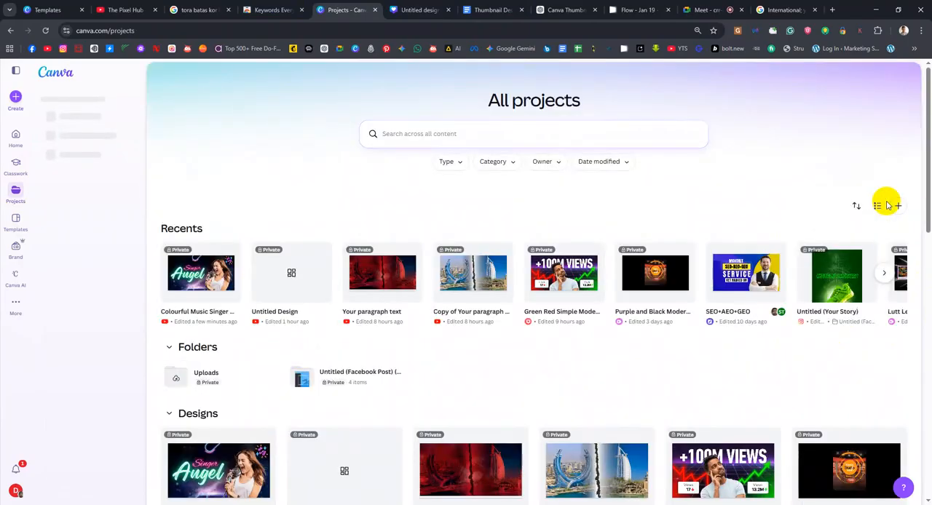
scroll(883, 204, up, 1)
click(747, 299)
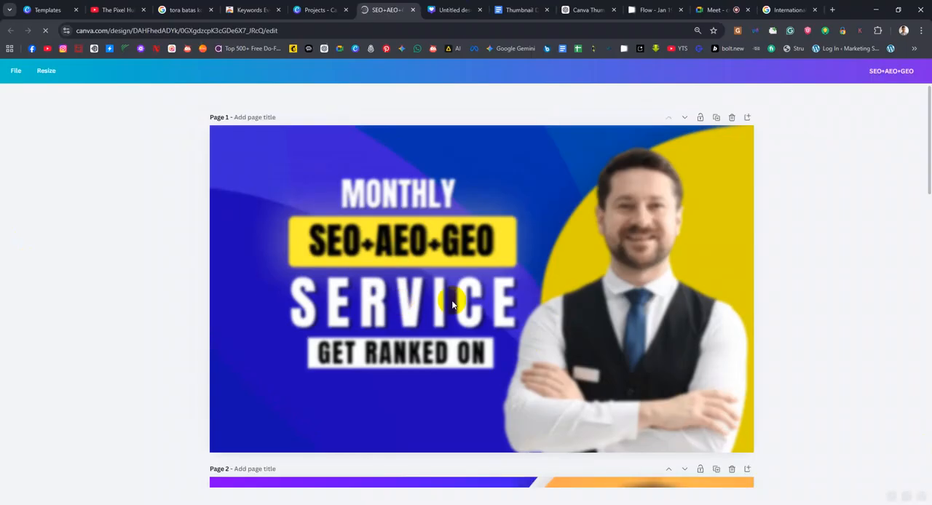
scroll(541, 497, down, 3)
scroll(519, 406, down, 7)
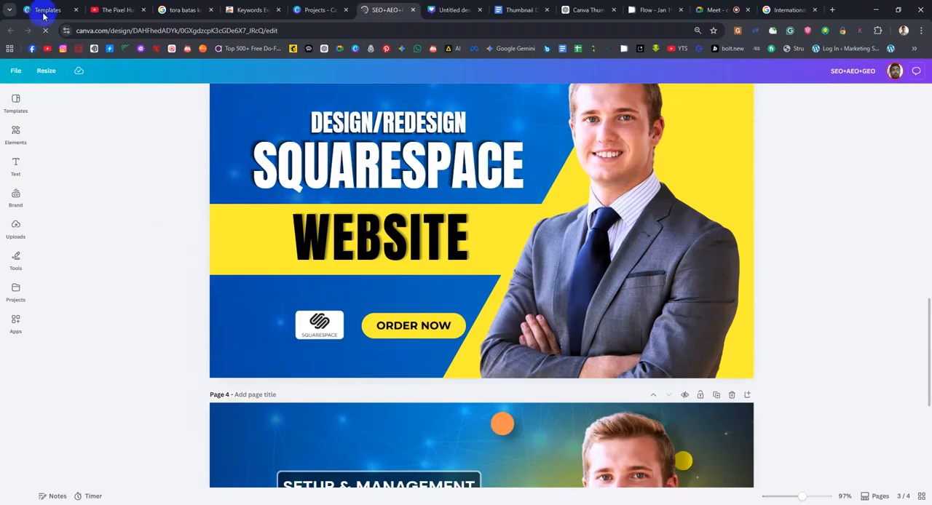
Return to the project list, browse further through the recent designs and open Gig Image
click(302, 12)
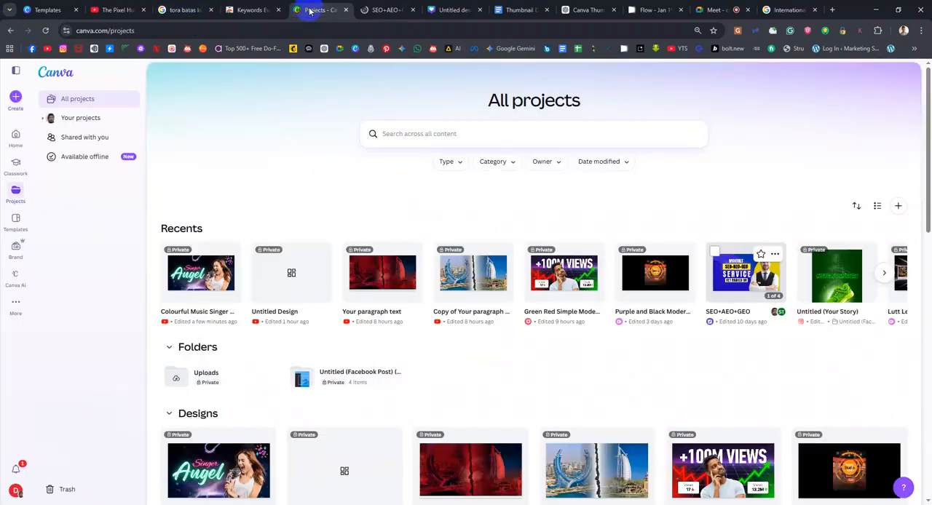
click(884, 274)
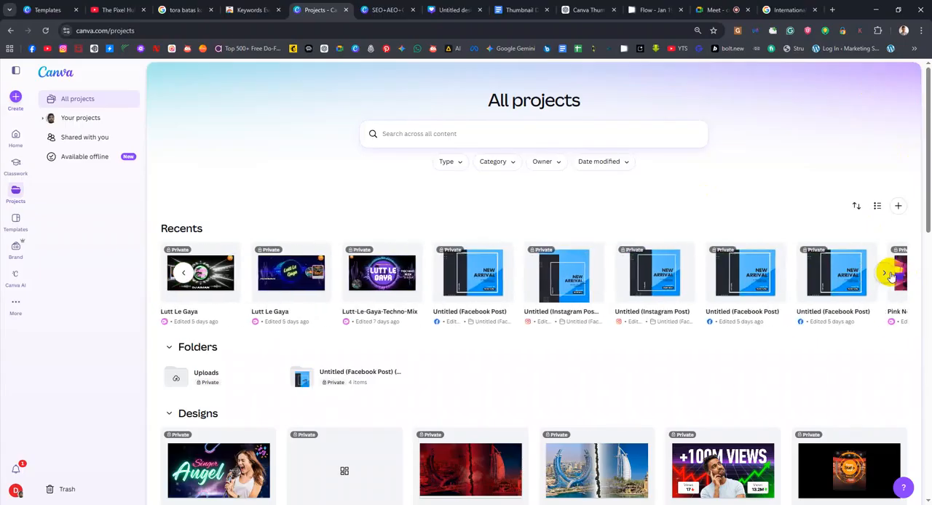
click(885, 275)
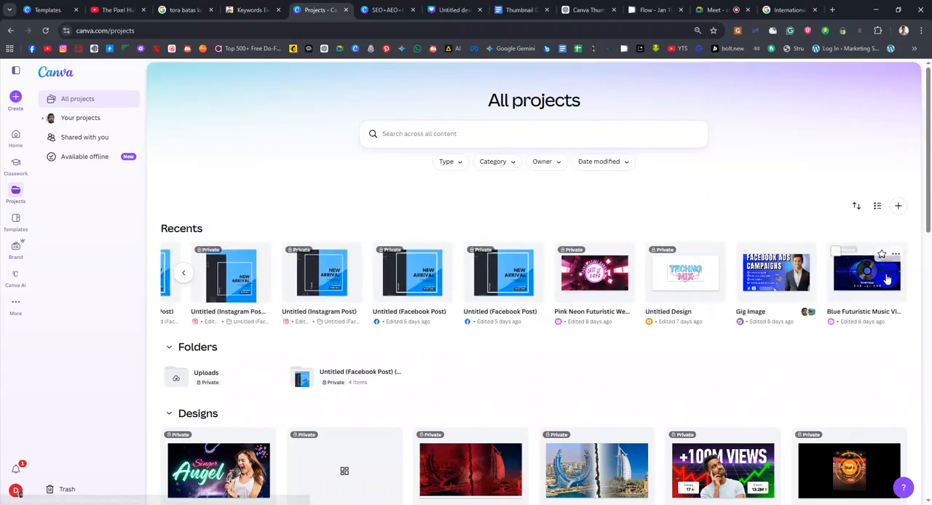
click(793, 286)
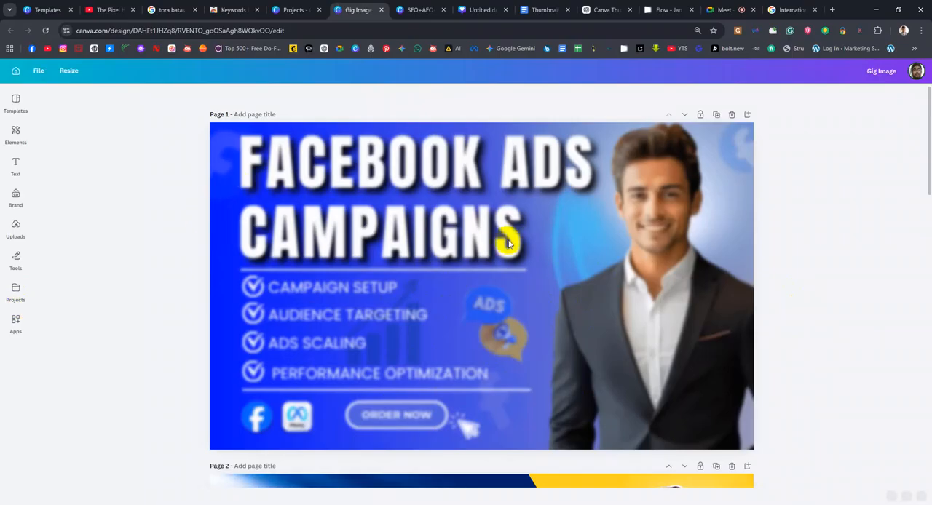
Examine the headline text, icons and cut-out portraits on all pages of the Gig Image design, ending at page 1
scroll(508, 244, down, 5)
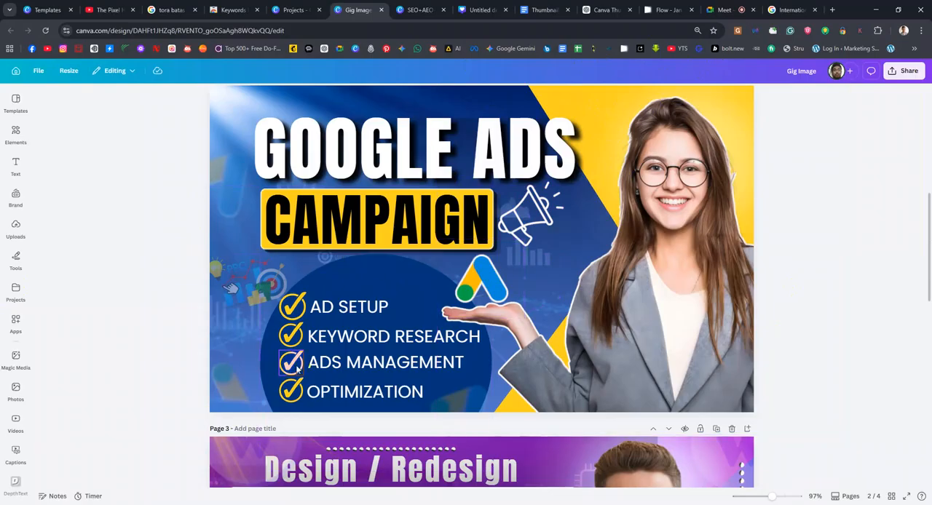
click(305, 220)
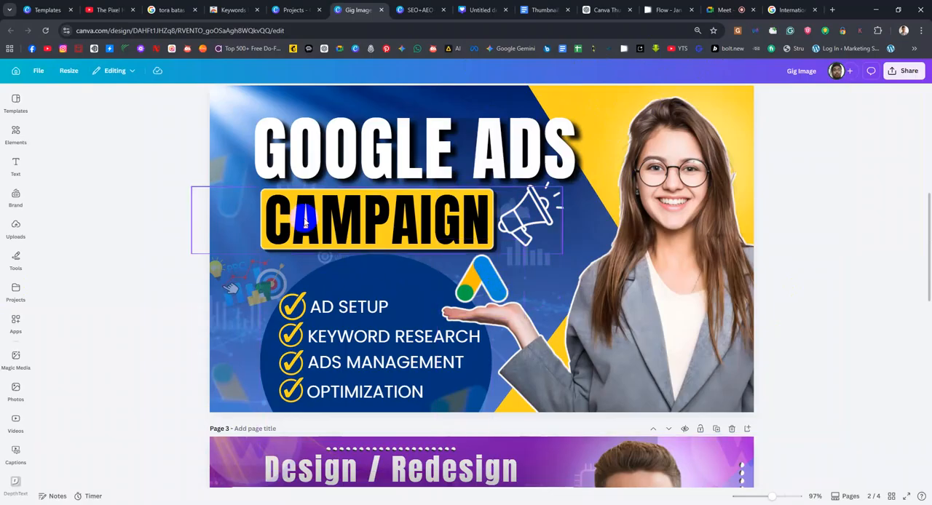
scroll(305, 221, down, 5)
scroll(303, 393, up, 1)
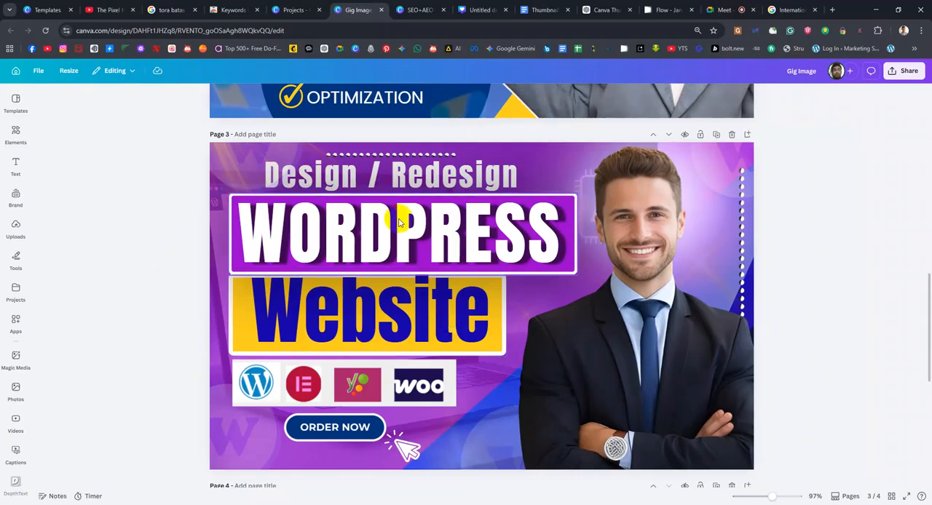
scroll(478, 240, down, 4)
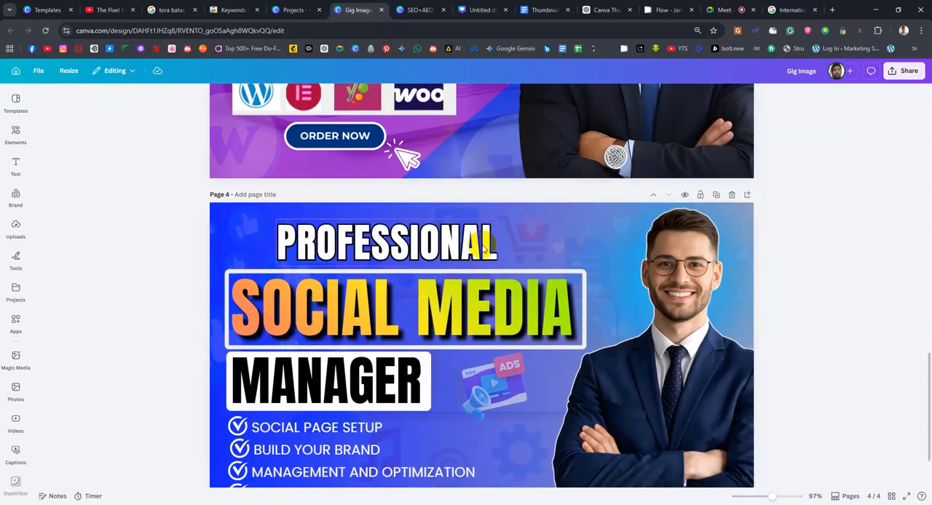
scroll(482, 247, down, 2)
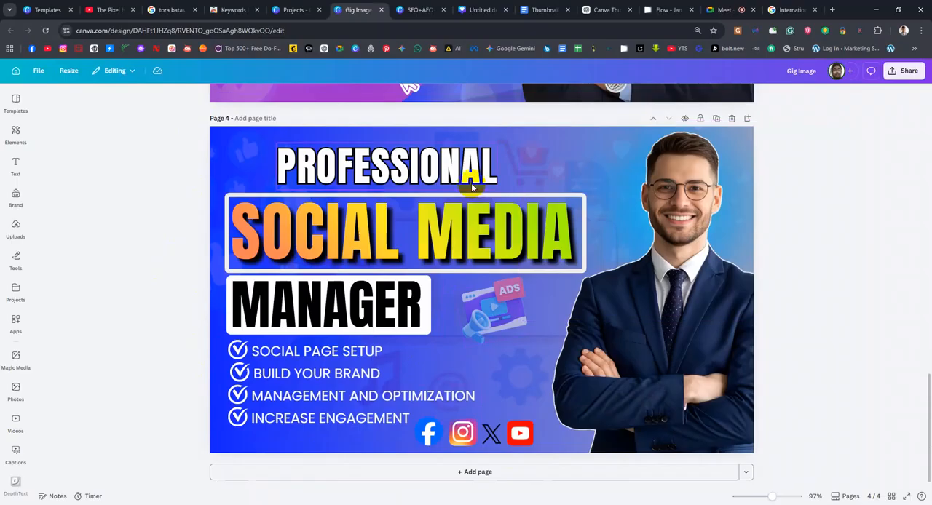
scroll(662, 211, up, 8)
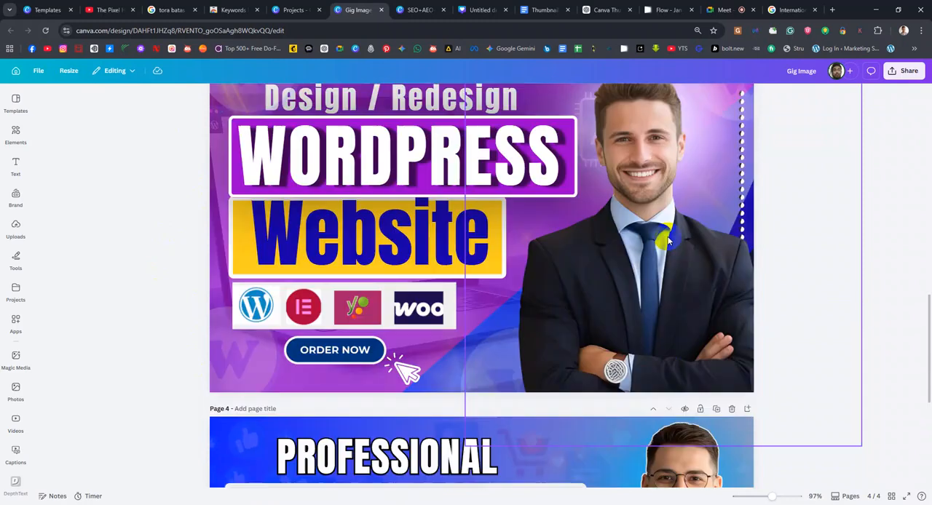
scroll(668, 241, up, 6)
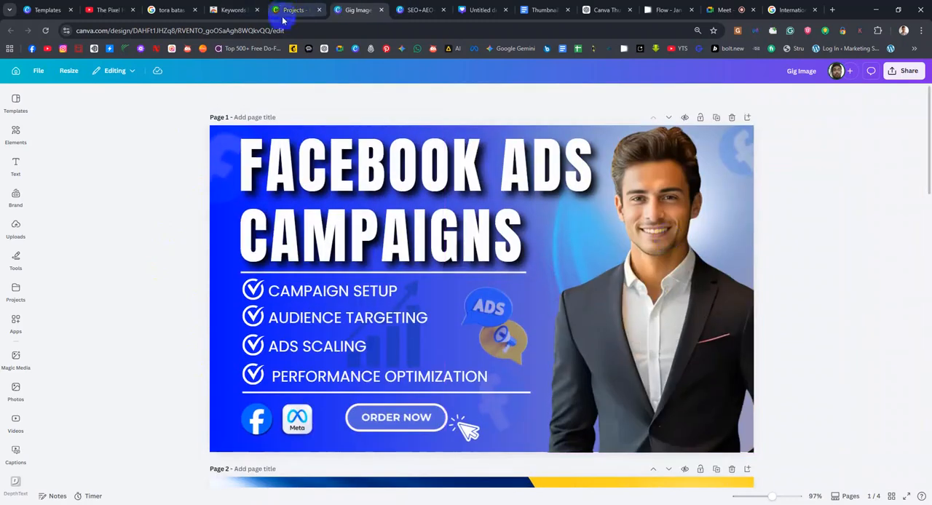
Switch to the "Thumbnail Design with Canva" Google Doc and go through the points under "Why Thumbnail is Important"
click(551, 10)
scroll(393, 305, down, 3)
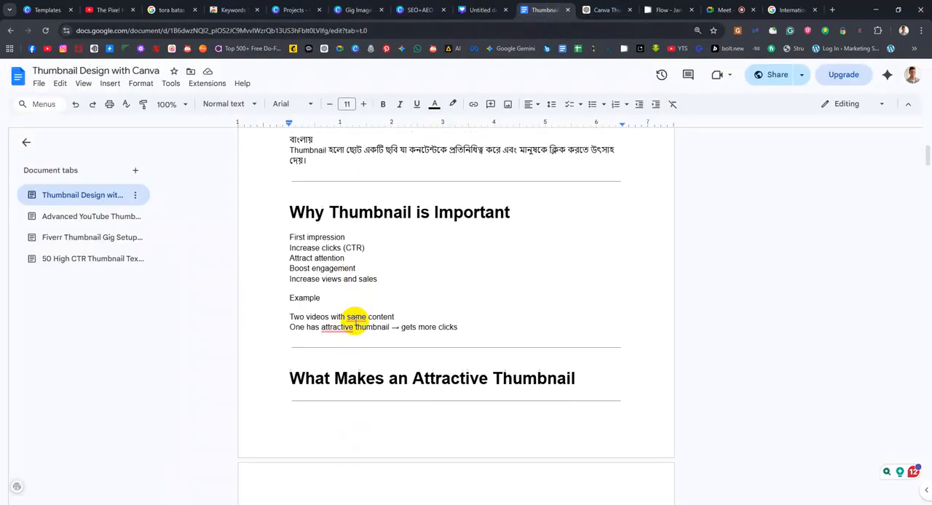
drag(365, 248, 291, 249)
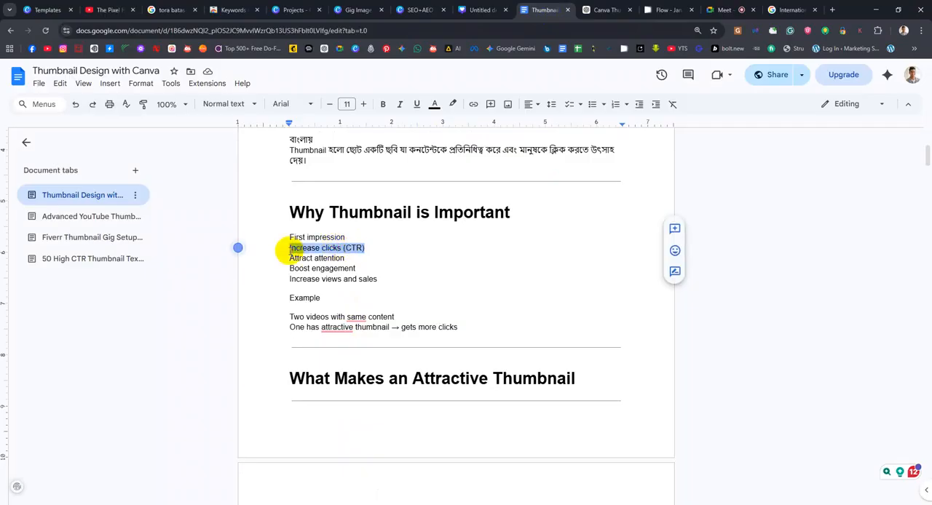
click(390, 255)
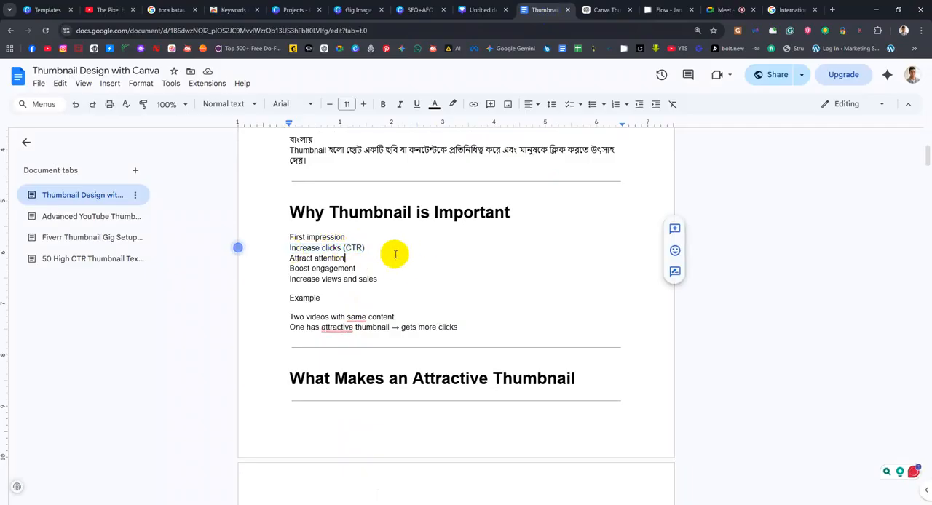
drag(348, 248, 362, 250)
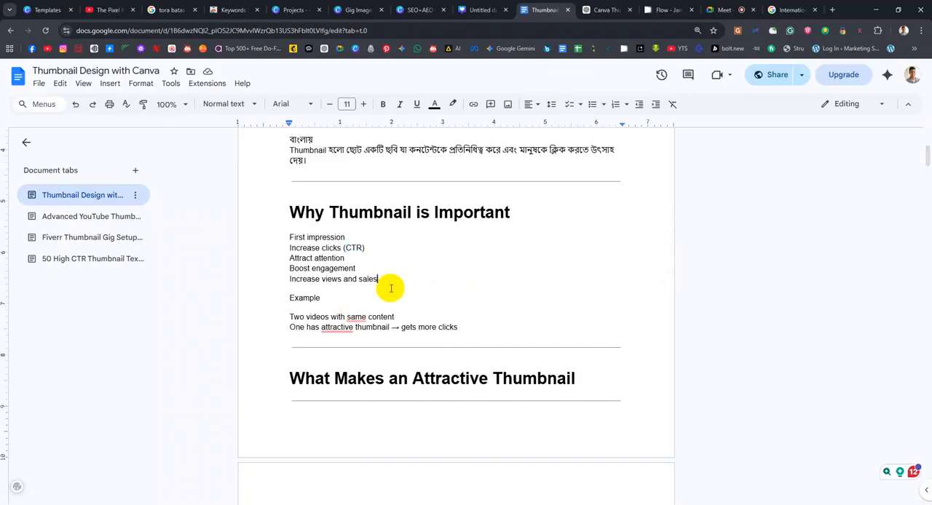
mouse_move(288, 258)
mouse_down()
mouse_move(380, 257)
mouse_move(364, 272)
mouse_move(300, 266)
mouse_up()
click(356, 285)
Read the document's example comparing two videos with the same content, pointing out the attractive thumbnail line
scroll(356, 284, down, 3)
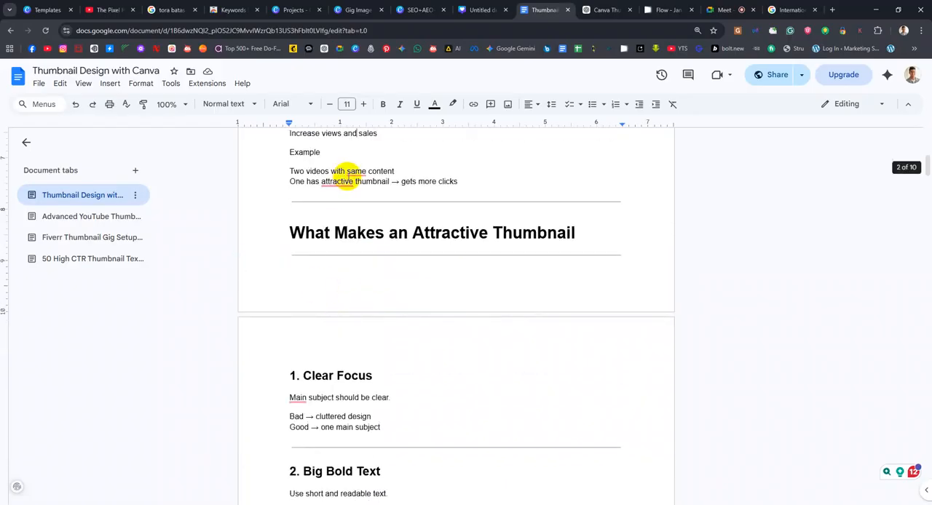
click(362, 172)
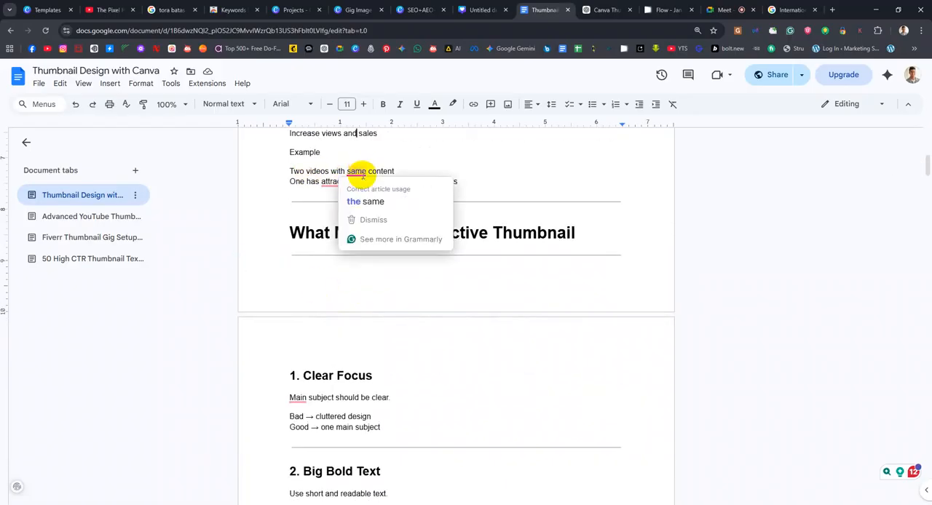
click(291, 180)
click(346, 184)
click(438, 181)
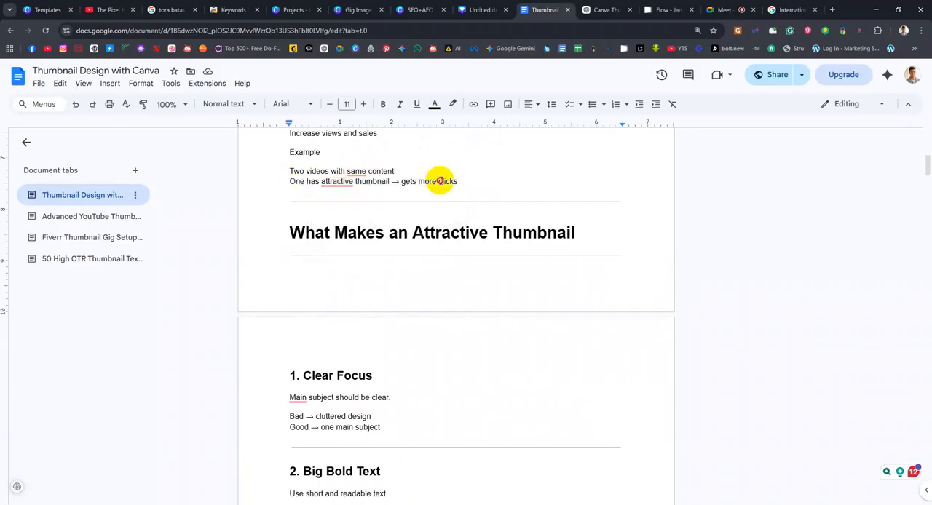
Review the "Clear Focus" guideline under "What Makes an Attractive Thumbnail" and return to the Gig Image design in Canva
scroll(481, 266, down, 3)
scroll(480, 266, up, 2)
scroll(481, 268, down, 1)
scroll(480, 267, down, 1)
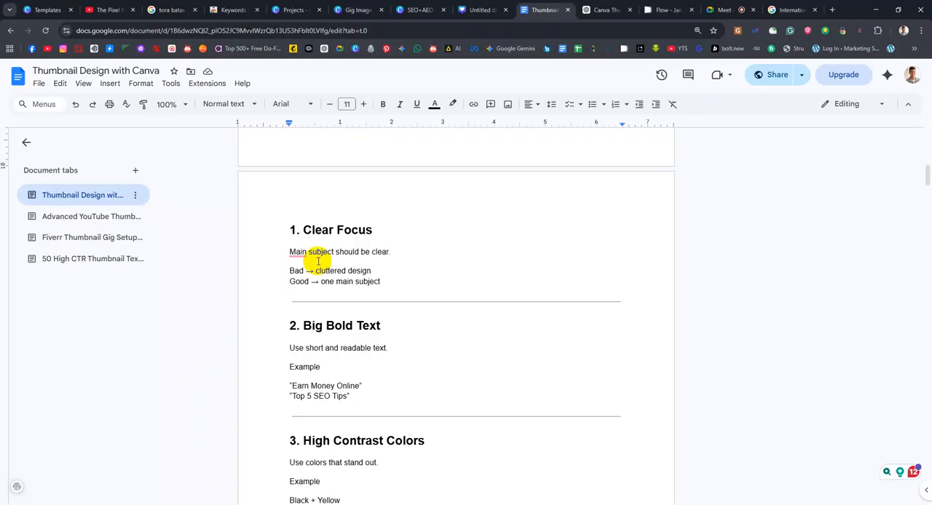
scroll(375, 306, down, 1)
click(347, 12)
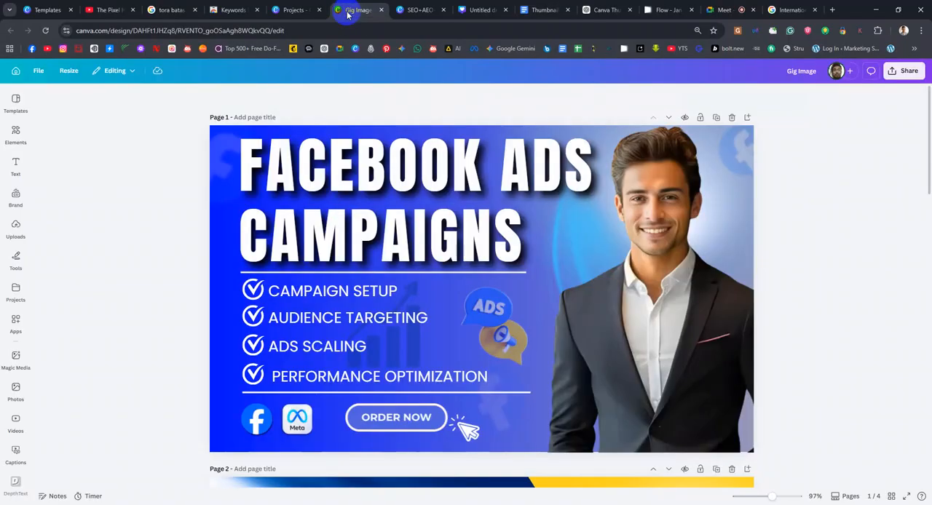
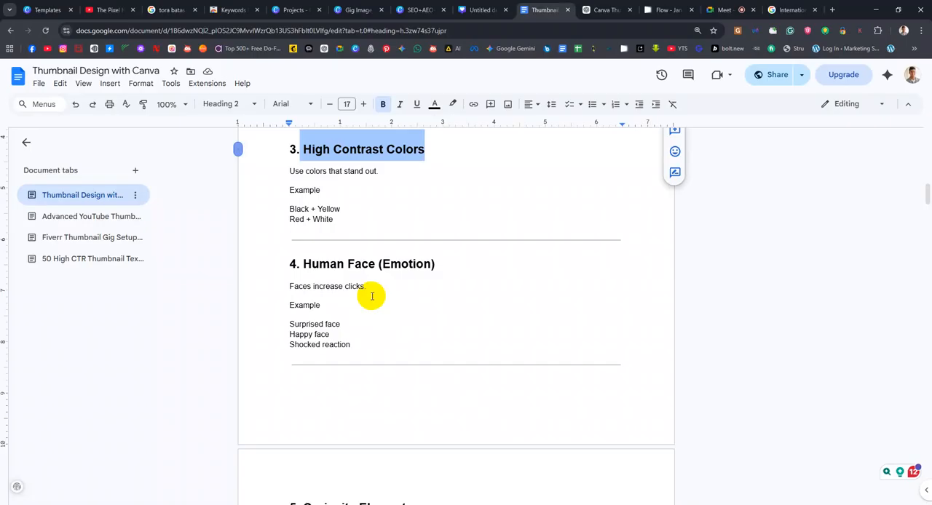
Review the "Human Face (Emotion)" and "Curiosity Element" guidelines and continue to the "Niche-wise Thumbnail Concepts" section
click(480, 274)
scroll(468, 286, down, 3)
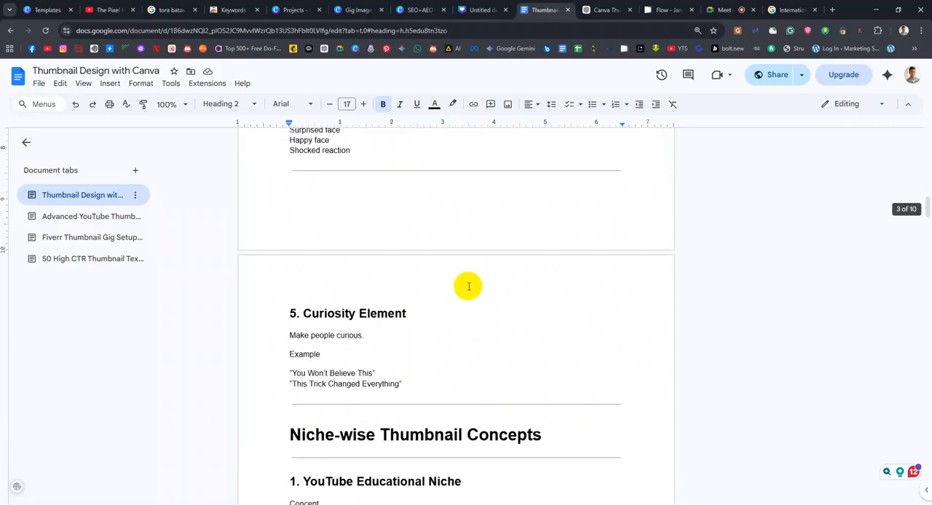
scroll(468, 286, down, 2)
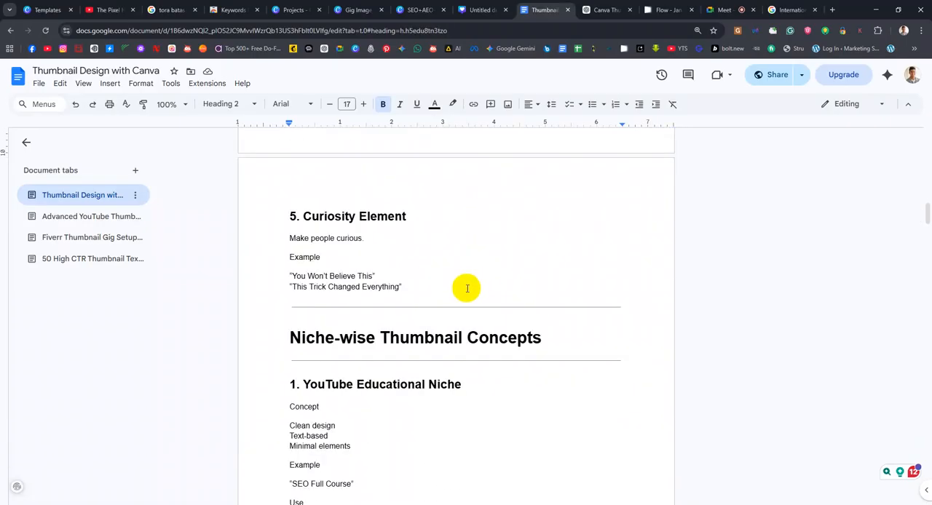
drag(312, 216, 431, 228)
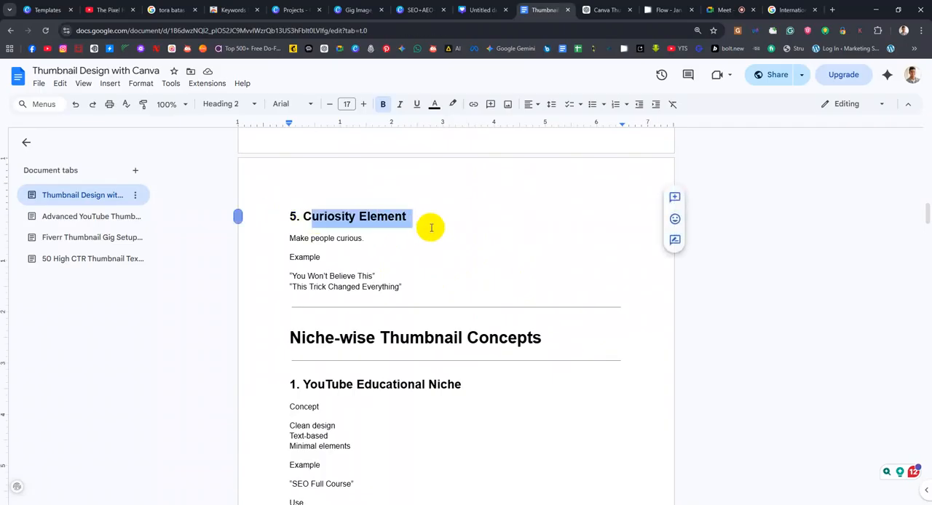
click(430, 243)
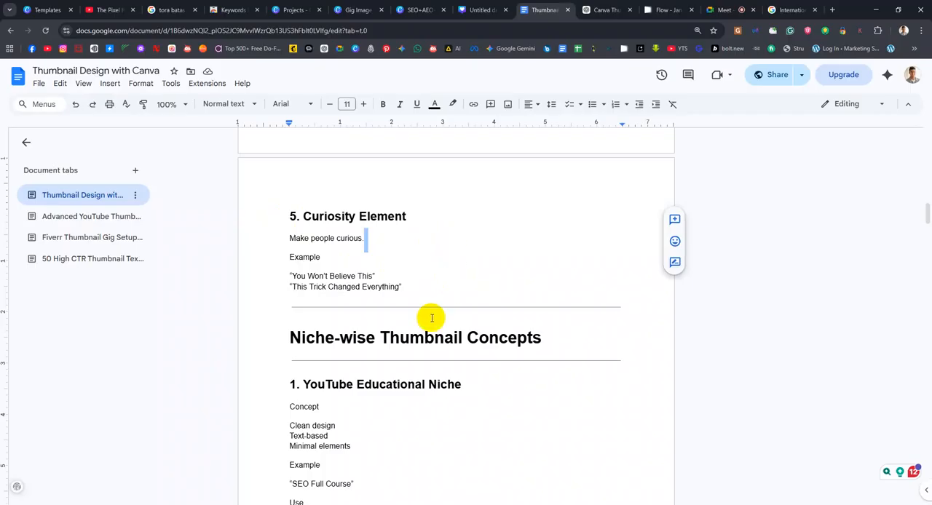
scroll(453, 281, down, 2)
scroll(438, 288, down, 1)
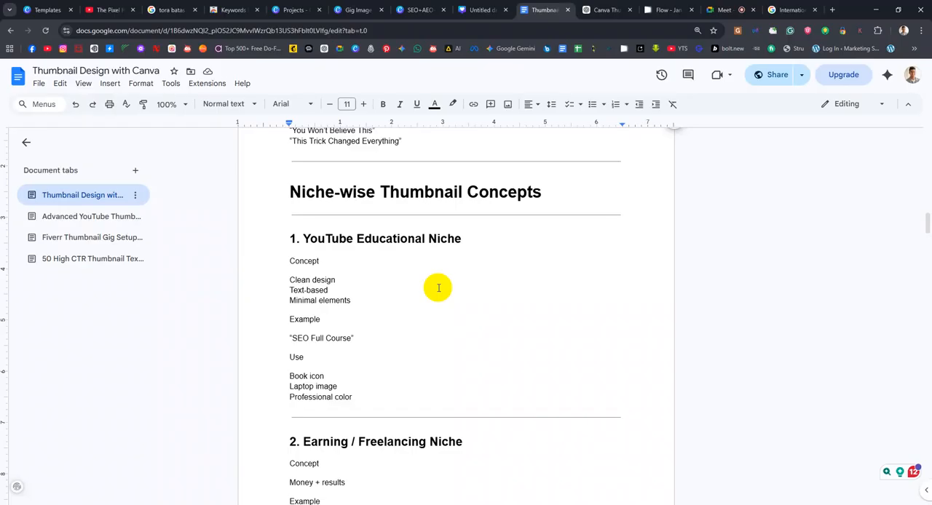
Switch to the Canva projects page and open the Templates page from there
click(423, 6)
click(360, 8)
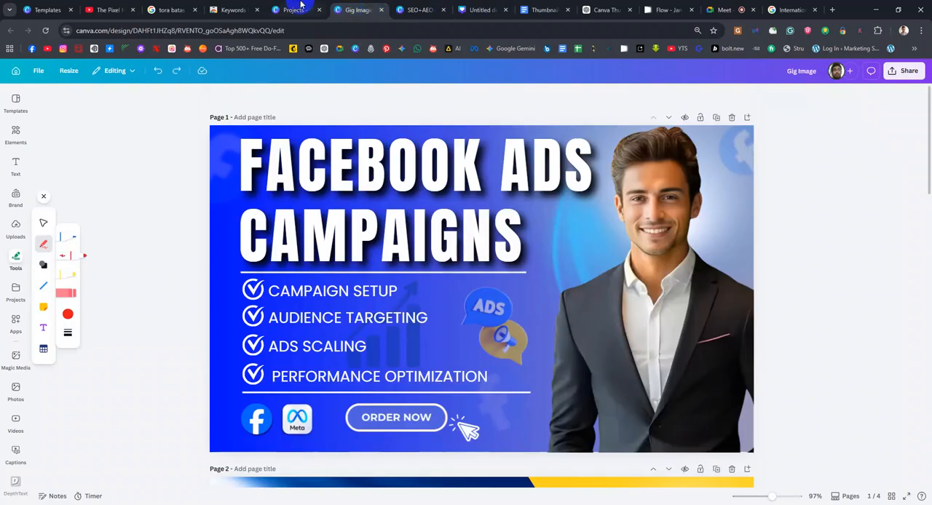
click(304, 6)
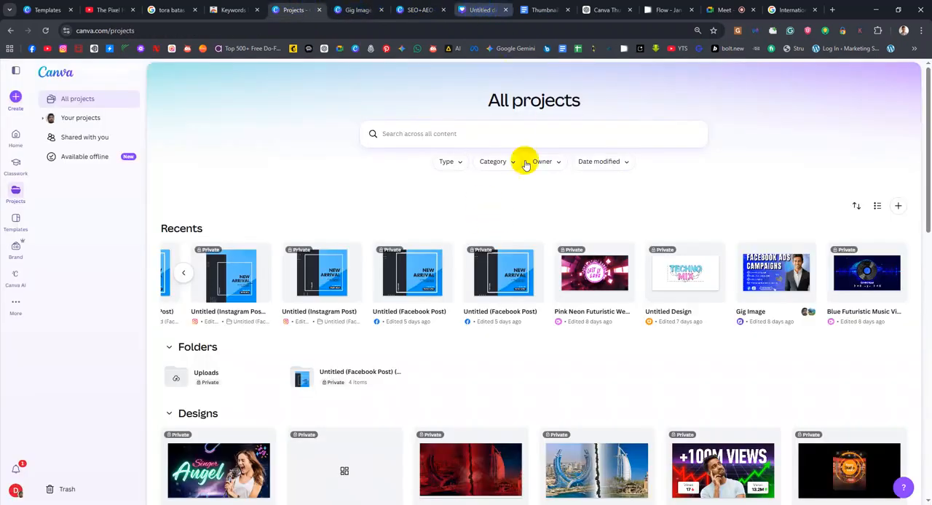
click(13, 220)
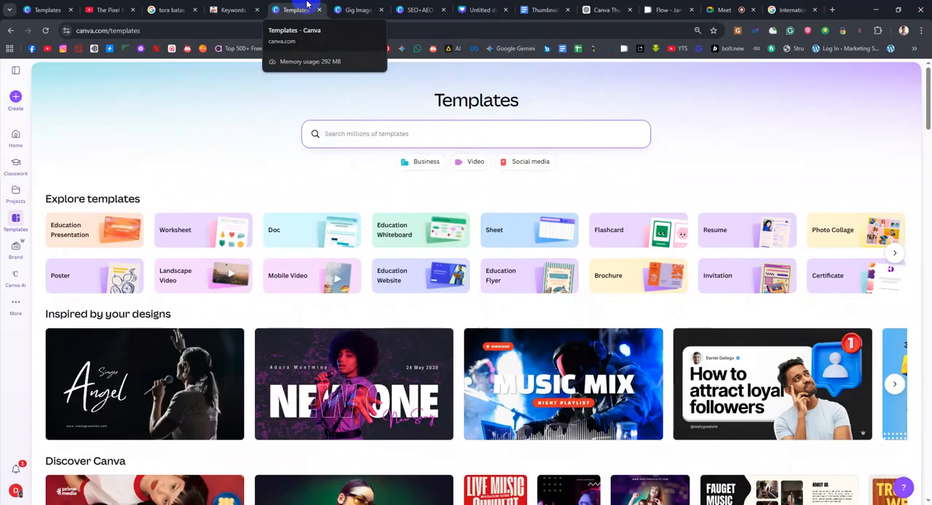
Search the Canva templates for "youtube thumbnail education"
click(381, 143)
text(youy)
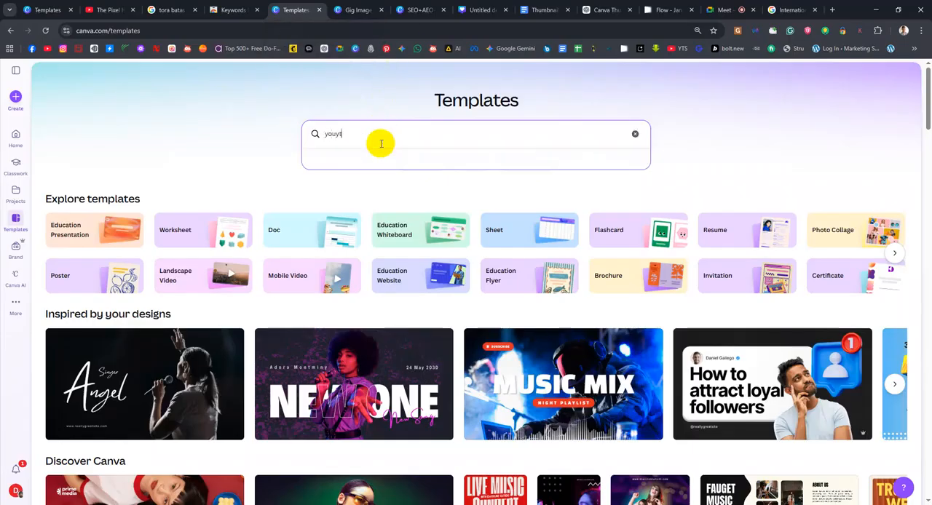
key(BackSpace)
text(tube t)
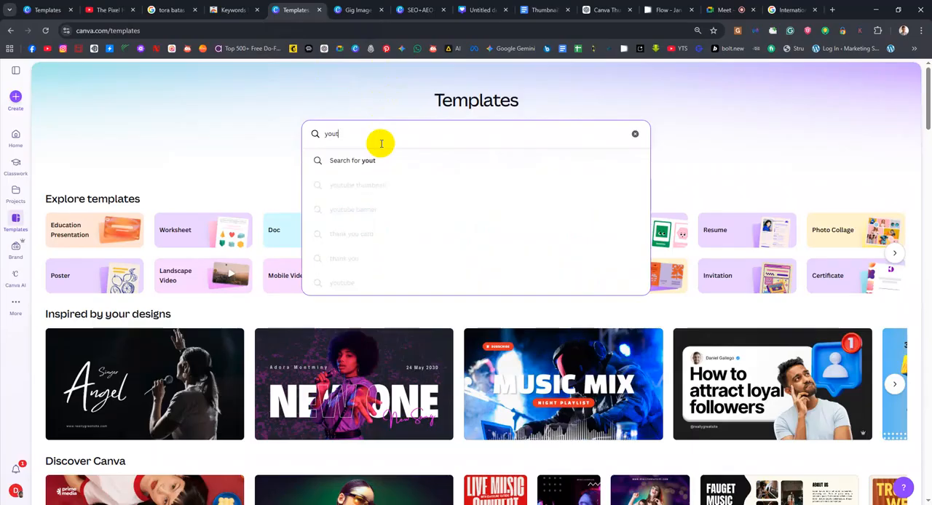
text(humbnail)
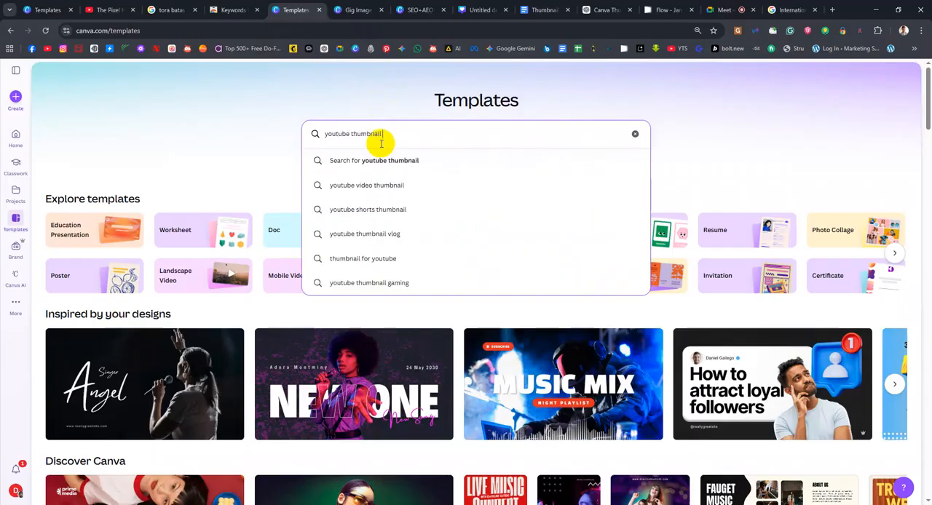
text( educat)
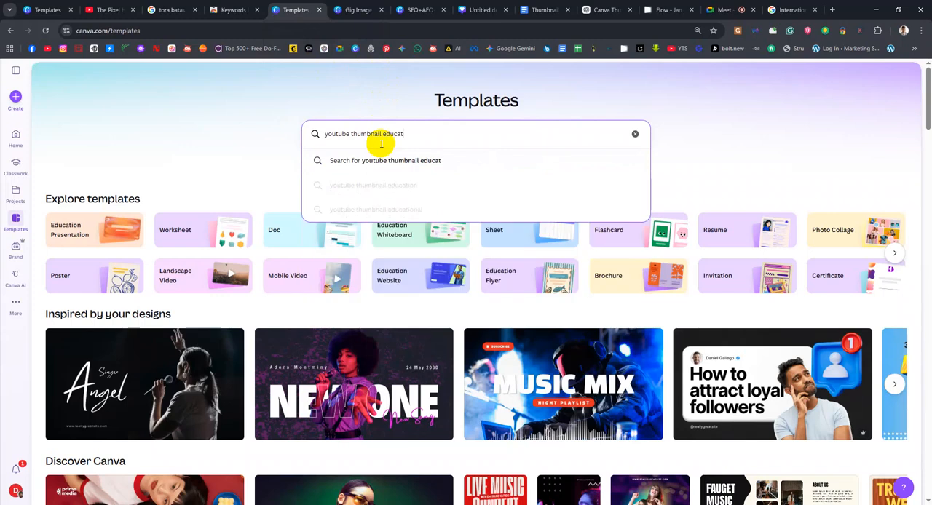
text(ion)
key(ctrl+a)
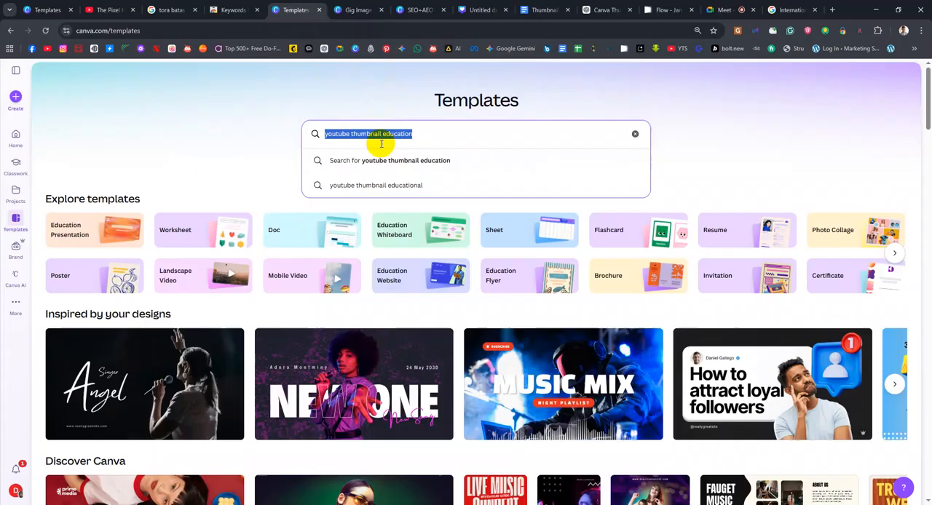
key(Return)
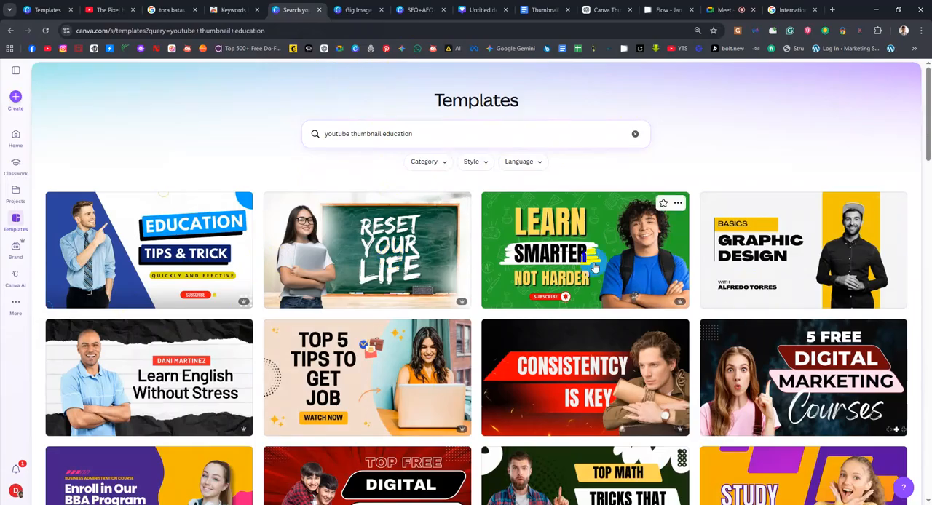
Examine the education thumbnail templates for their text, colors and portraits, ending back at the first results
scroll(546, 252, down, 2)
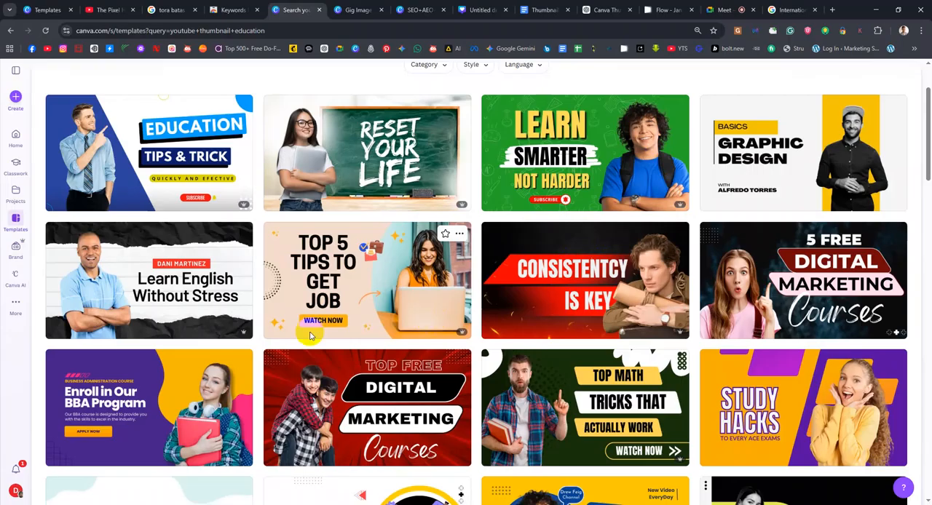
scroll(228, 327, down, 4)
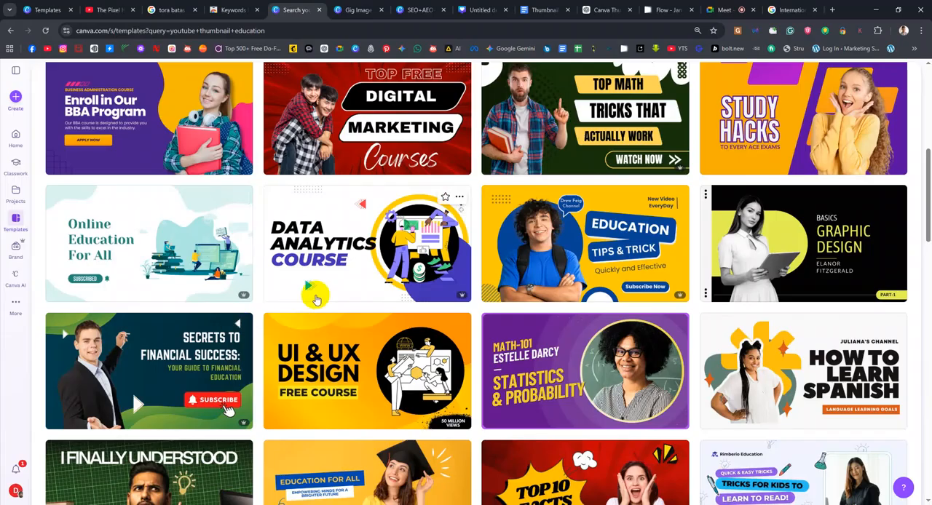
scroll(315, 299, down, 2)
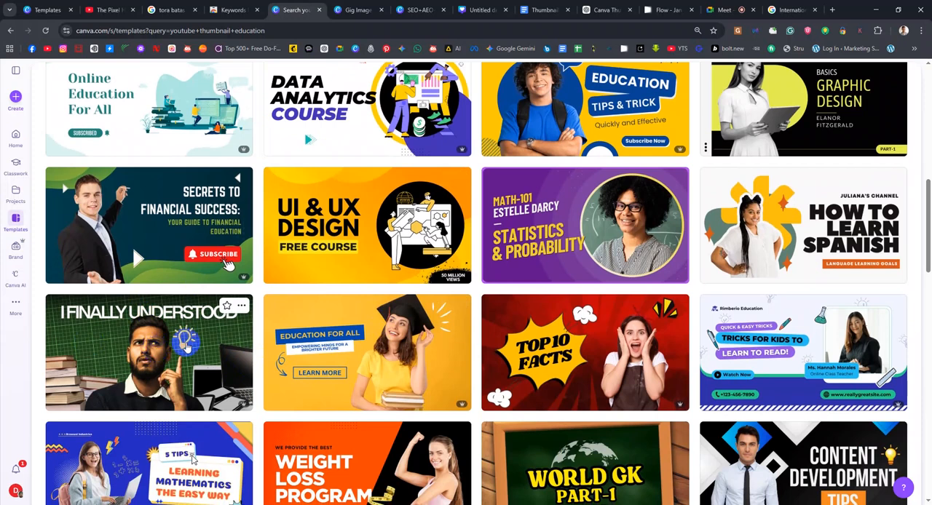
scroll(157, 351, down, 2)
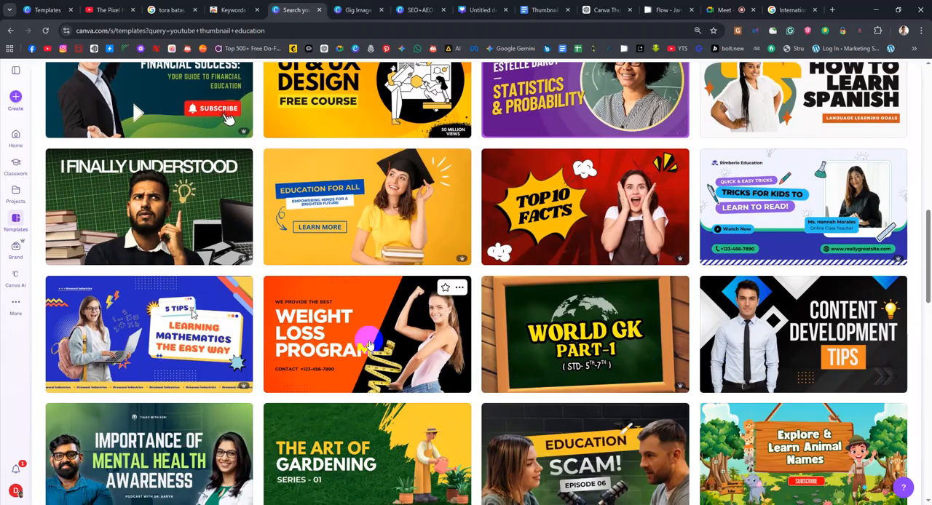
scroll(655, 348, down, 2)
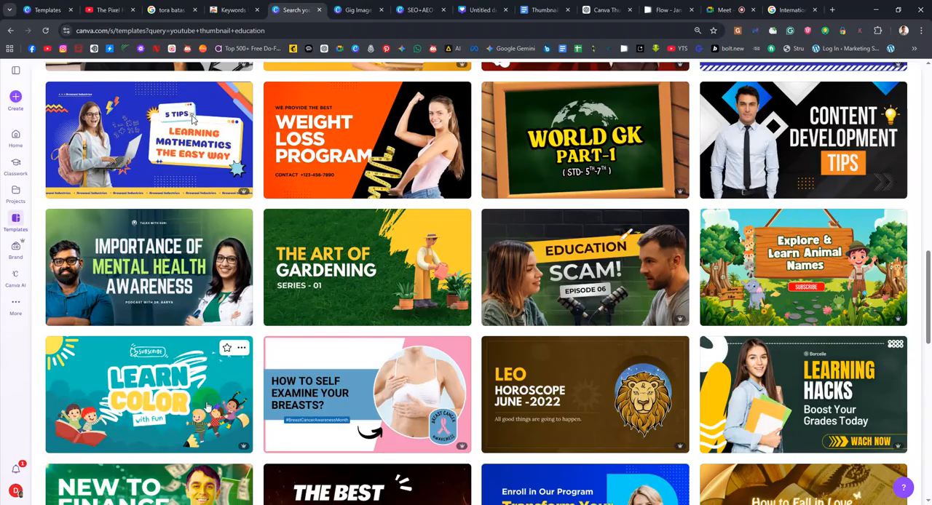
scroll(361, 355, up, 10)
scroll(363, 357, up, 3)
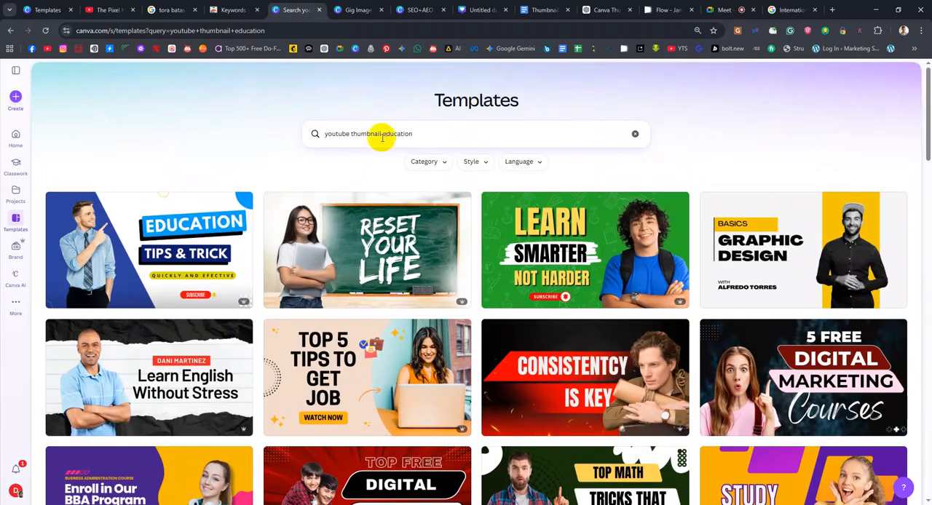
Shorten the template search text to "youtube thumbnail"
click(602, 126)
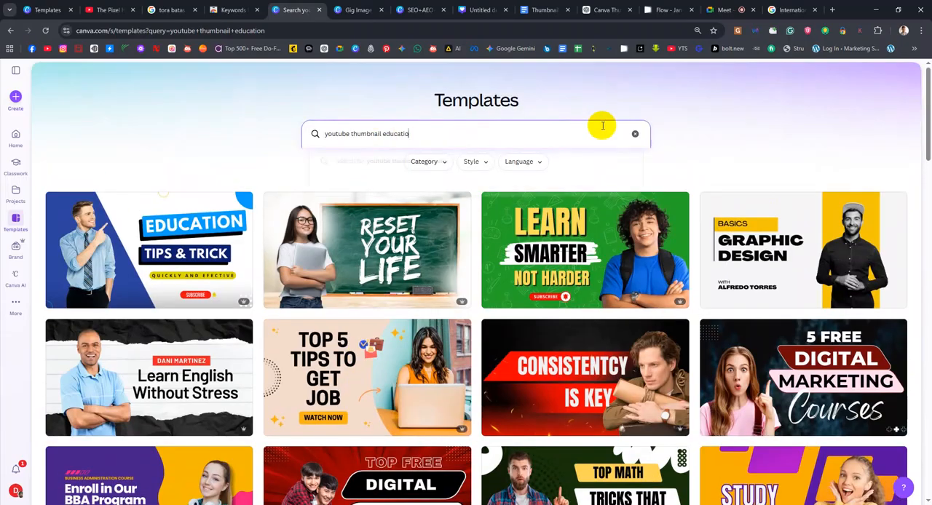
key(BackSpace)
key(BackSpace)
key(BackSpace)
key(BackSpace)
key(BackSpace)
key(BackSpace)
key(BackSpace)
key(BackSpace)
key(BackSpace)
key(BackSpace)
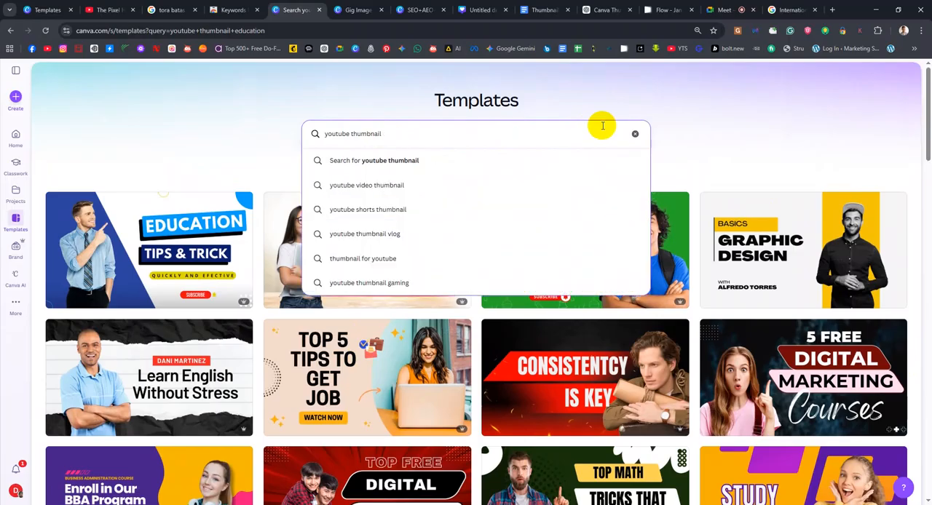
Return to the Google Doc and go through the concept, example and recommended elements of the "YouTube Educational Niche"
click(542, 9)
scroll(425, 243, down, 1)
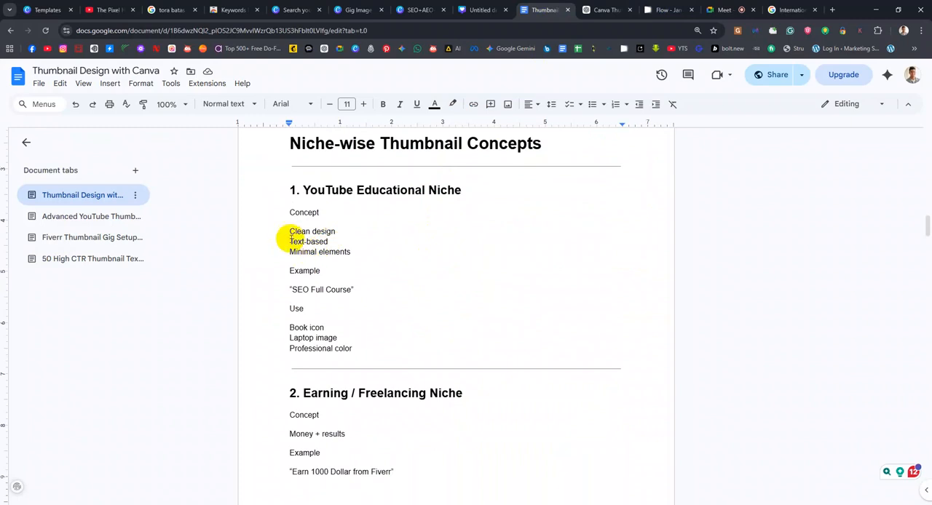
click(331, 222)
drag(332, 224, 337, 233)
click(332, 242)
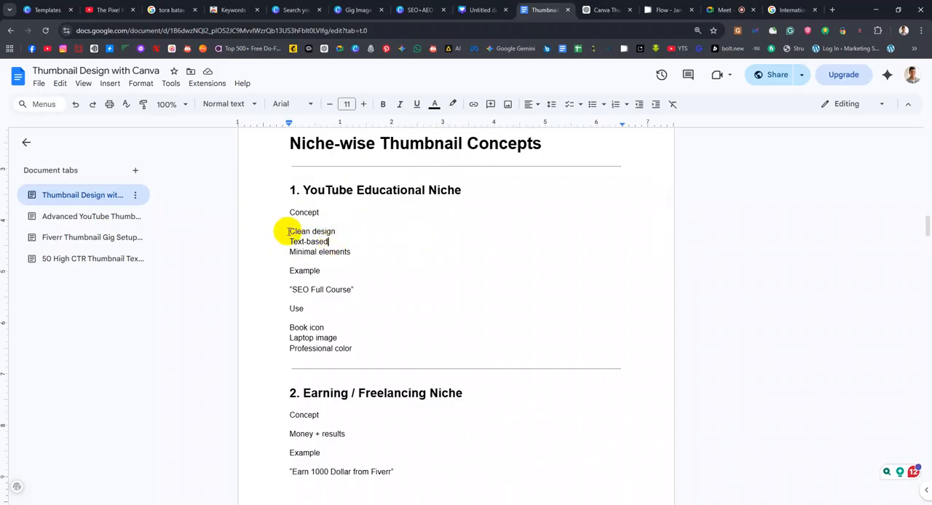
drag(289, 231, 350, 251)
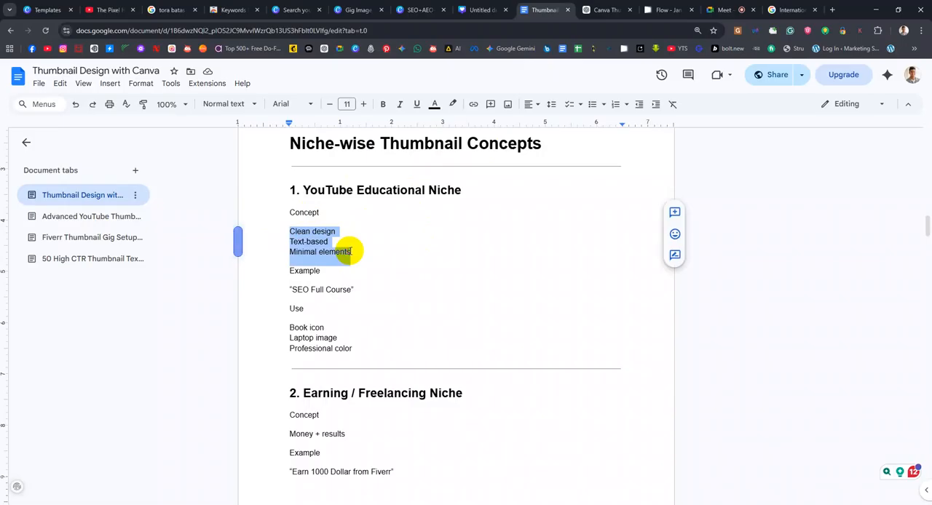
click(354, 252)
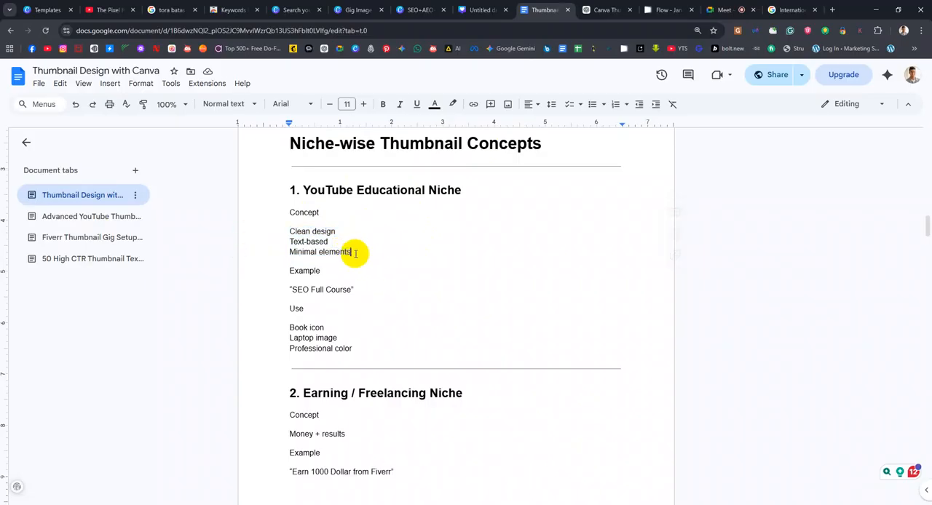
drag(365, 292, 279, 289)
drag(327, 329, 290, 337)
drag(354, 349, 284, 351)
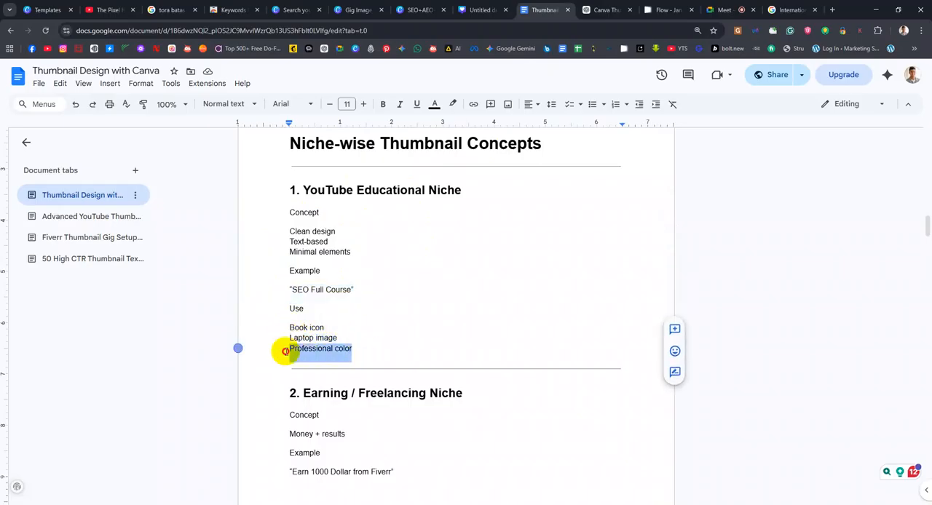
Read the concept, example and recommended elements of the "Earning / Freelancing Niche", highlighting the key lines
scroll(403, 325, down, 3)
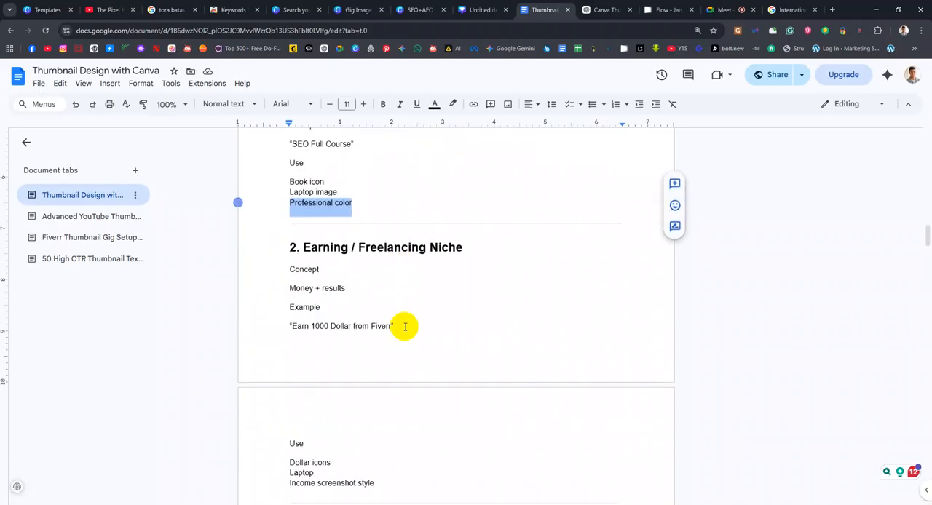
drag(347, 293, 288, 291)
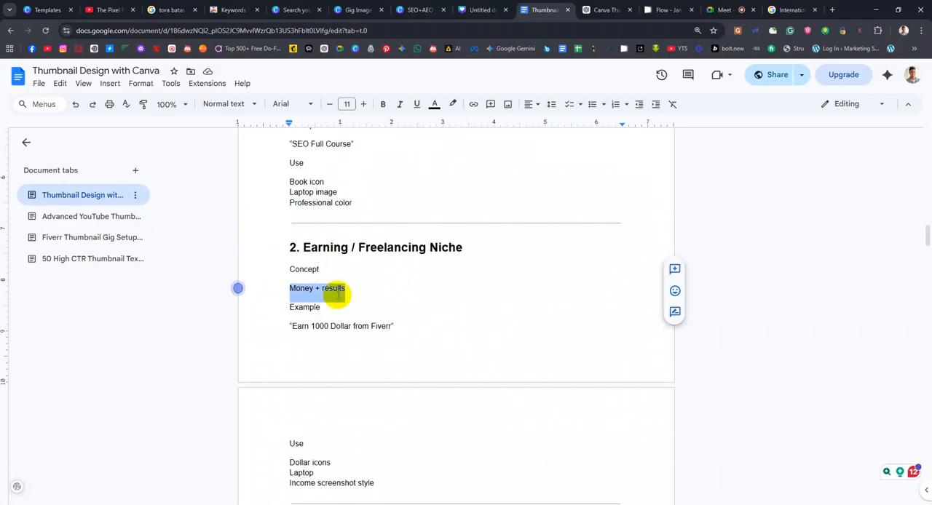
scroll(333, 296, down, 2)
scroll(337, 295, up, 1)
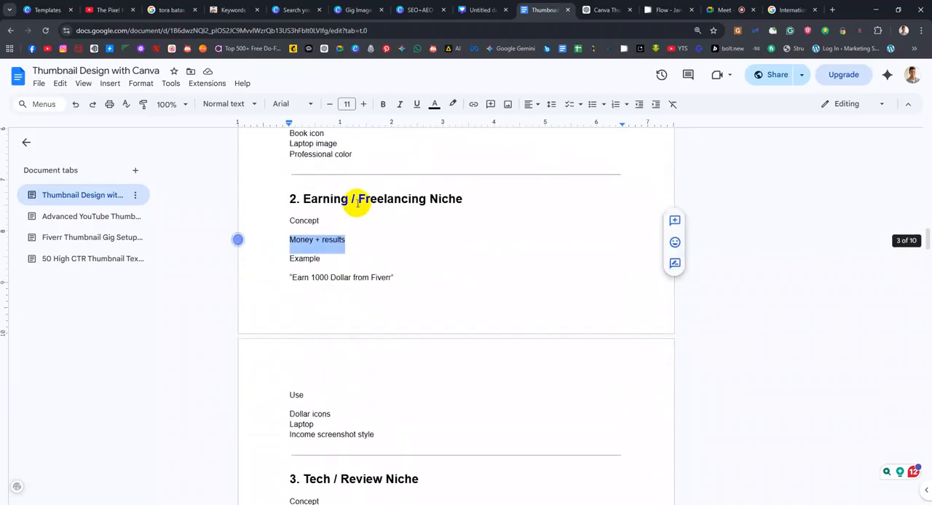
scroll(333, 328, down, 2)
triple_click(338, 319)
drag(320, 328, 290, 328)
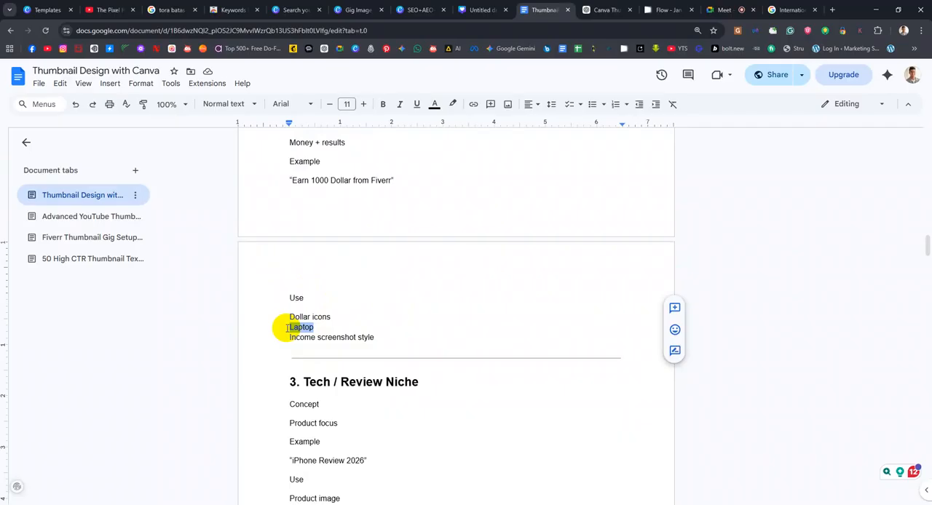
Point out the "Tech / Review Niche" heading and return to the Gig Image design in Canva
double_click(401, 383)
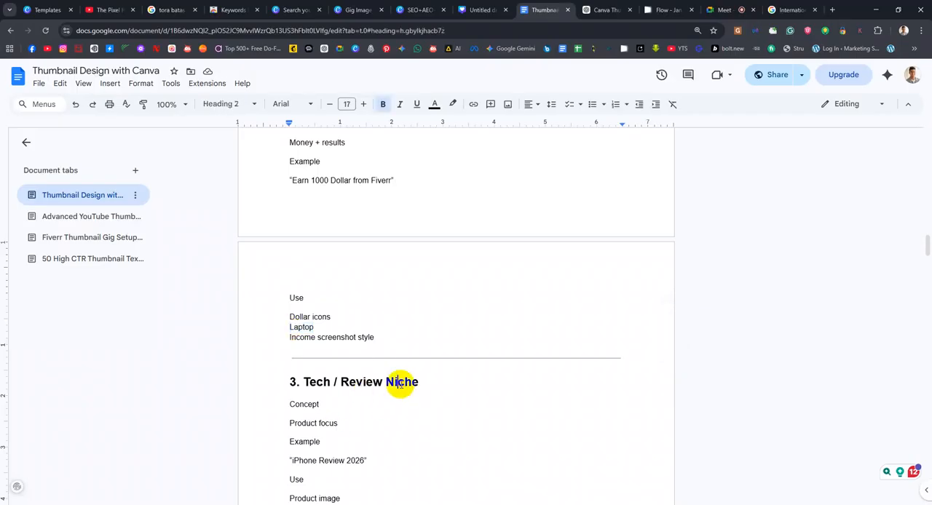
click(399, 383)
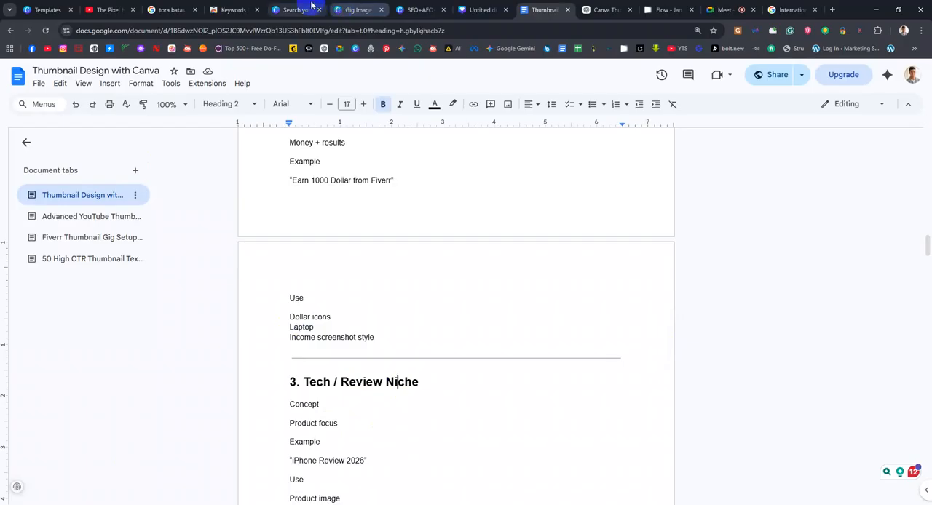
click(308, 10)
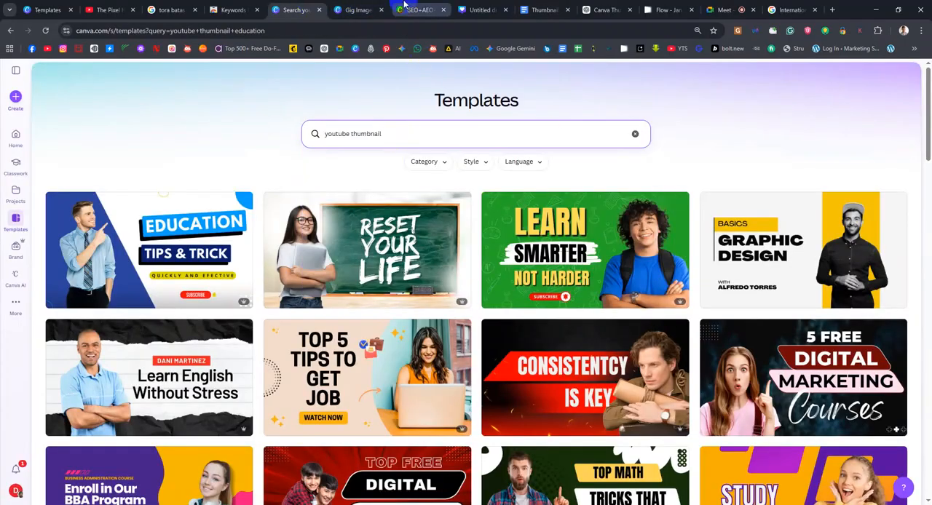
click(335, 9)
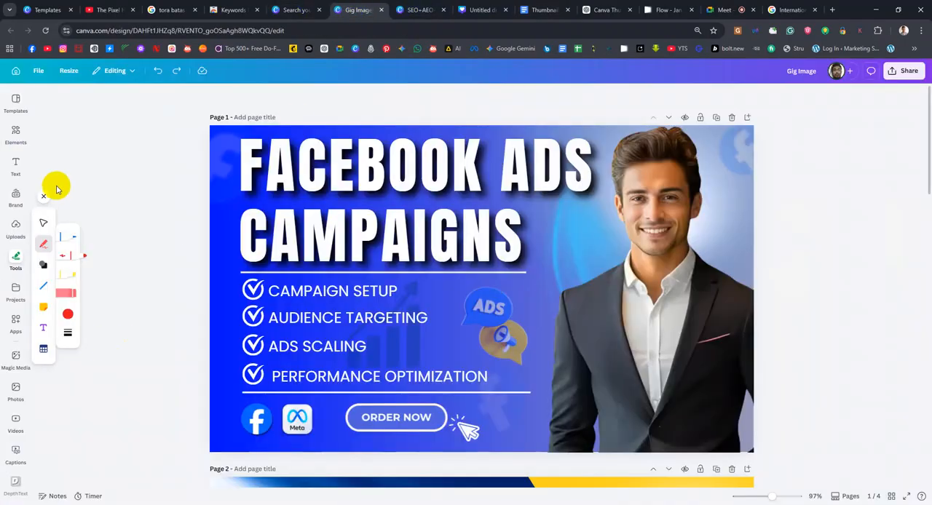
Glance at the YouTube thumbnail template results and return to the Google Doc to read the "Tech / Review Niche" section
click(296, 9)
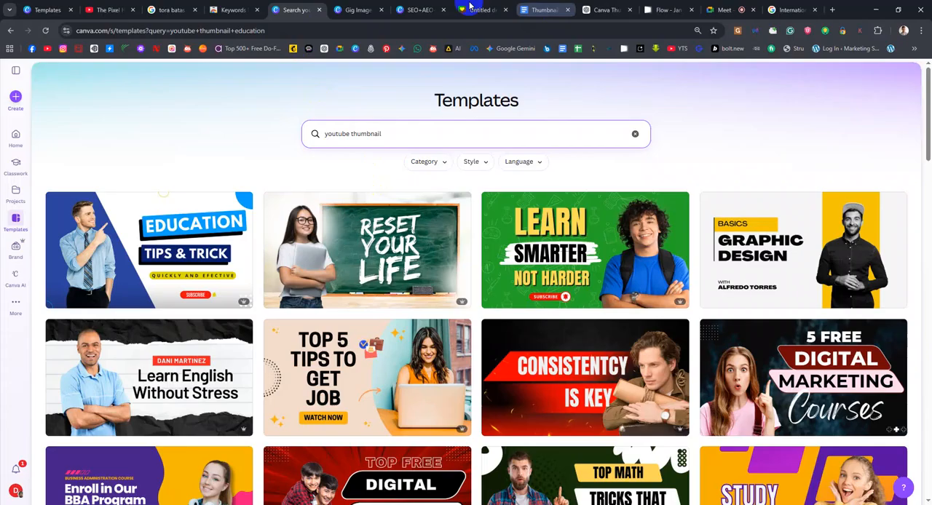
click(528, 9)
scroll(424, 345, down, 3)
scroll(441, 210, down, 1)
scroll(444, 214, down, 5)
scroll(432, 235, up, 8)
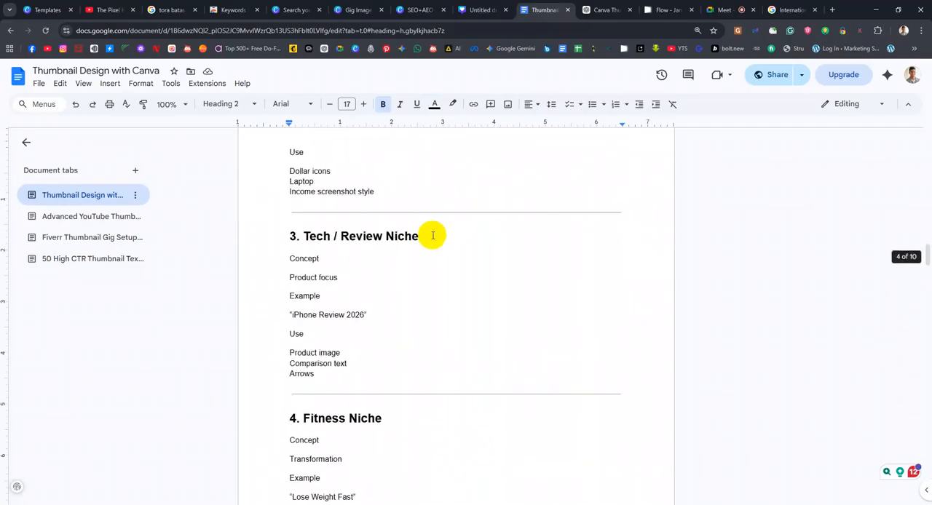
Read the concept, example and recommended elements of the "Fitness Niche" and "Beauty / Fashion Niche" sections
scroll(432, 235, down, 5)
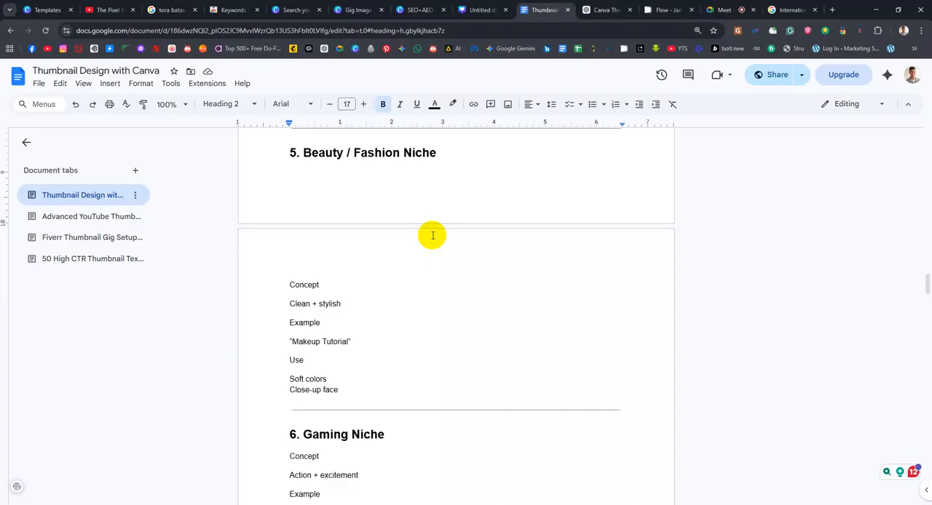
scroll(547, 264, up, 3)
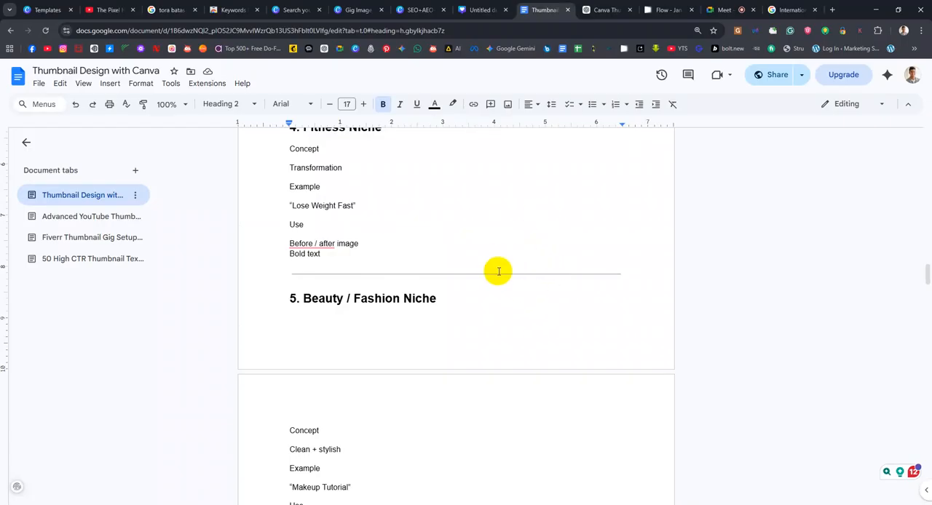
scroll(540, 218, down, 3)
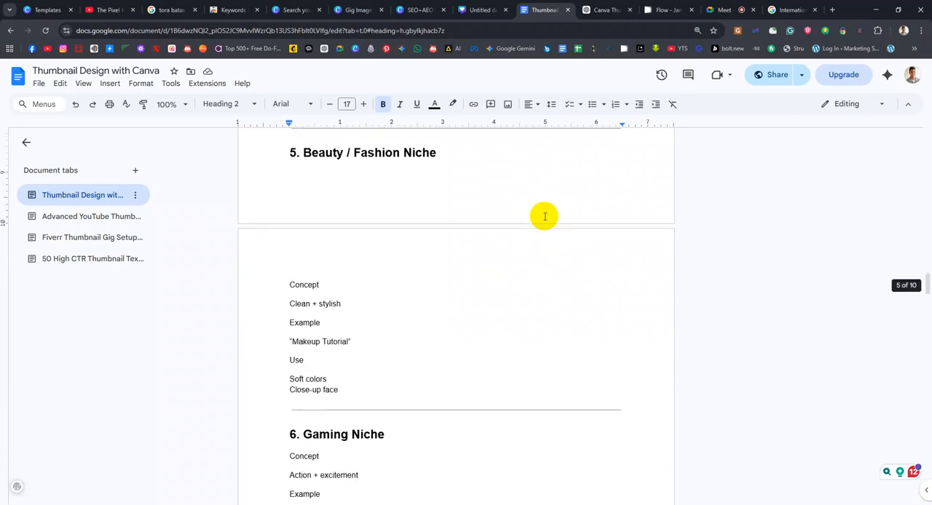
scroll(430, 277, down, 2)
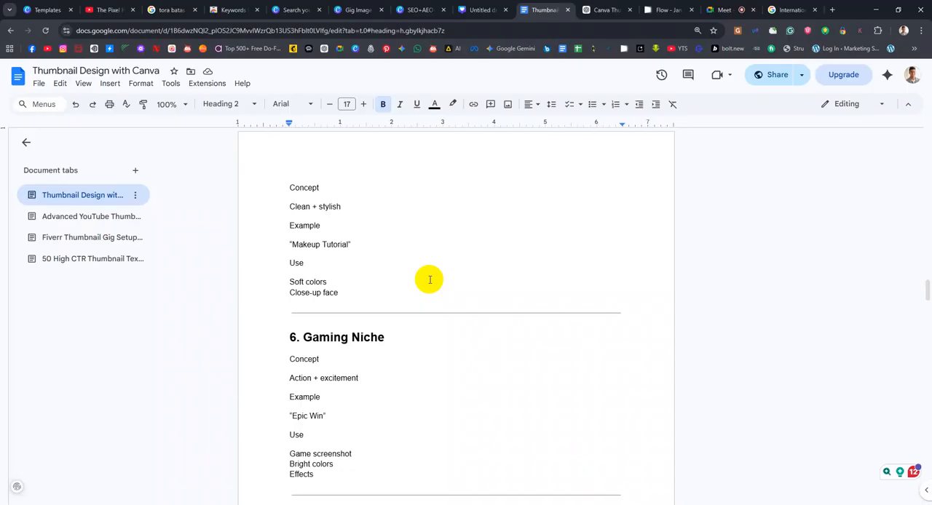
Go through the "Gaming Niche" section, highlighting its lines from "Concept" down to "Effects"
scroll(428, 280, down, 4)
scroll(426, 278, up, 2)
drag(326, 332, 292, 216)
click(452, 259)
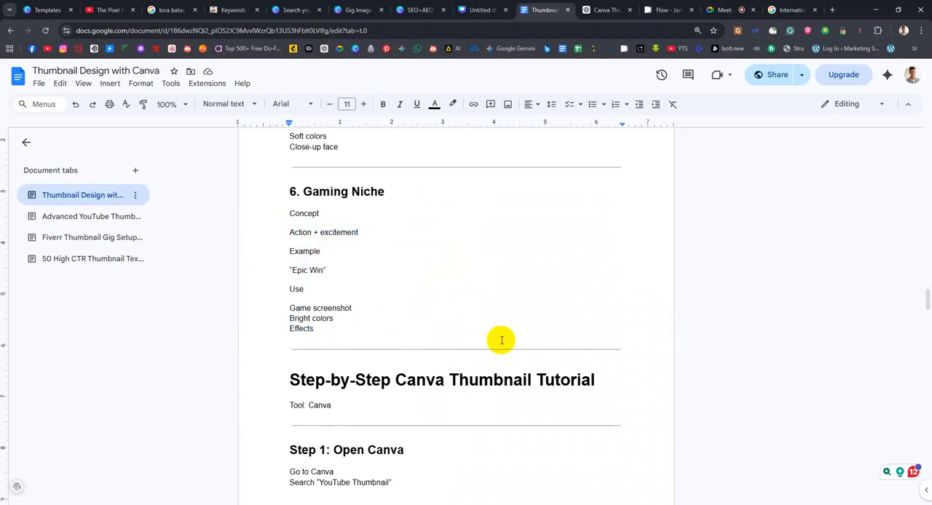
Move on to the step-by-step Canva thumbnail tutorial and highlight the standard size "1280 × 720 pixels" under Step 2
scroll(501, 340, down, 2)
scroll(501, 340, down, 4)
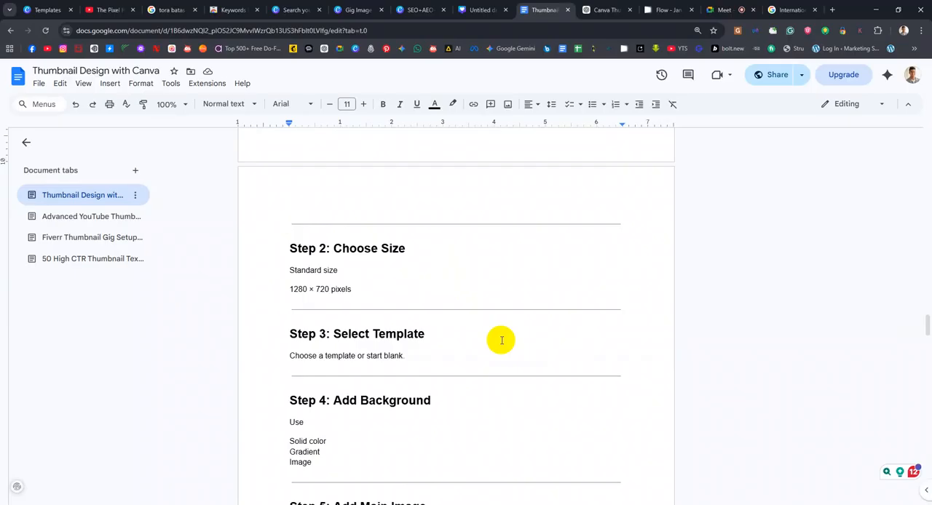
scroll(456, 310, down, 2)
scroll(456, 310, up, 1)
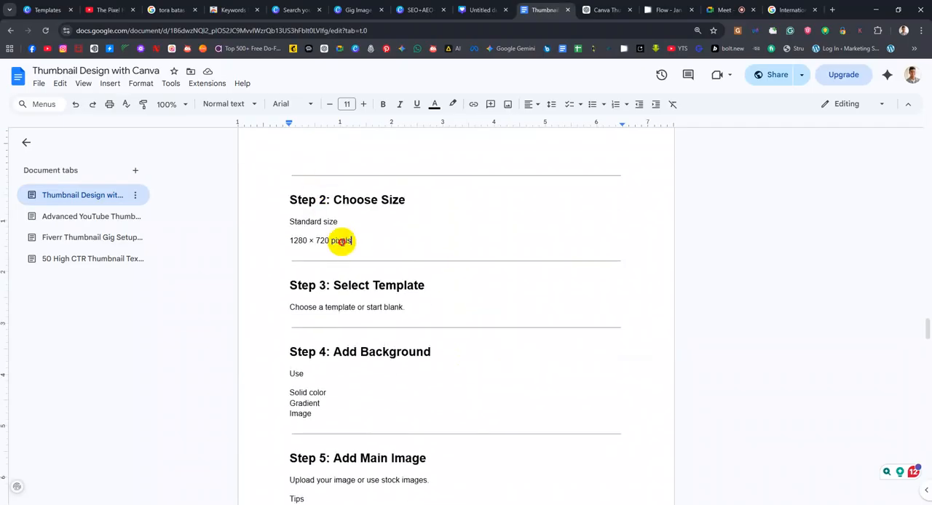
drag(352, 240, 276, 240)
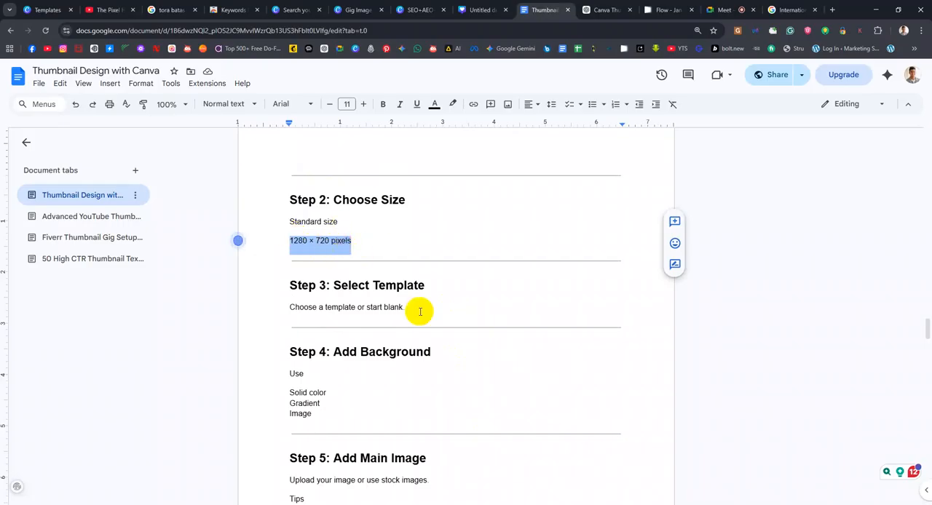
Highlight "Choose a template or start blank." under Step 3 and the gradient and image background options under Step 4
scroll(418, 310, down, 1)
drag(418, 266, 291, 260)
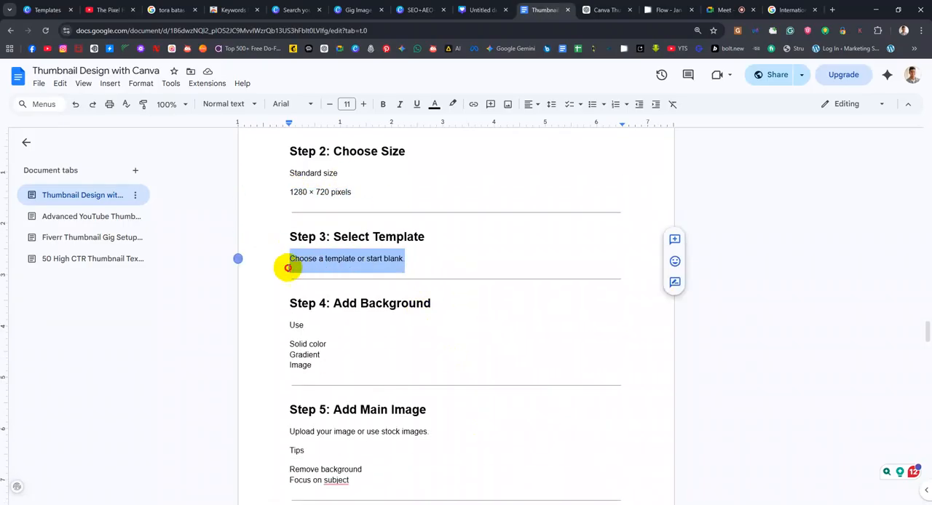
scroll(441, 320, down, 2)
scroll(422, 320, down, 1)
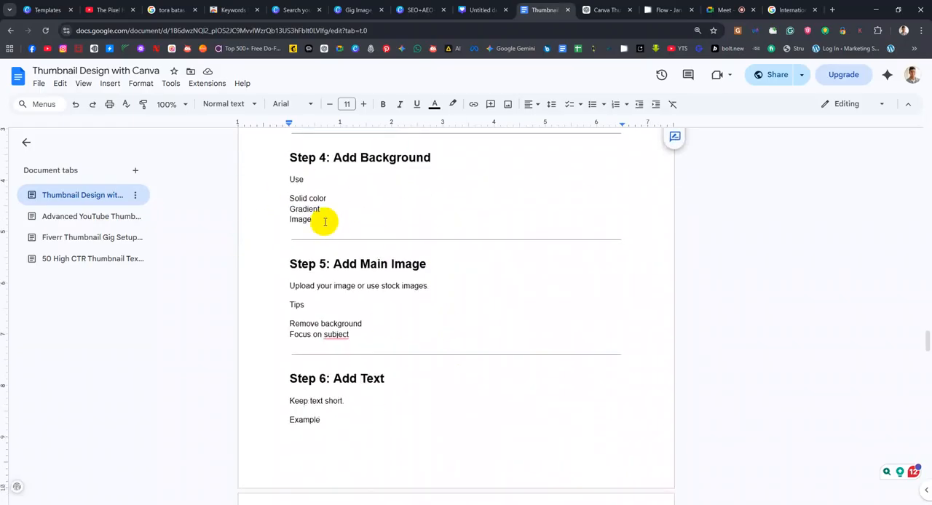
drag(327, 197, 284, 210)
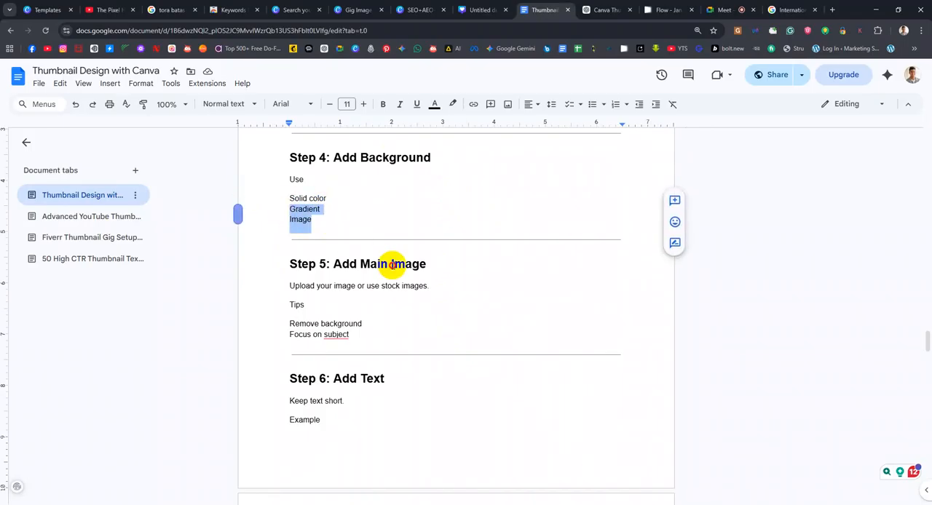
Skim the remaining tutorial steps to "Tips to Make Best Thumbnails" and point out the "Use large readable text" tip
click(392, 265)
scroll(392, 268, down, 2)
scroll(393, 268, down, 15)
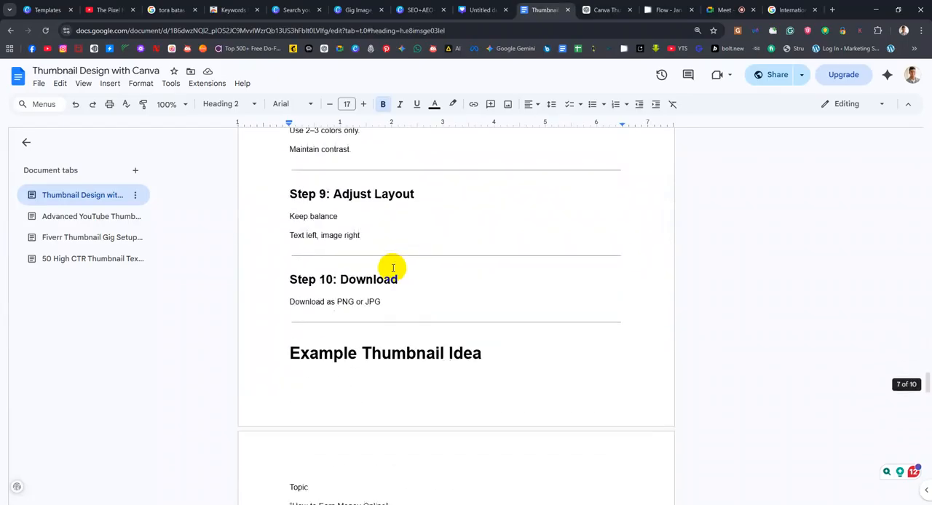
scroll(392, 268, down, 3)
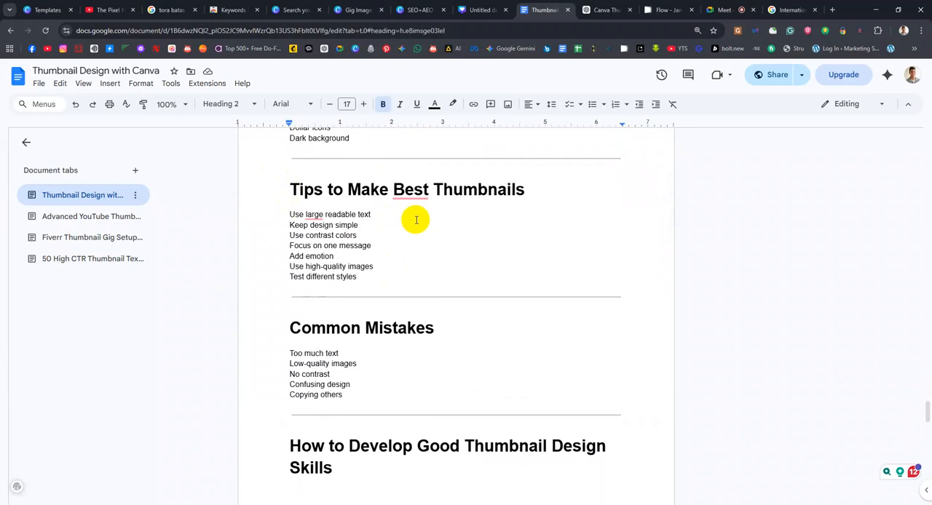
click(309, 216)
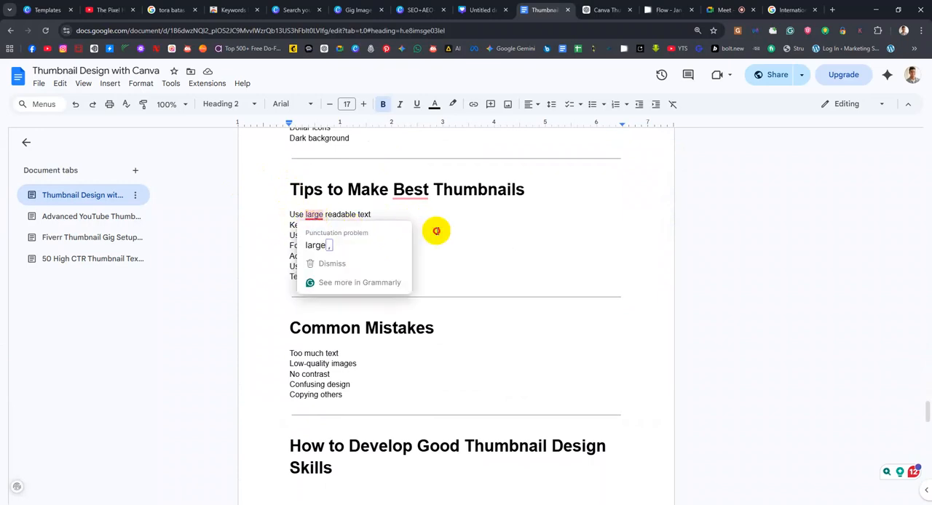
click(437, 230)
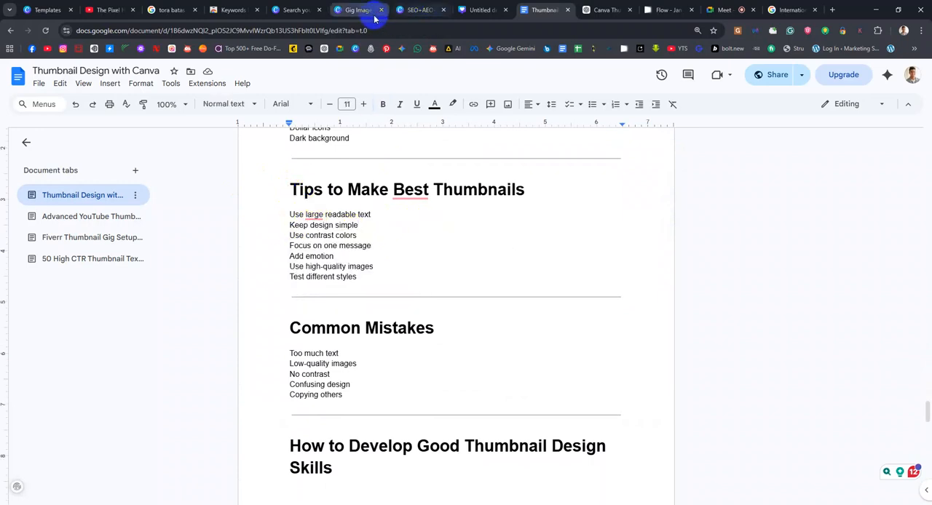
Show the Squarespace website thumbnail in the SEO+AEO+GEO Canva design, then return to the Google Doc and highlight the "Add emotion" tip
click(397, 5)
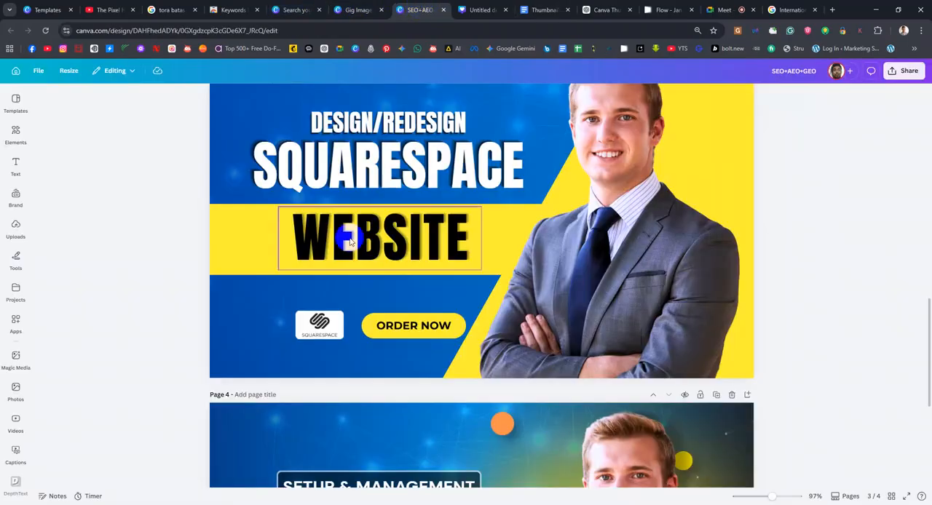
scroll(335, 233, up, 3)
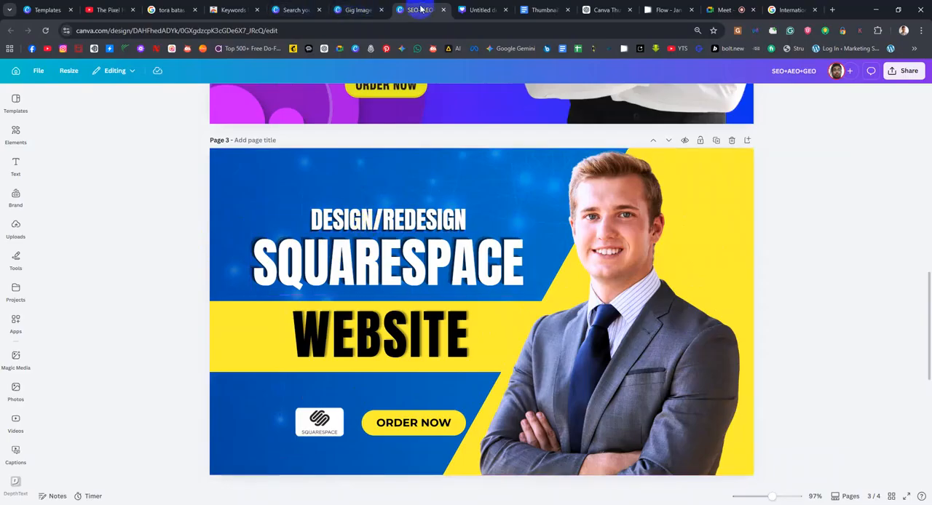
click(536, 9)
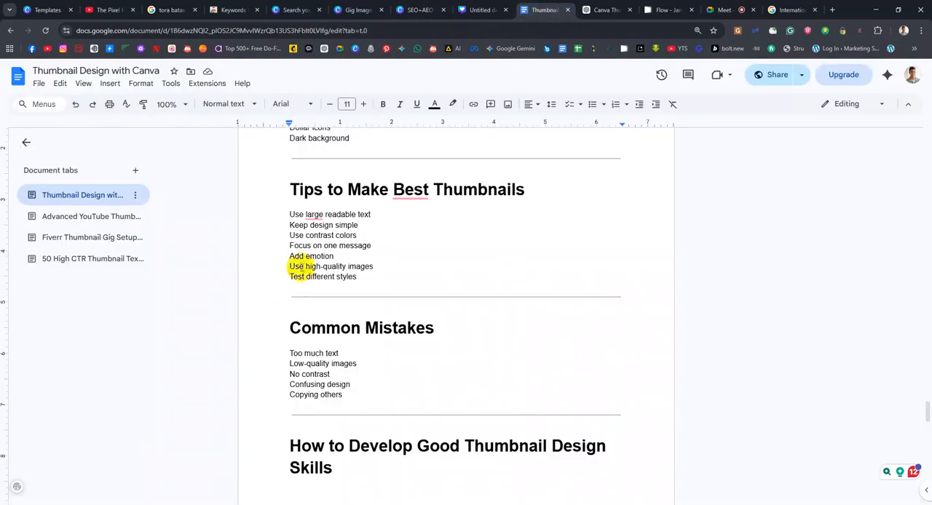
click(294, 256)
drag(293, 256, 334, 258)
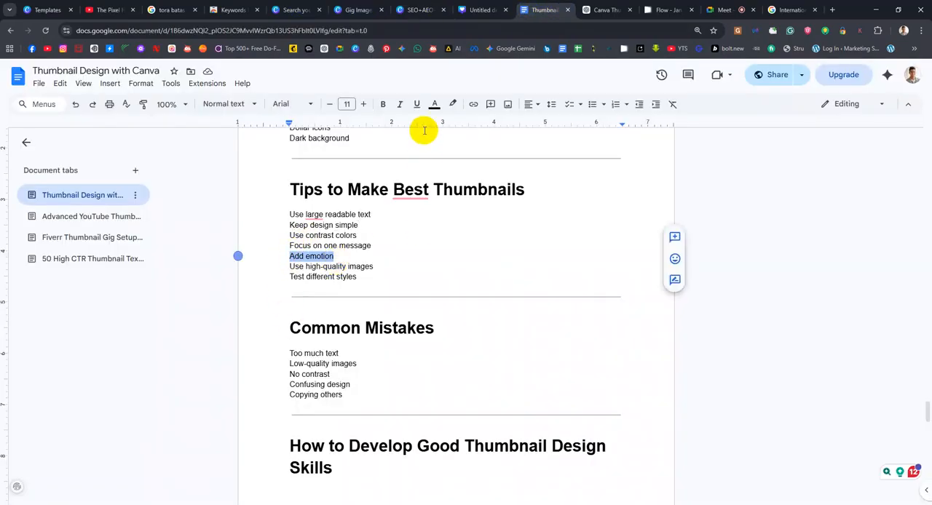
Show the man's photo on the Squarespace thumbnail and the Facebook Ads thumbnail in Canva as examples of emotion
click(419, 10)
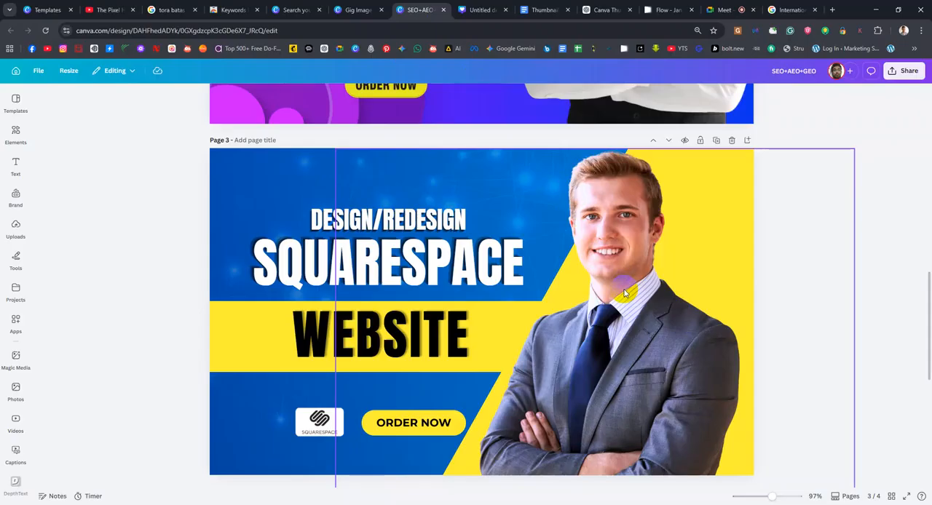
click(626, 220)
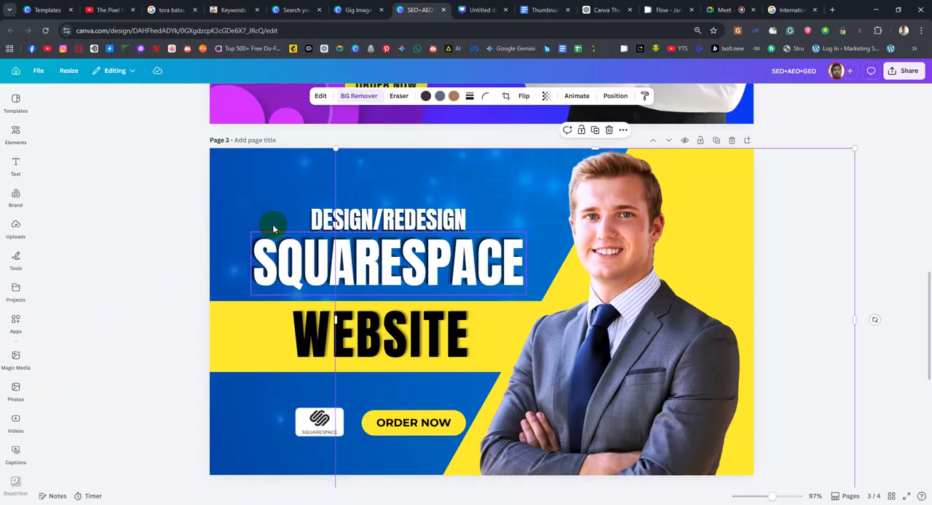
click(341, 10)
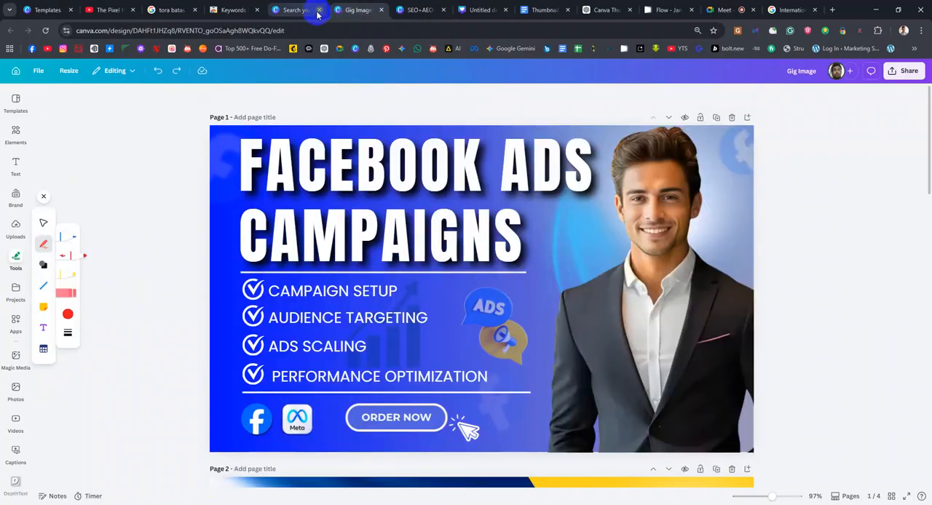
Return to the Google Doc and highlight the tips "Use high-quality images" and "Test different styles"
click(521, 14)
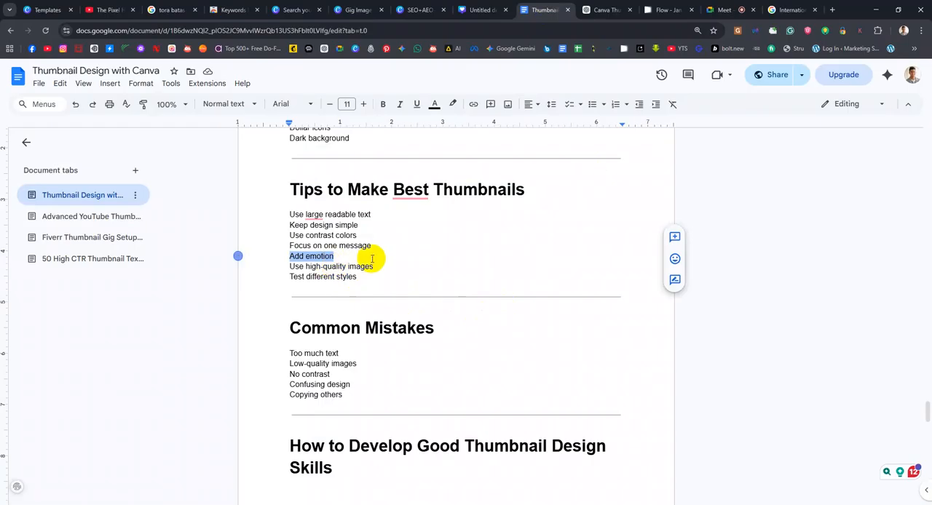
drag(374, 266, 290, 269)
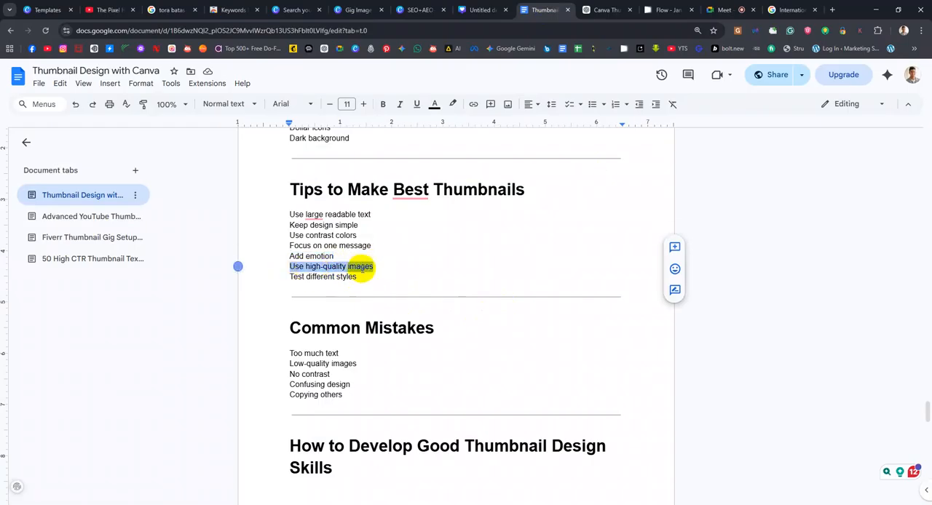
drag(363, 270, 290, 275)
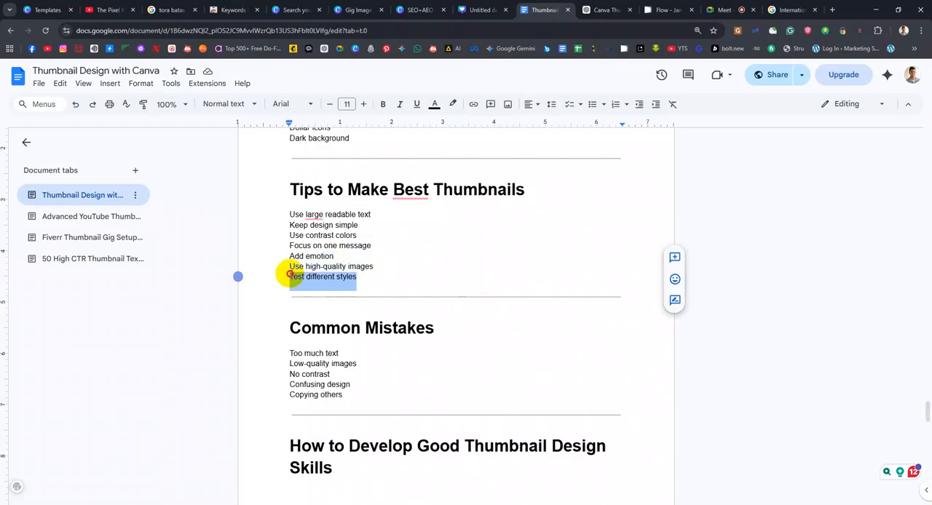
Switch to the SEO+AEO+GEO design in Canva and examine the text styling of the Squarespace and monthly SEO service thumbnails
click(422, 12)
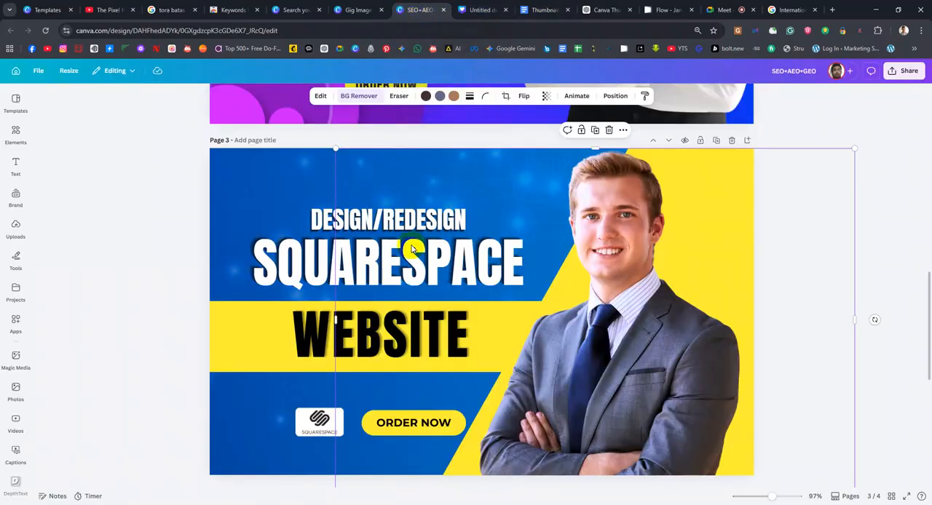
click(451, 324)
click(430, 225)
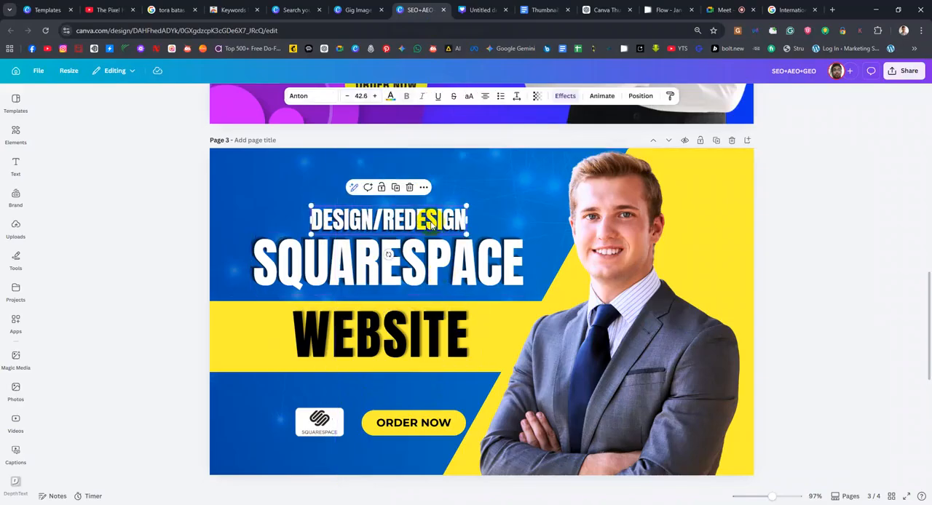
scroll(431, 226, up, 10)
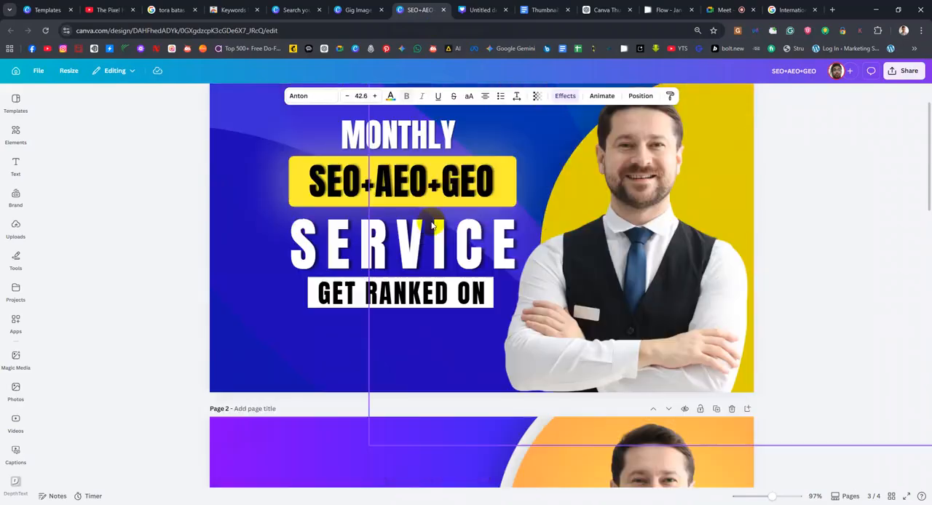
scroll(395, 383, down, 1)
scroll(451, 303, down, 2)
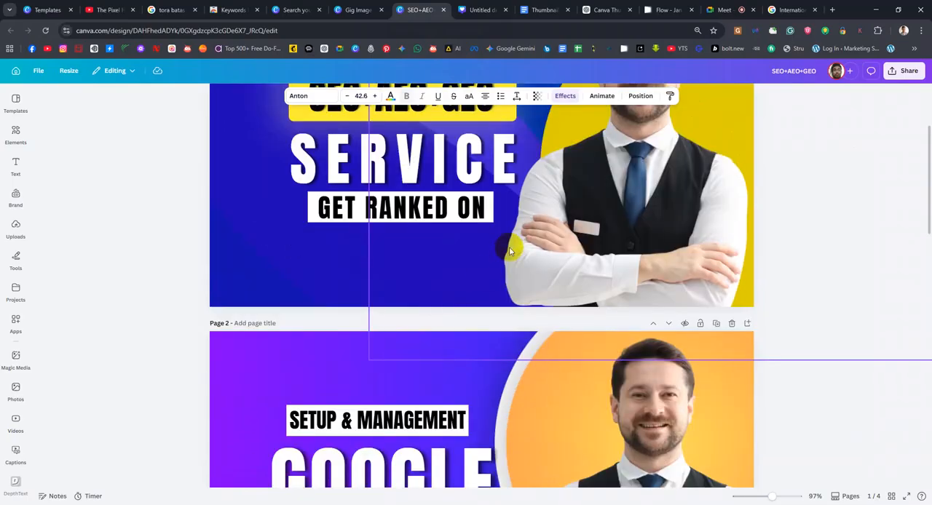
scroll(502, 248, up, 2)
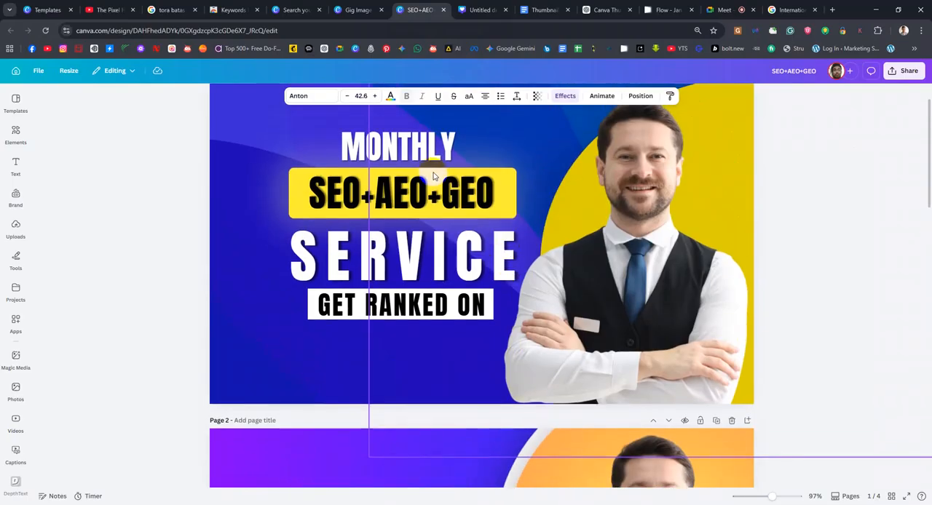
Nudge the "SERVICE" text on page 1 slightly to the left
click(426, 158)
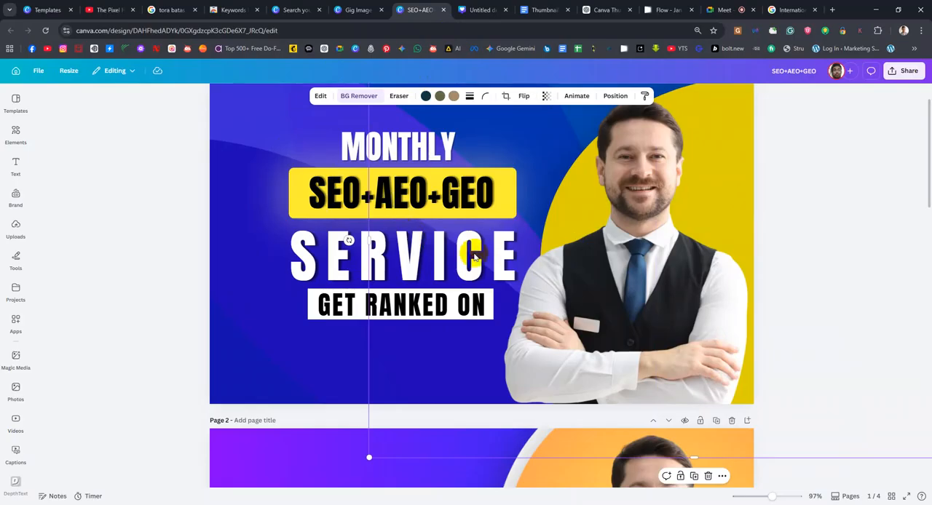
click(859, 200)
click(388, 260)
drag(387, 261, 381, 258)
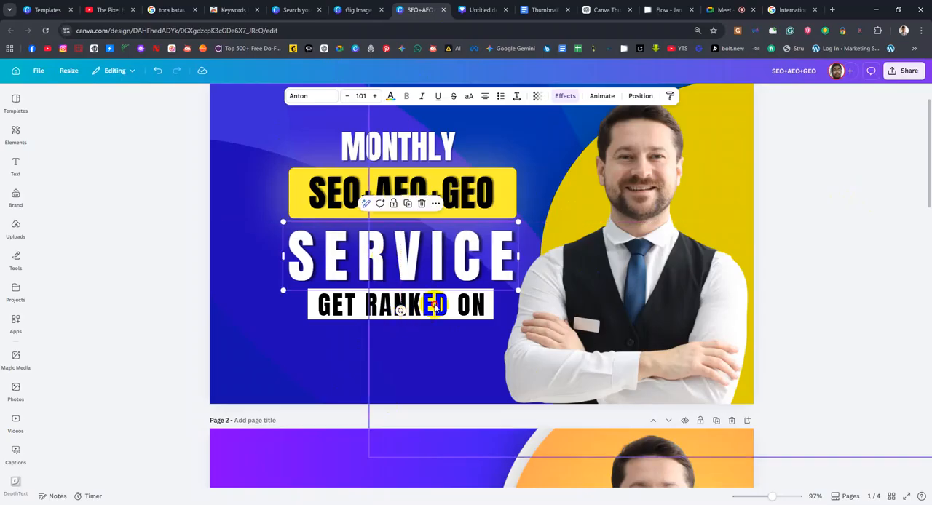
Shift the man's photo on page 1 slightly to the right and select the "GET RANKED ON" text
click(470, 312)
drag(468, 313, 470, 313)
click(332, 306)
click(339, 306)
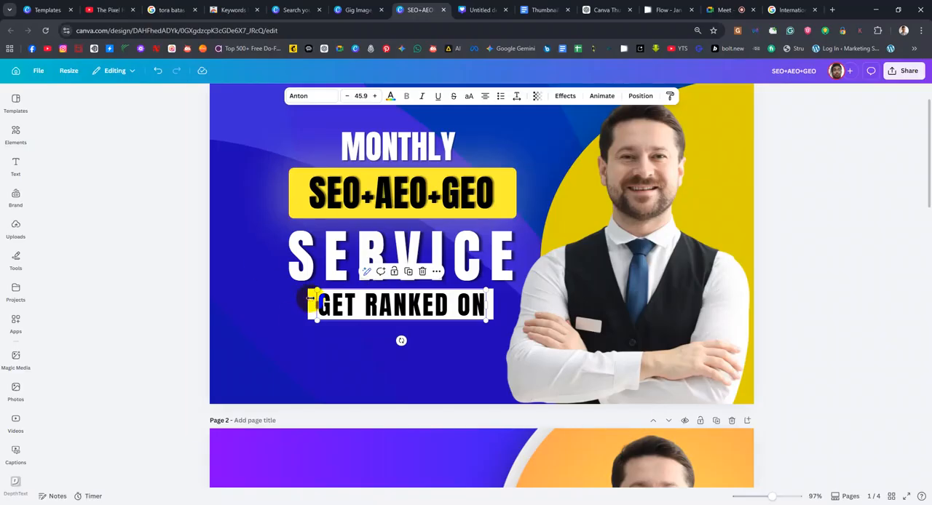
Select the "GET RANKED ON" text together with its white box on page 1 and nudge them slightly up toward "SERVICE"
click(357, 360)
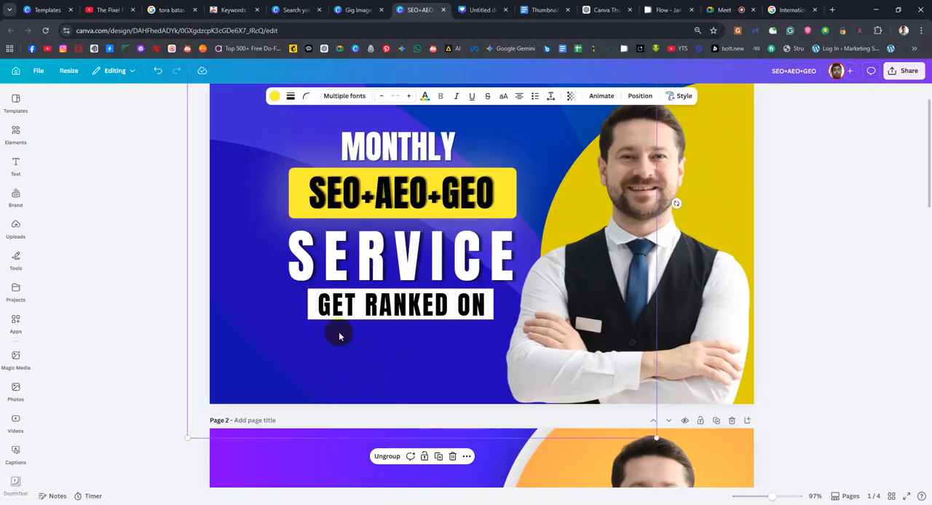
click(315, 300)
shift+click(324, 304)
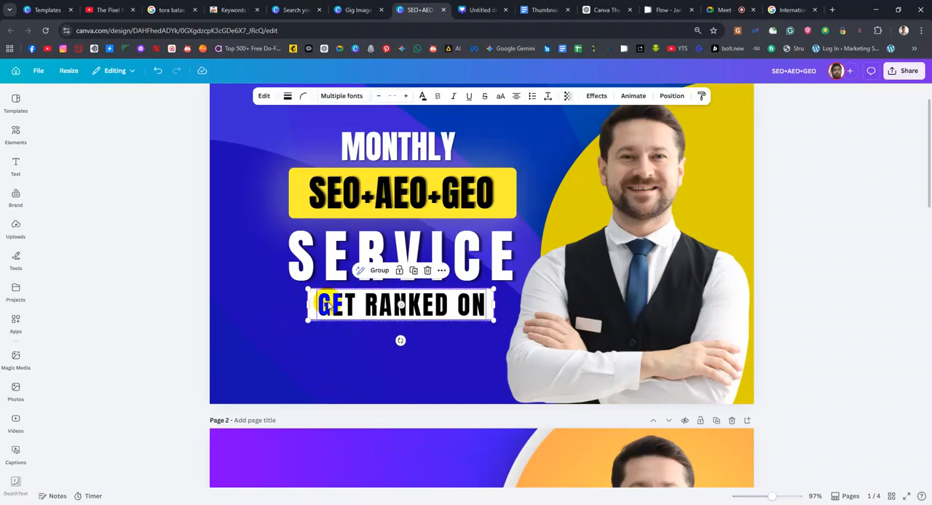
drag(340, 306, 342, 301)
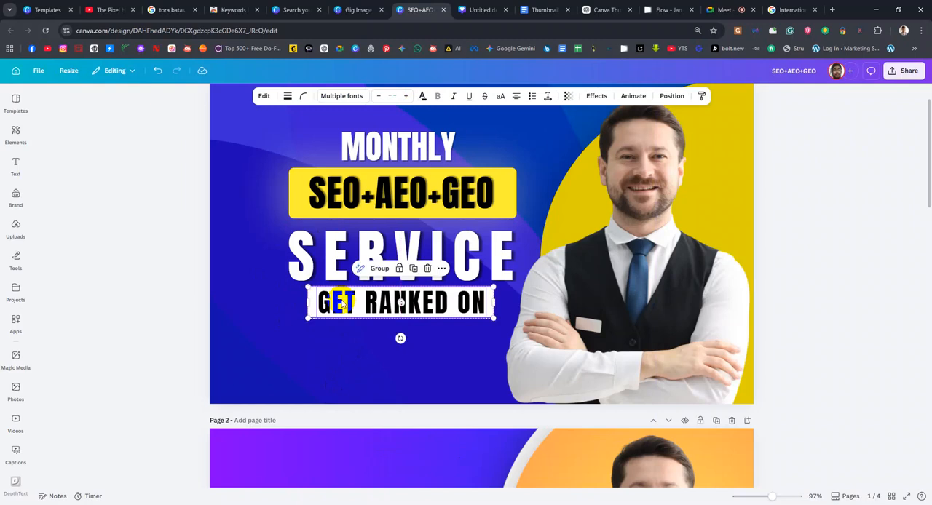
click(28, 319)
click(894, 353)
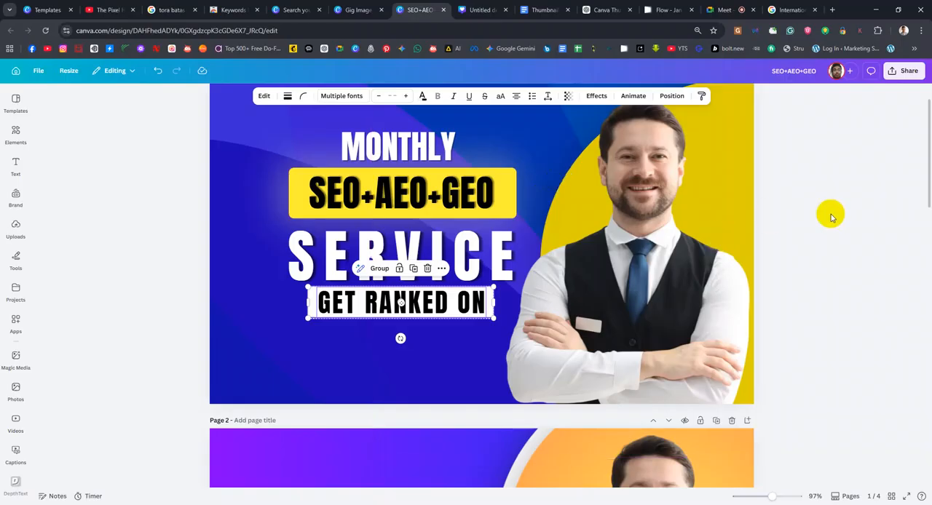
click(815, 244)
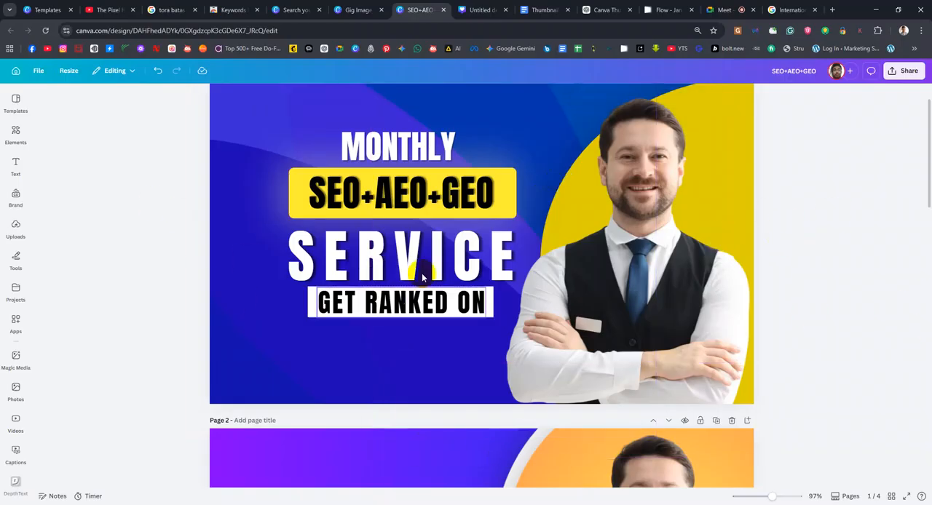
click(375, 301)
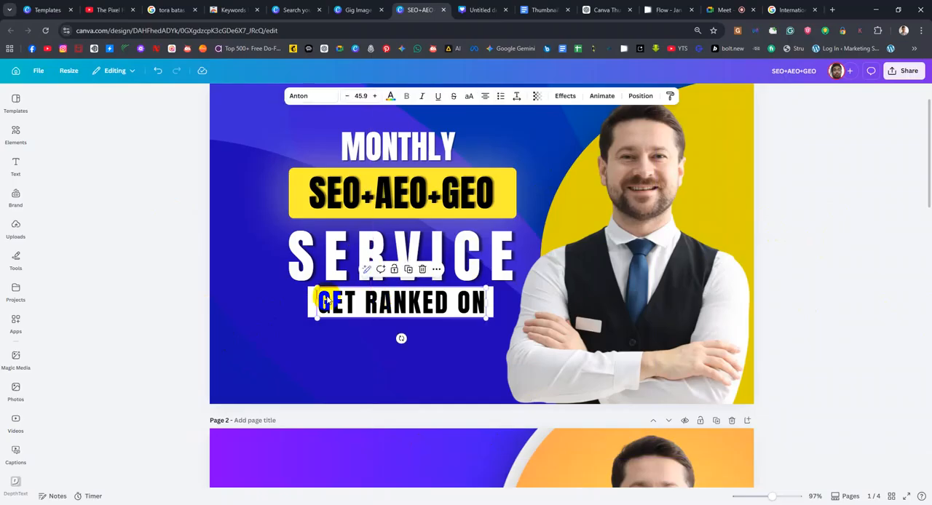
click(325, 300)
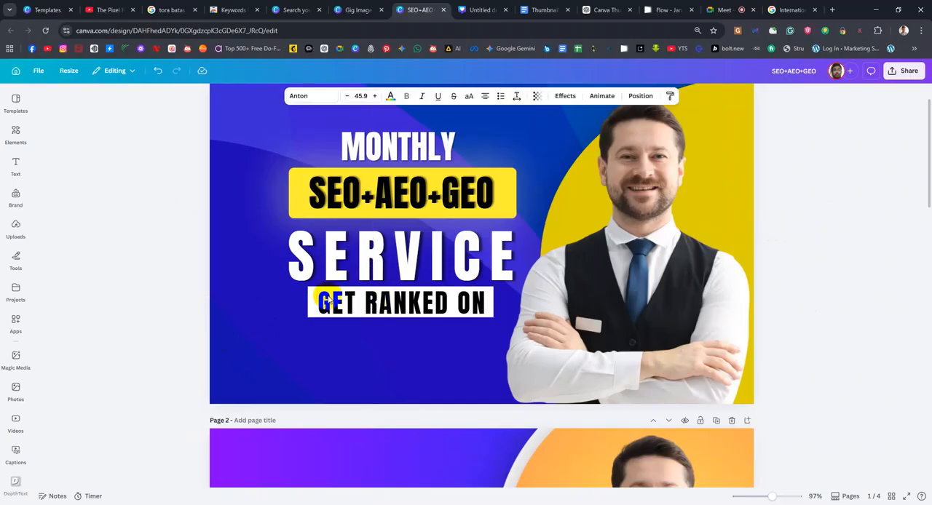
Return to the Google Doc and highlight the list from "Practice daily" to "Learn basic design rules" in the design skills section
click(536, 5)
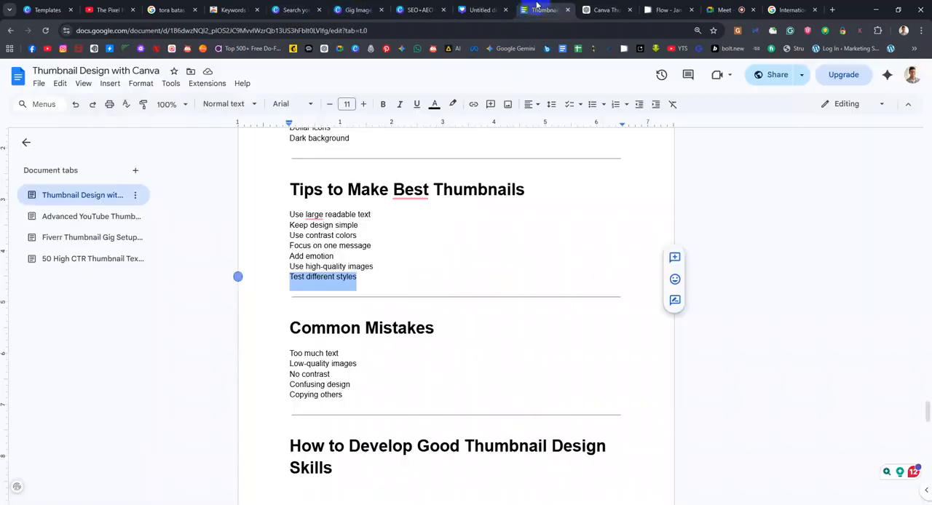
scroll(439, 402, down, 3)
scroll(439, 403, down, 2)
scroll(439, 402, down, 3)
scroll(396, 189, up, 3)
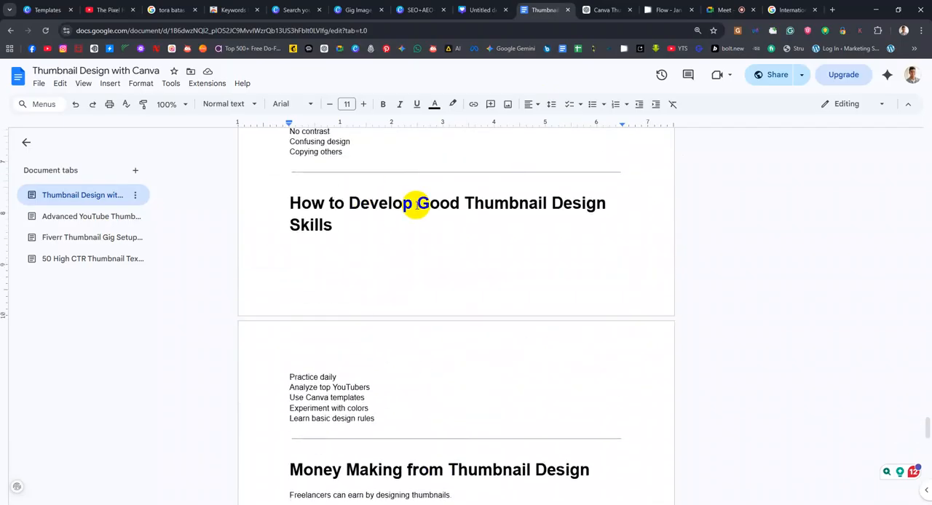
scroll(350, 381, down, 2)
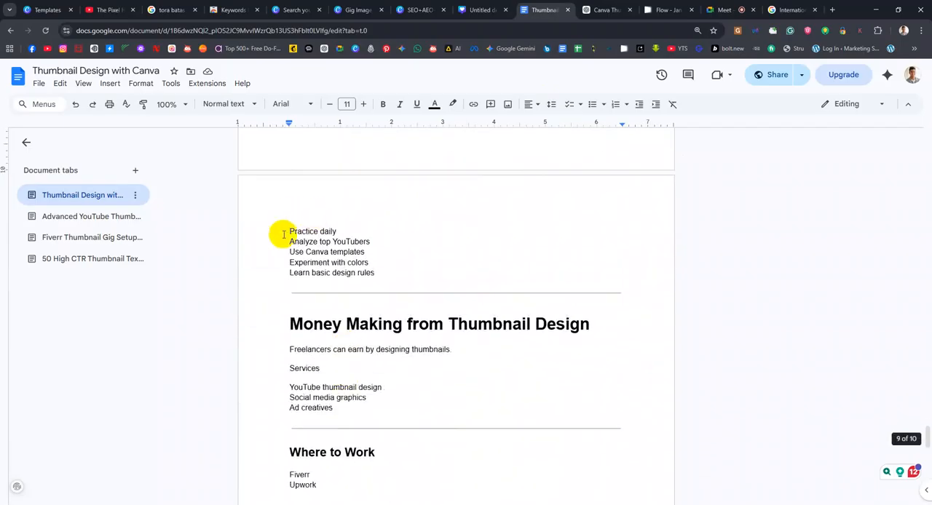
drag(290, 231, 389, 279)
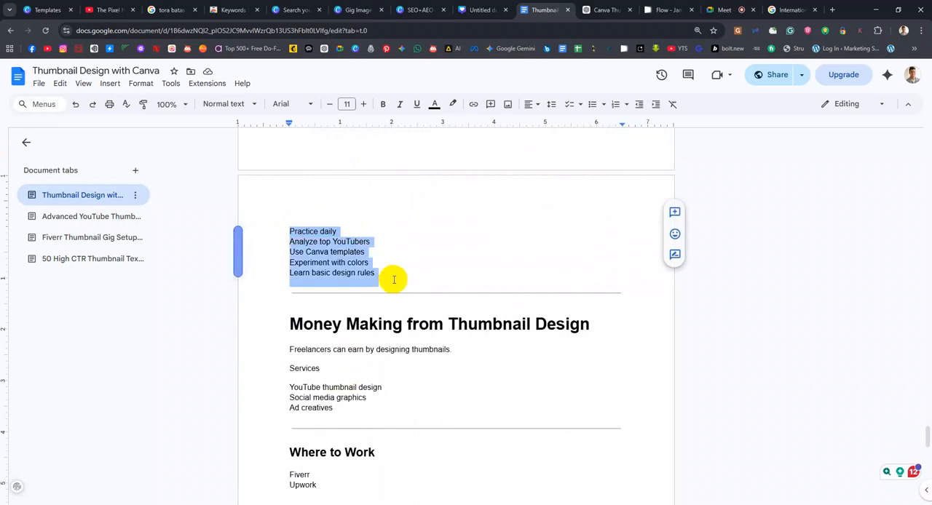
Highlight "YouTube thumbnail design" and the whole services list under "Money Making from Thumbnail Design"
scroll(393, 284, down, 2)
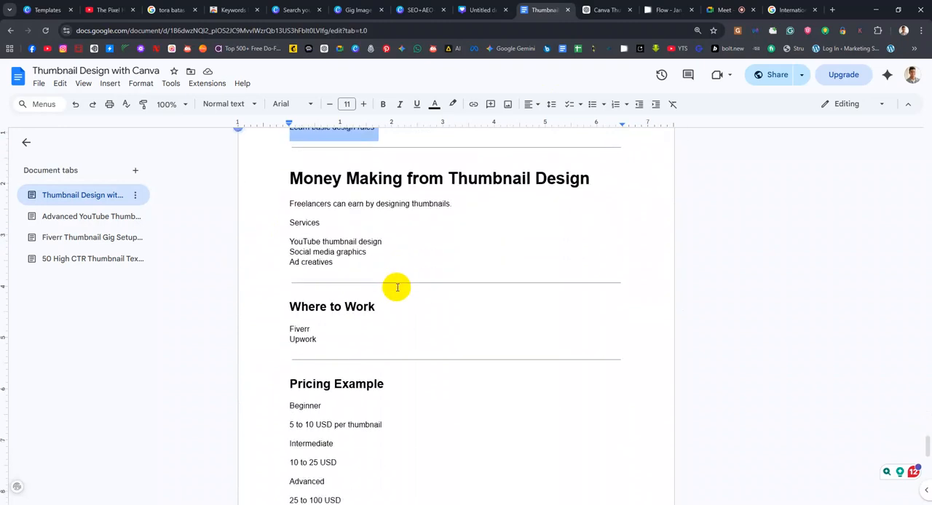
scroll(396, 285, up, 1)
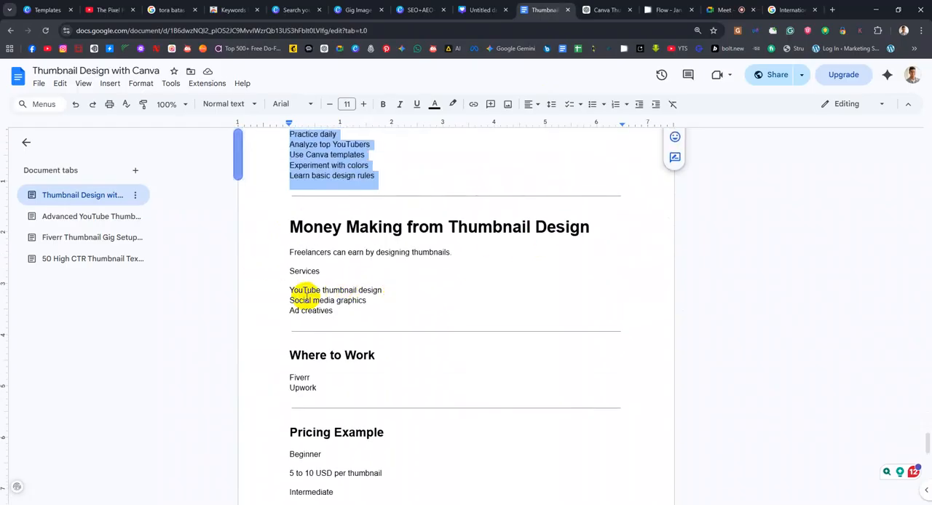
drag(284, 289, 382, 290)
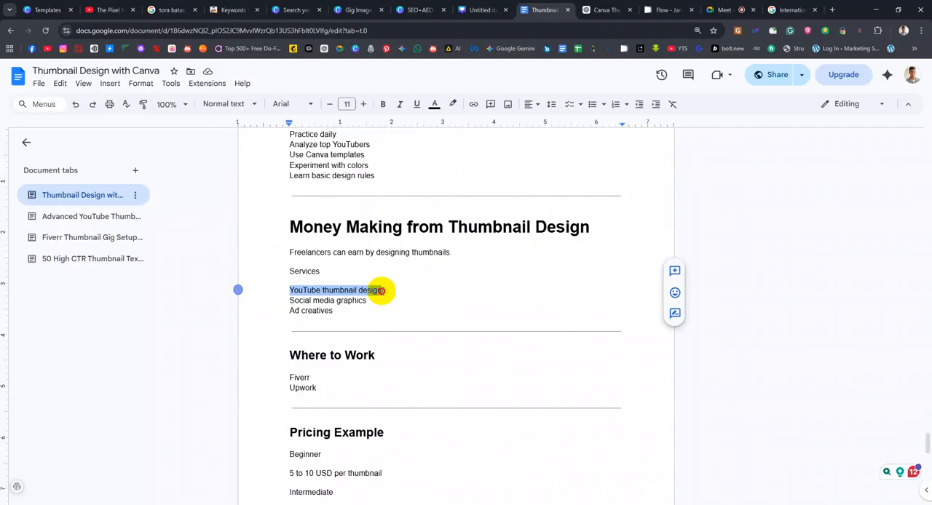
click(422, 298)
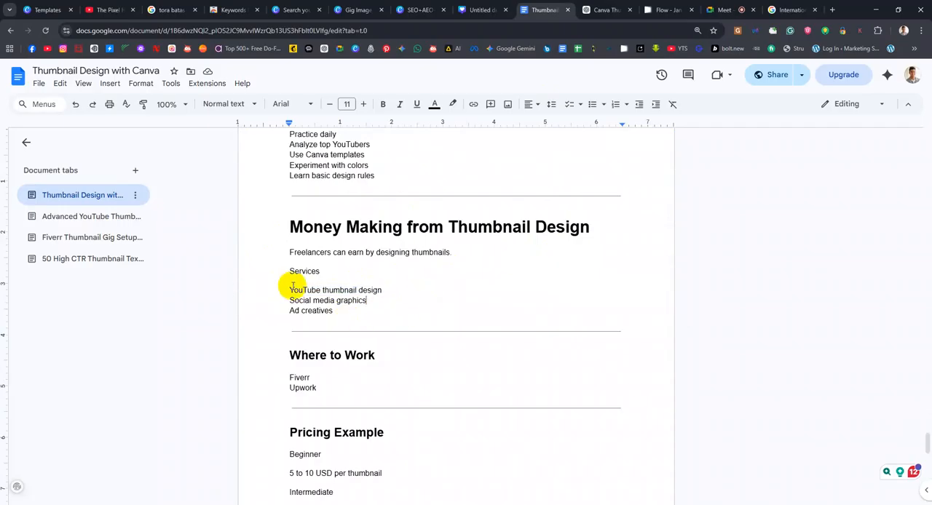
drag(291, 290, 362, 310)
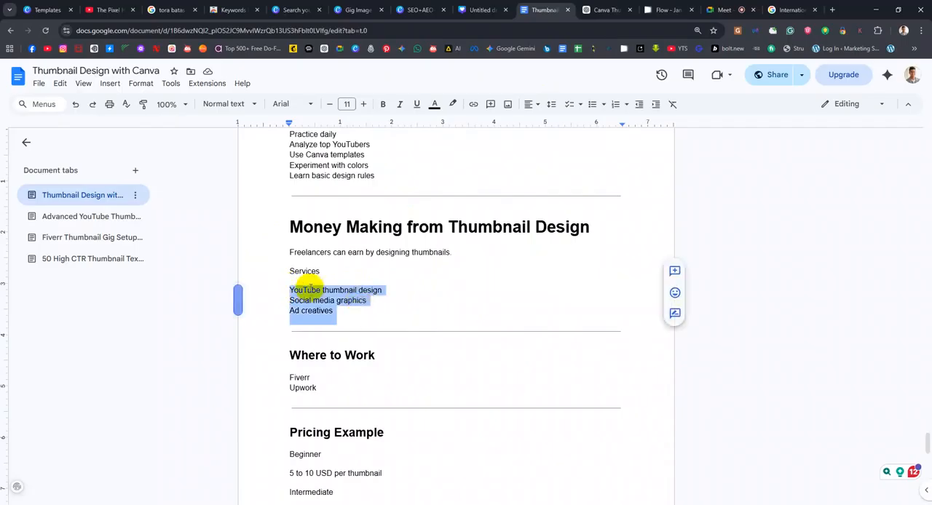
Highlight the services "YouTube thumbnail design", "Social media graphics" and "Ad creatives" one at a time
click(349, 301)
drag(380, 288, 287, 293)
drag(371, 302, 289, 305)
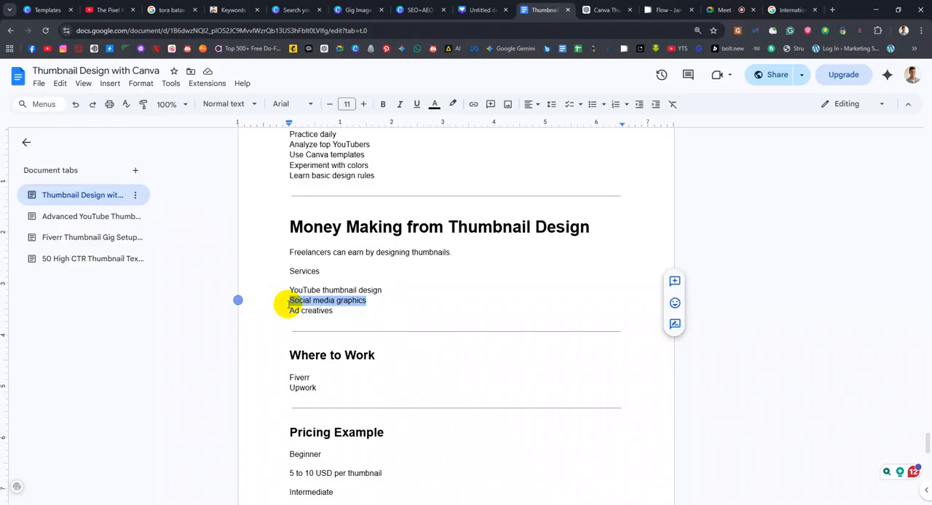
drag(344, 312, 290, 310)
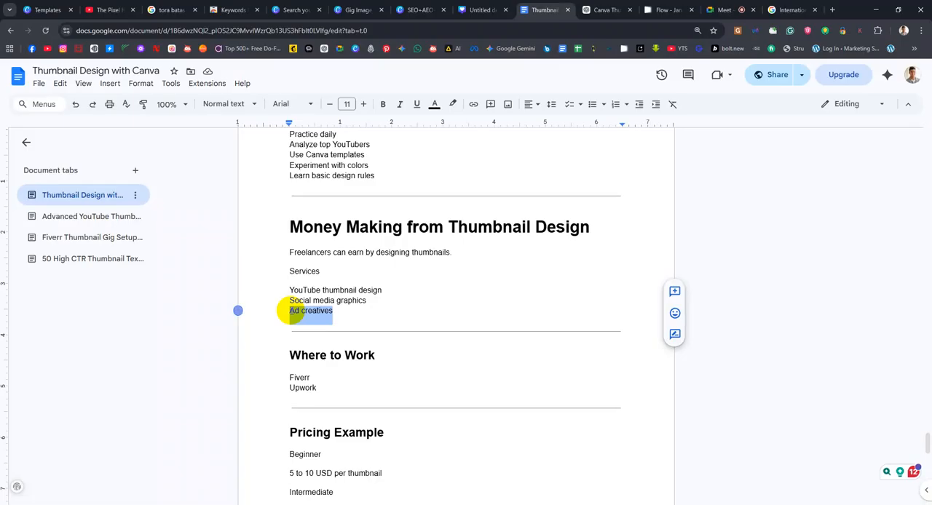
Highlight the beginner, intermediate and advanced price ranges one after another in the "Pricing Example" section
scroll(288, 312, down, 5)
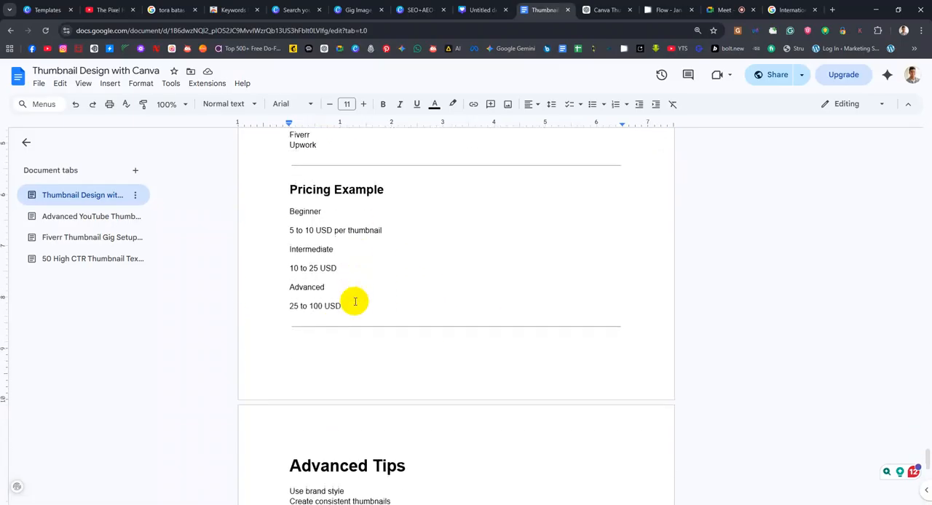
drag(289, 230, 388, 230)
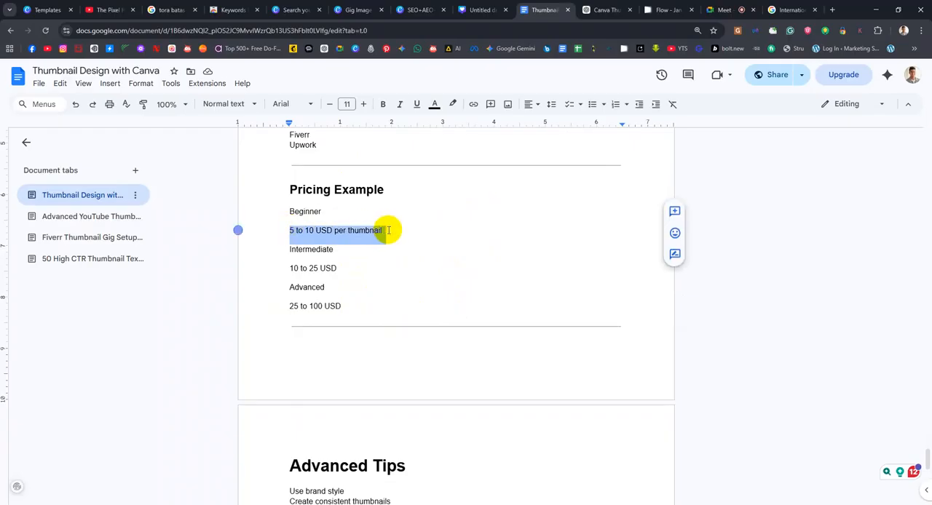
click(371, 264)
drag(355, 268, 288, 274)
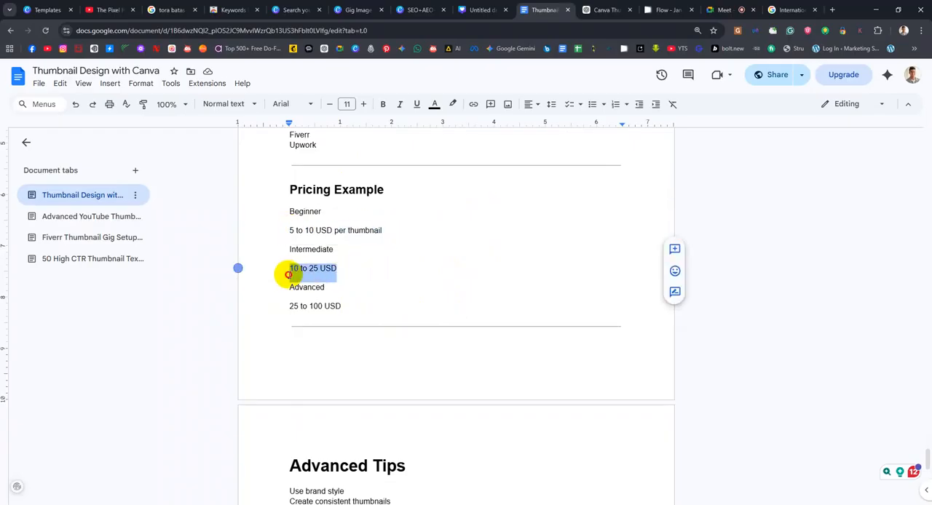
scroll(374, 287, down, 2)
drag(344, 209, 285, 212)
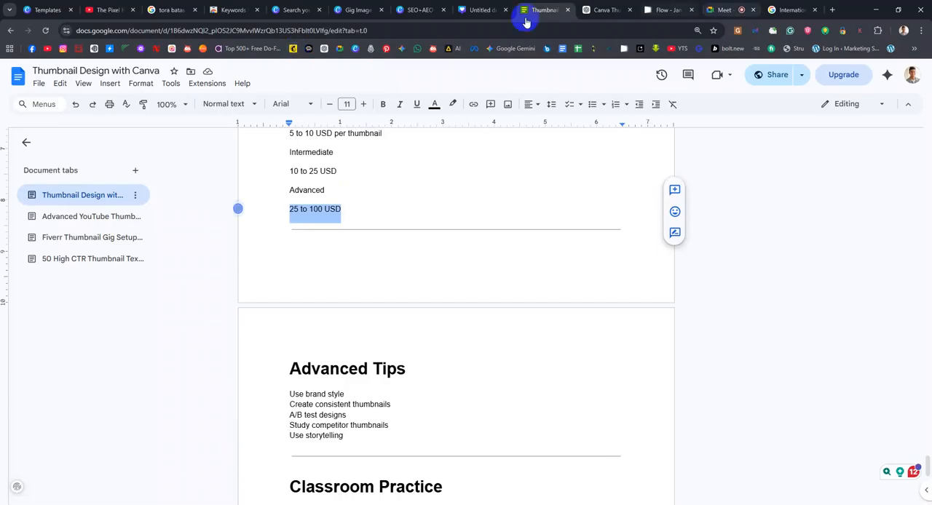
Review the "Advanced Tips", "Classroom Practice" and "Final Summary" sections at the end of the document
scroll(481, 306, down, 1)
scroll(481, 306, down, 6)
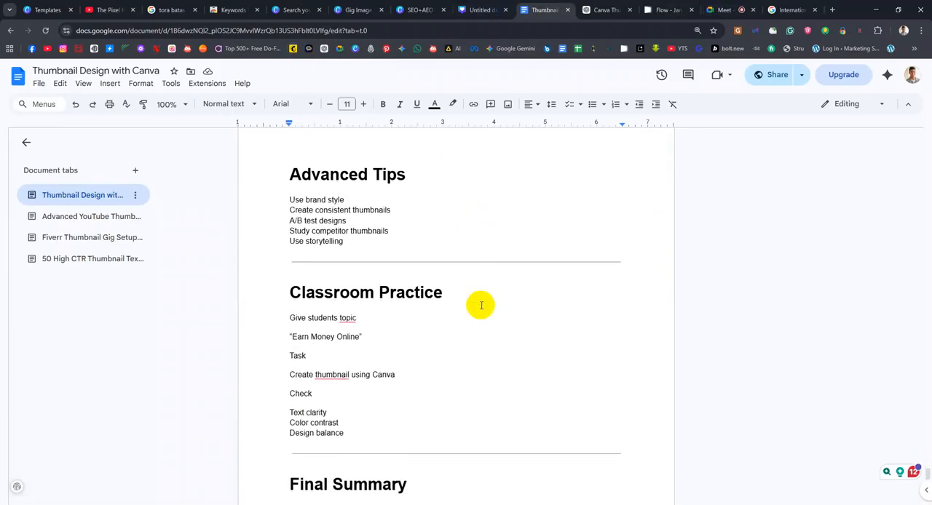
scroll(481, 306, down, 1)
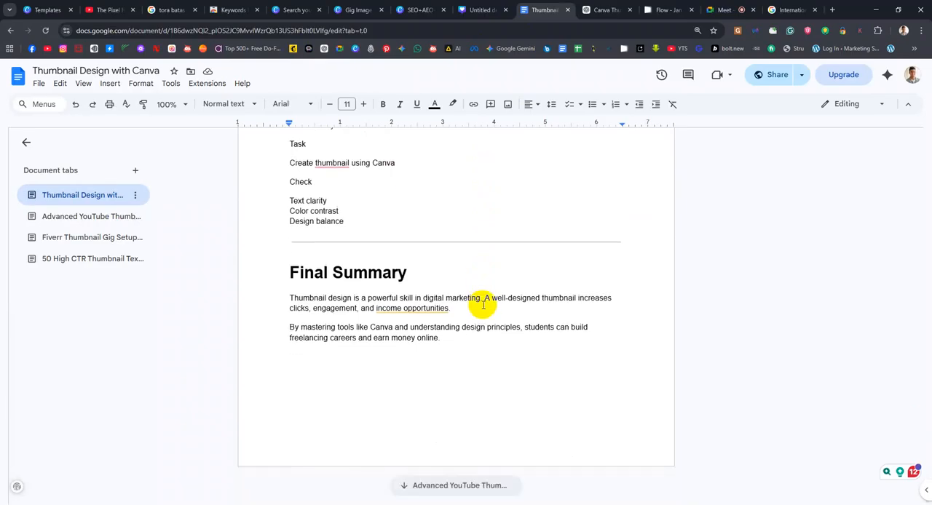
scroll(410, 329, up, 2)
Open the Fiverr Thumbnail Gig Setup Guide in the document and go to its beginning
click(122, 250)
scroll(479, 277, up, 15)
scroll(479, 277, up, 20)
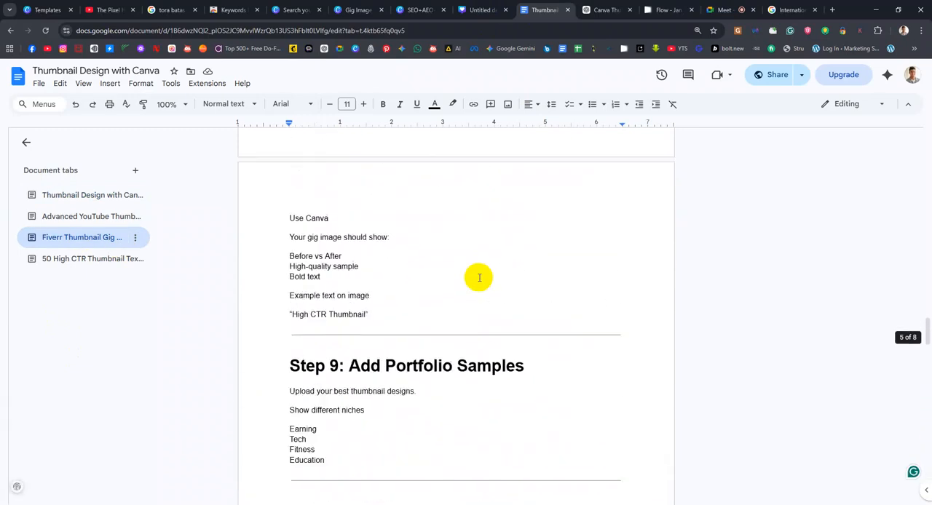
scroll(479, 277, up, 15)
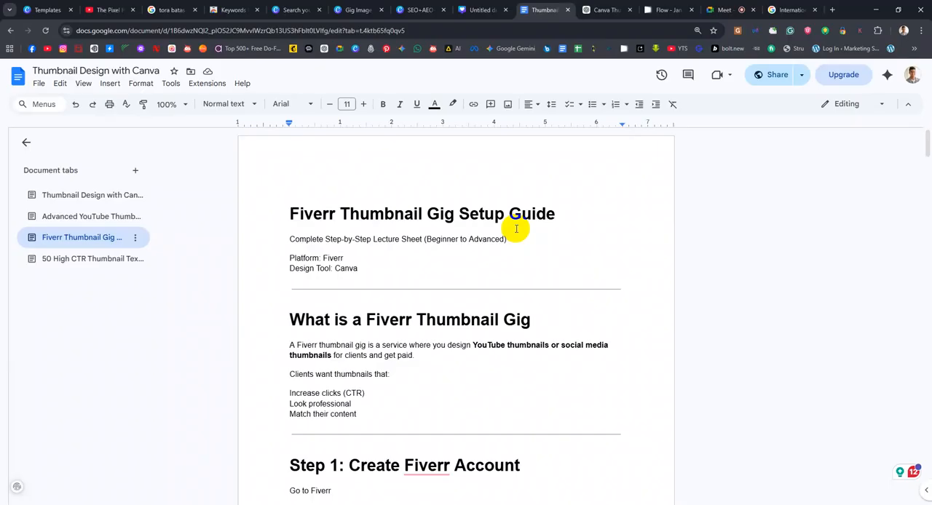
Glance at the Google thumbnail image results, open Pinterest in a new browser tab and search for "travel thumbnail youtube"
click(789, 10)
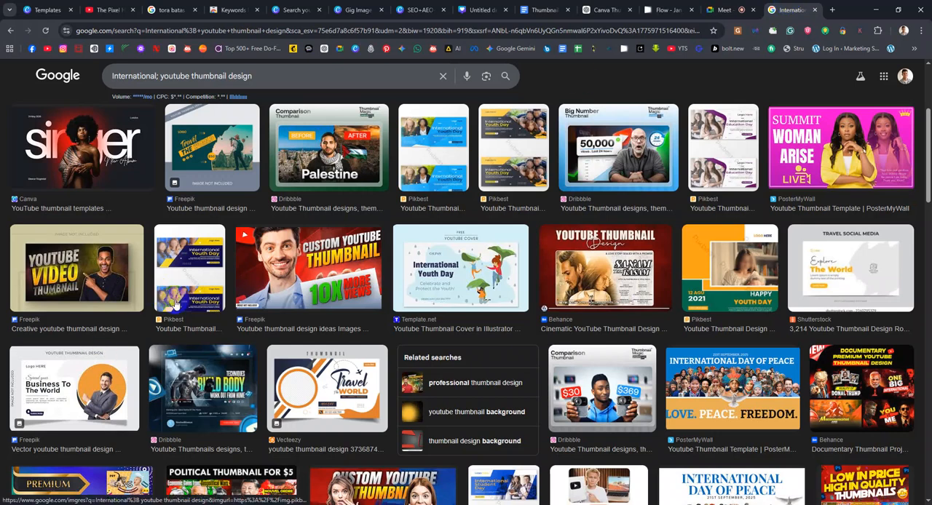
click(832, 9)
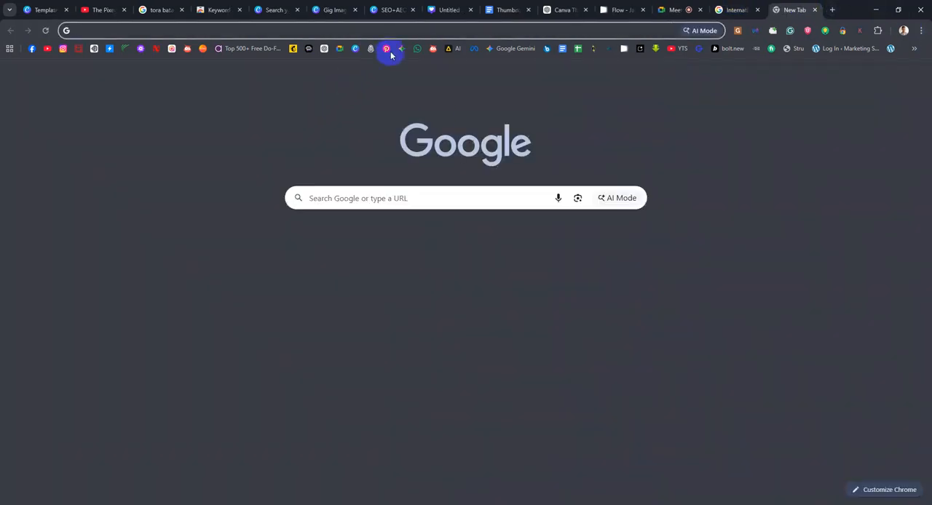
click(415, 30)
click(2, 337)
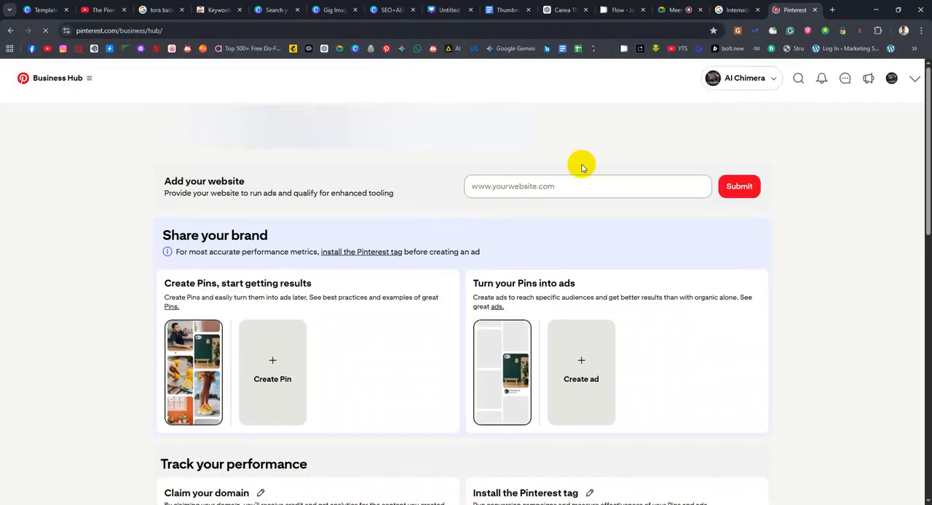
click(795, 79)
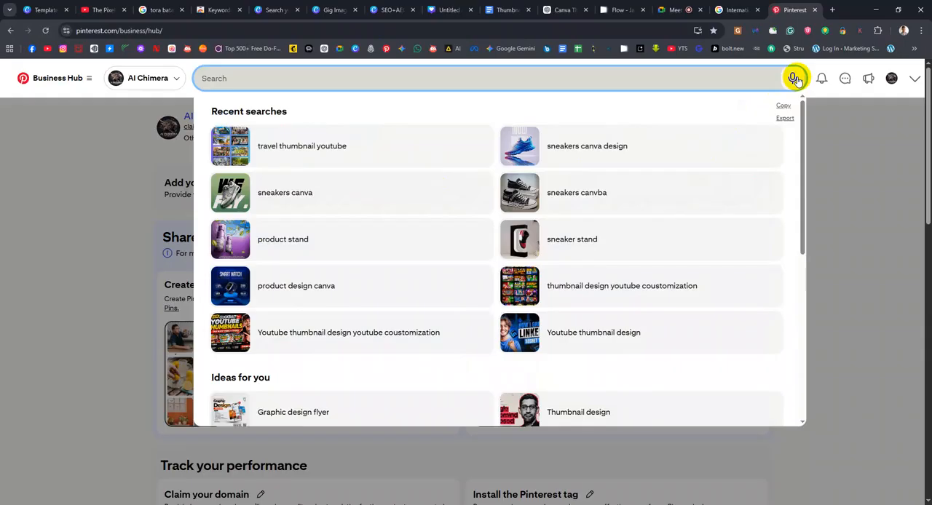
click(317, 153)
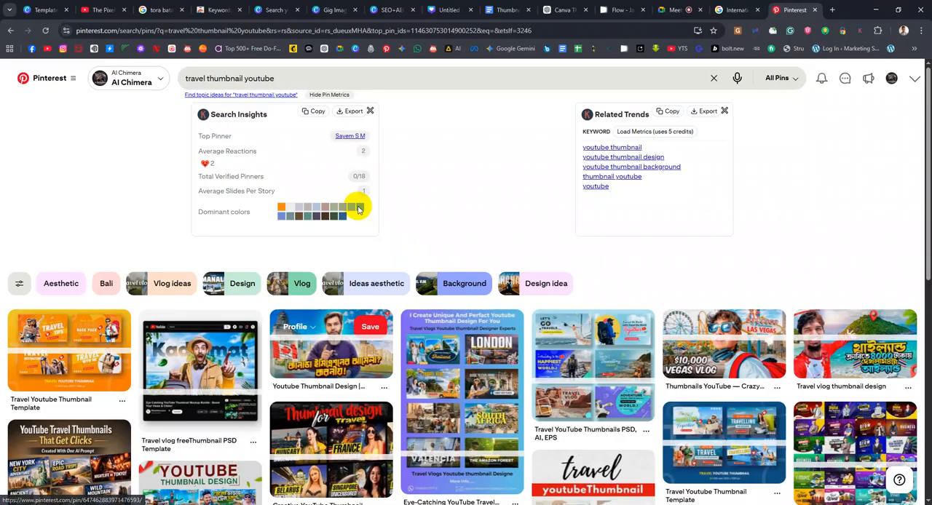
Browse the travel thumbnail pins, open "Daily Vlogs Still Need Great Thumbnails" and look through its related pins
scroll(381, 297, down, 1)
scroll(198, 373, down, 2)
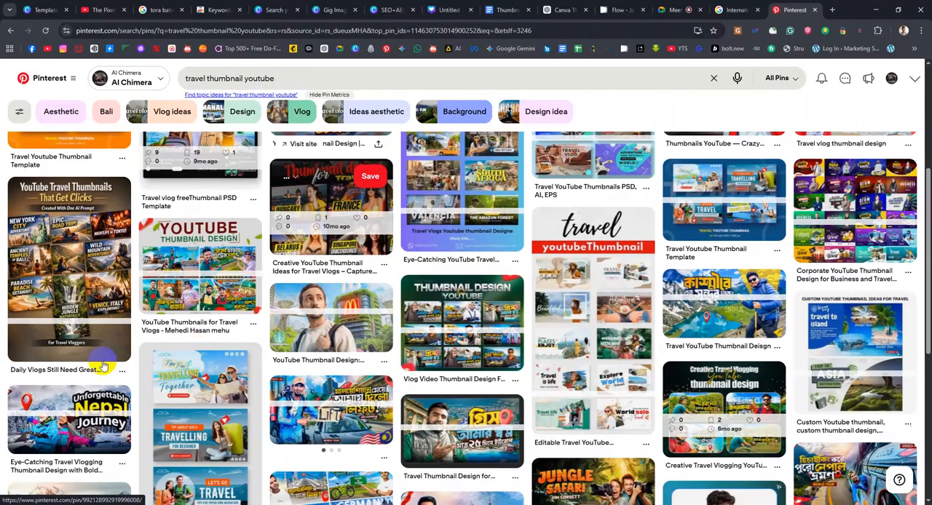
click(48, 289)
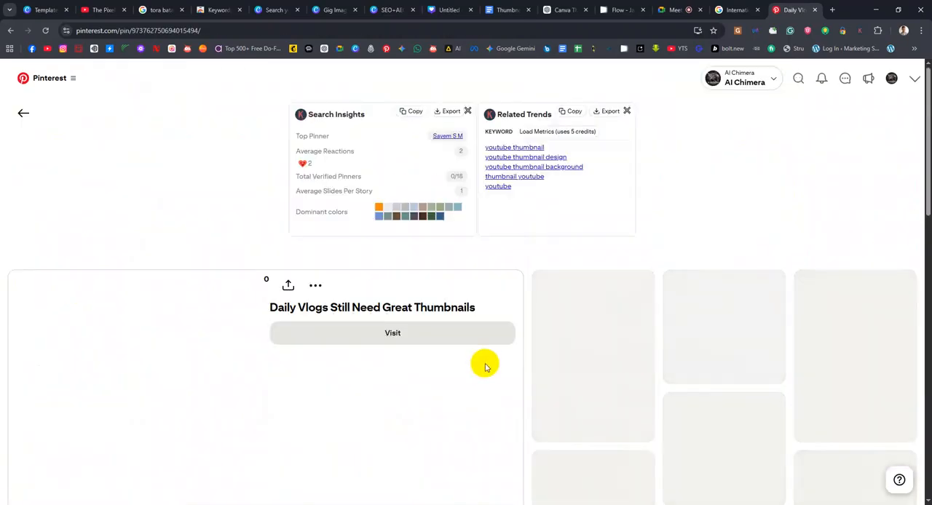
scroll(648, 254, down, 3)
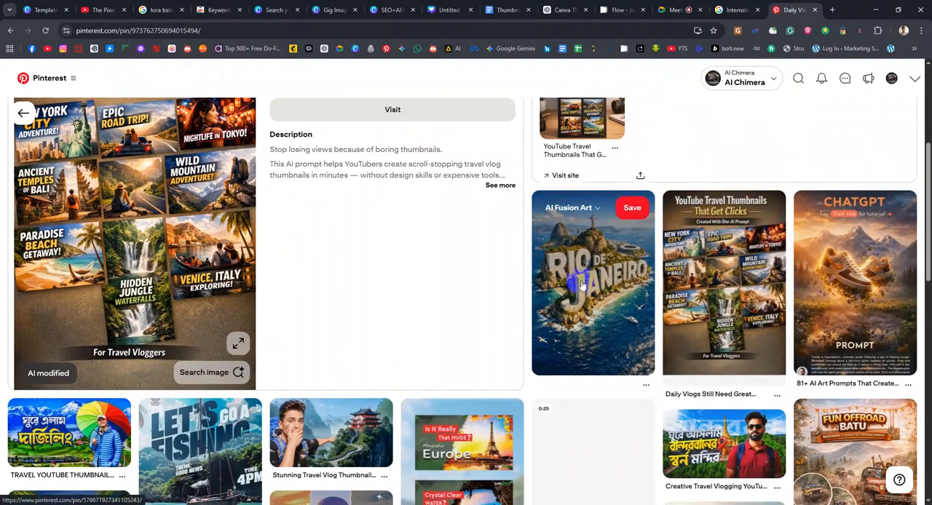
scroll(575, 276, down, 2)
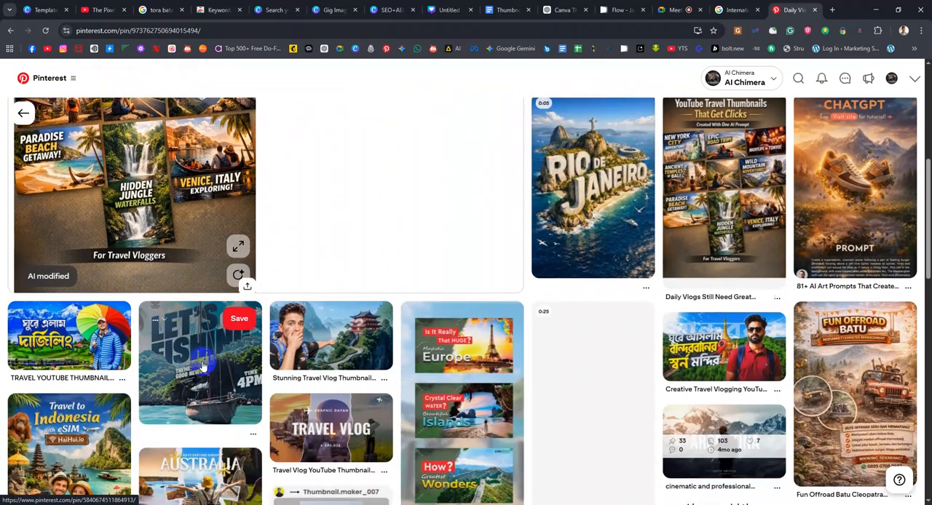
Open the "Let's Go a Fishing" pin and look through its related travel and poster design pins
click(202, 368)
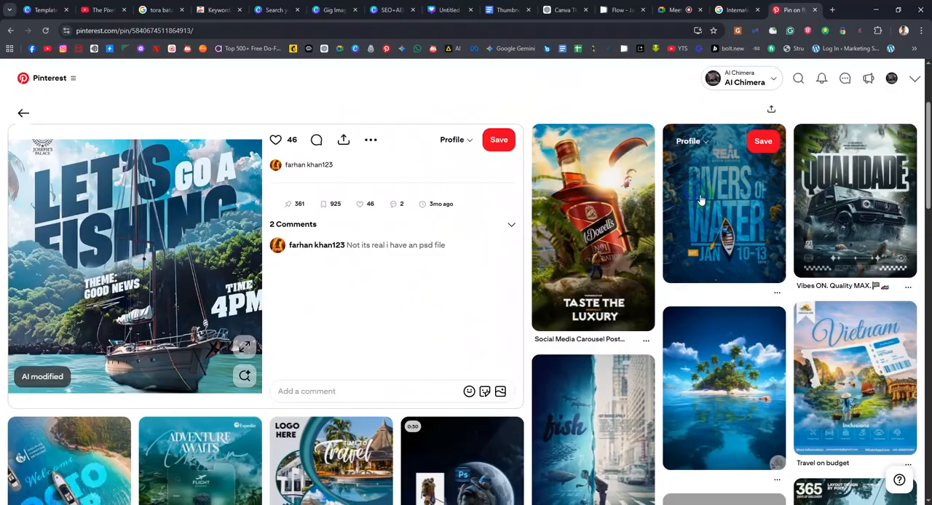
scroll(262, 342, down, 2)
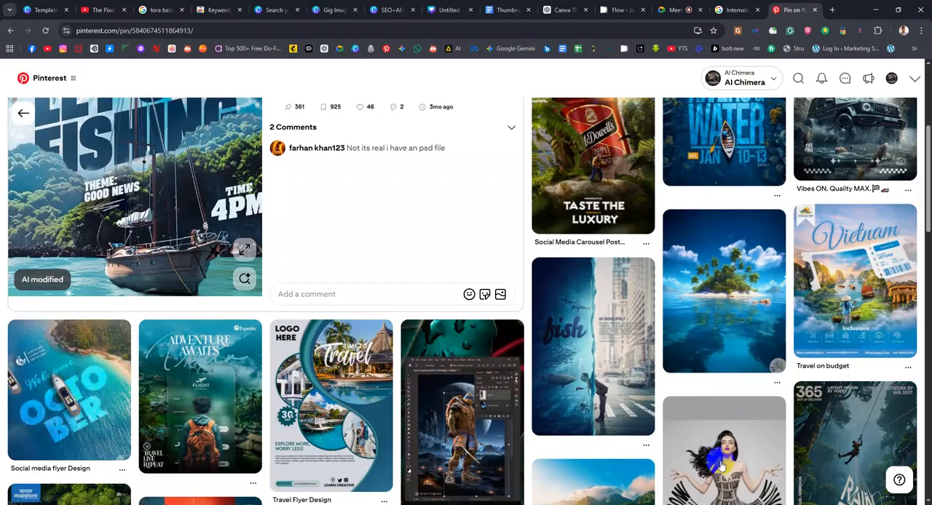
scroll(665, 459, down, 2)
scroll(665, 460, down, 2)
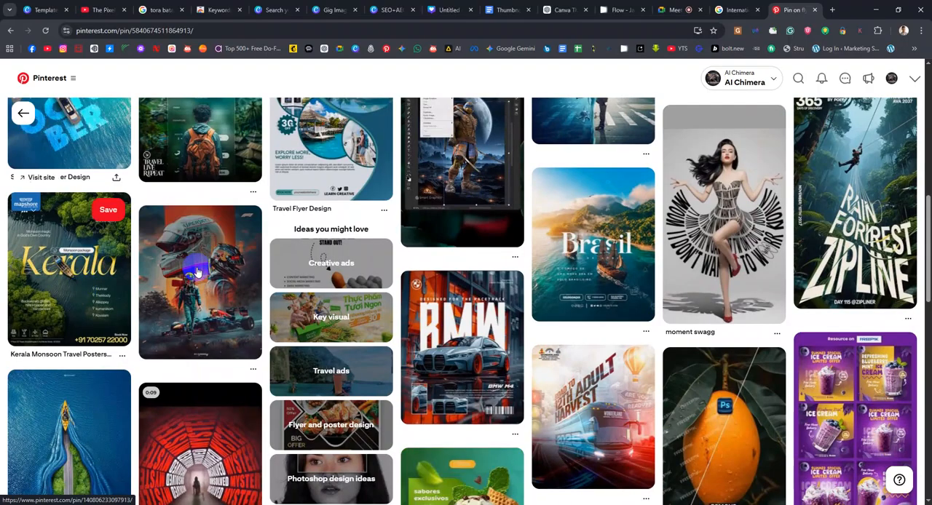
scroll(146, 240, down, 2)
scroll(196, 272, down, 1)
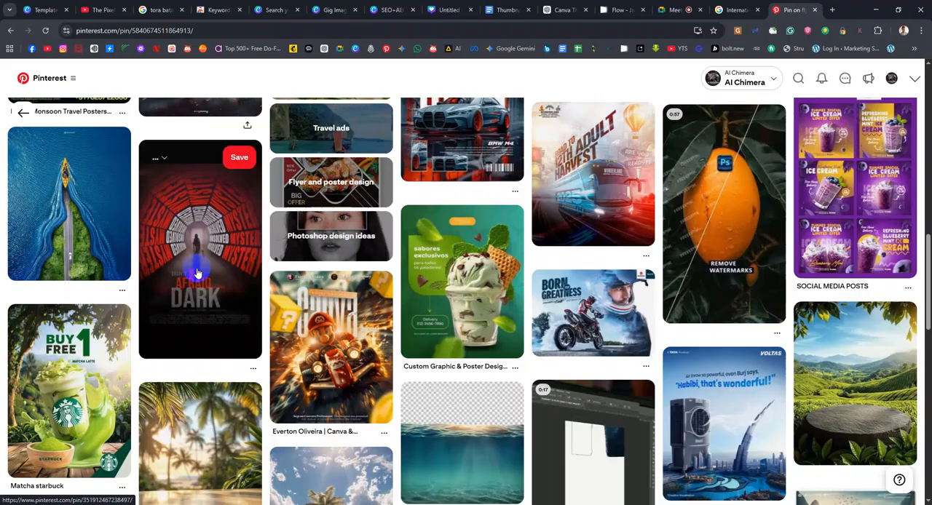
scroll(196, 272, down, 3)
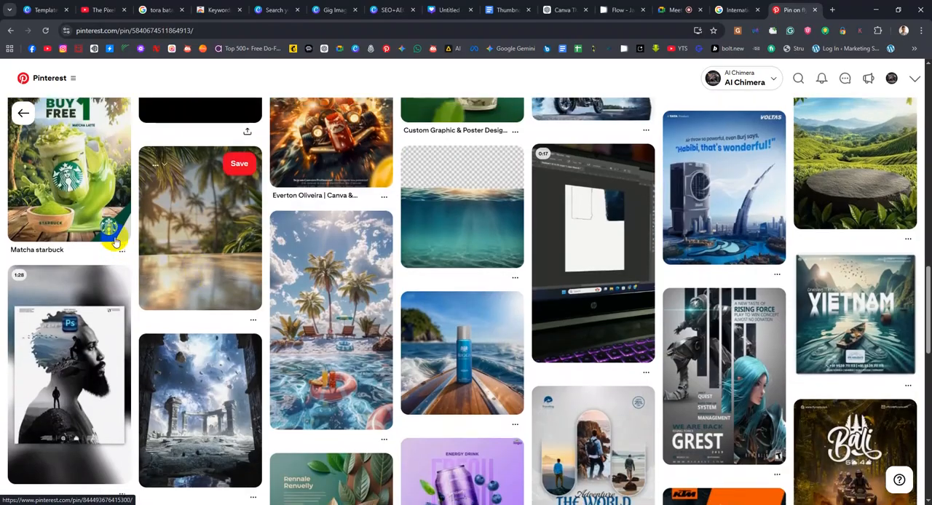
scroll(114, 242, up, 1)
Open the "Matcha starbuck" pin and examine its design and the related drink advertising pins
click(68, 249)
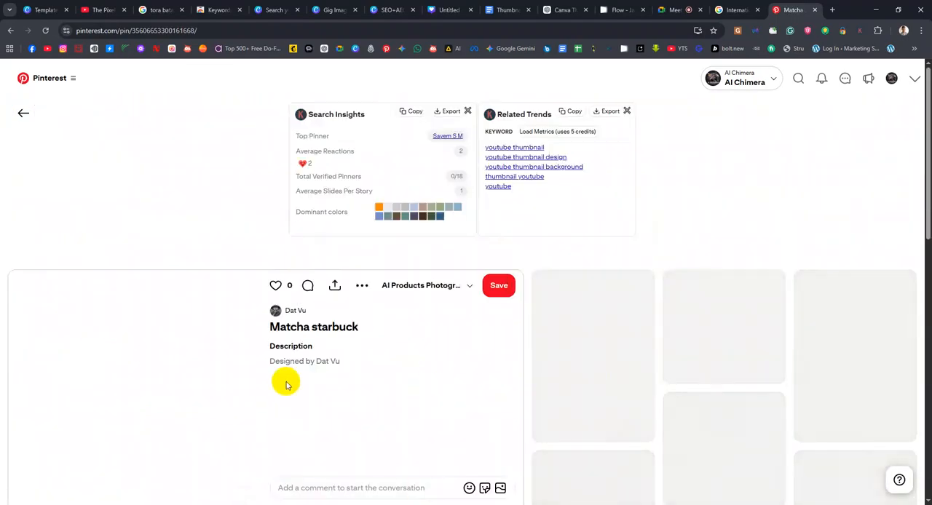
scroll(369, 421, down, 1)
scroll(209, 292, down, 1)
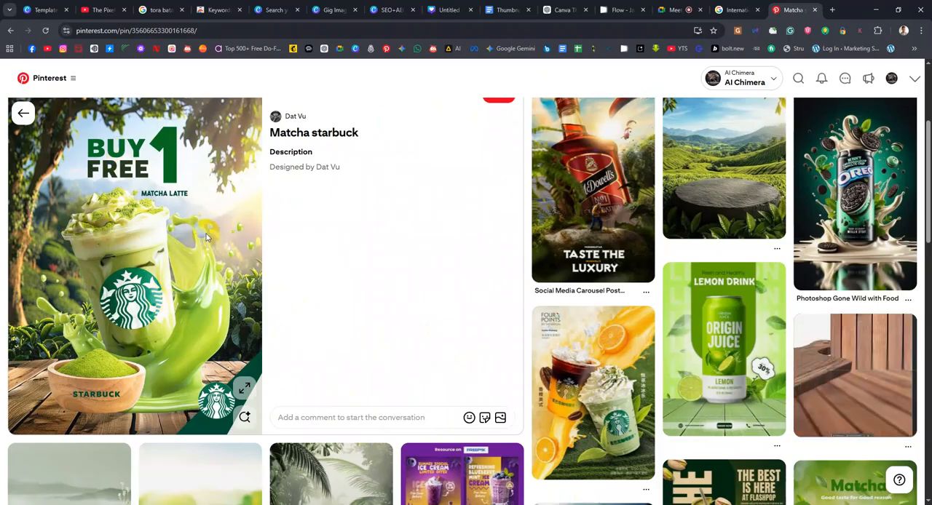
scroll(728, 306, down, 3)
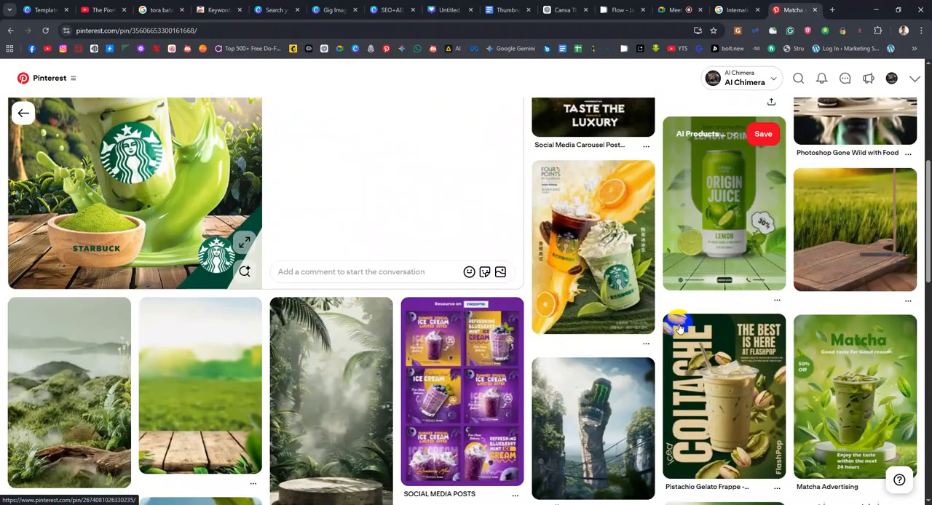
scroll(265, 289, down, 1)
scroll(264, 289, up, 5)
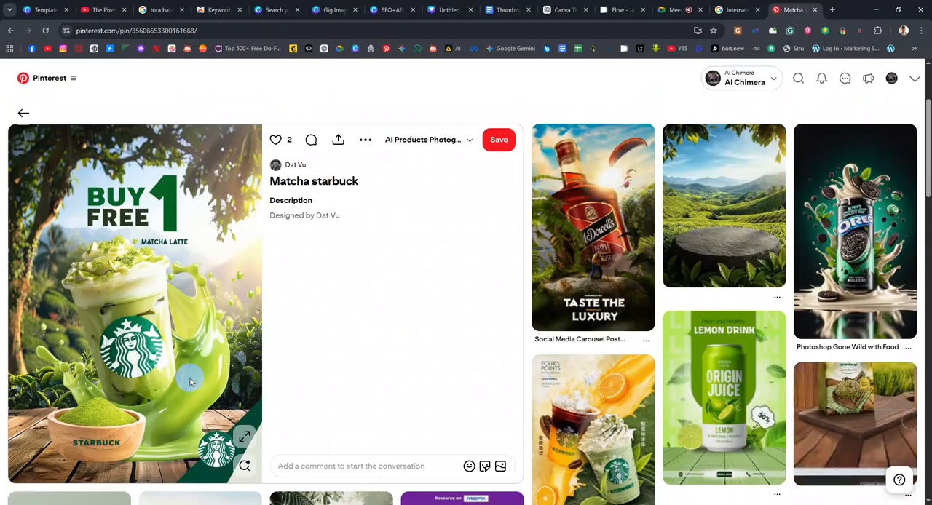
scroll(190, 382, up, 1)
Search Pinterest for "splash" and browse the splash image pins
click(798, 81)
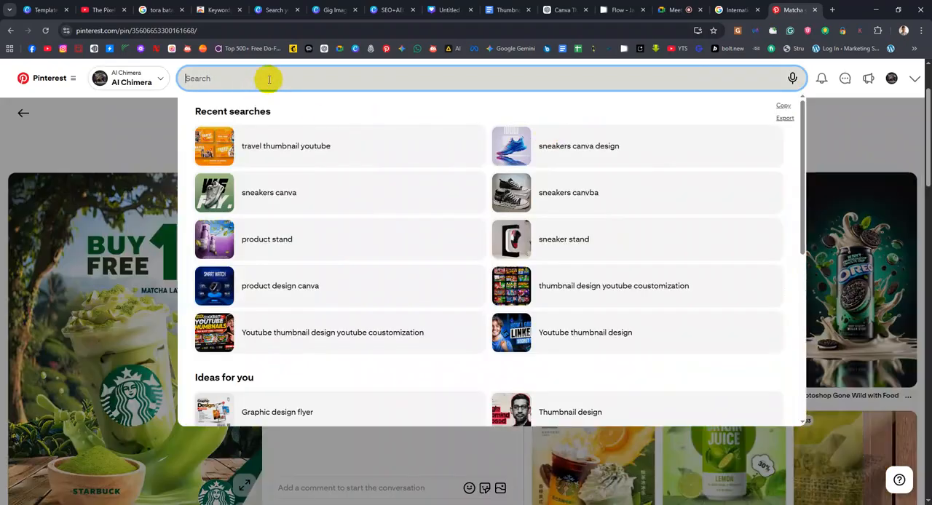
text(Splas)
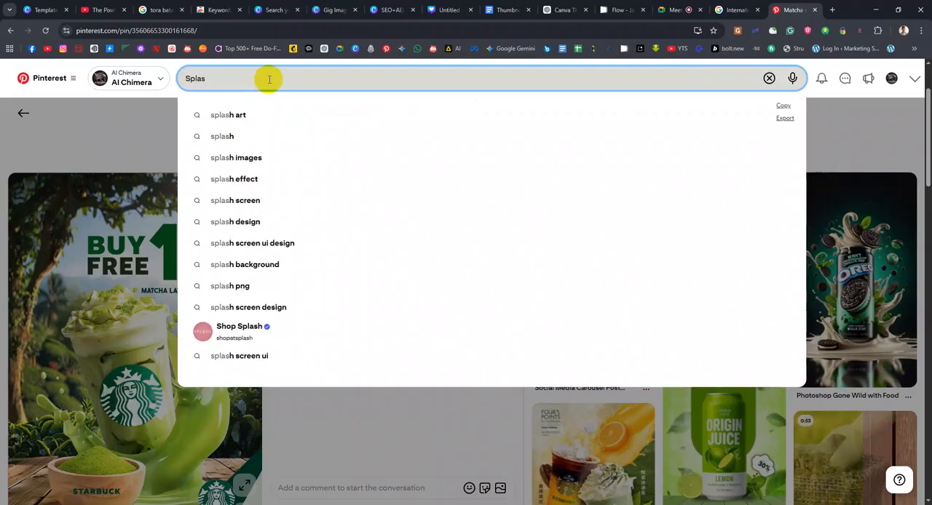
click(245, 143)
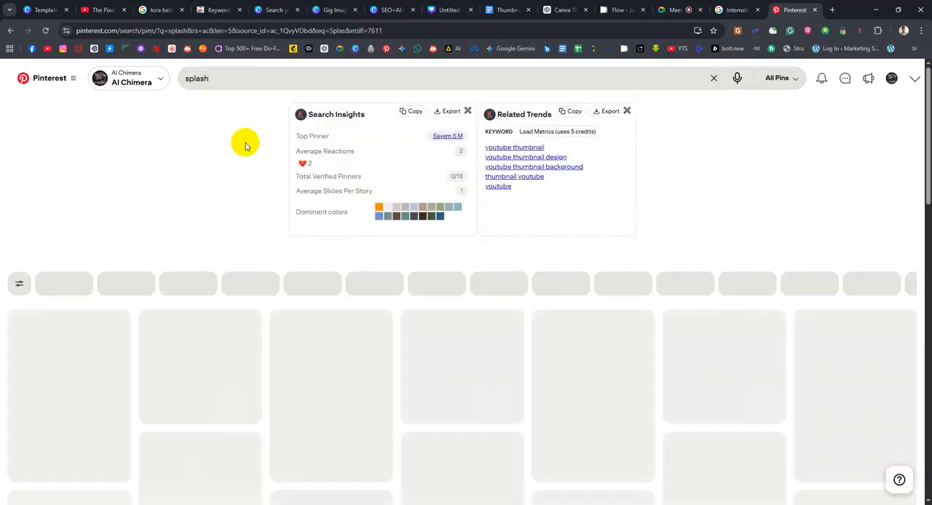
scroll(719, 273, down, 4)
scroll(719, 273, down, 2)
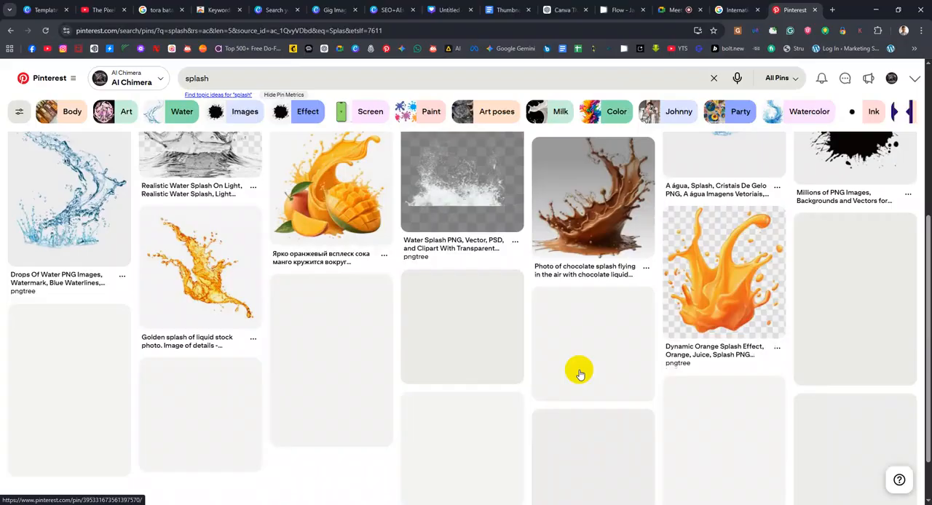
click(580, 374)
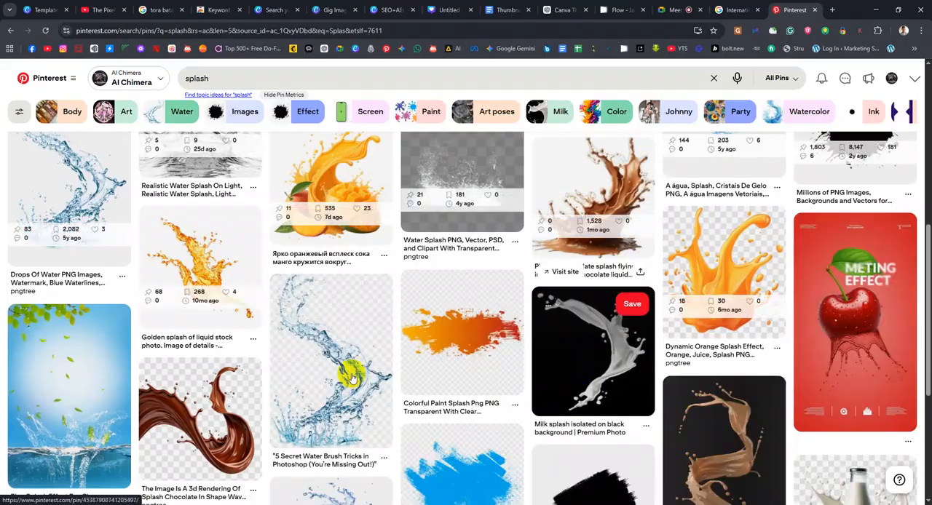
scroll(252, 418, down, 2)
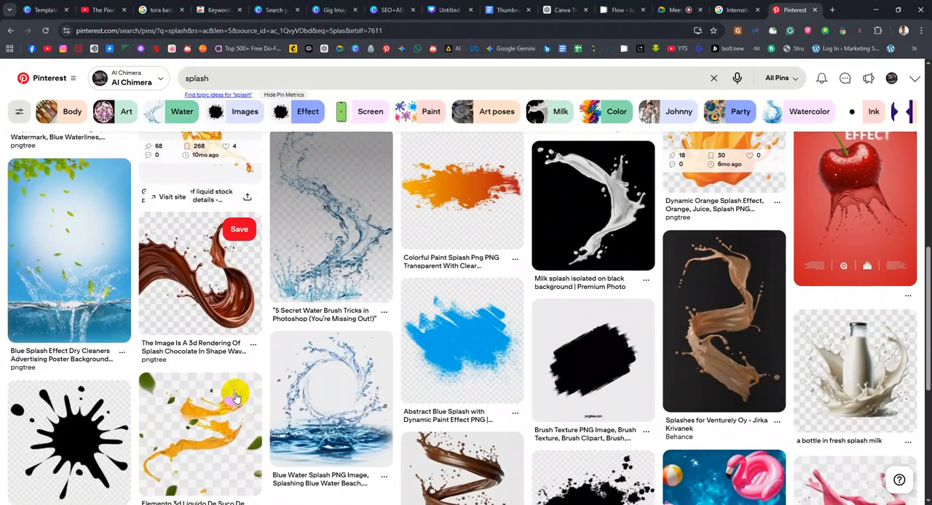
Open the pngtree 3D chocolate wave splash pin and view its related splash images
click(228, 284)
scroll(368, 342, down, 5)
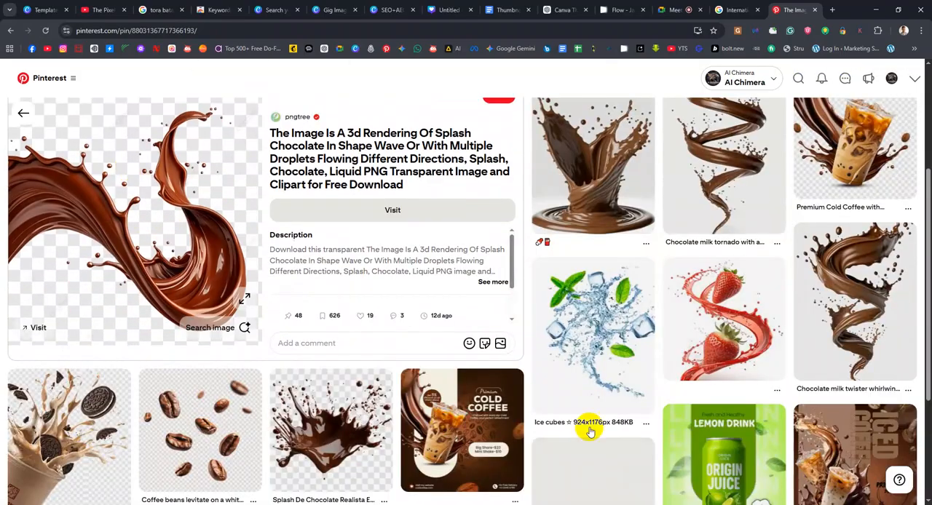
scroll(622, 237, up, 1)
scroll(622, 237, up, 1)
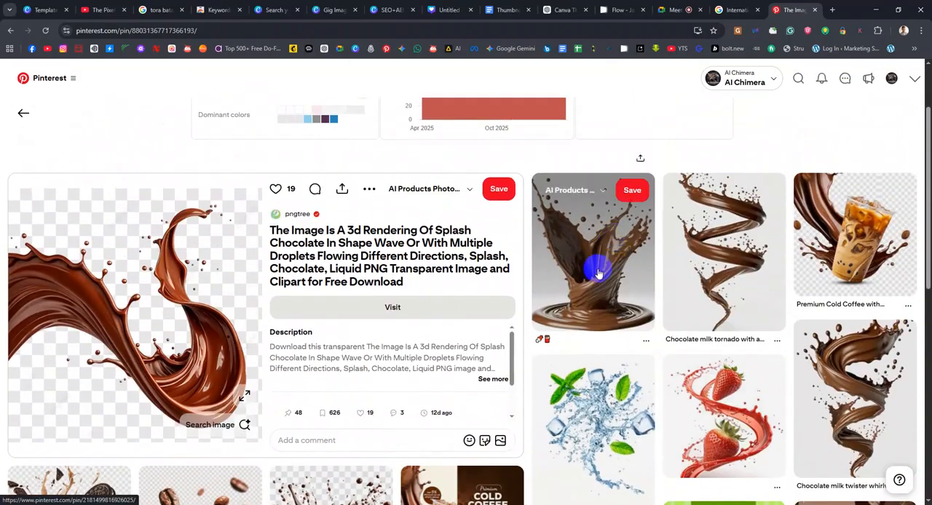
Open the related chocolate splash pin with the rippled base and look through its food and chocolate design suggestions
click(602, 286)
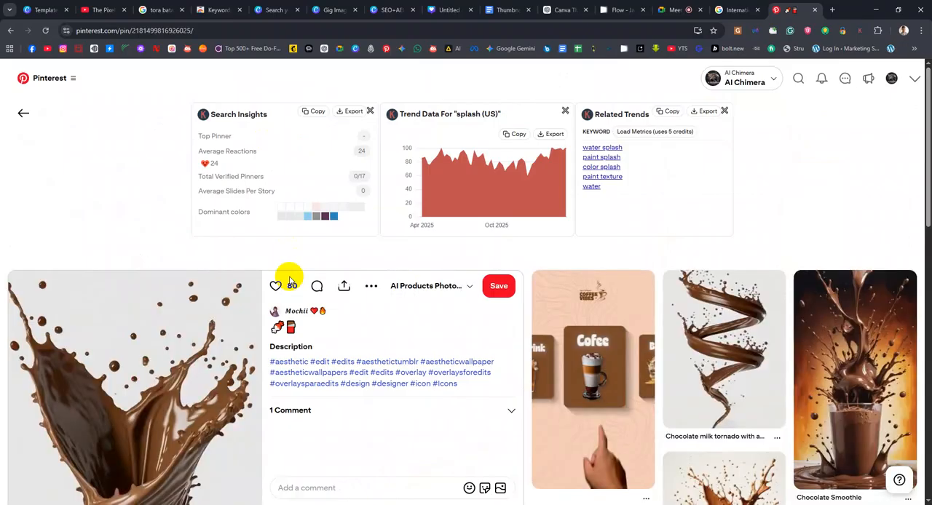
scroll(470, 331, down, 2)
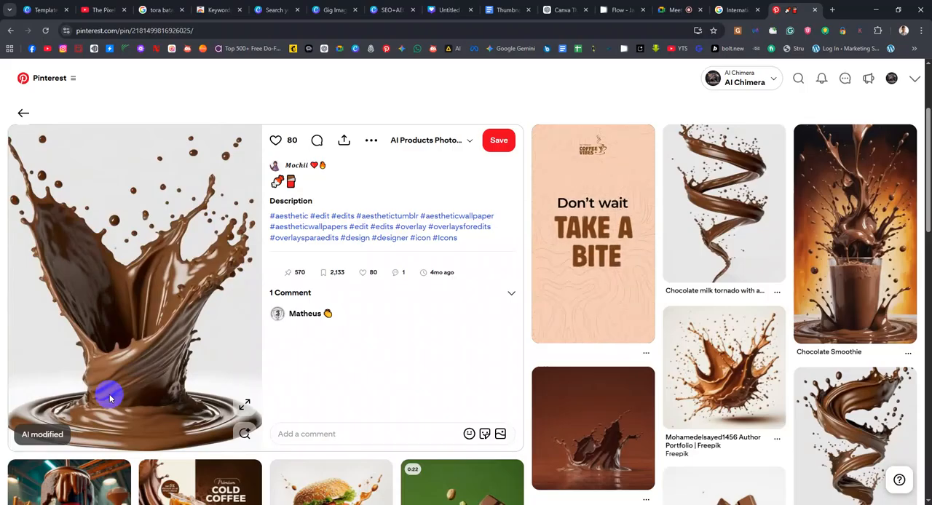
scroll(590, 278, down, 3)
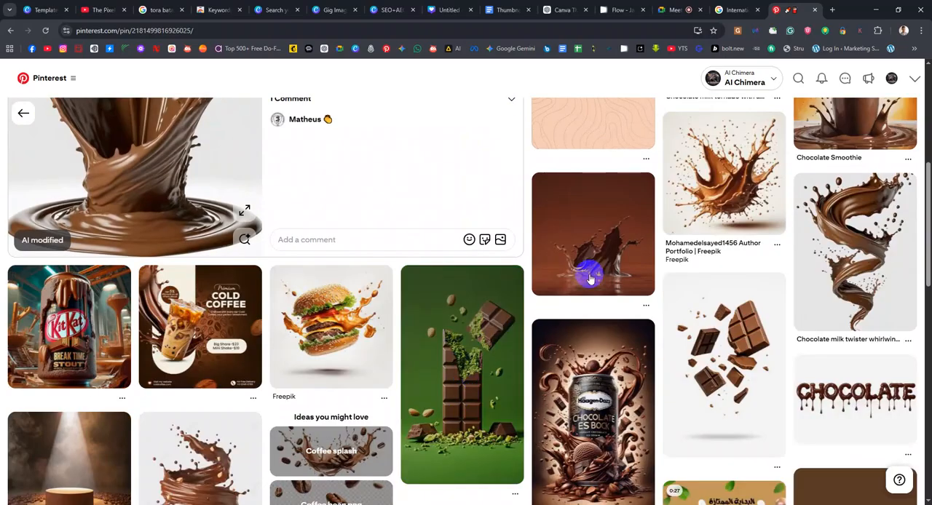
Open the Freepik hamburger splash pin and compare it with the related burger poster designs
click(324, 357)
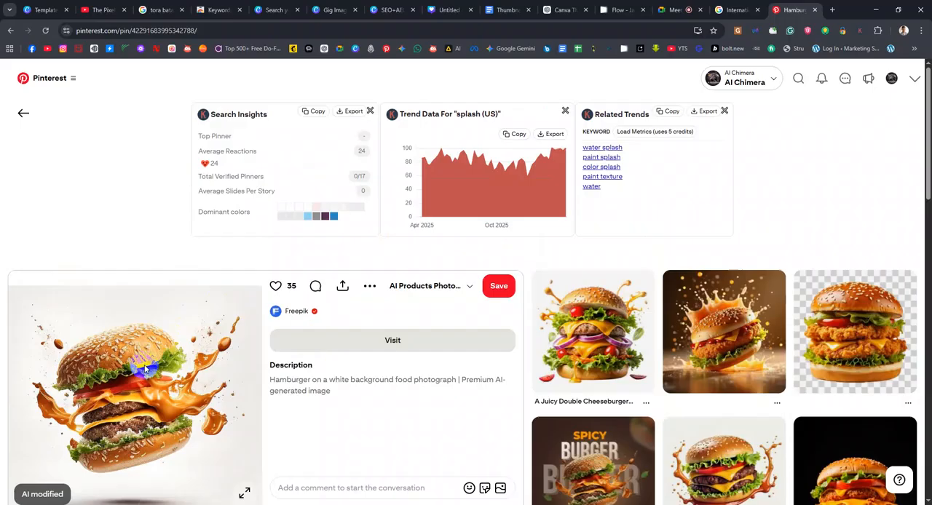
scroll(145, 369, down, 4)
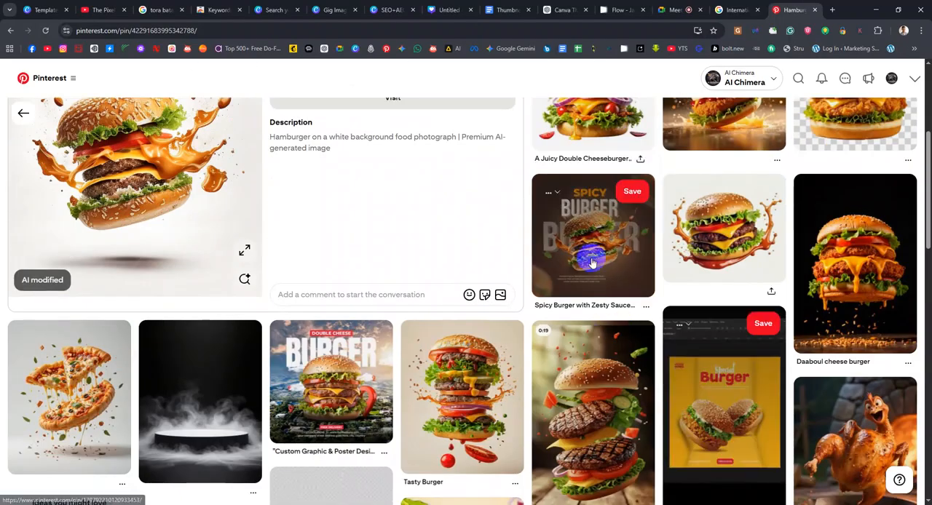
scroll(187, 225, up, 1)
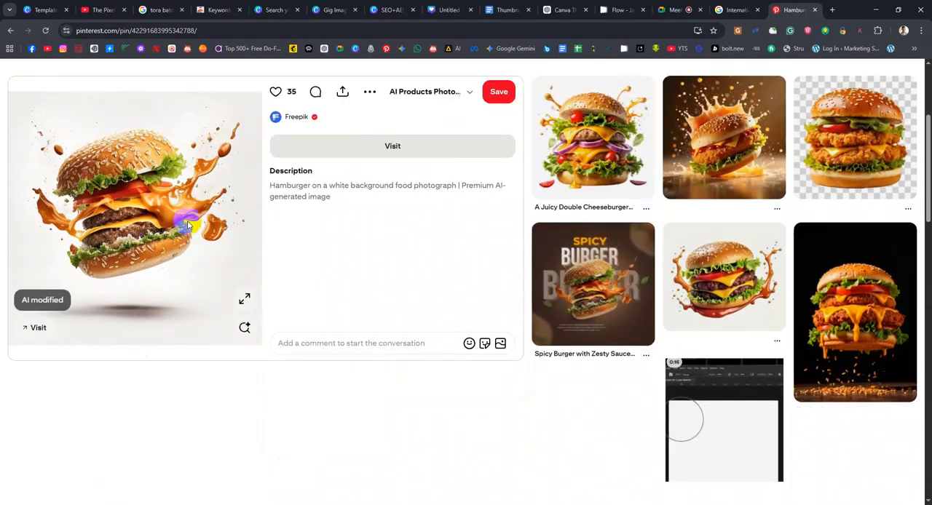
scroll(449, 279, down, 1)
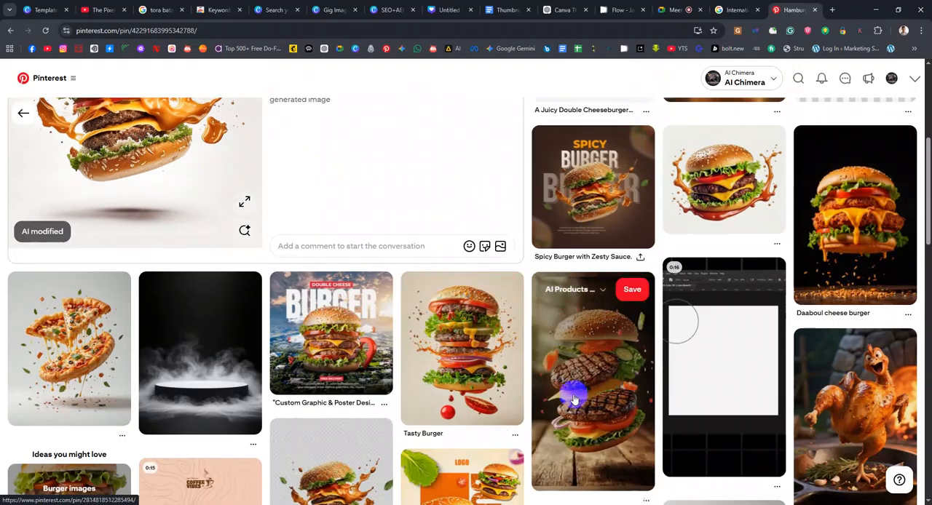
scroll(568, 393, up, 2)
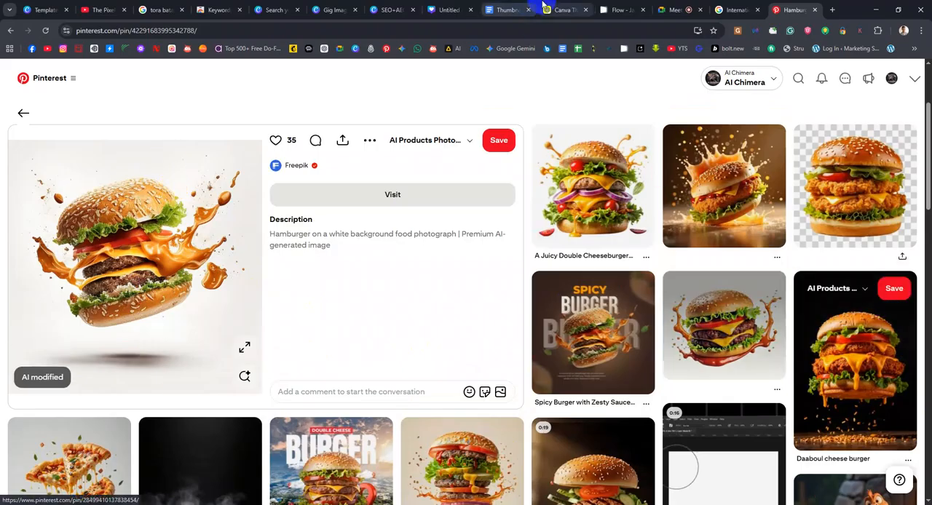
Switch to the "Gig Image" design in Canva and close its drawing tools
click(331, 9)
click(275, 9)
click(342, 7)
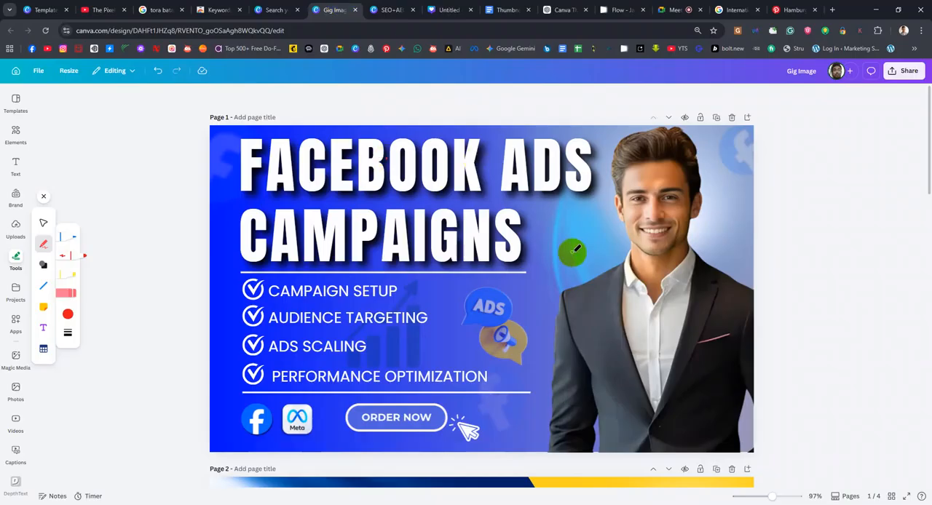
click(43, 196)
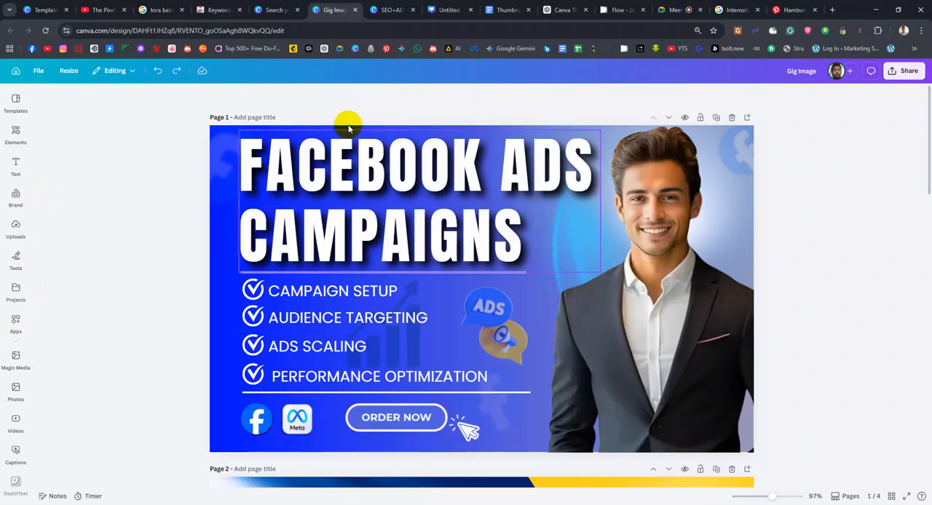
Try the Typewriter, Block and Burst text animations on the "FACEBOOK ADS CAMPAIGNS" headline
click(404, 171)
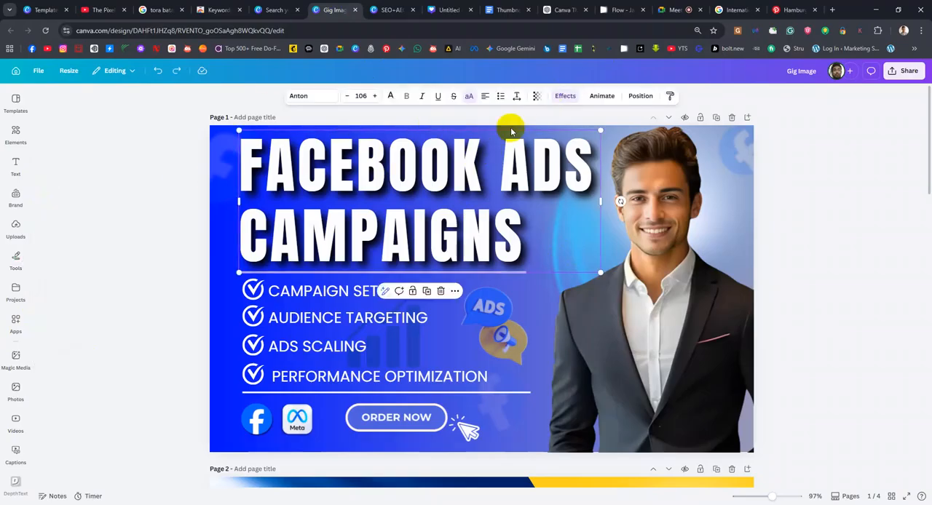
click(603, 98)
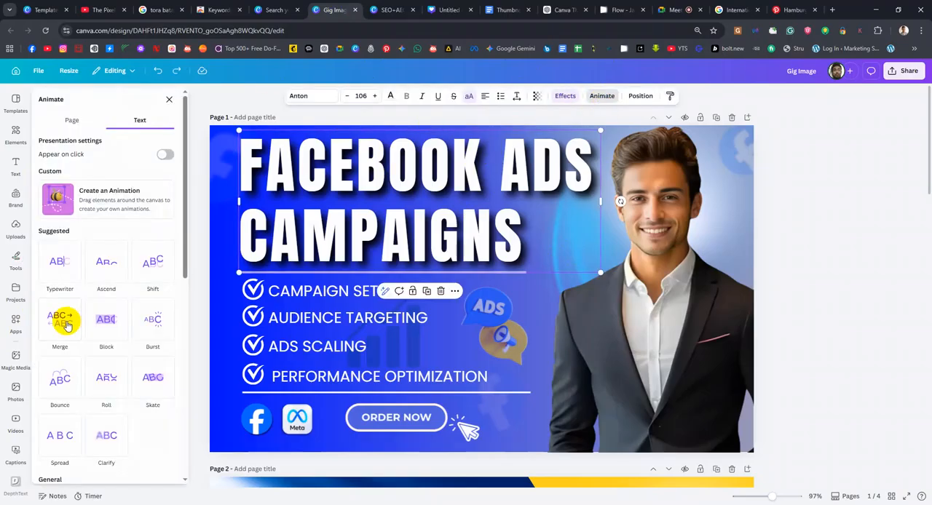
click(69, 270)
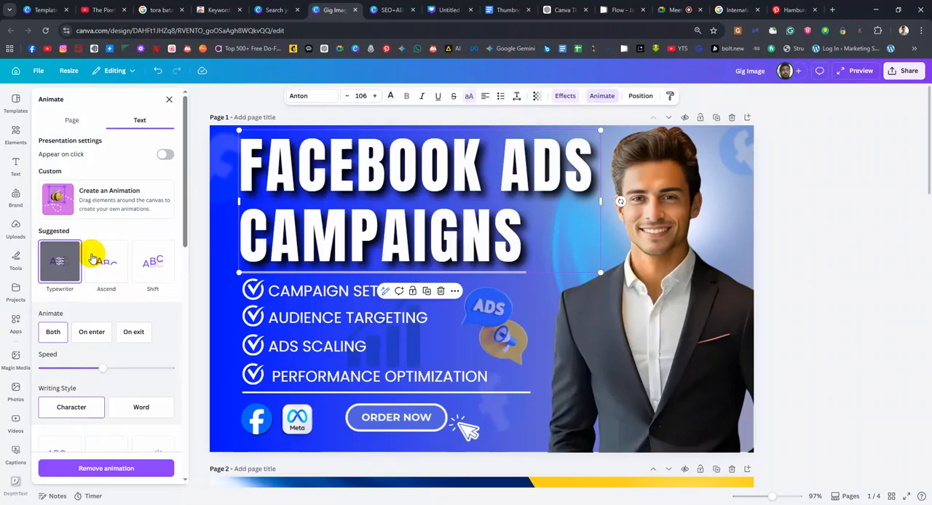
scroll(107, 317, down, 1)
scroll(107, 318, up, 1)
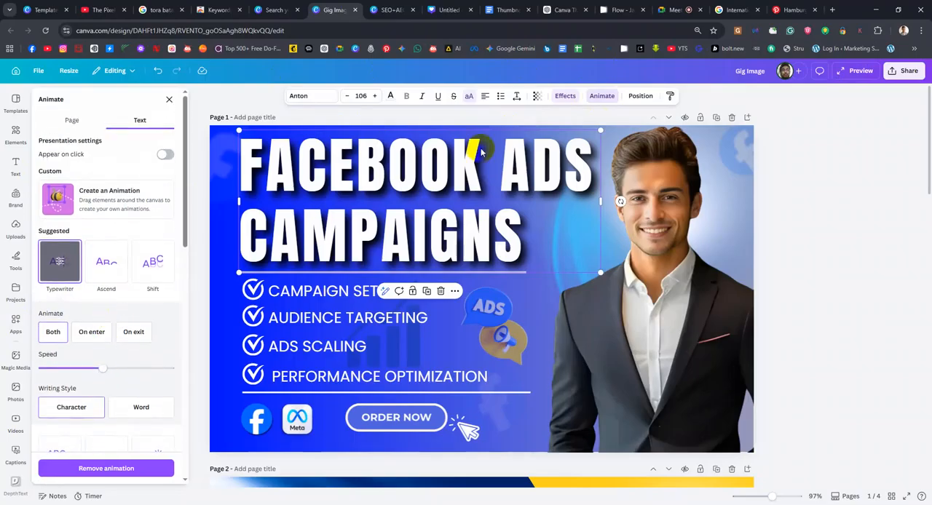
scroll(73, 385, down, 4)
click(113, 268)
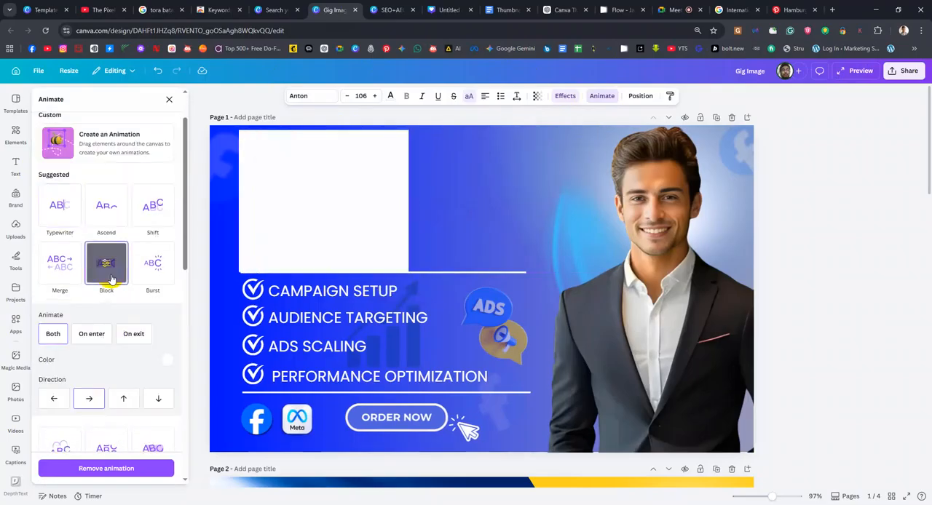
click(149, 272)
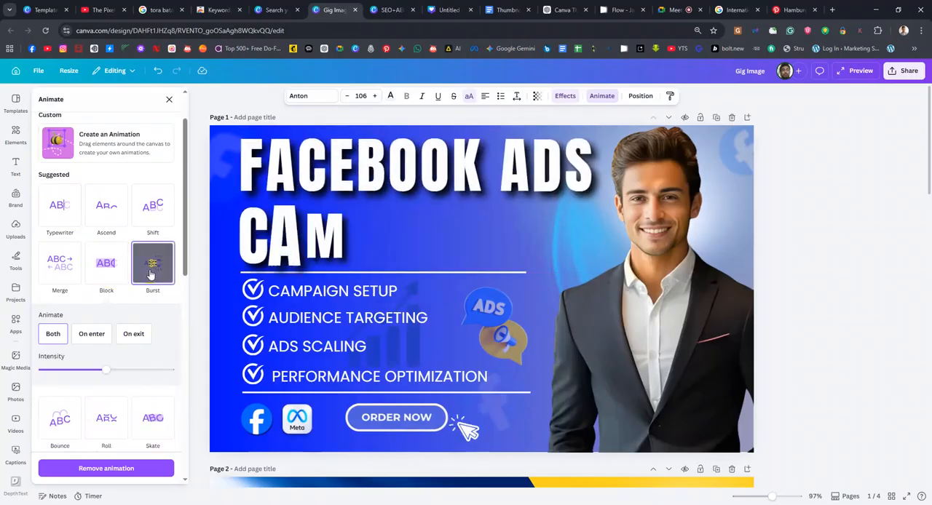
Remove the Burst animation from the "FACEBOOK ADS CAMPAIGNS" headline
click(602, 100)
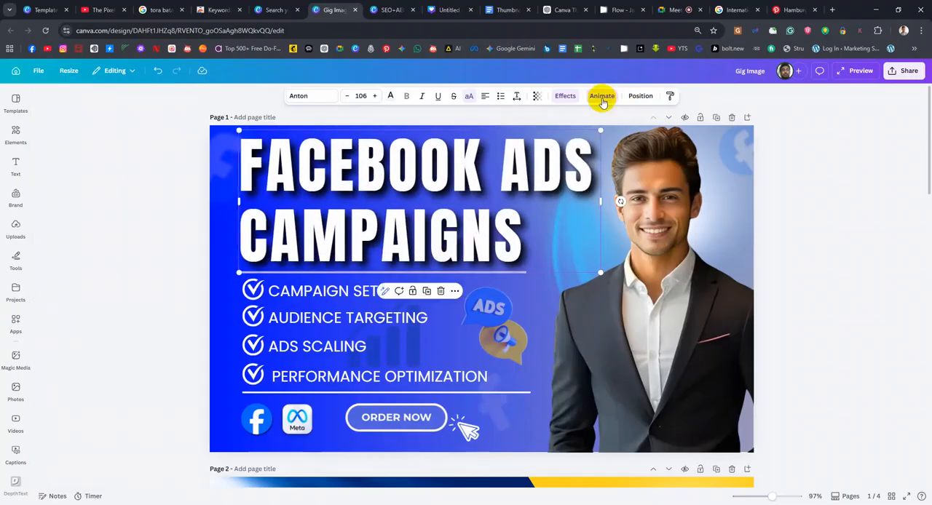
click(599, 99)
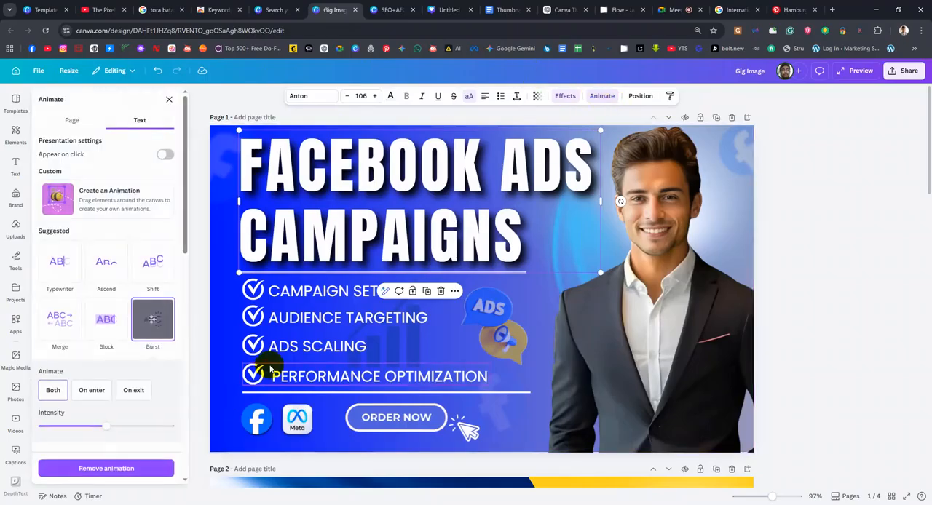
click(137, 462)
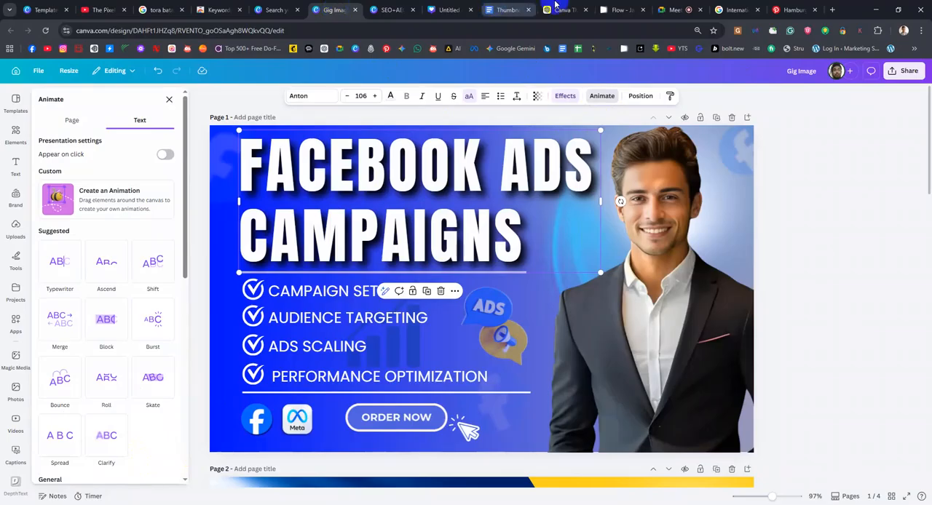
Switch to Pinterest, browse the pins related to the Freepik hamburger splash, and return to the "splash" search results
click(779, 12)
scroll(520, 253, down, 2)
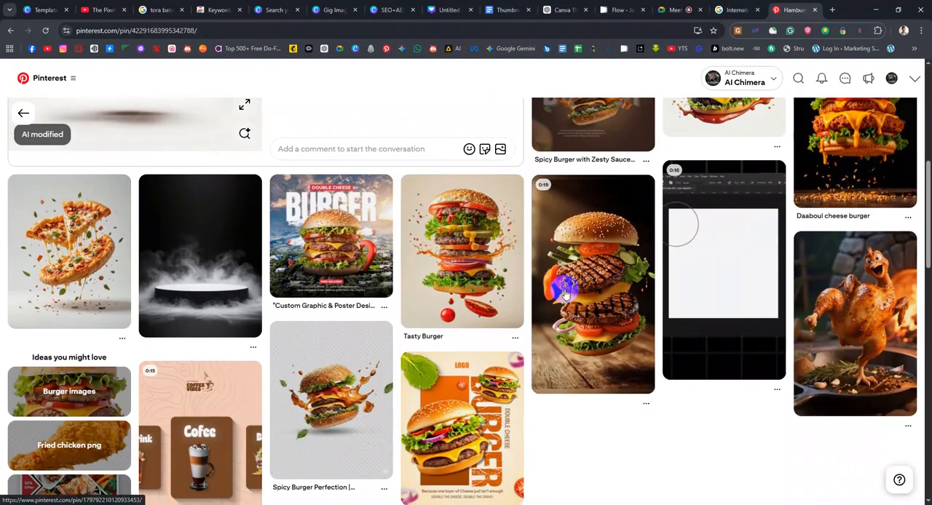
scroll(520, 254, up, 2)
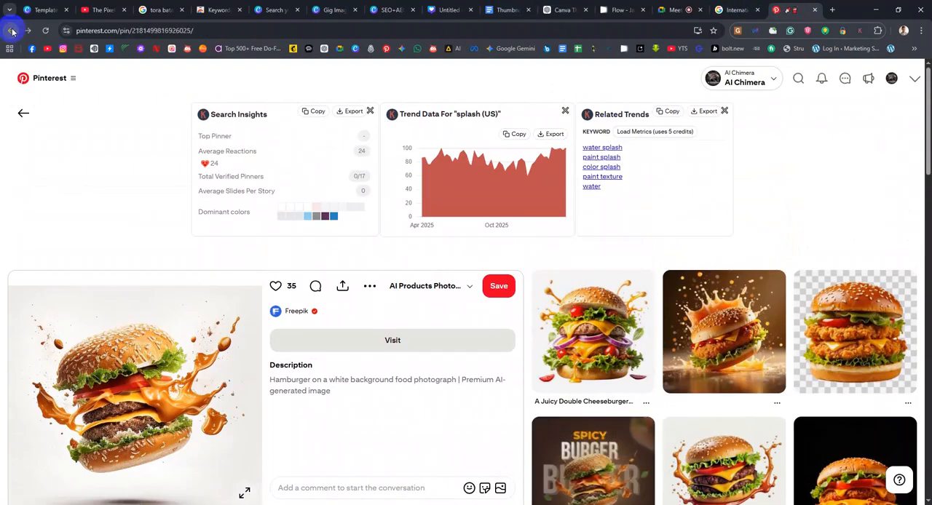
click(12, 31)
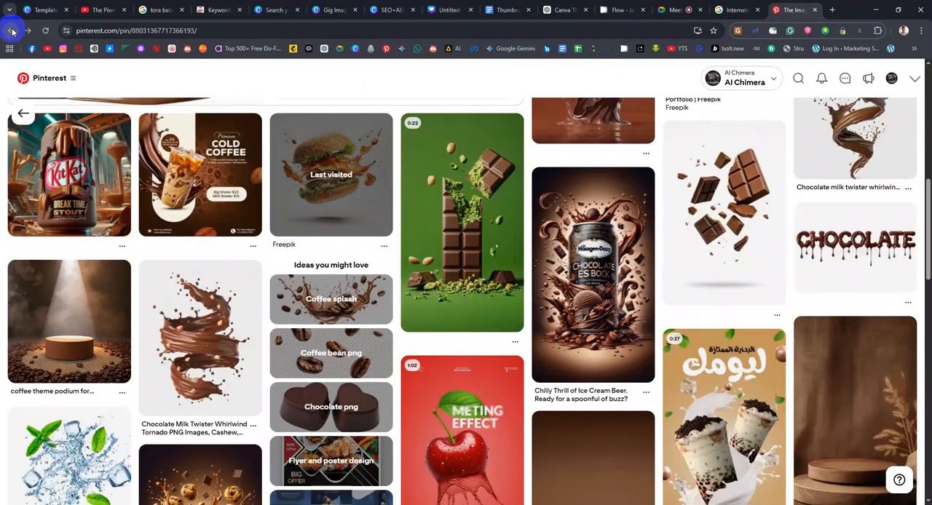
click(11, 31)
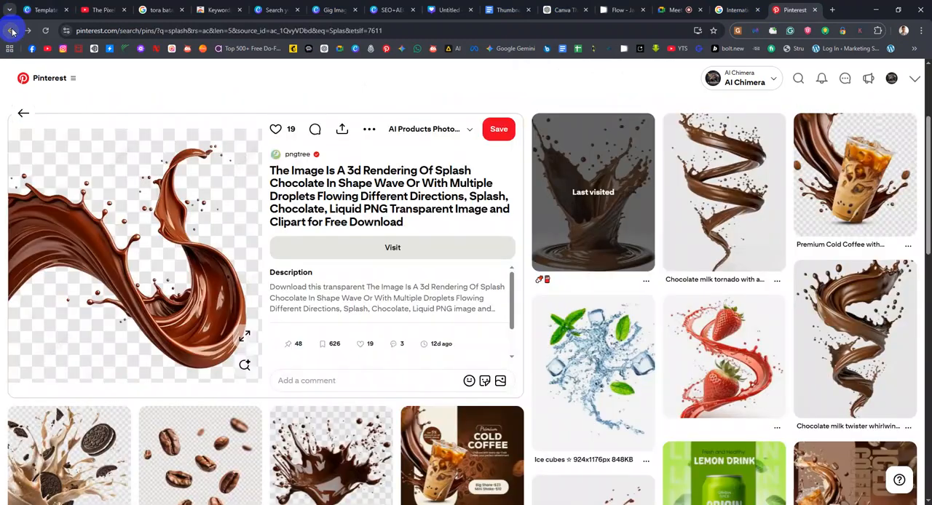
click(12, 31)
click(12, 31)
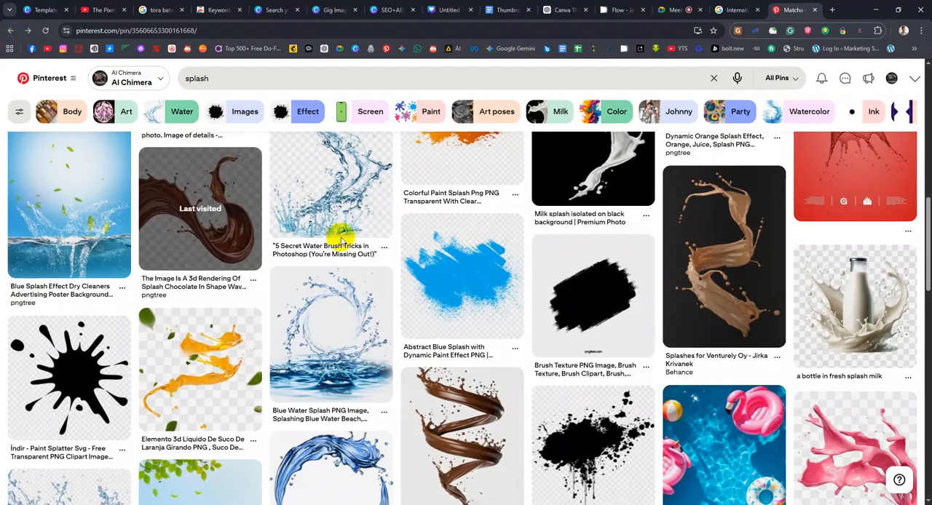
Return through the matcha and fishing poster pins to the "Daily Vlogs Still Need Great Thumbnails" pin and view it
click(10, 32)
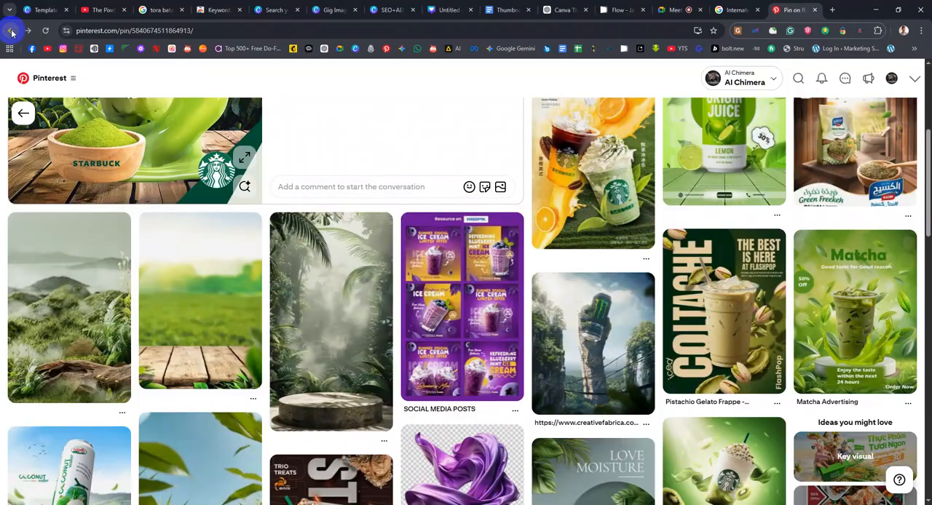
click(12, 31)
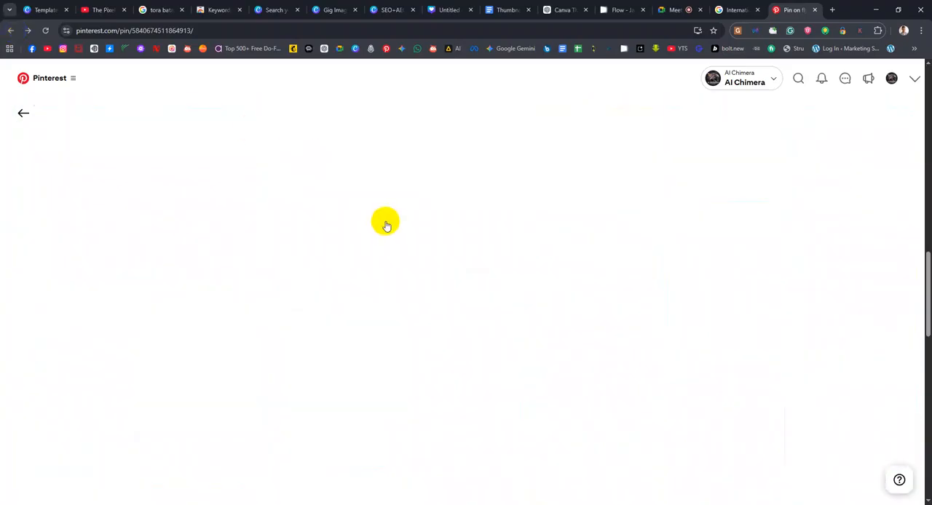
scroll(441, 235, up, 3)
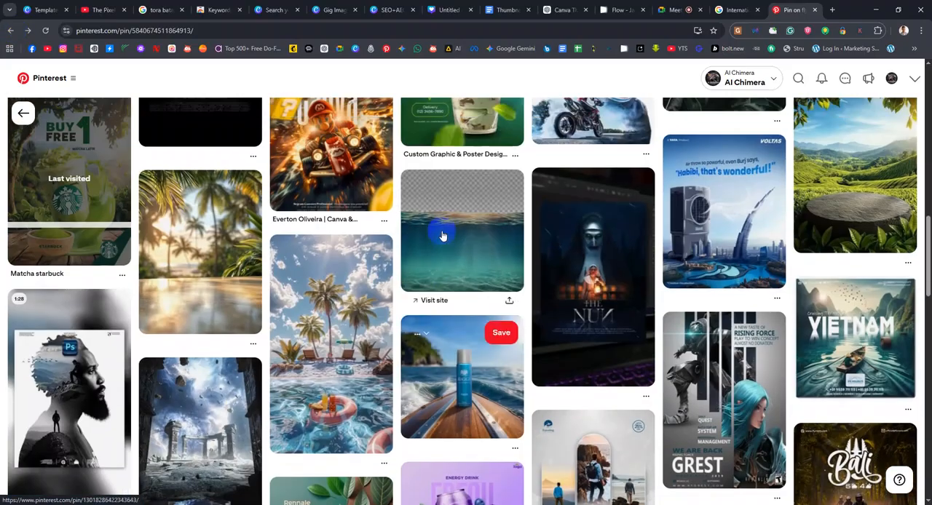
scroll(442, 234, up, 6)
scroll(441, 233, up, 8)
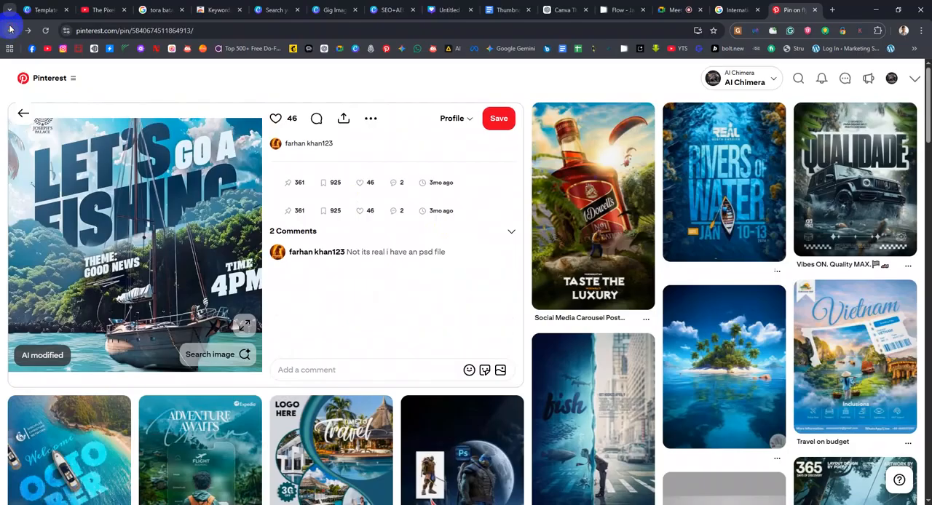
click(10, 30)
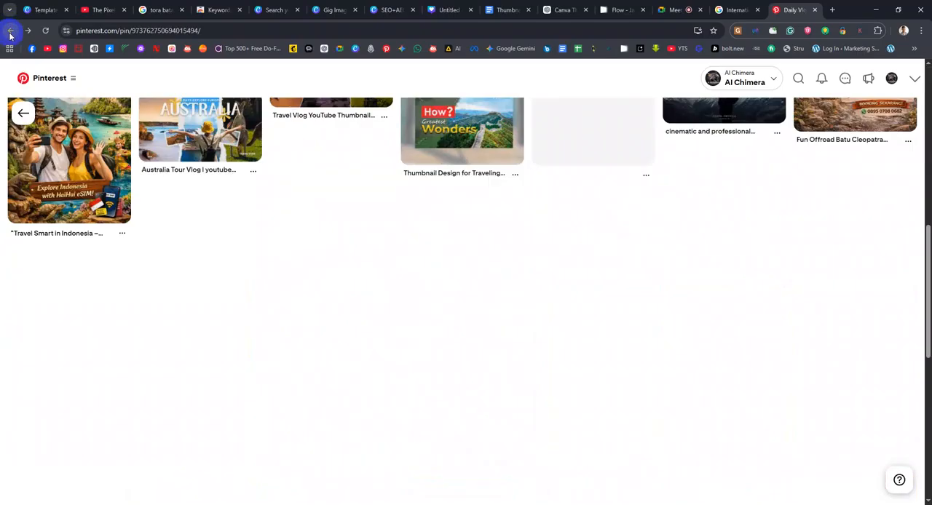
scroll(497, 237, up, 4)
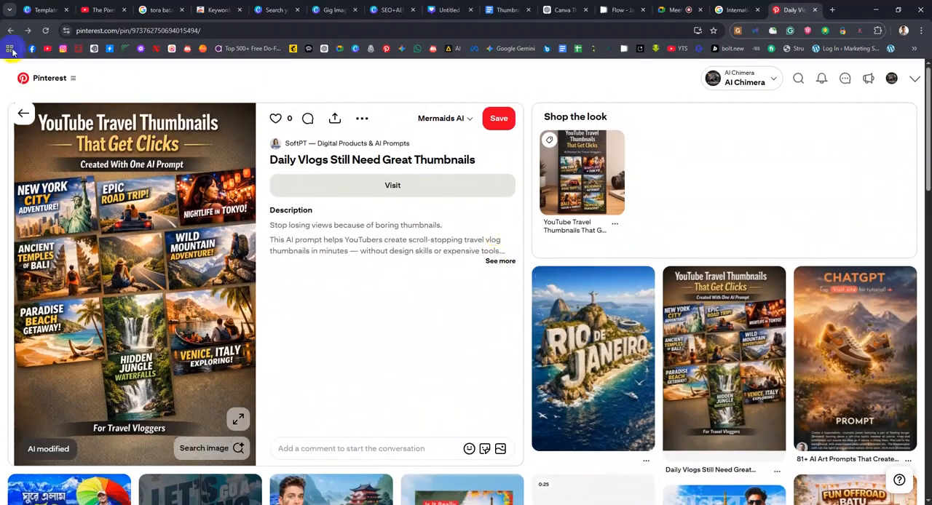
Search Pinterest for "food blogging thumbanial Design" and look through the food thumbnail results
click(798, 78)
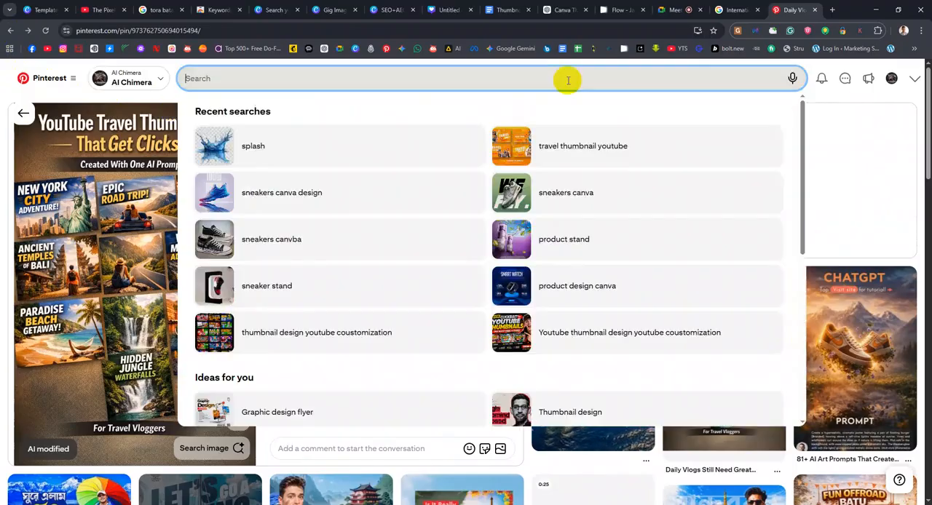
text(F)
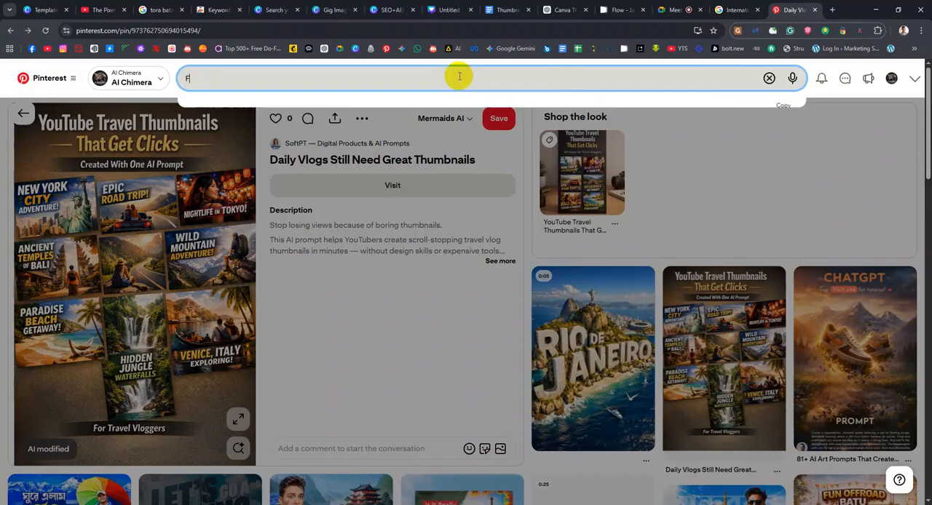
text(ood Blo)
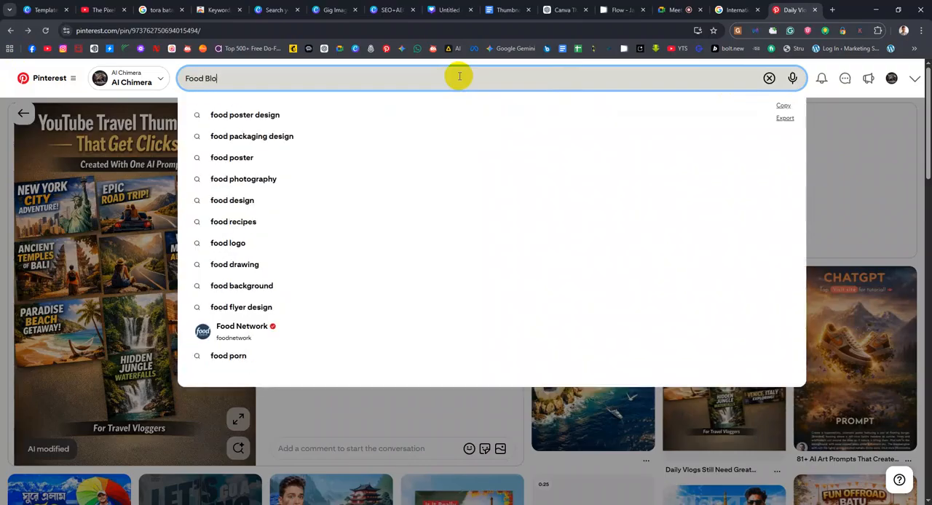
text(ging)
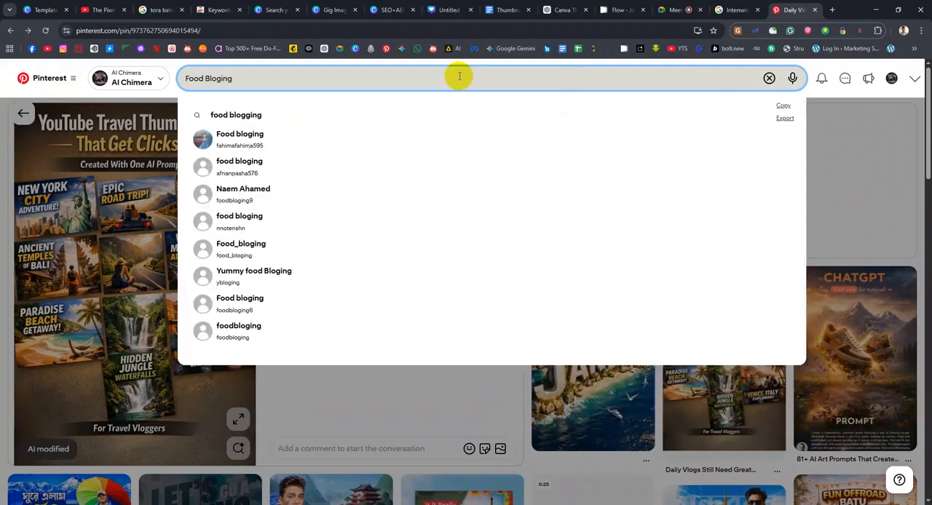
text(thumbanial Design)
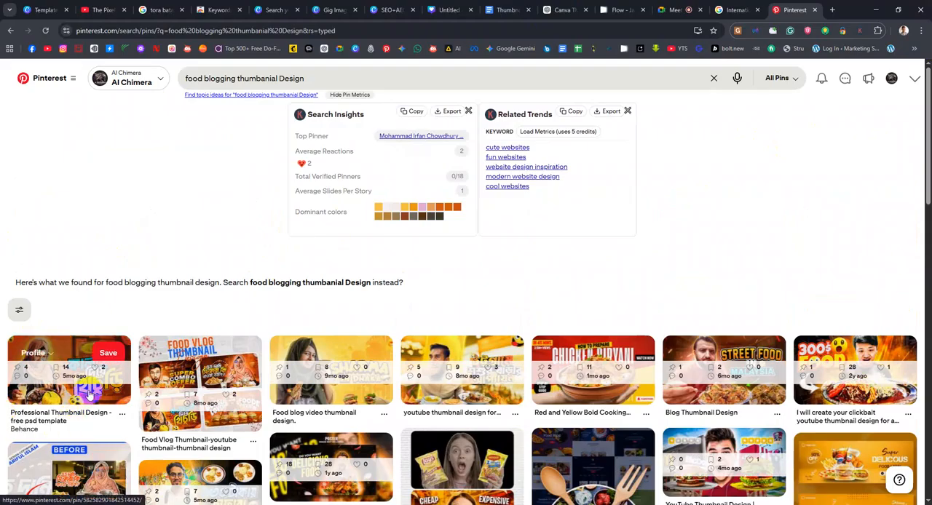
scroll(90, 393, down, 1)
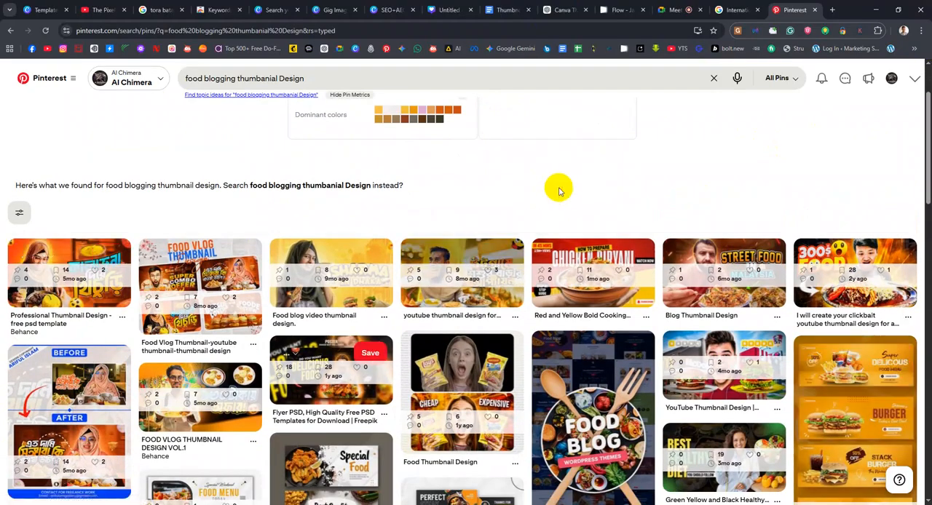
Open the Keywords Everywhere extension popup, then examine the installed extensions on Chrome's extensions page
click(858, 32)
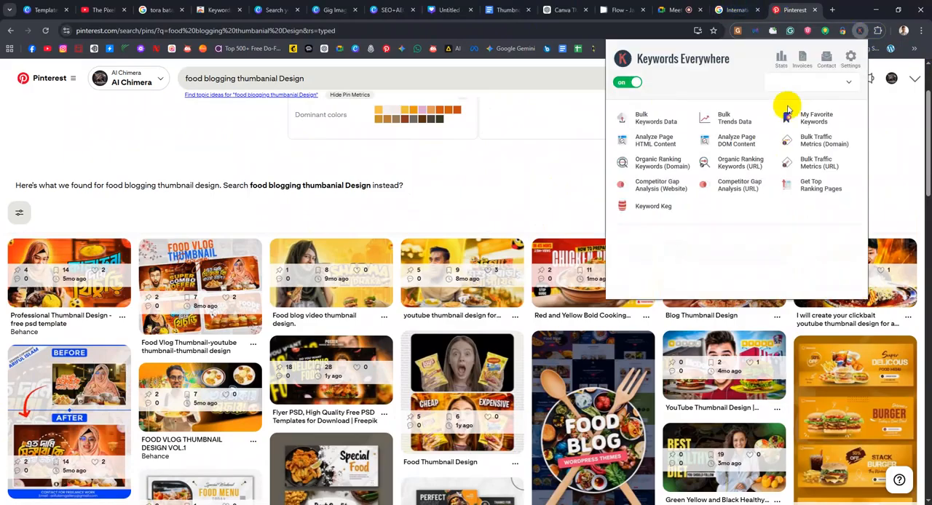
click(863, 32)
click(876, 30)
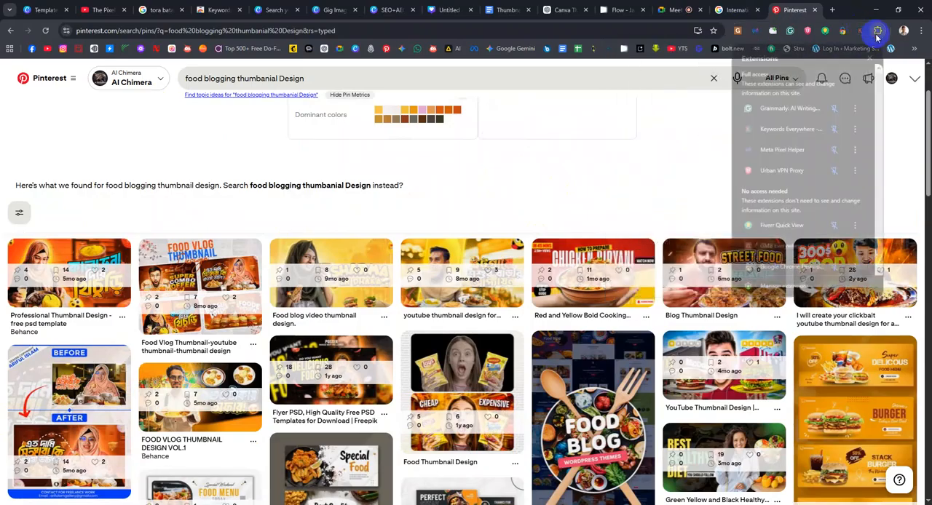
click(777, 285)
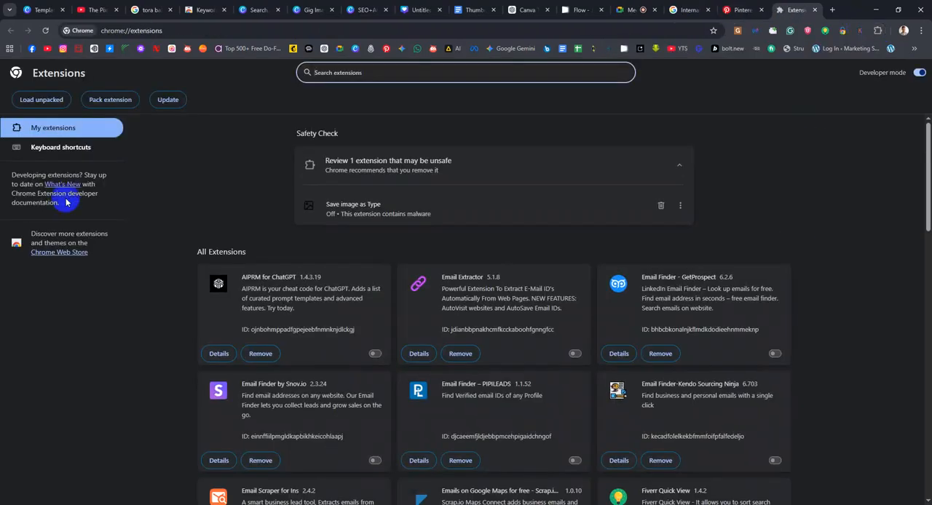
scroll(426, 347, down, 5)
scroll(579, 405, down, 6)
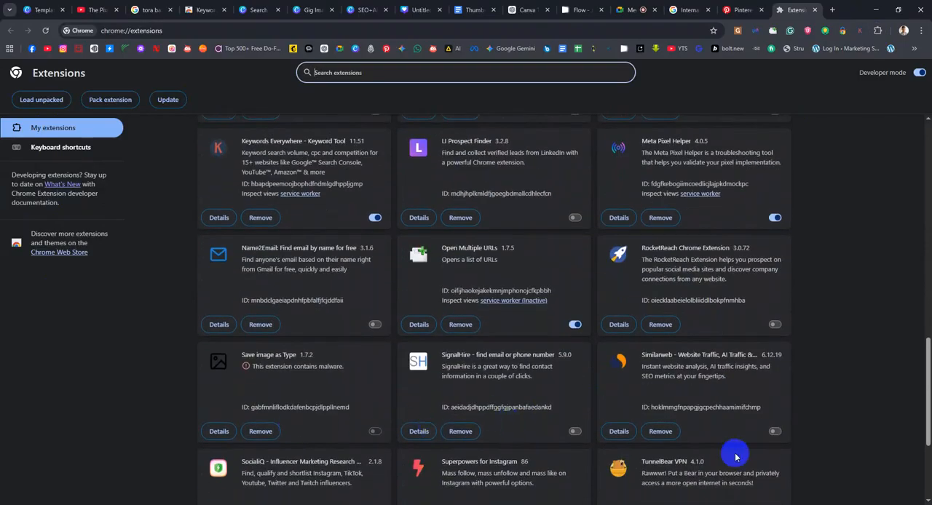
scroll(557, 499, down, 2)
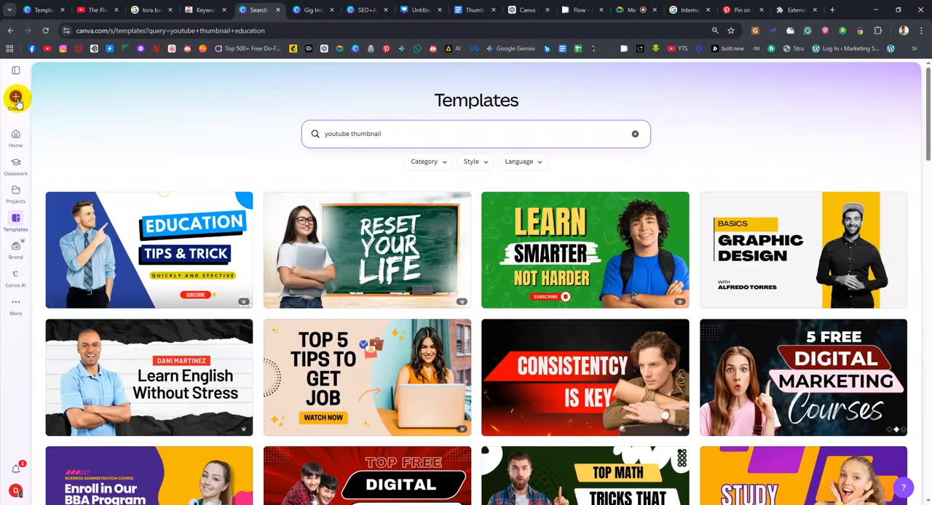
In Canva, search the design types for "youtube Thubnail", create a Food YouTube Thumbnail, and close the older untitled design tab
click(16, 97)
key(Escape)
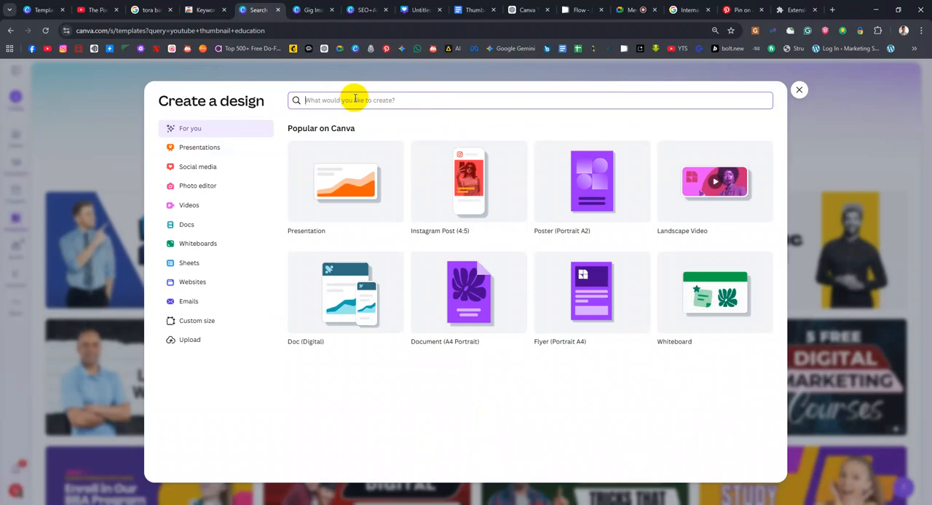
text(yoy)
key(BackSpace)
text(utube Thubnail)
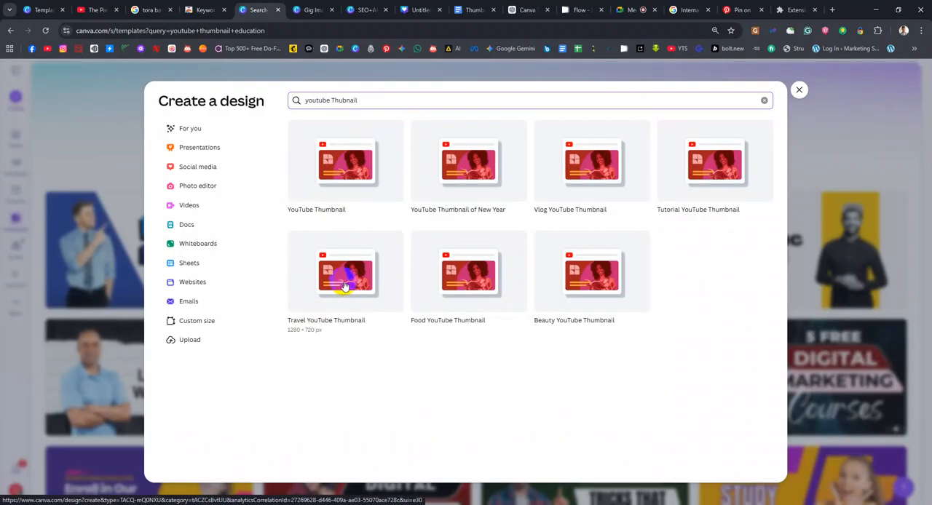
click(449, 281)
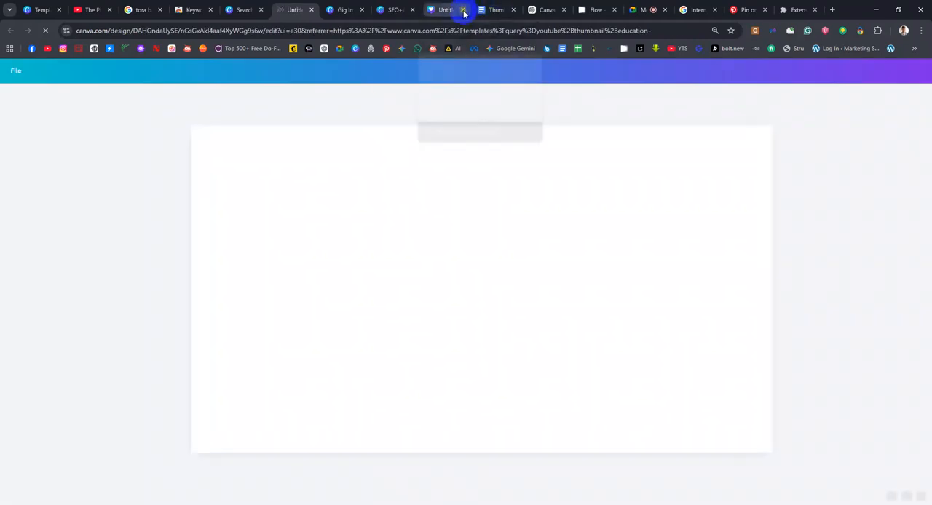
click(463, 10)
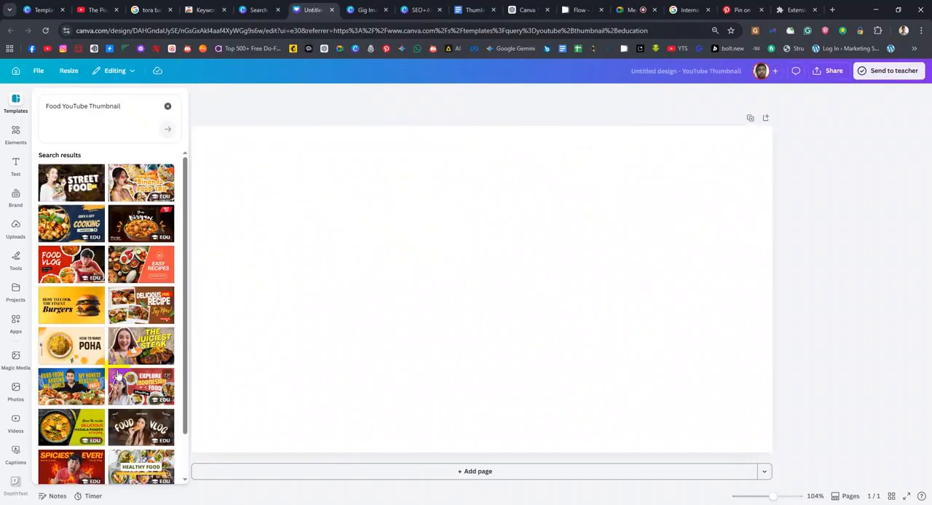
Apply the Blue Bold and Creative Food Reaction template, then try moving the egg bowl image and undo the move
click(69, 389)
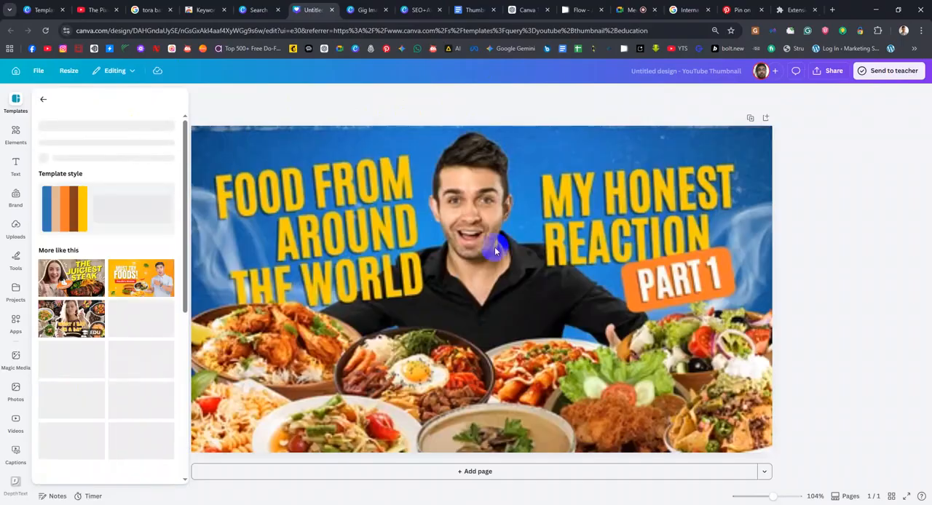
click(308, 226)
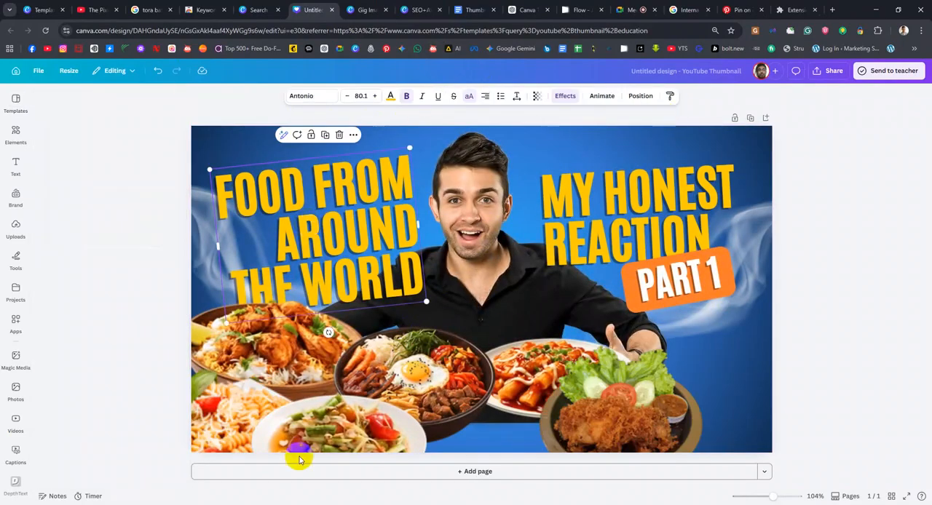
drag(422, 372, 461, 331)
key(ctrl+z)
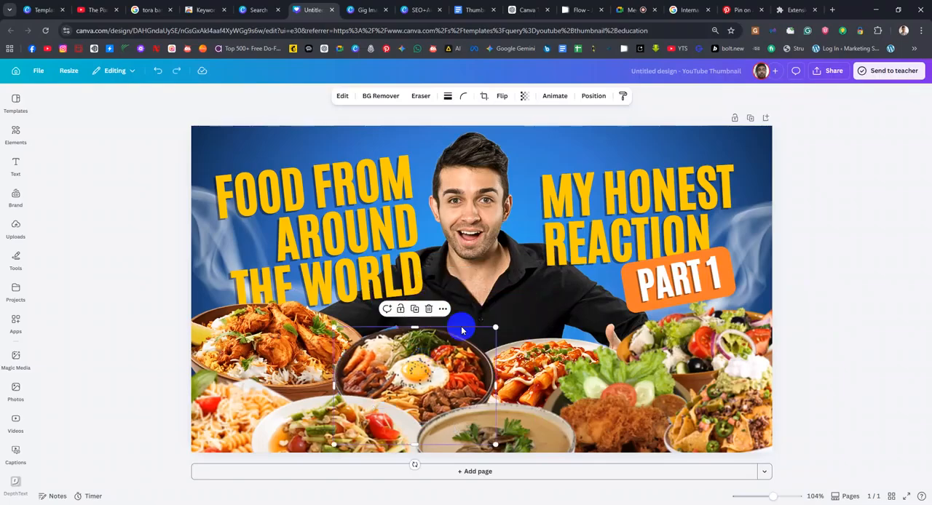
Create a Travel YouTube Thumbnail design and apply the Kerala India Travel Vlog YouTube Thumbnail template
click(256, 9)
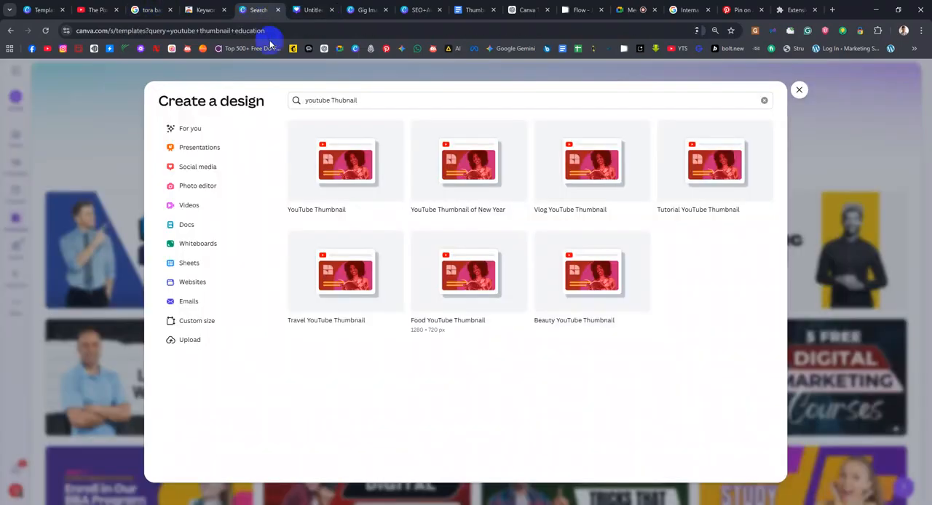
click(337, 303)
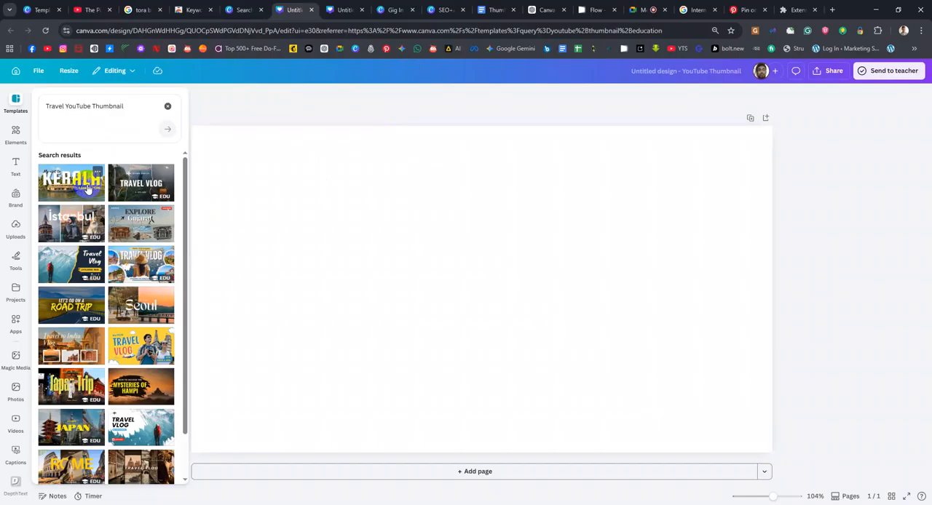
click(86, 188)
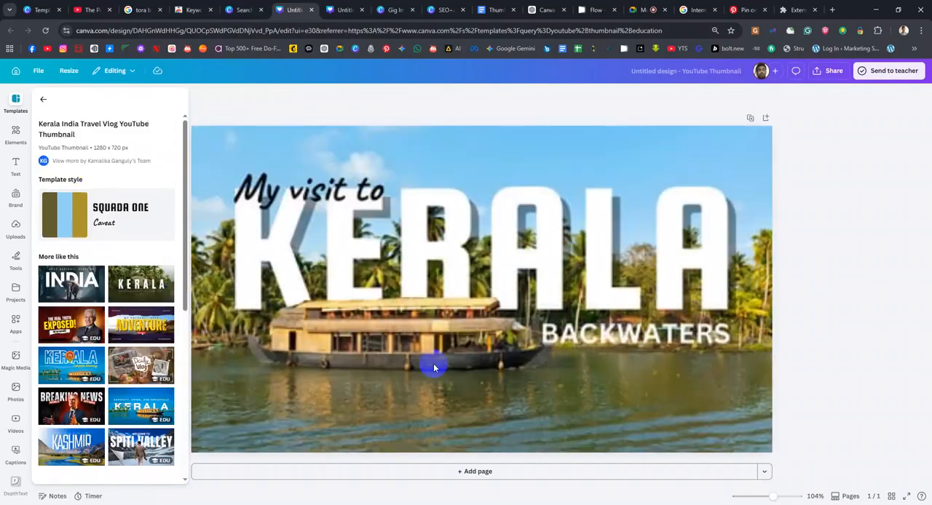
Shift the "KERALA" headline slightly up and to the left behind the houseboat
click(458, 268)
mouse_move(459, 267)
mouse_down()
mouse_move(456, 256)
mouse_move(459, 266)
mouse_up()
drag(454, 338, 401, 310)
Show the design's layers, select the houseboat cutout layer, and move it slightly upward
click(641, 96)
click(139, 119)
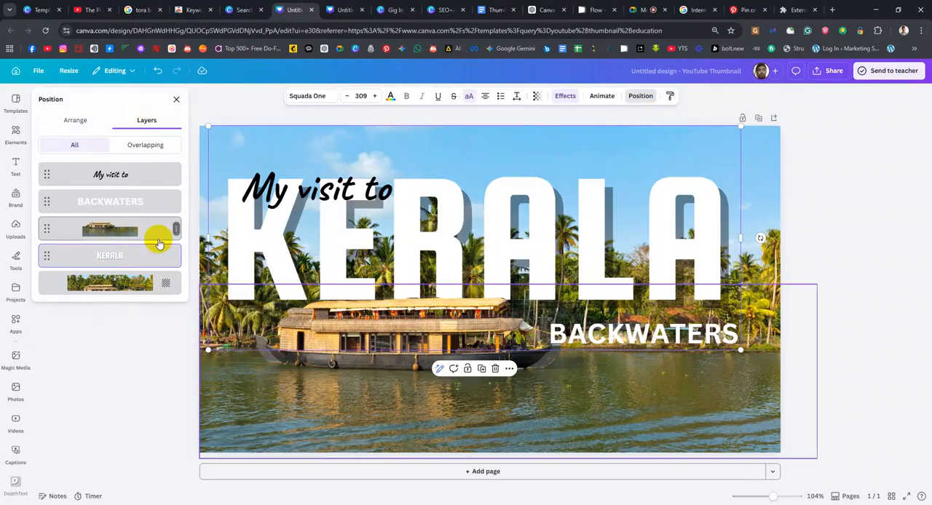
click(164, 230)
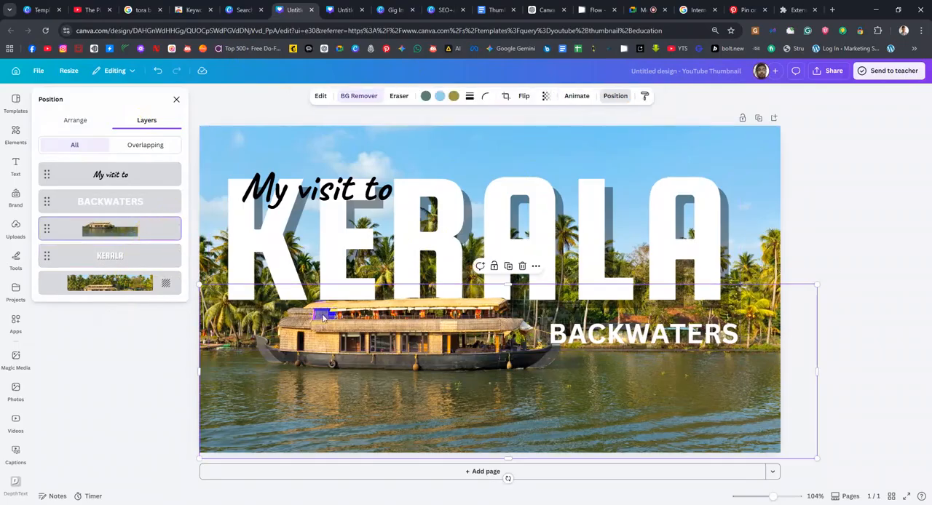
drag(324, 326, 346, 318)
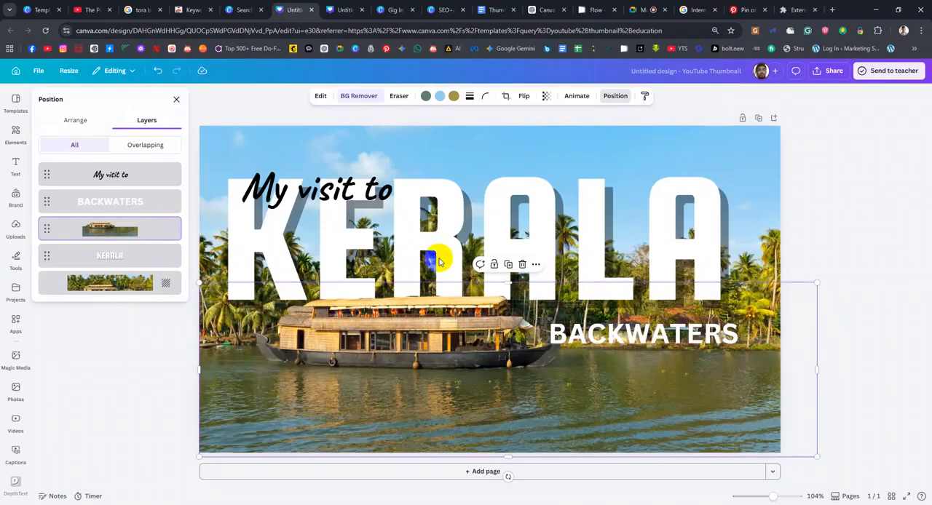
Open the "KERALA" headline text for editing and show the uploaded images beside the design
click(539, 231)
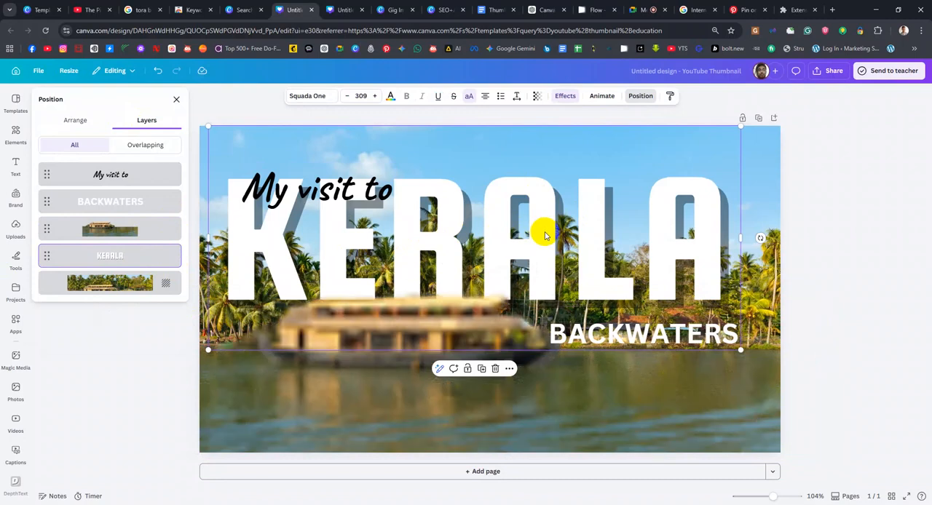
double_click(539, 239)
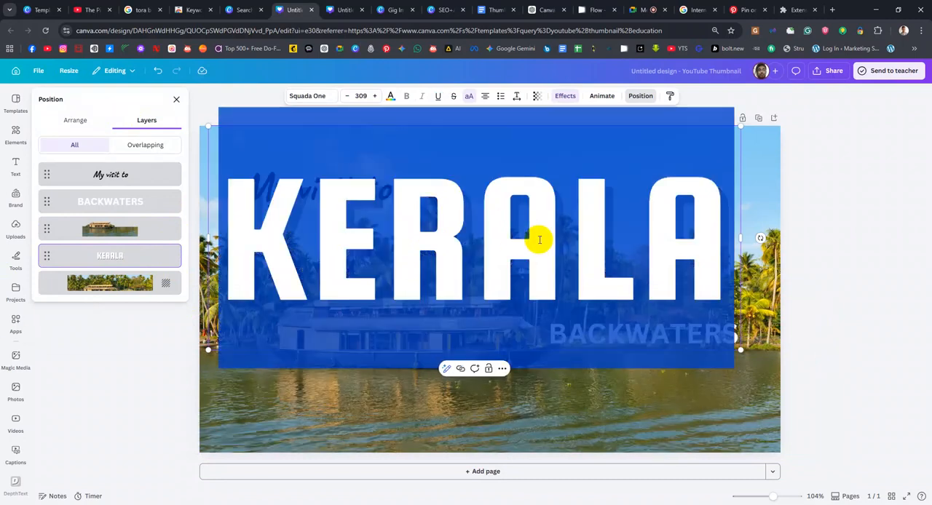
click(12, 263)
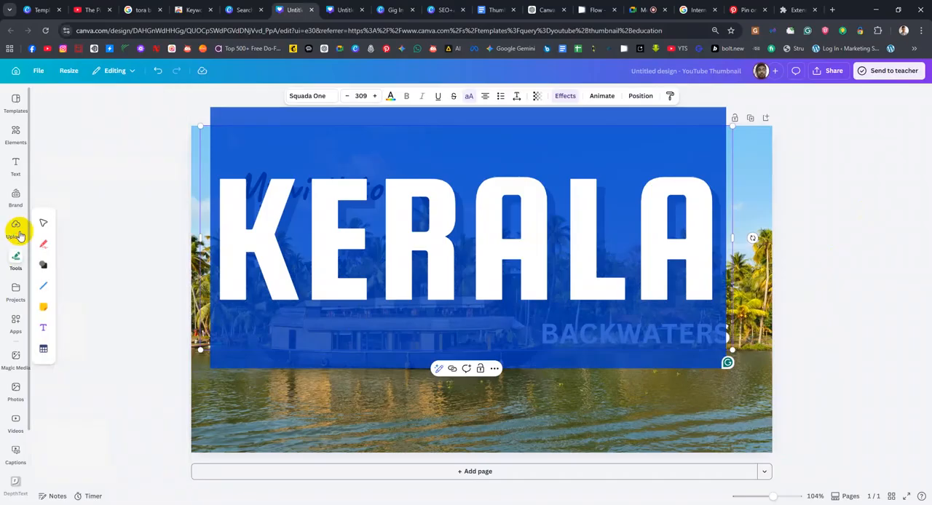
click(16, 229)
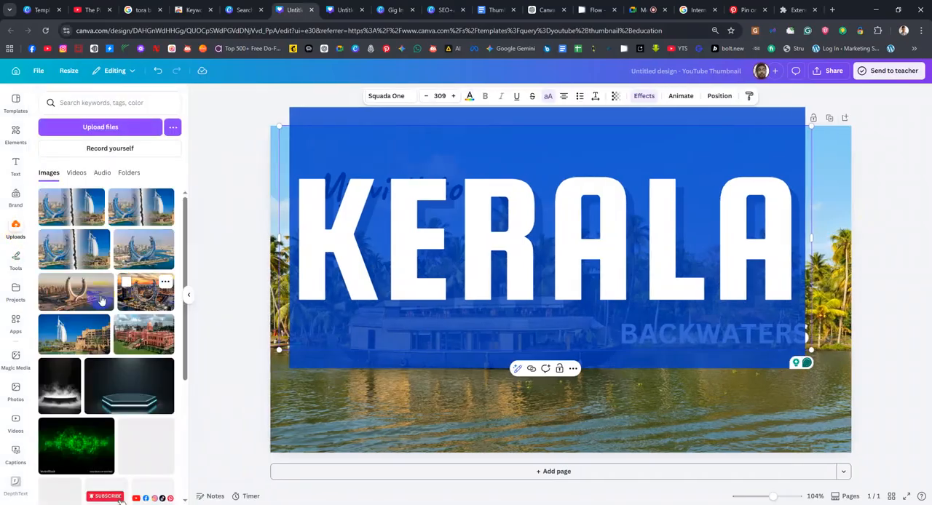
drag(144, 250, 493, 234)
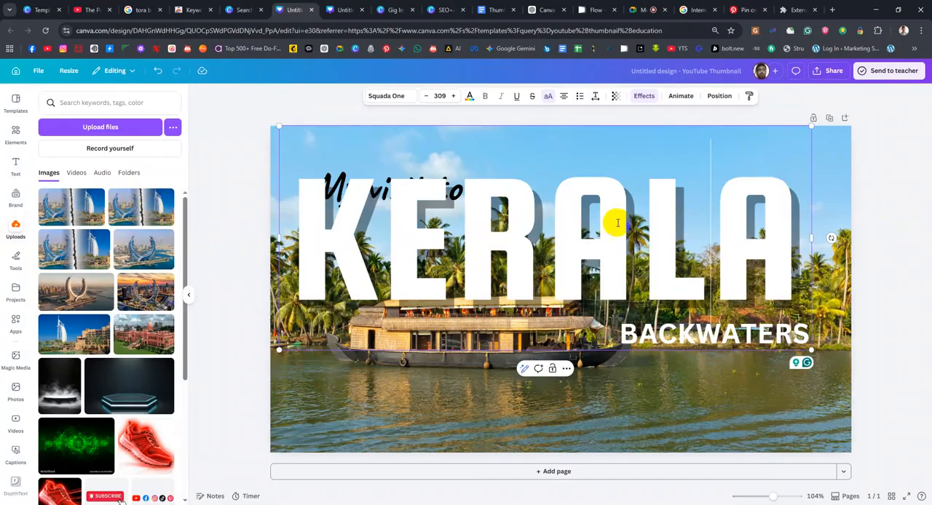
drag(285, 178, 801, 231)
right_click(335, 240)
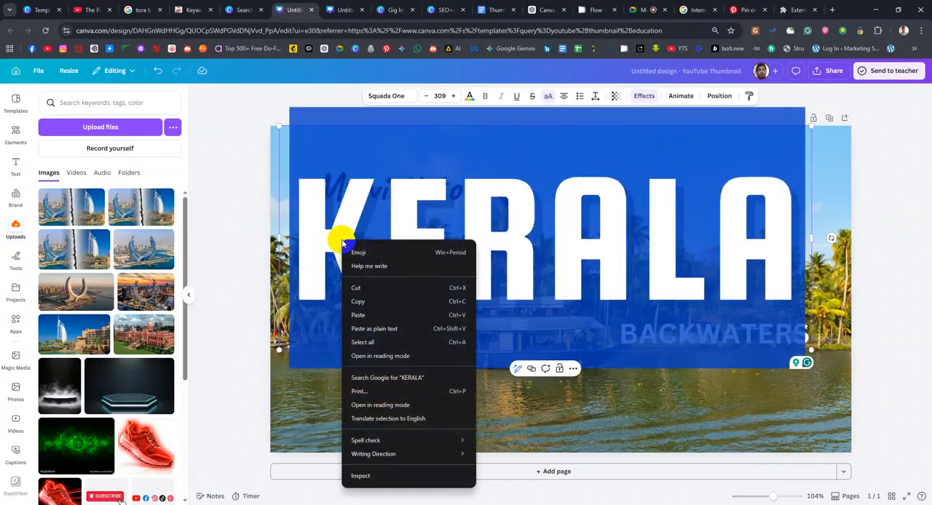
click(666, 262)
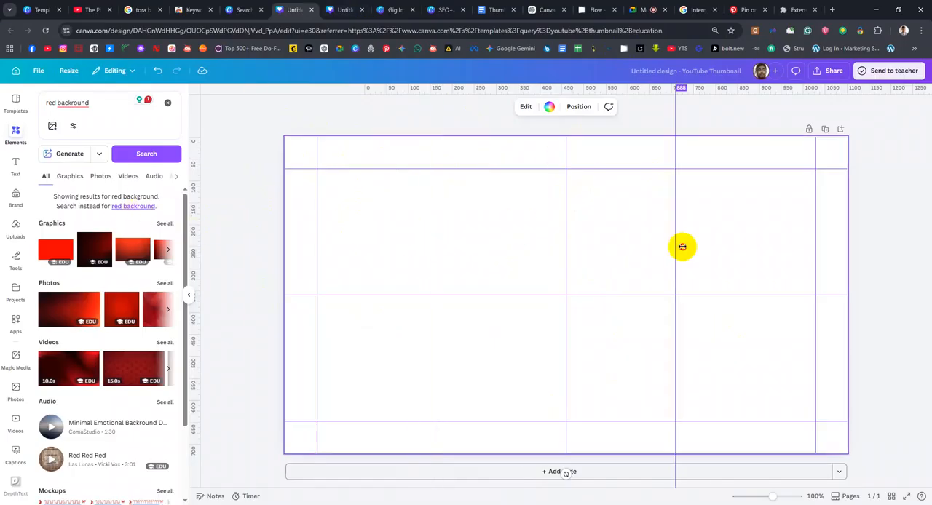
Clear the extra vertical guide, then take the vertical guide off the page's left margin and place one there again
drag(208, 211, 196, 212)
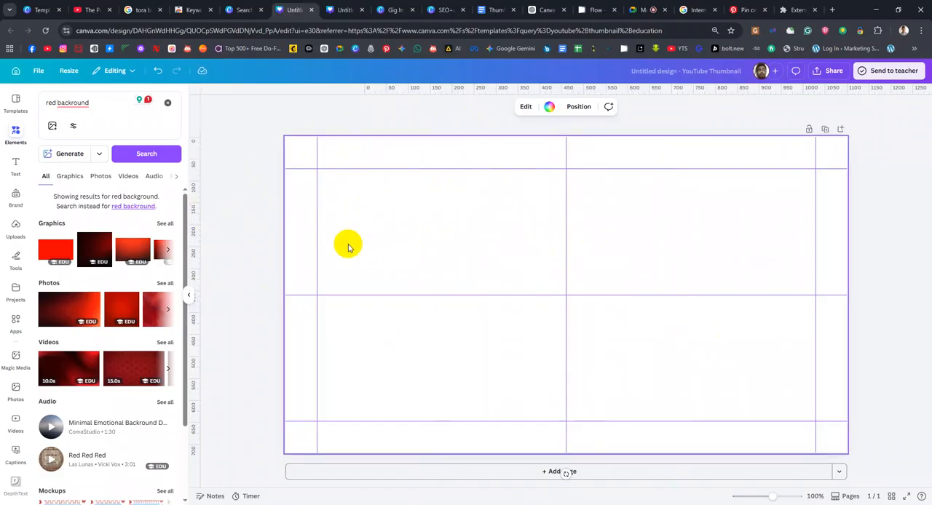
drag(315, 212, 50, 222)
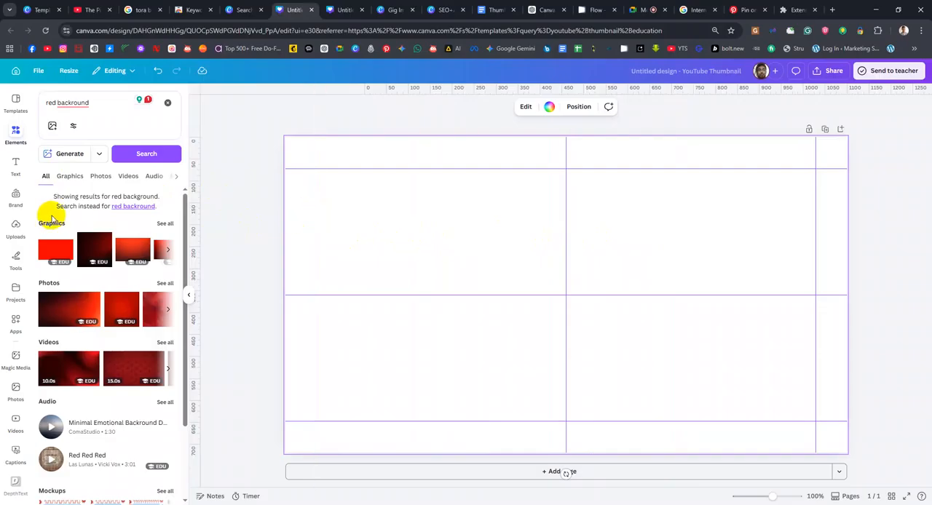
drag(200, 248, 318, 231)
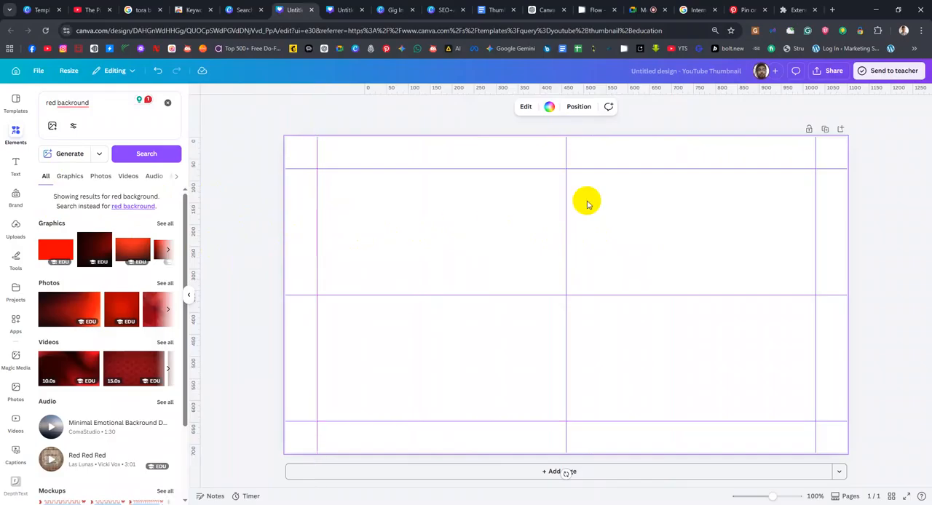
Search the elements for "Travel" in place of the red background query and show all matching graphics
scroll(138, 371, down, 3)
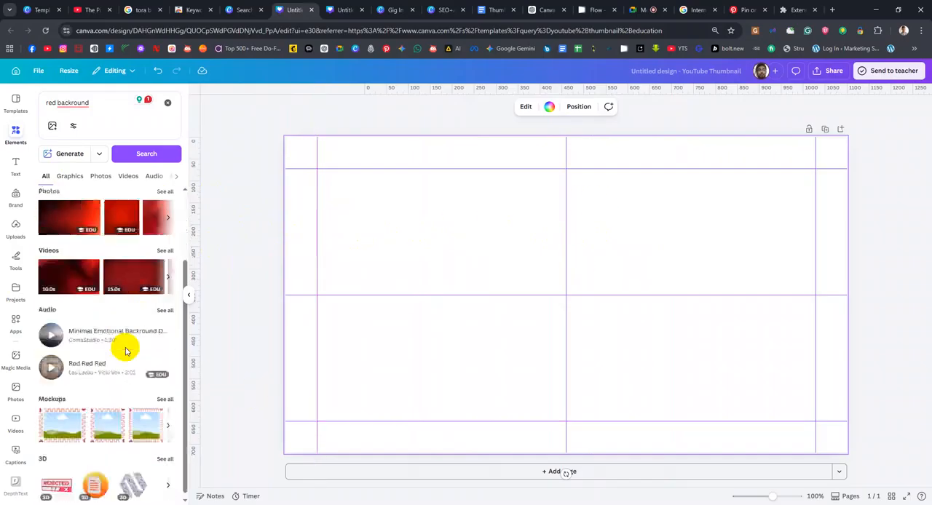
right_click(73, 103)
click(56, 129)
drag(125, 105, 2, 105)
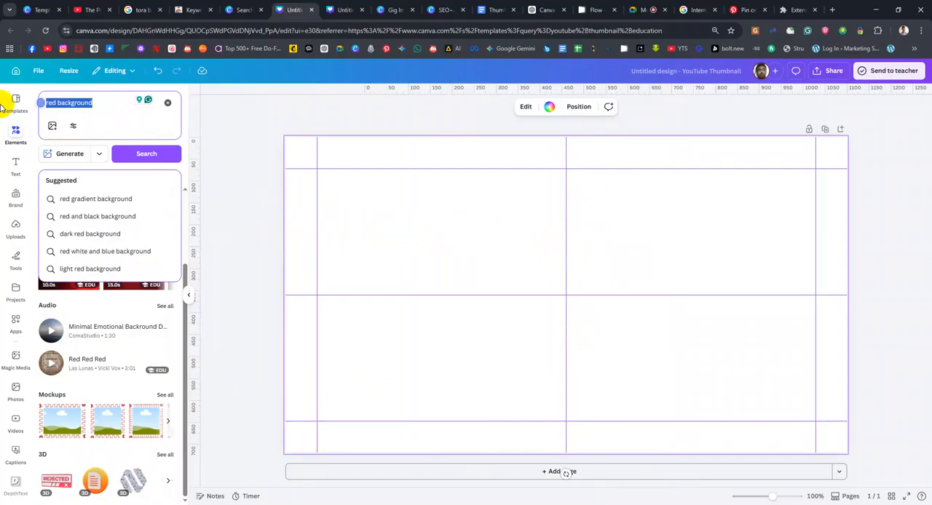
text(Travel)
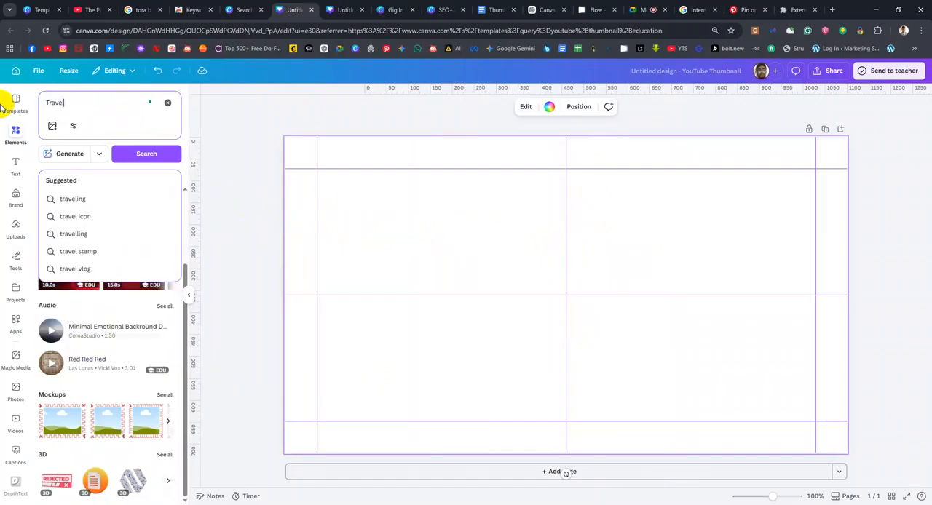
key(Return)
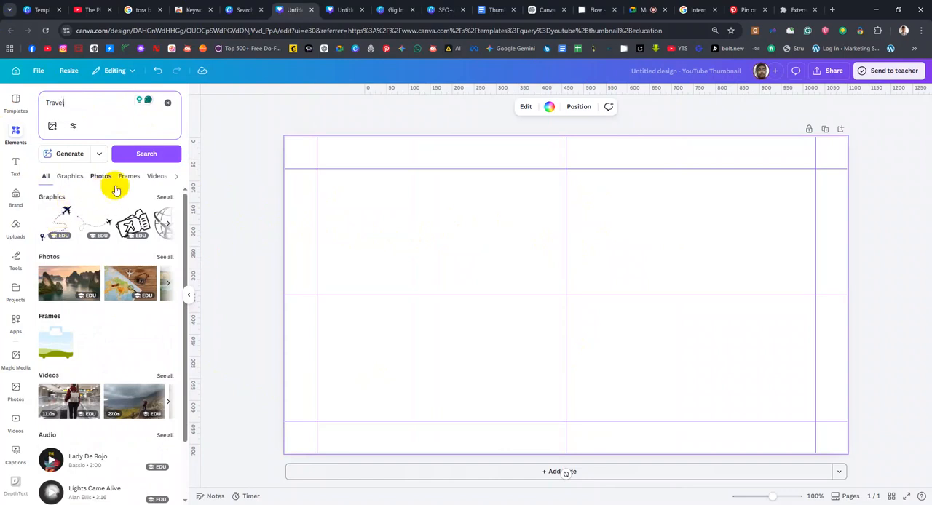
click(165, 199)
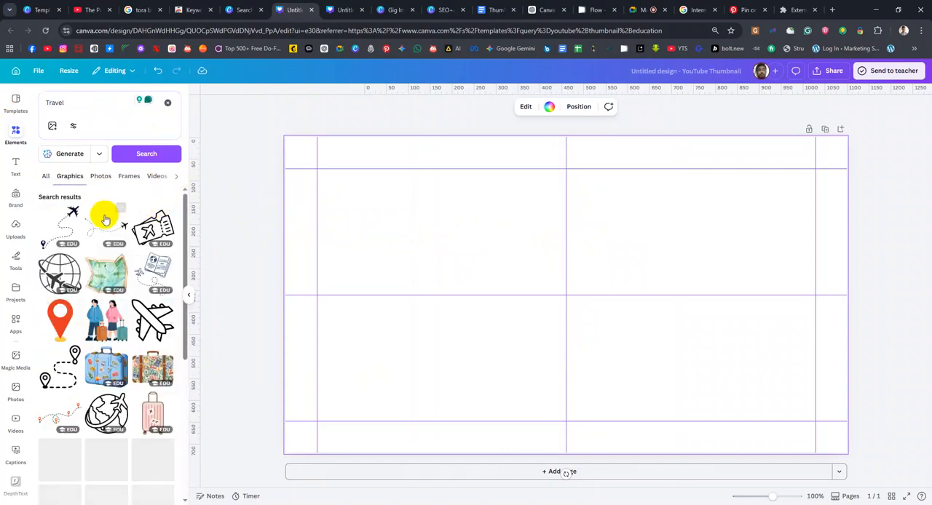
Add the green watercolour map graphic, shrink it to about one sixth of the page width, and place it in the page's lower-left area
drag(102, 273, 426, 284)
drag(431, 331, 415, 347)
mouse_move(319, 199)
mouse_down()
mouse_move(368, 242)
mouse_move(358, 241)
mouse_move(308, 148)
mouse_up()
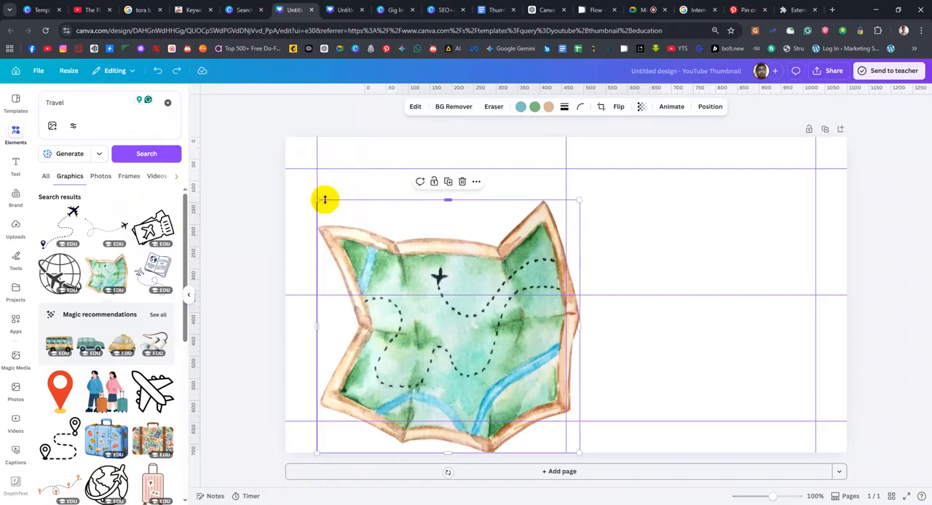
drag(317, 200, 375, 222)
key(ctrl+z)
drag(424, 257, 442, 251)
drag(335, 195, 504, 358)
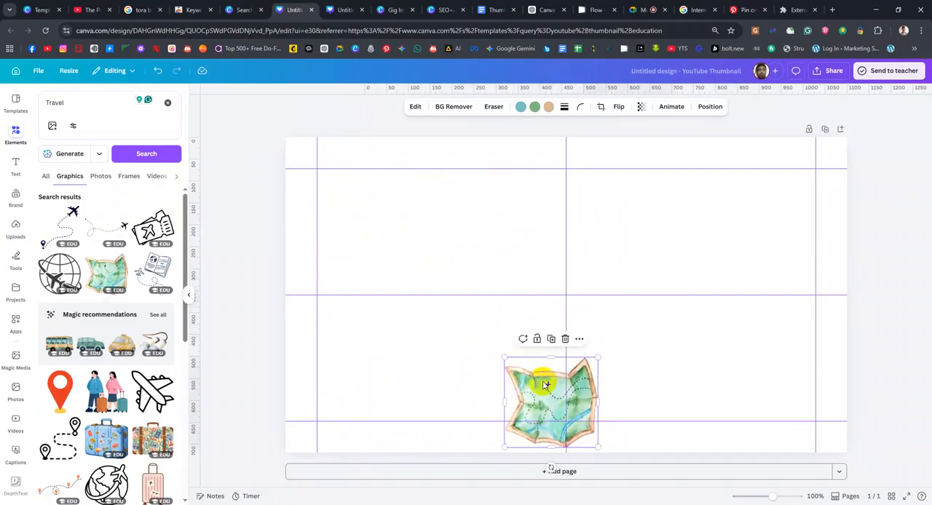
drag(545, 385, 431, 341)
Add the airplane graphic with the dotted route and location pin beside the map, and move it slightly upward
click(66, 230)
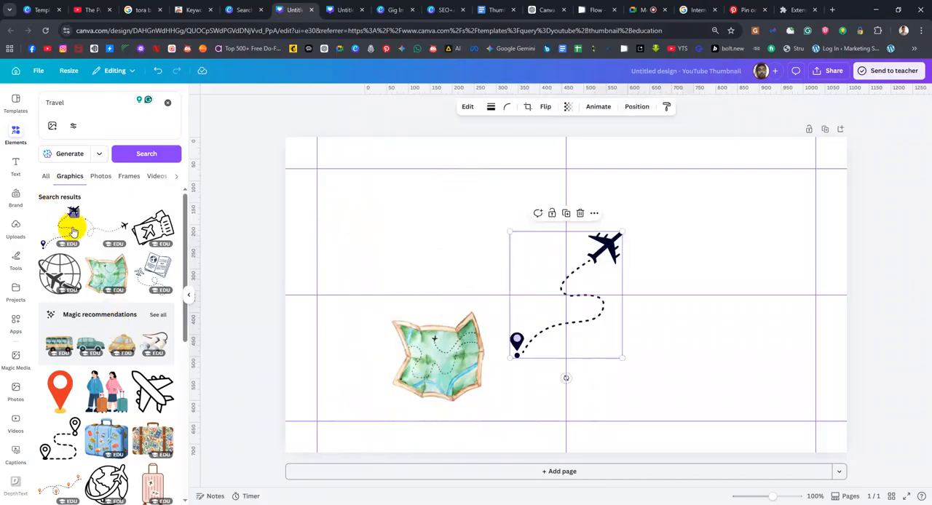
mouse_move(575, 335)
mouse_down()
mouse_move(516, 335)
mouse_move(591, 322)
mouse_move(605, 337)
mouse_move(576, 333)
mouse_move(581, 338)
mouse_up()
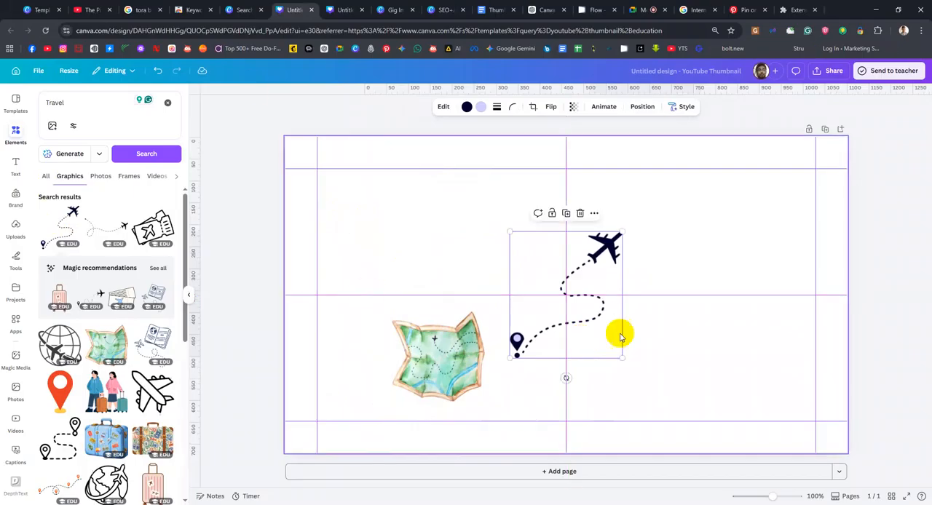
click(466, 108)
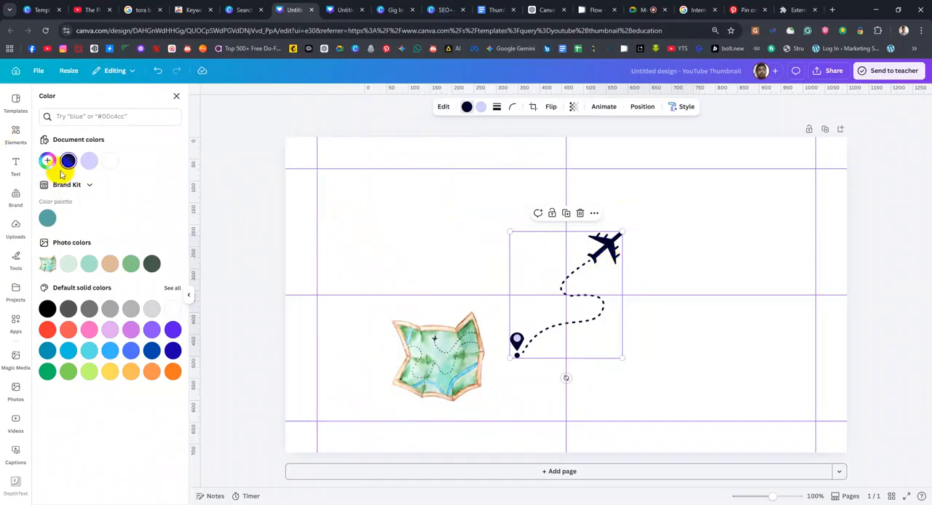
drag(604, 248, 601, 214)
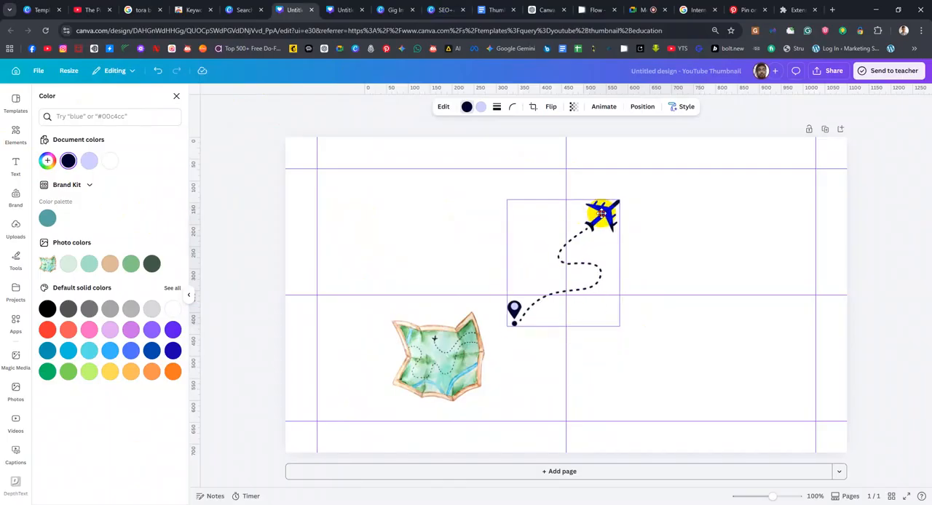
click(468, 108)
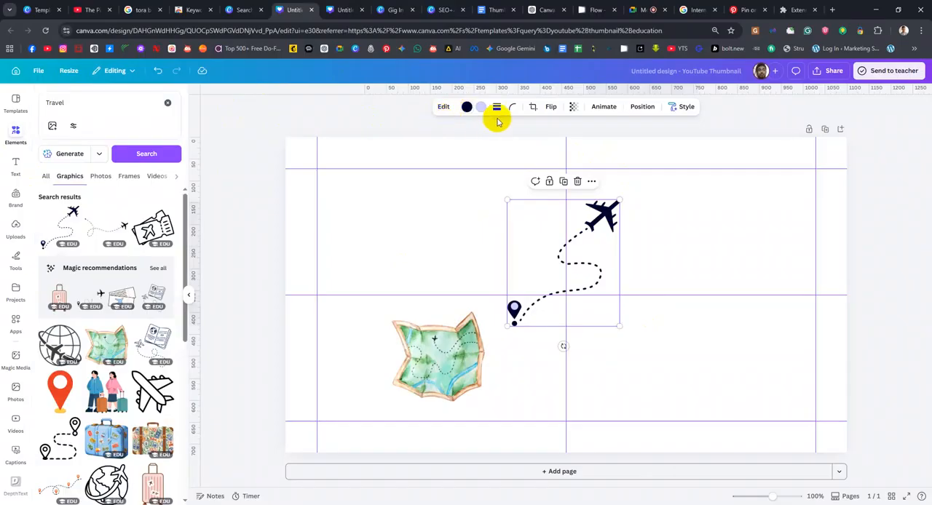
Show the custom colour picker for the airplane route's navy colour, then nudge the graphic slightly left
click(468, 107)
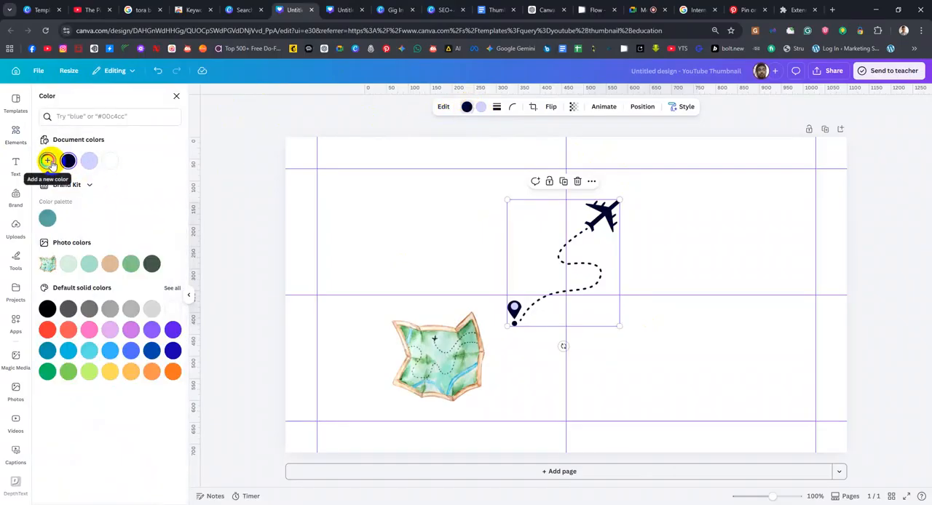
click(49, 161)
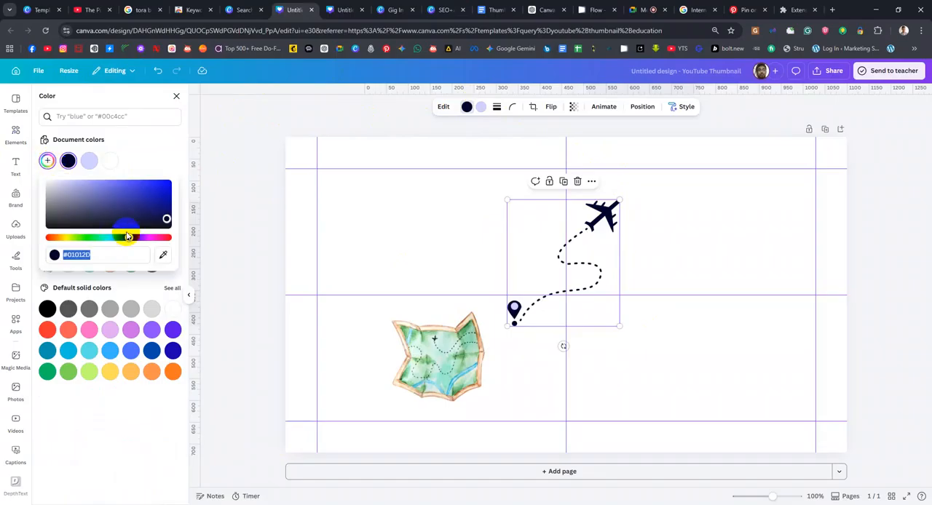
click(153, 137)
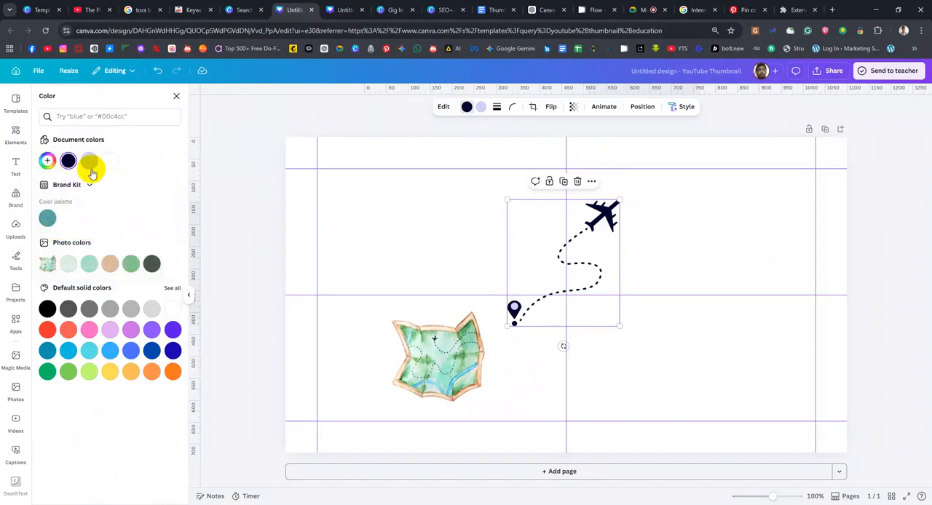
click(47, 161)
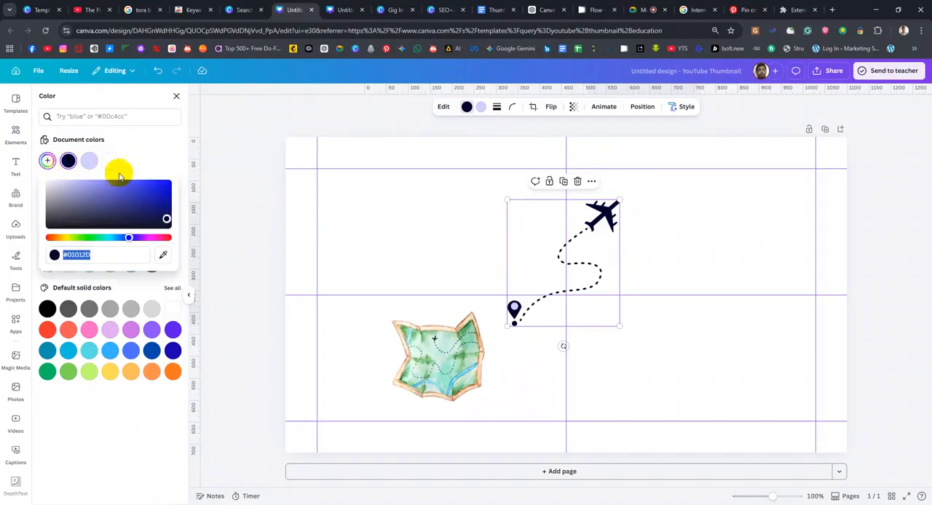
click(606, 211)
mouse_move(607, 211)
mouse_down()
mouse_move(612, 219)
mouse_move(597, 210)
mouse_up()
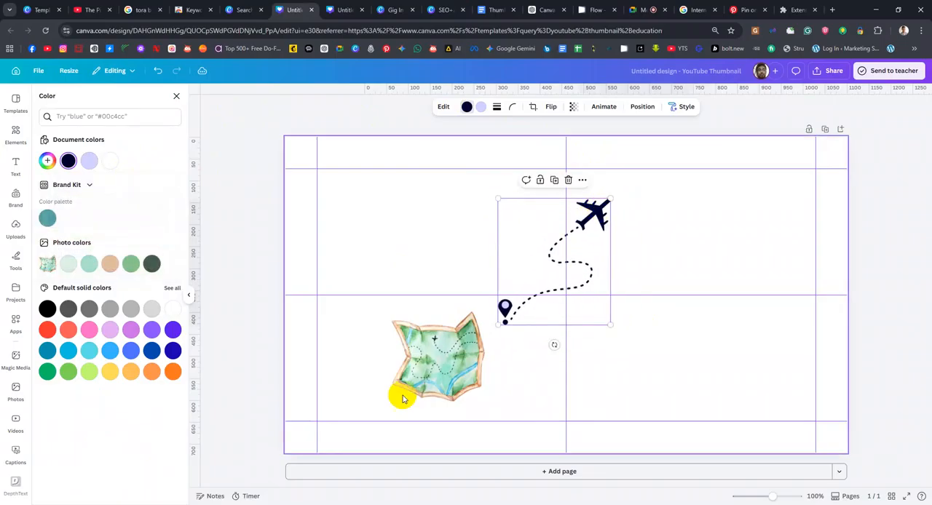
Show the custom colour picker for the map's blue tone, then move the map into the page's upper-left area
click(460, 380)
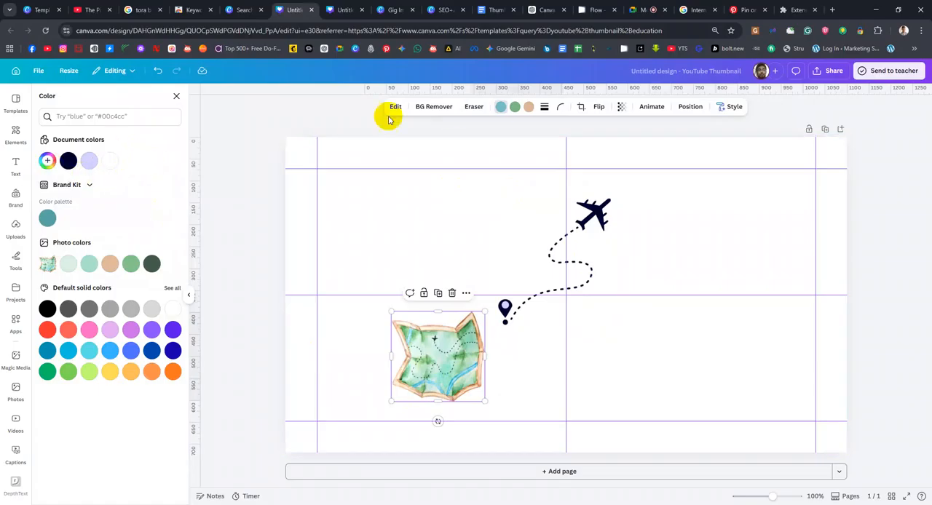
click(47, 160)
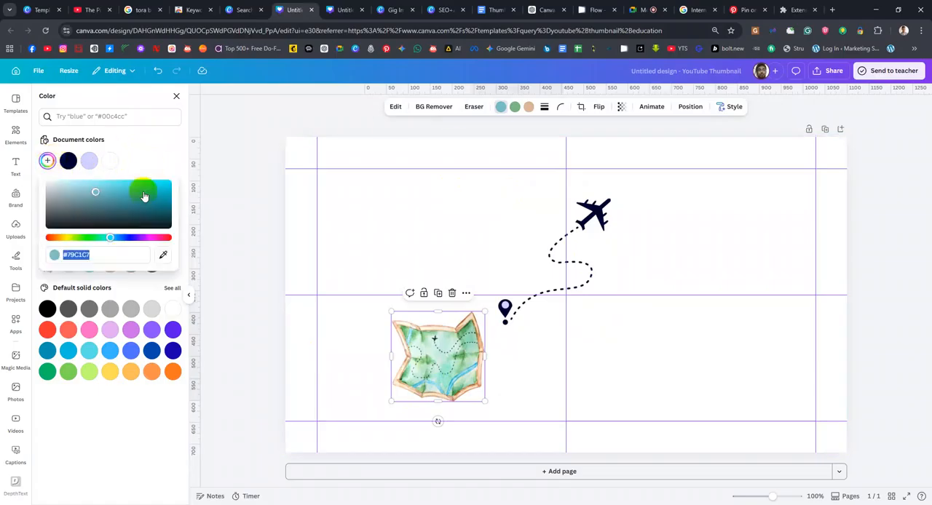
click(473, 237)
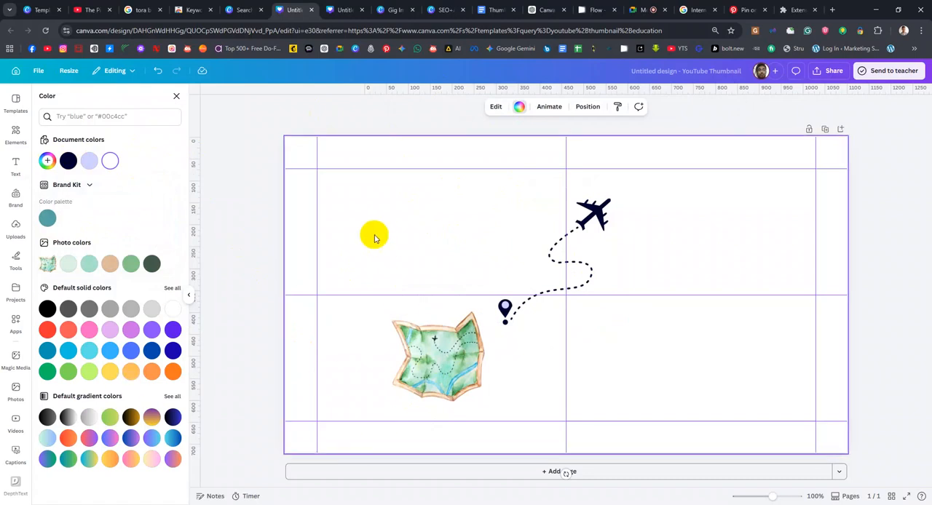
drag(452, 370, 427, 241)
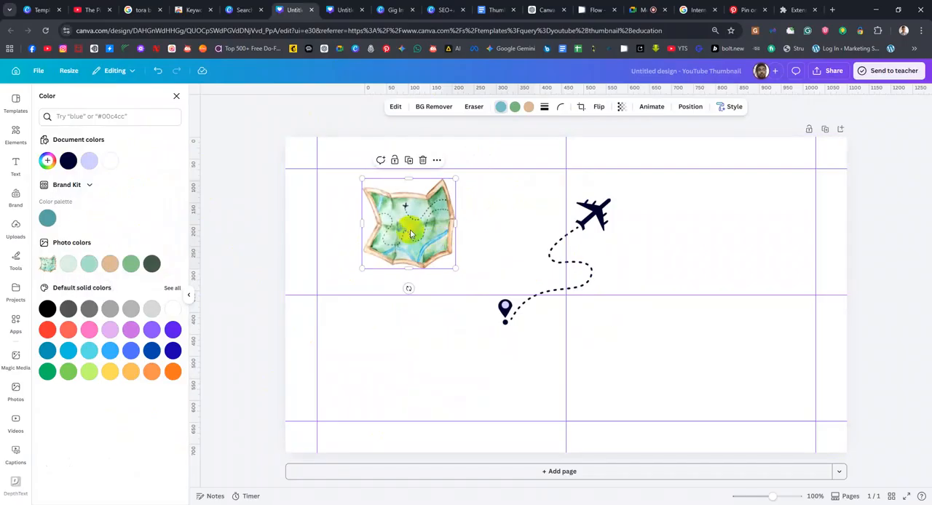
Show the custom colour picker for the page background, then shift the map slightly right and down towards the airplane route
click(410, 353)
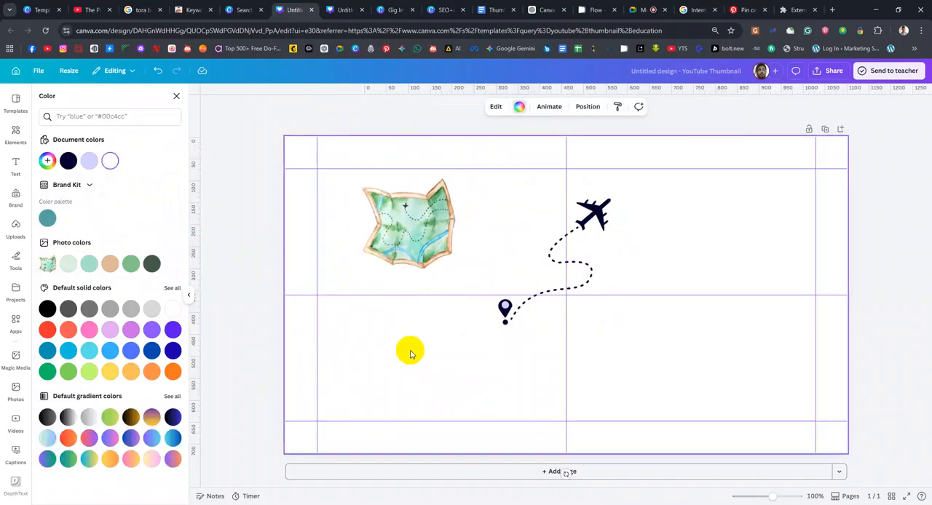
click(47, 160)
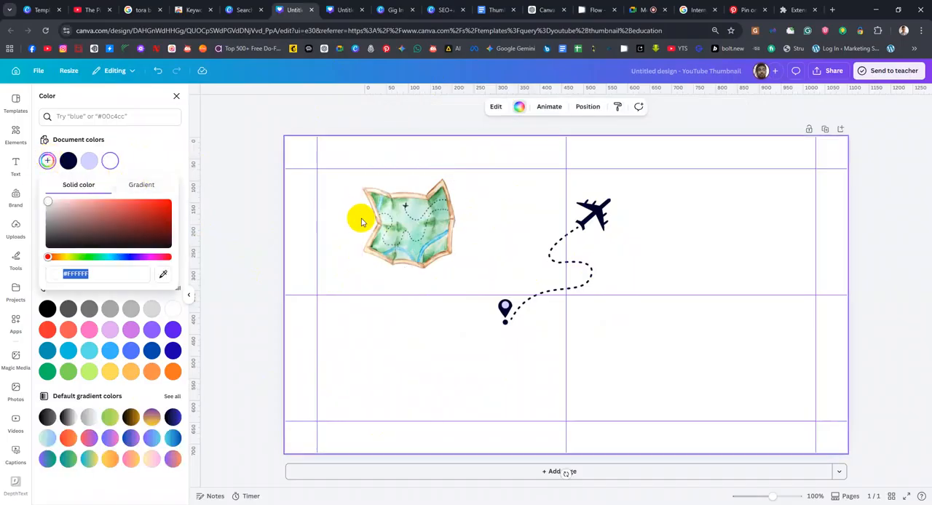
click(396, 226)
drag(415, 222, 452, 229)
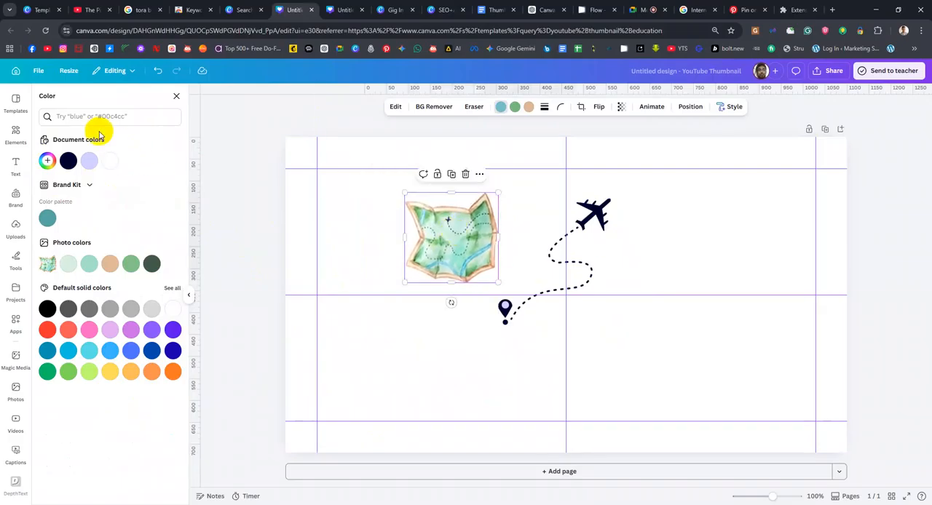
click(15, 135)
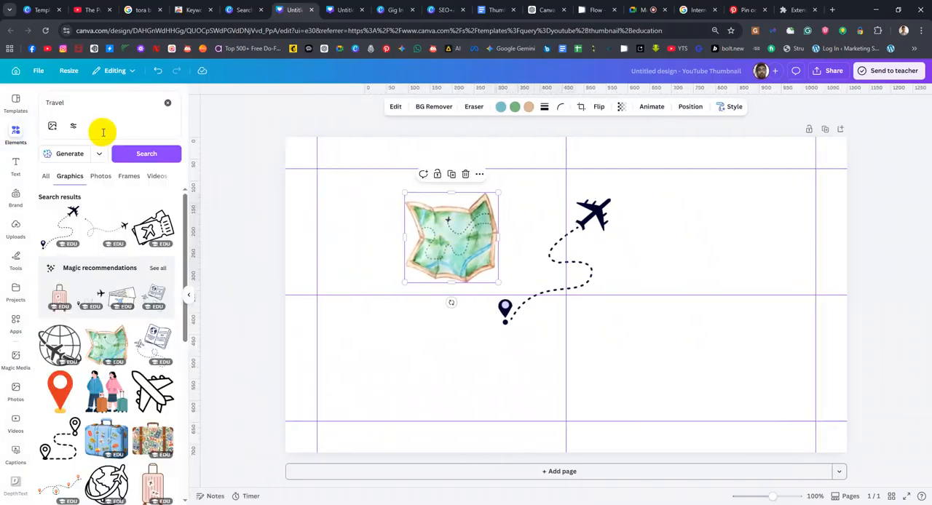
Search the elements library for "Shape" and add a square in the page's right half, beside the airplane route
click(118, 115)
key(BackSpace)
text(Shape)
key(Return)
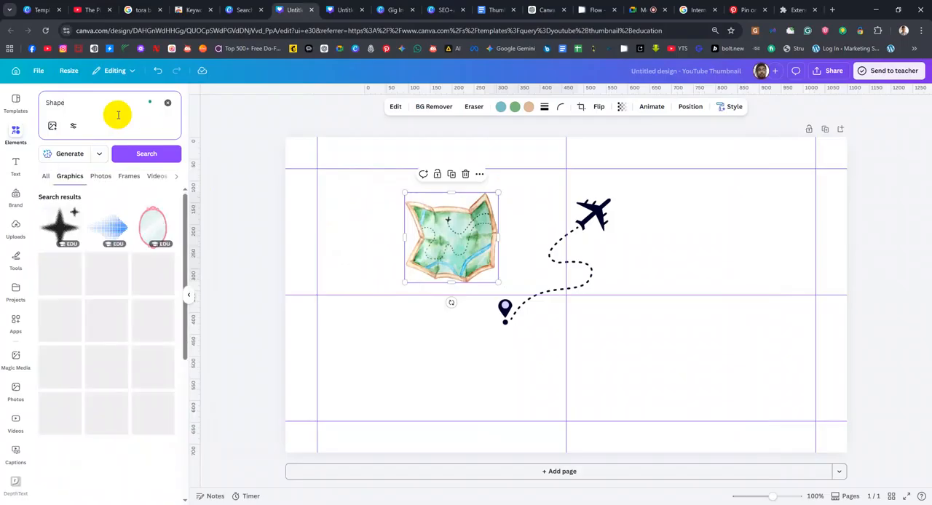
click(48, 181)
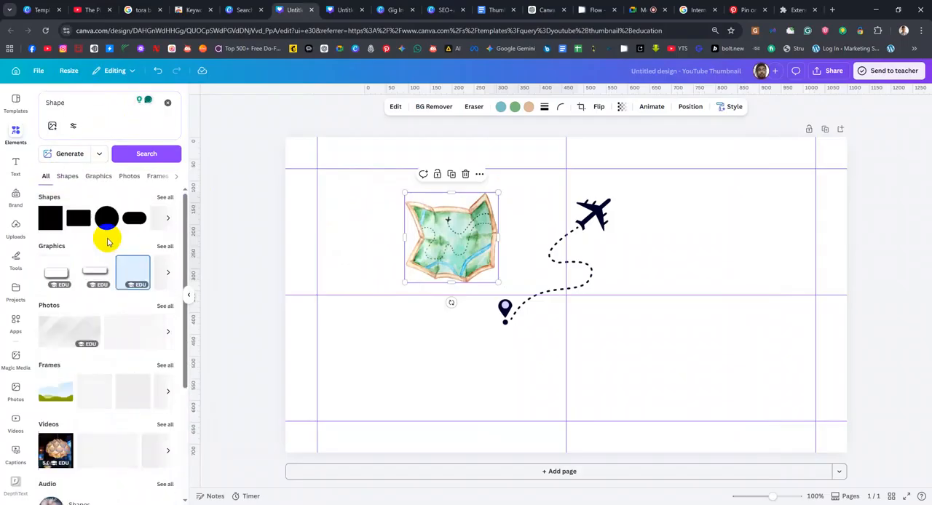
drag(52, 219, 649, 259)
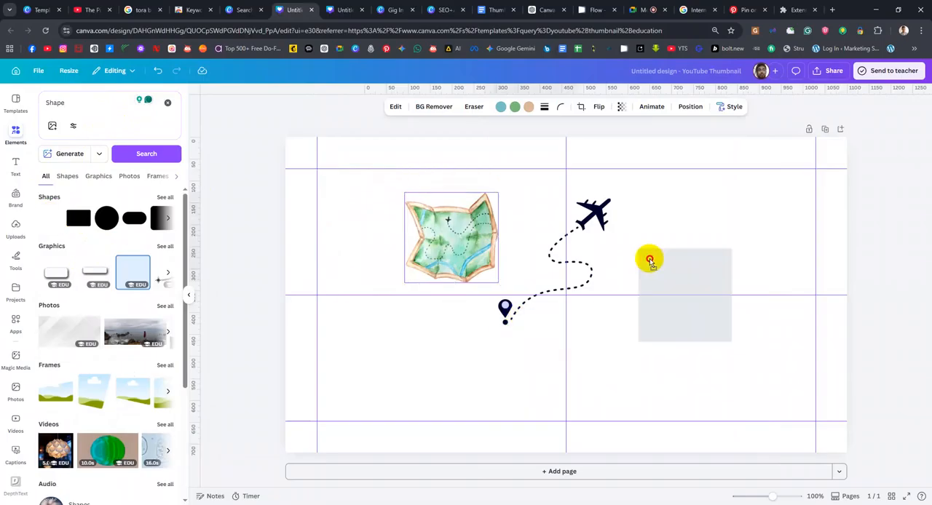
click(780, 208)
click(701, 275)
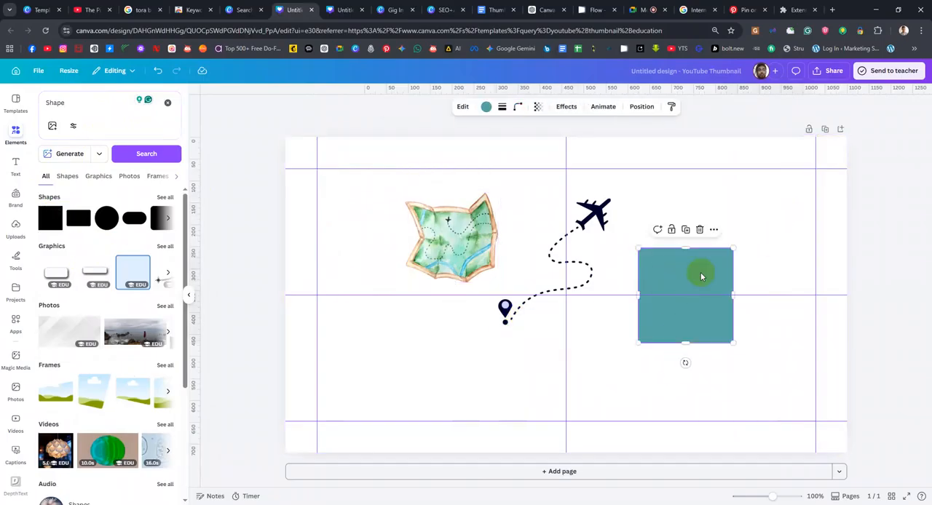
Fill the square with a top-to-bottom linear gradient and set its first colour to cyan #16FFFF
click(486, 107)
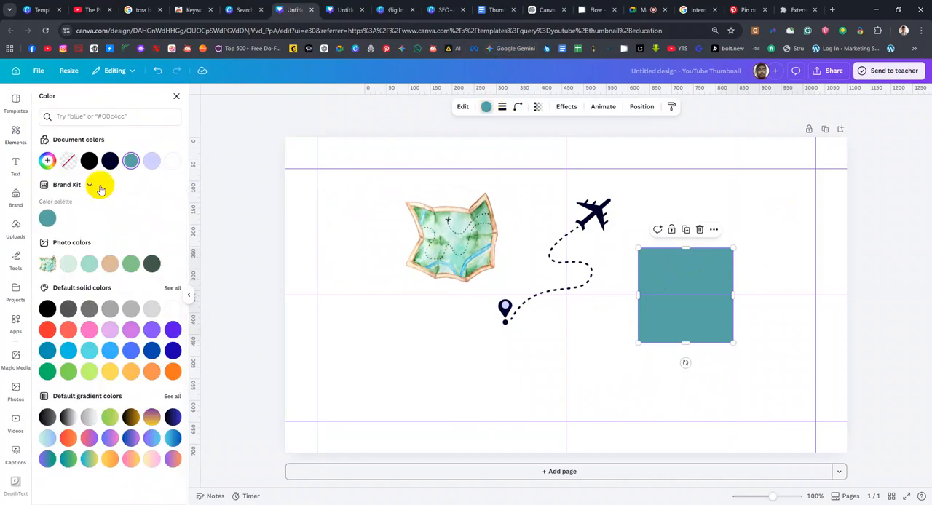
click(47, 161)
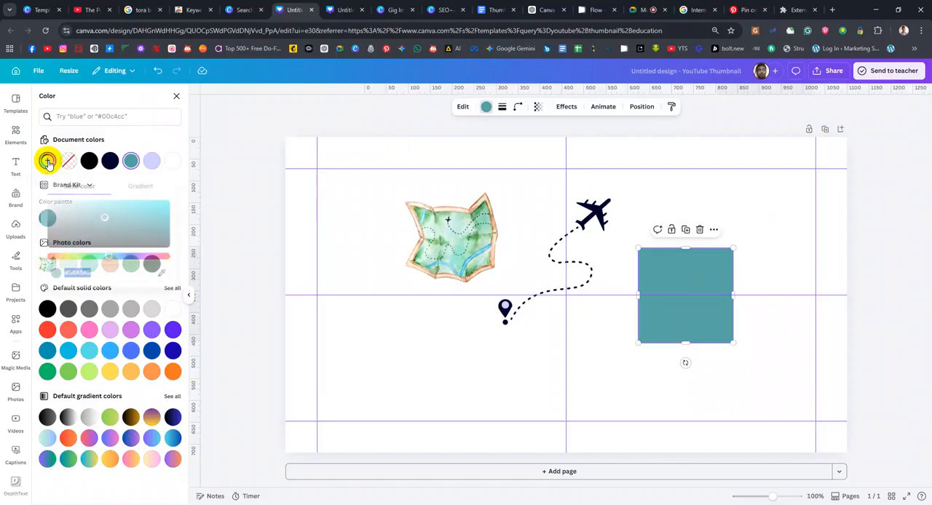
click(139, 187)
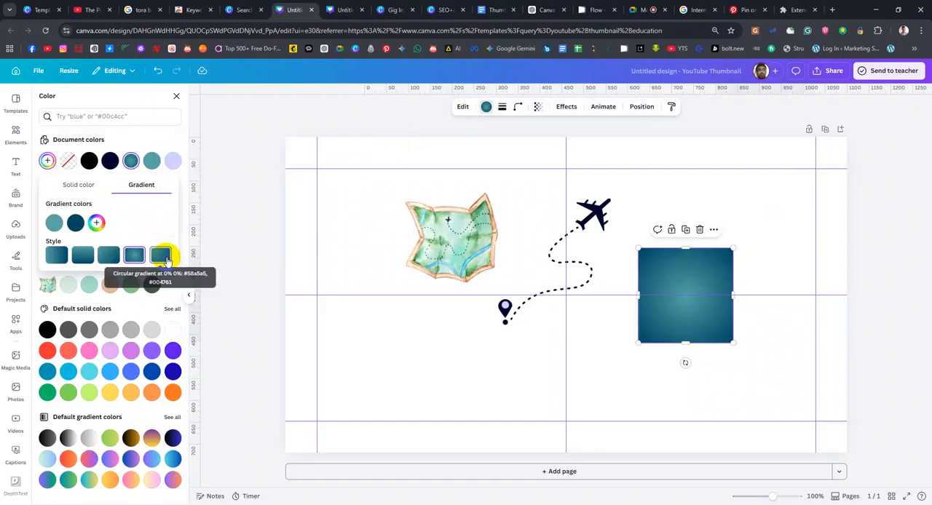
click(109, 255)
click(80, 257)
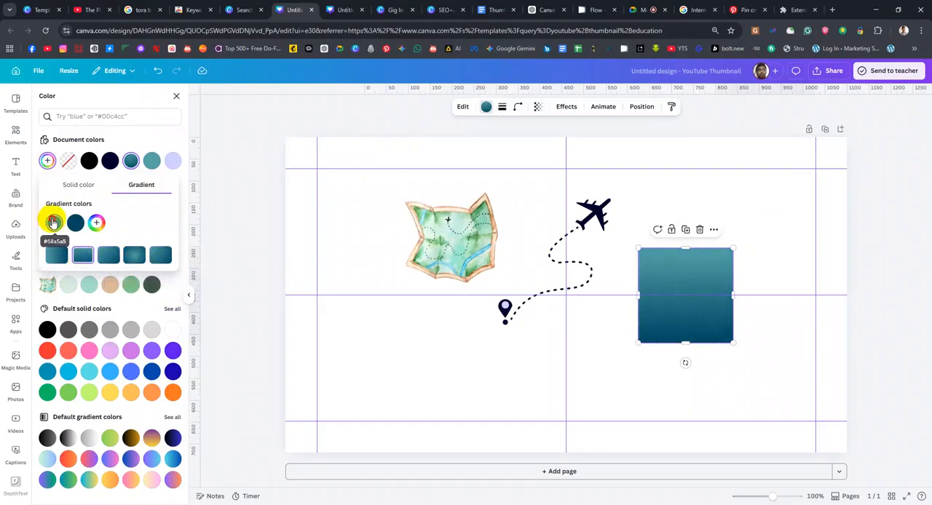
click(53, 222)
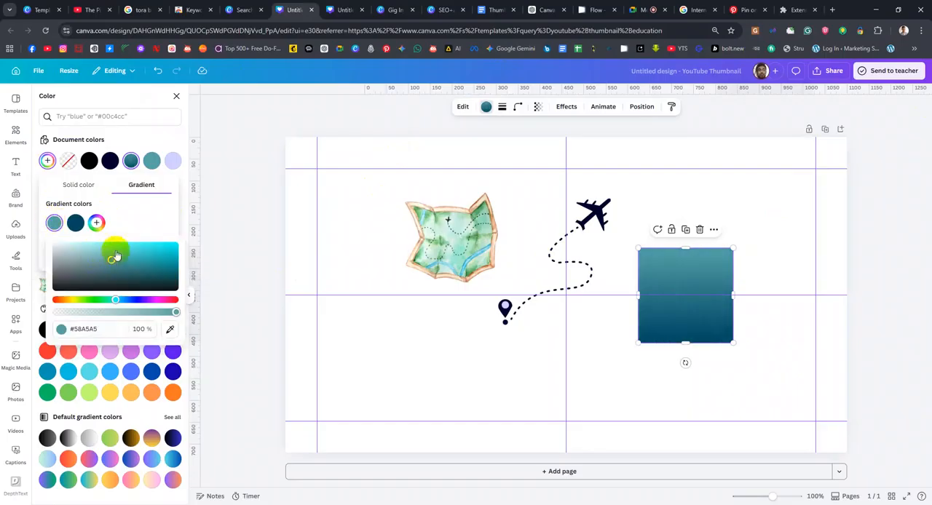
drag(113, 259, 165, 244)
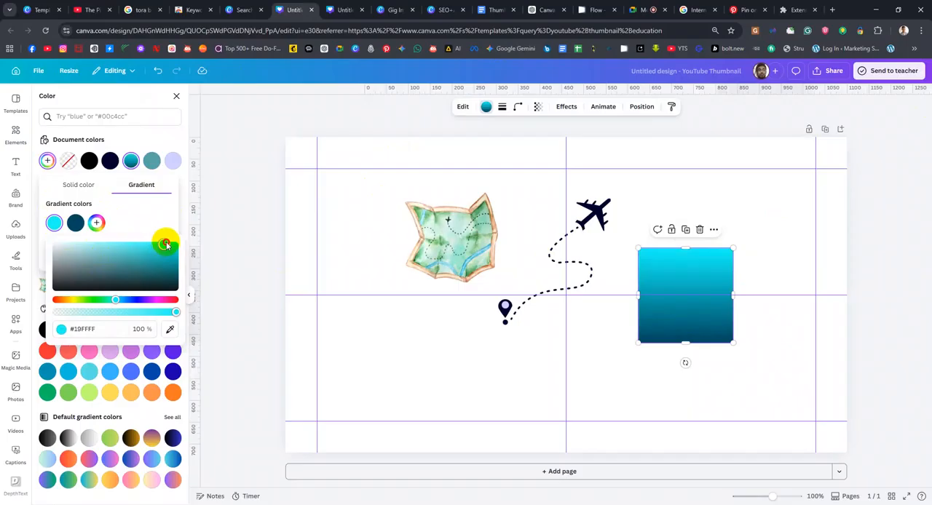
Add a third gradient colour, apply the centred circular style, and change the middle colour to a bright blue
click(94, 223)
click(98, 228)
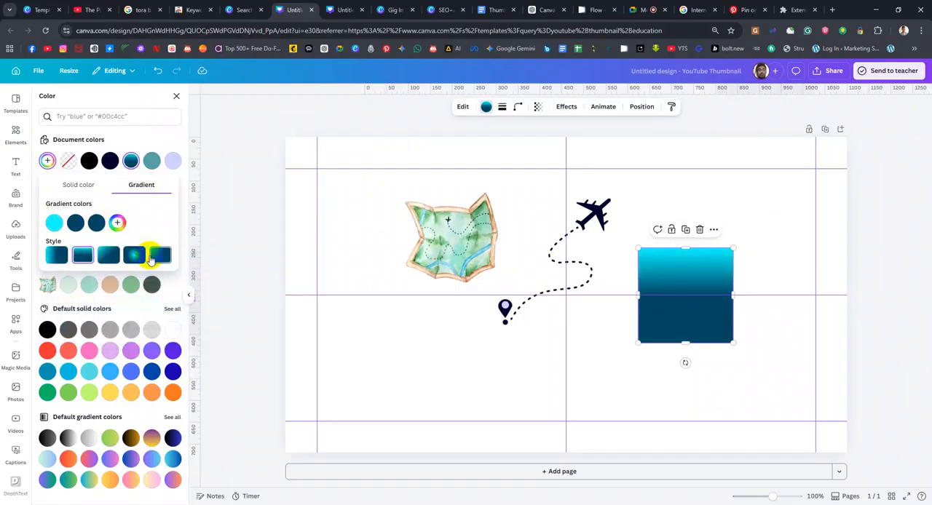
click(135, 255)
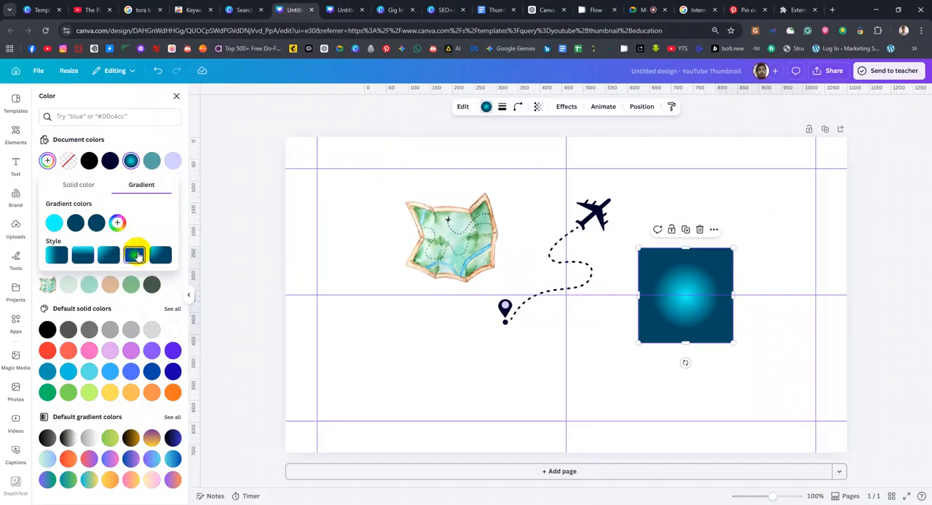
click(85, 222)
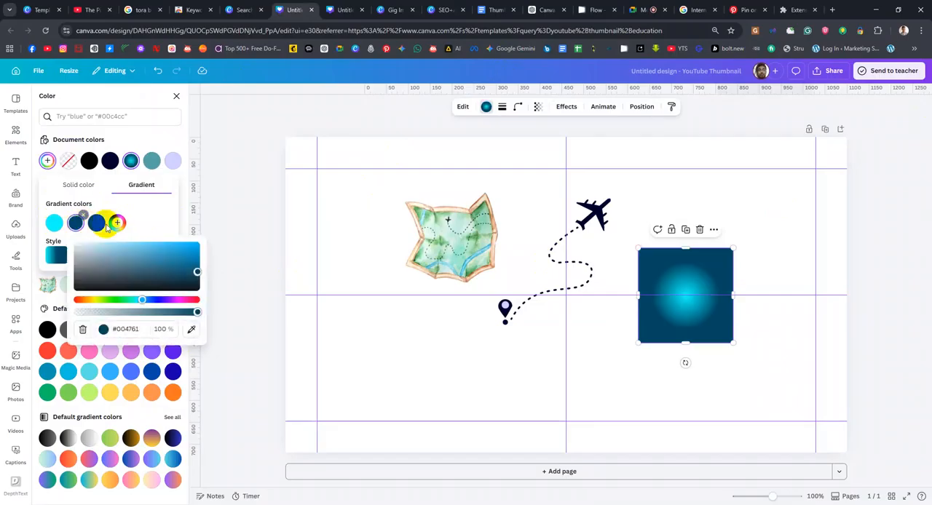
drag(97, 249, 183, 229)
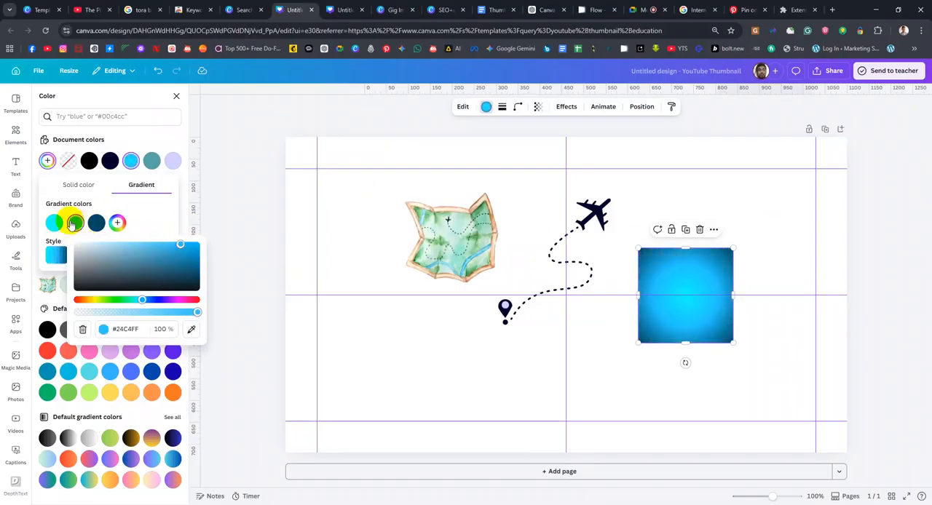
mouse_move(180, 245)
mouse_down()
mouse_move(189, 258)
mouse_move(188, 248)
mouse_up()
Move the gradient square to the page's horizontal centre and stretch its right side to the page's right edge
drag(670, 269, 556, 282)
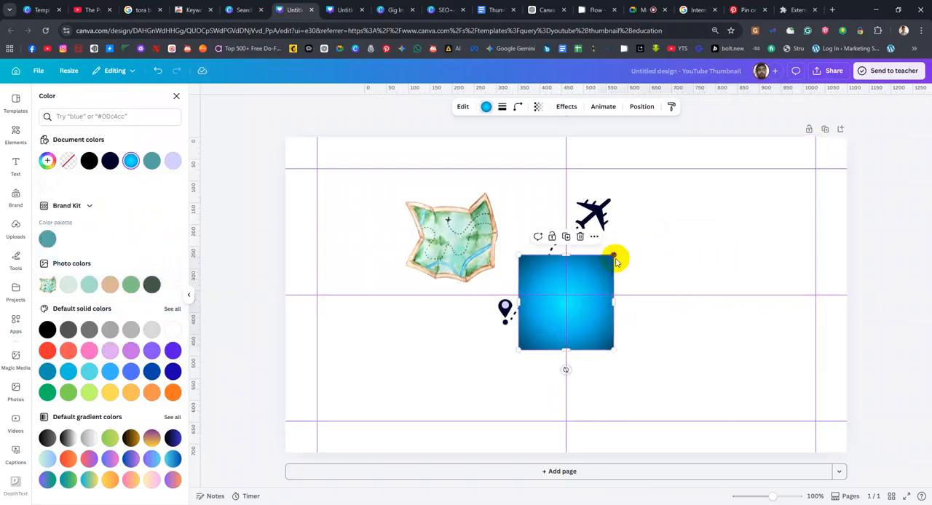
drag(613, 302, 847, 289)
Demonstrate stretching the rectangle to the page's left, top and bottom edges, and undo these three stretches
drag(516, 298, 284, 301)
drag(566, 255, 578, 137)
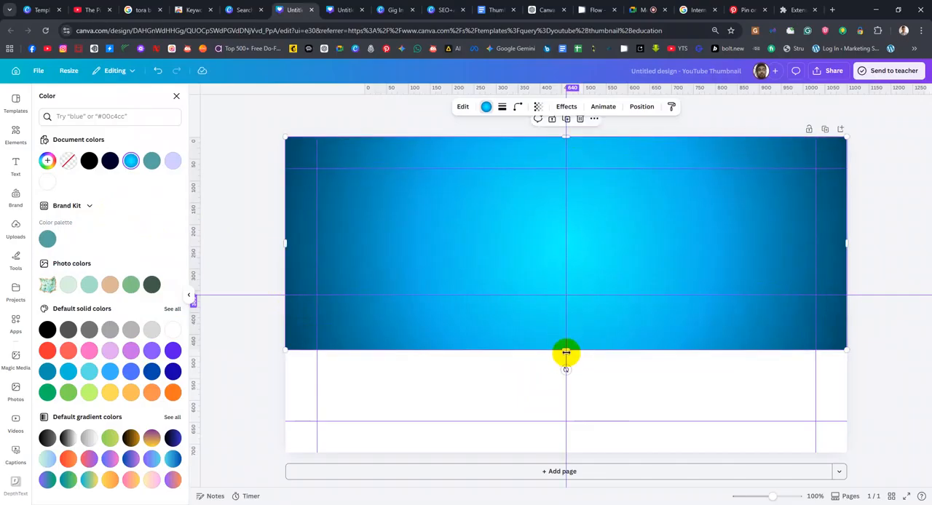
drag(544, 352, 563, 456)
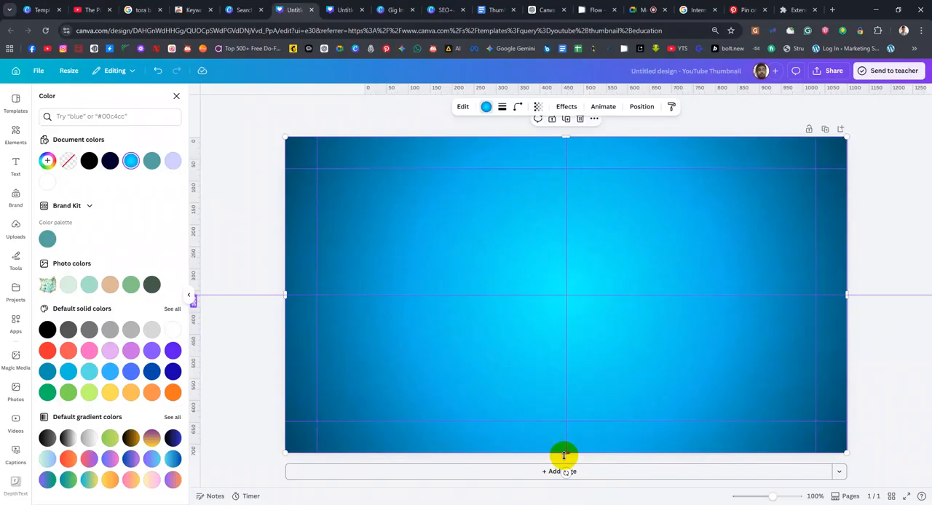
key(ctrl+z)
key(ctrl+z)
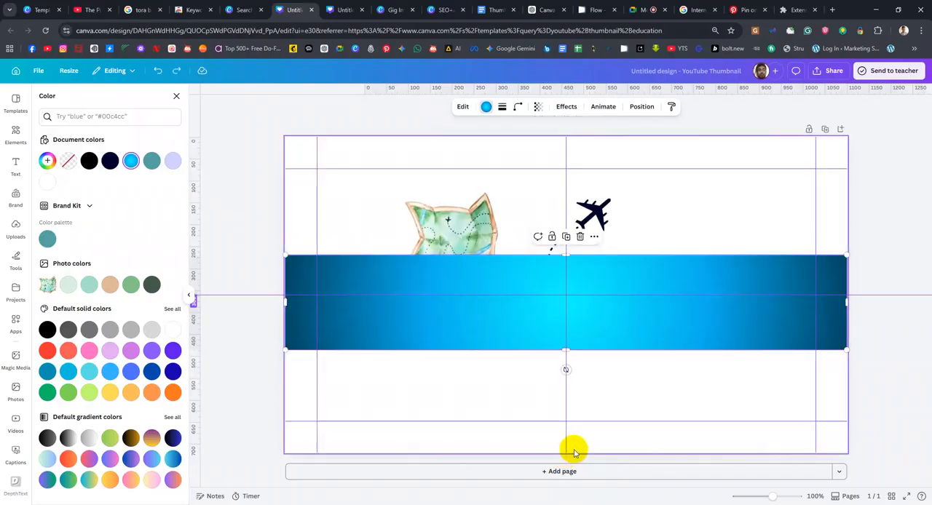
key(ctrl+z)
Demonstrate adjusting the map graphic from its right side, and undo the change
click(474, 234)
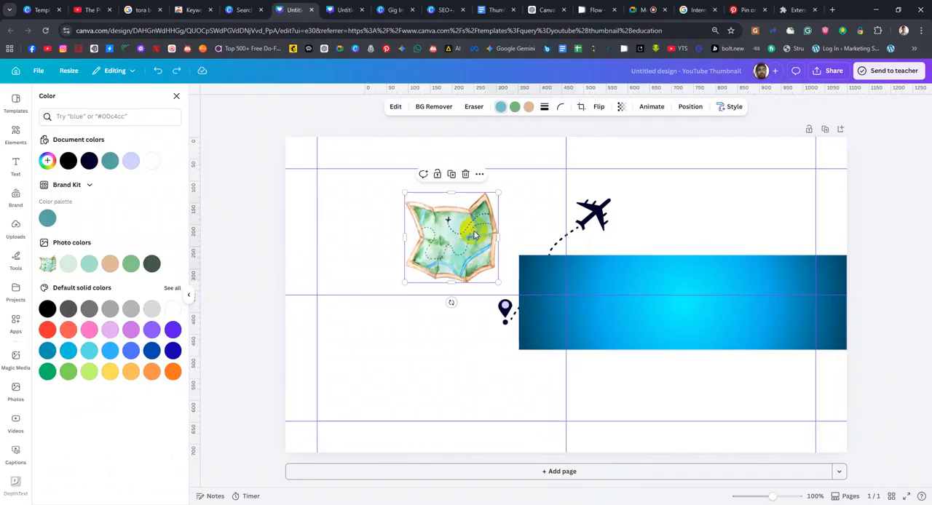
drag(497, 237, 378, 202)
key(ctrl+z)
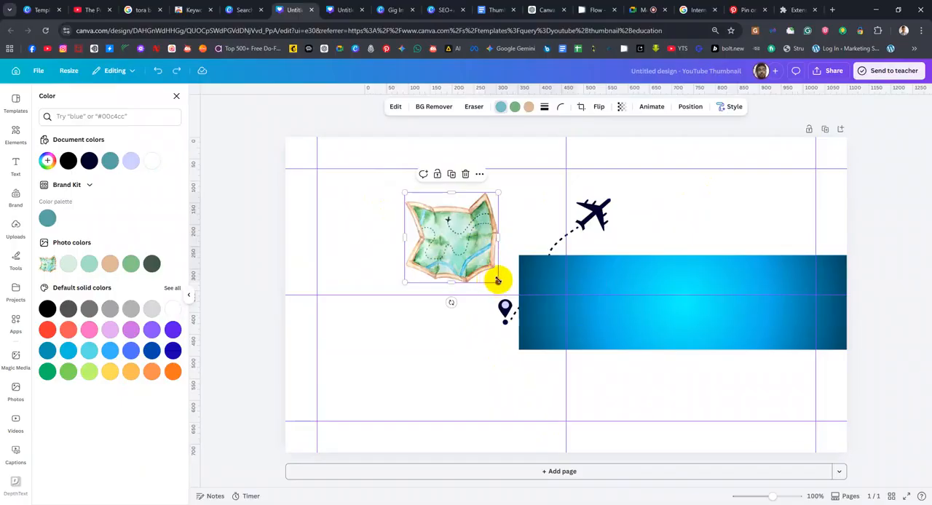
Enlarge the map proportionally from its lower-right corner, and undo the trial widening from its right side
drag(498, 281, 622, 441)
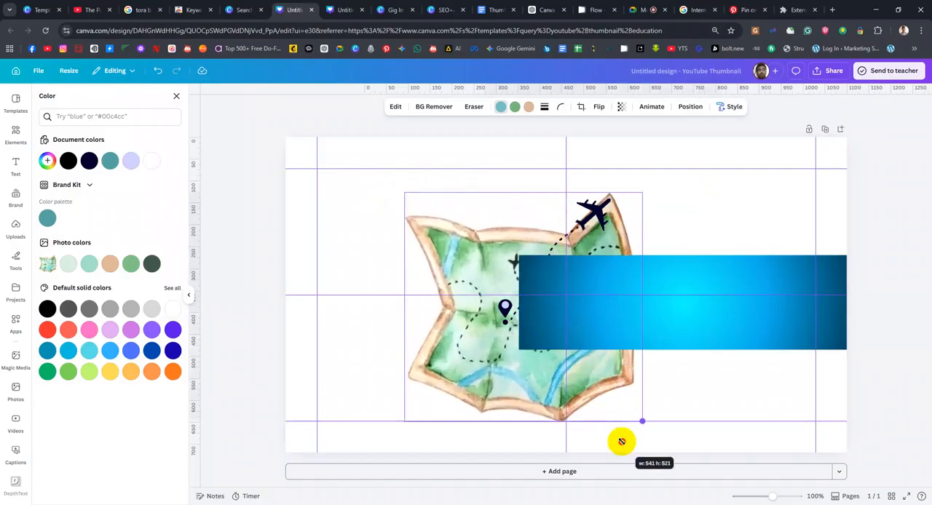
drag(621, 441, 564, 352)
drag(577, 269, 602, 241)
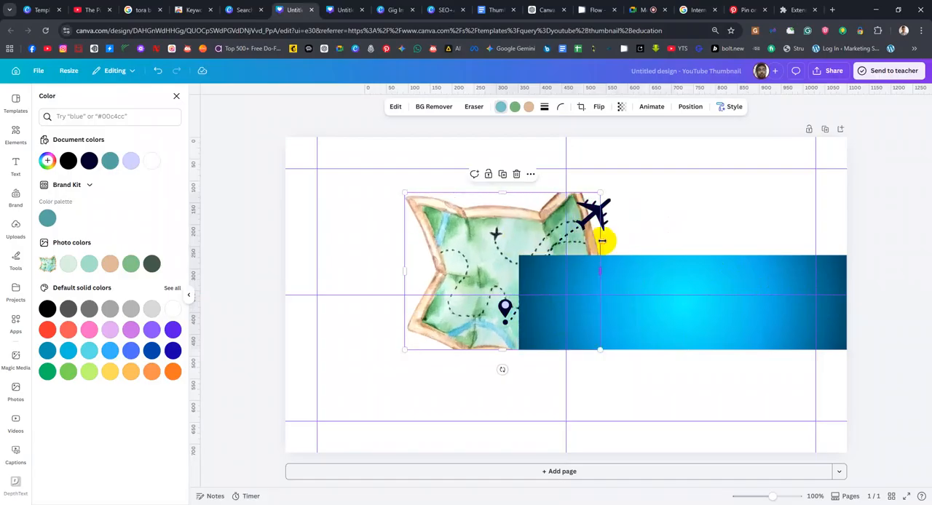
key(ctrl+z)
Place the enlarged map in the page's upper-left area and shift the gradient rectangle towards the right edge
drag(444, 250, 373, 227)
click(690, 276)
drag(603, 286, 763, 289)
Try moving the map down and resizing it from its upper-left corner, and undo these changes
click(468, 242)
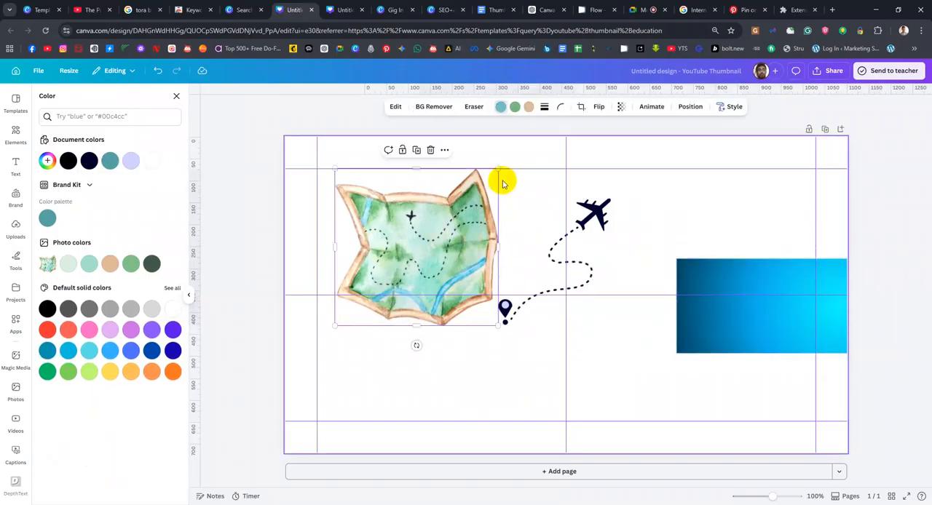
drag(448, 212, 466, 259)
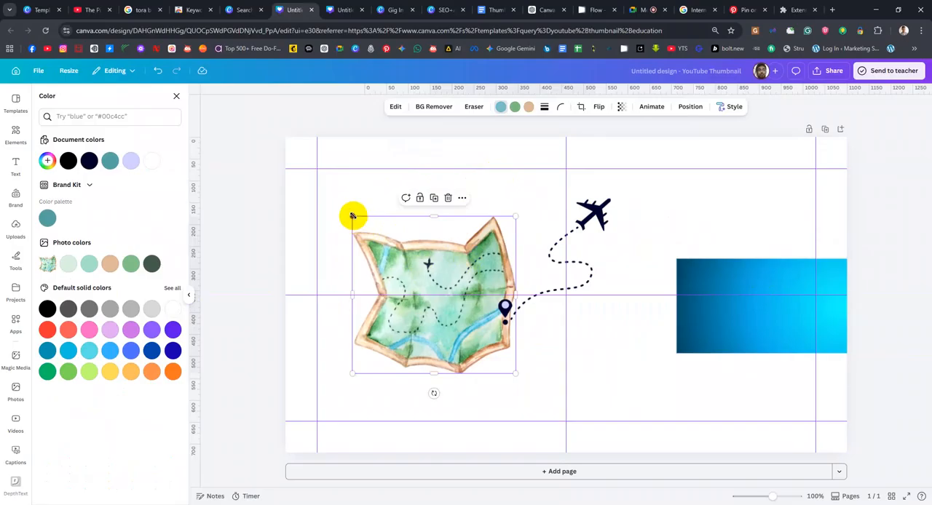
drag(352, 216, 341, 185)
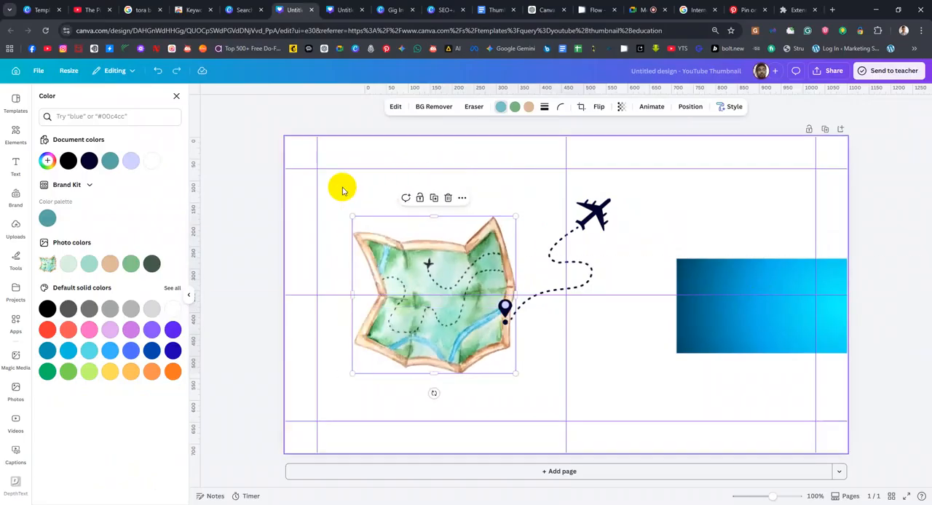
key(ctrl+z)
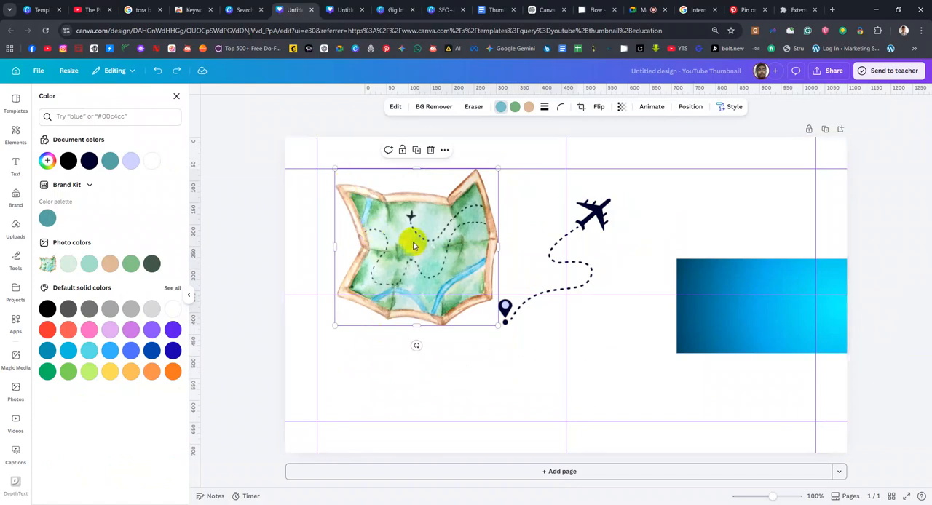
Move the gradient rectangle back over the page's centre and enlarge it until it covers nearly the whole page
drag(717, 283, 437, 283)
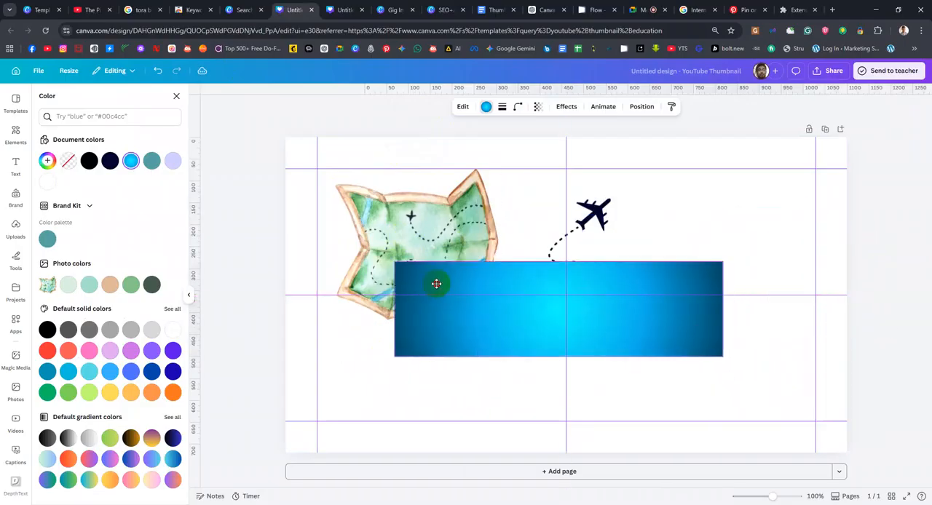
click(453, 242)
drag(672, 329, 641, 310)
double_click(603, 267)
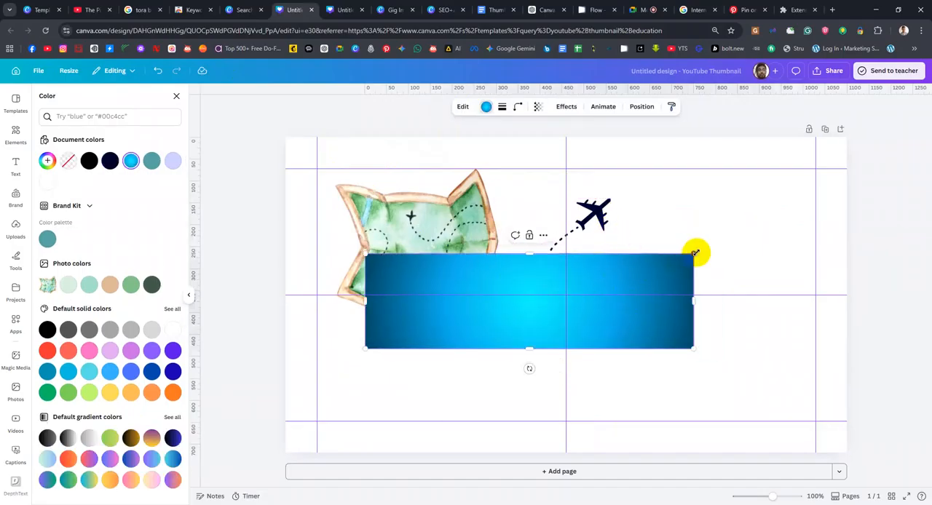
drag(695, 253, 807, 136)
drag(609, 266, 638, 257)
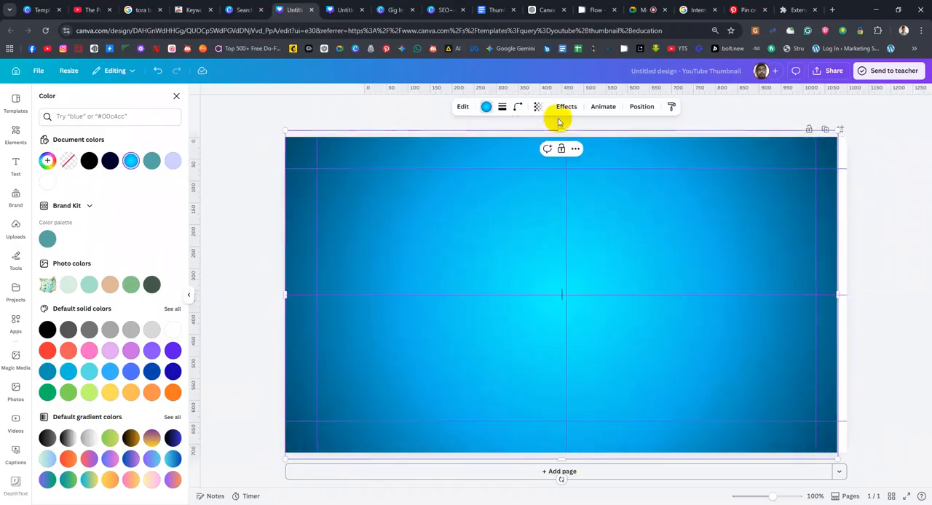
Fit the gradient rectangle exactly to the page's top, bottom and right edges
drag(564, 129, 565, 136)
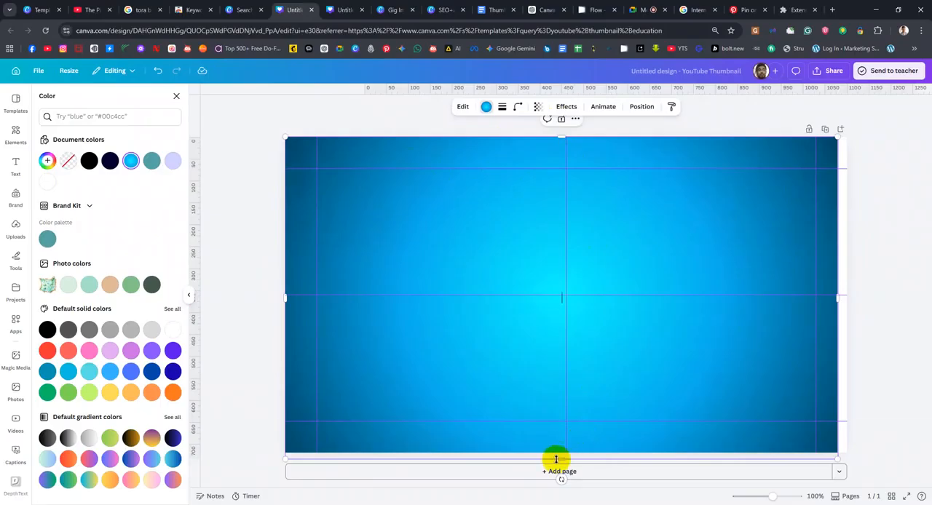
drag(560, 460, 562, 452)
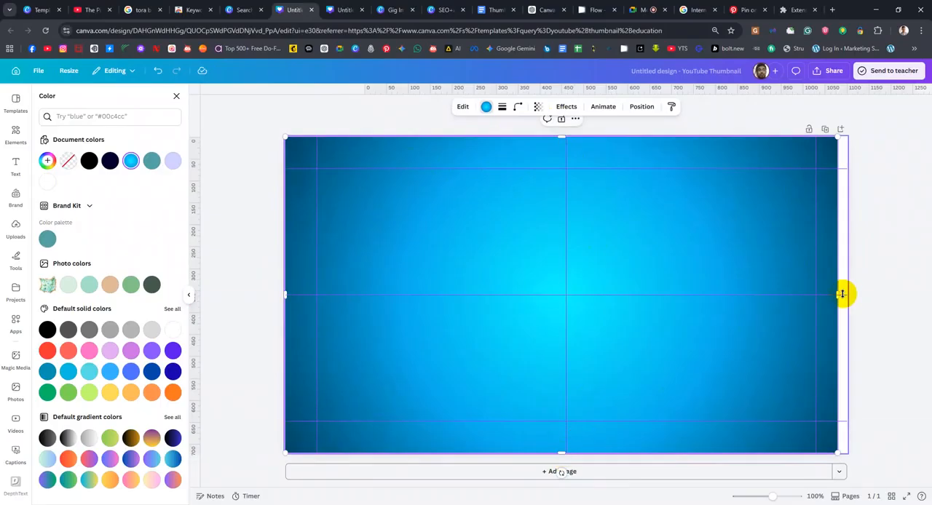
drag(838, 296, 848, 297)
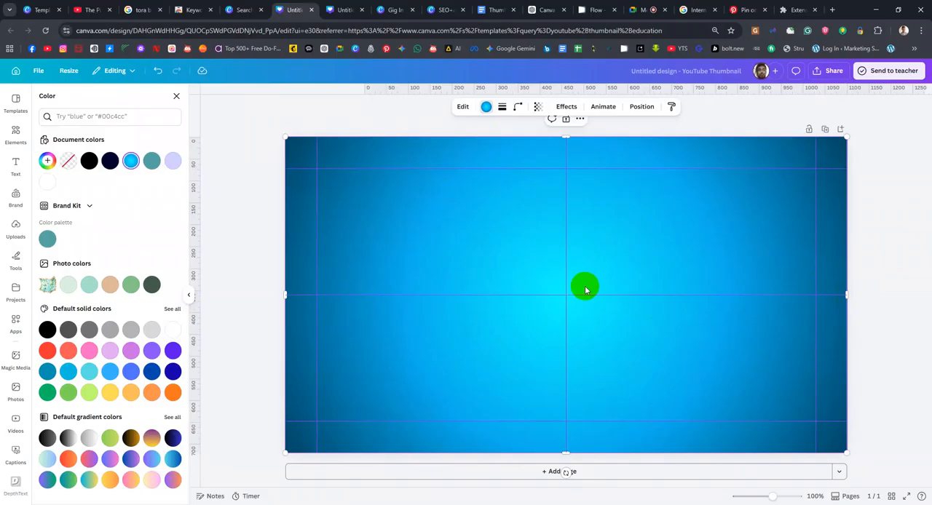
Show the layer order and send the gradient rectangle to the back, behind the map and airplane route
click(641, 106)
click(148, 119)
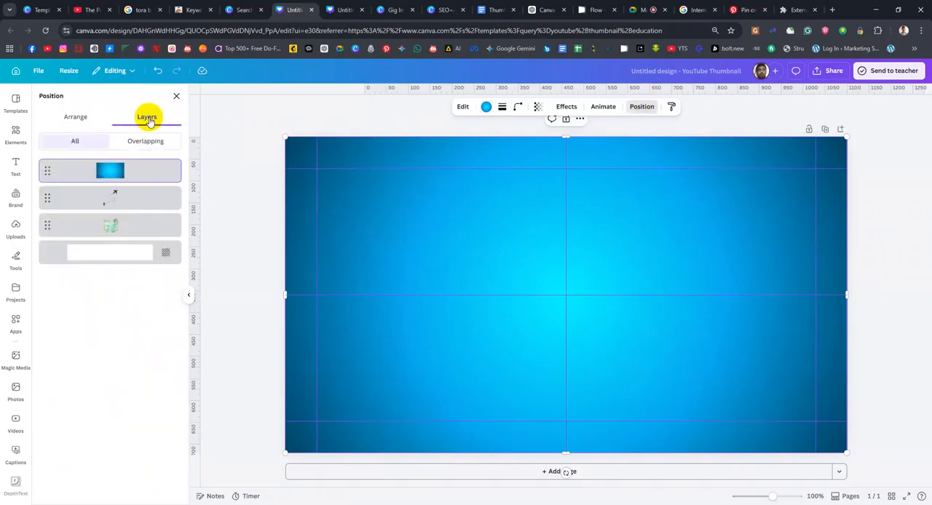
click(88, 117)
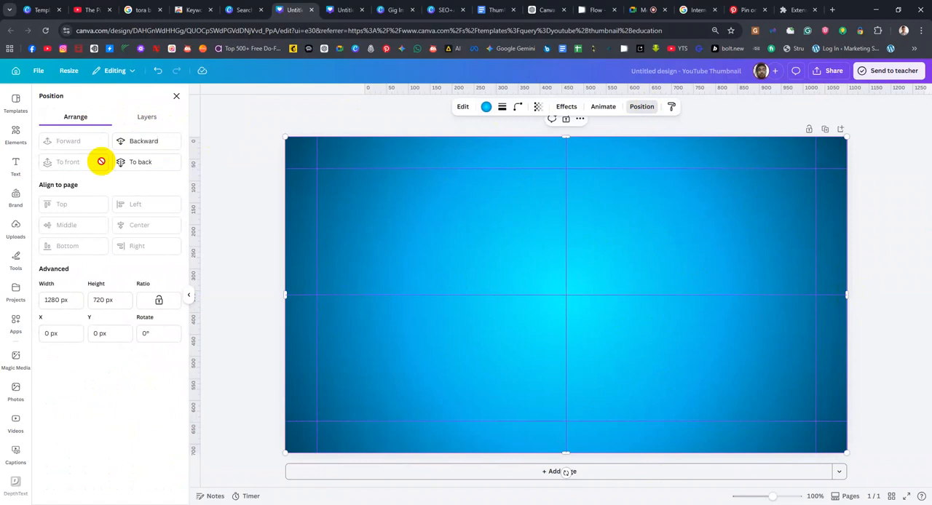
click(135, 143)
click(136, 160)
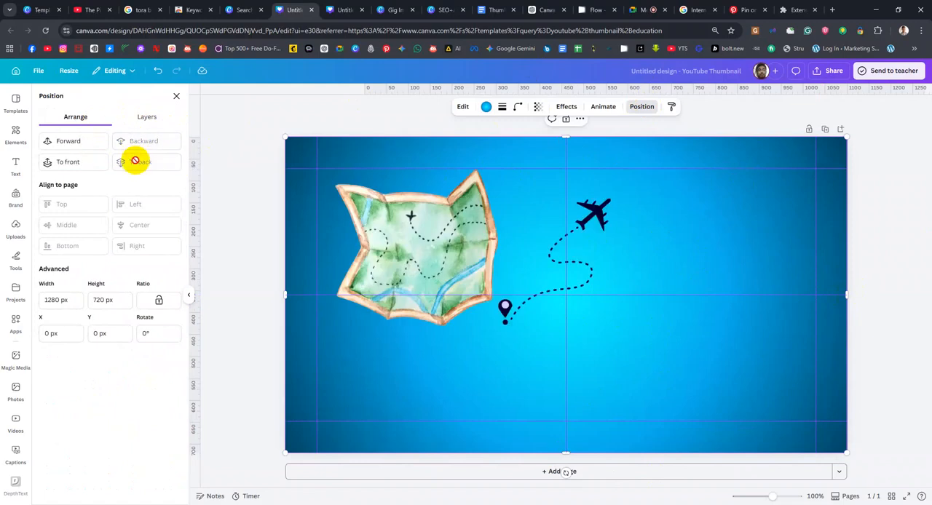
Show the page's layer list and move the map to the lower-right part of the page
click(143, 118)
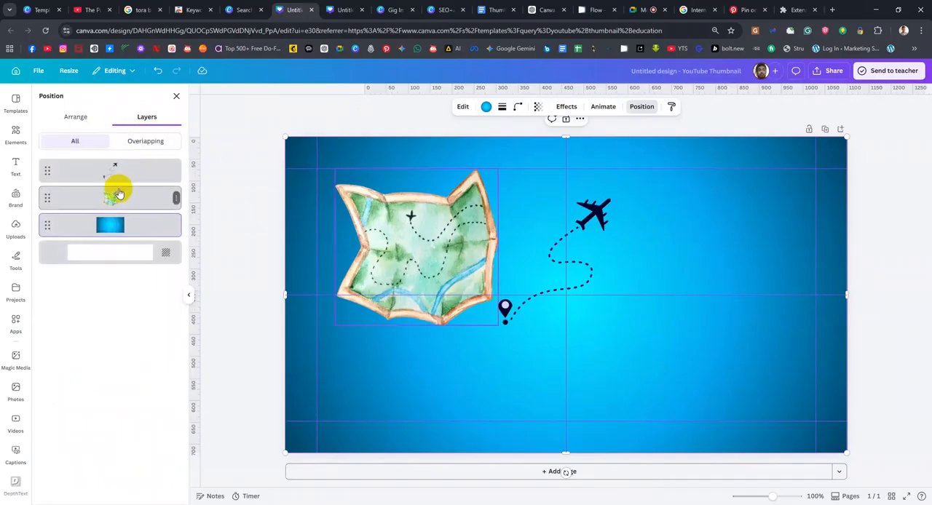
mouse_move(126, 201)
mouse_down()
mouse_move(129, 159)
mouse_move(124, 195)
mouse_up()
mouse_move(117, 229)
mouse_down()
mouse_move(126, 173)
mouse_move(127, 237)
mouse_up()
click(120, 198)
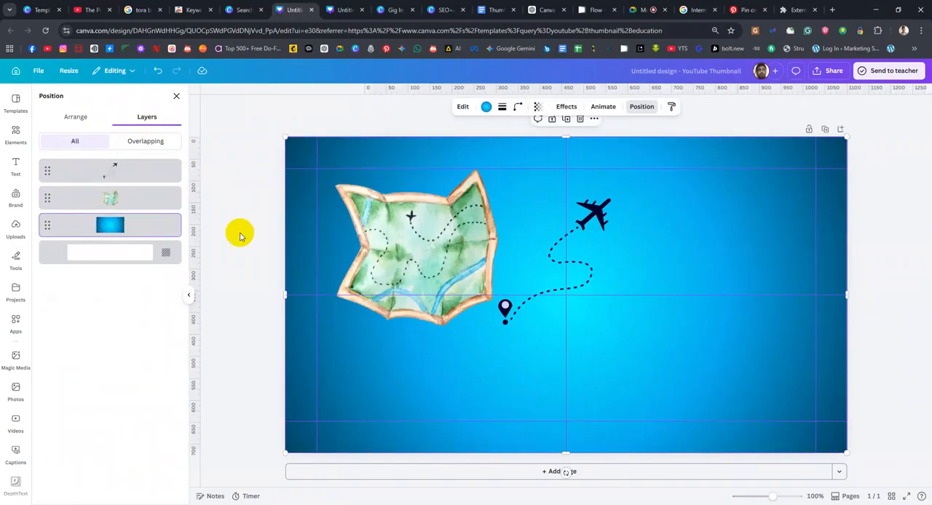
click(445, 271)
drag(445, 271, 677, 353)
Recolour the inner dot of the airplane route's location pin to the blue #0A0AFF
click(601, 212)
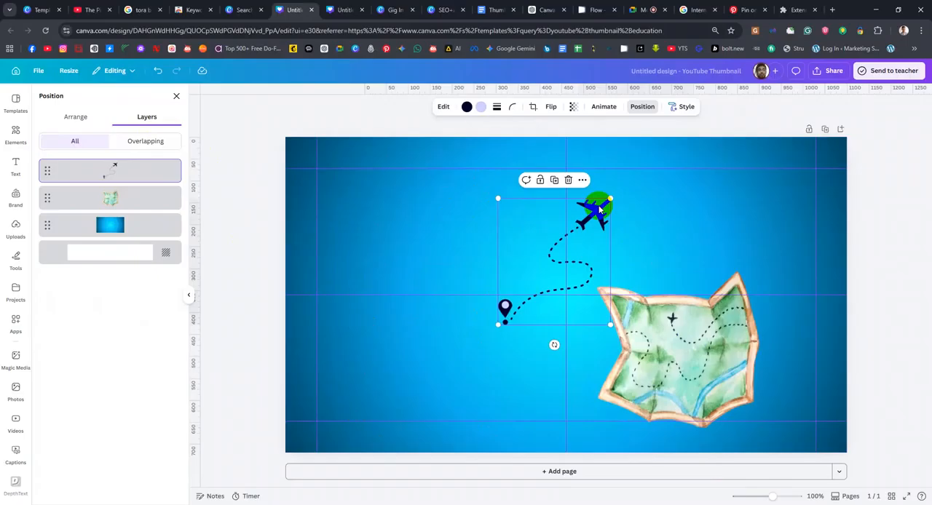
click(481, 108)
click(88, 160)
click(47, 161)
drag(87, 218, 167, 172)
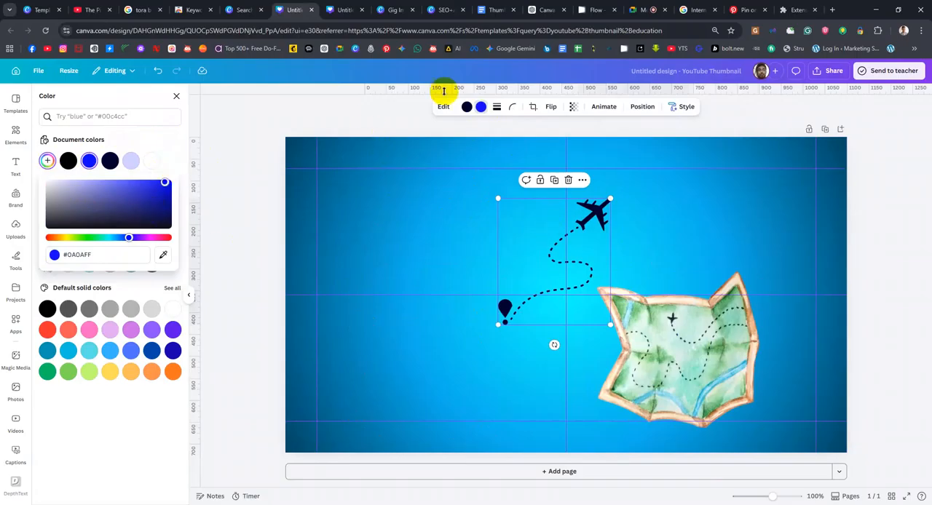
Recolour the airplane, dashed route and pin outline to a light violet-blue
click(467, 106)
click(47, 160)
drag(68, 187, 108, 182)
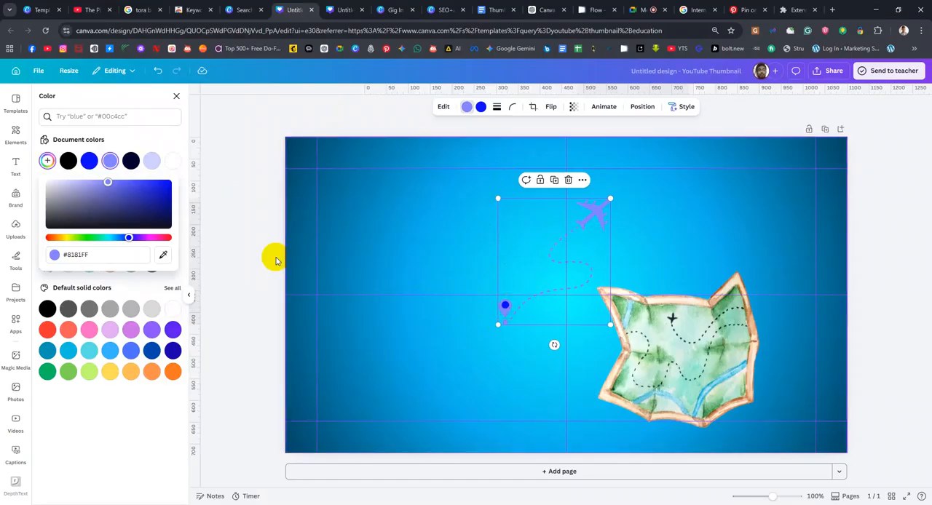
click(169, 133)
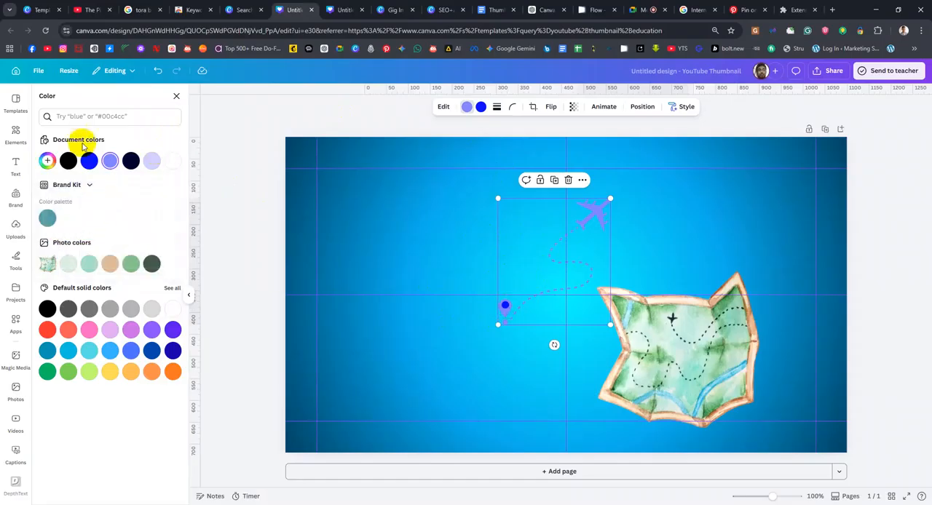
Search the elements library for "Travel" and refine the search to "Travel tickets"
click(15, 132)
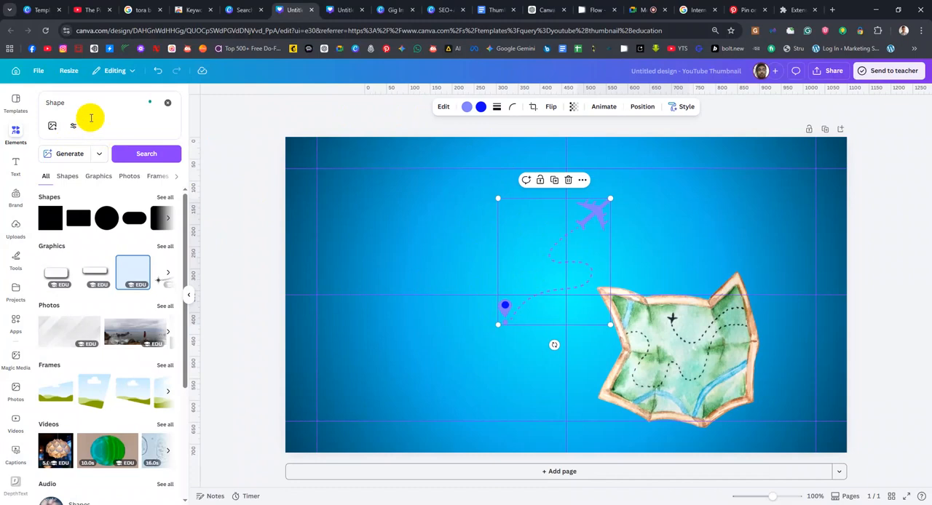
click(95, 107)
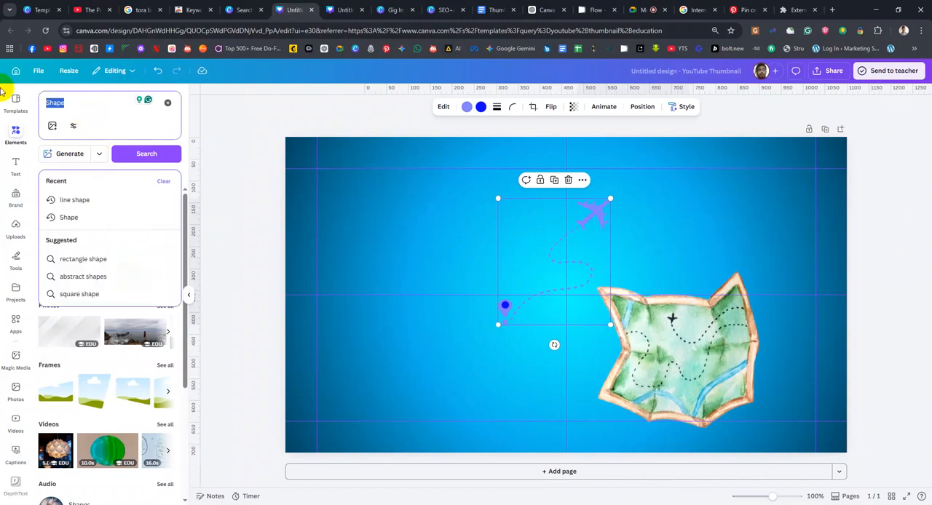
text(Tra)
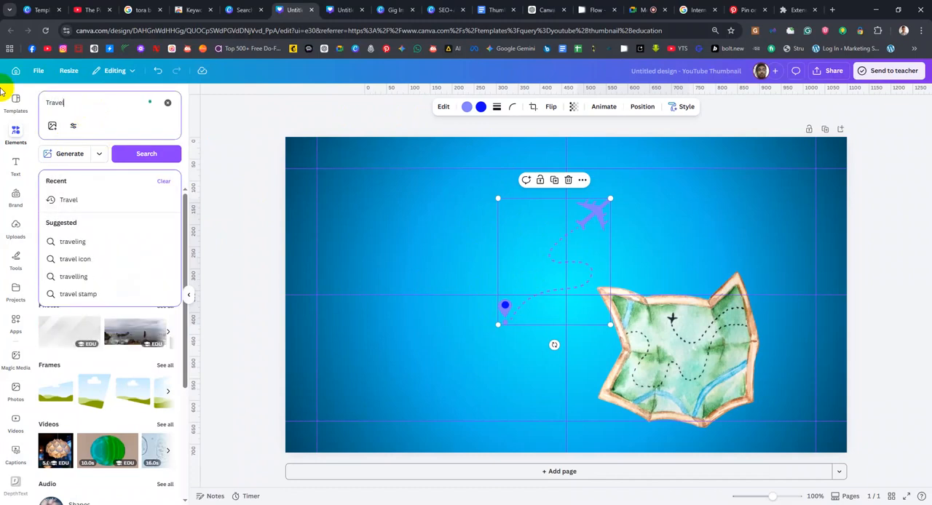
text(vel)
key(Return)
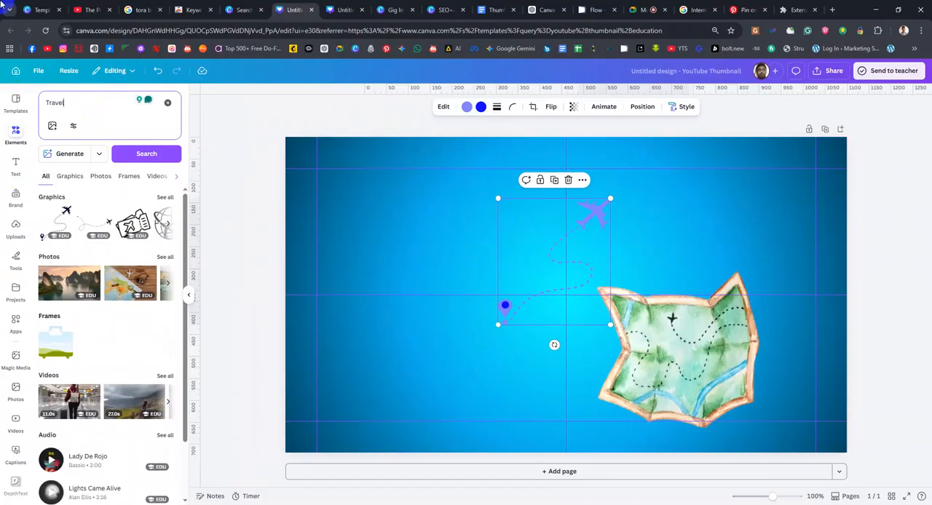
click(72, 104)
text(tim)
text(kets)
key(Return)
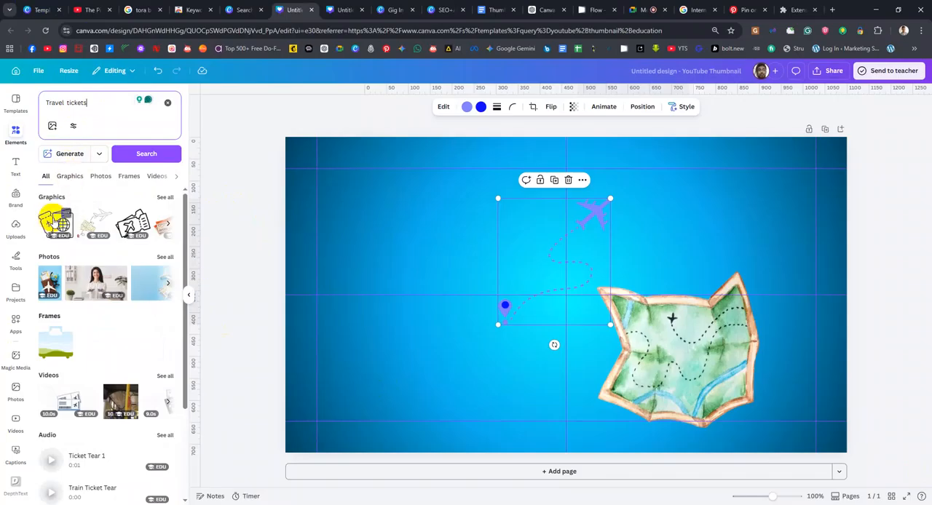
Place the passport-and-tickets graphic in the page's lower-left area and the recommended signpost graphic centred at the page's bottom edge
click(54, 218)
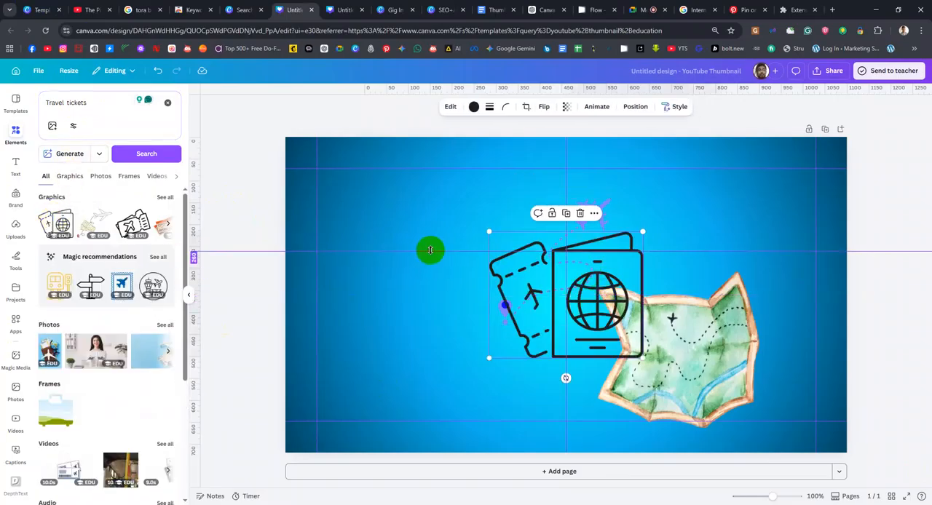
drag(530, 337, 376, 395)
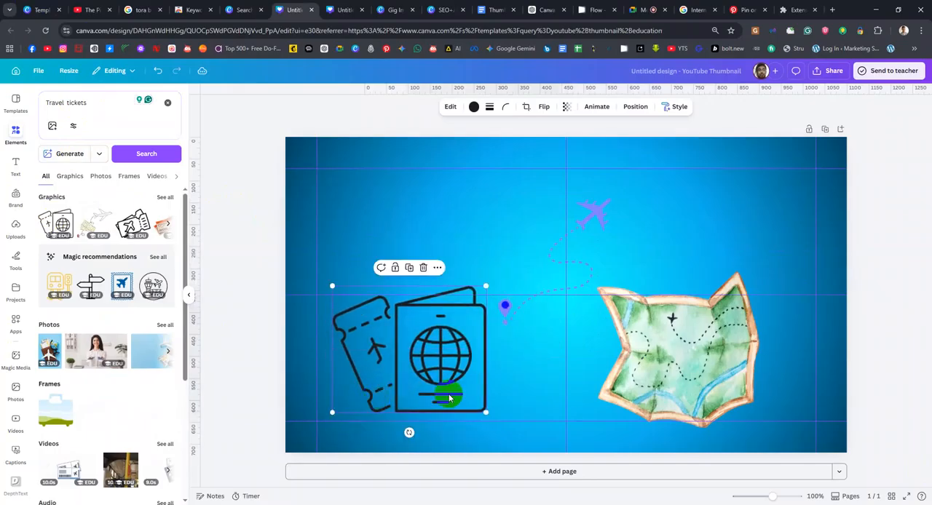
drag(95, 284, 517, 222)
drag(569, 337, 575, 438)
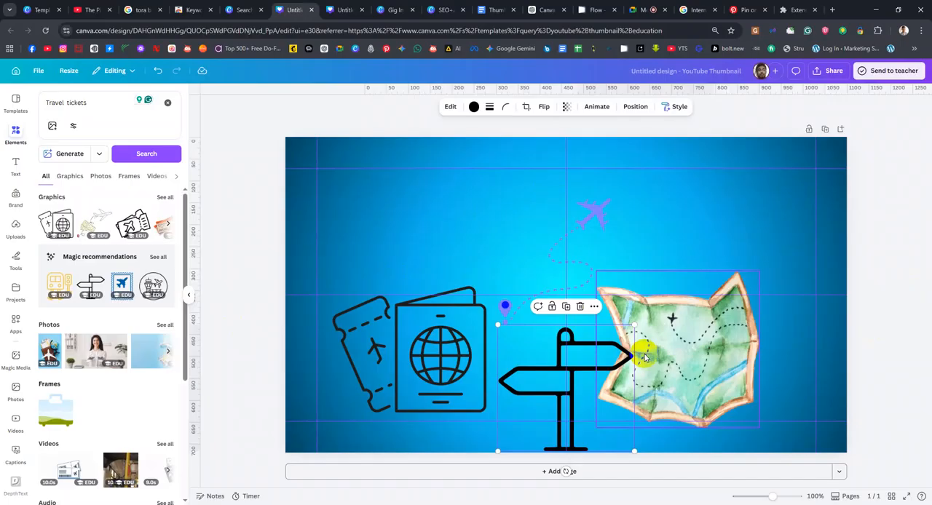
Delete the passport-and-tickets graphic, the map and the airplane route from the page
click(426, 331)
key(Delete)
click(701, 316)
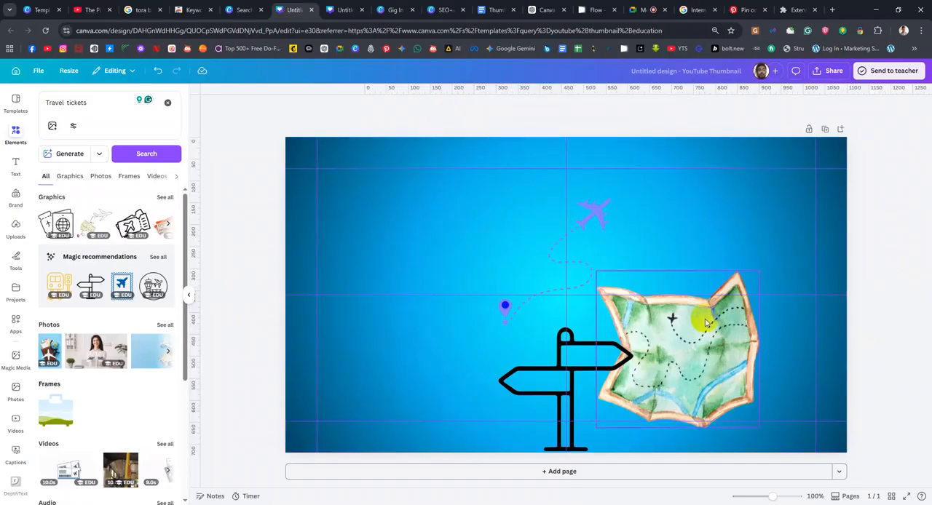
key(Delete)
click(596, 206)
key(Delete)
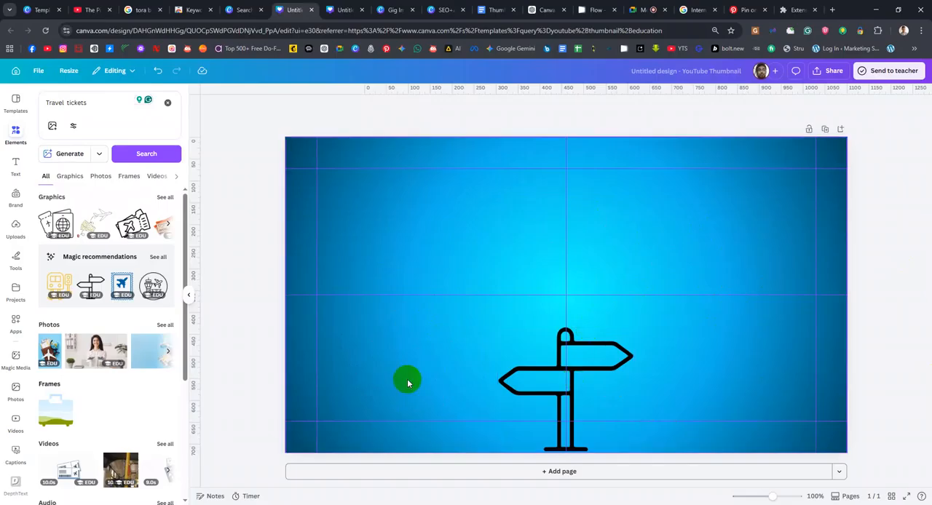
Search the elements for "Bacgground" and browse the graphics results for background designs
click(500, 228)
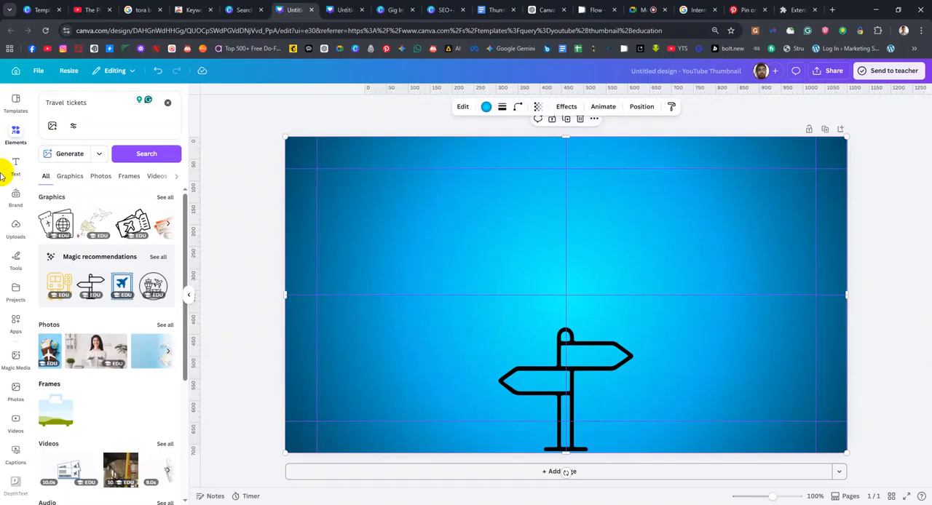
click(104, 103)
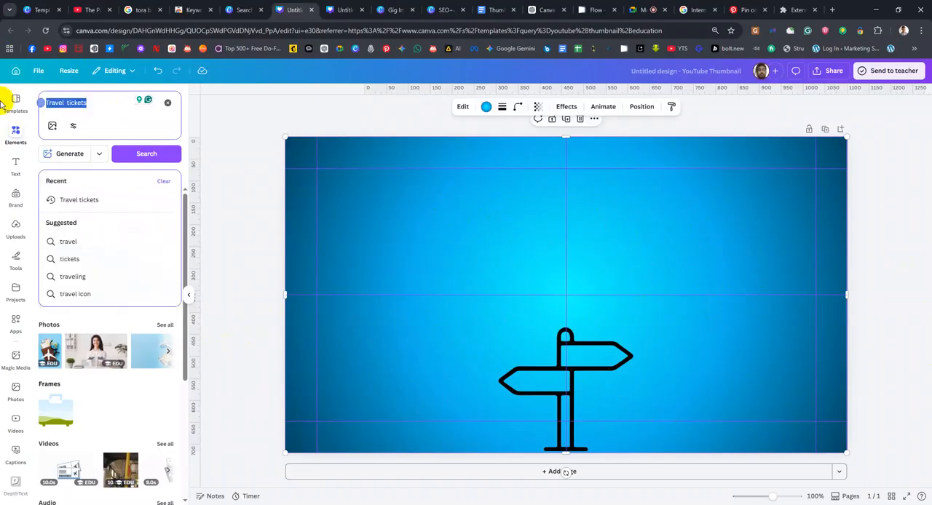
text(Bacggrou)
key(Return)
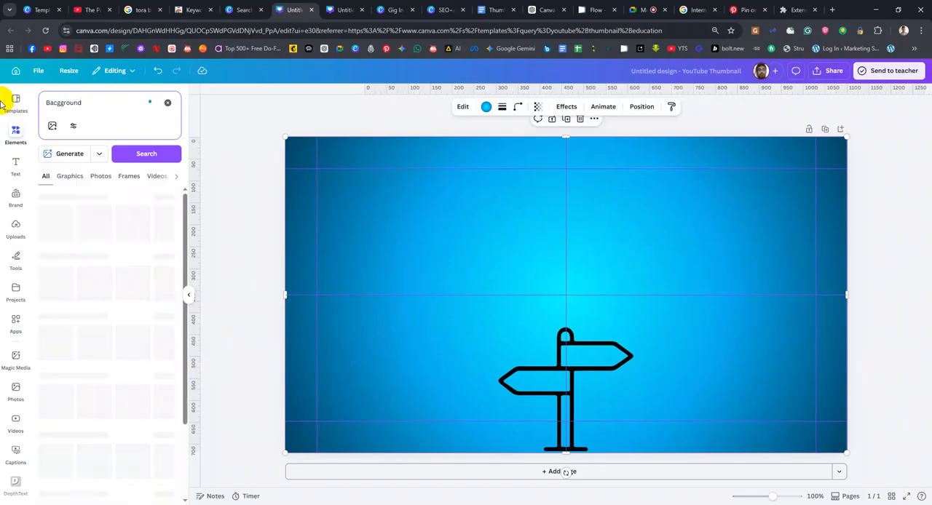
click(63, 180)
scroll(102, 291, down, 2)
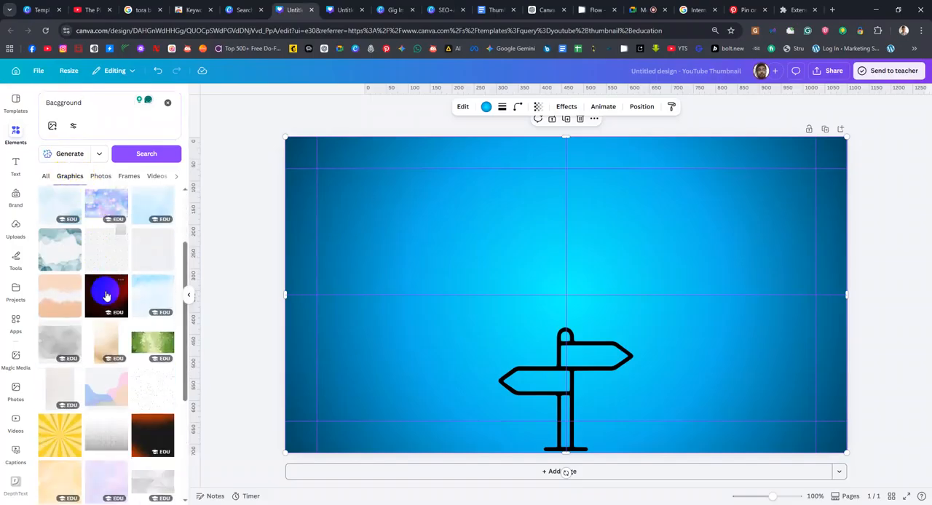
scroll(139, 337, down, 3)
scroll(139, 337, up, 5)
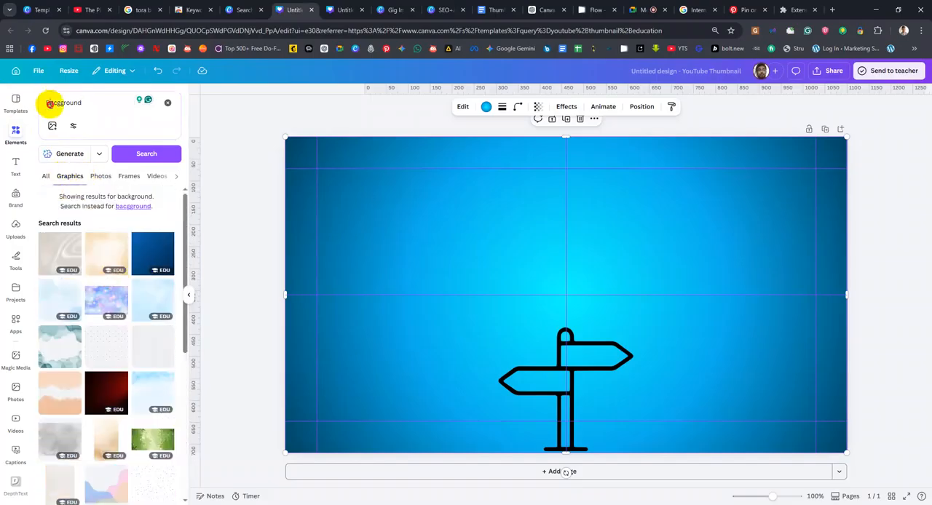
Change the search to "sparkle green background" and add the dark green sparkle photo to the page
click(49, 103)
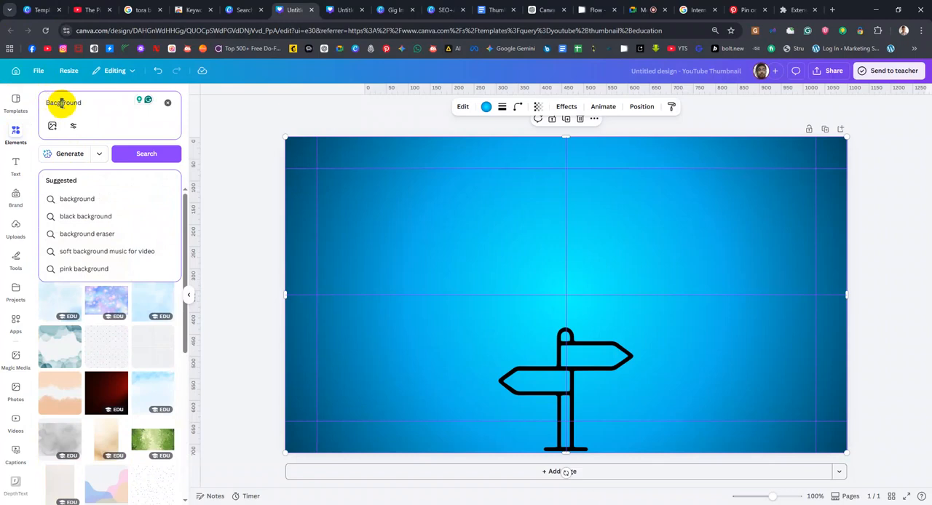
text(k)
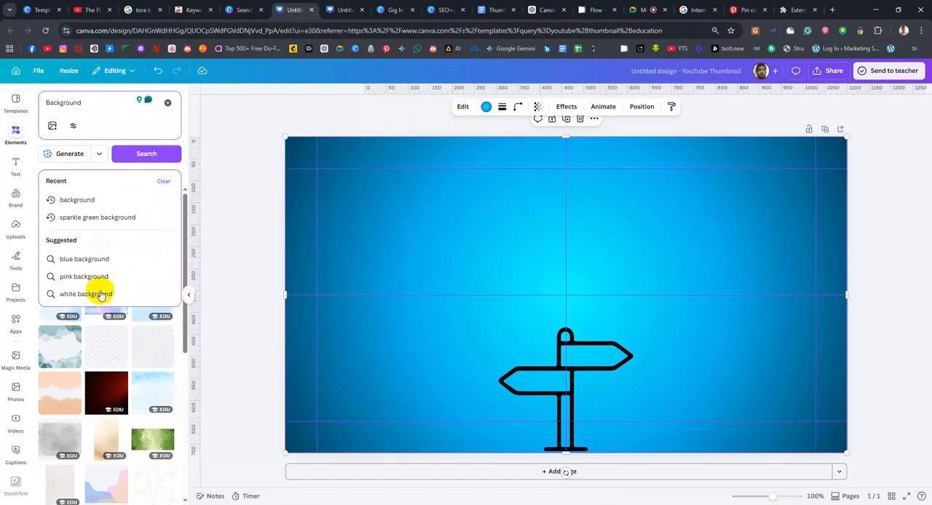
click(119, 216)
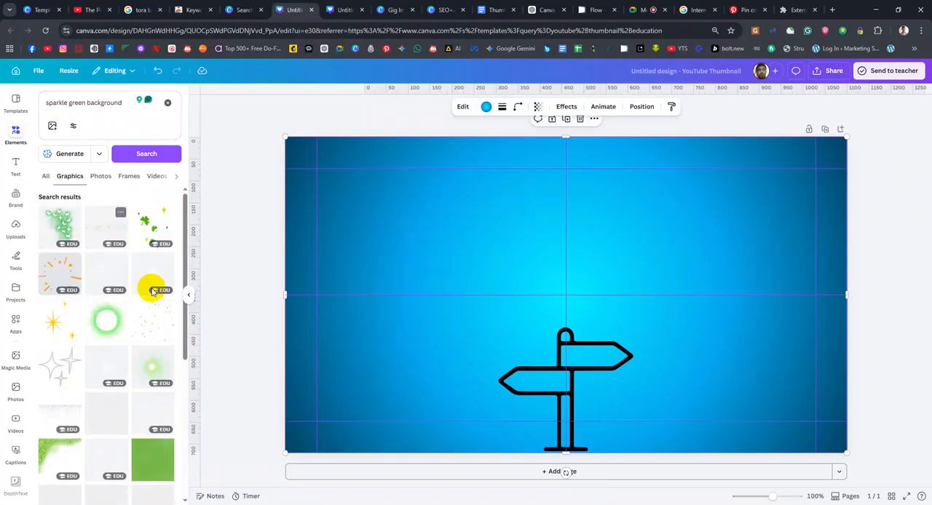
click(47, 179)
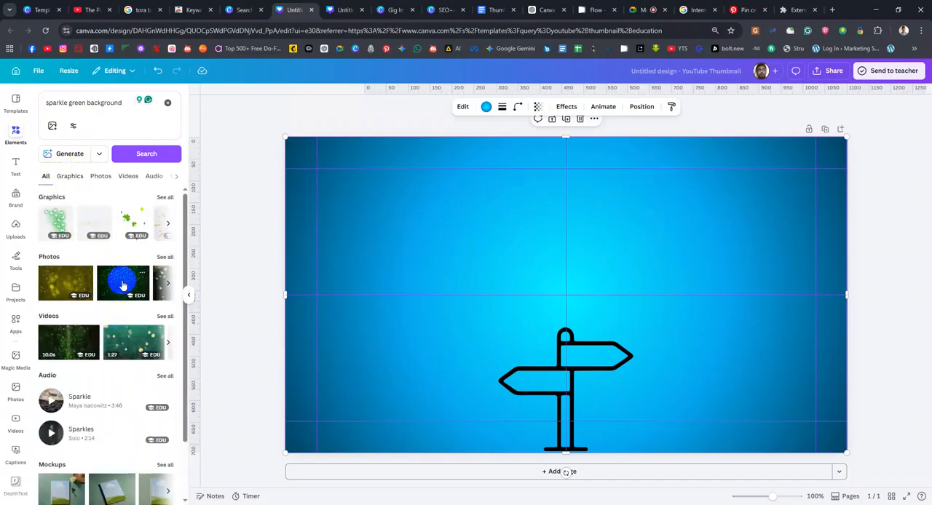
click(123, 285)
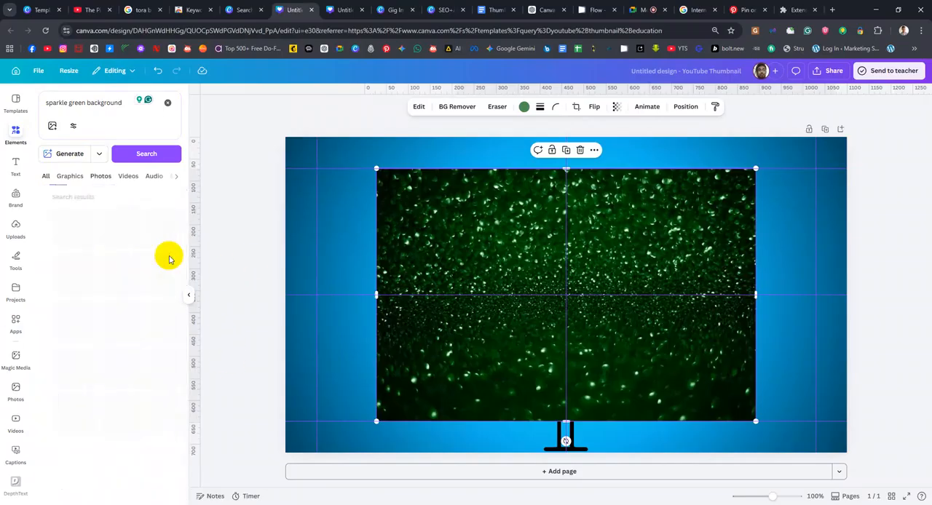
Browse only the photo results for "sparkle green background"
click(100, 175)
scroll(83, 270, down, 5)
scroll(87, 274, down, 6)
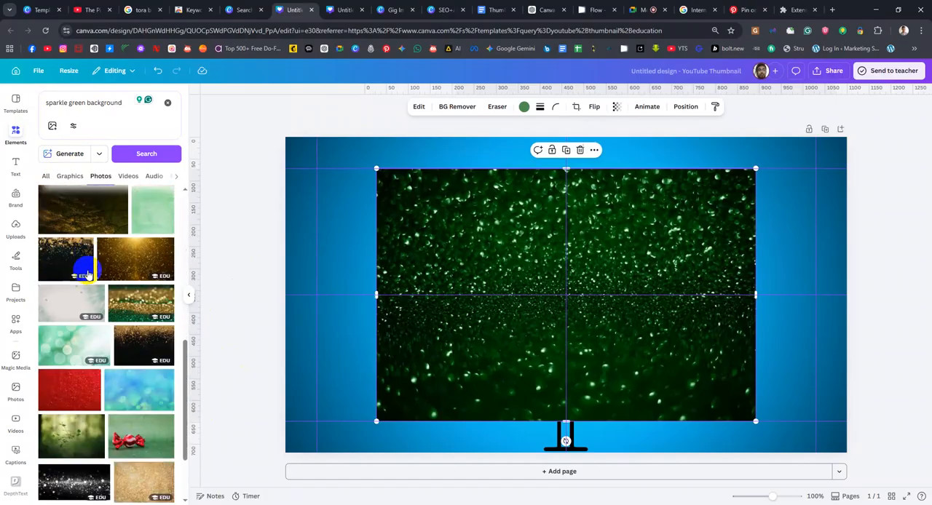
scroll(87, 273, up, 4)
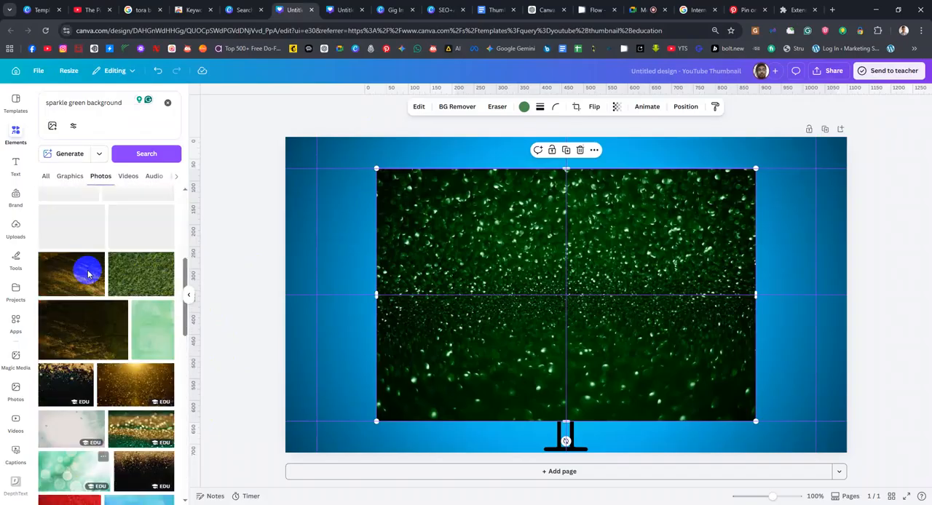
Change the photo search to "bule green background" and look through the results
double_click(64, 103)
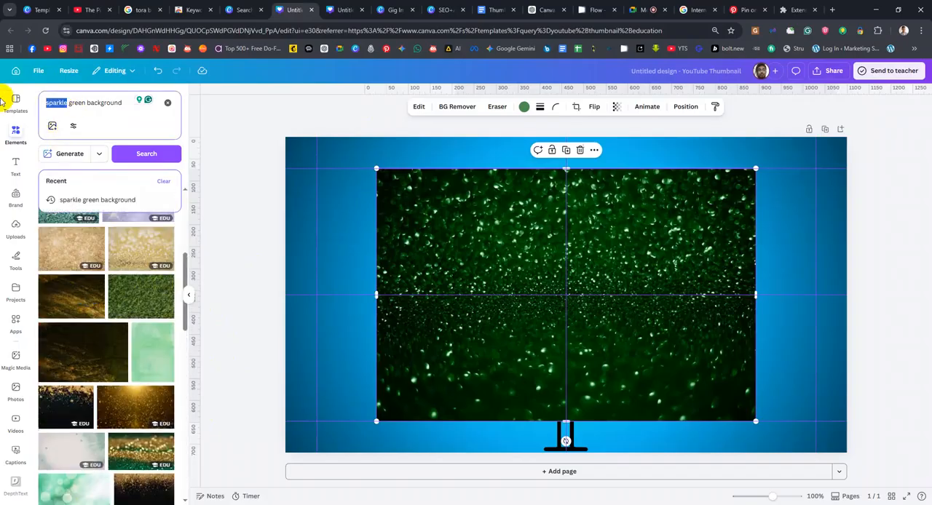
text(bl)
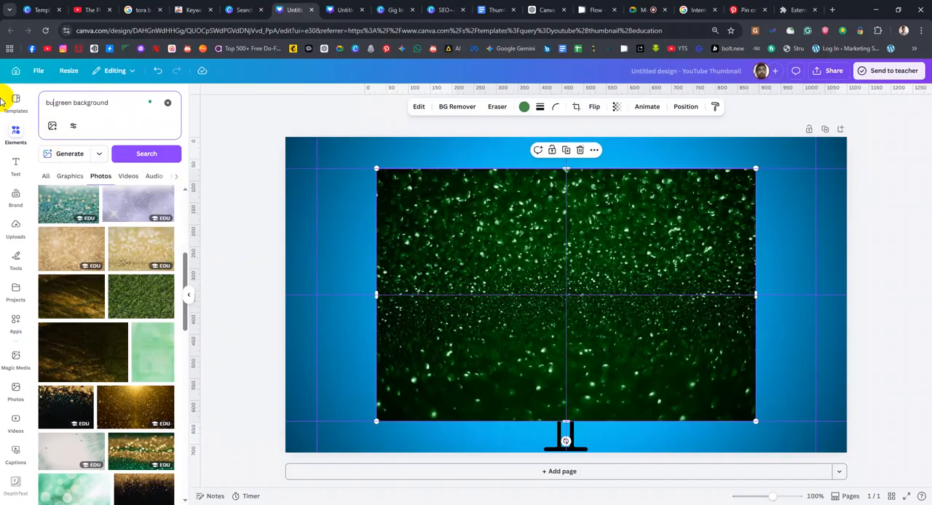
key(Return)
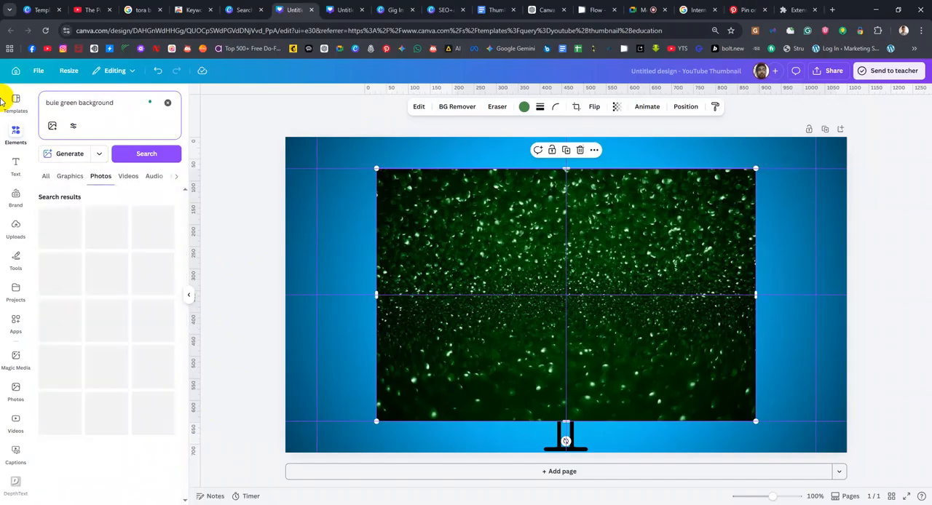
scroll(106, 356, down, 10)
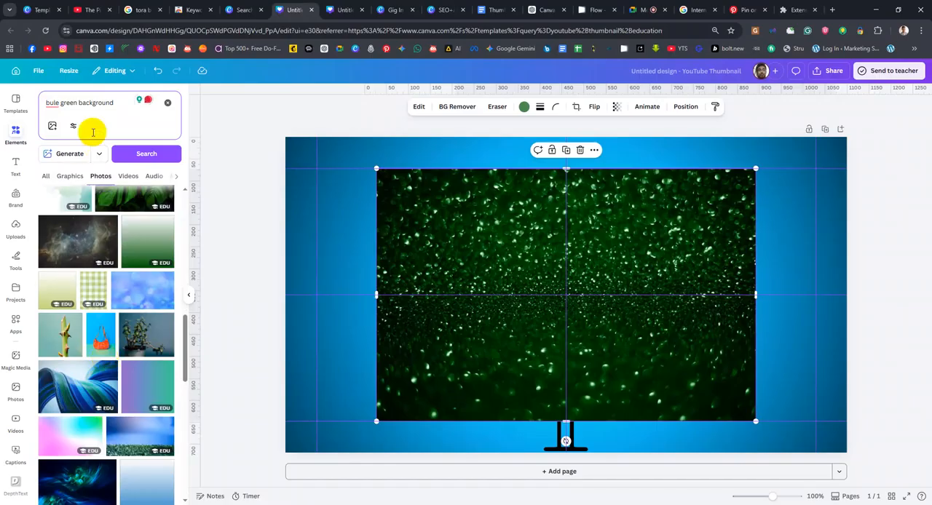
Look further through the "bule green background" photos and delete the dark green sparkle photo from the page
click(99, 153)
click(97, 152)
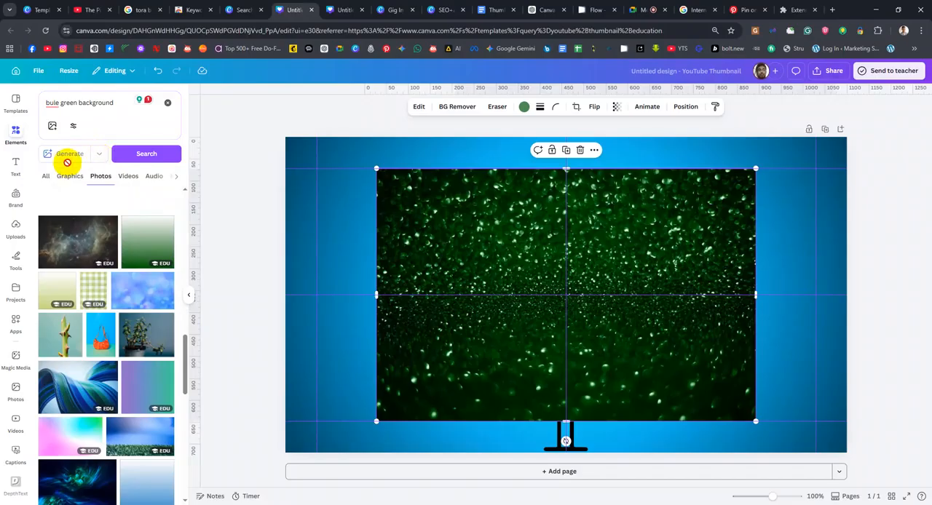
scroll(125, 260, down, 10)
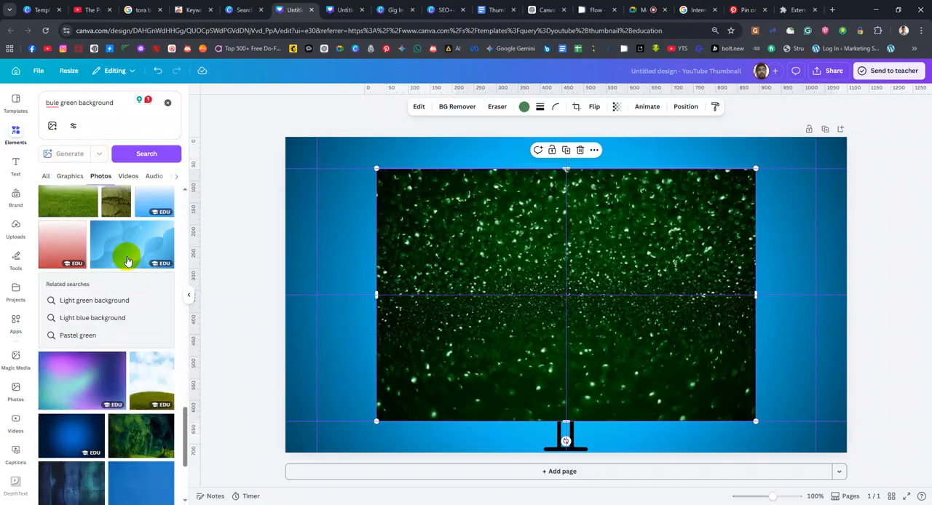
scroll(126, 260, down, 1)
drag(622, 264, 592, 243)
key(Delete)
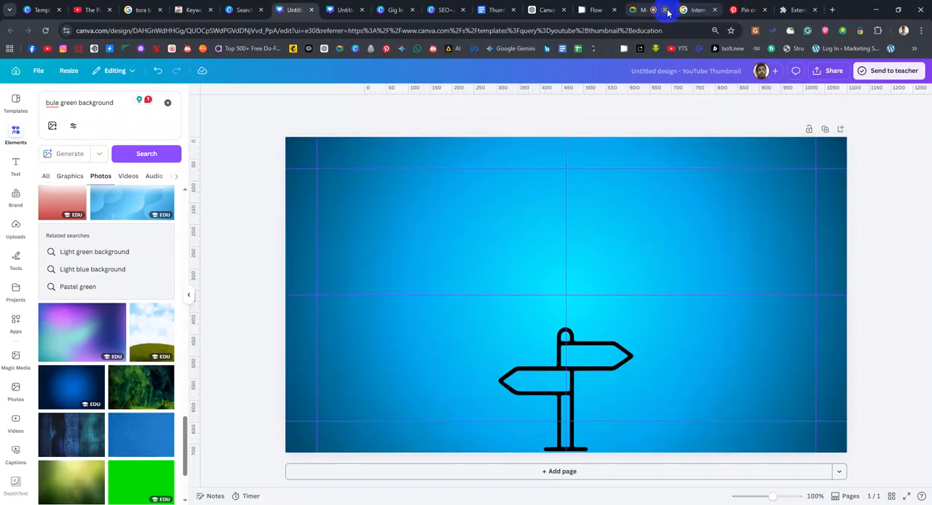
Switch to Pinterest, search for "money making youtube thumbnails" and open the "Make Money Using Shopify App" pin
click(752, 10)
scroll(572, 200, up, 5)
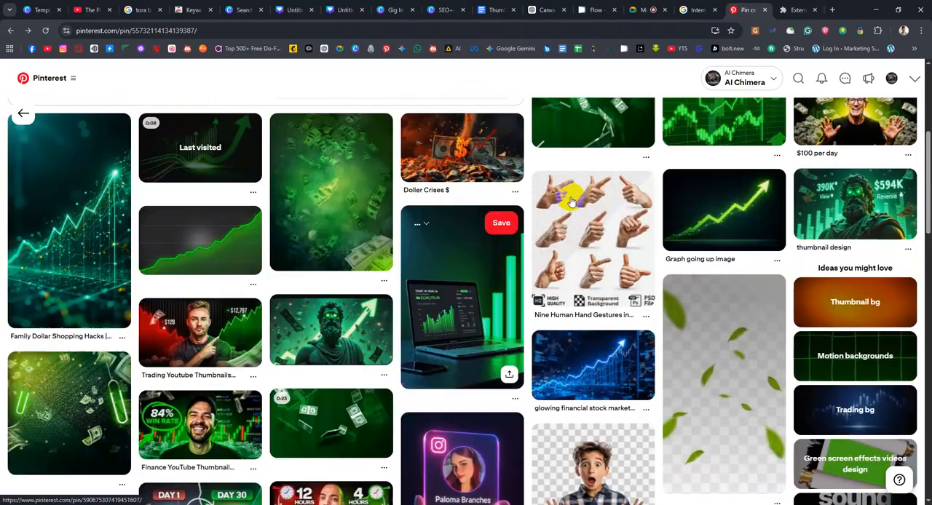
scroll(569, 204, up, 1)
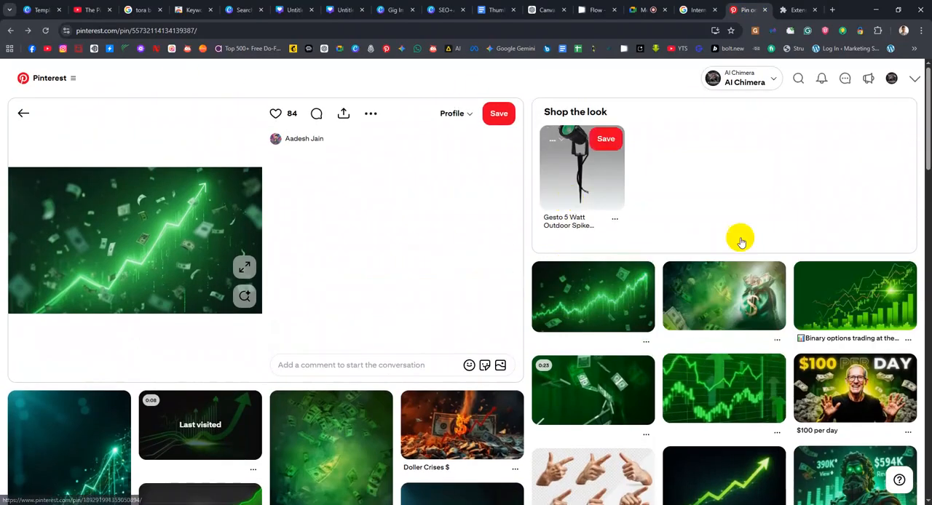
click(799, 79)
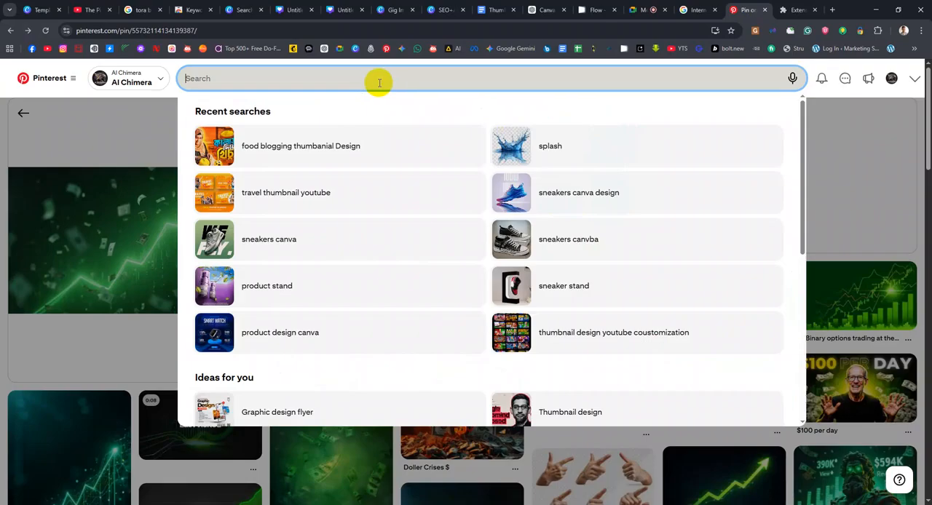
text(Maki)
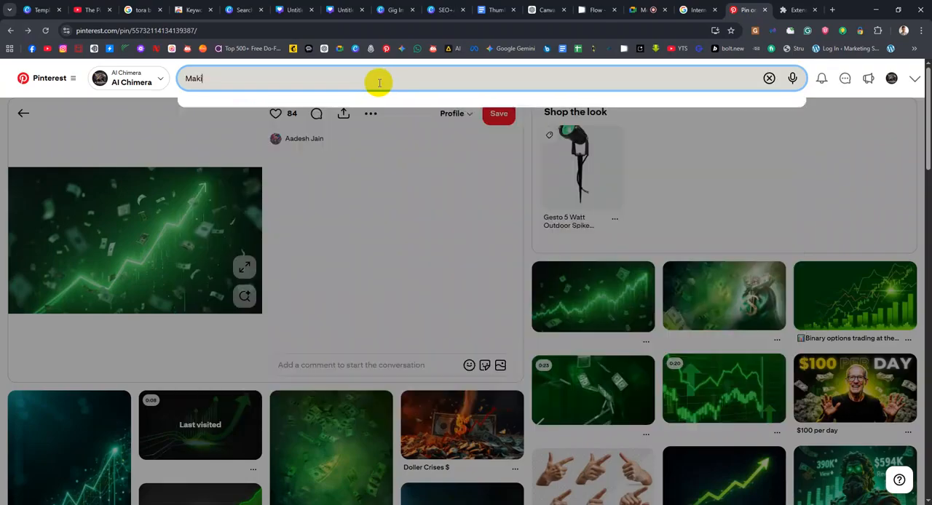
text(ng Money )
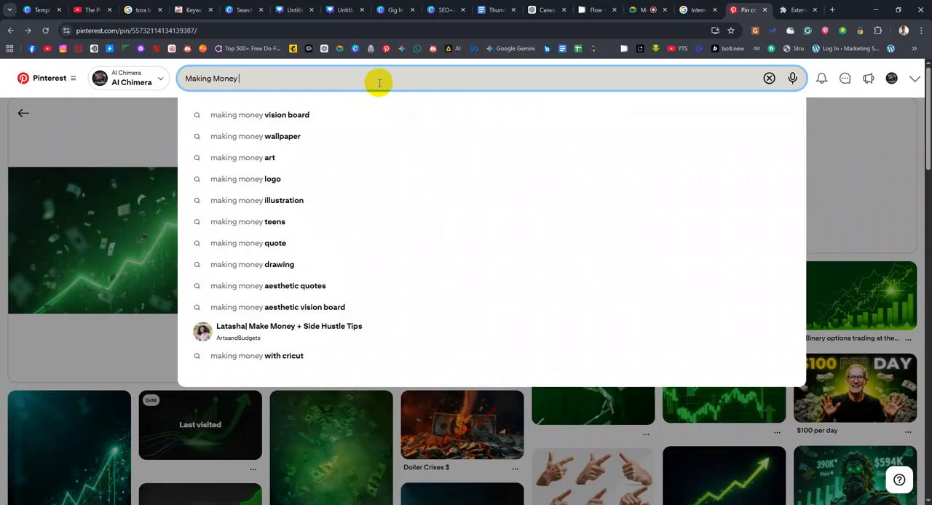
text(Thumbnaui)
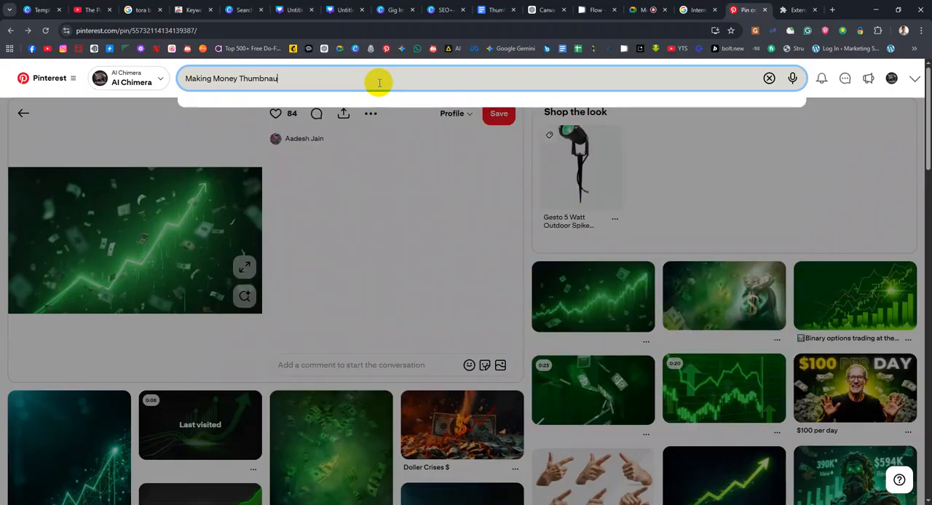
key(BackSpace)
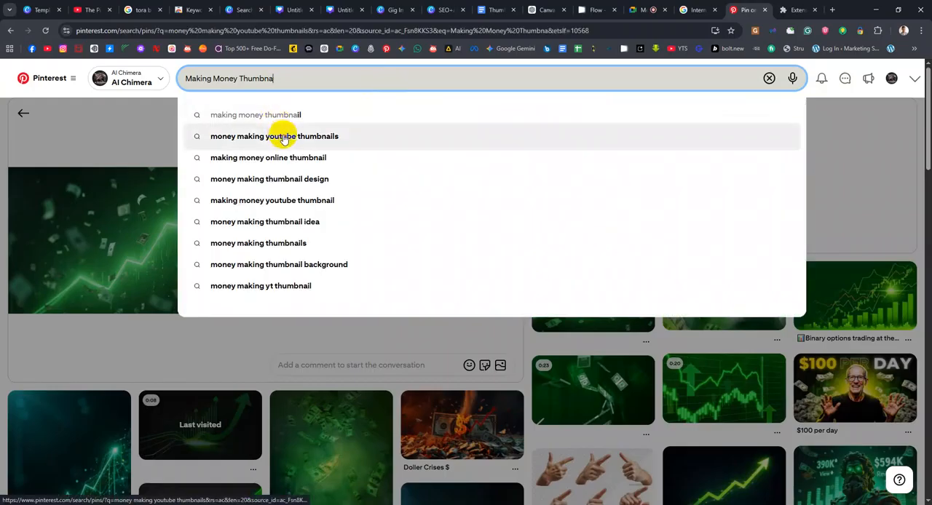
click(278, 136)
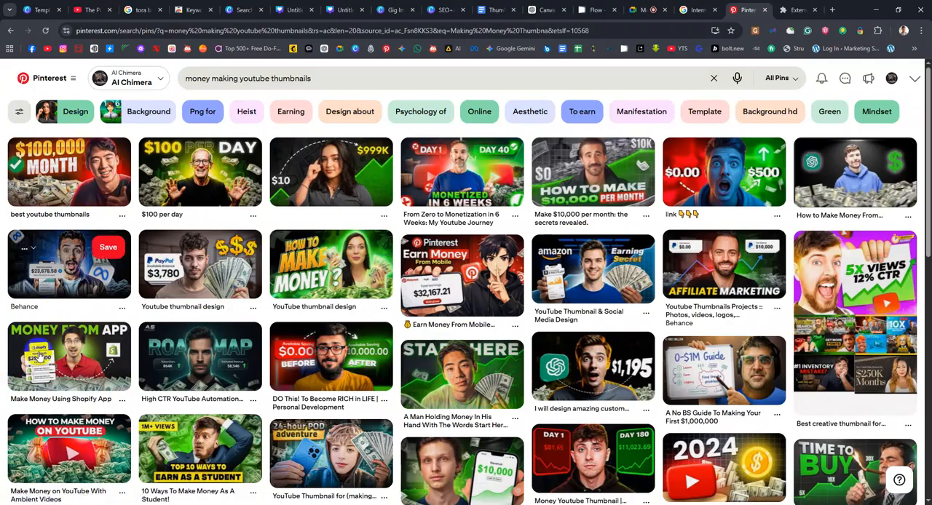
click(69, 358)
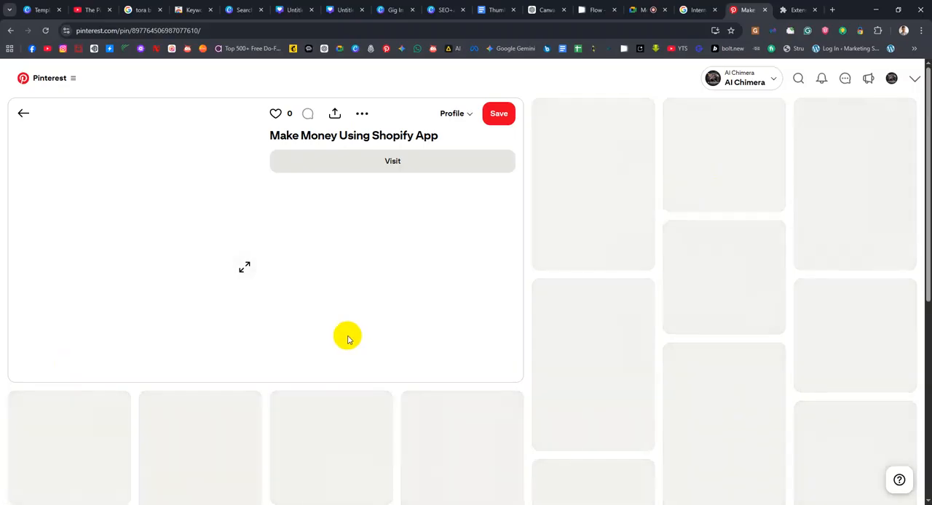
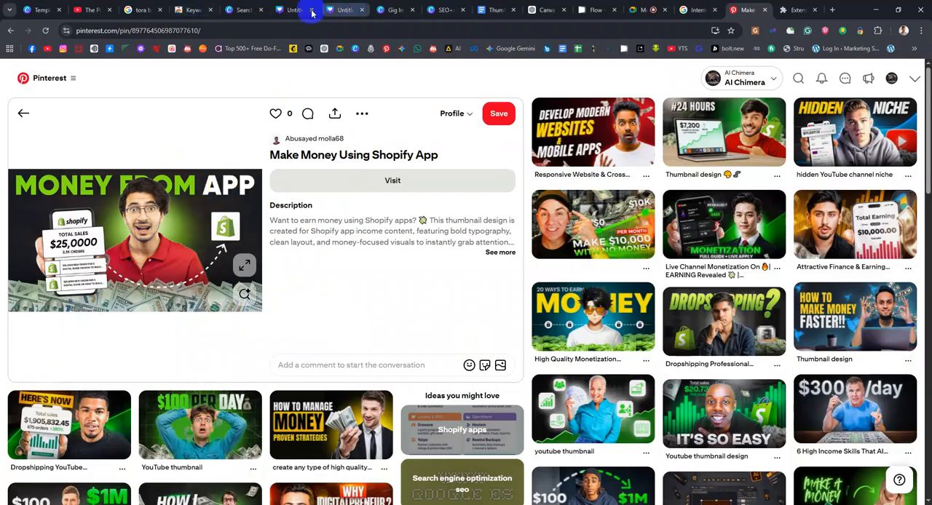
Switch to the Canva YouTube thumbnail design and delete the blue background and the black signpost graphic from the page
click(290, 11)
click(514, 255)
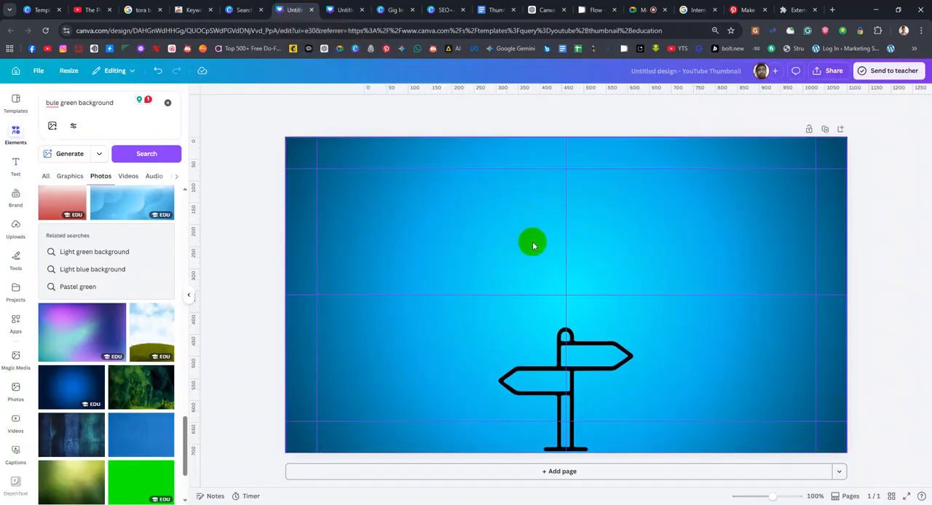
click(608, 326)
key(Delete)
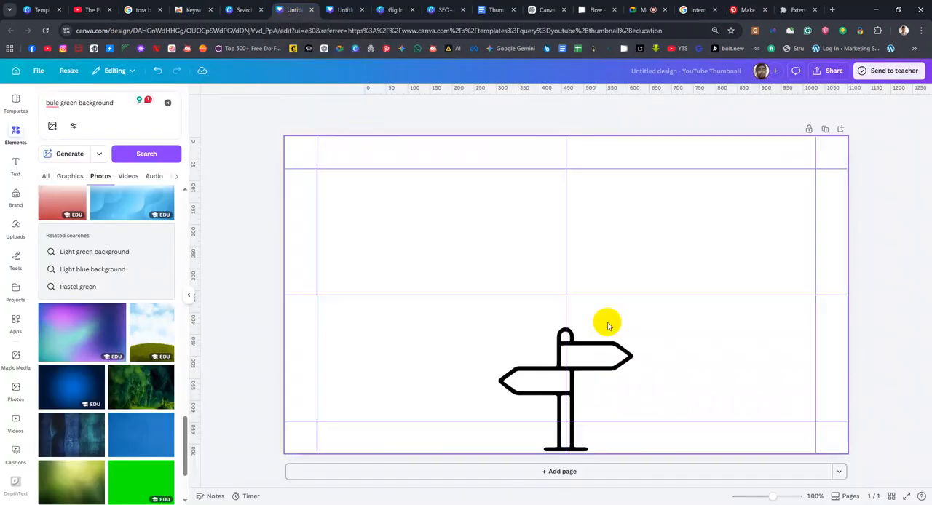
click(590, 337)
key(Delete)
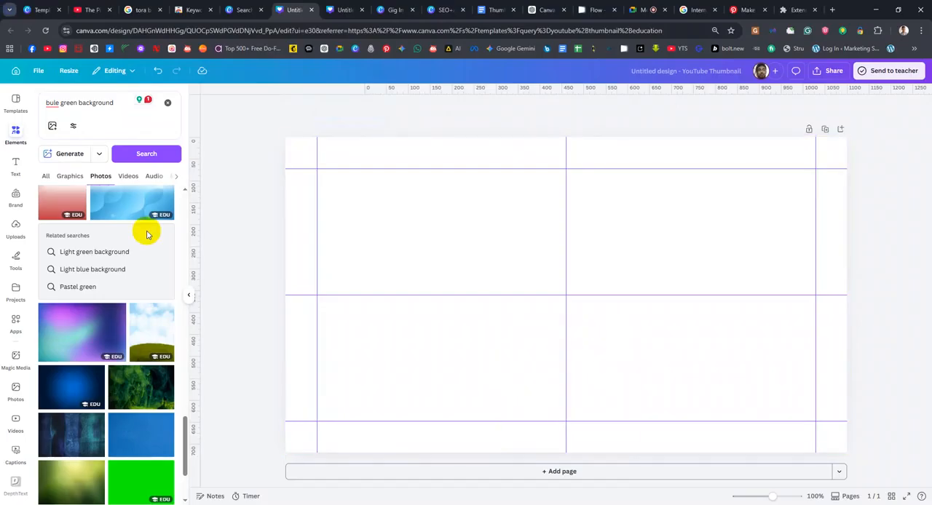
Change the elements search to "green background" and look through the results of all types
double_click(61, 103)
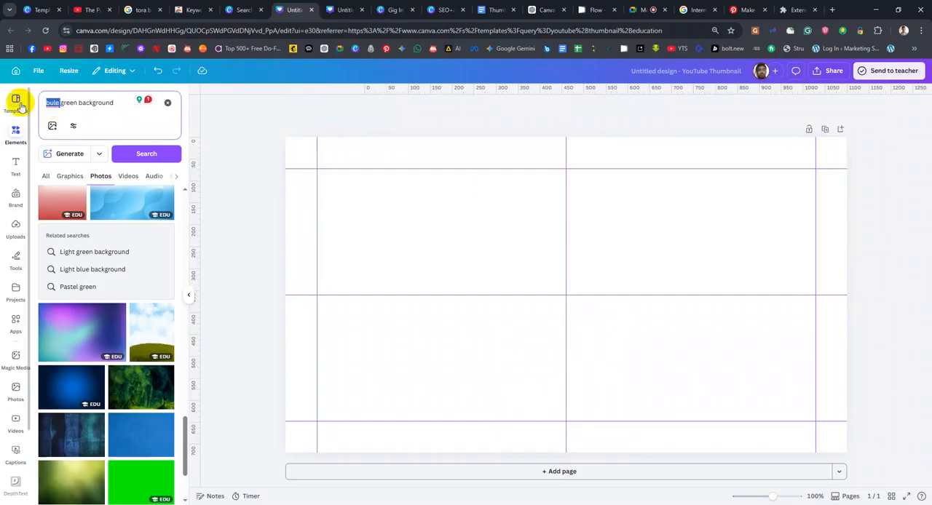
key(Delete)
key(Delete)
key(Return)
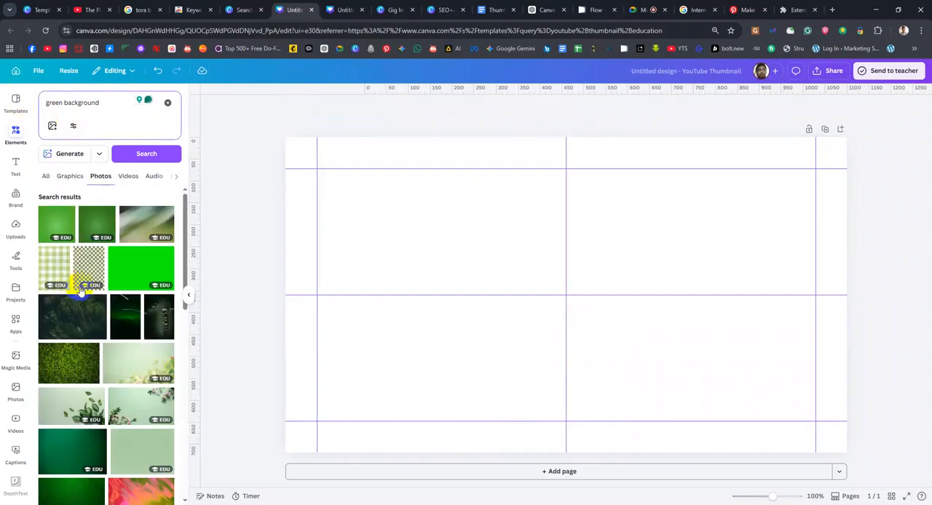
click(46, 177)
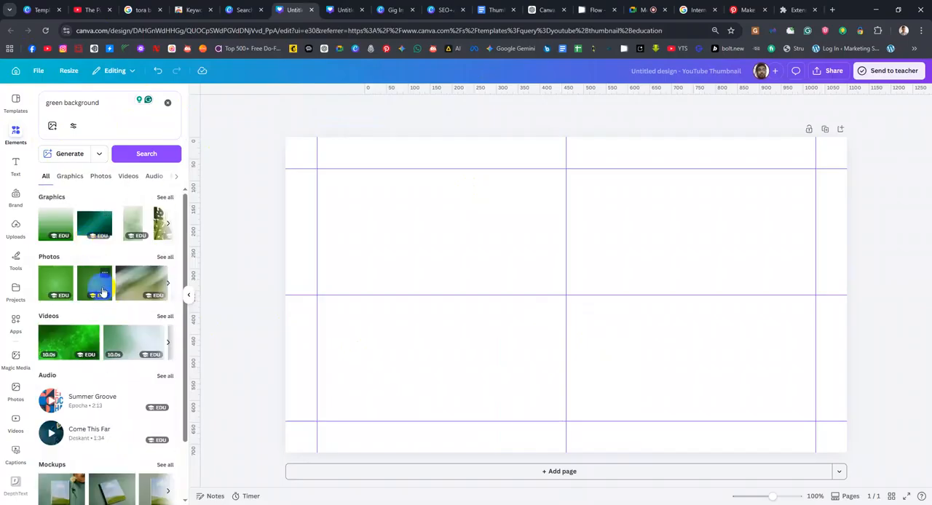
scroll(100, 301, down, 2)
scroll(100, 301, up, 2)
Switch back to the Pinterest pin "Make Money Using Shopify App" and browse the related money-making thumbnails
click(744, 9)
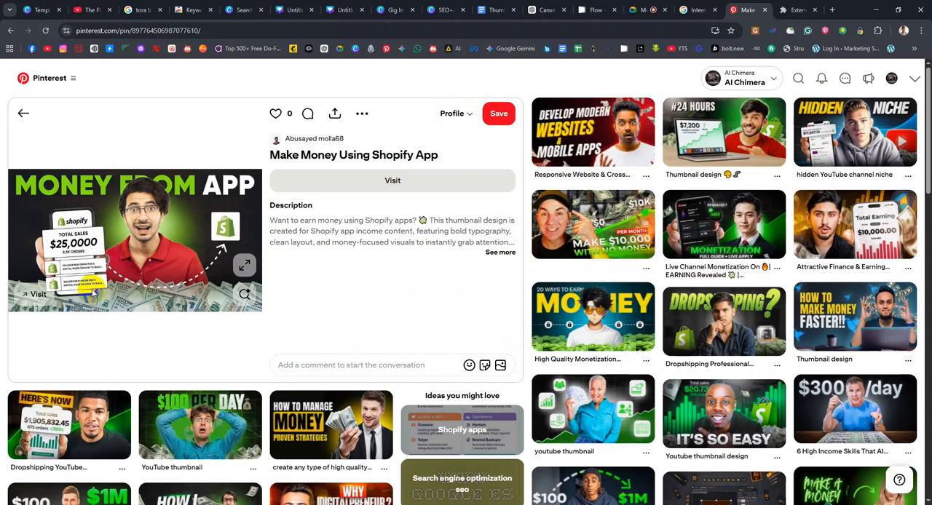
click(37, 228)
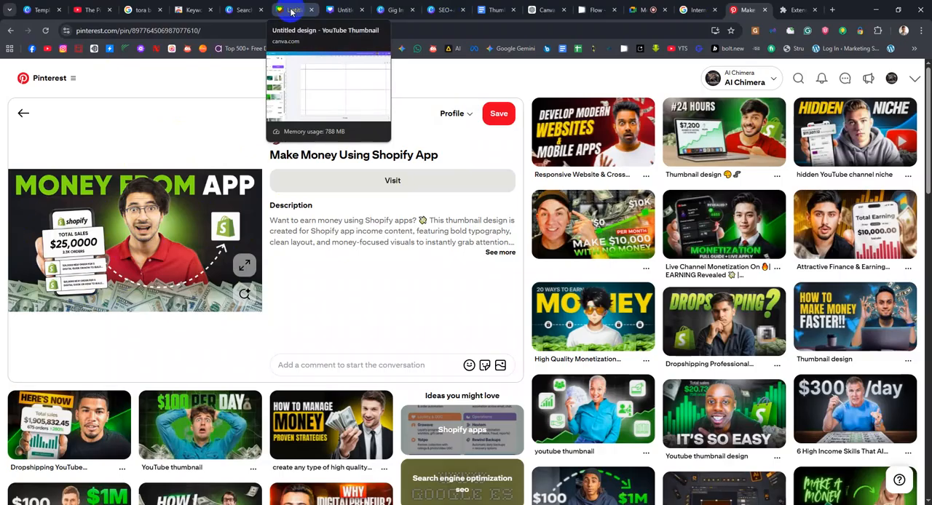
scroll(626, 363, down, 2)
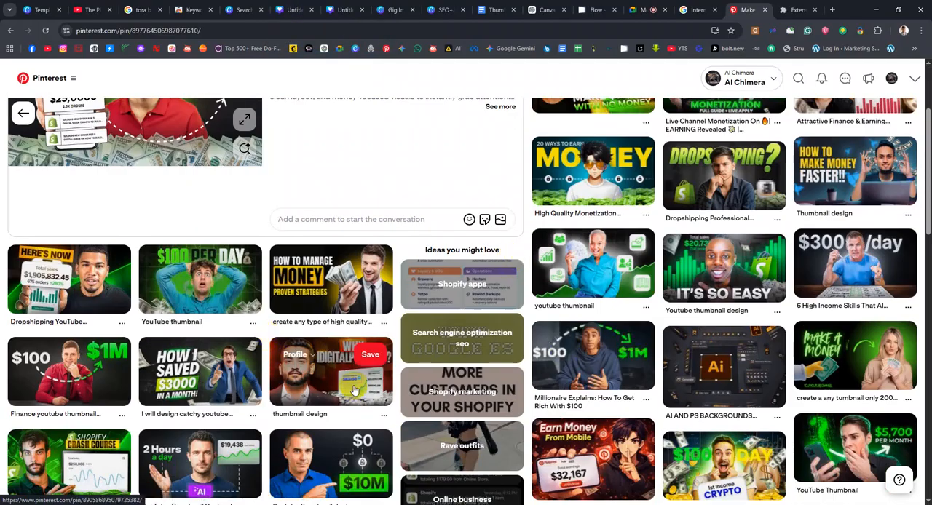
scroll(724, 283, down, 3)
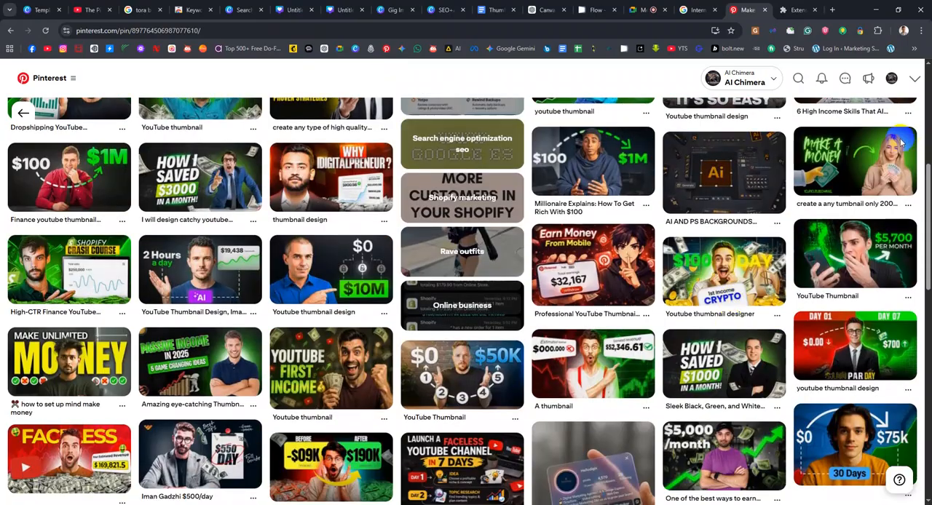
scroll(317, 339, down, 1)
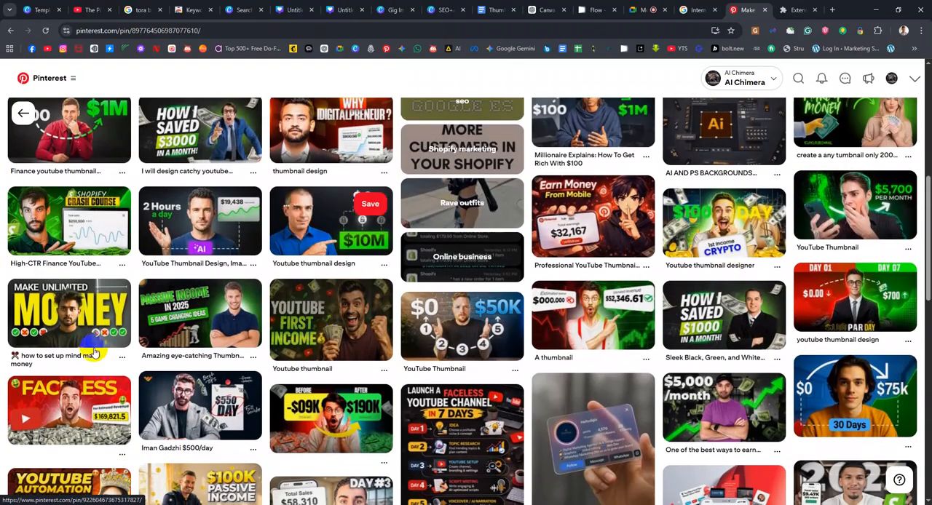
scroll(167, 294, up, 5)
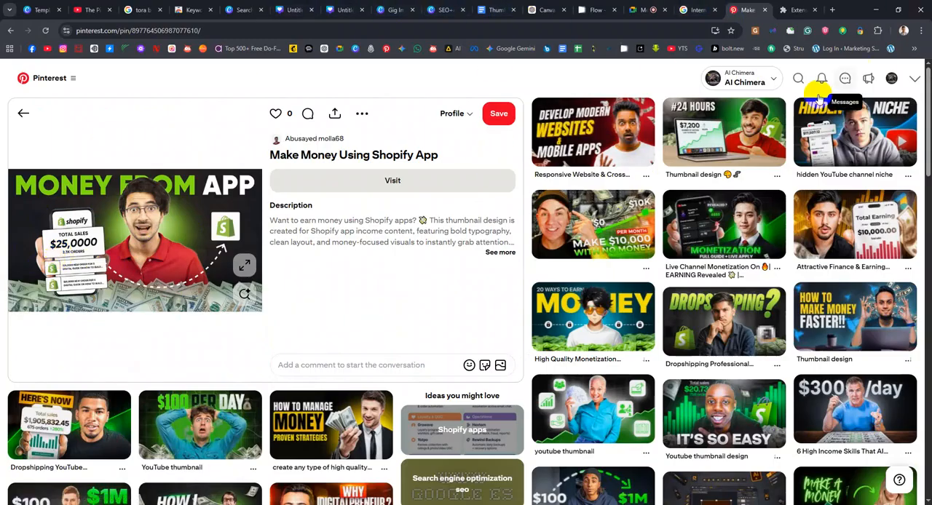
Open Pinterest in a new browser tab and search for "Green background for money"
right_click(385, 51)
click(407, 60)
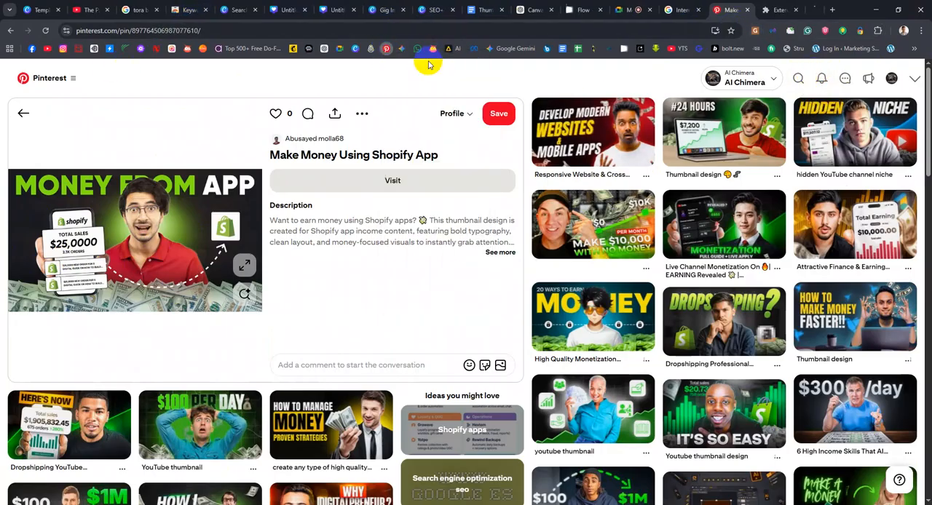
click(806, 9)
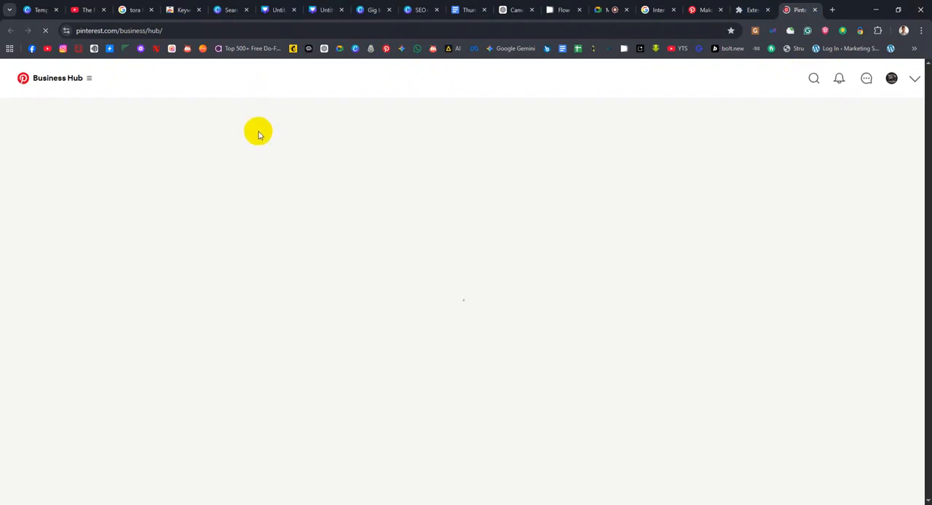
click(816, 79)
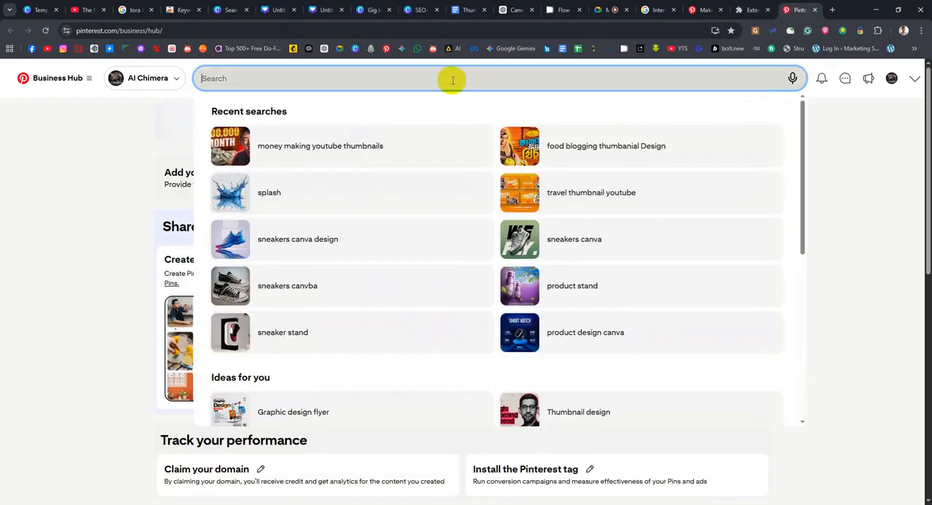
text(k)
key(BackSpace)
text(Green back)
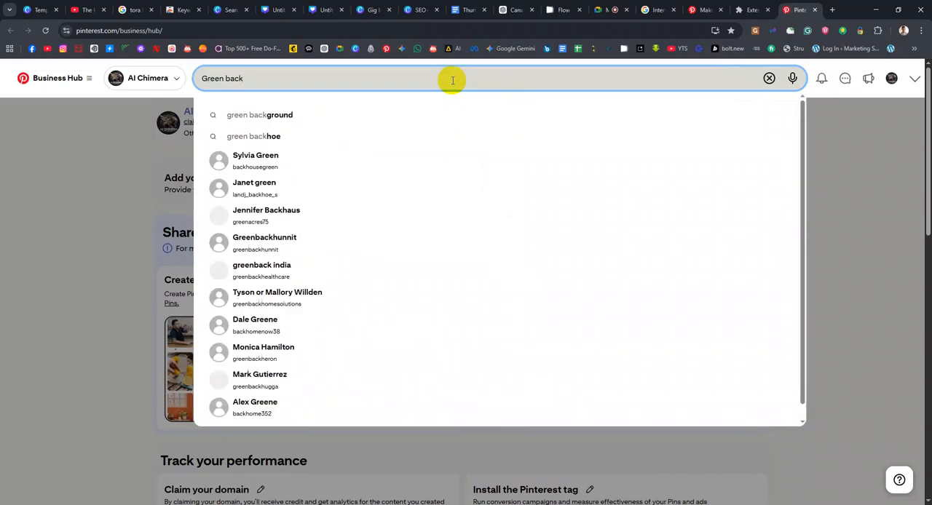
text(ground for m)
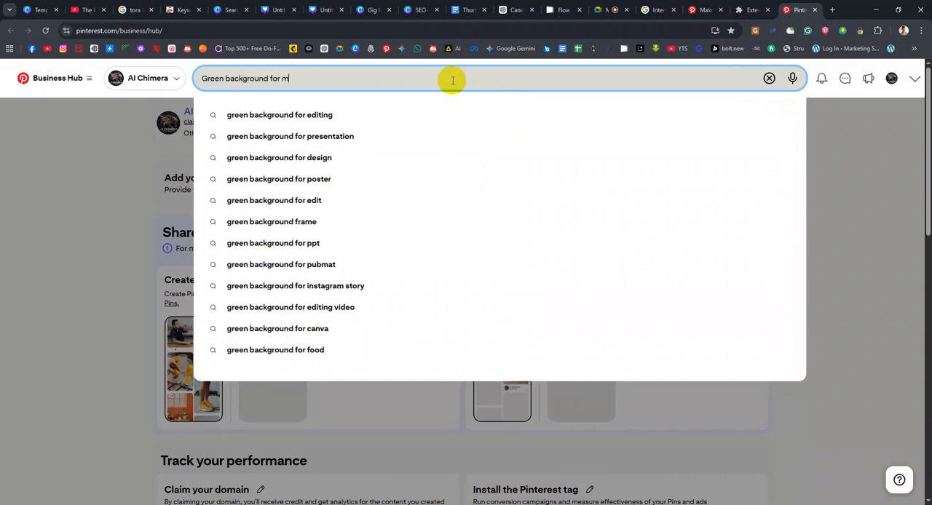
text(oney)
key(Return)
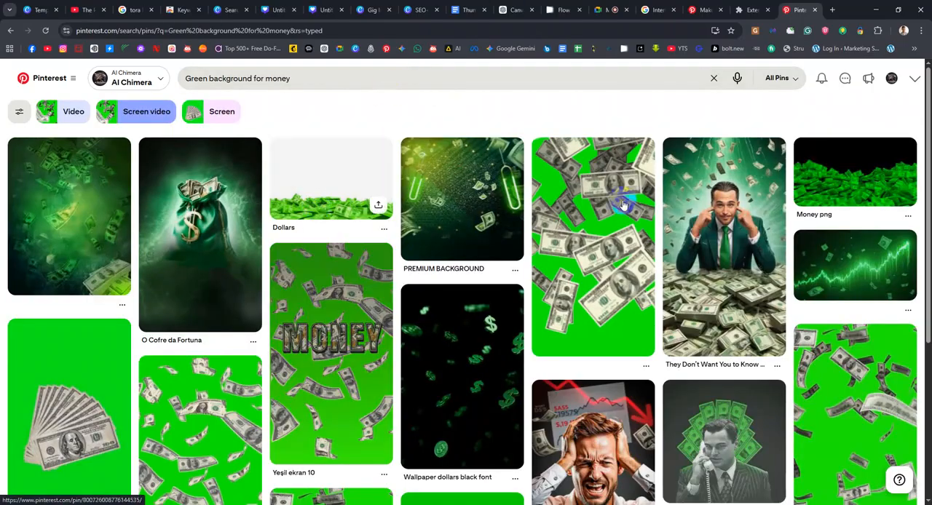
Look through the green money backgrounds and open the pin with the glowing green stock market chart on black
scroll(709, 323, down, 1)
scroll(832, 214, up, 1)
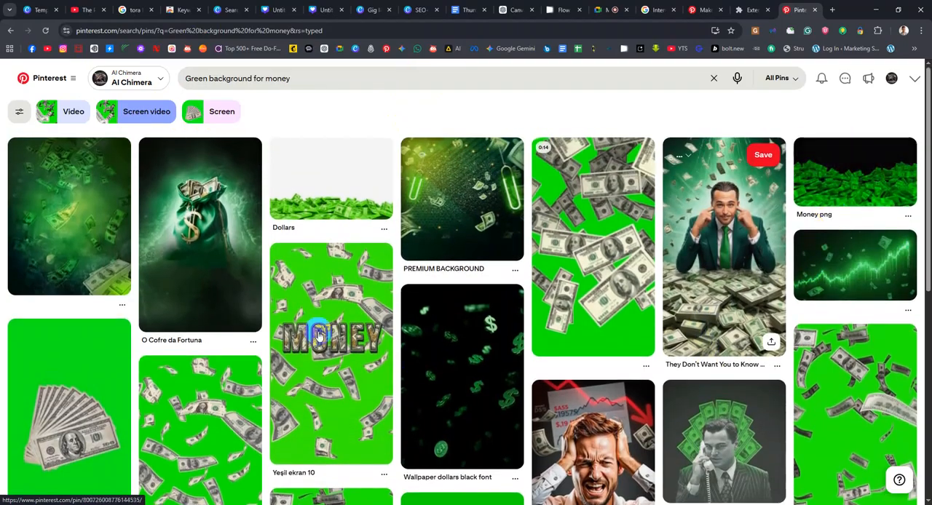
scroll(158, 329, down, 5)
scroll(535, 349, down, 5)
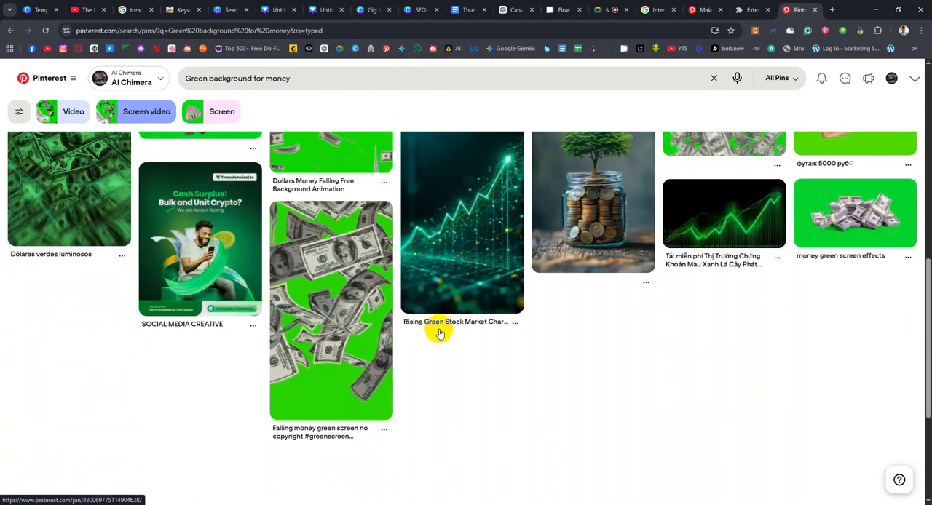
scroll(435, 327, up, 2)
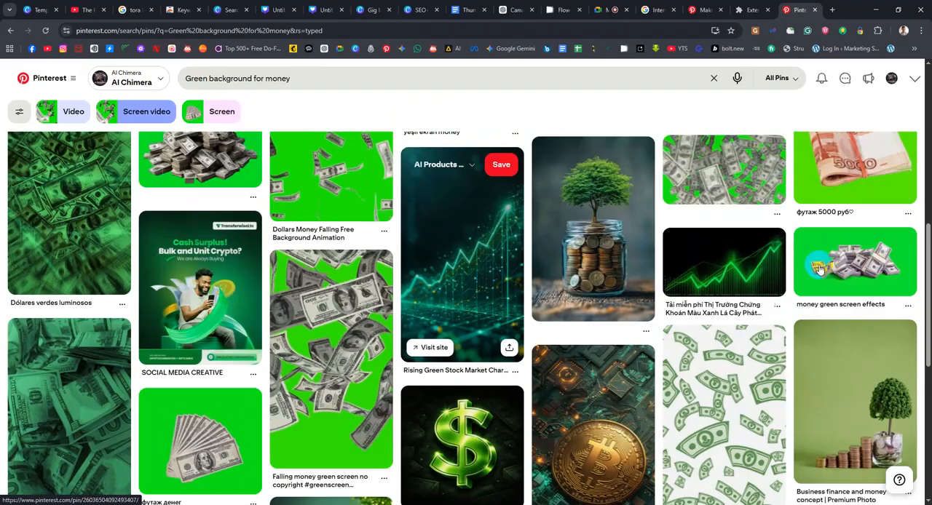
click(742, 264)
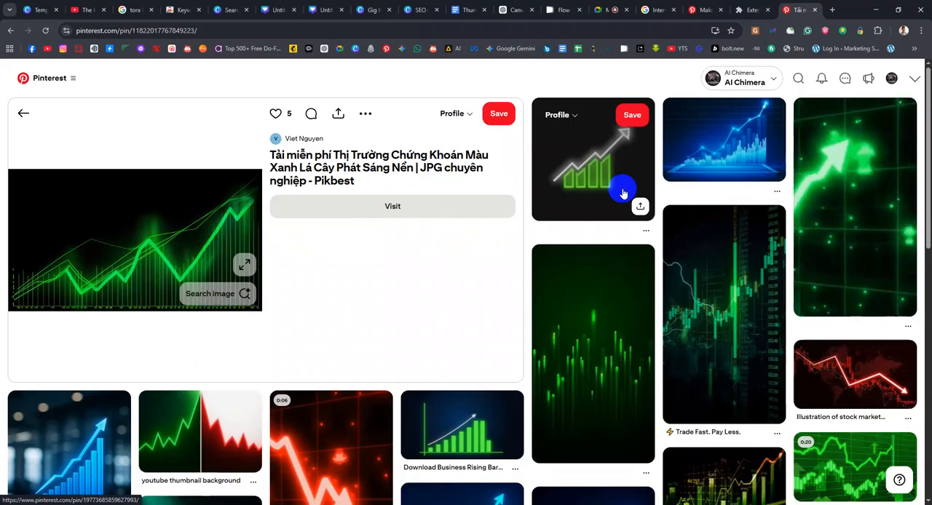
Open the related "youtube thumbnail background" pin and the red falling arrow graph pin, and look through its related pins
scroll(593, 182, down, 1)
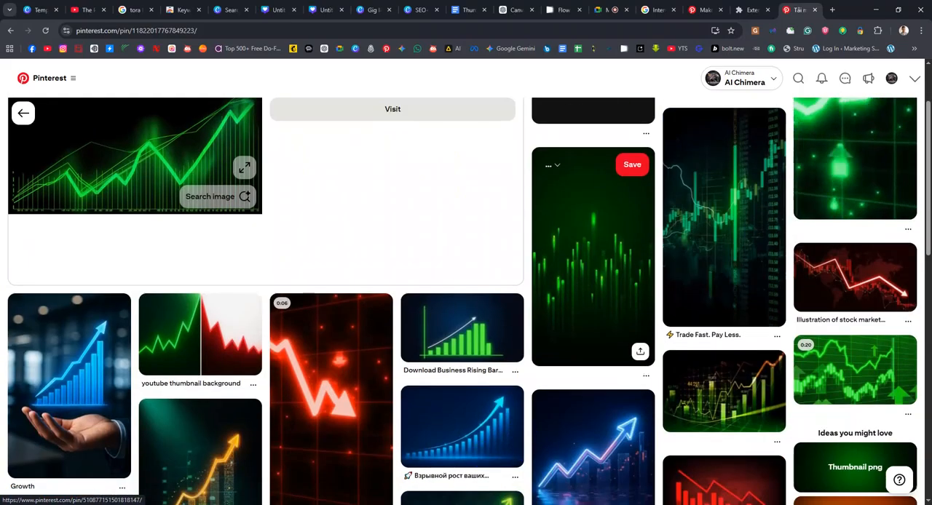
click(195, 348)
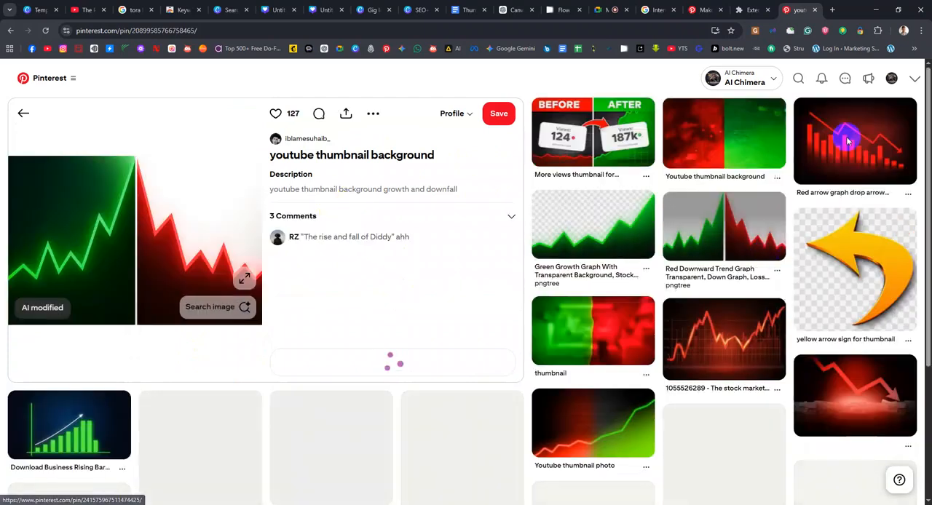
click(848, 141)
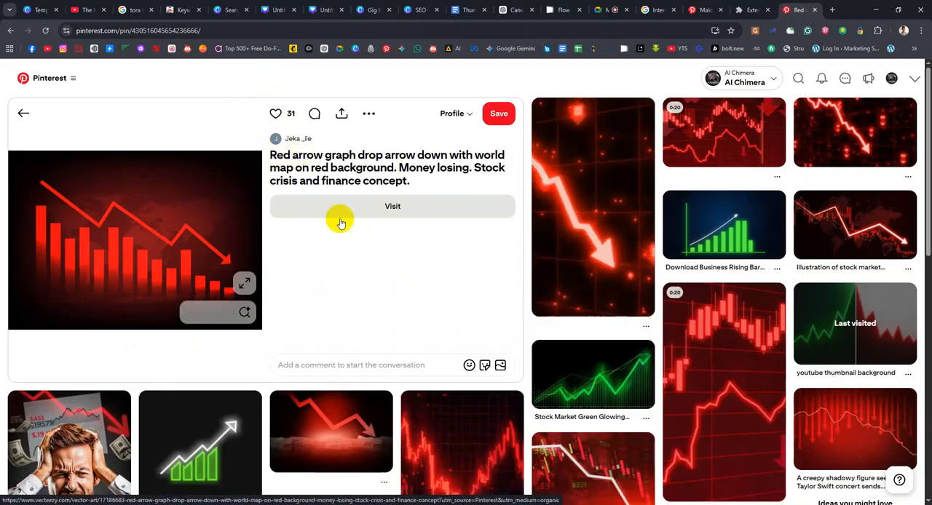
scroll(516, 443, down, 3)
scroll(641, 85, up, 3)
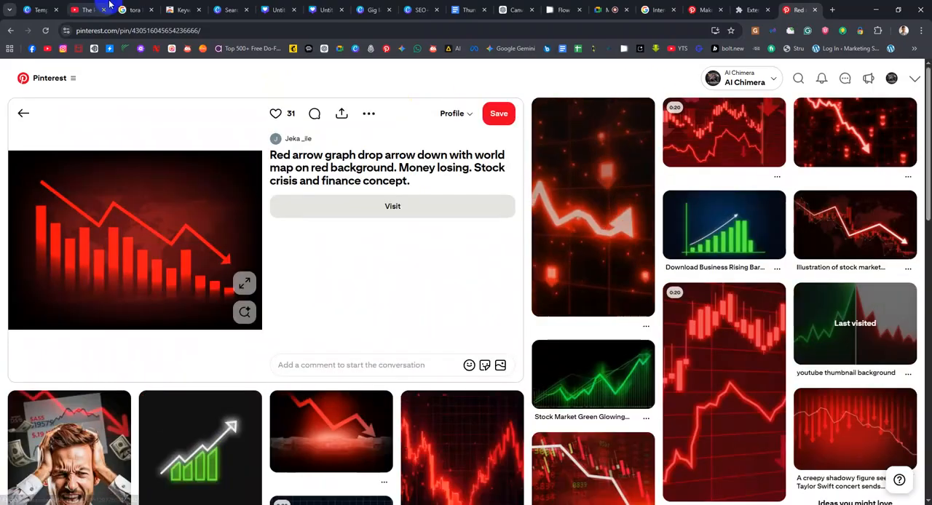
Switch back to the Canva thumbnail design and search the elements for "Green Arrow Graph"
click(367, 9)
click(265, 11)
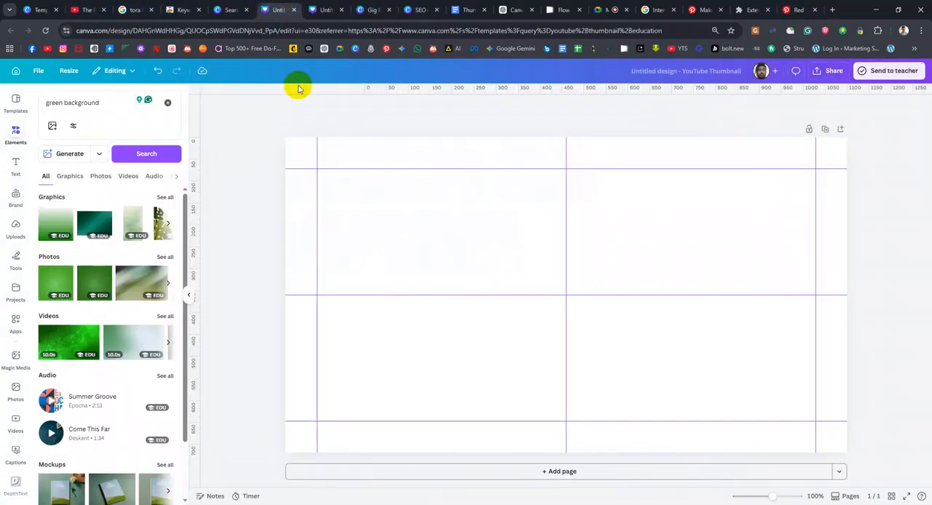
click(102, 104)
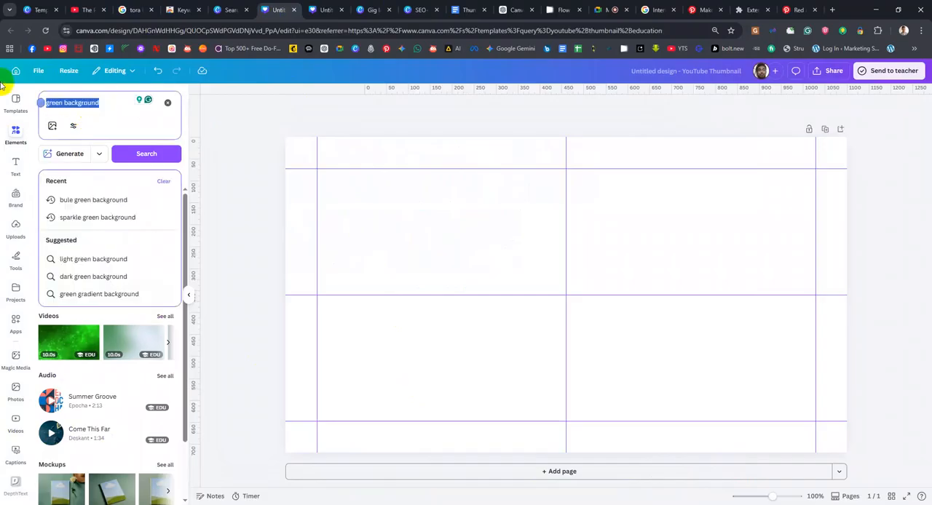
text(Gr)
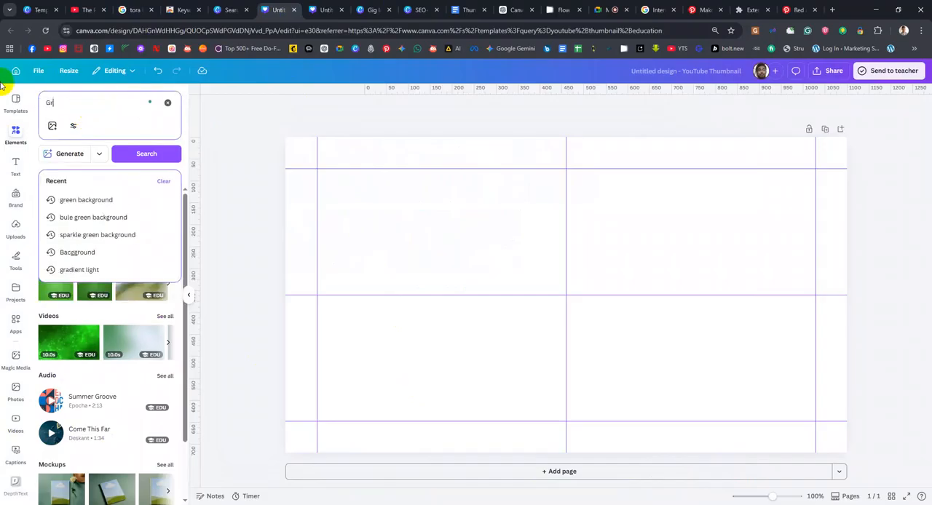
text(een Arr)
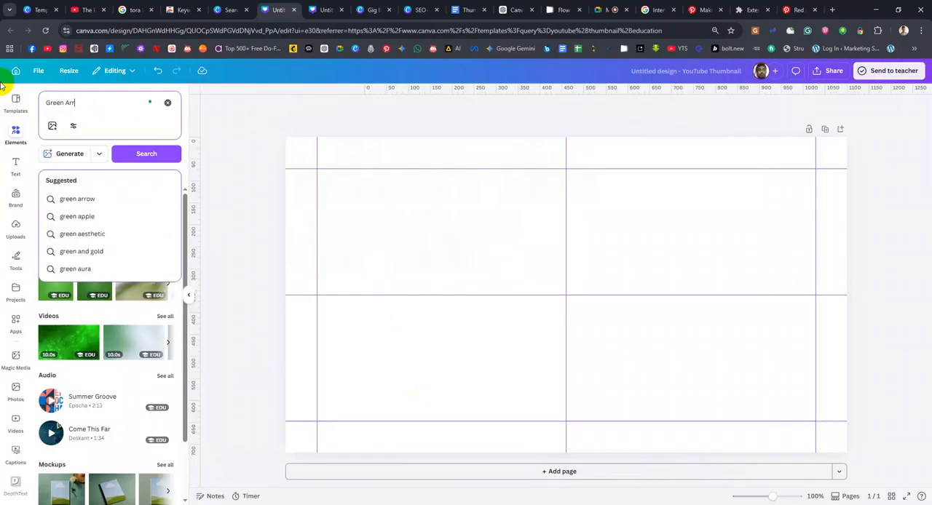
text(ow Graph)
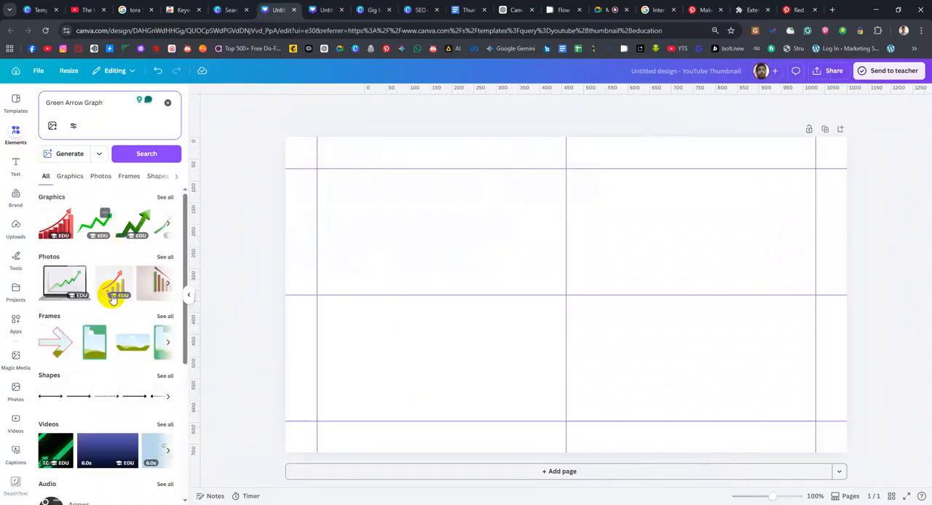
Try the green zigzag arrow from the graphics results on the page, delete it and return to all result types
click(165, 197)
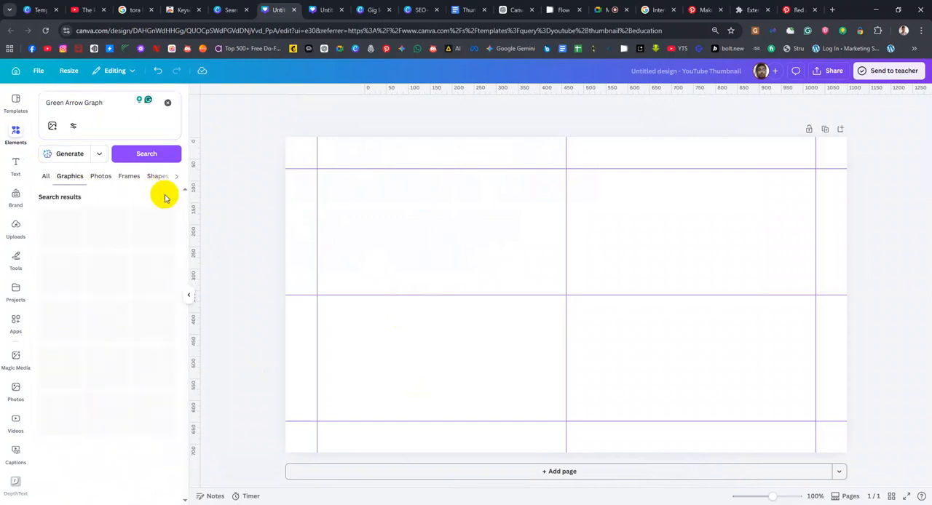
drag(97, 229, 432, 258)
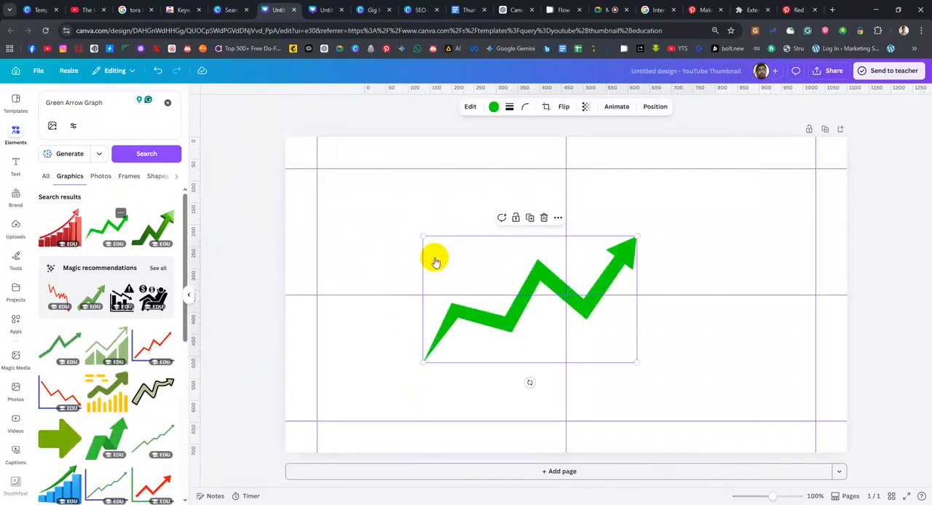
key(Delete)
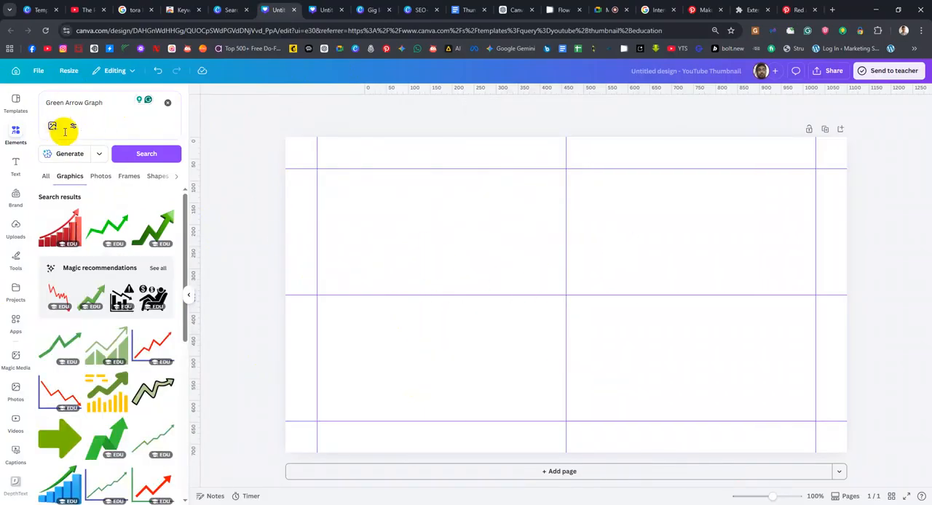
click(45, 181)
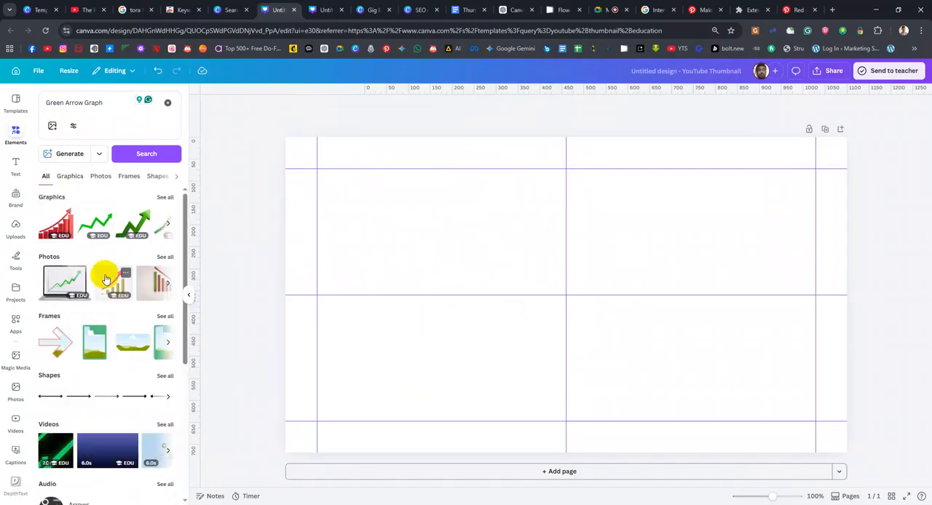
Search the elements for "graph background" and narrow the results to graphics
scroll(105, 277, down, 2)
scroll(106, 277, down, 1)
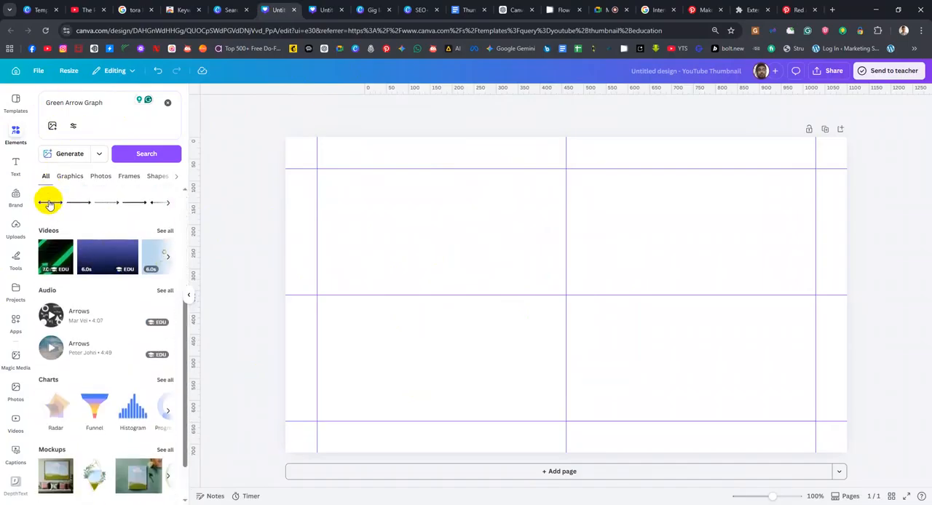
scroll(50, 205, up, 4)
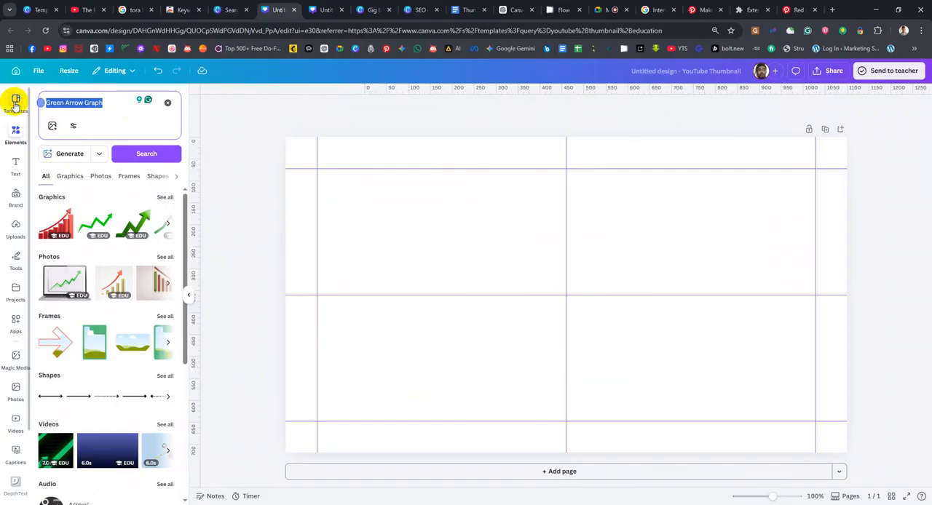
text(graph )
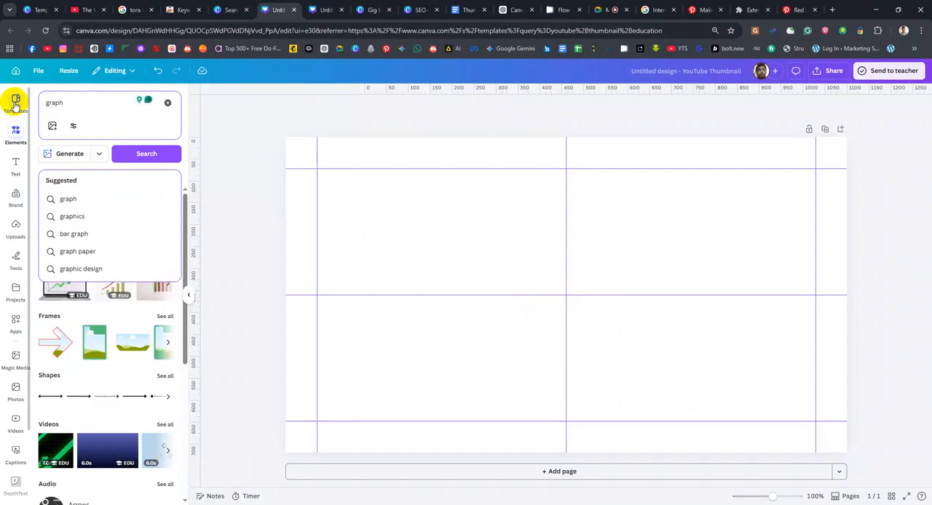
text(background)
key(Return)
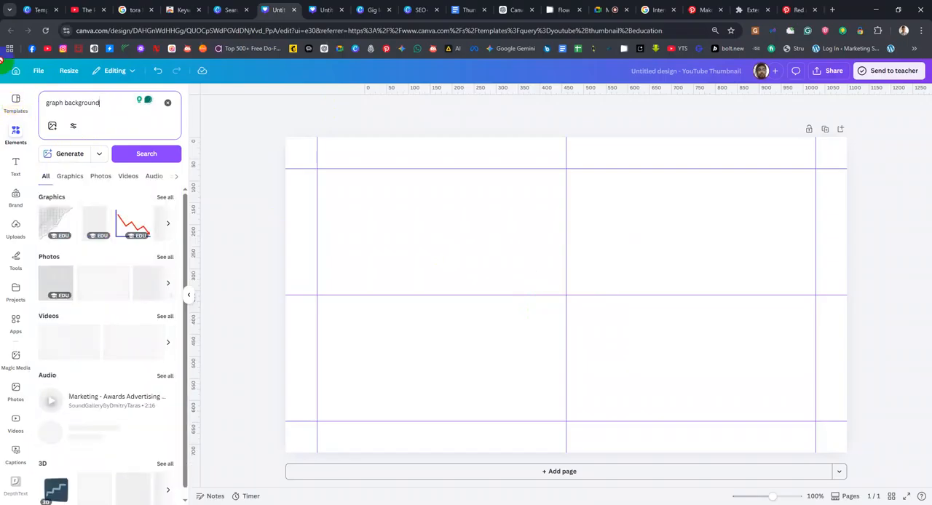
scroll(97, 322, down, 1)
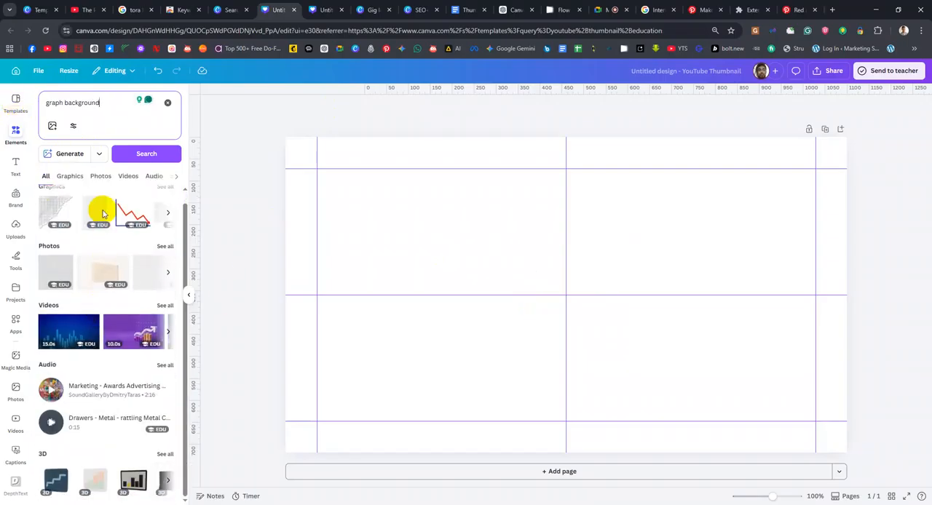
click(73, 176)
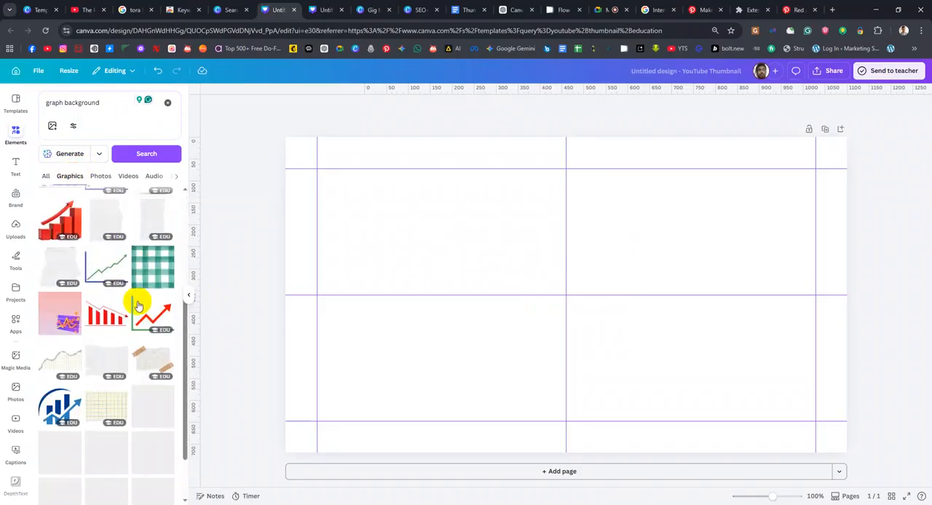
Refine the search to "graph background design" and look through the graphics results
click(102, 102)
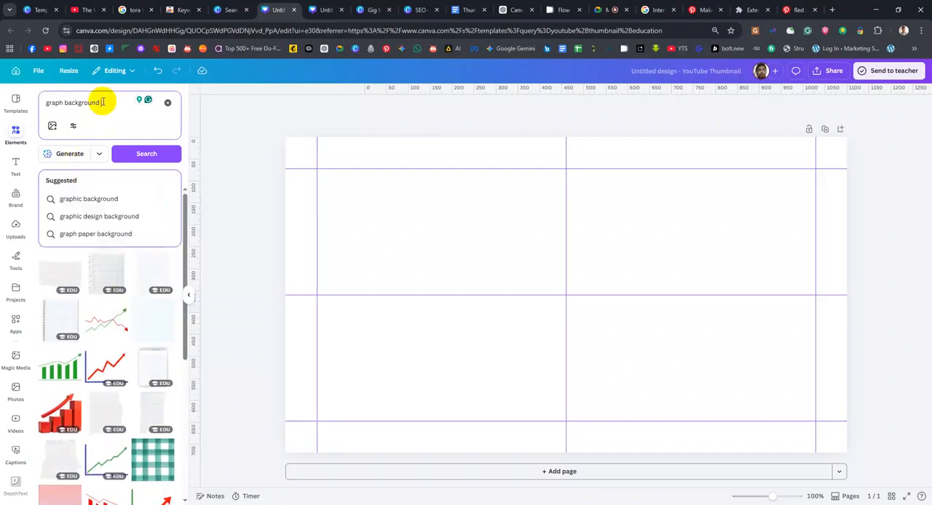
text(design)
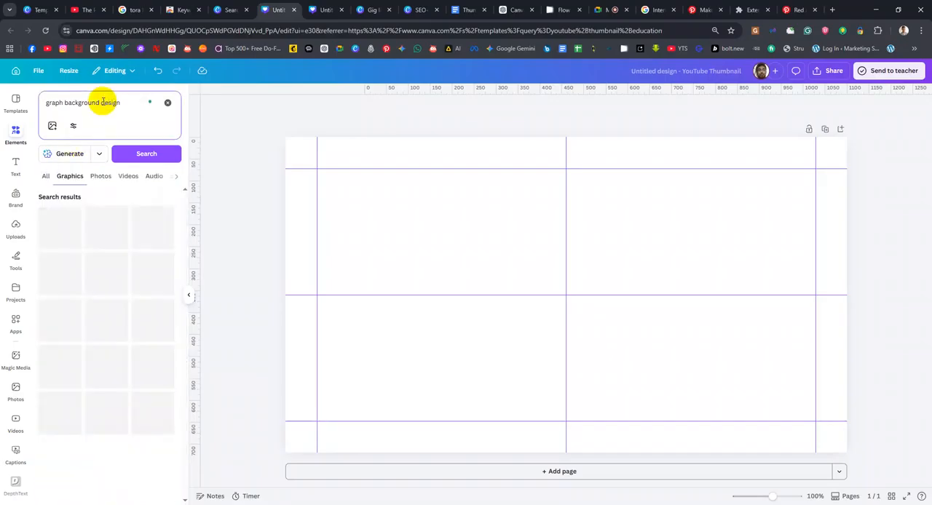
scroll(172, 269, down, 7)
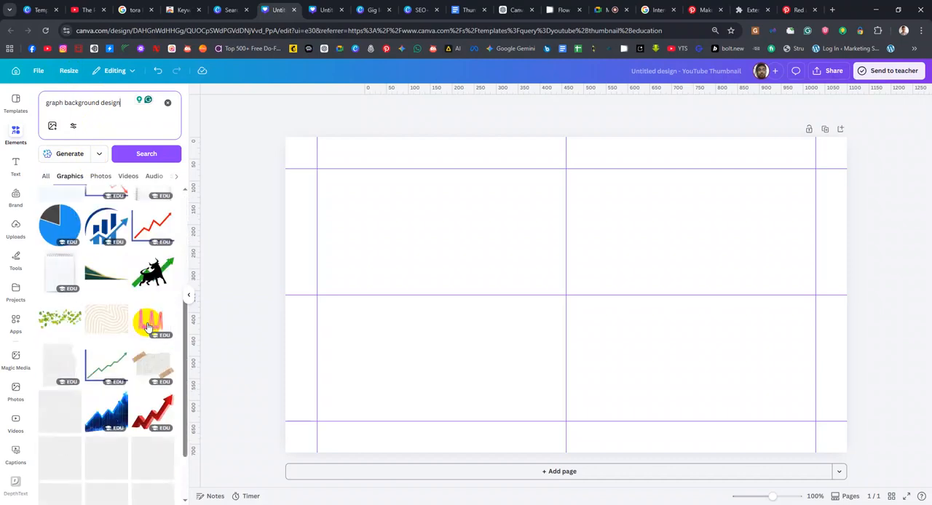
click(64, 101)
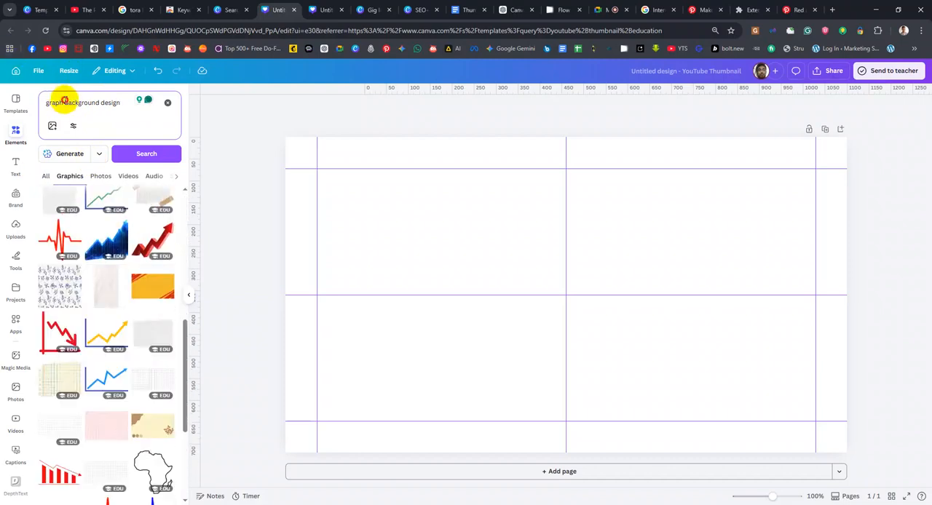
Look through the photo results for a graph-style background suitable for the thumbnail
click(102, 175)
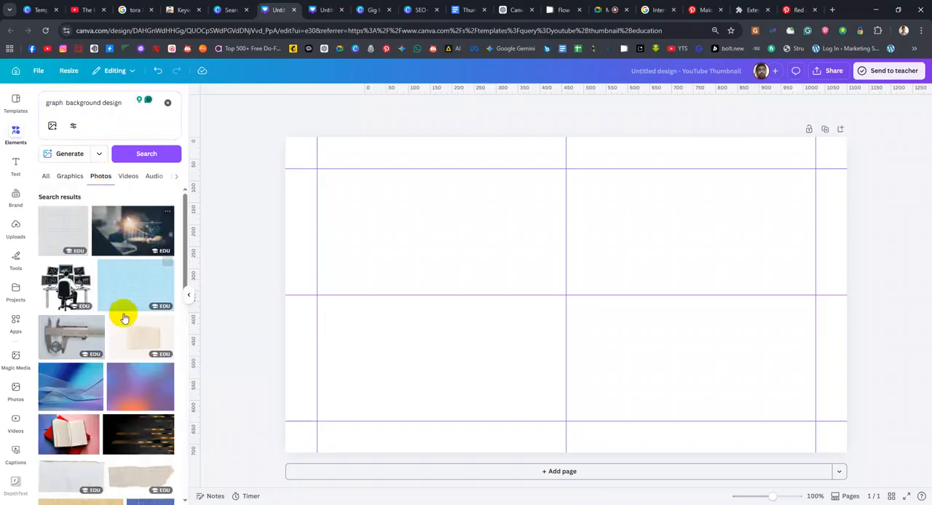
scroll(117, 327, down, 5)
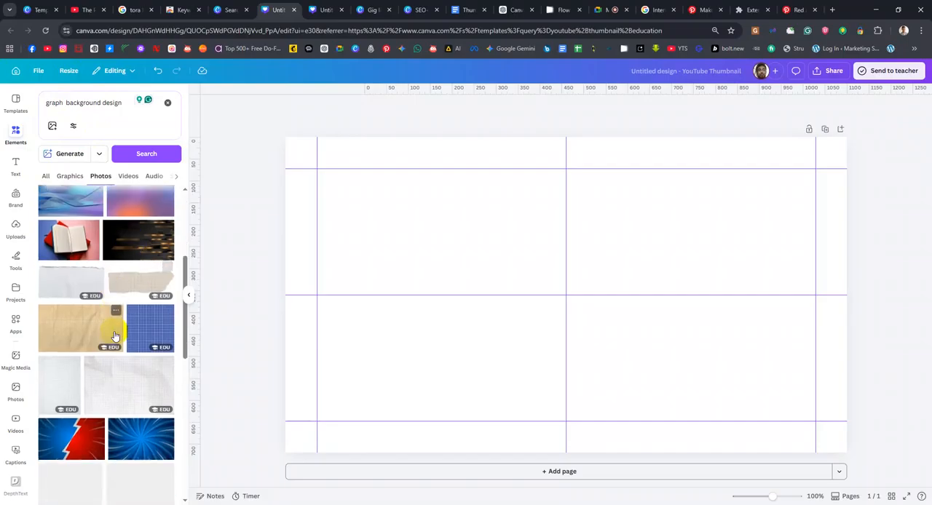
scroll(124, 367, down, 3)
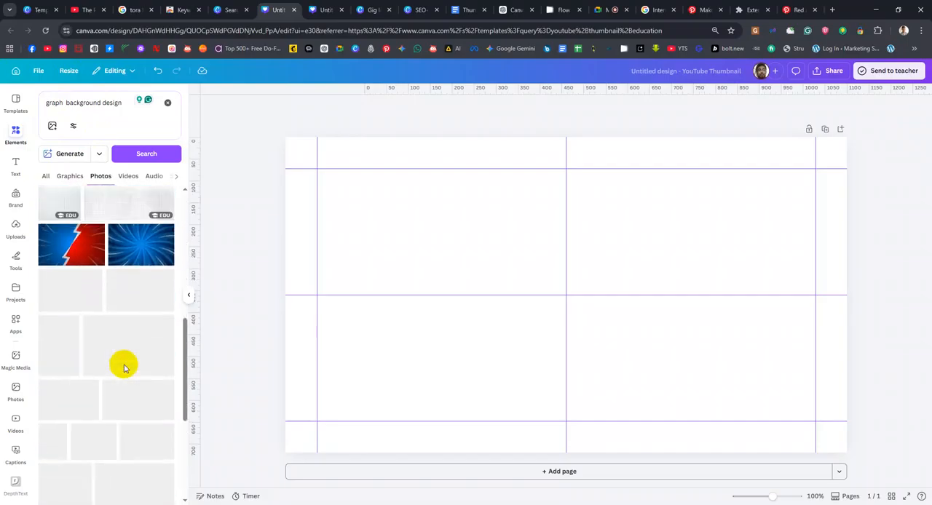
scroll(72, 328, down, 2)
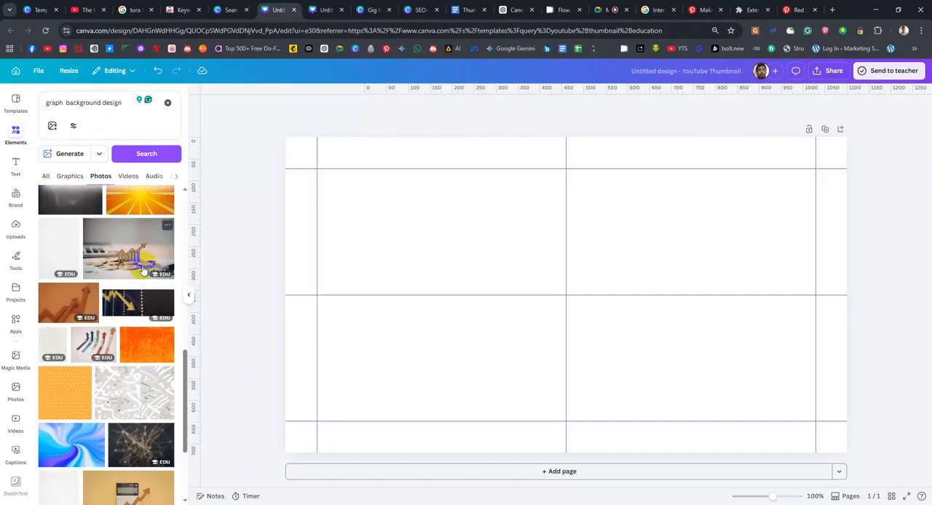
scroll(97, 348, down, 3)
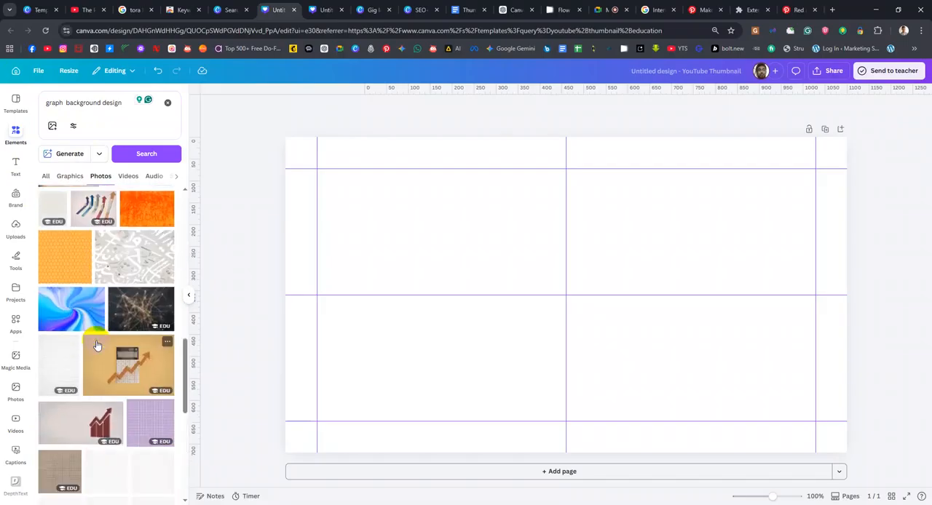
scroll(97, 345, up, 4)
scroll(97, 342, down, 2)
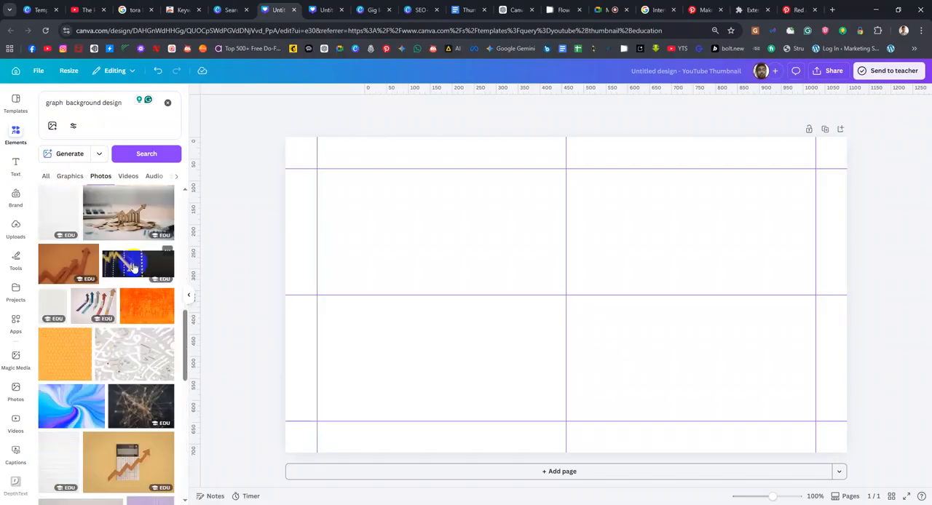
scroll(110, 277, up, 4)
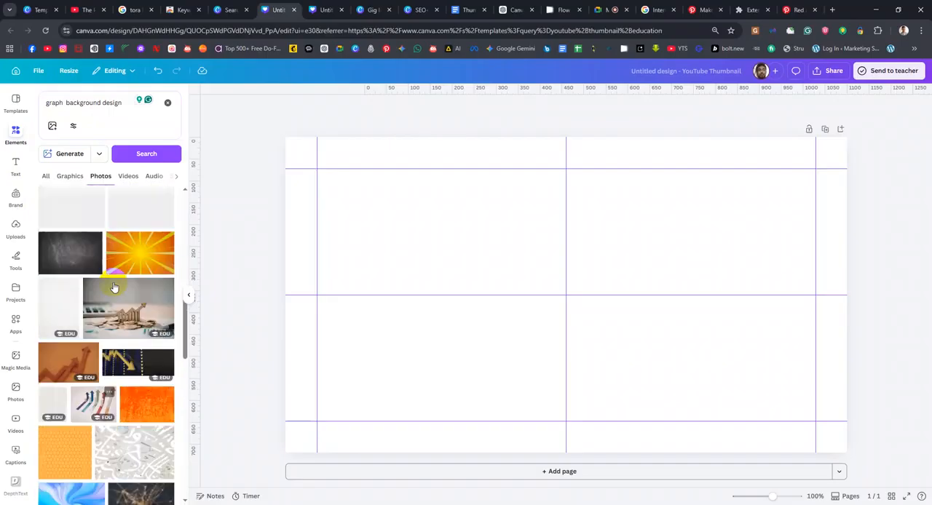
scroll(82, 319, down, 1)
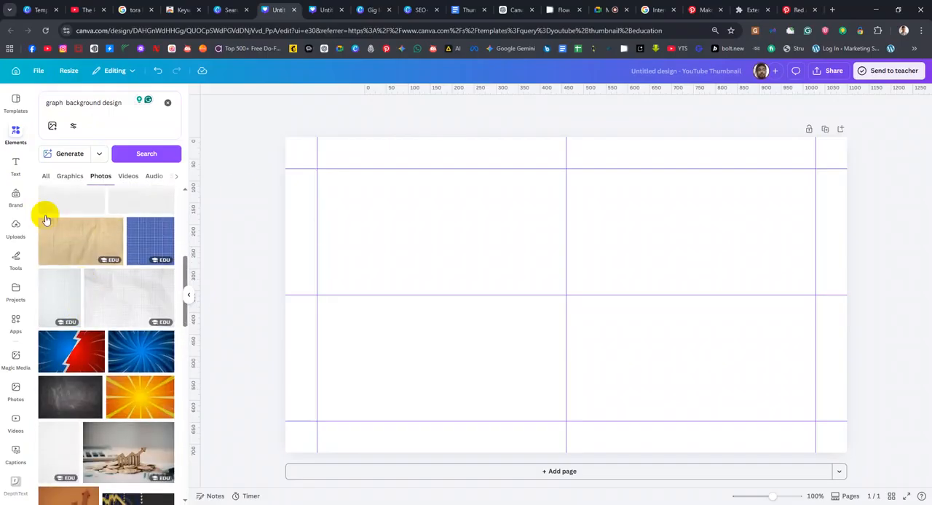
Try the blue grid photo on the page, stretch it to cover the whole canvas, and delete it
drag(152, 235, 455, 182)
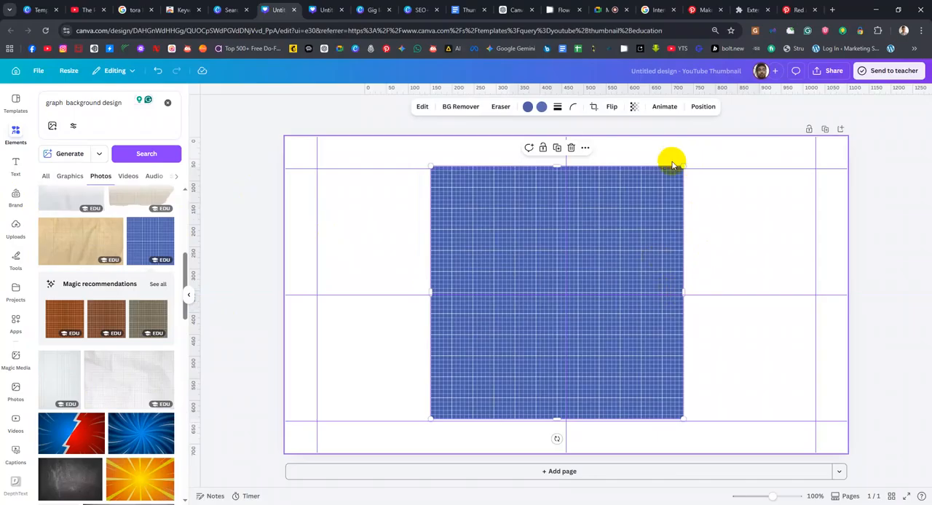
drag(683, 167, 798, 121)
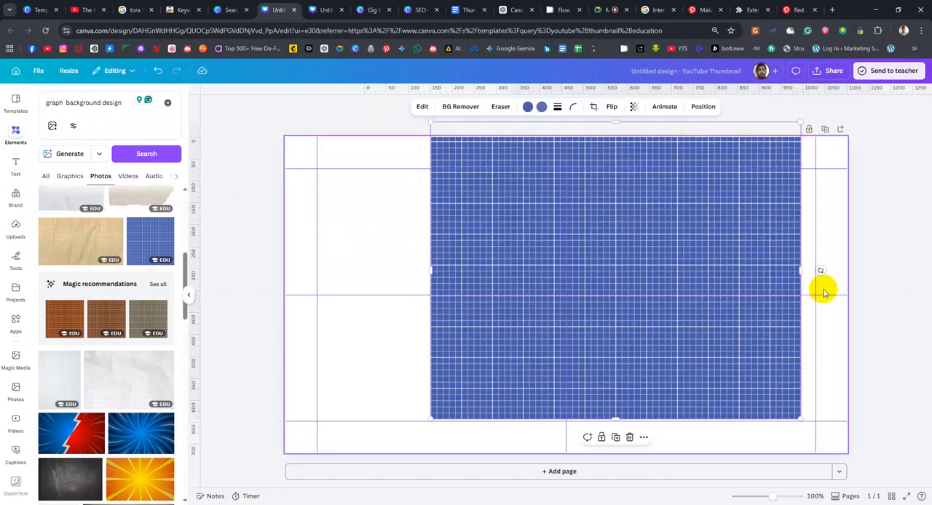
drag(802, 270, 850, 265)
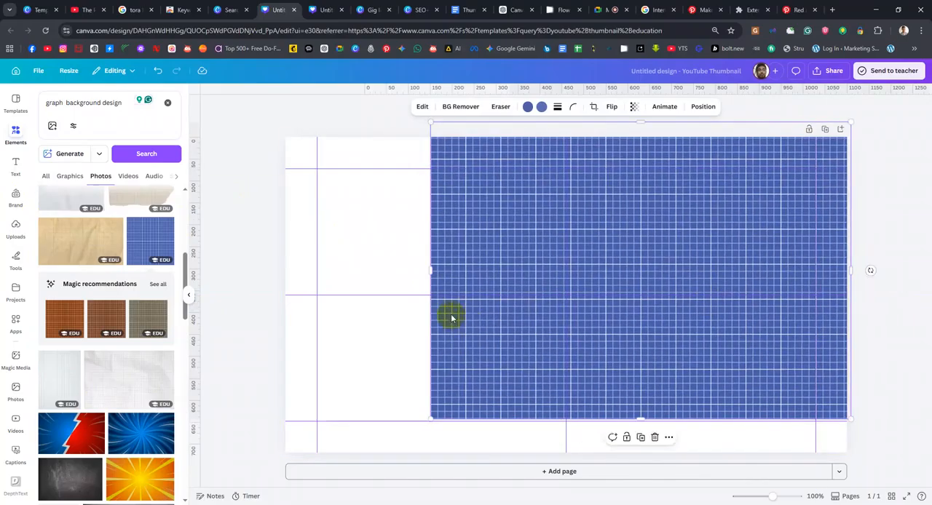
drag(430, 268, 286, 295)
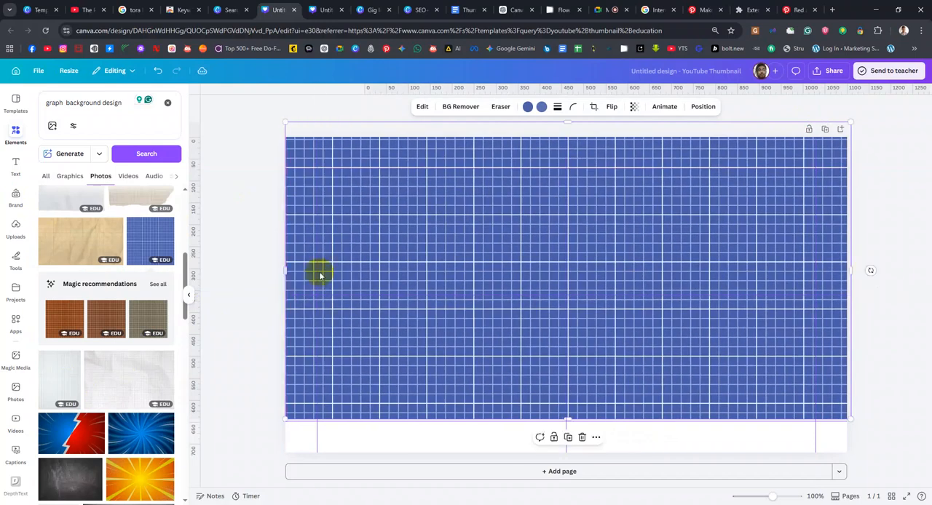
drag(568, 122, 570, 137)
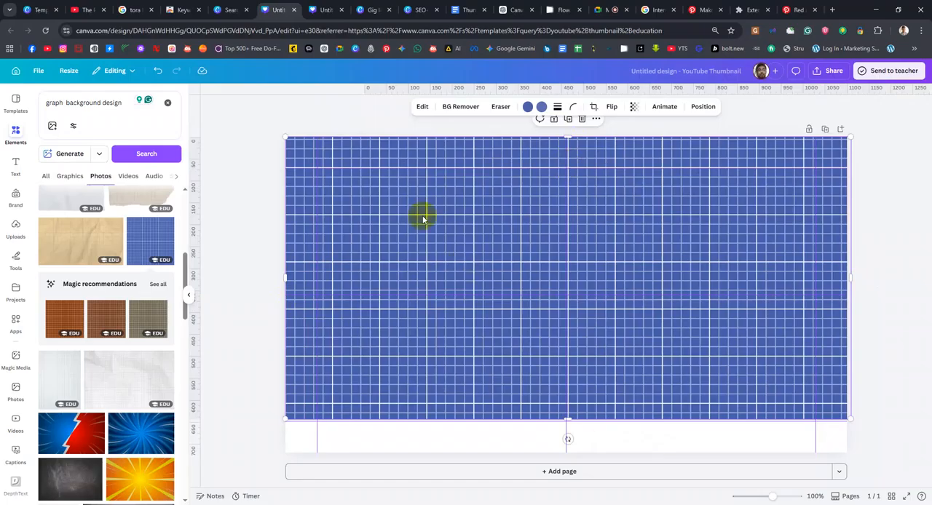
drag(568, 423, 575, 452)
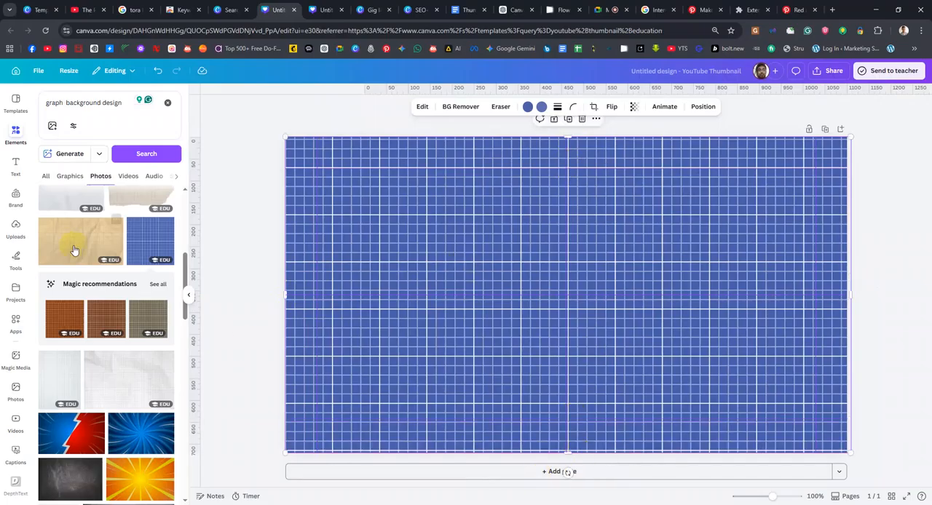
key(Delete)
Place the blue grid photo so that it fills the entire page and apply Auto-adjust to it
drag(142, 240, 301, 147)
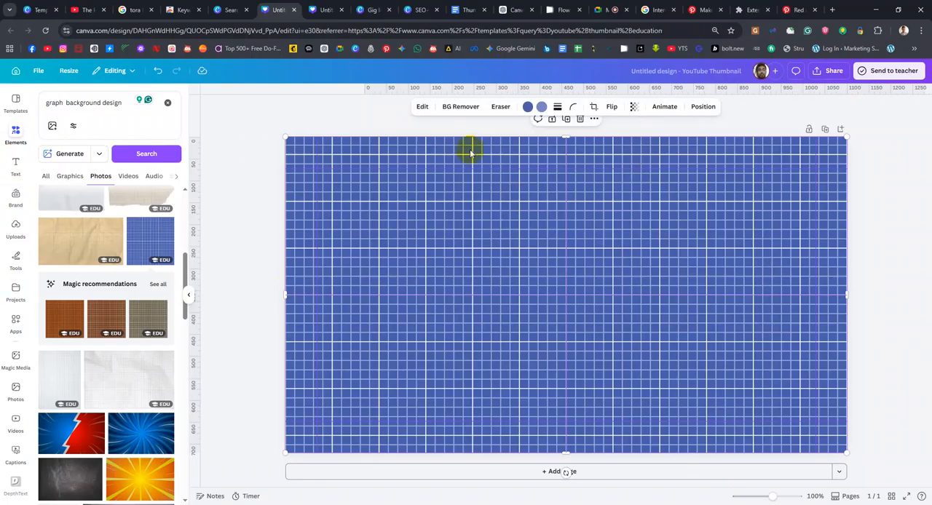
click(422, 108)
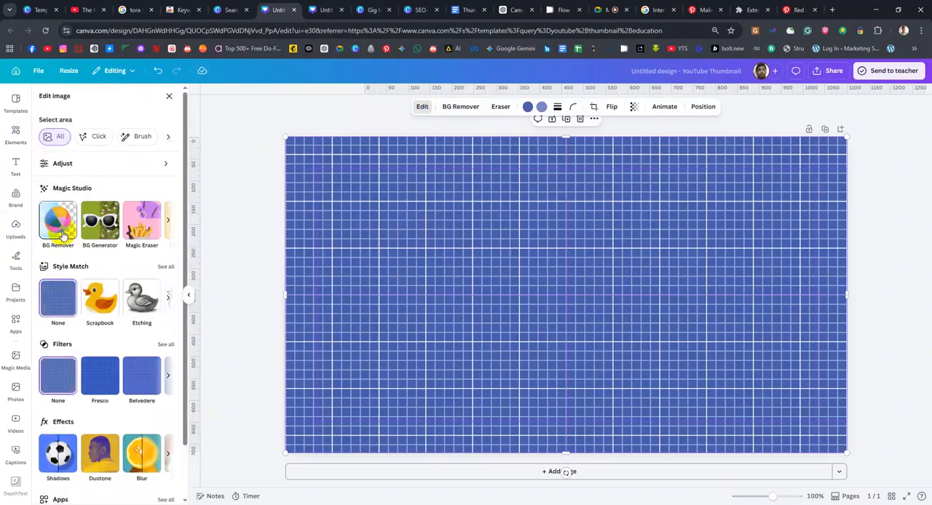
click(168, 221)
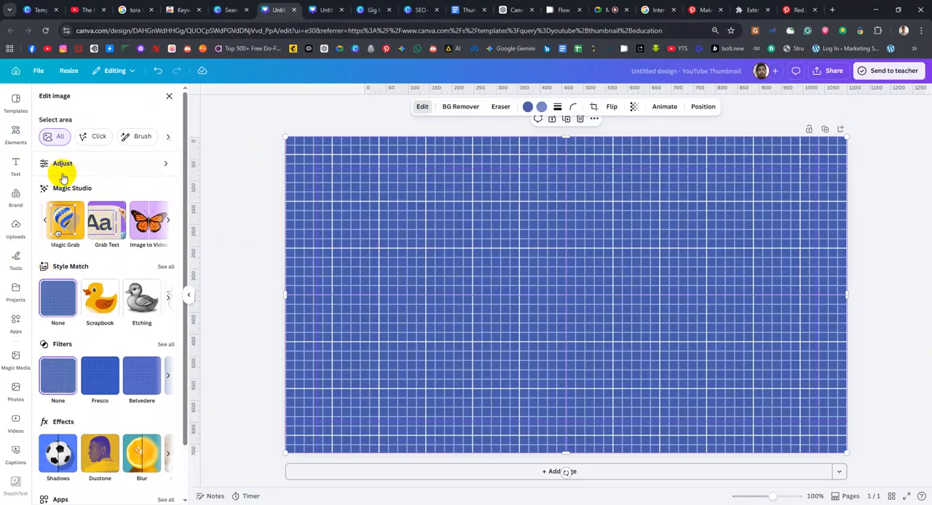
click(97, 169)
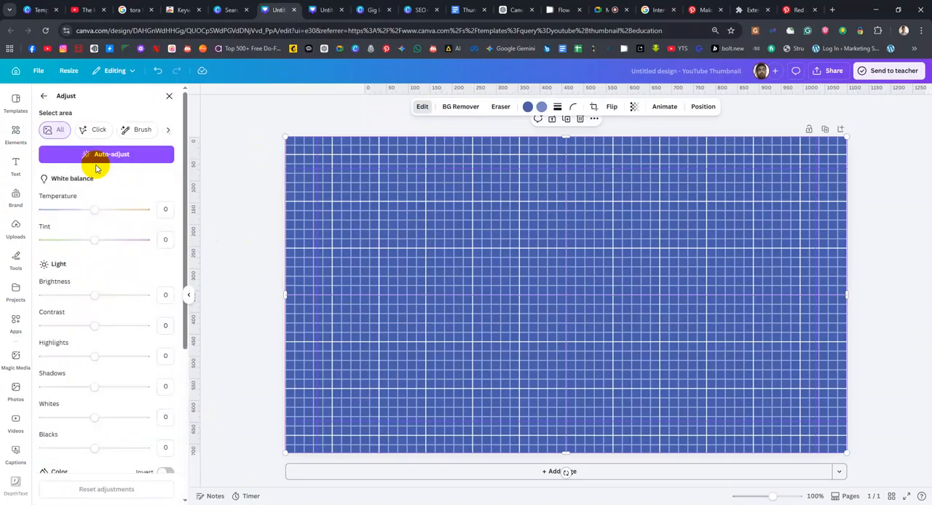
click(128, 155)
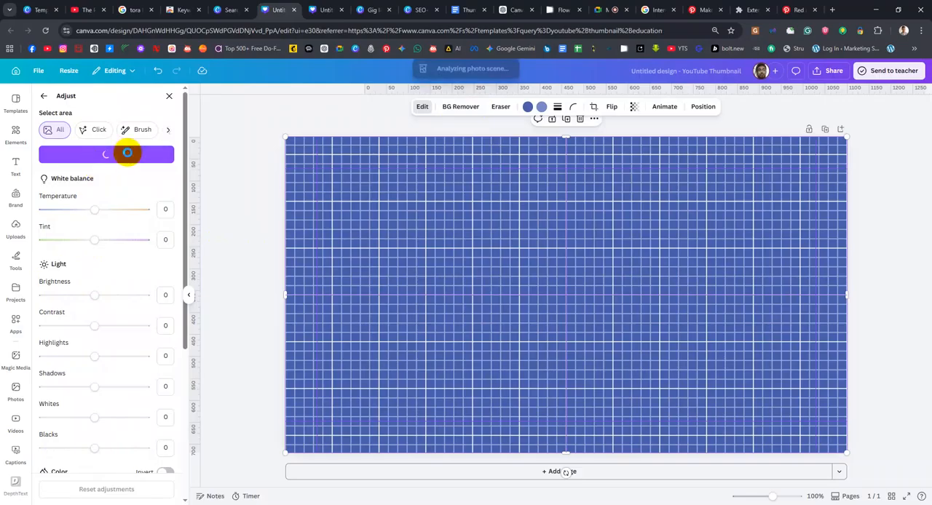
Change the grid photo's first color to light green and its second color to a custom dark green
click(527, 109)
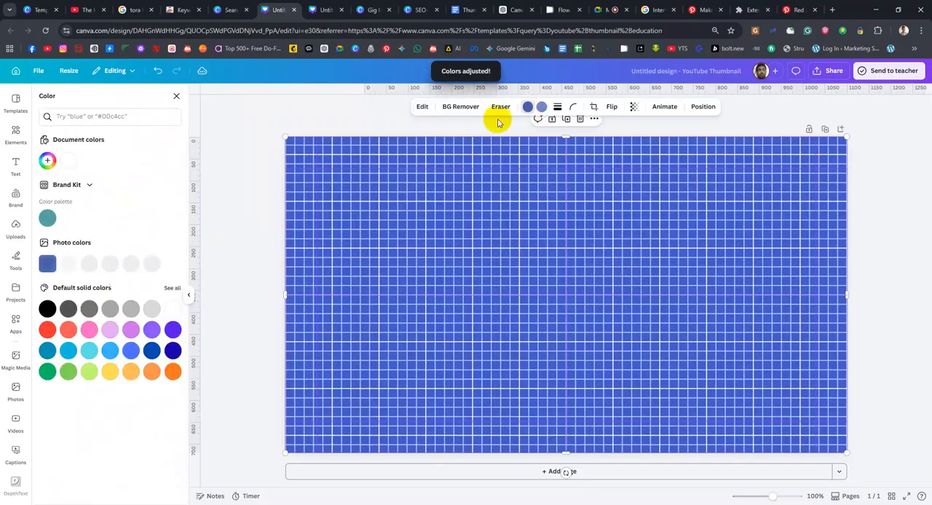
click(87, 373)
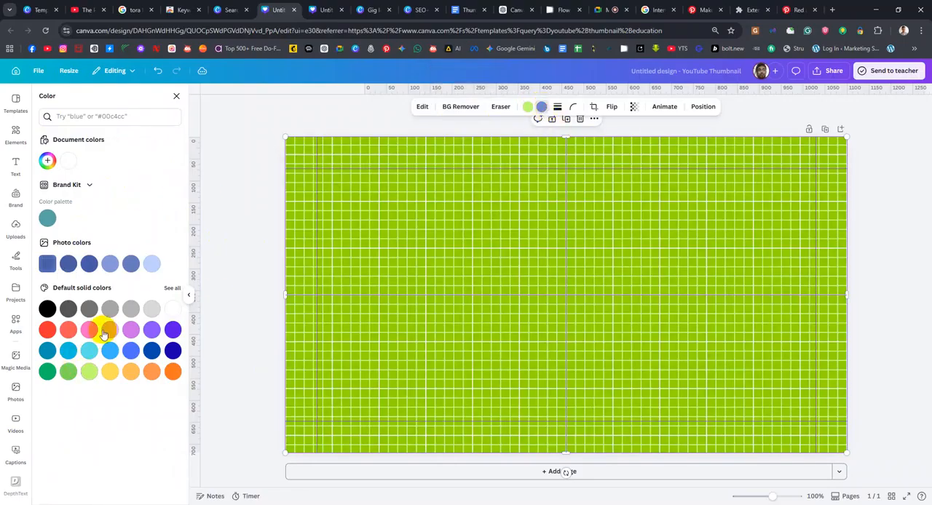
click(44, 161)
drag(124, 237, 89, 238)
drag(97, 192, 179, 204)
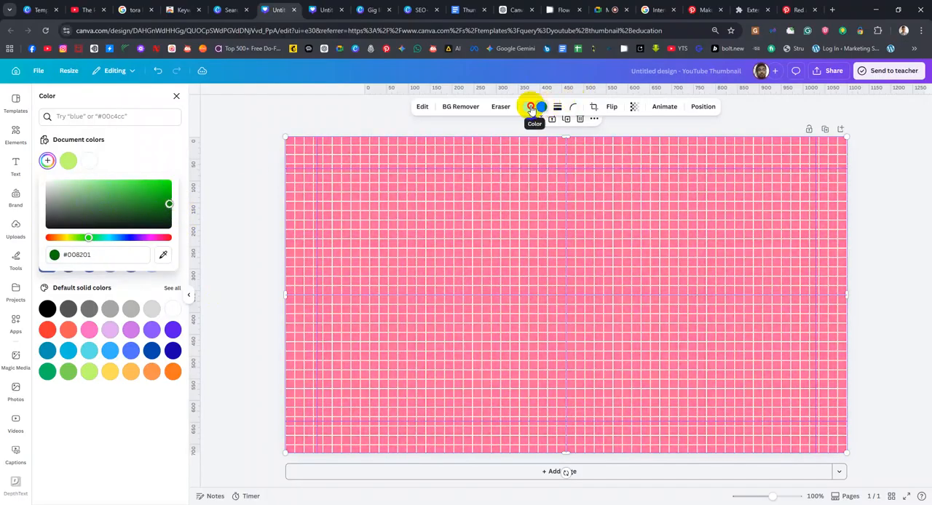
Try the custom dark green #284700 as the grid photo's first color and undo the last color changes
click(531, 107)
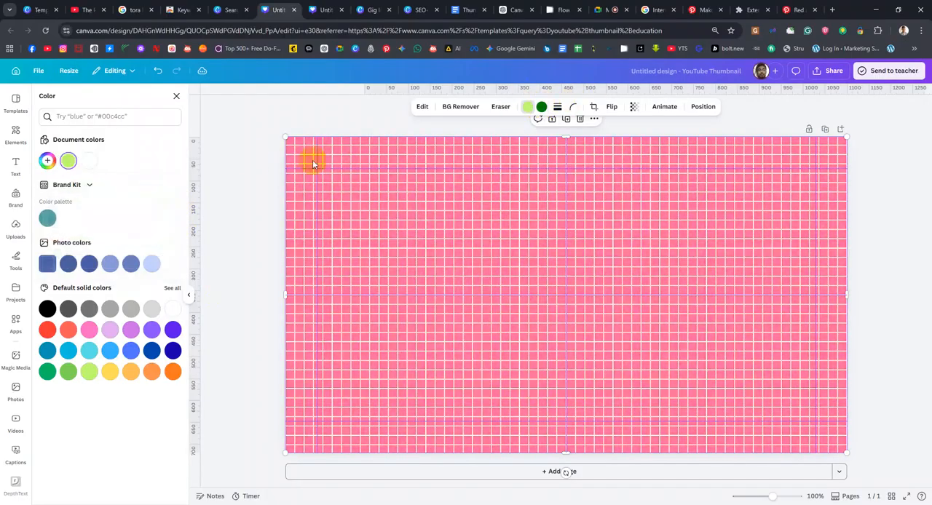
click(47, 161)
drag(105, 186, 173, 215)
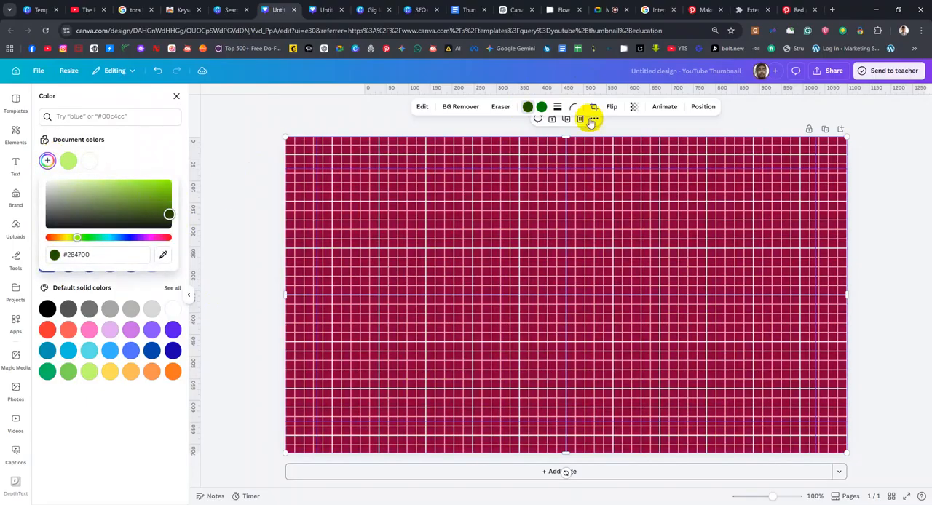
click(541, 107)
click(533, 195)
key(ctrl+z)
key(ctrl+z)
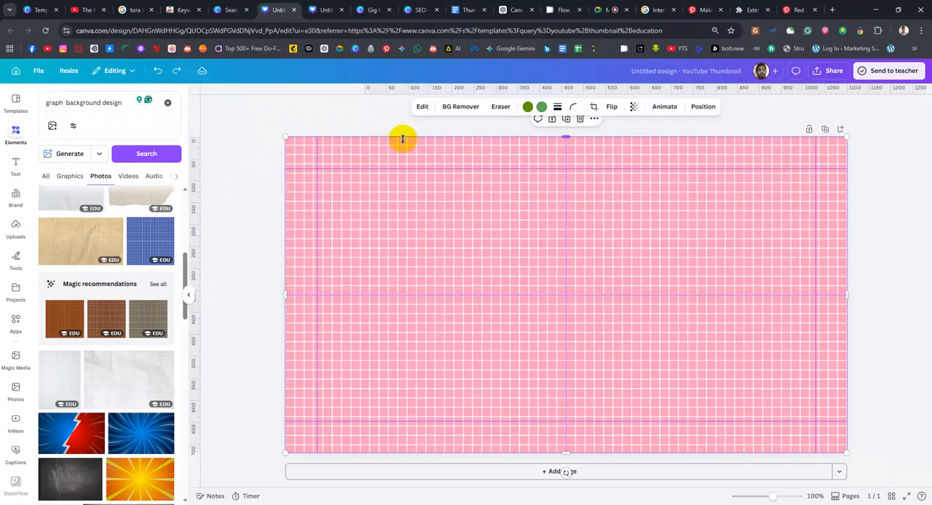
Undo the last color changes and set the grid photo's first color to a custom dark green
key(ctrl+z)
key(ctrl+z)
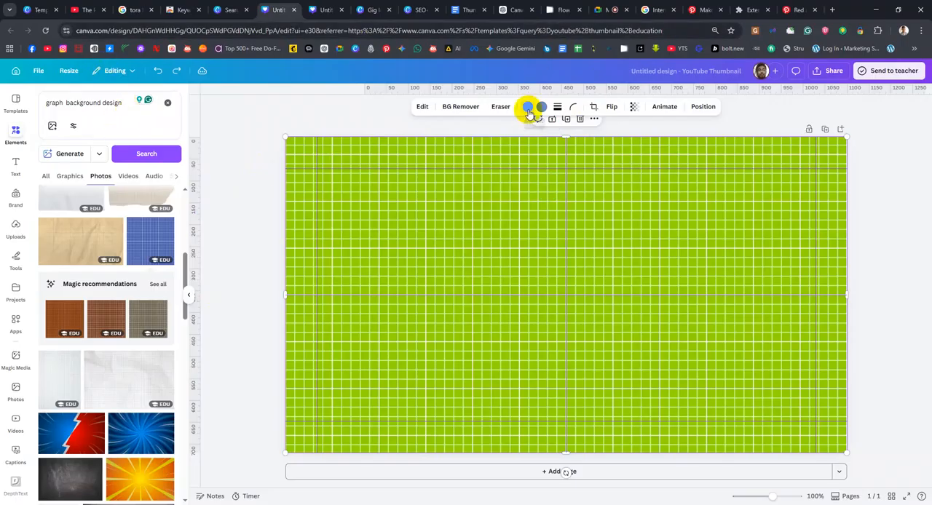
click(527, 107)
click(47, 160)
click(166, 201)
mouse_move(166, 215)
mouse_down()
mouse_move(167, 225)
mouse_move(168, 217)
mouse_up()
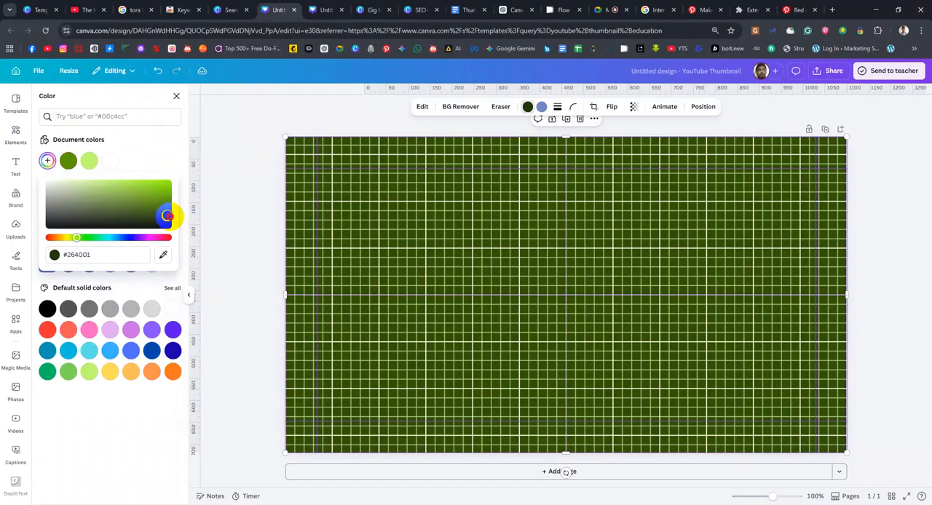
drag(165, 212, 163, 210)
Try Magic Eraser with brush size 40 across the upper part of the grid photo and undo the erasure
click(423, 108)
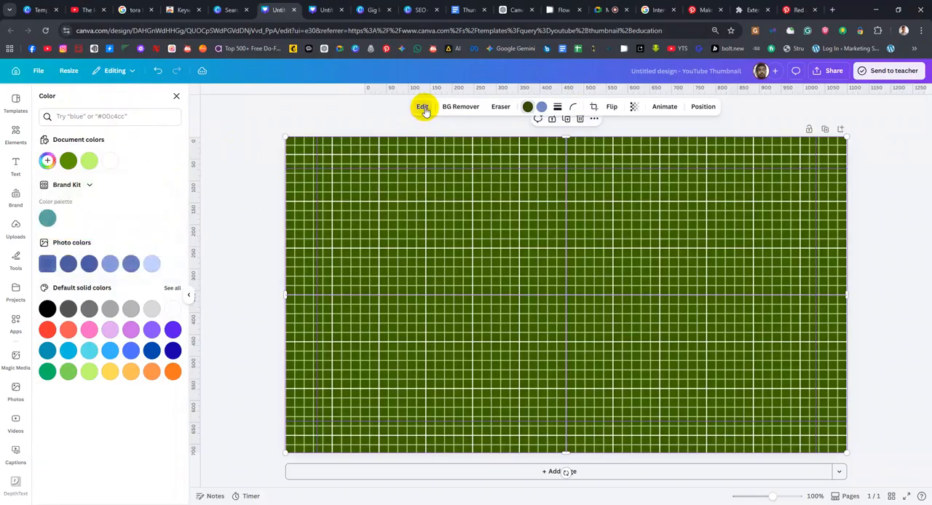
scroll(46, 437, down, 2)
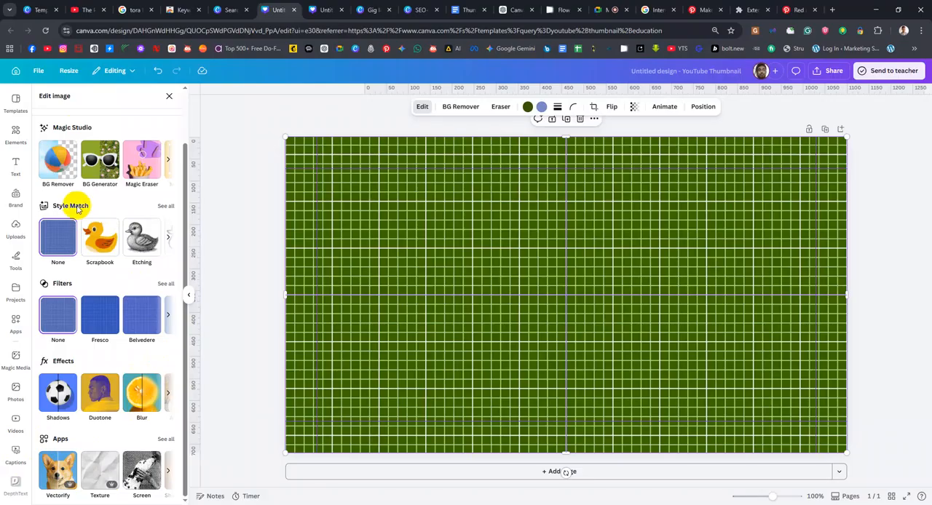
click(170, 160)
click(45, 159)
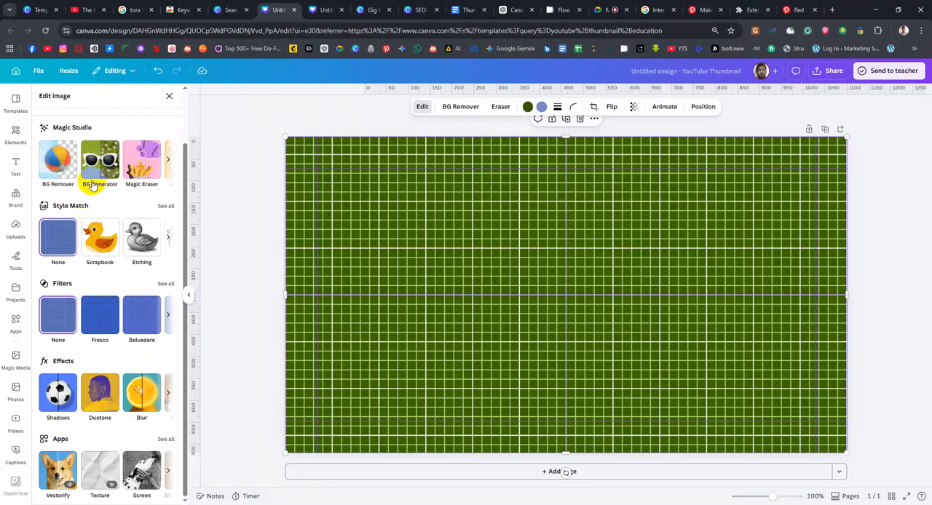
click(134, 168)
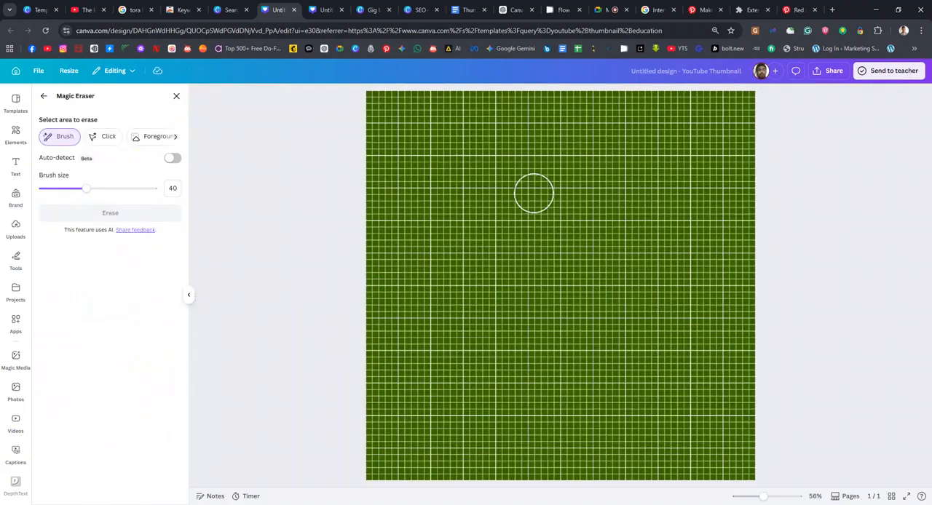
mouse_move(369, 115)
mouse_down()
mouse_move(366, 104)
mouse_move(659, 139)
mouse_move(745, 94)
mouse_move(706, 115)
mouse_up()
mouse_move(564, 96)
mouse_down()
mouse_move(728, 138)
mouse_move(520, 115)
mouse_move(426, 146)
mouse_move(463, 126)
mouse_move(332, 156)
mouse_move(645, 194)
mouse_move(773, 191)
mouse_move(736, 190)
mouse_up()
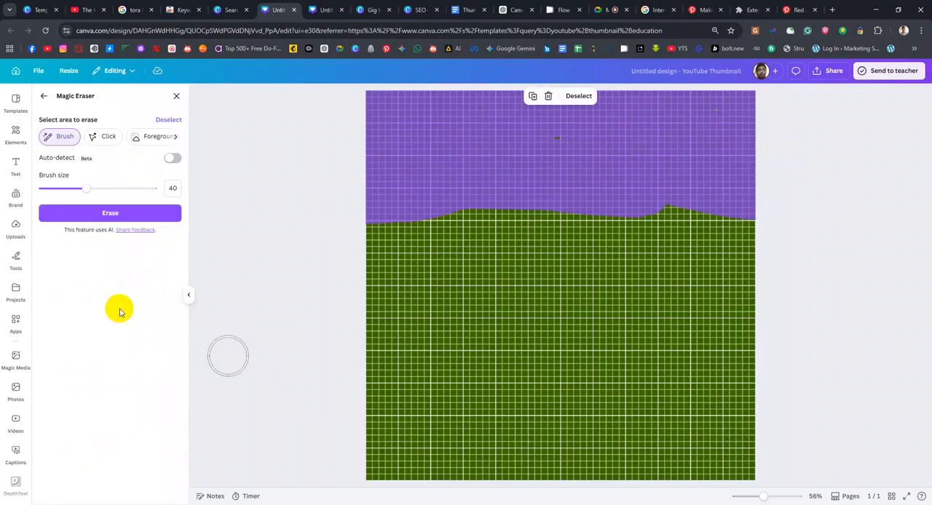
click(110, 222)
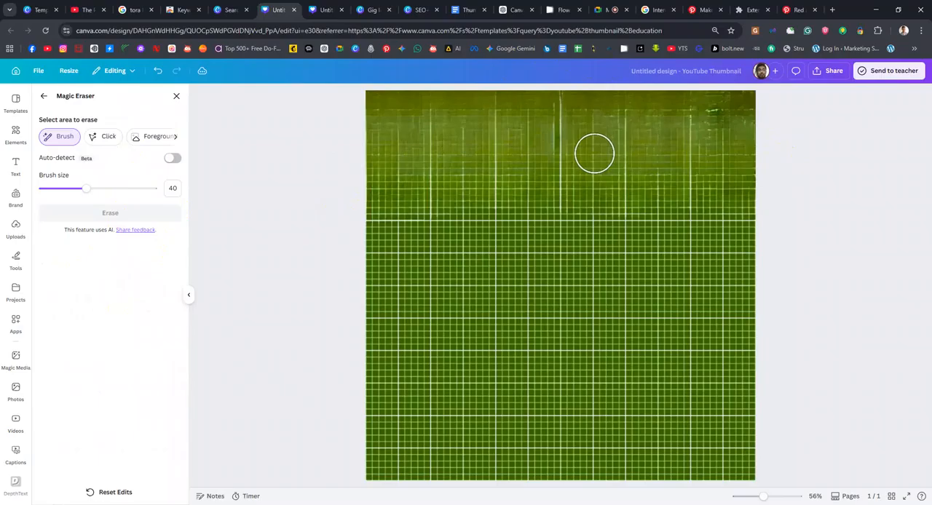
key(ctrl+z)
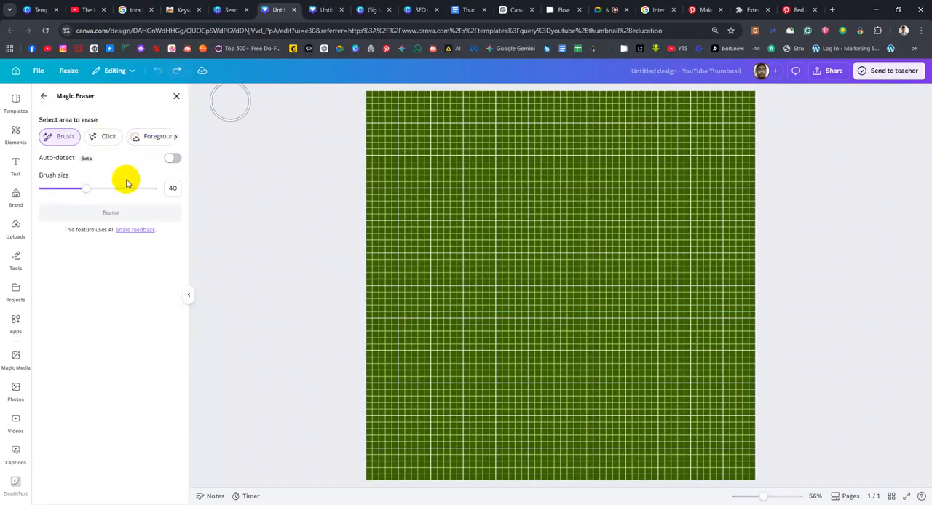
click(44, 98)
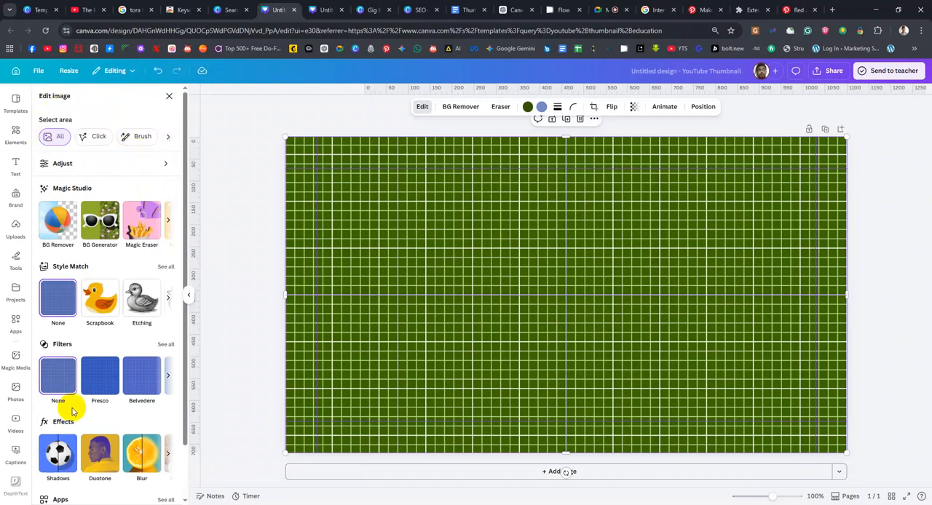
Try a whole-image blur with intensity 17 on the grid photo, remove the blur, and delete the photo from the page
scroll(70, 396, down, 1)
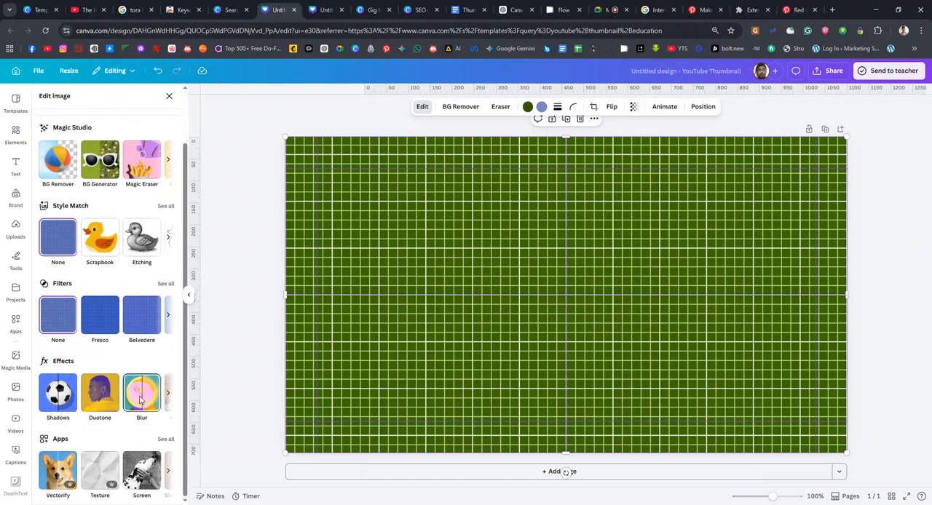
click(141, 399)
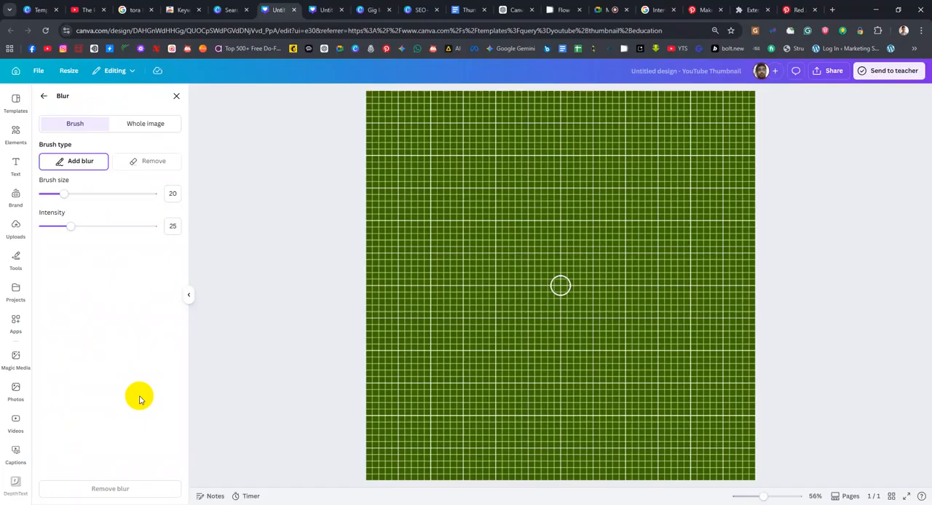
click(133, 125)
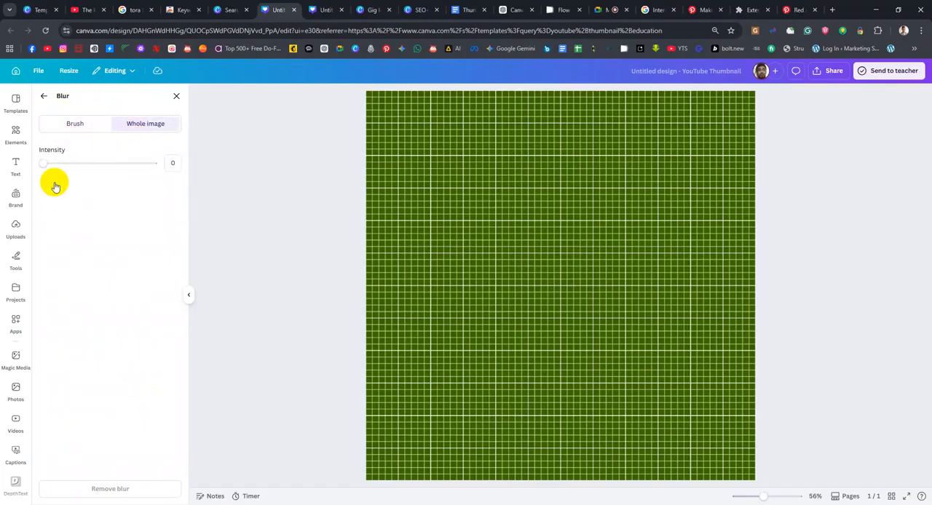
drag(47, 167, 126, 168)
mouse_move(83, 172)
mouse_down()
mouse_move(50, 167)
mouse_move(62, 170)
mouse_up()
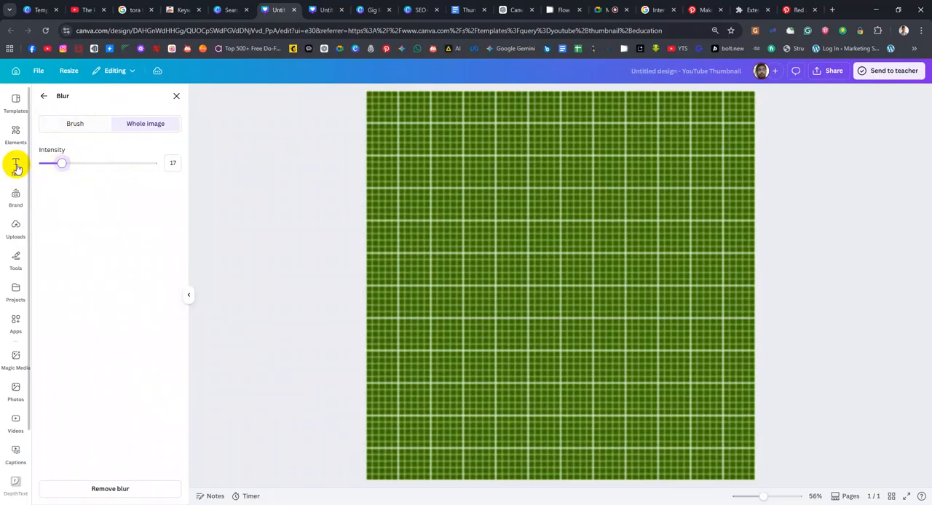
click(98, 130)
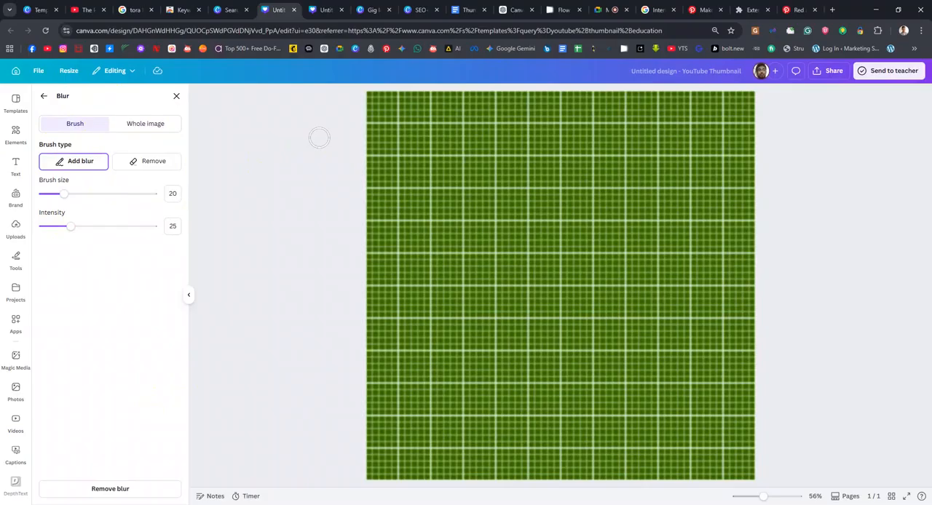
click(112, 489)
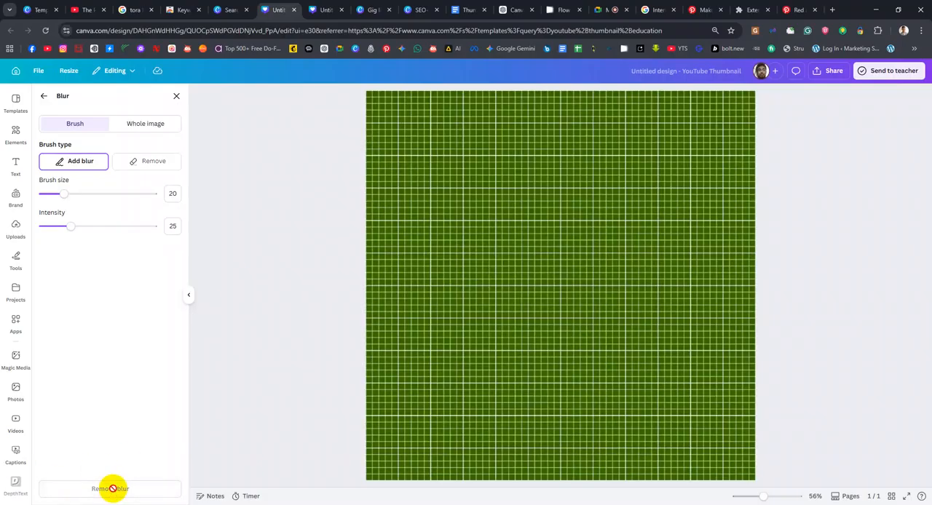
click(44, 96)
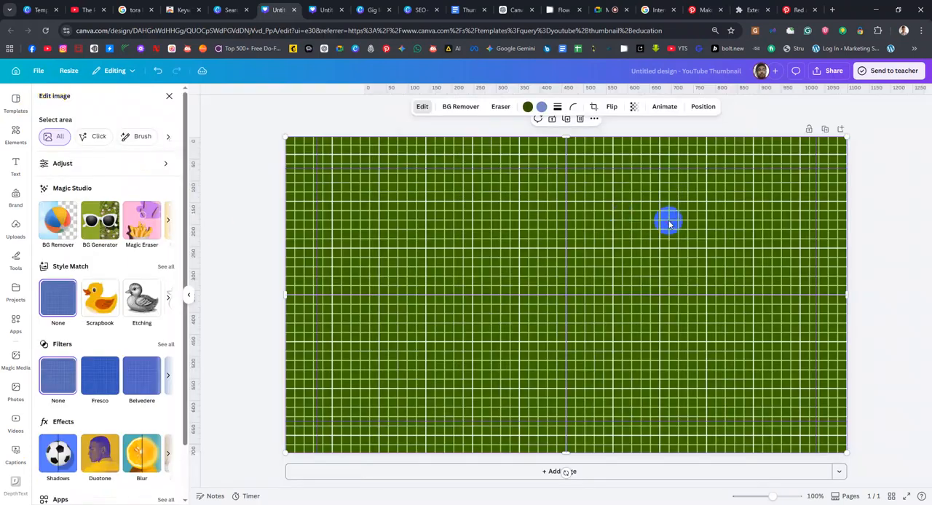
key(Delete)
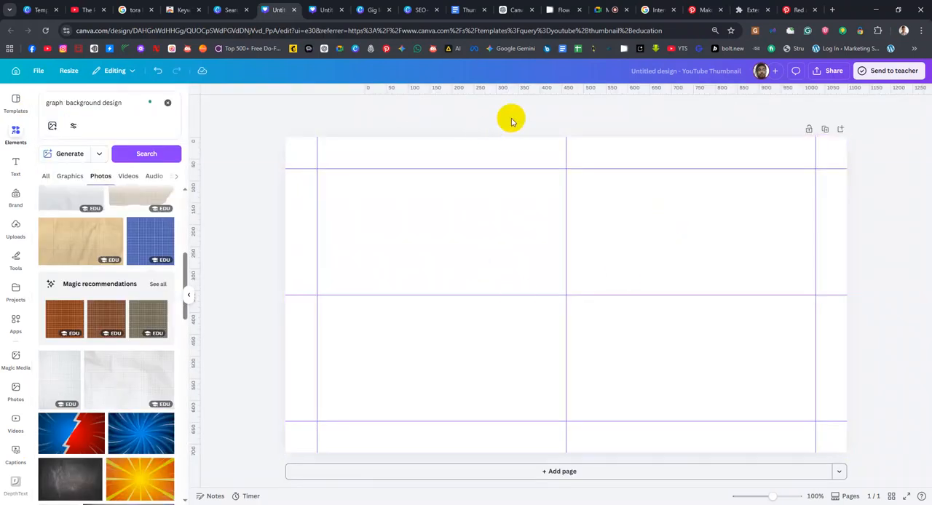
Switch to Google Images, search for "Making Money youtube thumbnail design" and look through the example thumbnails
click(645, 10)
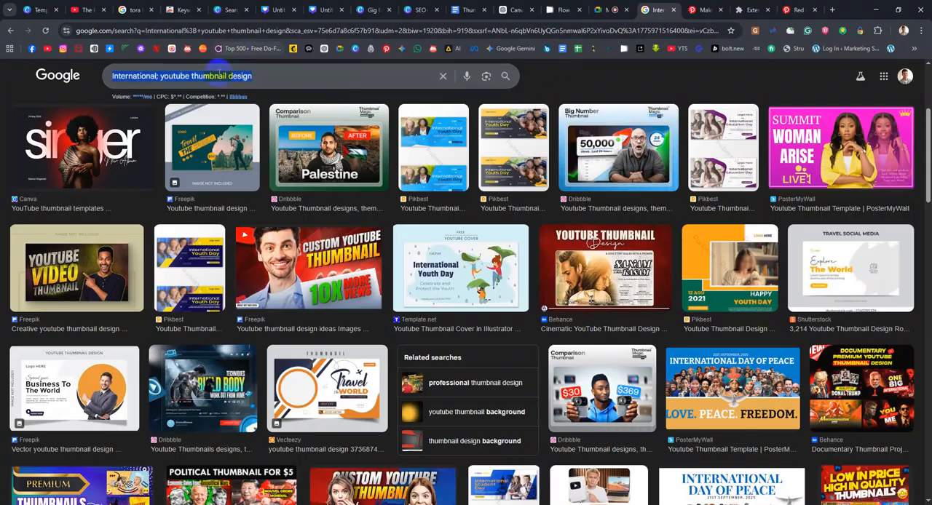
click(169, 78)
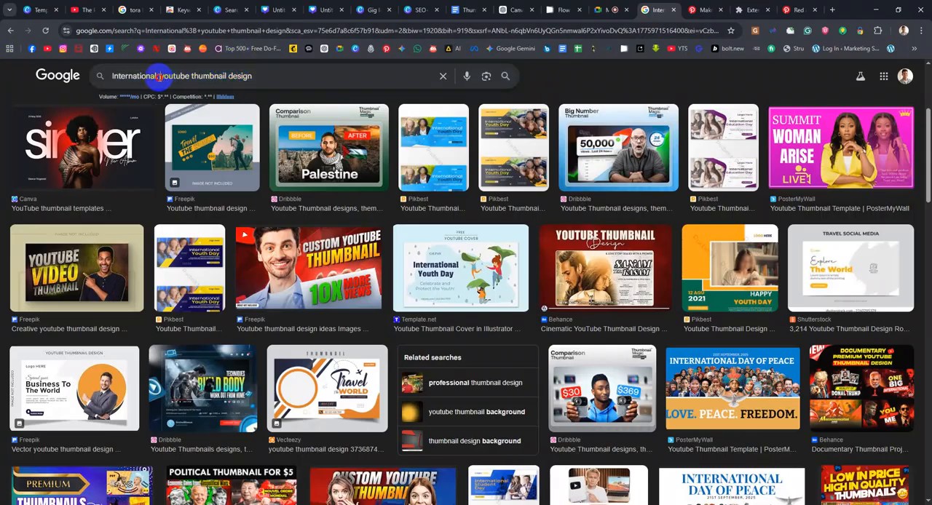
drag(158, 75, 58, 70)
text(Making Mony)
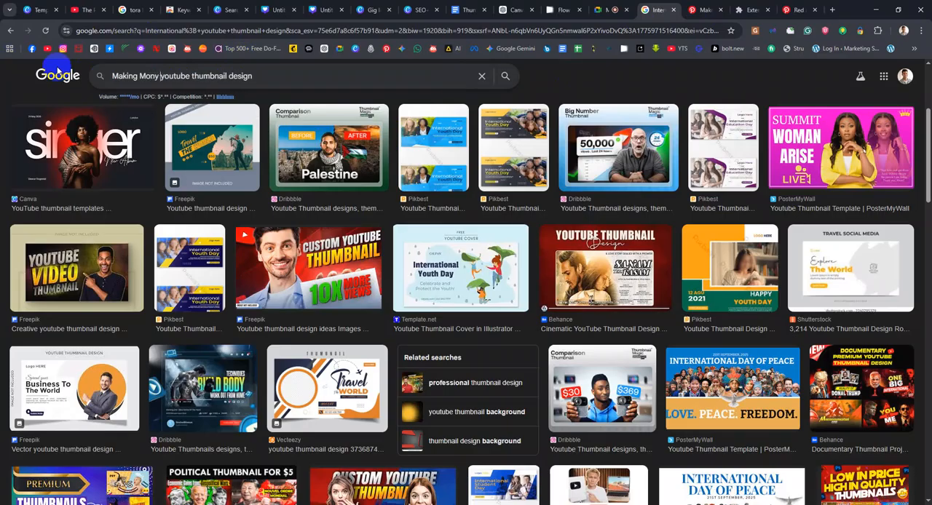
key(Return)
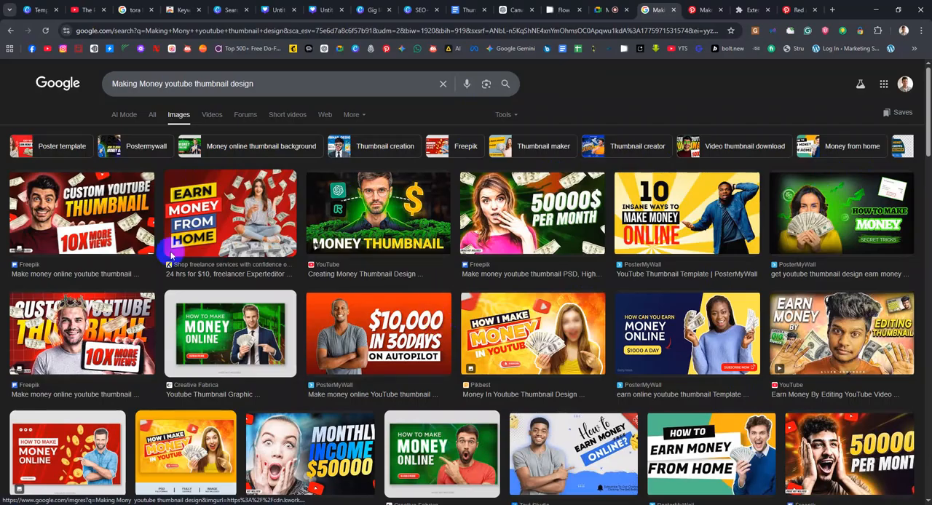
scroll(281, 224, down, 2)
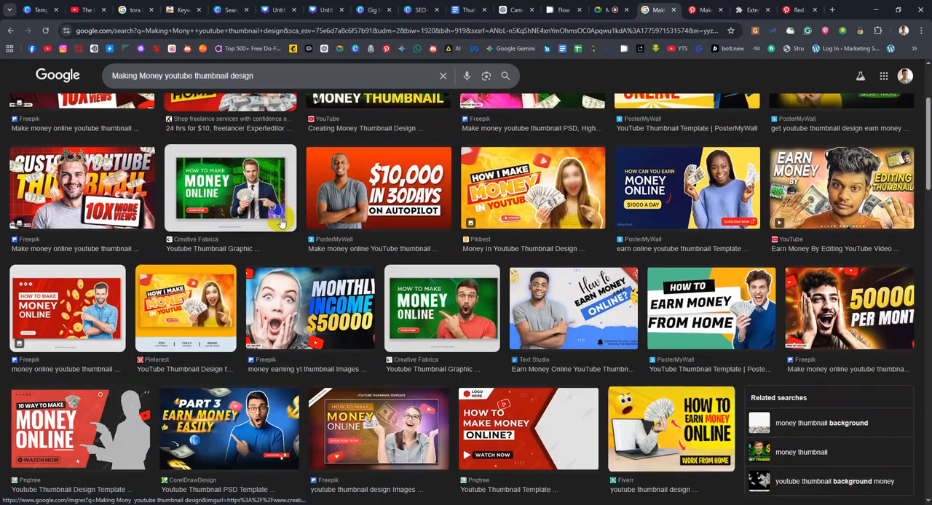
scroll(588, 262, down, 2)
scroll(588, 262, up, 5)
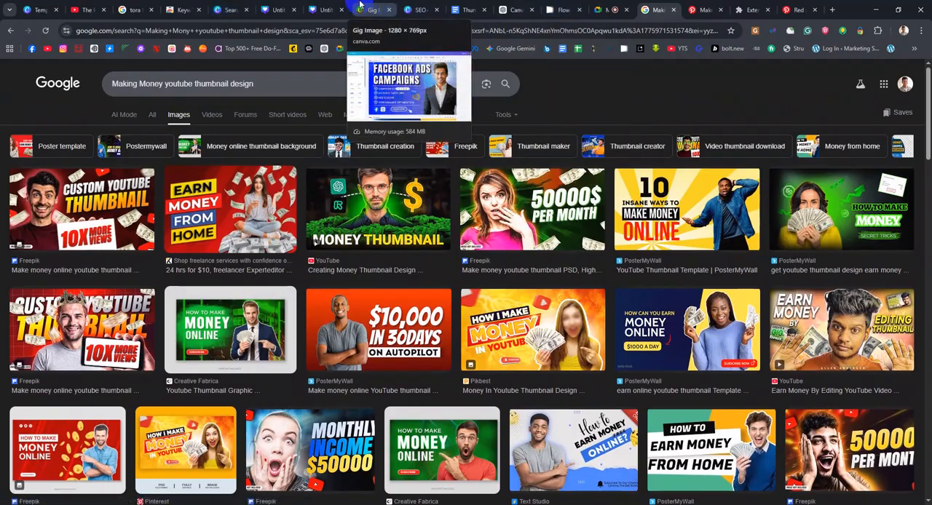
Search Google Images for "Green background" and preview the dark green textured background from Adobe Stock
click(281, 87)
triple_click(308, 87)
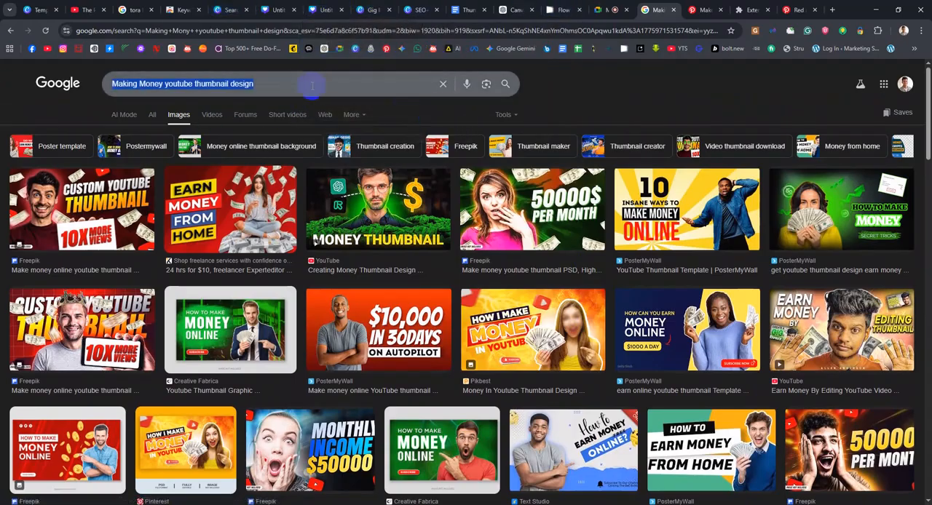
click(318, 86)
text(Gr)
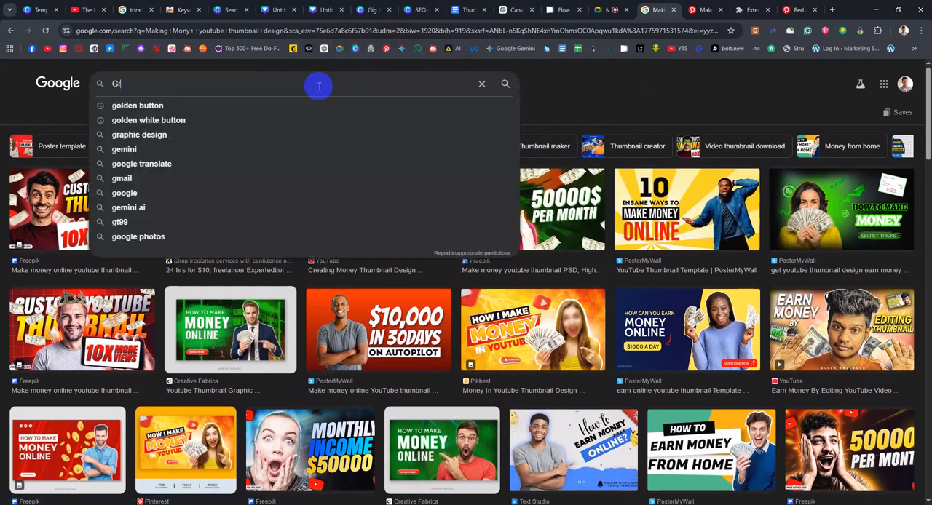
text(ren background)
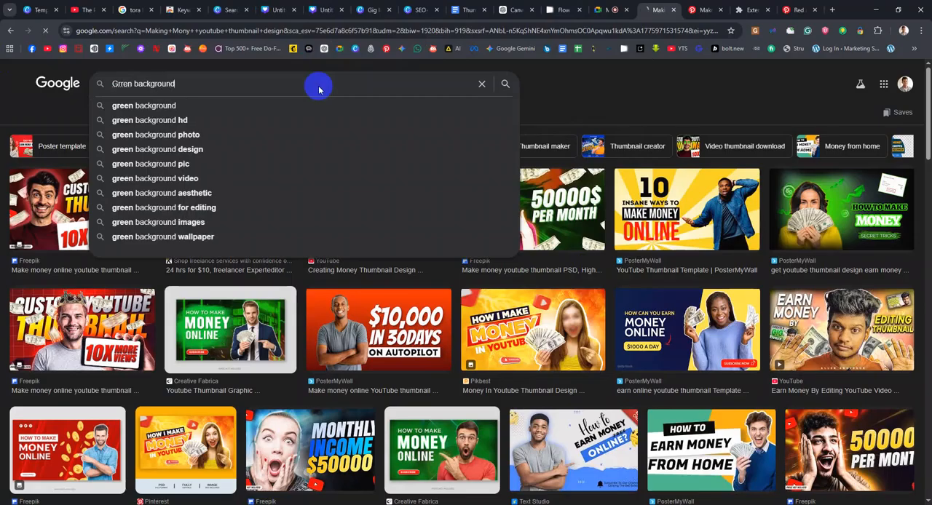
key(Return)
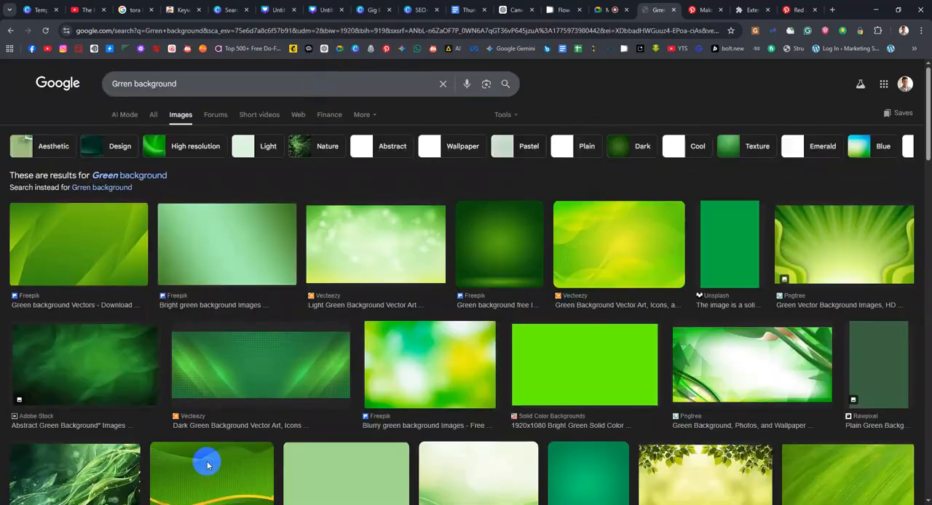
scroll(541, 337, down, 3)
scroll(541, 337, down, 4)
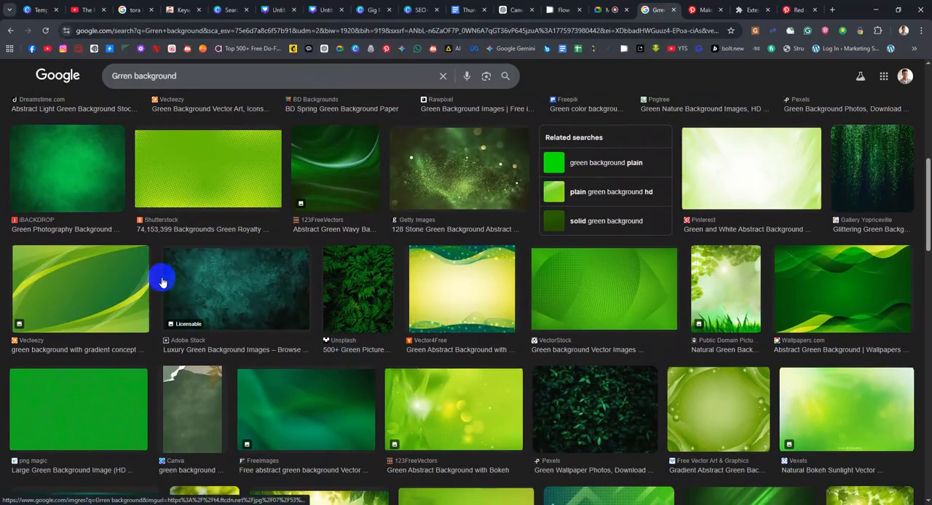
click(219, 271)
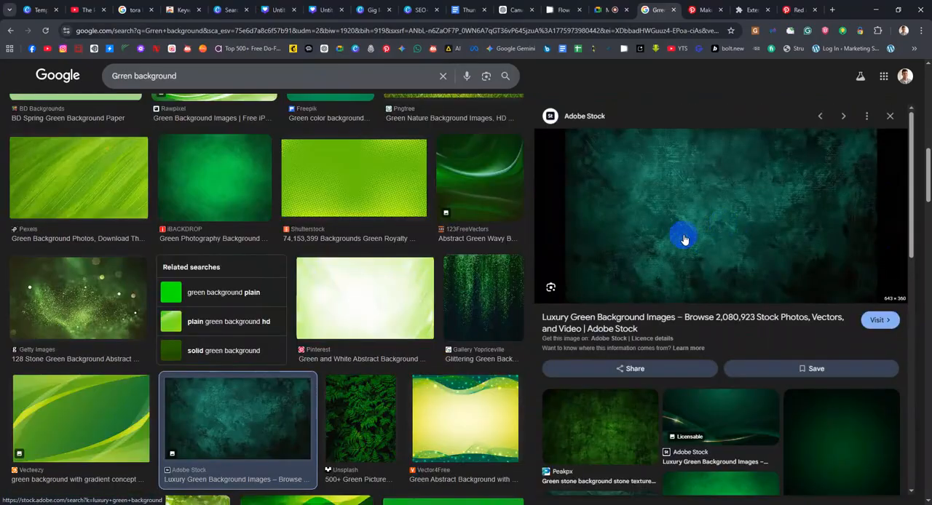
Refine the image search to "Green background money" and preview the Freepik image of banknotes falling on dark green
click(201, 74)
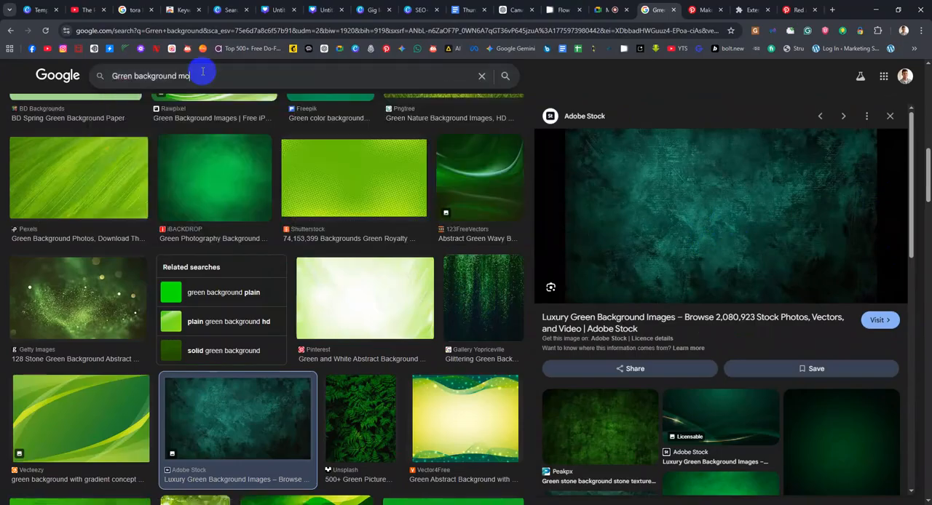
key(Return)
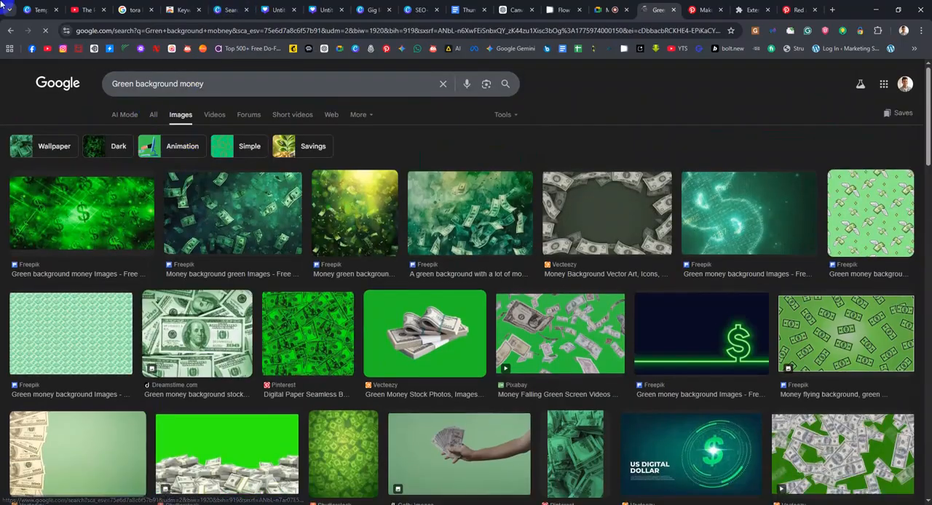
click(254, 206)
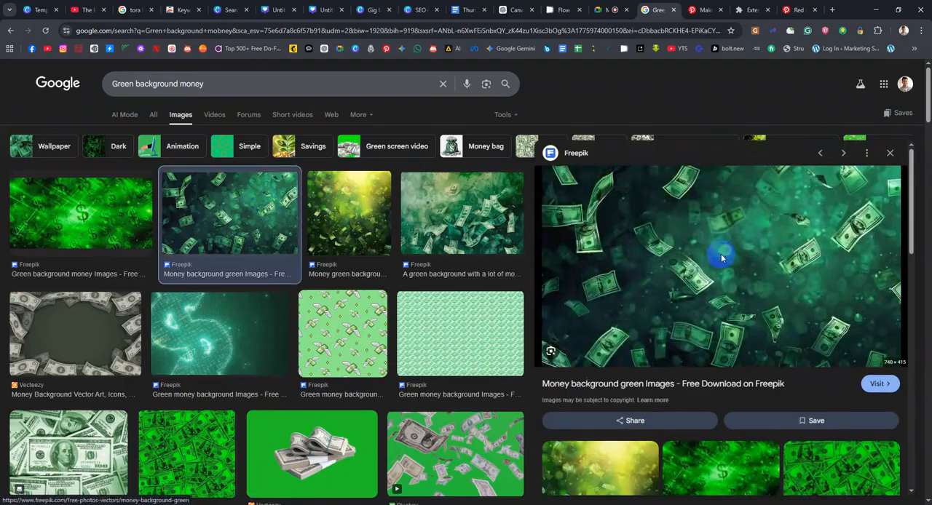
Copy the previewed falling-banknotes image and switch back to the blank YouTube thumbnail design in Canva
right_click(713, 248)
click(772, 428)
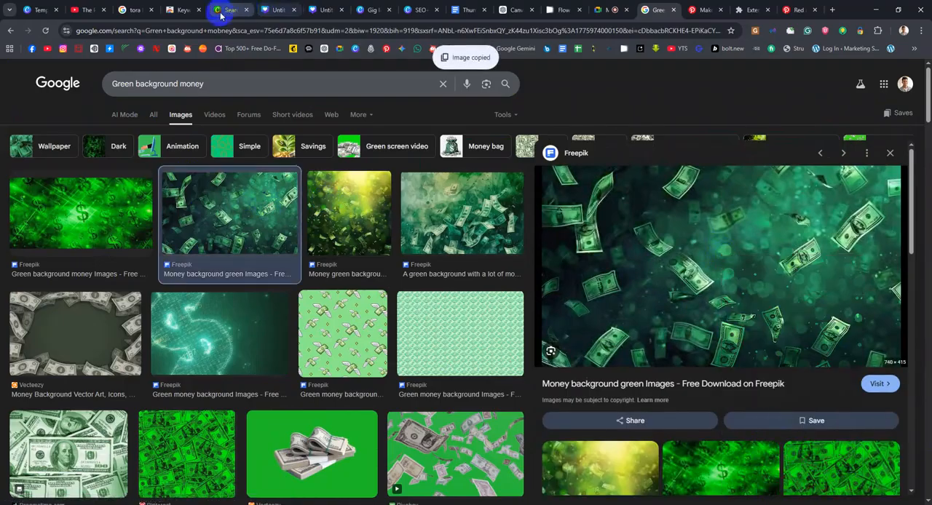
click(277, 9)
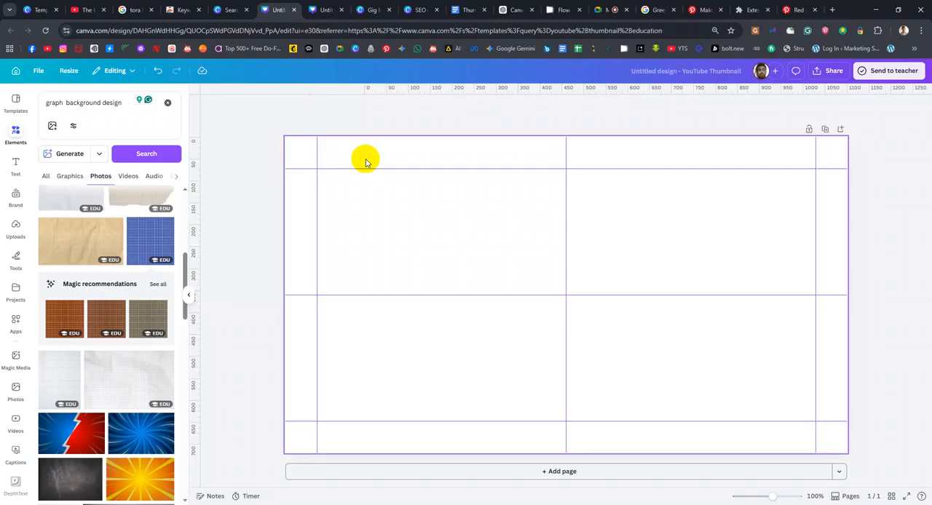
Paste the copied falling-banknotes image onto the blank thumbnail and stretch it to cover the whole page as background
key(ctrl+v)
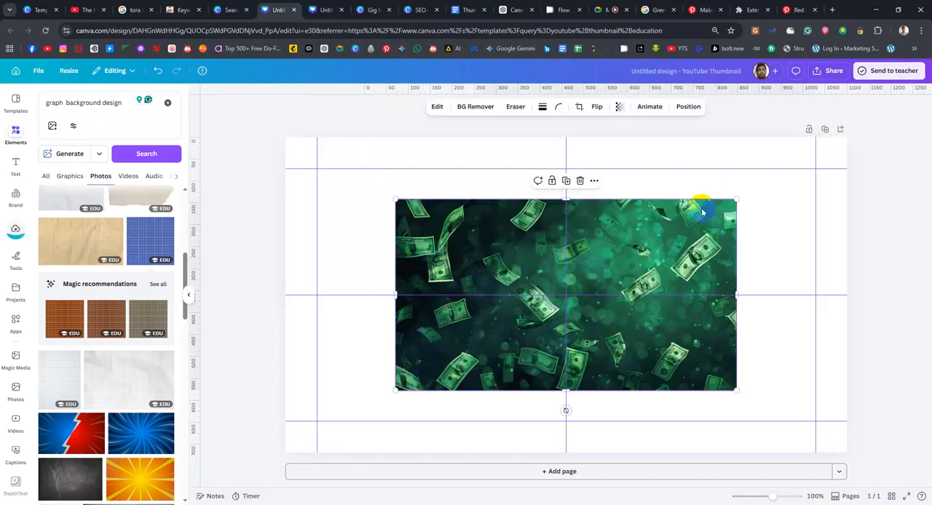
drag(637, 236, 567, 189)
drag(657, 338, 804, 437)
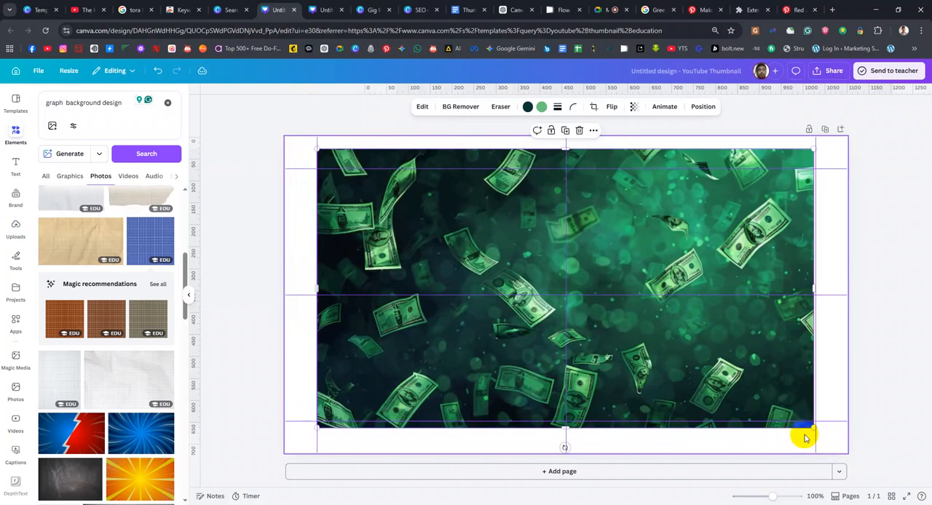
key(ctrl+z)
drag(657, 338, 859, 450)
drag(432, 264, 429, 262)
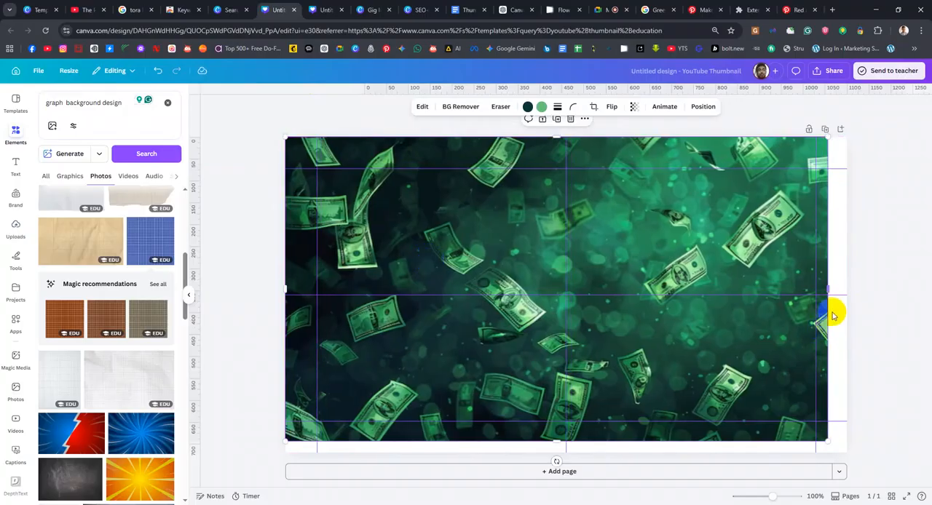
drag(832, 291, 847, 287)
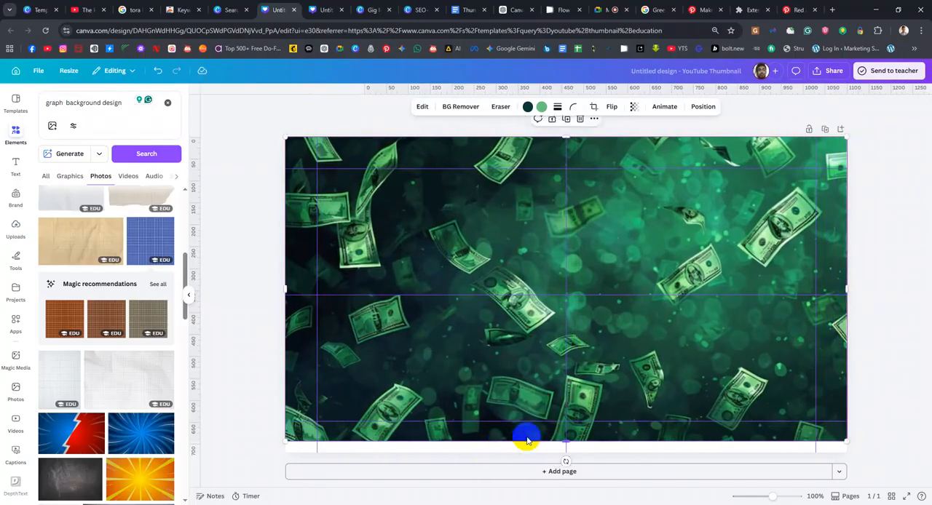
drag(567, 439, 561, 447)
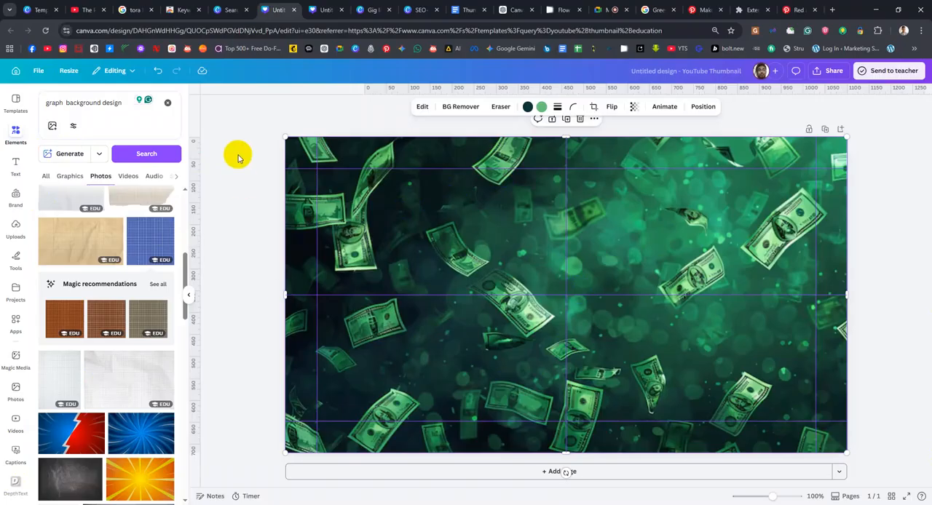
Try the Belvedere filter on the banknotes background, reset it to None and apply the Fresco filter
click(426, 108)
scroll(85, 388, down, 1)
click(128, 324)
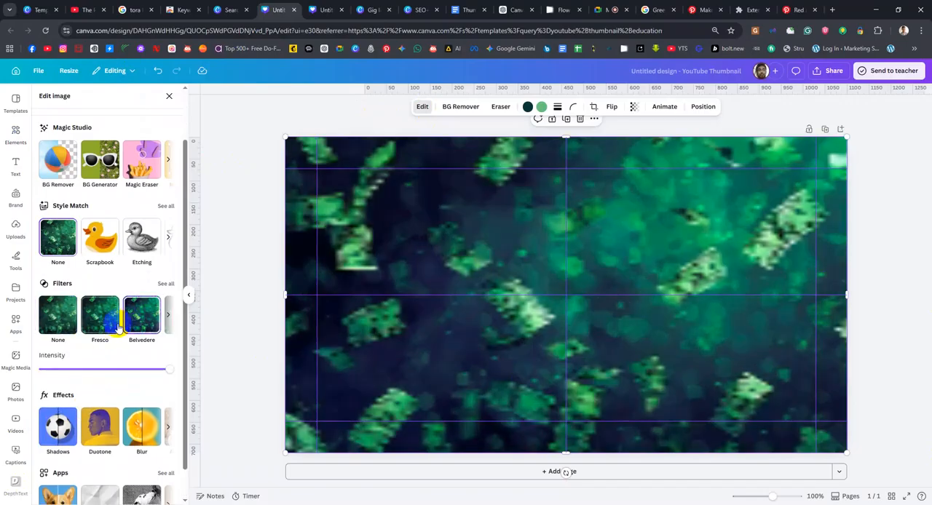
click(57, 314)
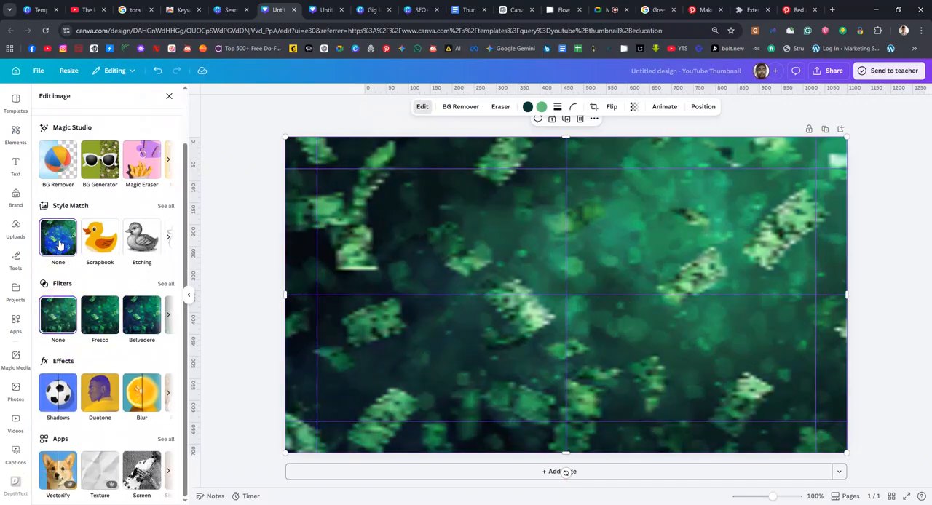
click(104, 314)
click(397, 212)
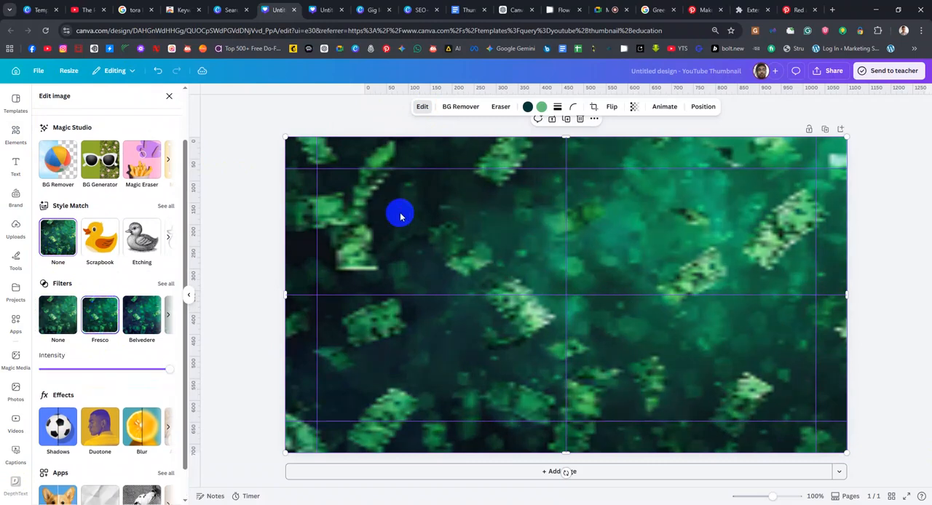
key(Delete)
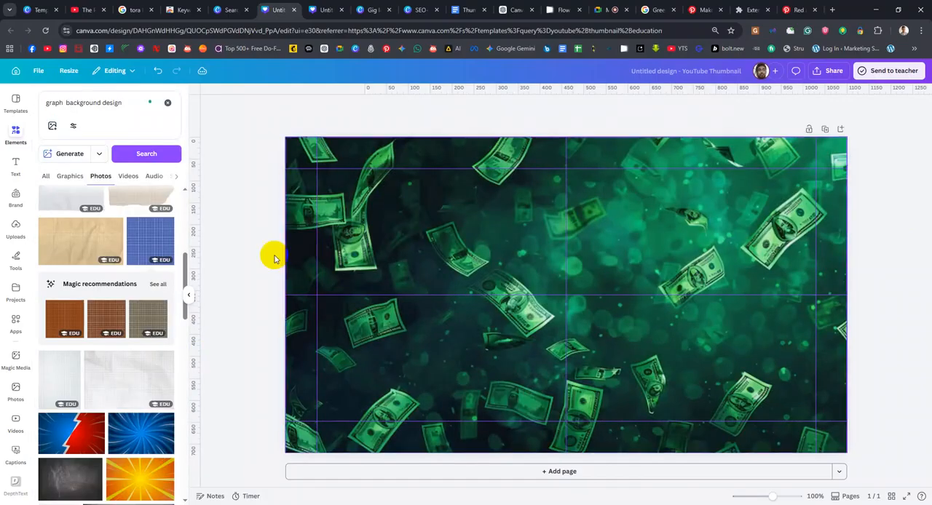
Browse the Style Match looks for the banknotes background, try Etching on it and undo the change
click(519, 232)
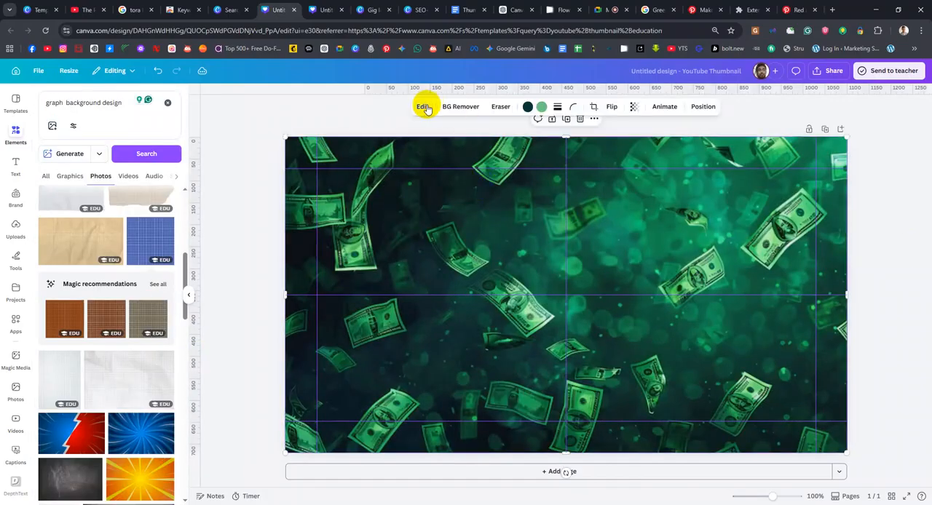
click(423, 106)
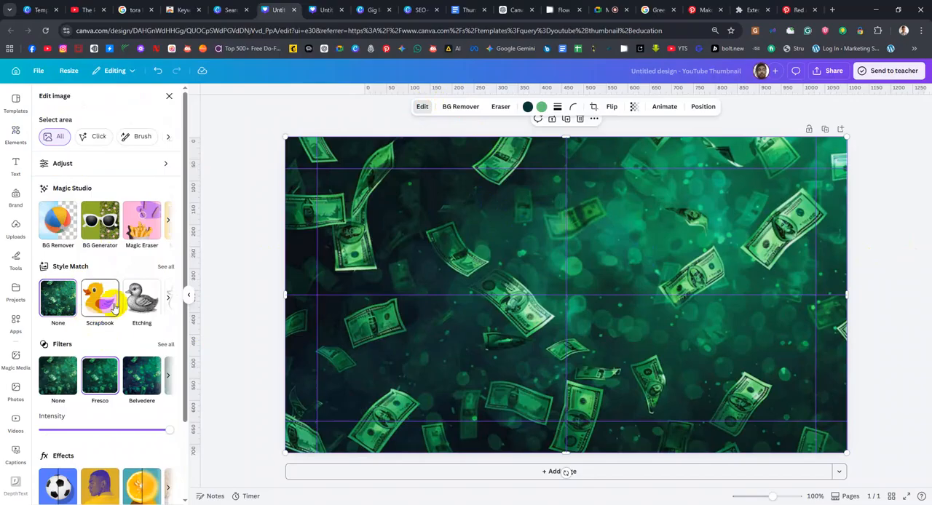
click(169, 298)
click(168, 297)
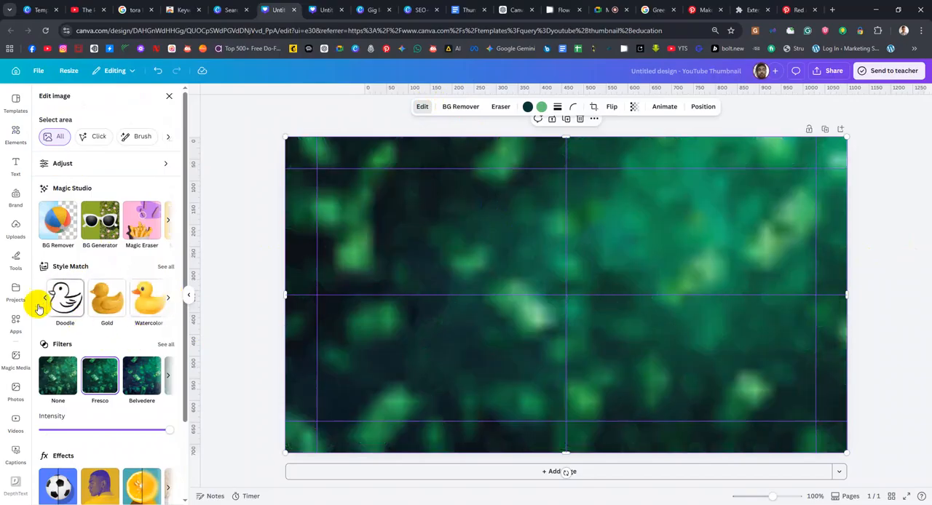
click(45, 298)
click(142, 298)
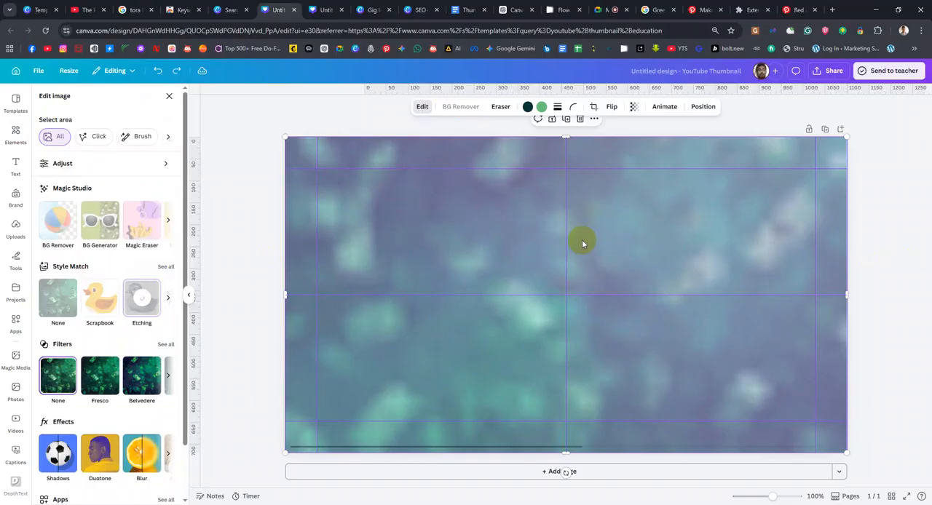
click(16, 134)
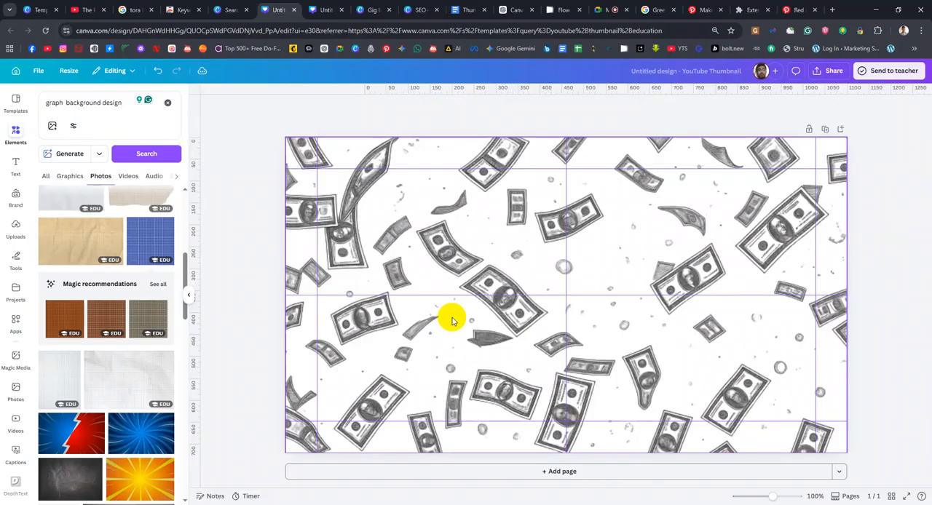
key(ctrl+z)
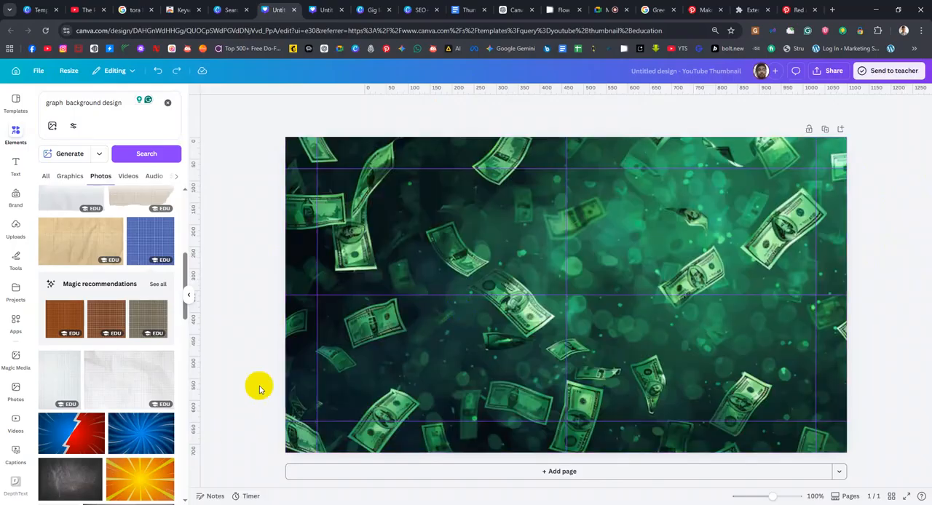
Adjust the white balance of the banknotes background, setting the temperature to 9 and keeping the tint at 0
click(463, 263)
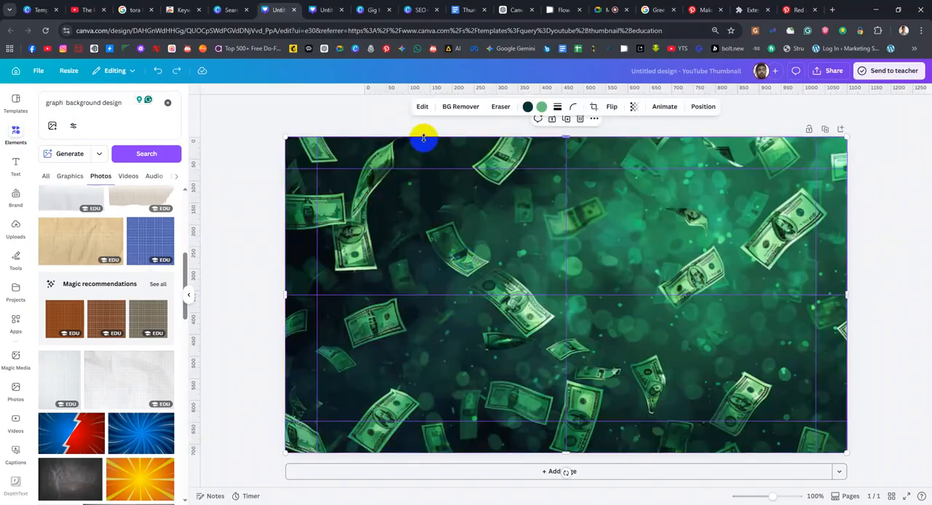
click(424, 108)
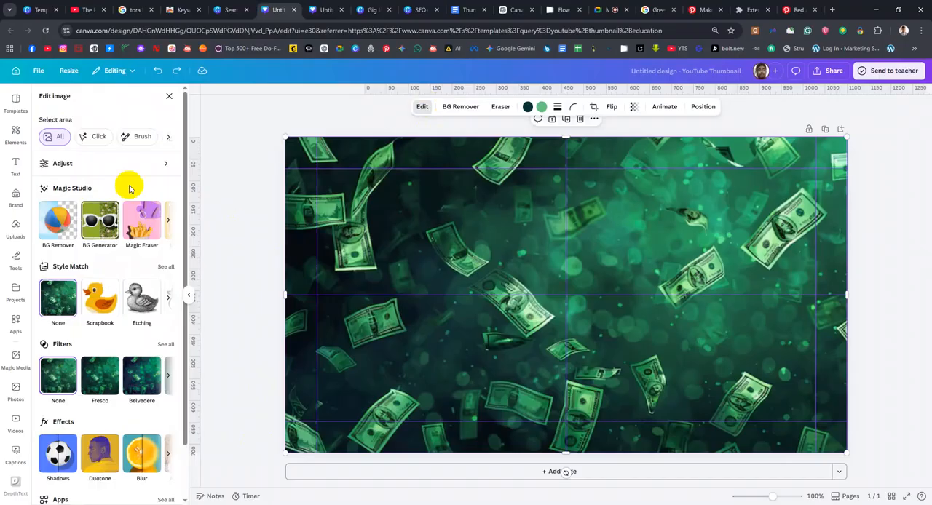
click(159, 167)
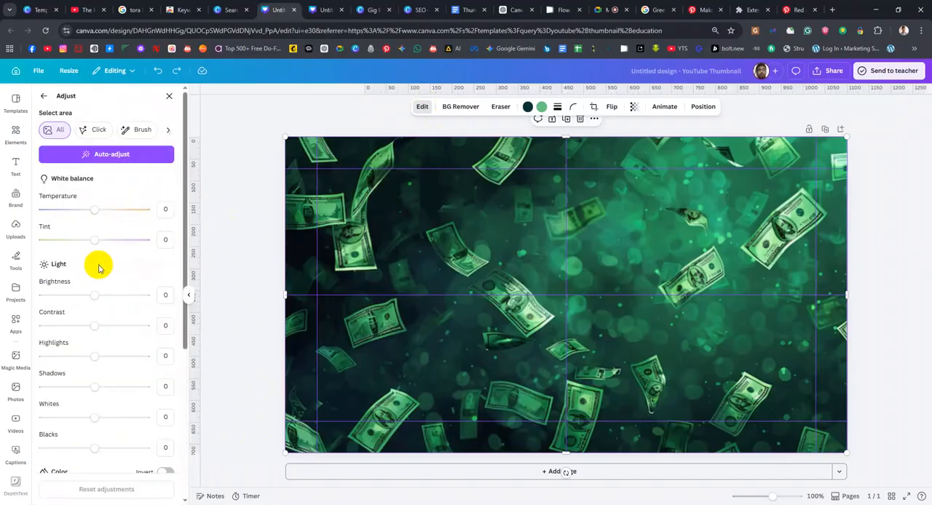
mouse_move(93, 209)
mouse_down()
mouse_move(62, 211)
mouse_move(98, 209)
mouse_up()
mouse_move(95, 240)
mouse_down()
mouse_move(67, 238)
mouse_move(95, 240)
mouse_up()
Try a saturation of -100 and a small vibrance change on the banknotes background, restore vibrance to 0 and set saturation to -22
scroll(108, 437, down, 3)
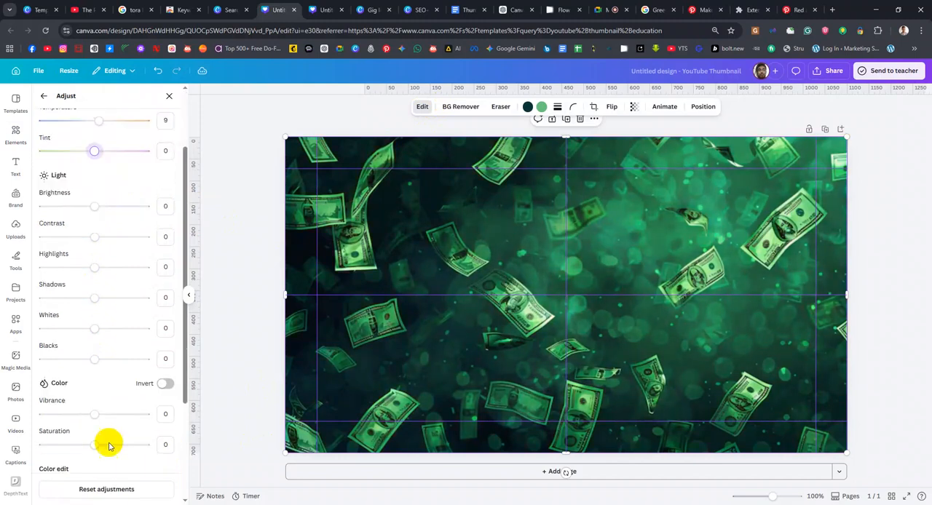
scroll(99, 384, down, 1)
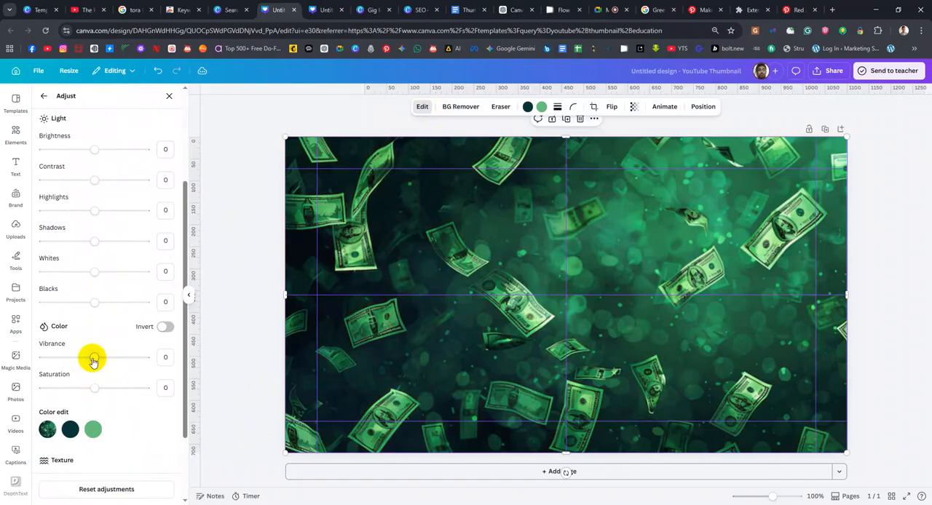
drag(92, 387, 36, 390)
mouse_move(94, 362)
mouse_down()
mouse_move(68, 354)
mouse_move(104, 349)
mouse_move(91, 358)
mouse_up()
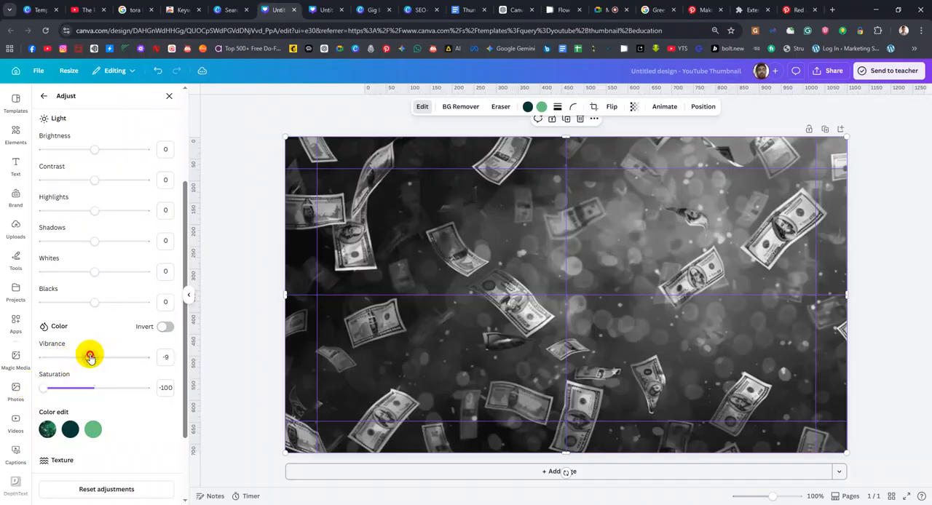
scroll(102, 240, up, 1)
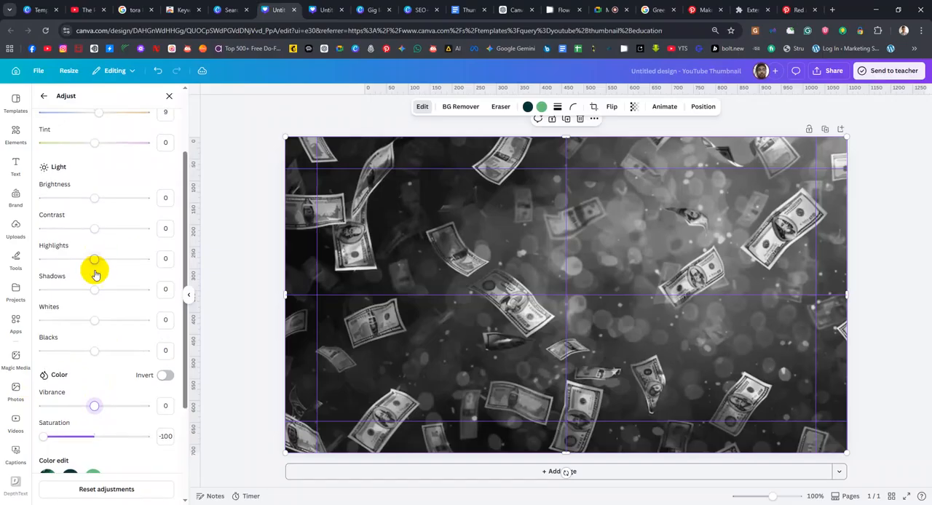
drag(96, 201, 93, 263)
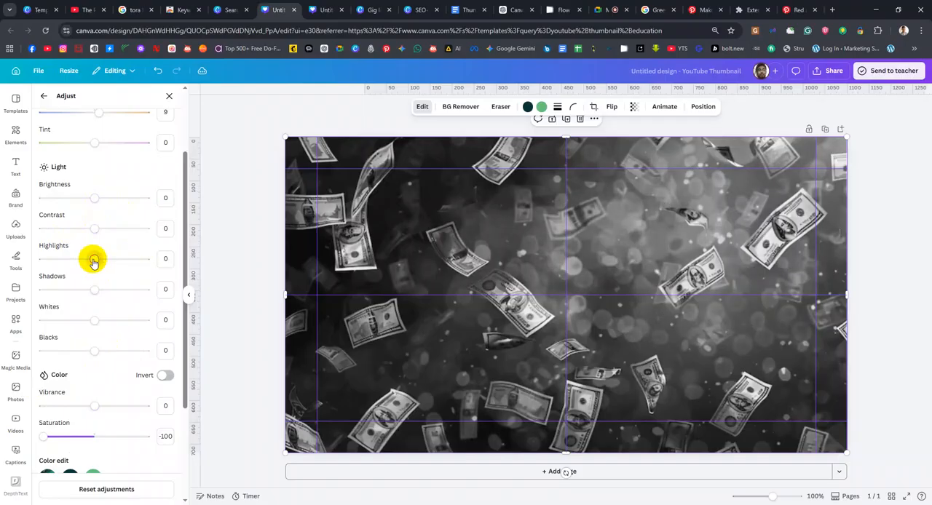
drag(52, 440, 64, 436)
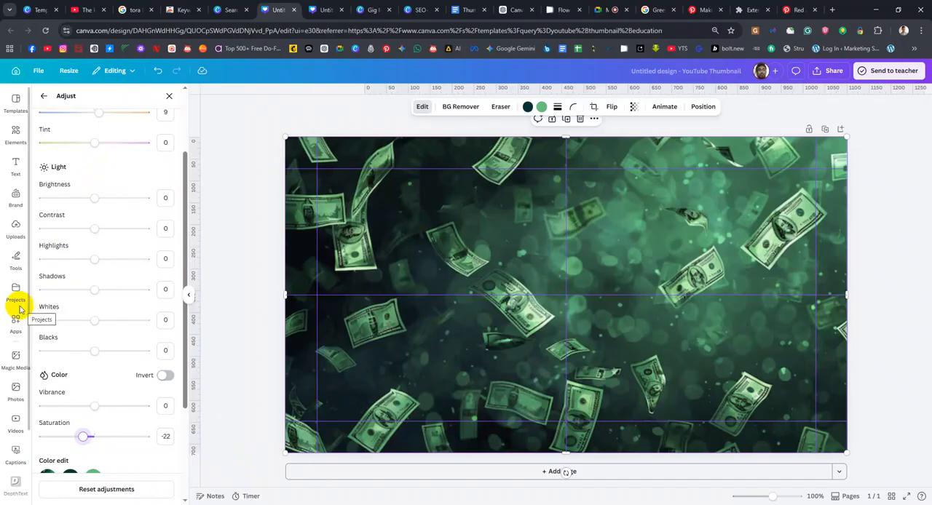
click(14, 231)
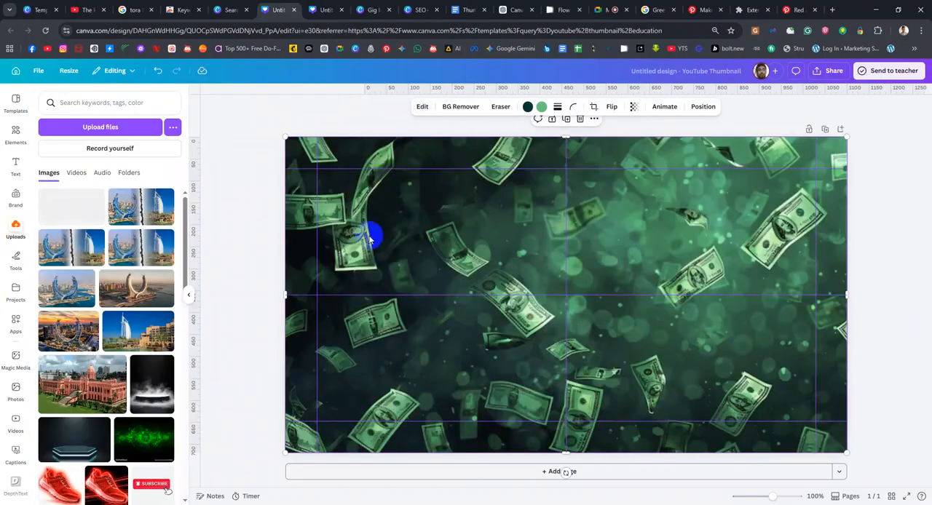
click(14, 230)
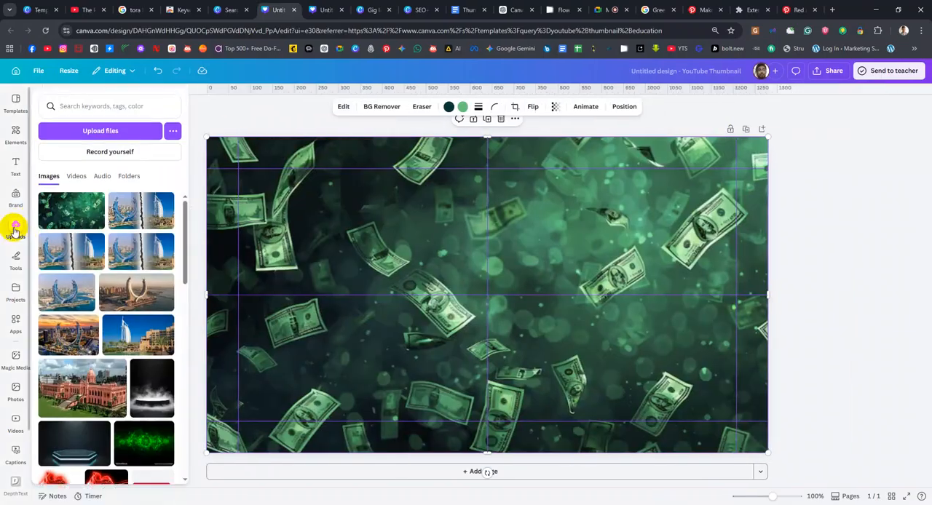
click(459, 296)
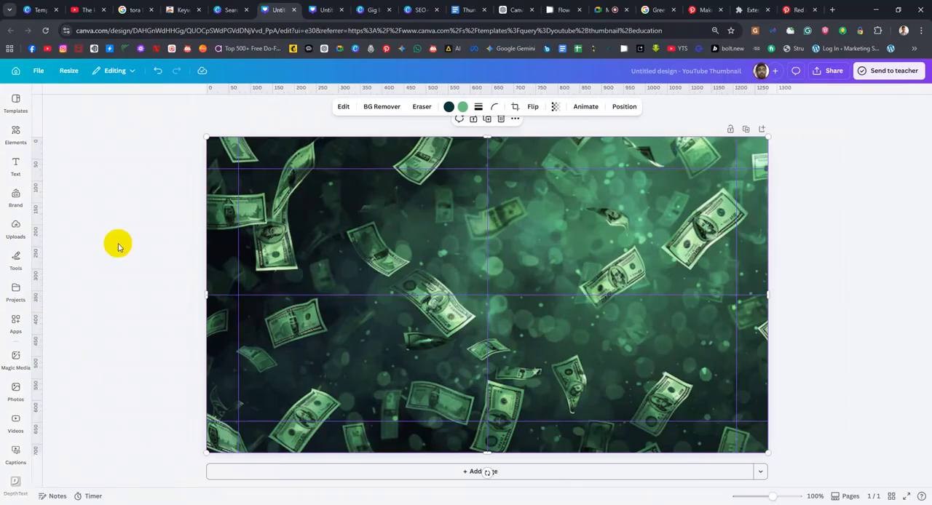
click(15, 227)
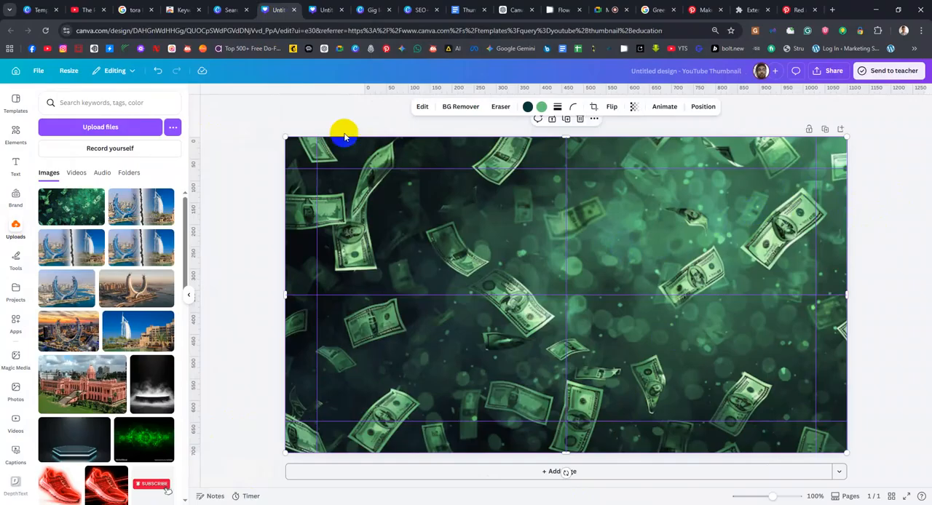
Try a whole-image Blur effect at intensity 20 on the banknotes background and remove it
click(422, 108)
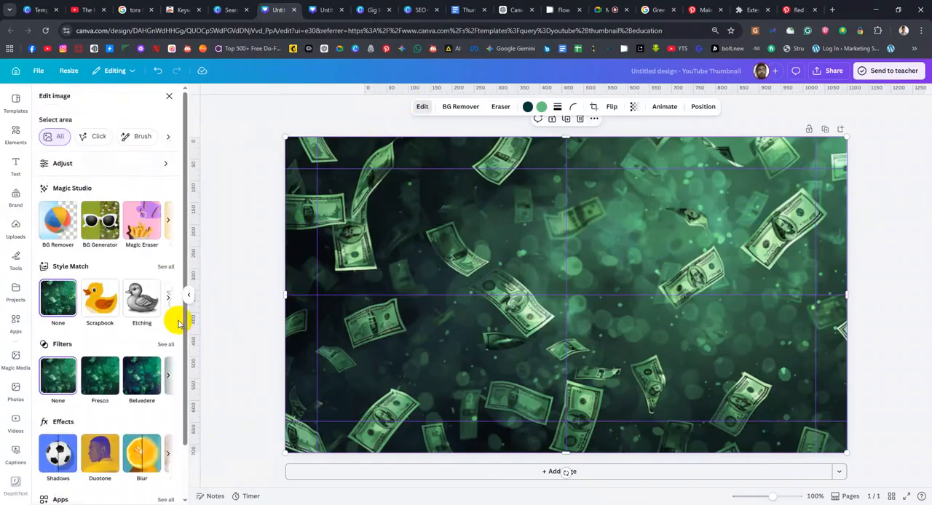
scroll(114, 291, down, 2)
scroll(139, 270, up, 2)
scroll(109, 356, down, 2)
click(140, 394)
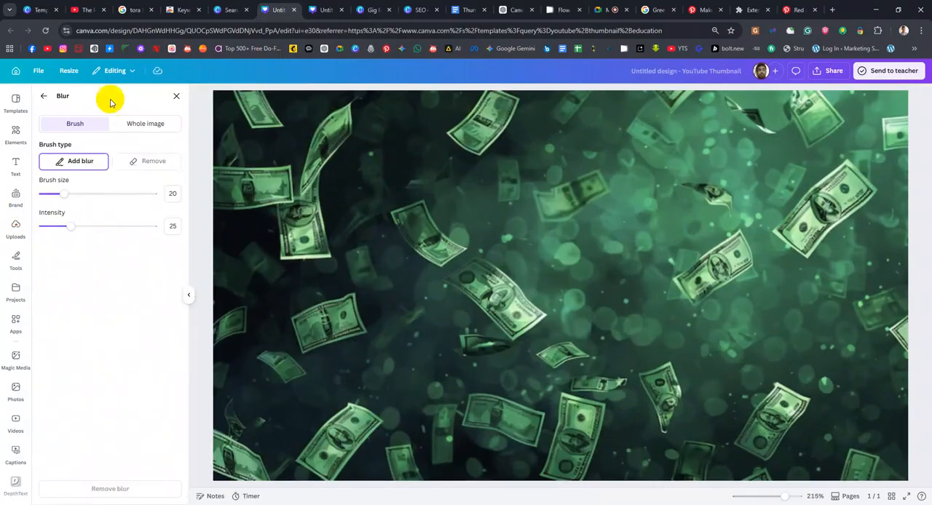
click(125, 130)
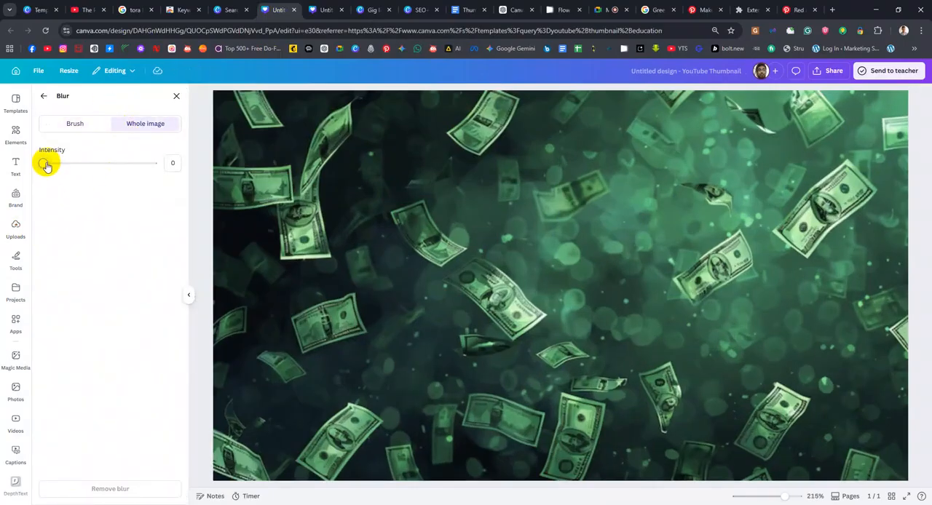
drag(47, 166, 65, 167)
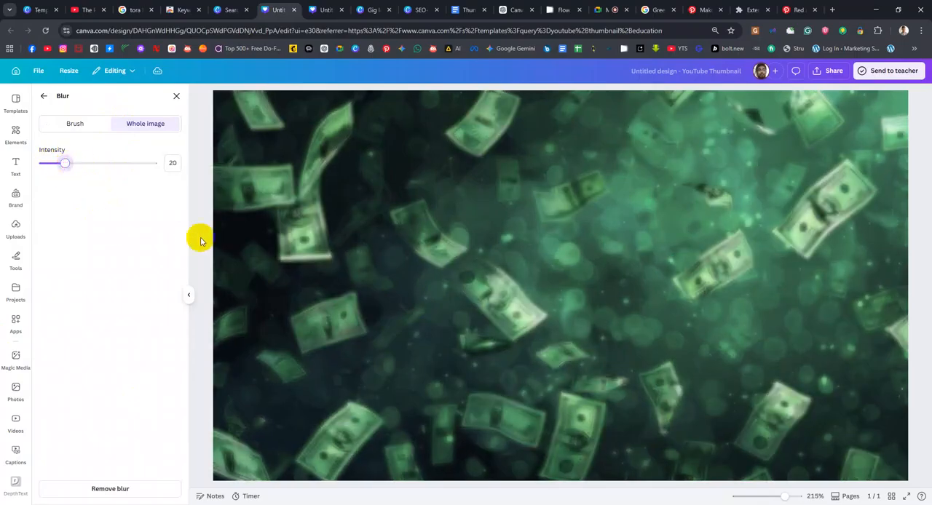
click(126, 496)
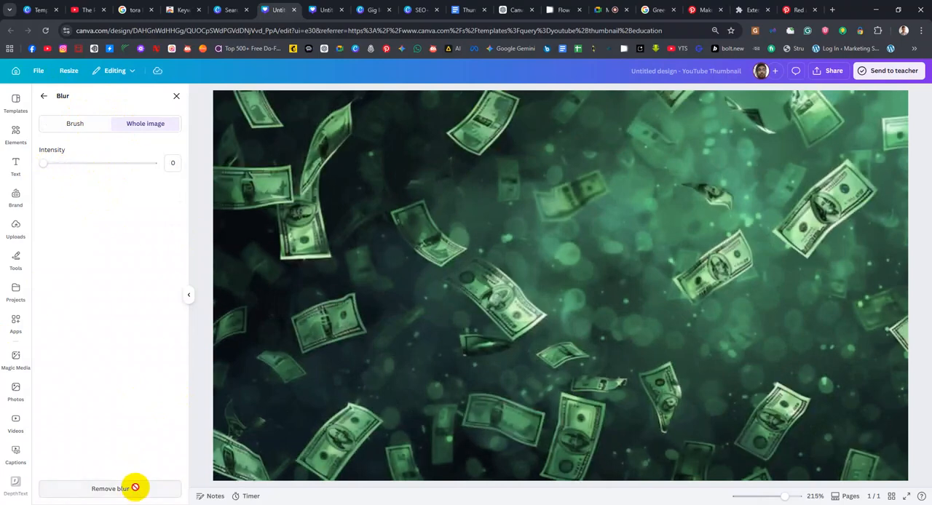
Try a brush blur of size 58 and intensity 39 across the upper banknotes background, lower the intensity to 14 and remove the blur
click(67, 124)
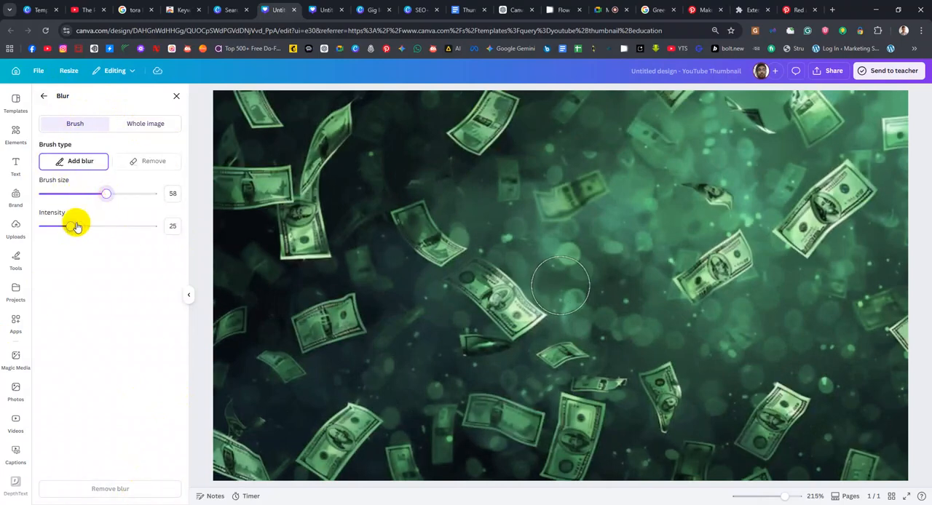
mouse_move(241, 113)
mouse_down()
mouse_move(737, 68)
mouse_move(860, 106)
mouse_move(886, 105)
mouse_move(262, 200)
mouse_move(239, 198)
mouse_move(275, 149)
mouse_move(241, 110)
mouse_move(220, 127)
mouse_move(398, 88)
mouse_move(531, 113)
mouse_move(358, 193)
mouse_move(259, 215)
mouse_up()
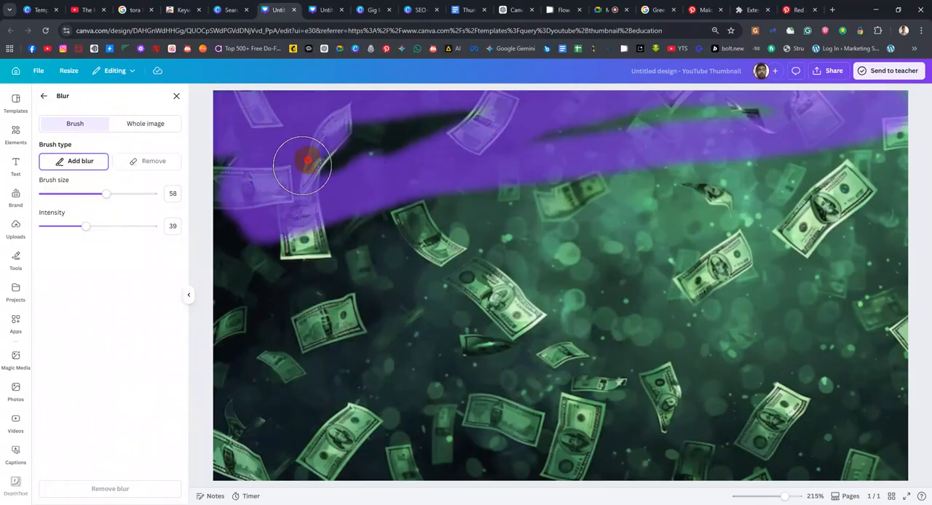
mouse_move(287, 162)
mouse_down()
mouse_move(504, 141)
mouse_move(686, 149)
mouse_move(460, 176)
mouse_move(701, 127)
mouse_move(896, 114)
mouse_move(876, 191)
mouse_move(701, 190)
mouse_move(792, 160)
mouse_move(288, 254)
mouse_move(223, 208)
mouse_move(241, 127)
mouse_up()
mouse_move(216, 264)
mouse_down()
mouse_move(220, 335)
mouse_move(465, 258)
mouse_move(705, 252)
mouse_move(515, 228)
mouse_move(598, 155)
mouse_move(226, 297)
mouse_up()
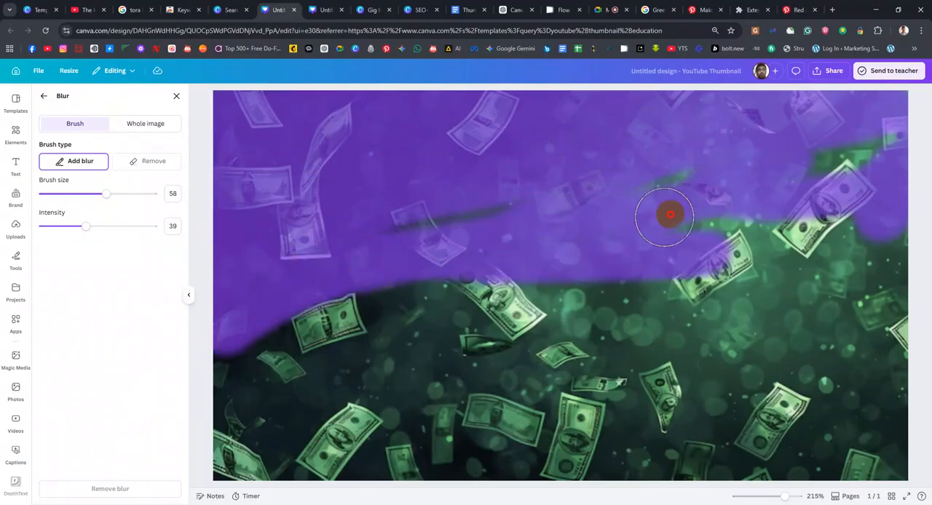
mouse_move(421, 226)
mouse_down()
mouse_move(874, 152)
mouse_move(647, 208)
mouse_move(925, 123)
mouse_move(743, 242)
mouse_move(887, 300)
mouse_up()
drag(879, 259, 215, 321)
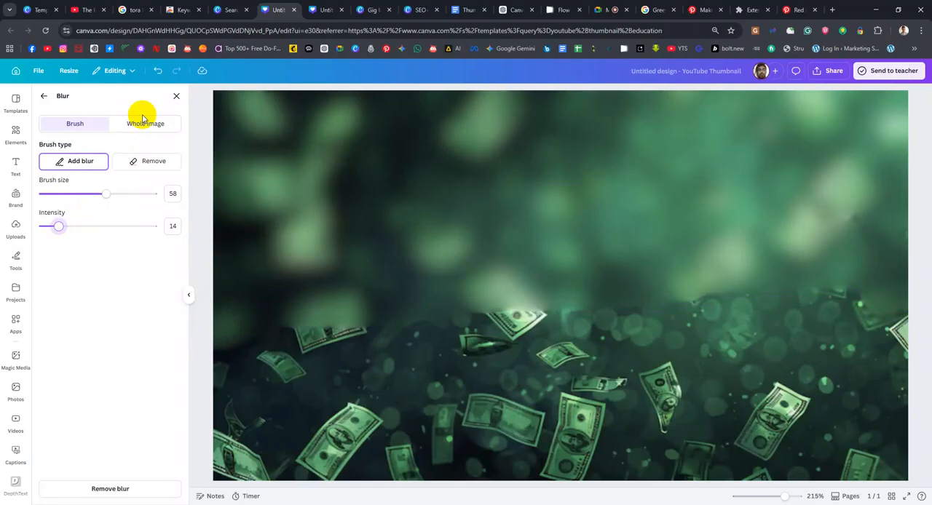
click(109, 488)
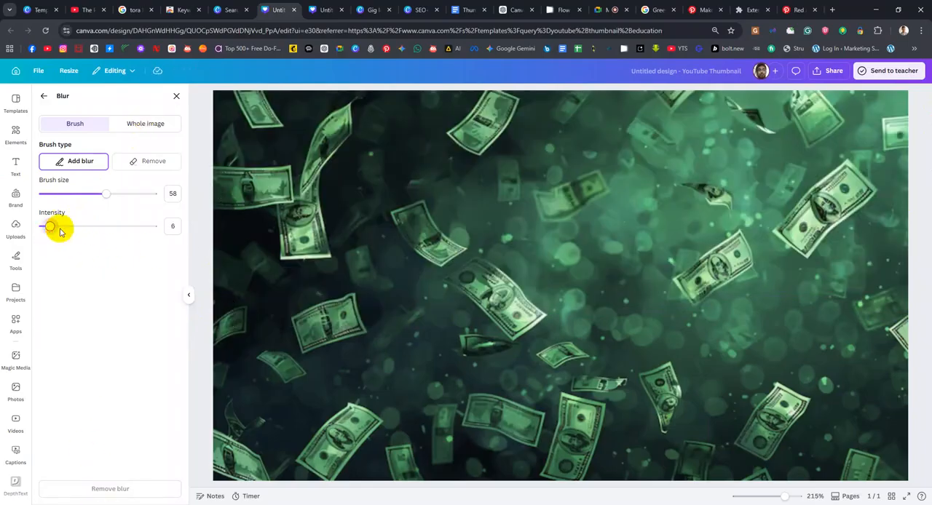
Try painting the upper half of the banknotes background with the blur brush at intensity 6, and undo it
mouse_move(213, 180)
mouse_down()
mouse_move(233, 109)
mouse_move(281, 66)
mouse_move(323, 254)
mouse_move(540, 94)
mouse_move(922, 69)
mouse_move(333, 141)
mouse_move(381, 98)
mouse_move(737, 80)
mouse_move(333, 137)
mouse_move(927, 114)
mouse_move(272, 262)
mouse_move(246, 191)
mouse_move(301, 209)
mouse_move(480, 193)
mouse_move(296, 184)
mouse_up()
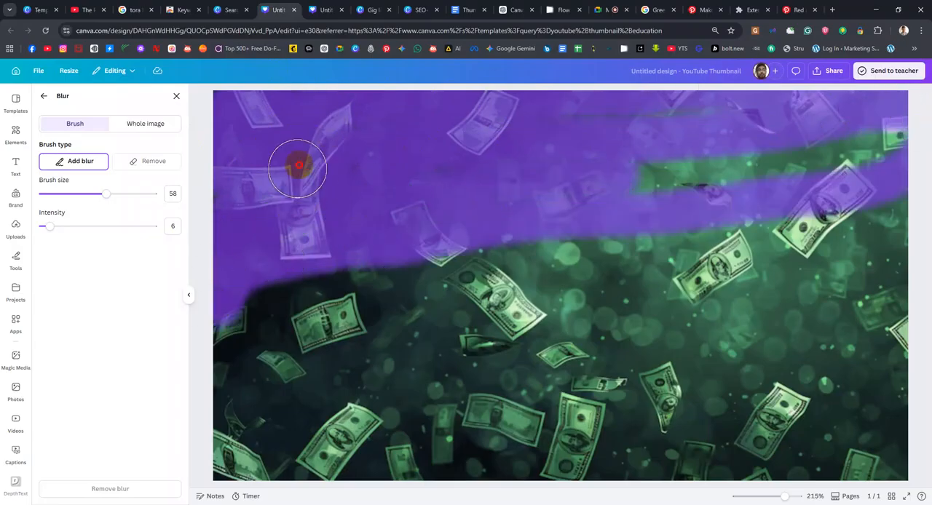
mouse_move(775, 112)
mouse_down()
mouse_move(778, 147)
mouse_move(850, 153)
mouse_move(660, 144)
mouse_move(618, 136)
mouse_move(675, 117)
mouse_move(611, 110)
mouse_move(557, 190)
mouse_move(644, 193)
mouse_move(897, 160)
mouse_move(854, 187)
mouse_move(899, 141)
mouse_move(908, 248)
mouse_move(832, 227)
mouse_move(522, 219)
mouse_up()
mouse_move(309, 256)
mouse_down()
mouse_move(751, 235)
mouse_move(907, 261)
mouse_move(926, 277)
mouse_up()
drag(873, 199, 870, 186)
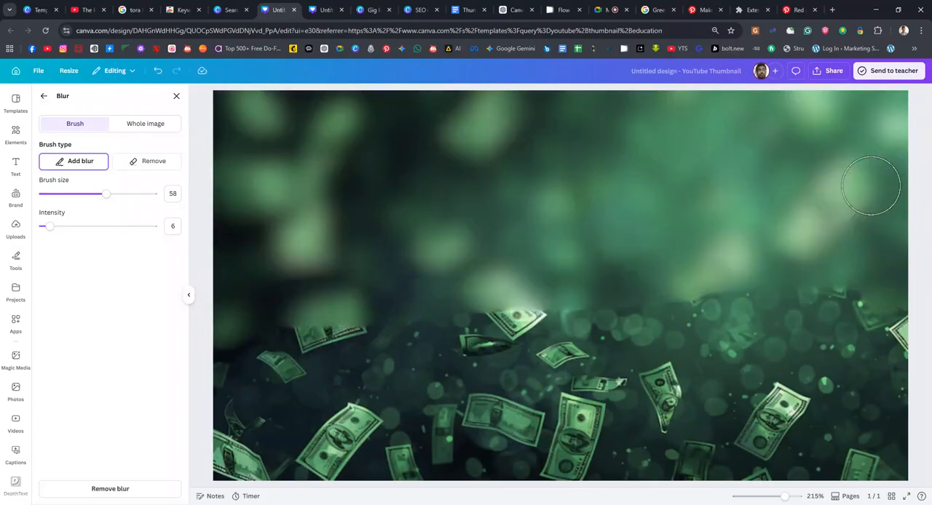
key(ctrl+z)
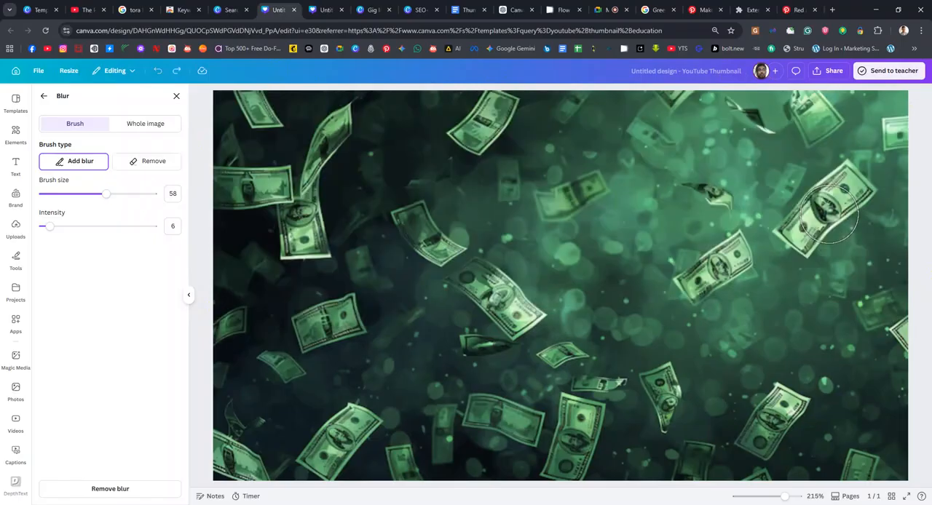
Apply a whole-image blur with intensity 15 to the banknotes background and return to the image editing options
click(147, 128)
drag(40, 164, 55, 175)
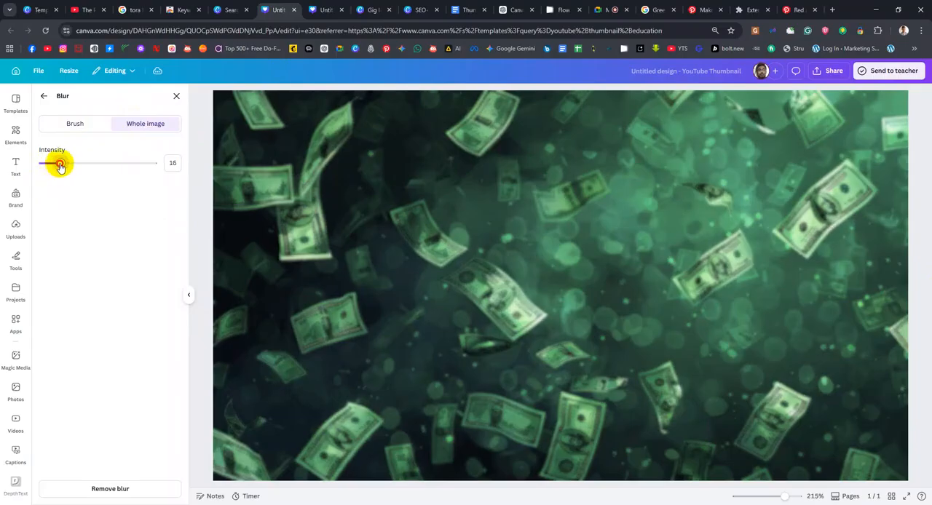
click(45, 98)
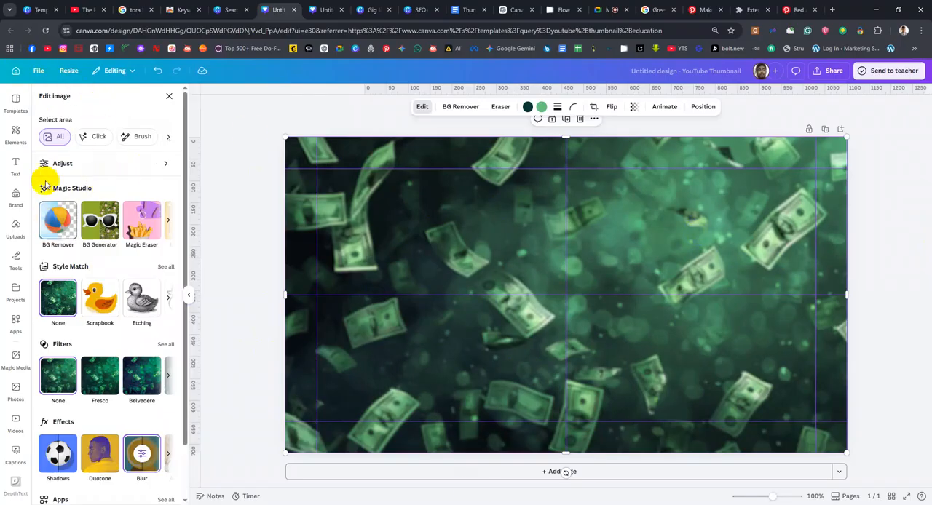
Search the elements for "MOney" across all result types and show the full list of matching graphics
click(16, 133)
triple_click(127, 103)
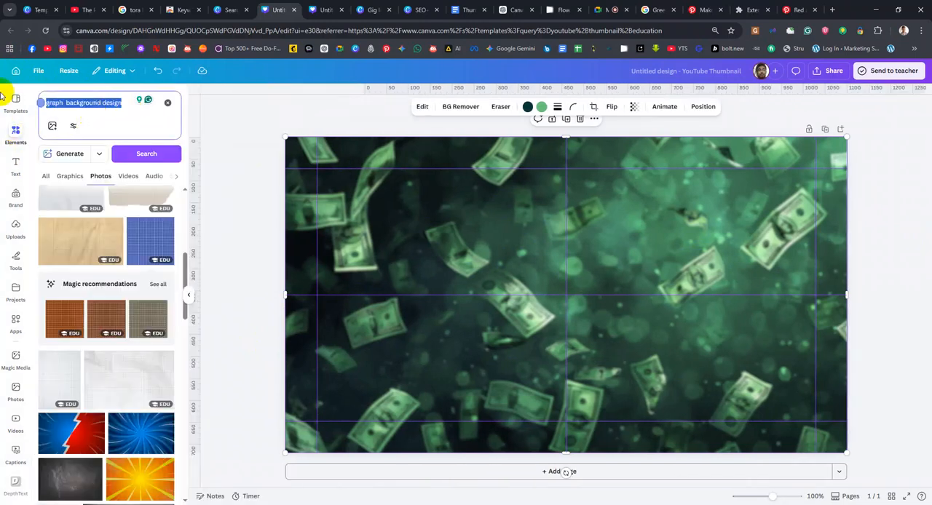
text(MOney)
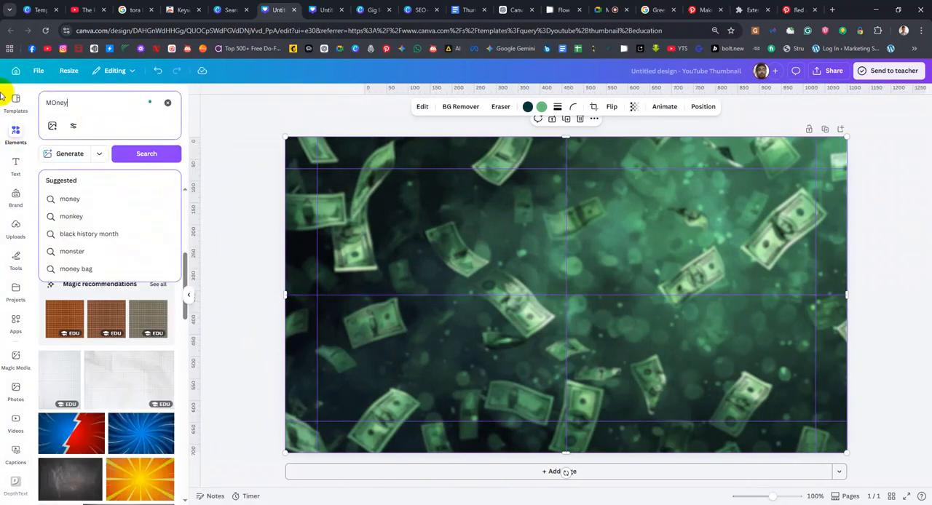
key(Return)
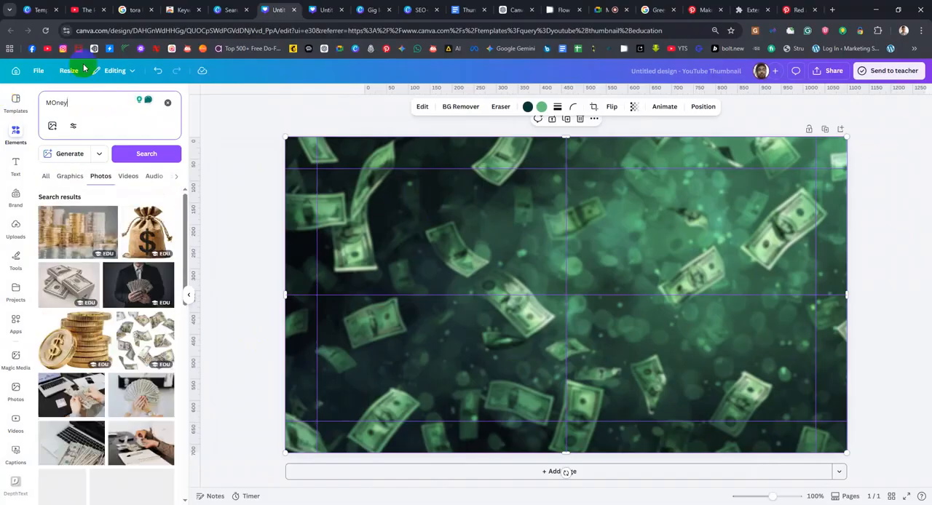
click(47, 177)
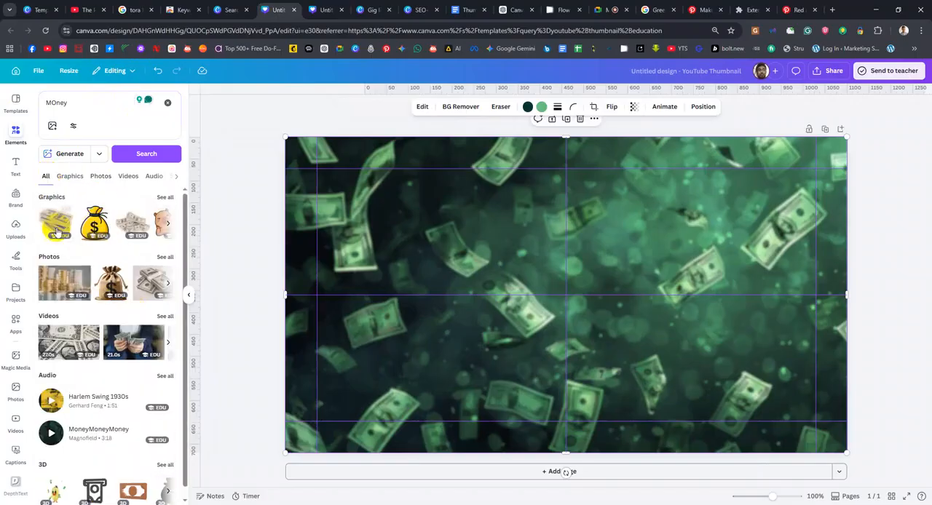
scroll(113, 280, down, 1)
scroll(133, 279, up, 1)
click(164, 195)
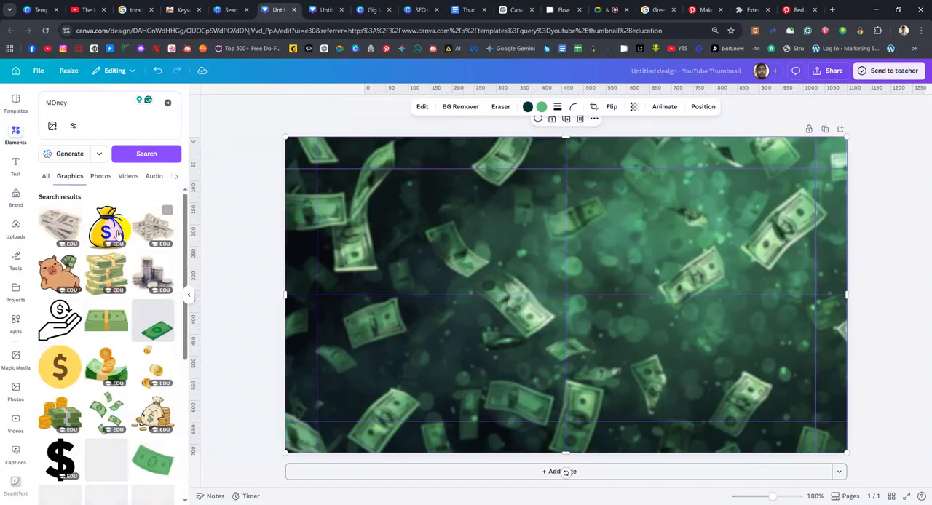
Add the capybara graphic holding a fan of banknotes and shrink it into the thumbnail's lower-left corner
scroll(119, 362, down, 5)
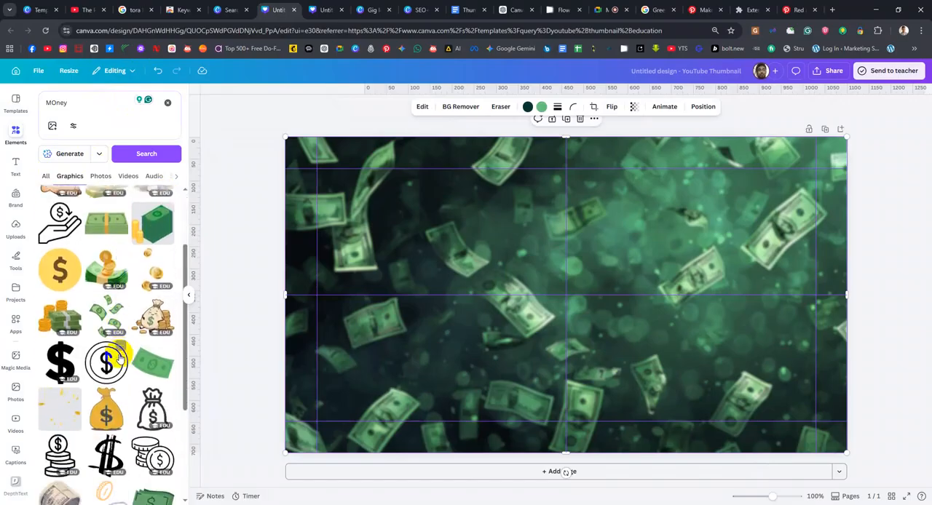
scroll(101, 299, down, 10)
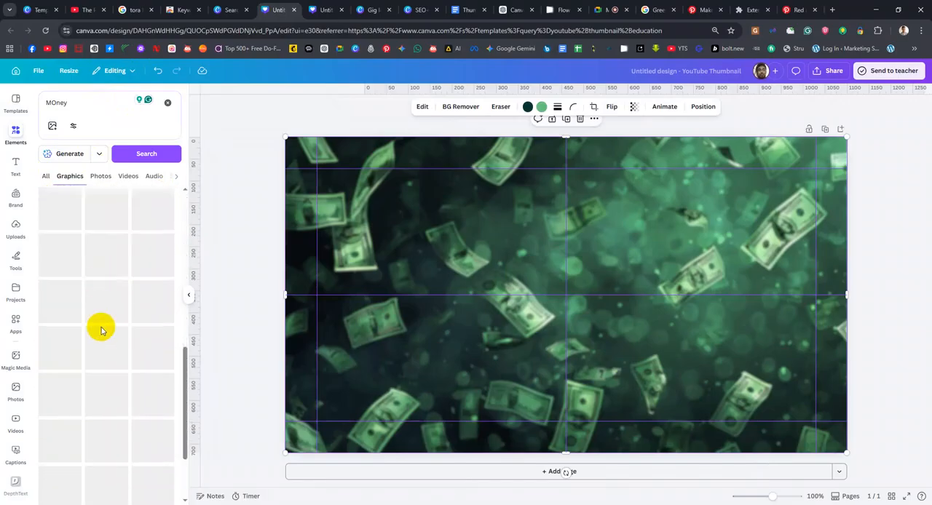
scroll(103, 331, down, 3)
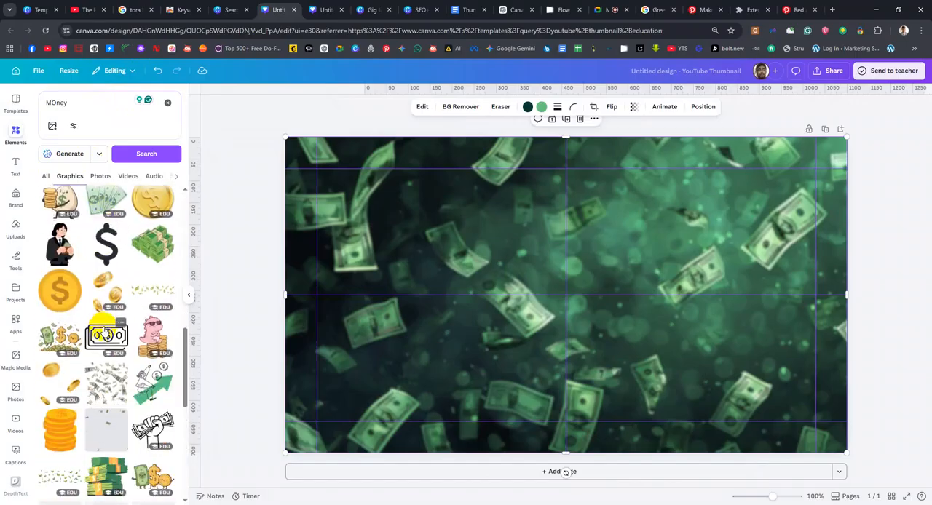
scroll(103, 332, up, 15)
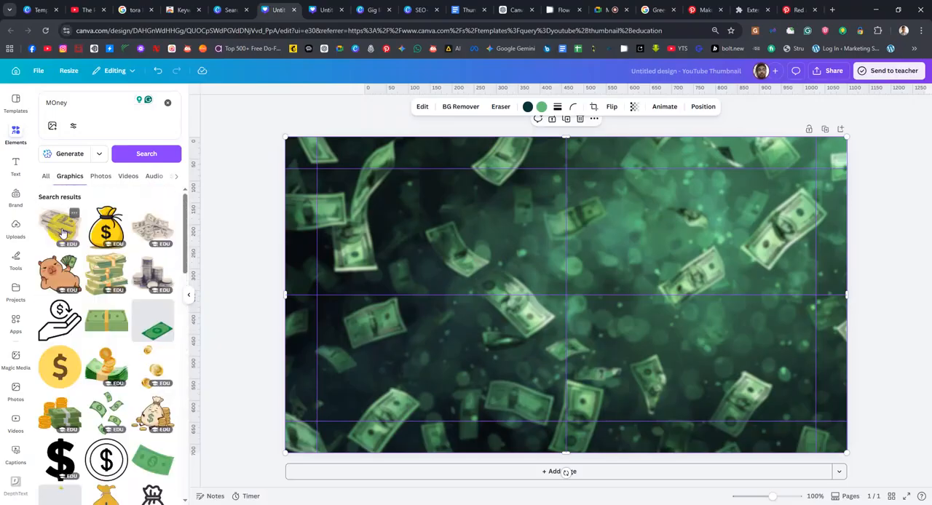
drag(74, 283, 393, 300)
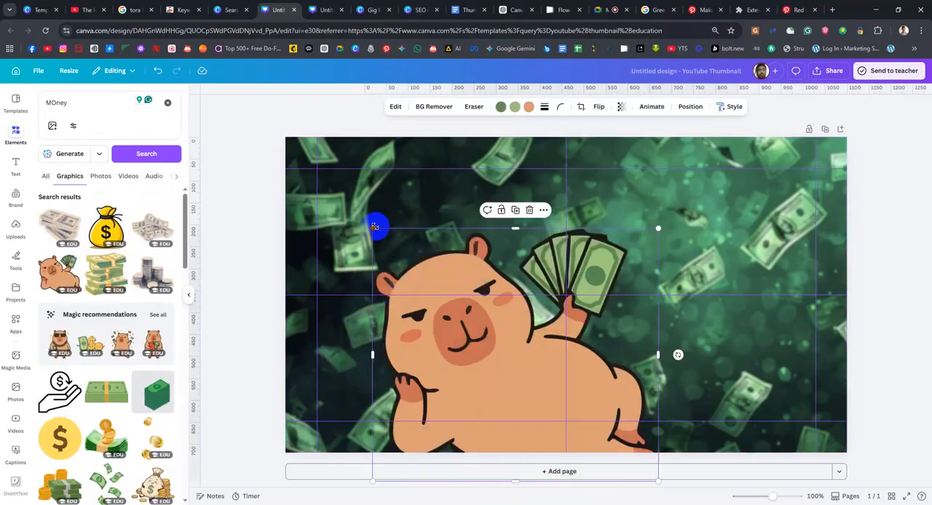
drag(375, 229, 427, 266)
key(ctrl+z)
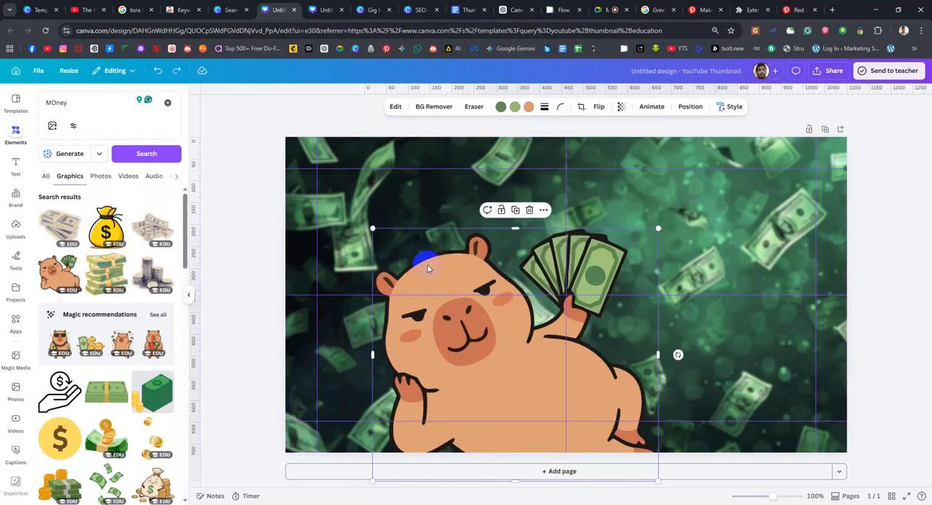
drag(374, 229, 310, 412)
Try the scattered cash pile graphic beside the capybara and delete it from the thumbnail
drag(154, 217, 408, 351)
drag(487, 375, 449, 361)
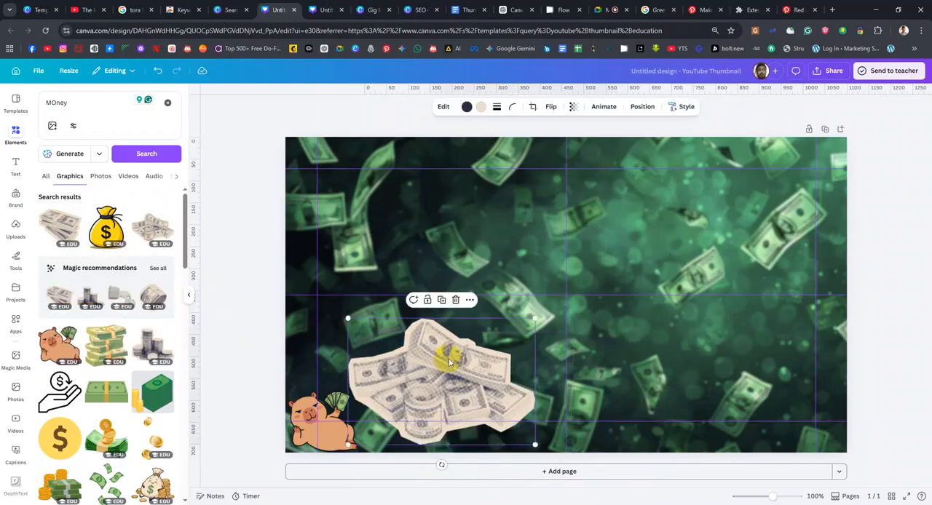
key(Delete)
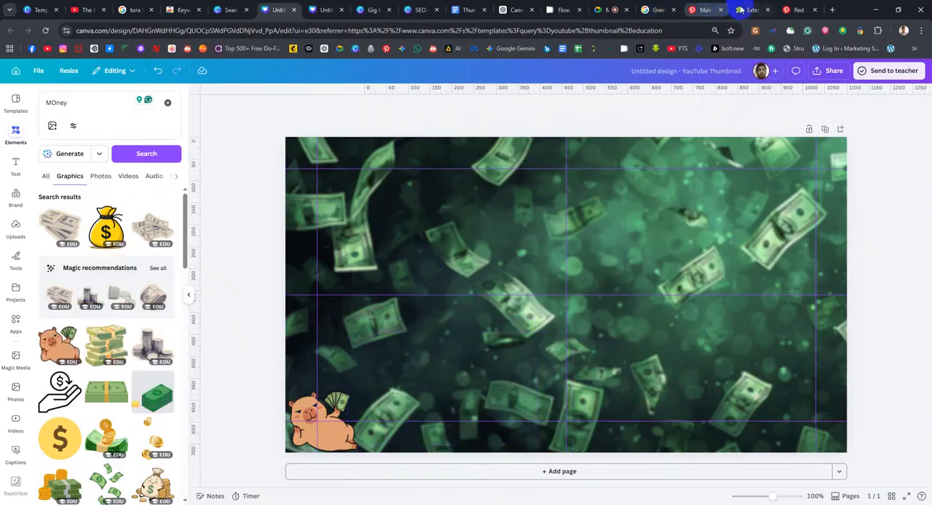
Switch to Pinterest, view the Shopify money thumbnail reference and search the pins for "Money png"
click(790, 10)
click(700, 8)
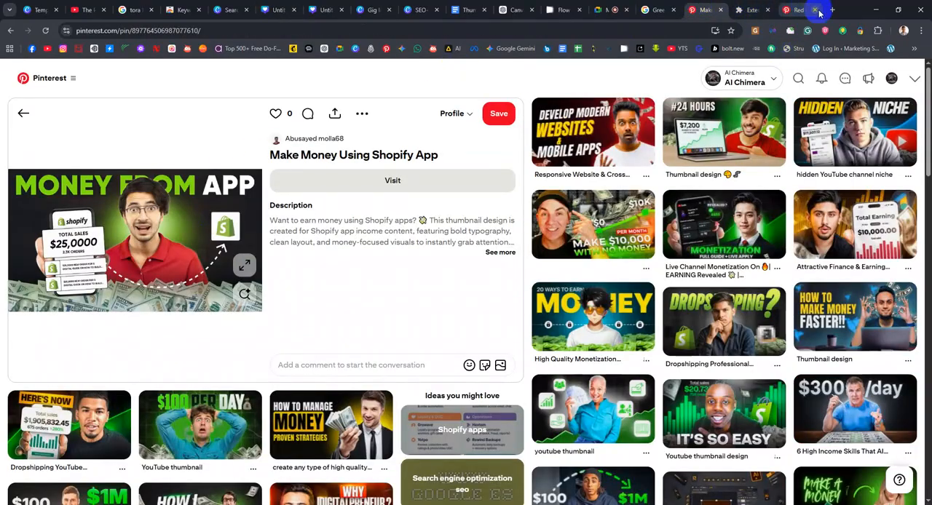
click(785, 10)
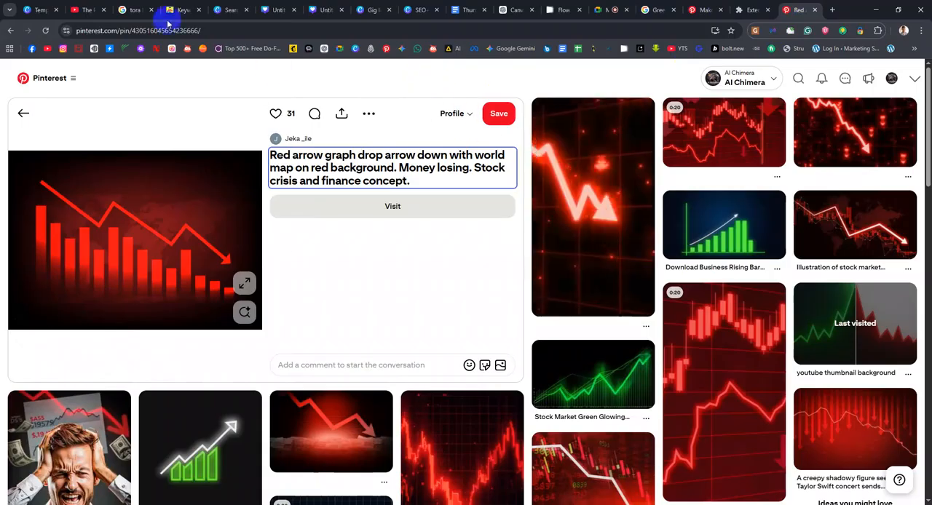
click(798, 76)
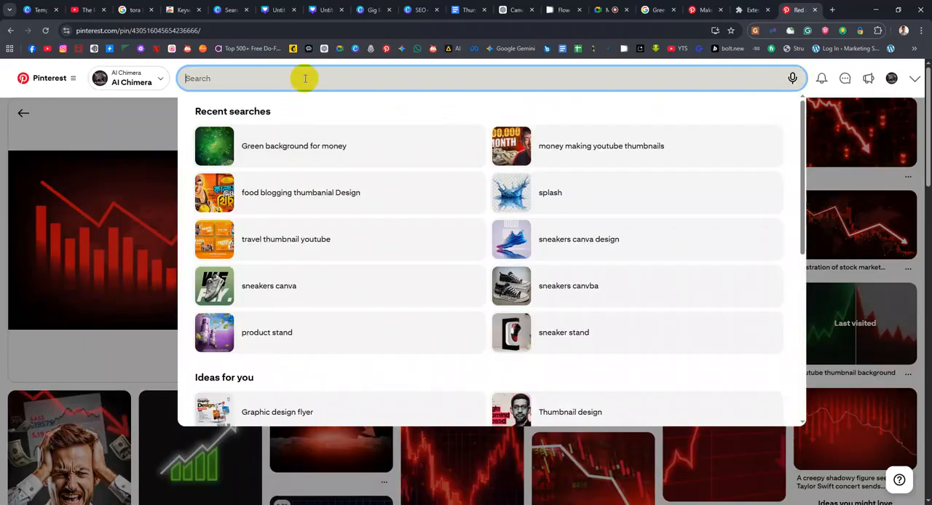
text(Money)
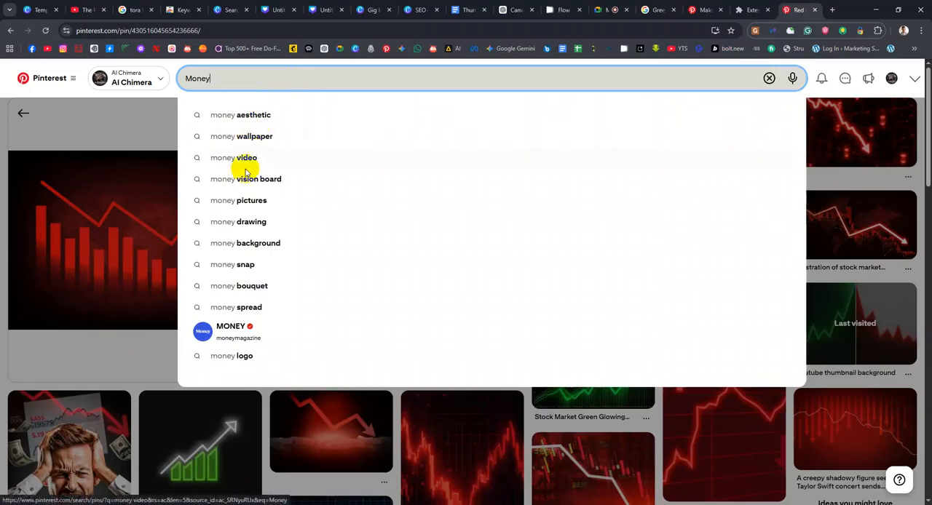
text( png)
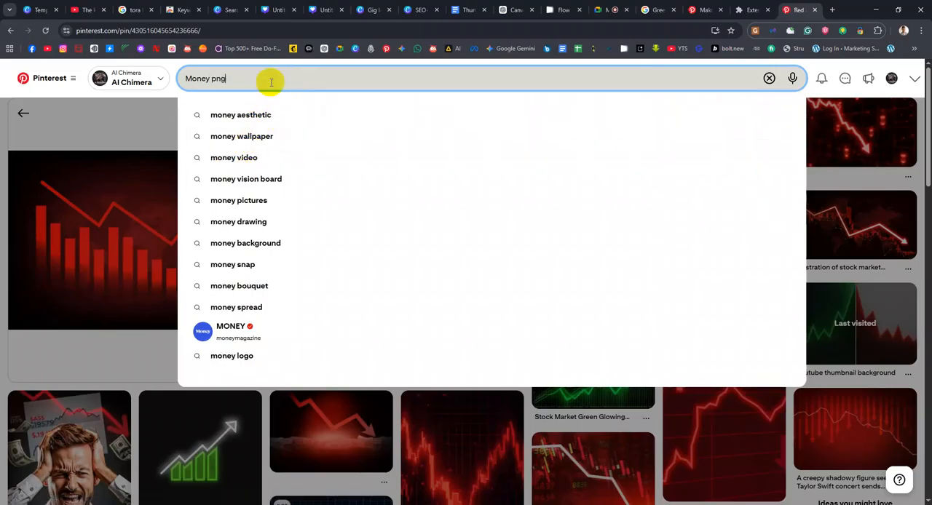
key(Return)
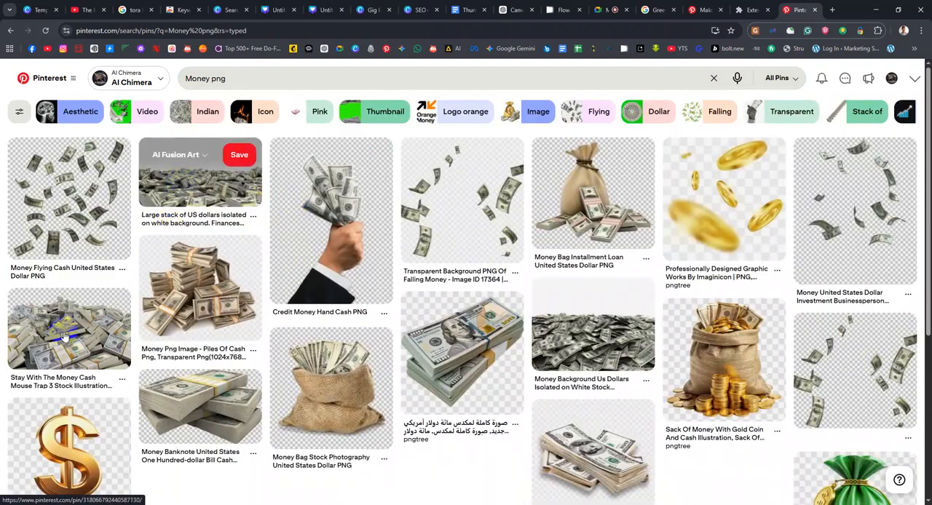
Open the "Stay With The Money Cash Mouse Trap 3" pin and examine its related pins, including the "aesthetic png" cash pile
click(64, 331)
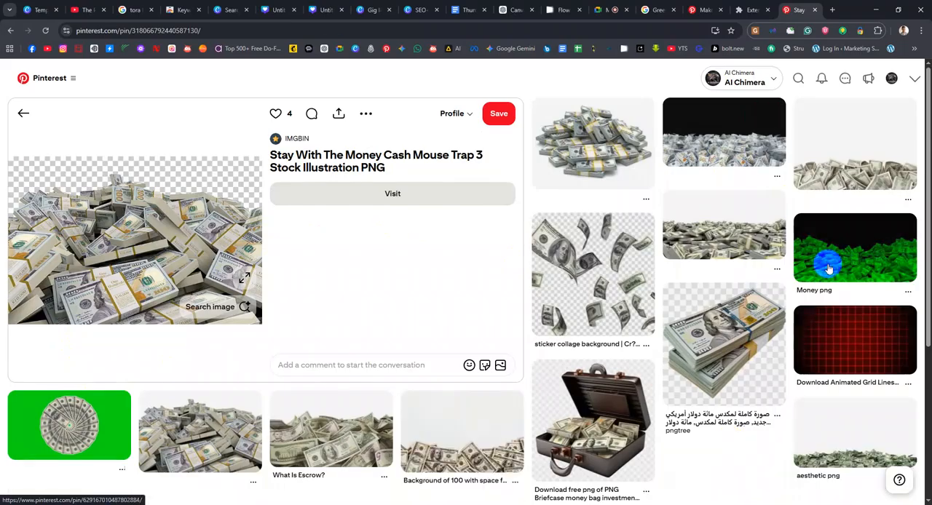
scroll(202, 323, down, 3)
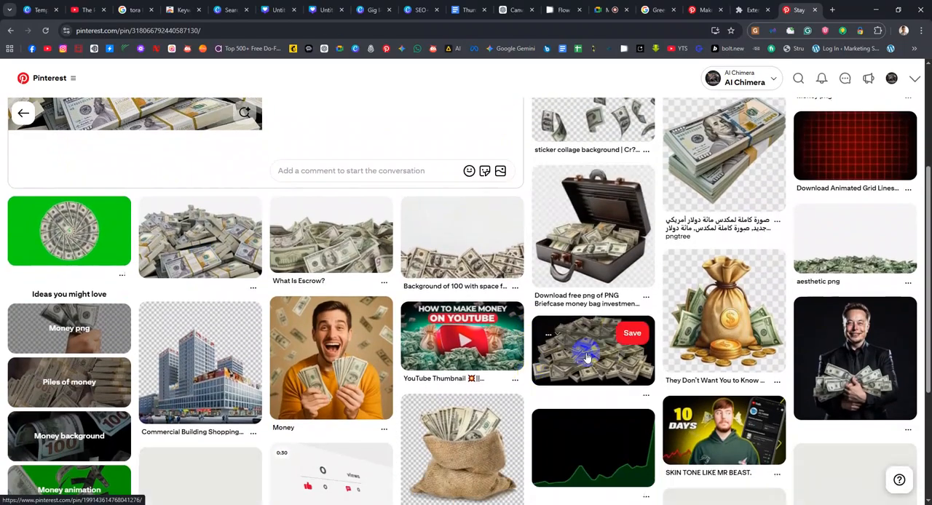
click(837, 247)
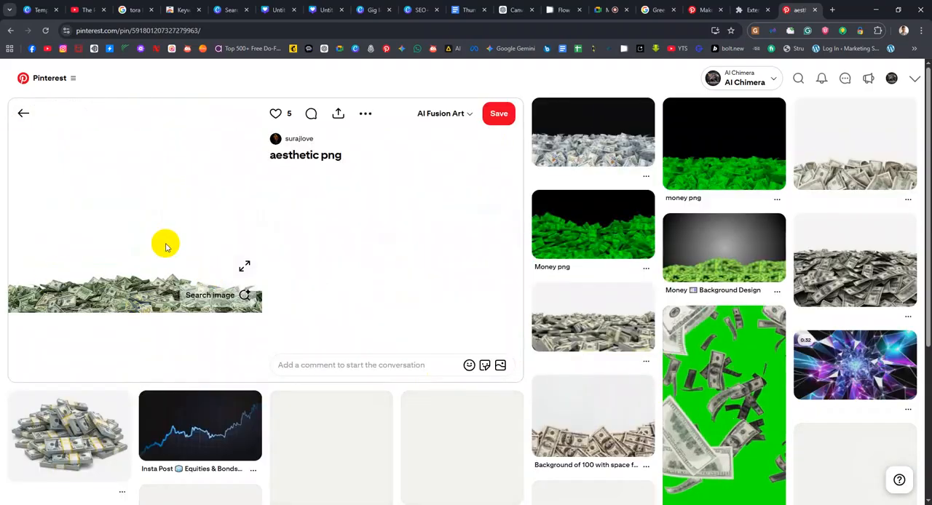
scroll(92, 310, down, 1)
scroll(92, 311, down, 2)
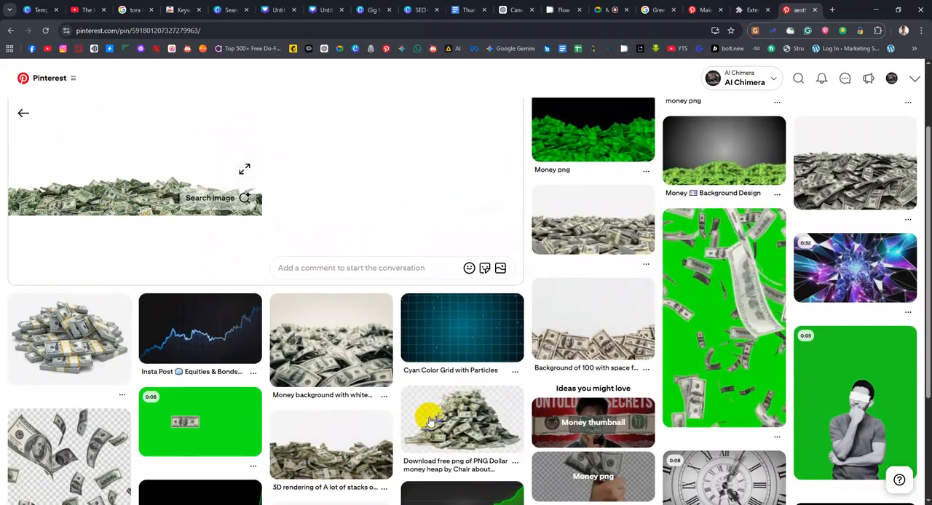
click(450, 332)
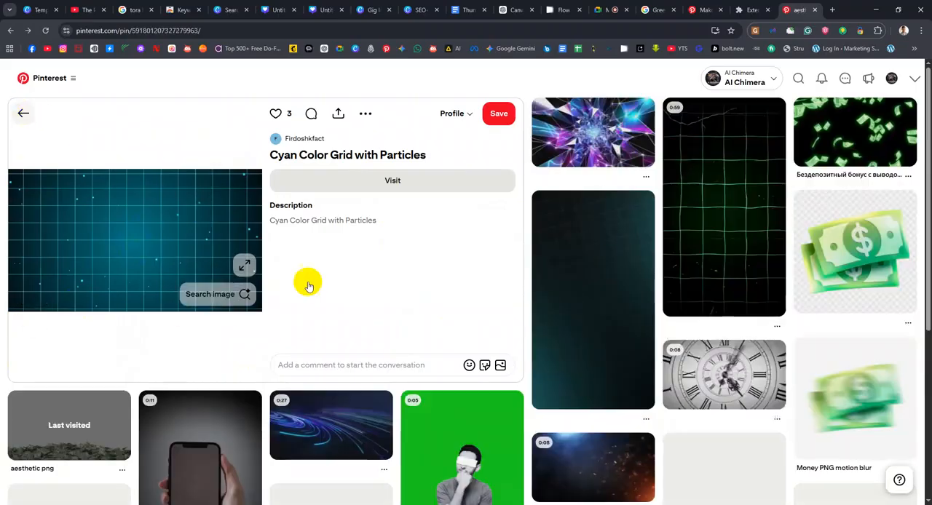
click(24, 118)
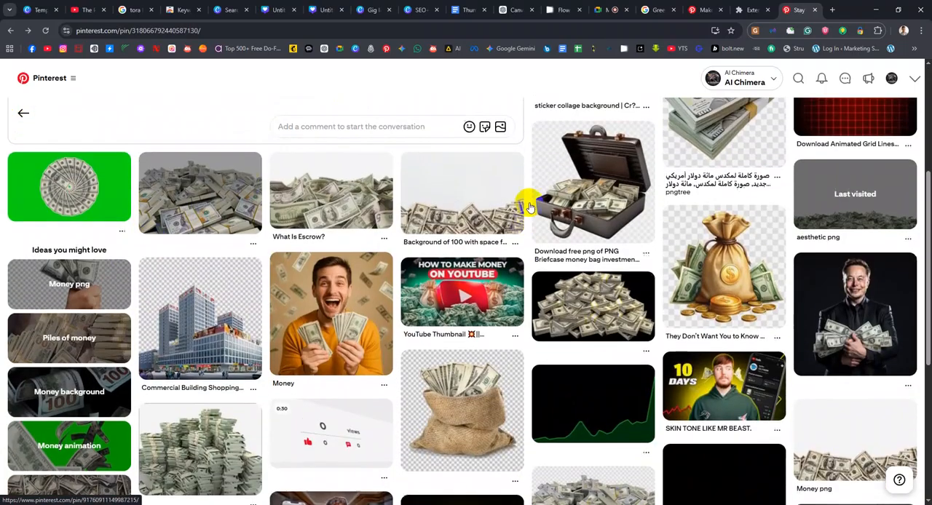
scroll(540, 263, up, 3)
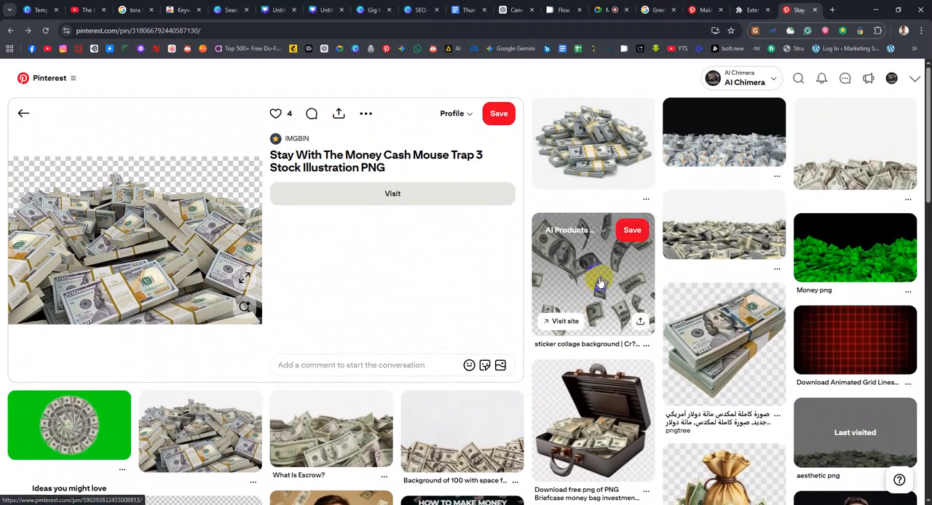
Examine the "sticker collage background" pin of flying banknotes and its related images, and return to the previous pin
click(599, 282)
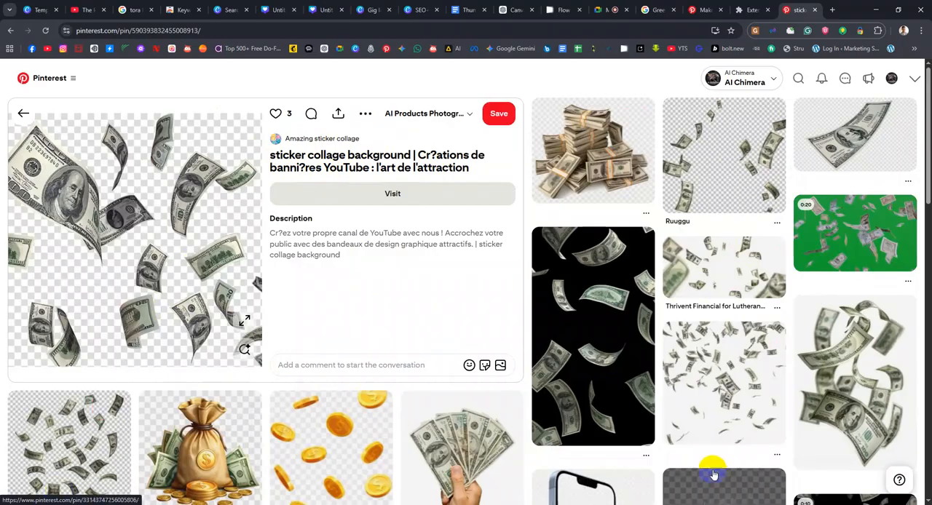
scroll(56, 370, down, 4)
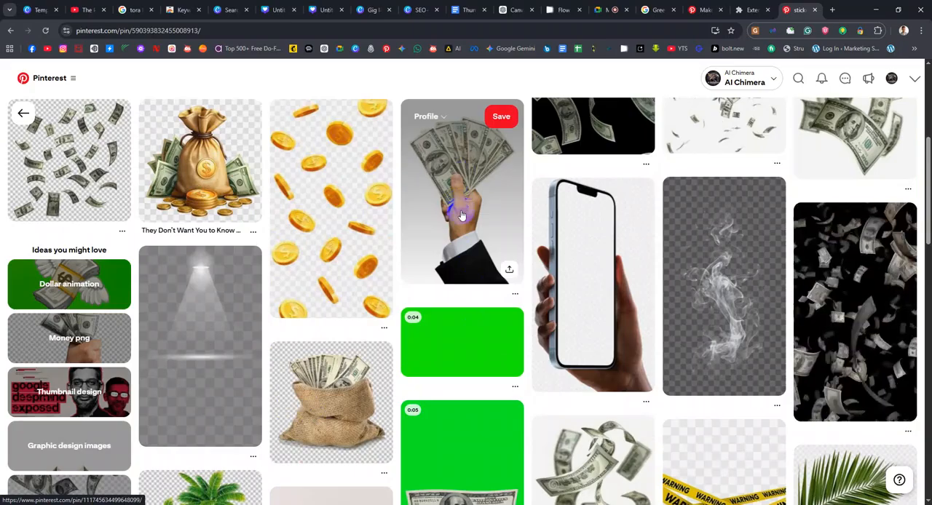
scroll(459, 218, up, 3)
scroll(437, 288, up, 2)
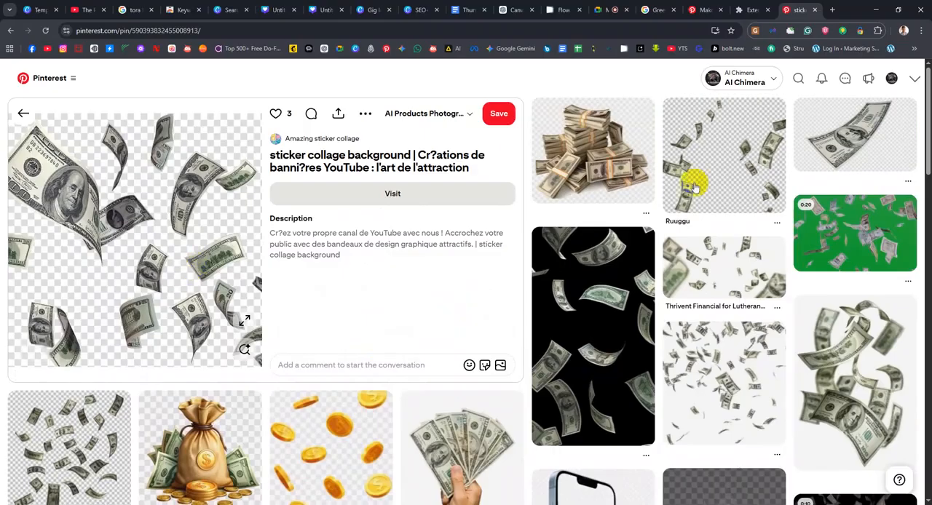
click(21, 116)
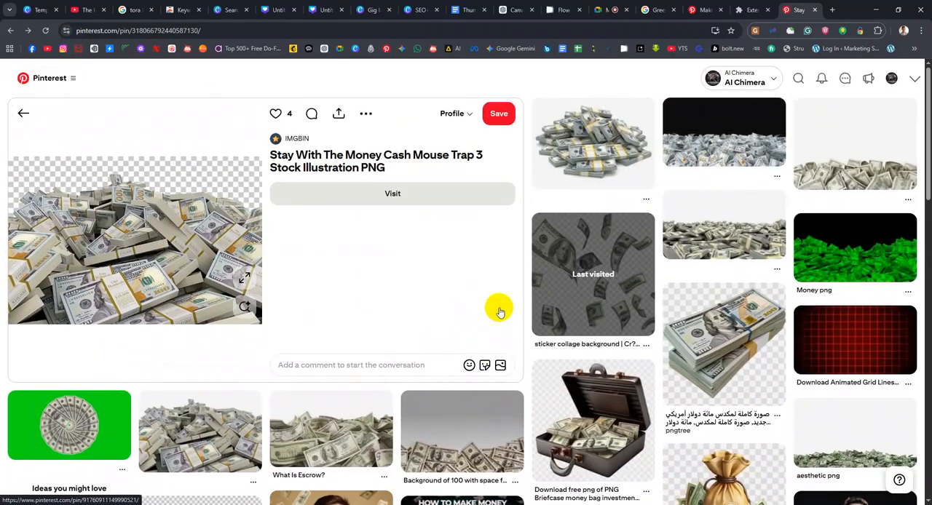
Examine the pin of US bills against a white backdrop and its related "money png" pin on black, and return
click(695, 226)
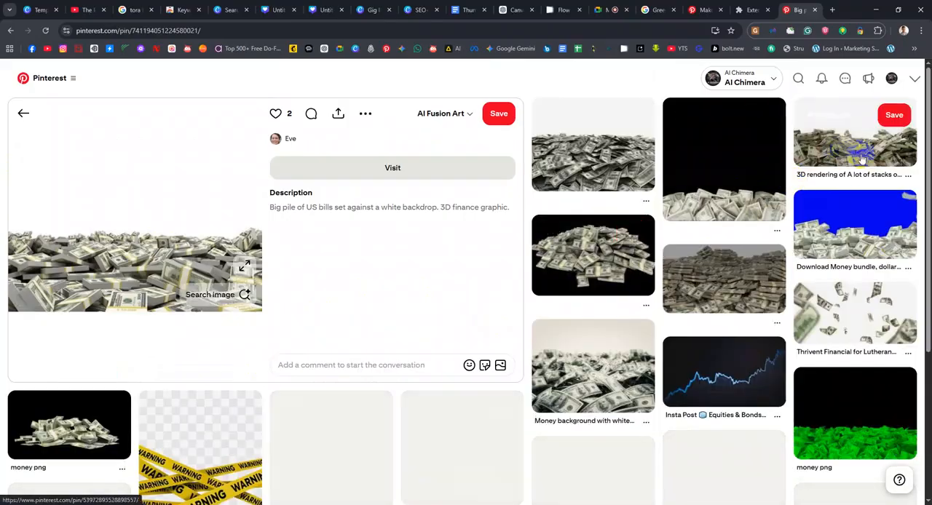
scroll(617, 270, down, 1)
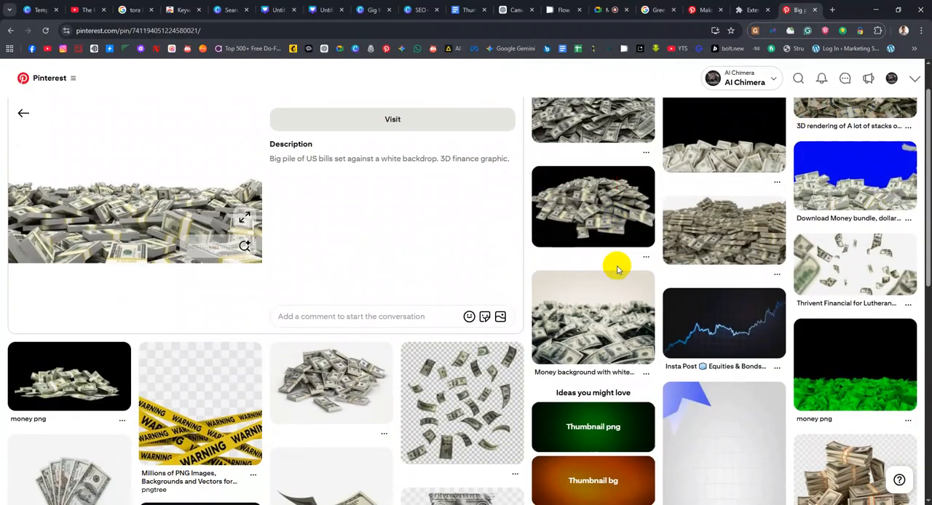
scroll(617, 270, up, 1)
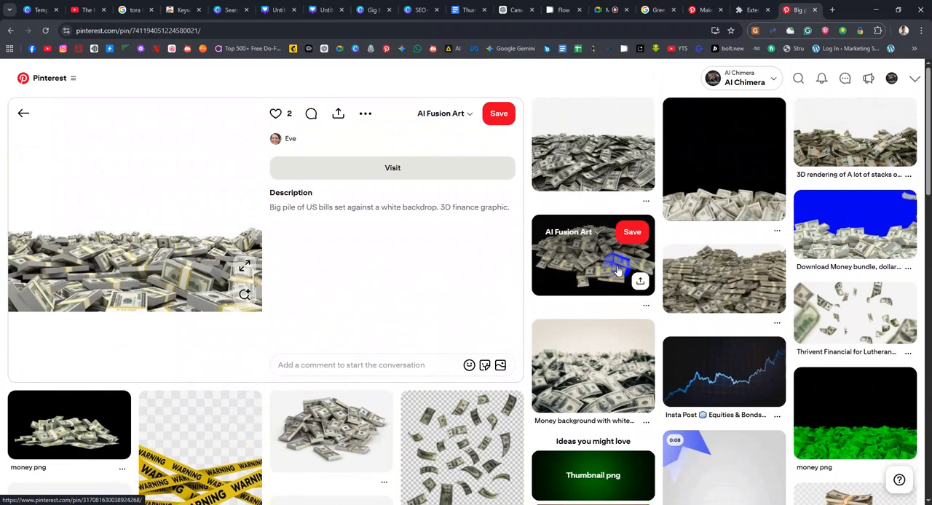
click(96, 408)
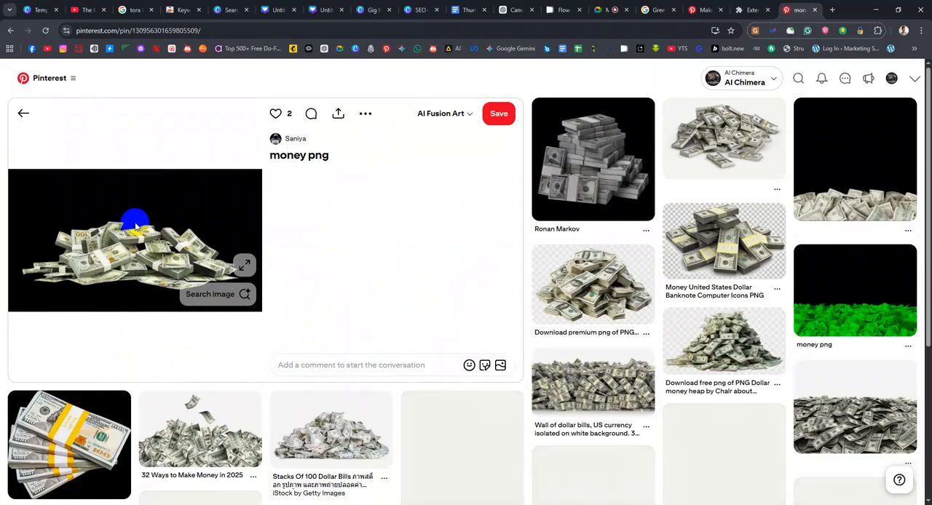
click(20, 117)
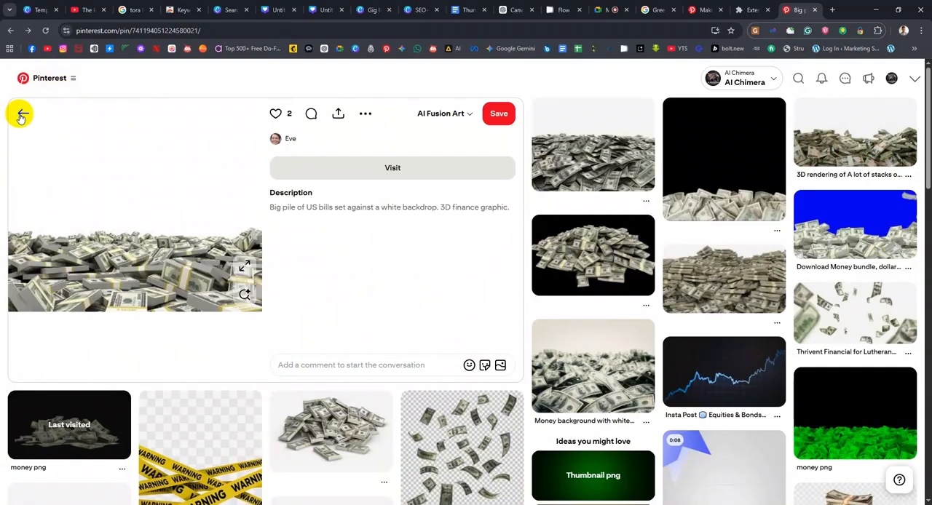
scroll(519, 276, up, 3)
scroll(519, 277, up, 1)
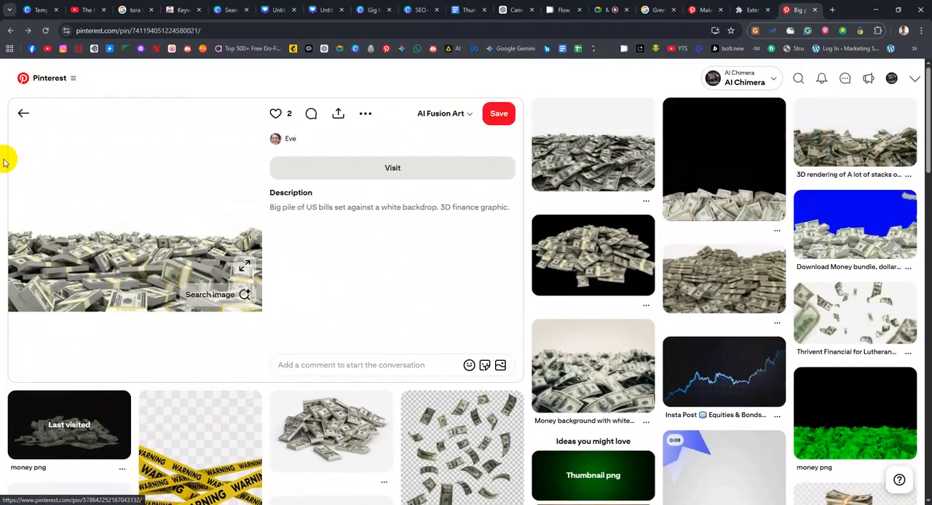
click(20, 116)
scroll(466, 256, up, 2)
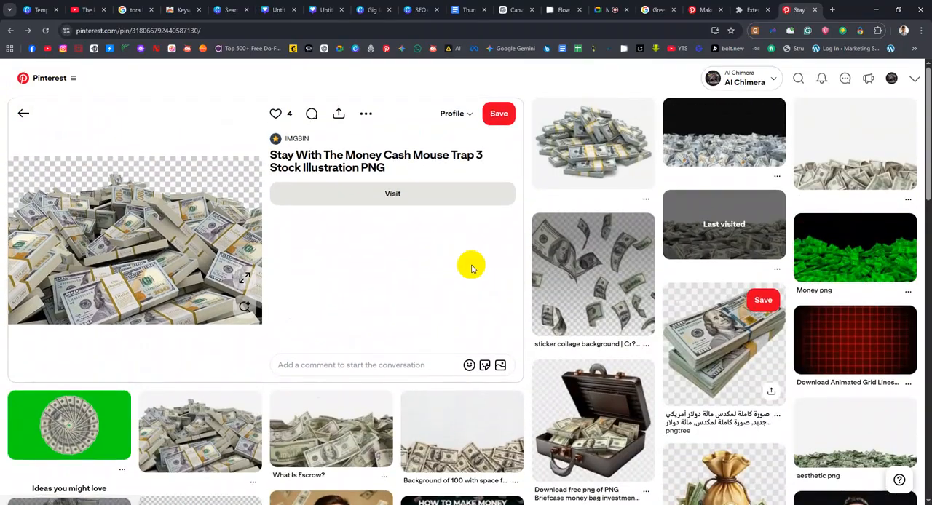
Open the "32 Ways to Make Money in 2025" pin and bring its cash pile image into the middle of the Canva thumbnail
click(717, 149)
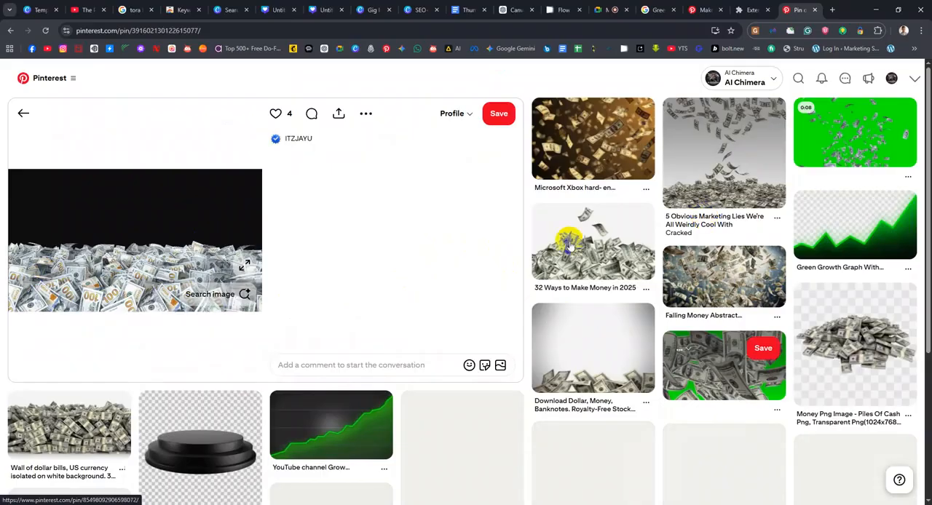
click(597, 244)
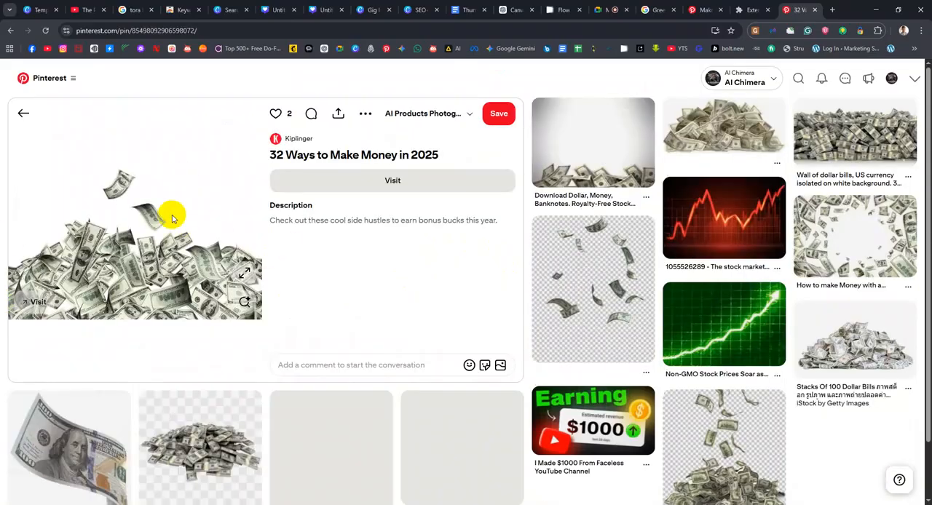
drag(150, 221, 493, 342)
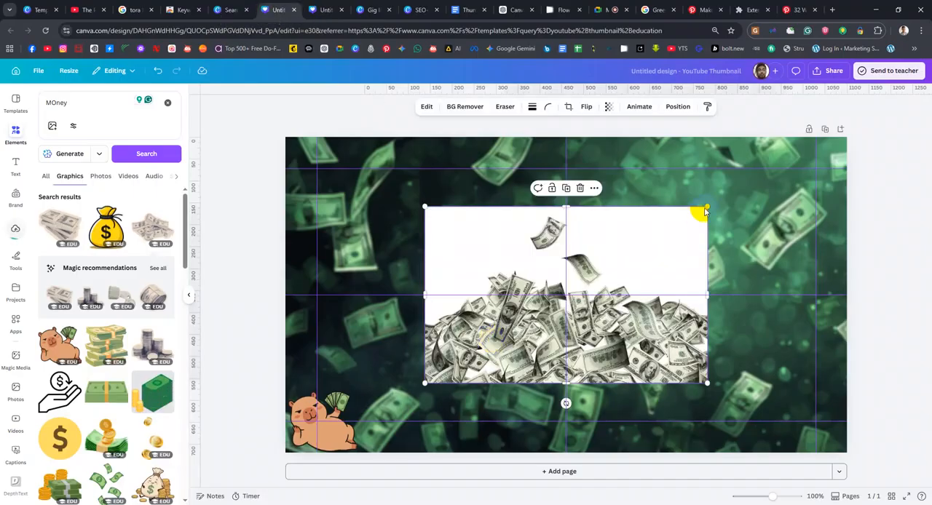
drag(648, 242, 626, 241)
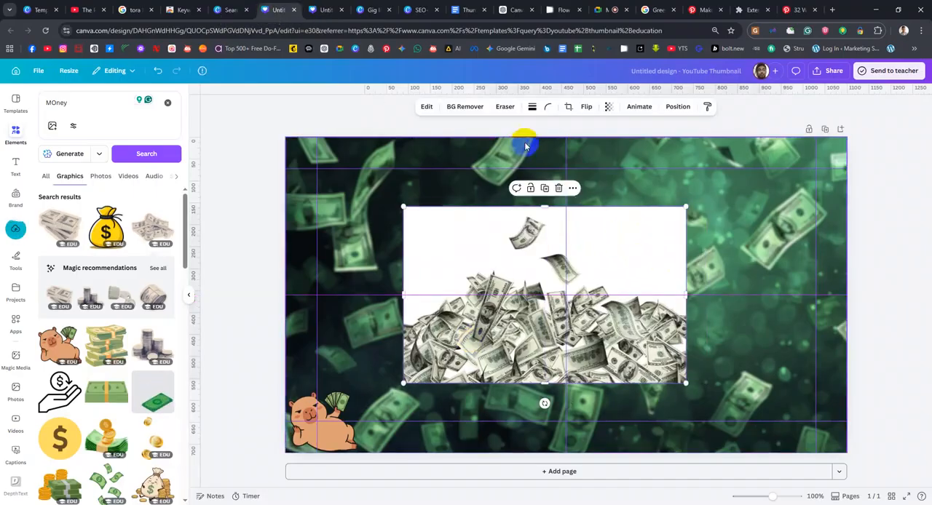
Remove the white background from the cash pile image and enlarge it across the lower part of the thumbnail
click(470, 109)
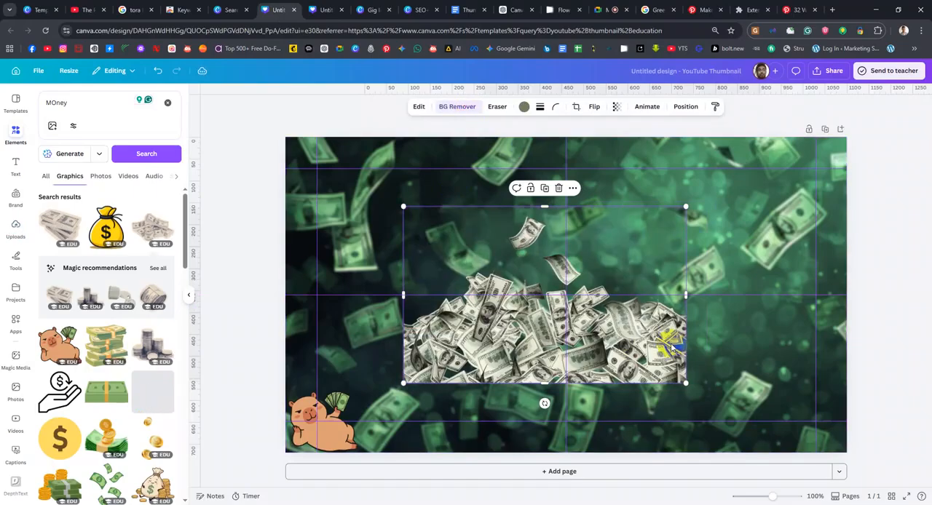
drag(685, 382, 866, 486)
drag(694, 366, 583, 371)
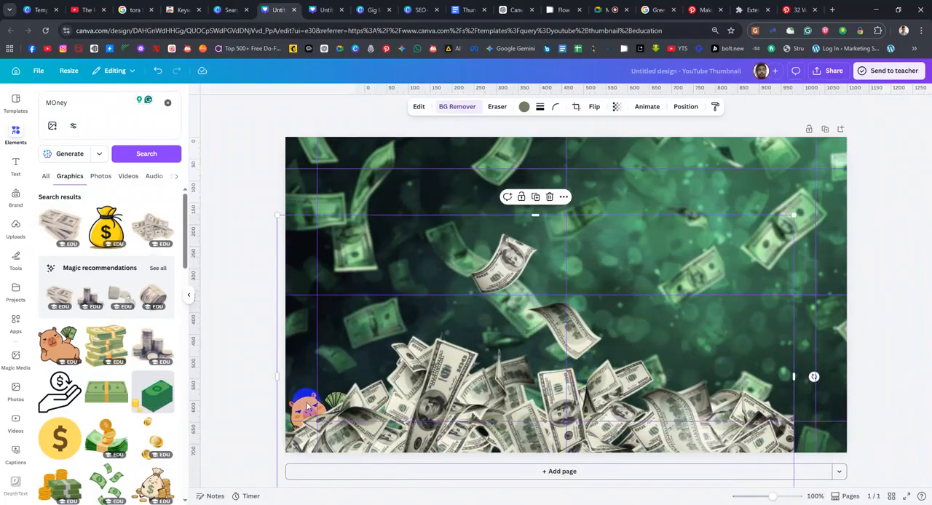
Bring the capybara layer in front of the cash pile, keeping the capybara in the thumbnail's lower-left corner
click(684, 107)
drag(114, 197, 119, 167)
mouse_move(300, 414)
mouse_down()
mouse_move(455, 331)
mouse_move(474, 362)
mouse_move(545, 384)
mouse_move(358, 384)
mouse_move(323, 367)
mouse_move(299, 413)
mouse_up()
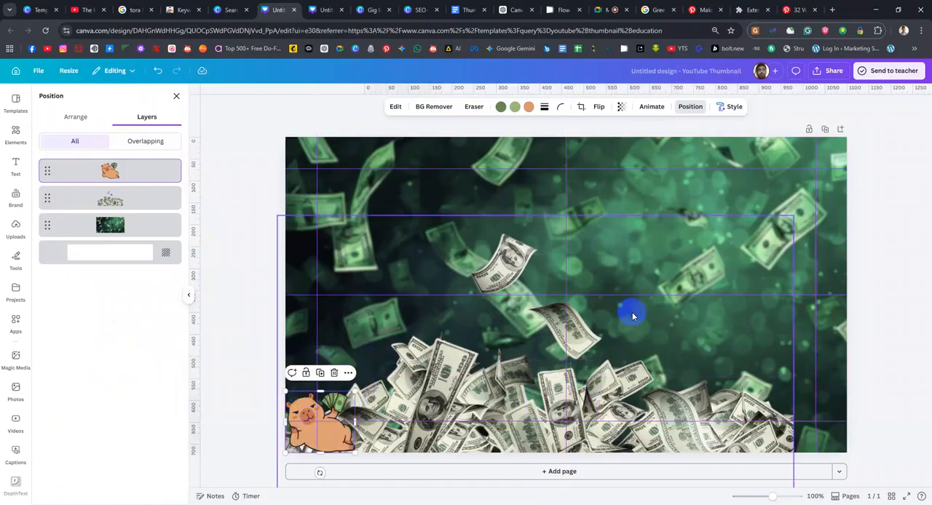
Raise the cash pile so its base meets the thumbnail's bottom edge, try a smaller size and undo that resize
drag(704, 358, 734, 292)
click(902, 327)
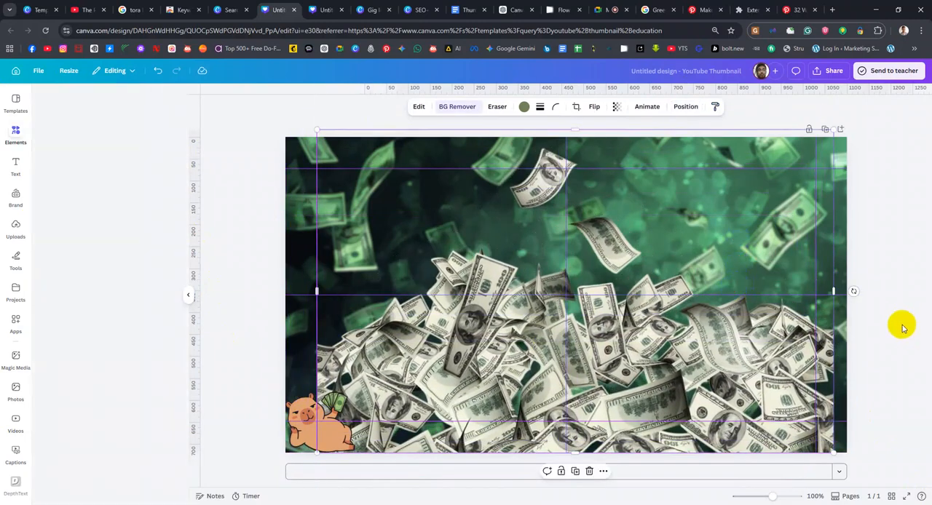
click(453, 346)
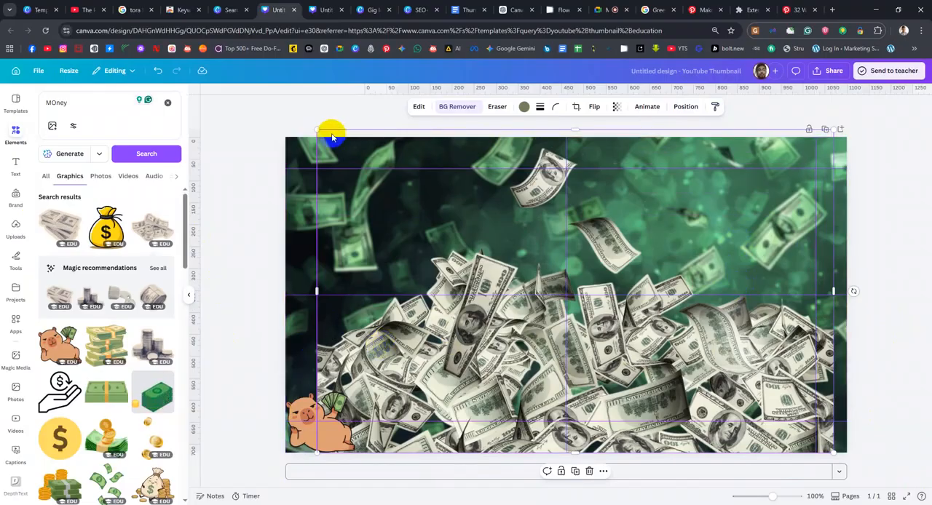
drag(318, 131, 364, 209)
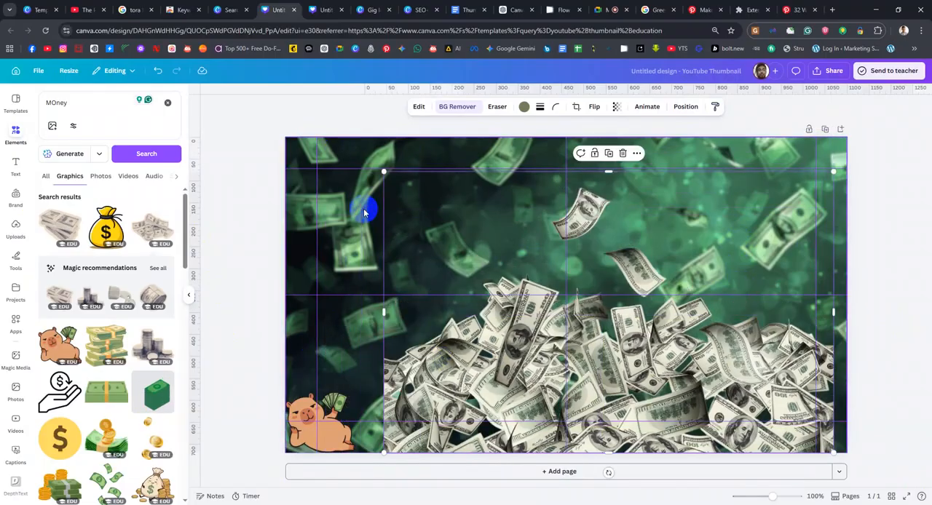
key(ctrl+z)
Shrink the cash pile to less than half the thumbnail's width and centre it along the bottom edge
drag(319, 130, 412, 190)
drag(624, 385, 615, 444)
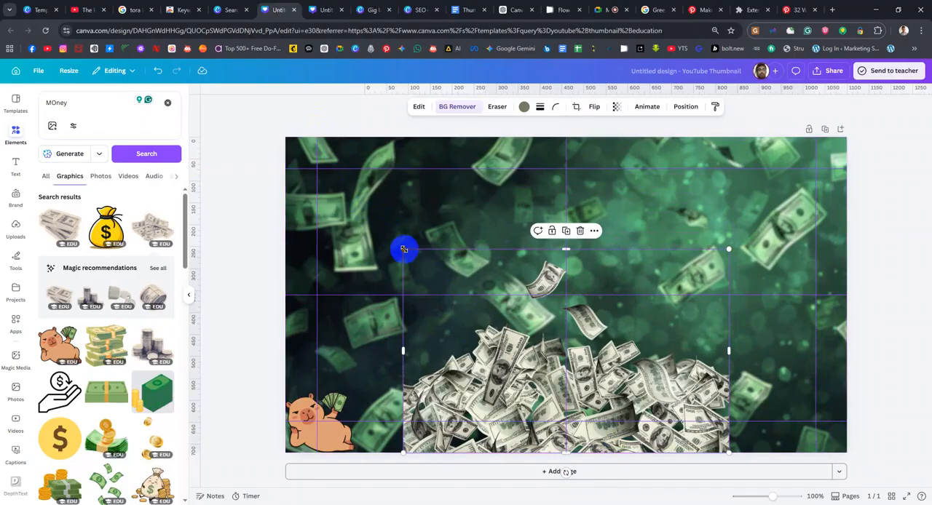
drag(410, 250, 482, 294)
drag(702, 425, 665, 427)
click(878, 349)
click(632, 340)
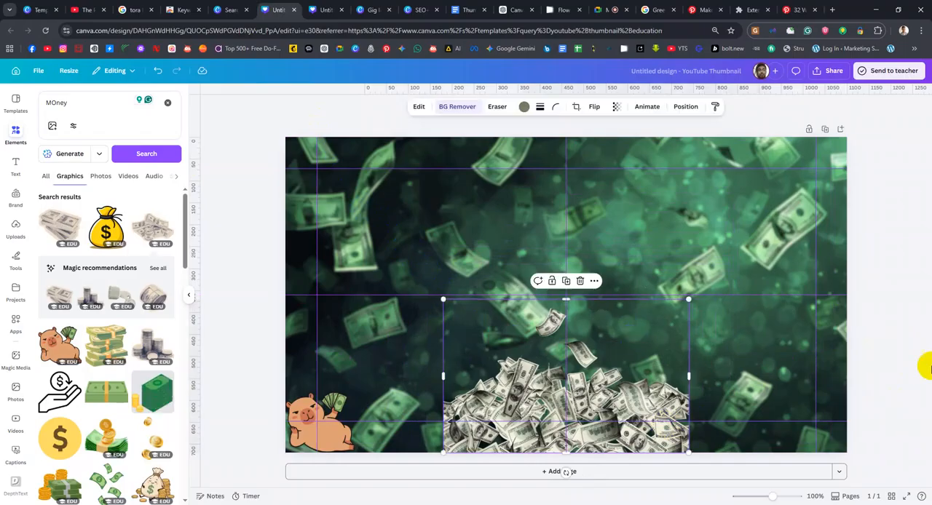
Search the Canva apps for "expand"
click(16, 321)
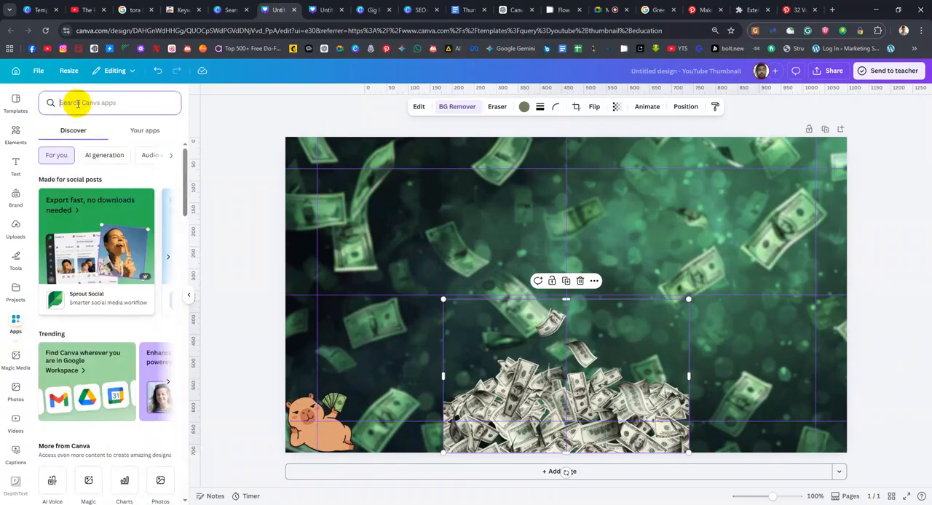
scroll(124, 383, down, 3)
scroll(126, 386, up, 3)
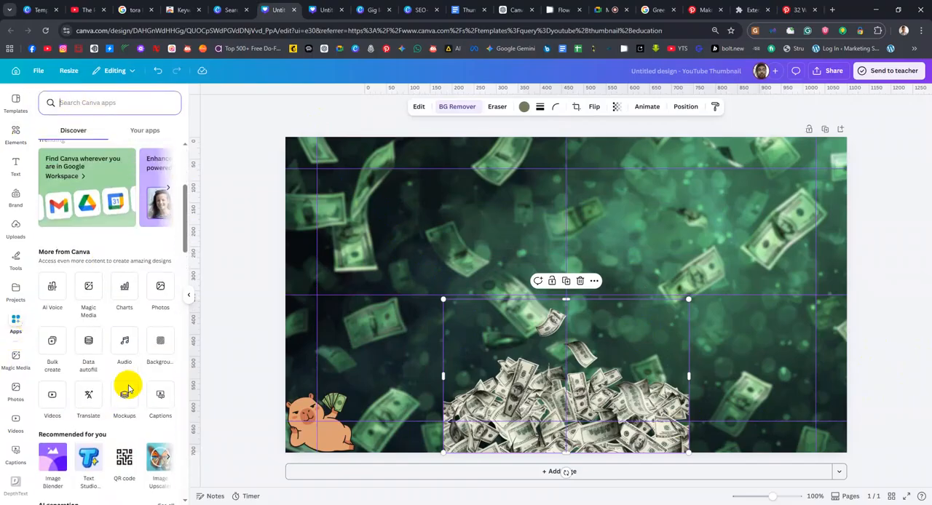
click(104, 106)
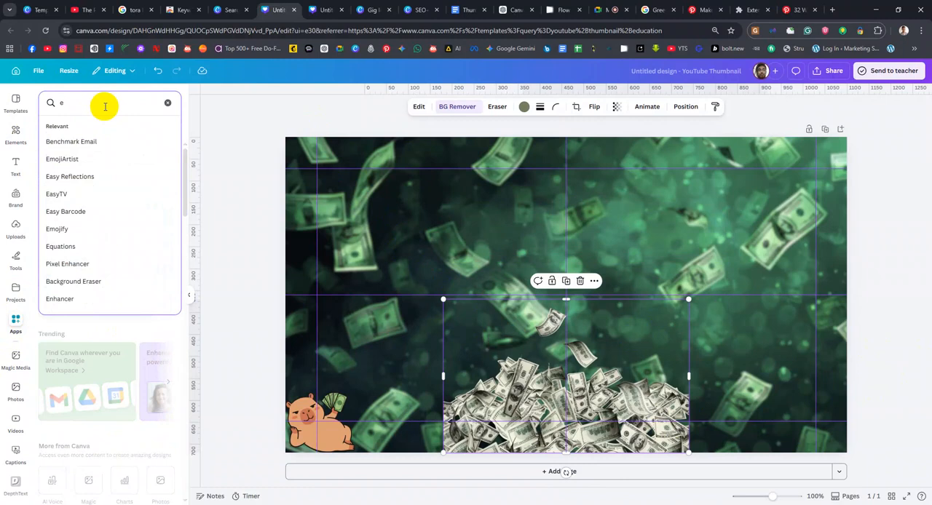
text(expand)
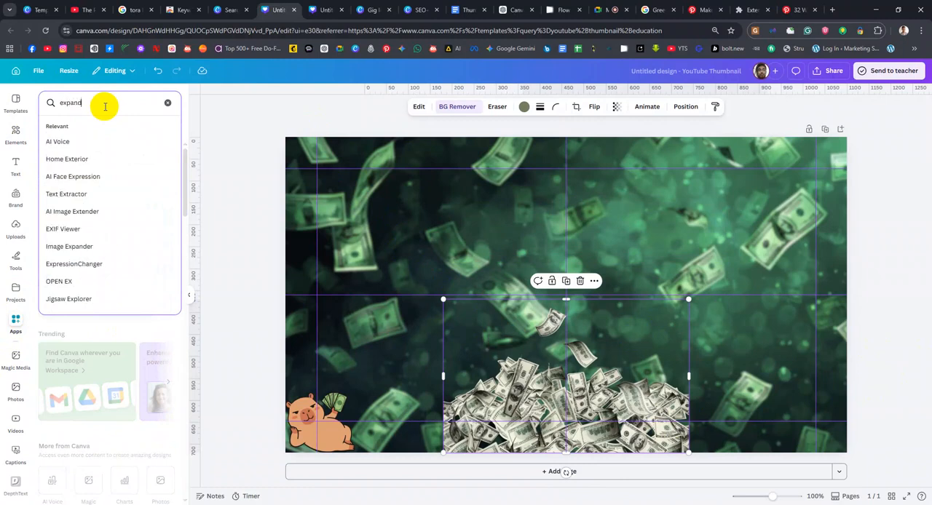
key(Return)
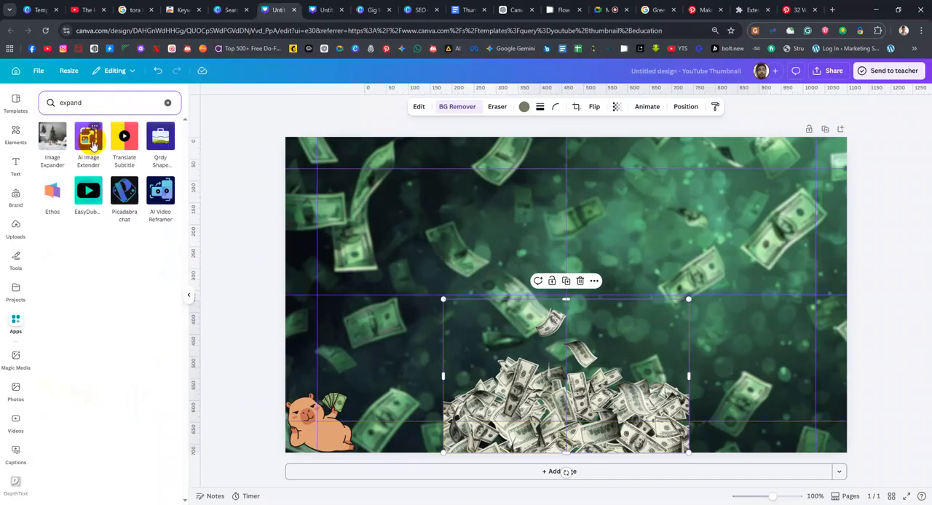
View the AI Image Extender app's details and return to the app search results
click(90, 142)
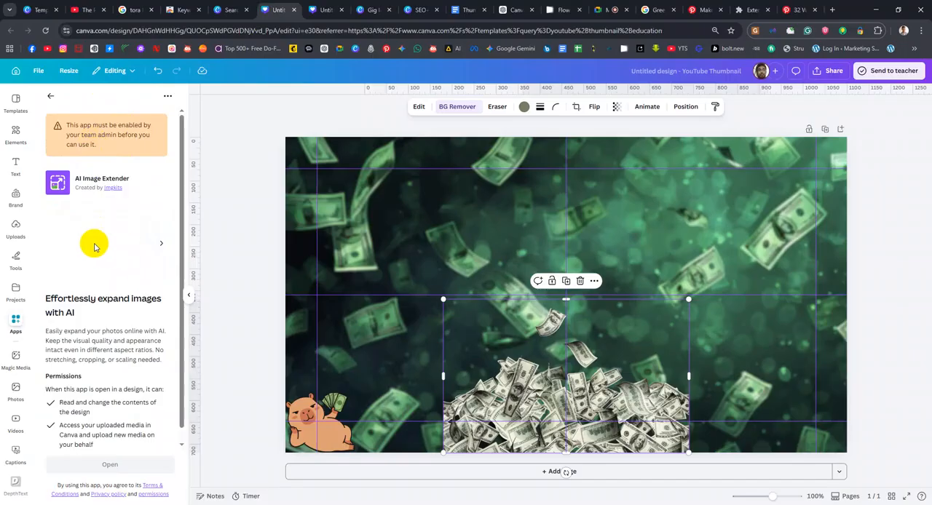
scroll(124, 416, down, 1)
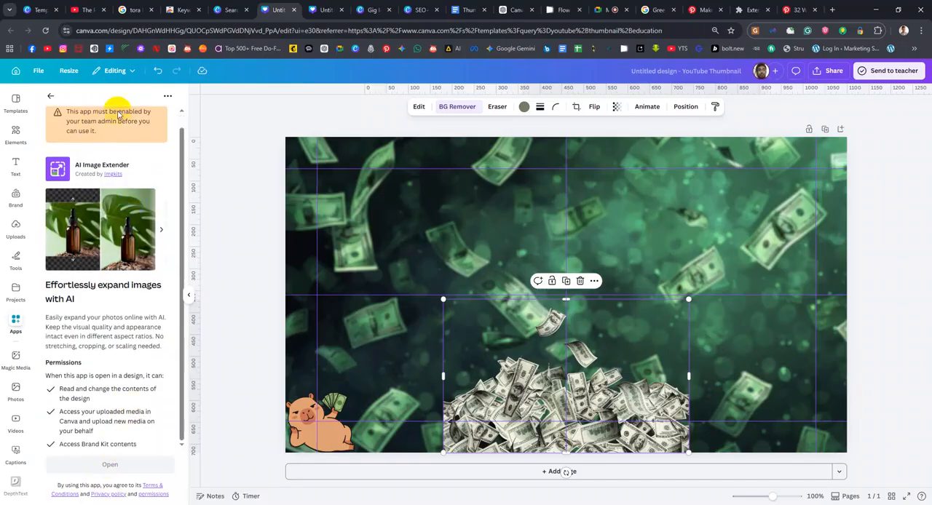
scroll(118, 144, up, 1)
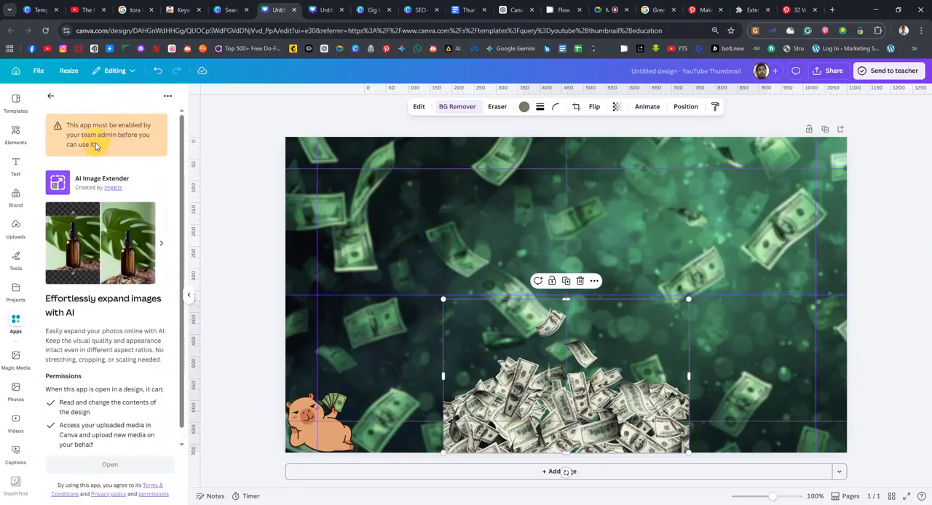
click(51, 97)
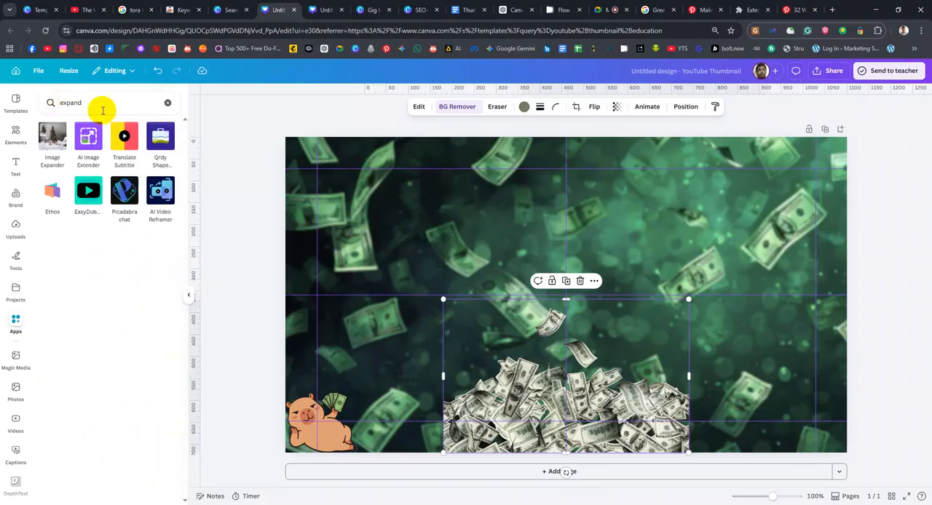
Open the Image Expander app and look through its dimension presets and image upload without choosing a file
click(55, 139)
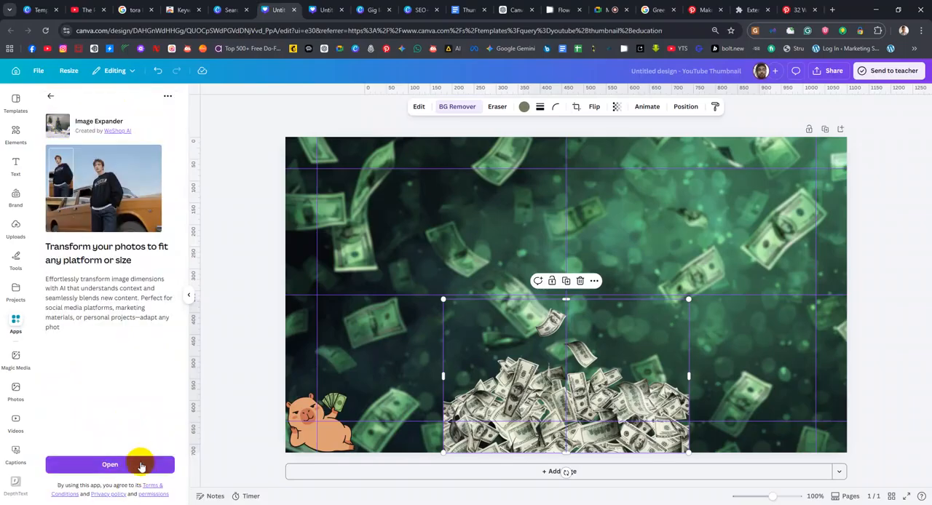
click(110, 464)
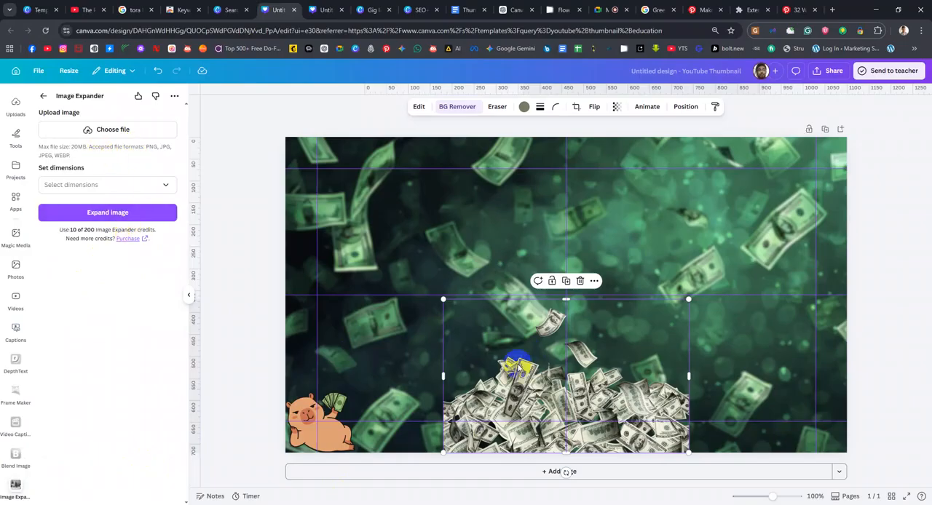
click(145, 184)
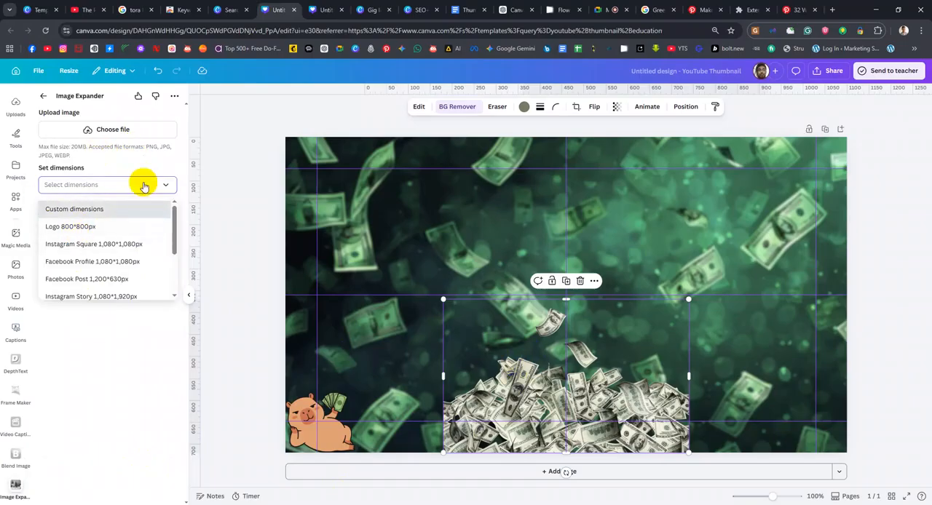
click(144, 187)
click(129, 213)
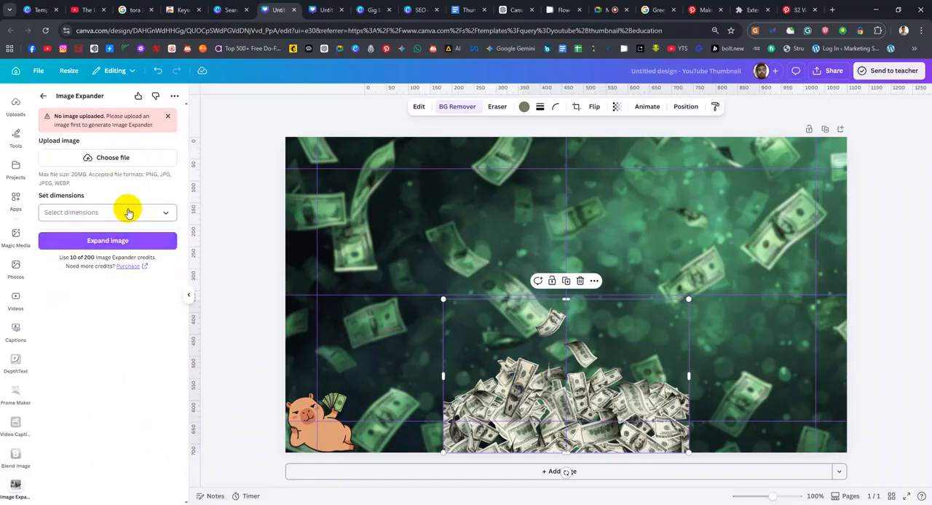
click(130, 212)
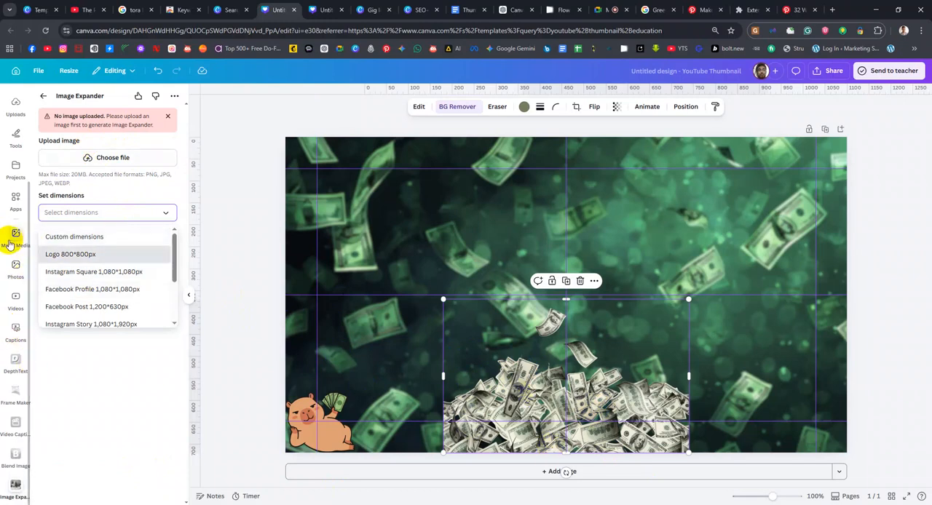
click(88, 157)
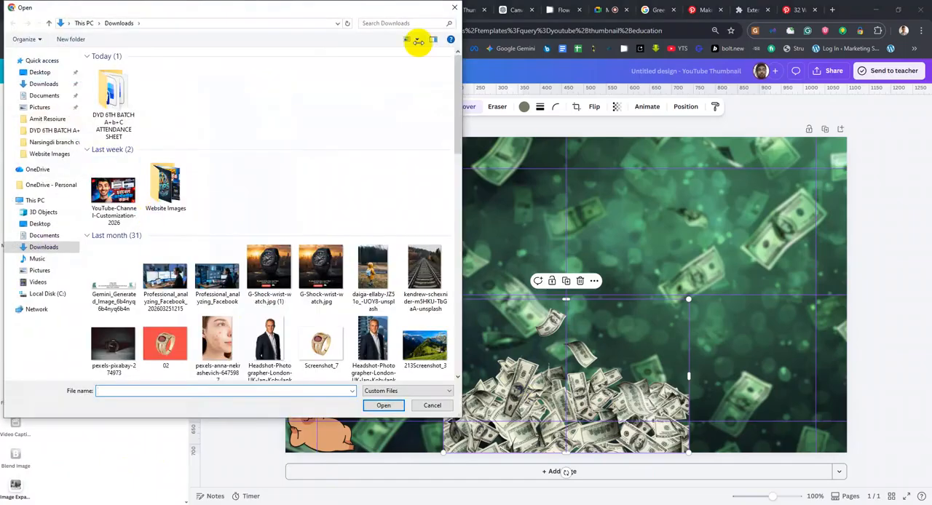
click(454, 8)
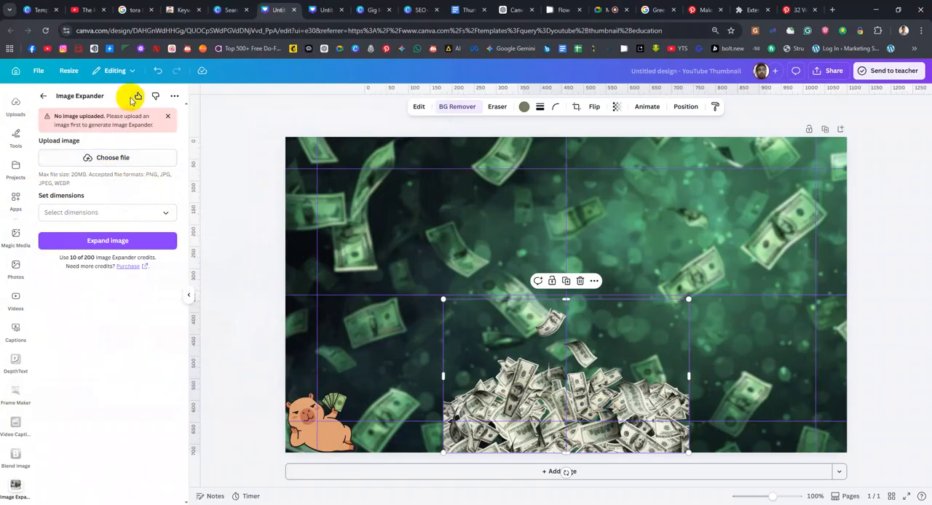
Leave Image Expander and clear the app search to return to the full app catalogue
click(43, 96)
click(62, 102)
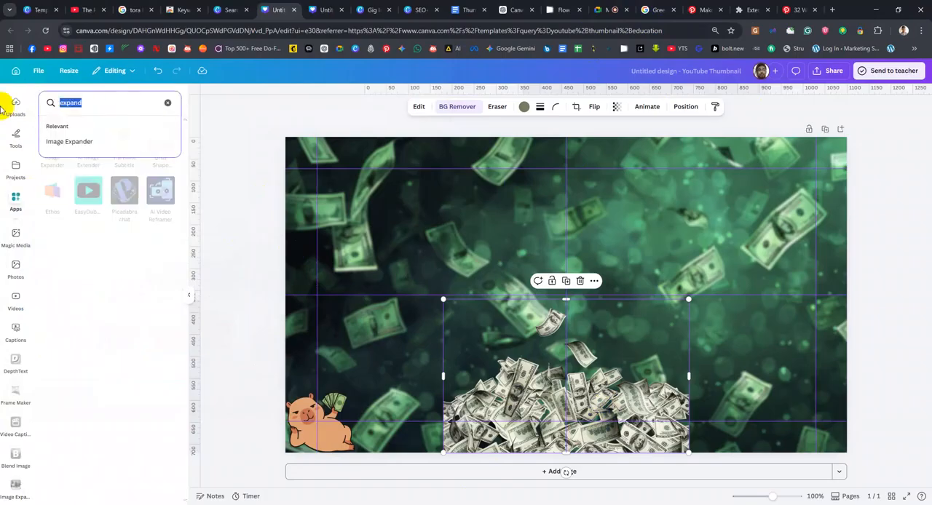
key(BackSpace)
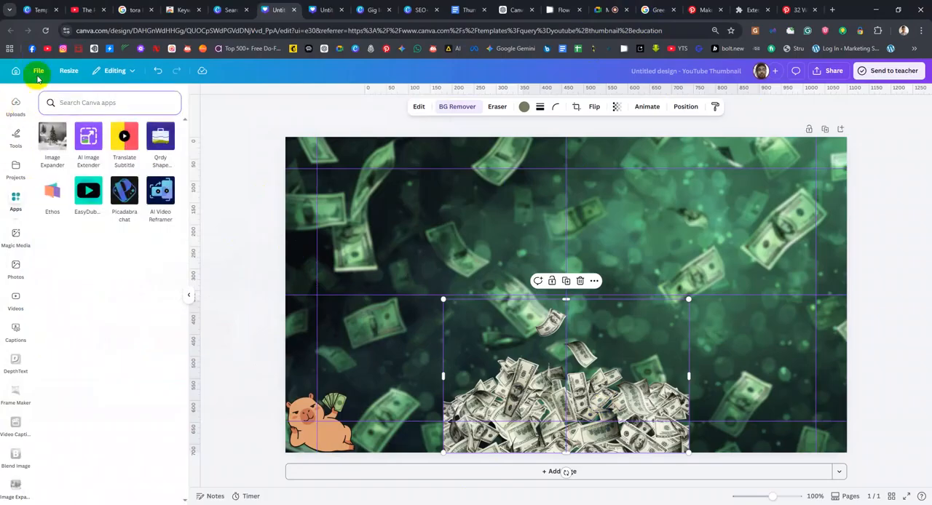
click(16, 206)
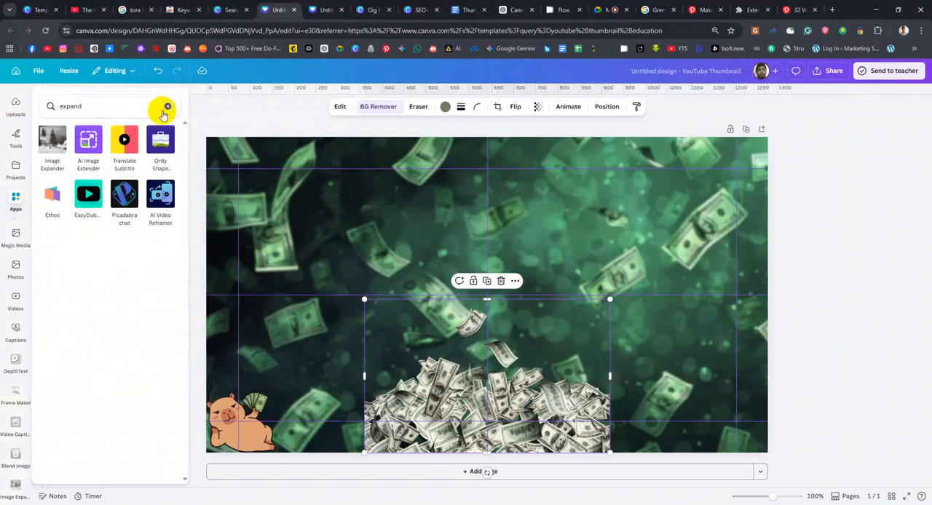
Open the Image Blender app from the recommended apps, view its options and return to the app catalogue
scroll(94, 305, down, 3)
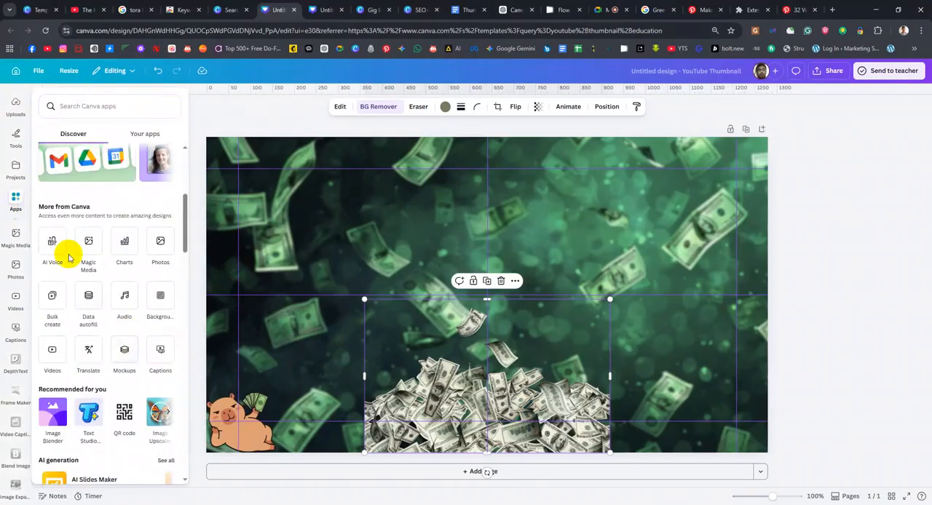
scroll(75, 289, down, 3)
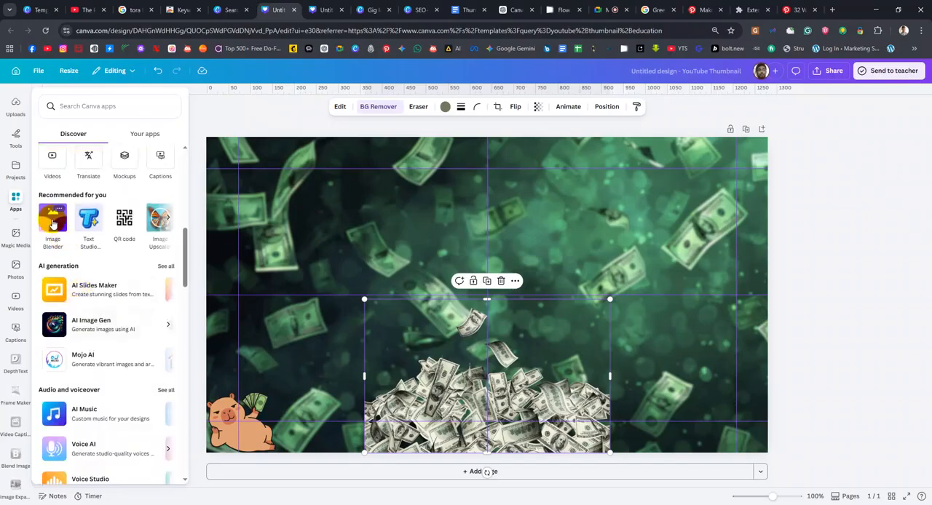
click(53, 224)
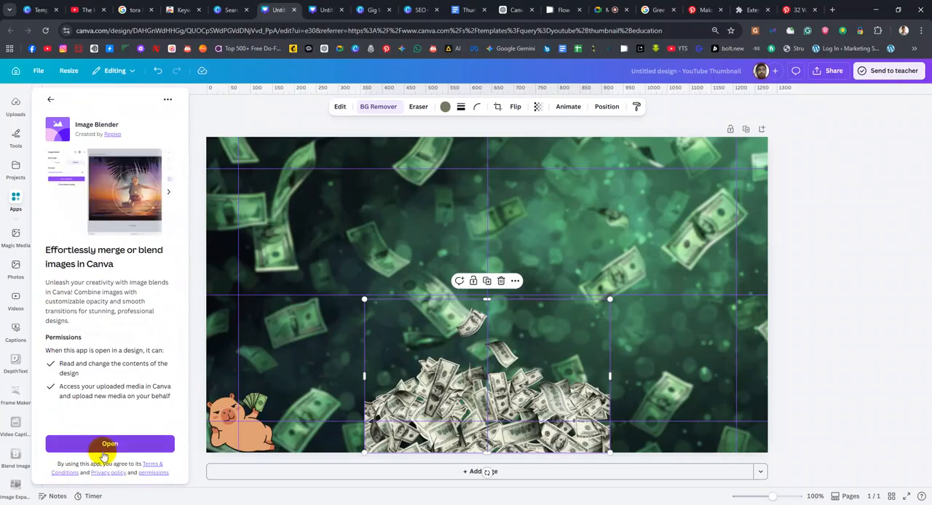
click(119, 442)
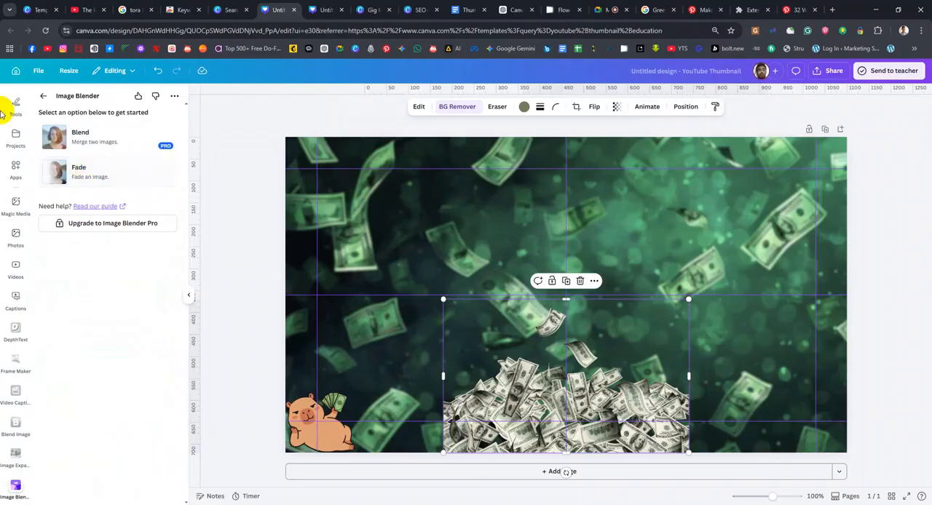
click(43, 96)
Look through the app catalogue and search the Canva apps for "expand" again
scroll(125, 296, down, 4)
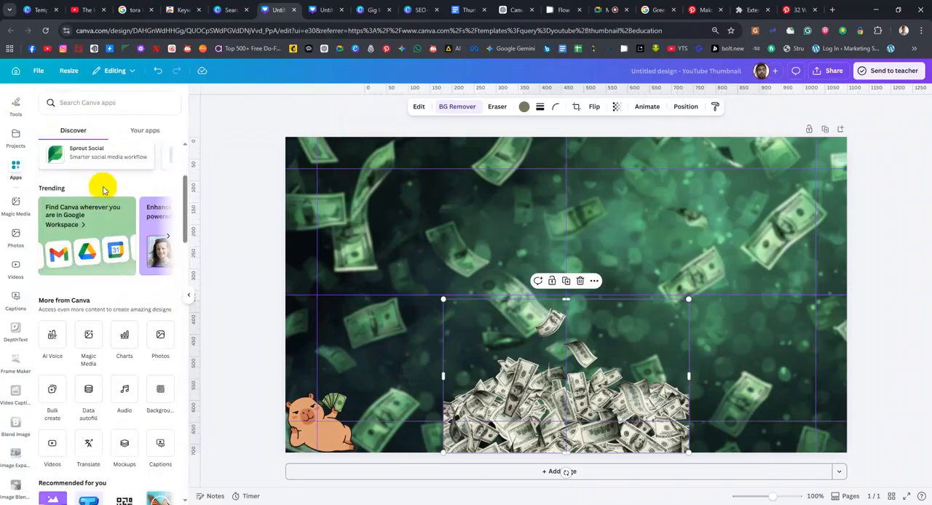
scroll(123, 238, down, 1)
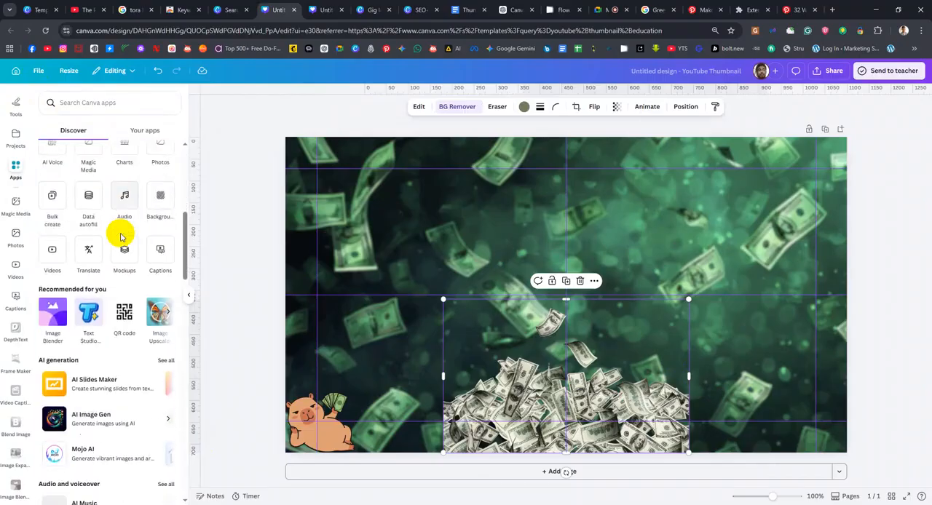
scroll(135, 314, up, 5)
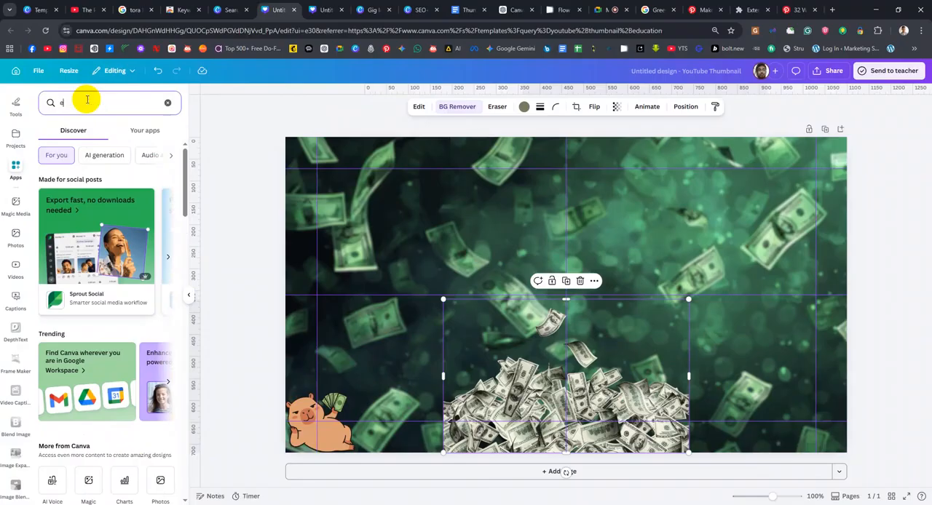
text(xpand)
key(Return)
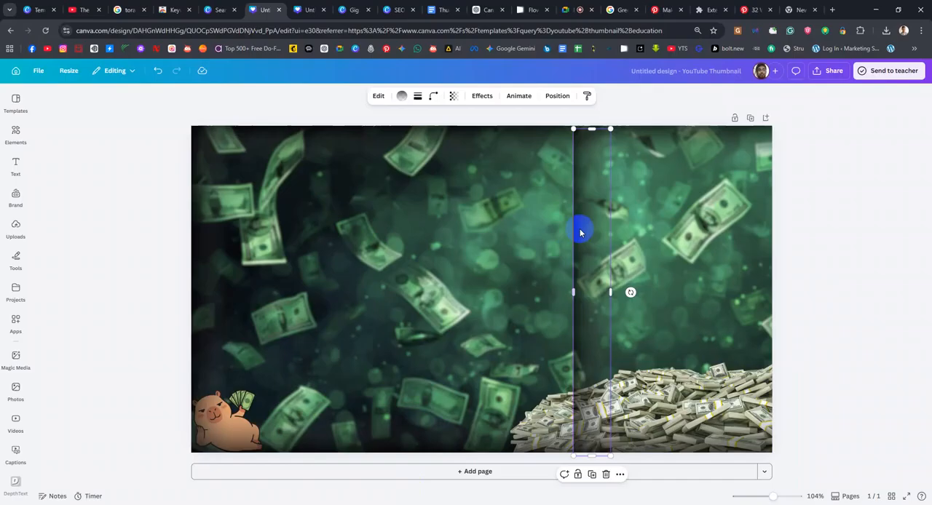
Rotate the vertical dark gradient strip half a turn and place it flush against the thumbnail's right edge
drag(580, 233, 446, 225)
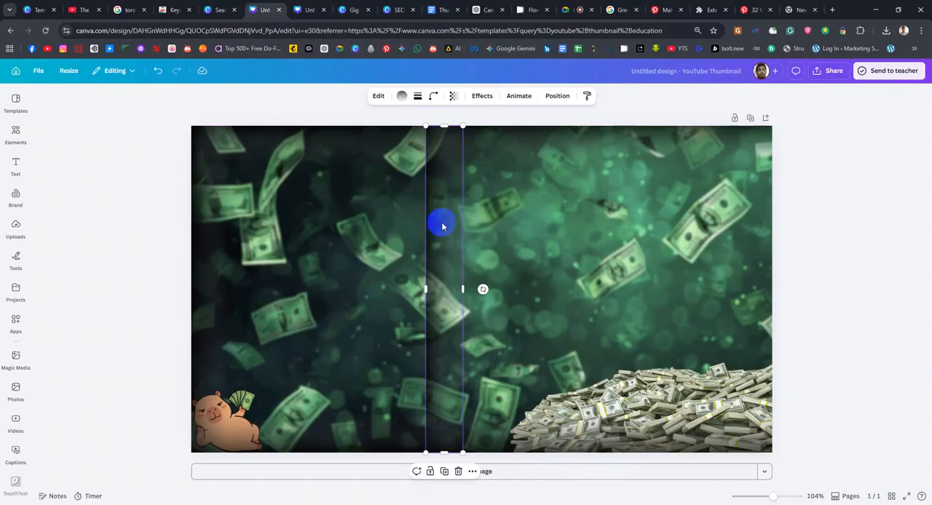
drag(483, 289, 362, 291)
drag(454, 264, 757, 265)
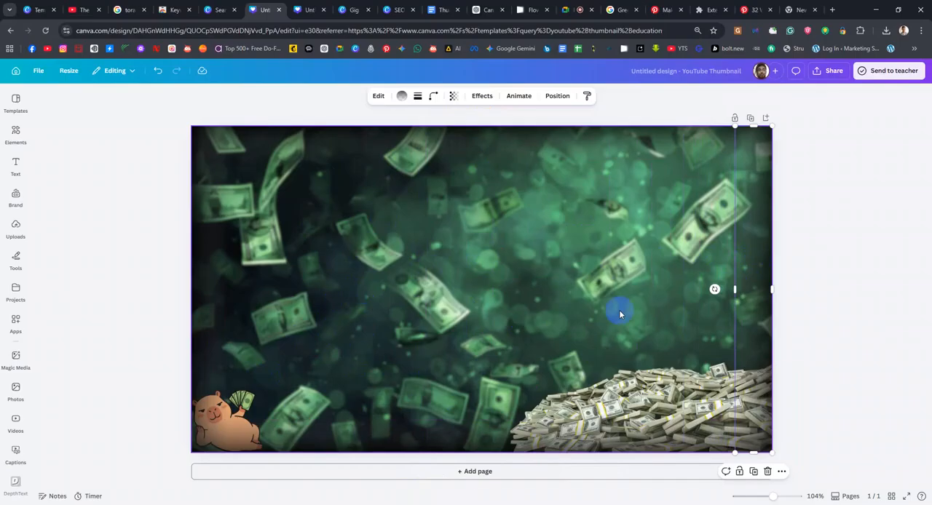
Set the cash pile's drop shadow to angle 20 and distance 83, and move the pile slightly up and left
click(635, 410)
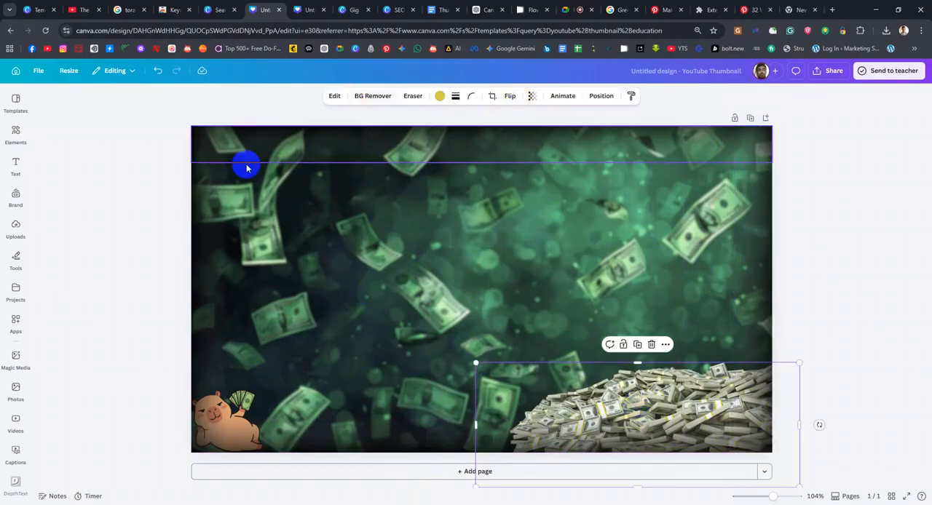
click(331, 95)
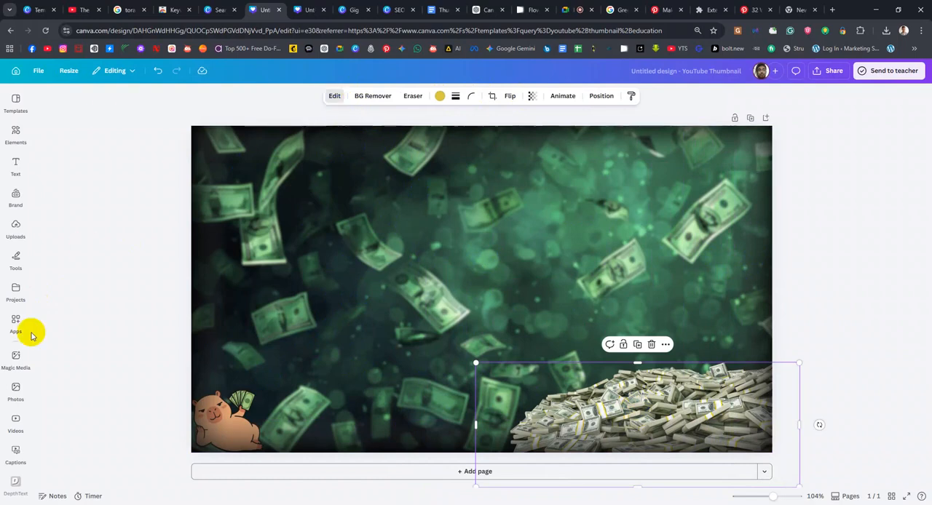
scroll(62, 418, down, 2)
scroll(58, 401, down, 1)
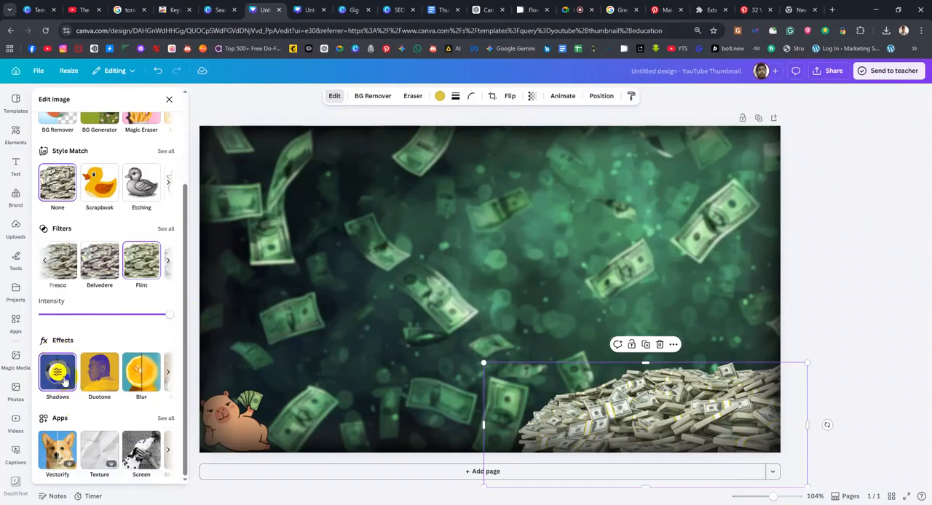
click(64, 377)
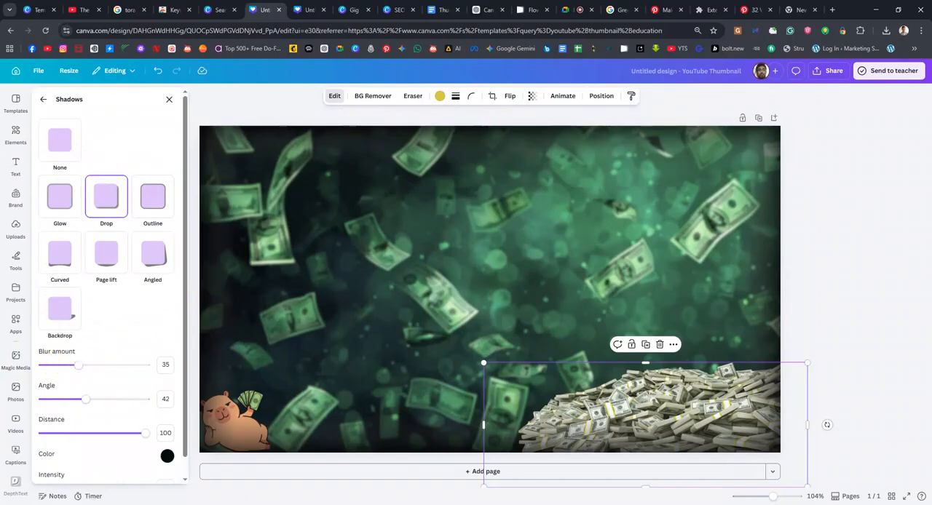
click(222, 218)
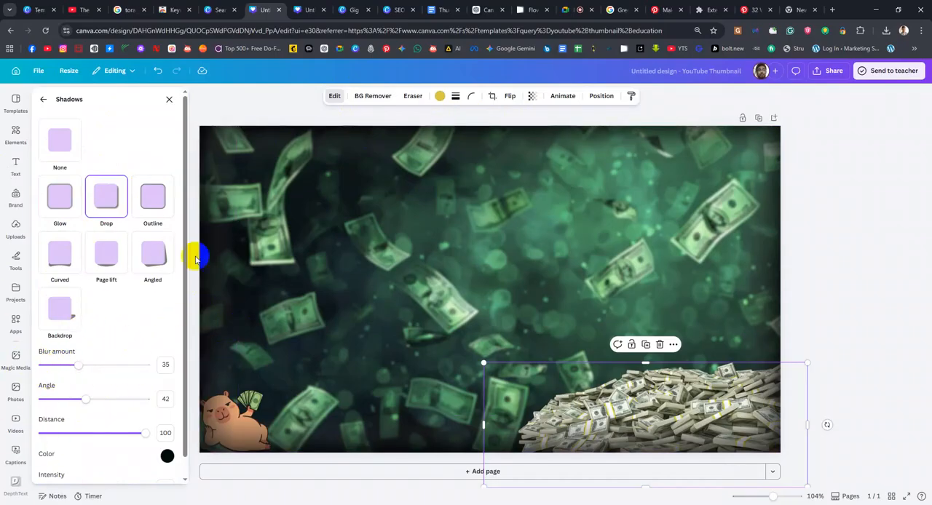
mouse_move(146, 437)
mouse_down()
mouse_move(108, 435)
mouse_move(129, 436)
mouse_up()
drag(86, 398, 63, 394)
drag(657, 402, 646, 380)
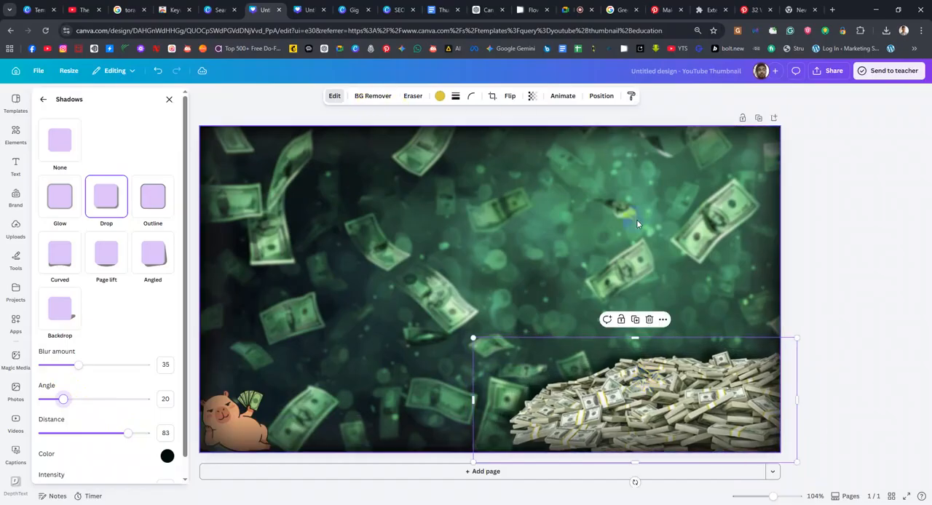
Brush a blur along the cash pile's edges with brush size 71 and intensity 2
click(43, 99)
scroll(65, 393, down, 3)
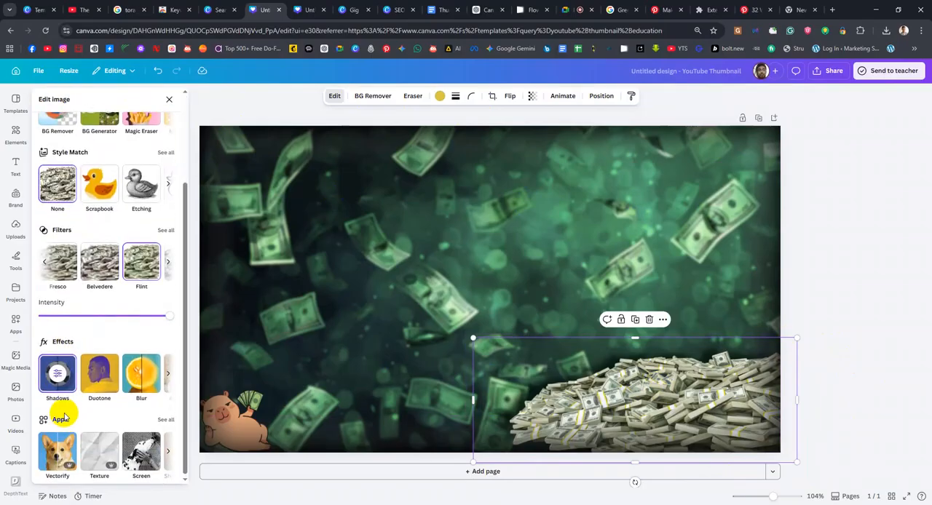
click(141, 377)
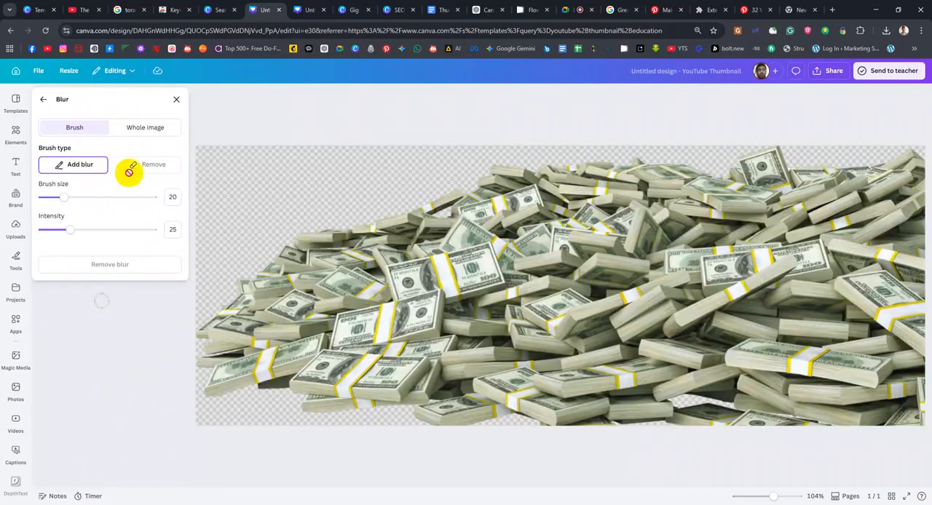
drag(64, 230, 45, 231)
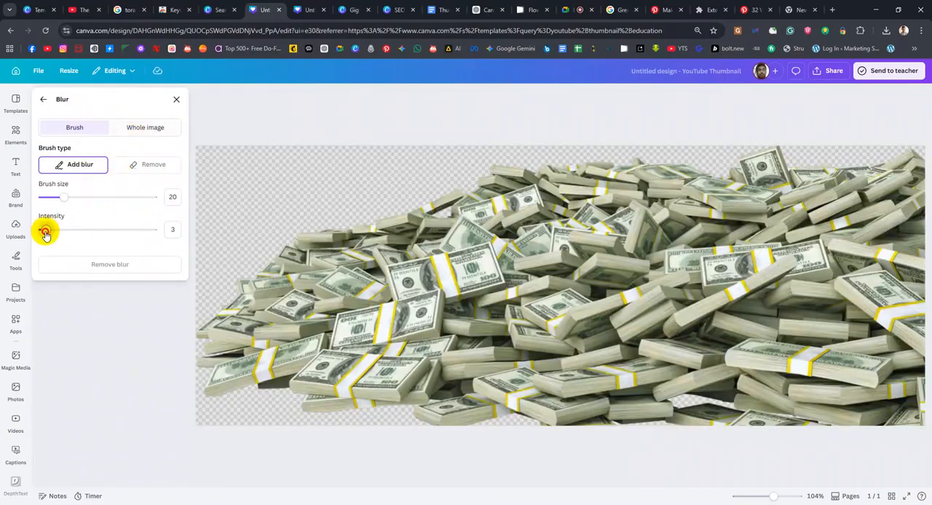
drag(62, 197, 83, 197)
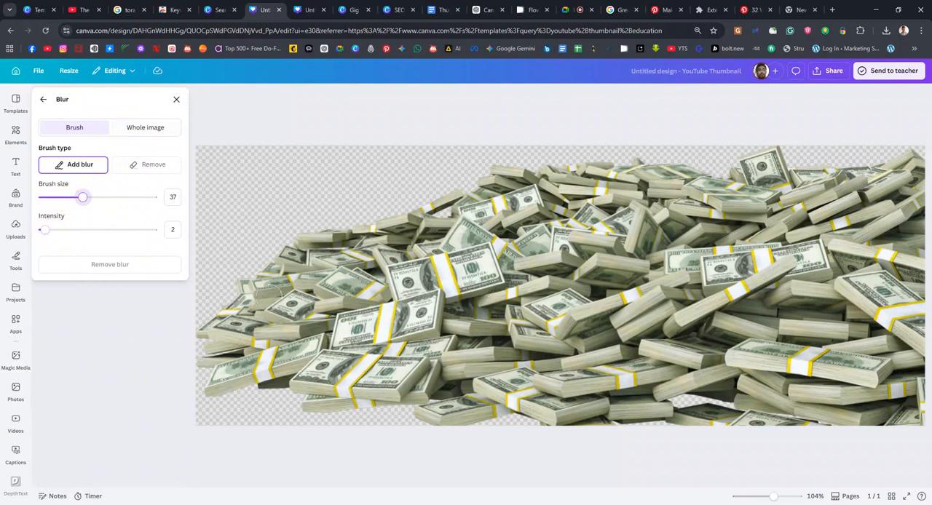
drag(83, 197, 121, 197)
mouse_move(187, 339)
mouse_down()
mouse_move(305, 246)
mouse_move(439, 179)
mouse_move(481, 170)
mouse_move(791, 163)
mouse_move(928, 174)
mouse_move(905, 161)
mouse_move(763, 183)
mouse_move(517, 197)
mouse_move(389, 231)
mouse_move(233, 320)
mouse_move(186, 363)
mouse_move(190, 387)
mouse_move(351, 431)
mouse_move(471, 418)
mouse_move(669, 423)
mouse_move(834, 447)
mouse_move(918, 428)
mouse_up()
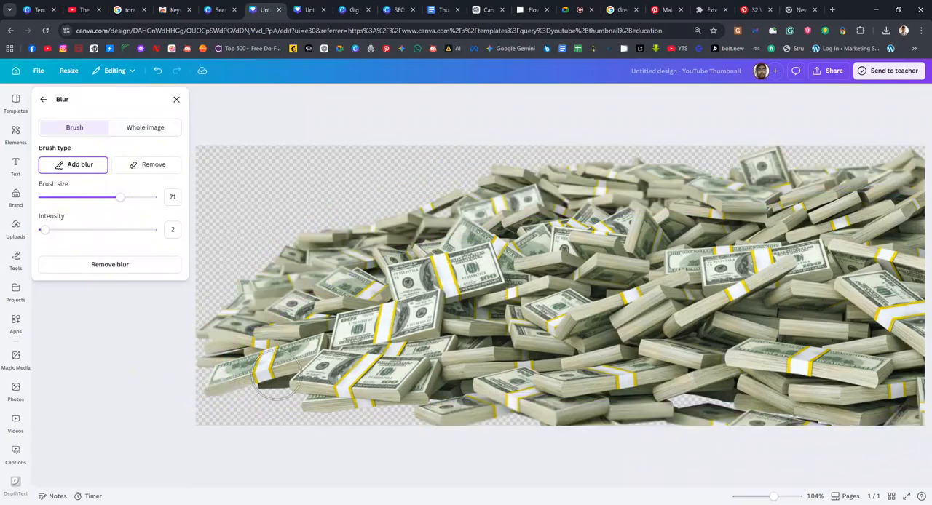
Brush a blur along the cash pile's lower edge and close the blur settings
mouse_move(229, 389)
mouse_down()
mouse_move(349, 410)
mouse_move(516, 395)
mouse_move(926, 419)
mouse_up()
mouse_move(217, 364)
mouse_down()
mouse_move(305, 362)
mouse_move(247, 365)
mouse_move(553, 380)
mouse_move(751, 373)
mouse_move(909, 397)
mouse_up()
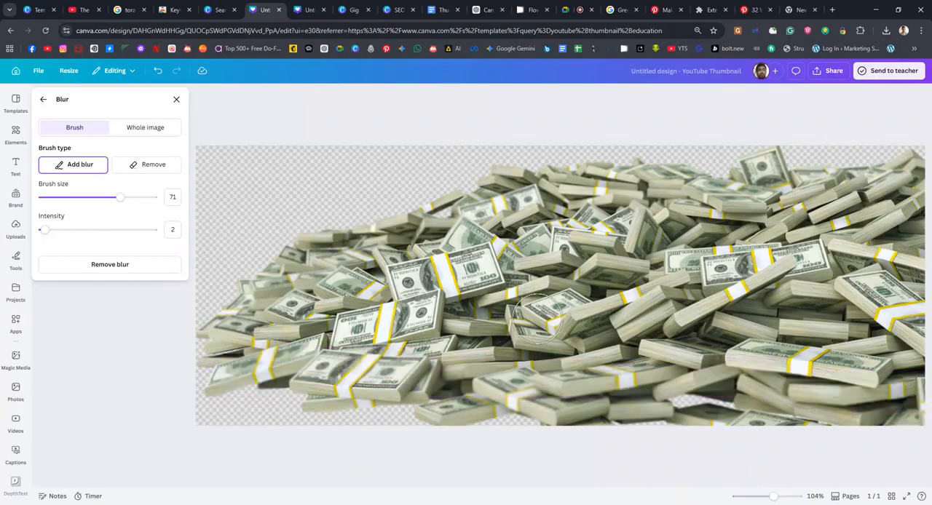
click(41, 102)
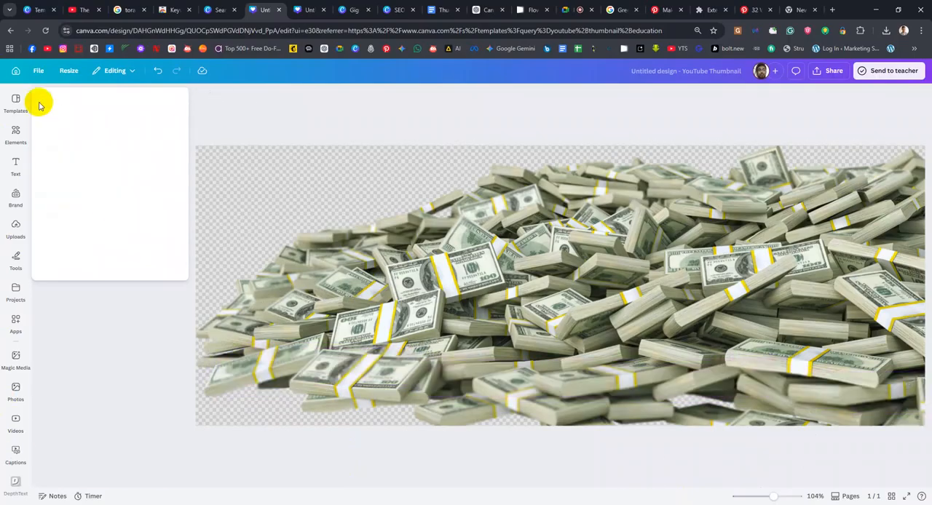
Enlarge the cash pile and reposition it in the thumbnail's bottom-right corner
drag(653, 412, 653, 419)
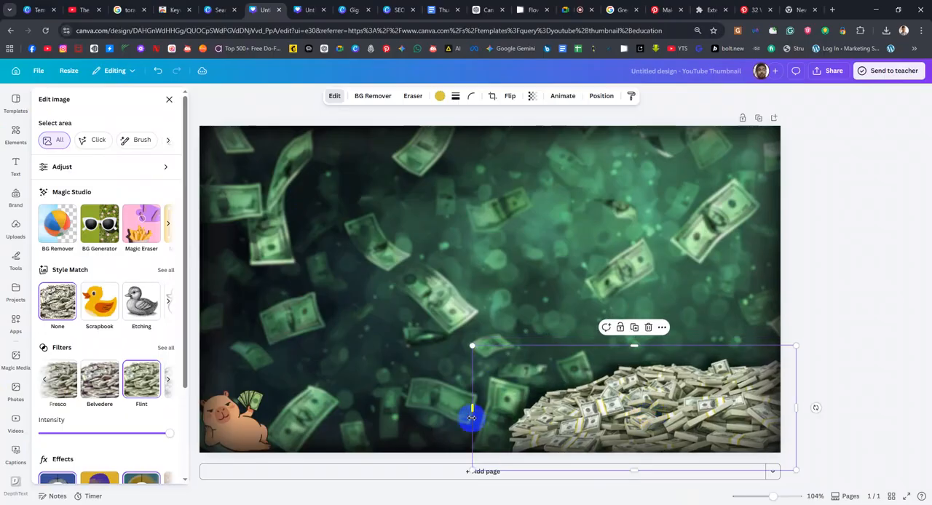
drag(471, 407, 429, 401)
drag(643, 411, 653, 413)
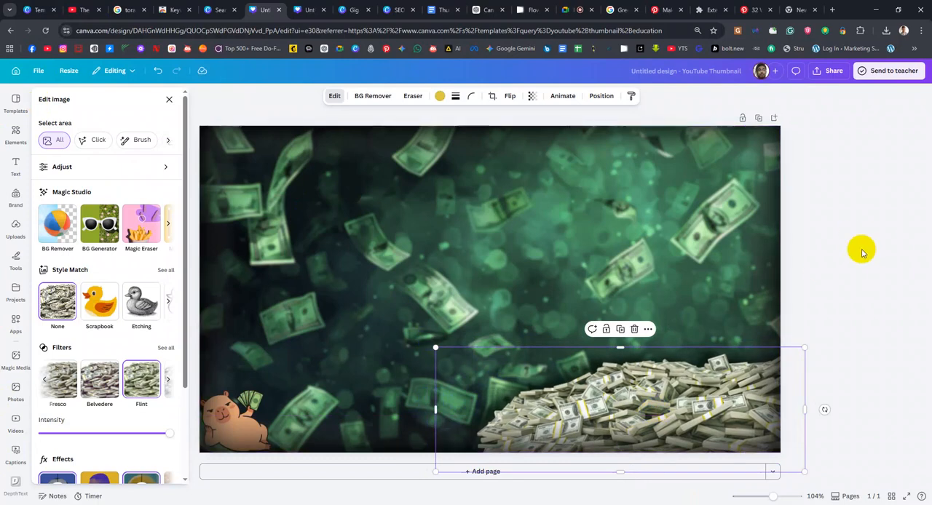
Move the capybara layer to the top of the layer stack, above the dark gradient strips
click(253, 436)
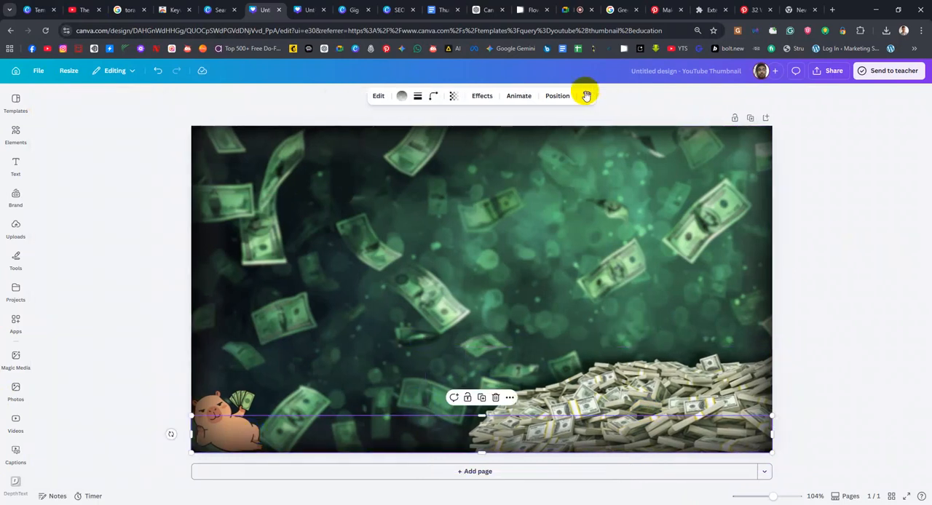
click(557, 95)
click(144, 123)
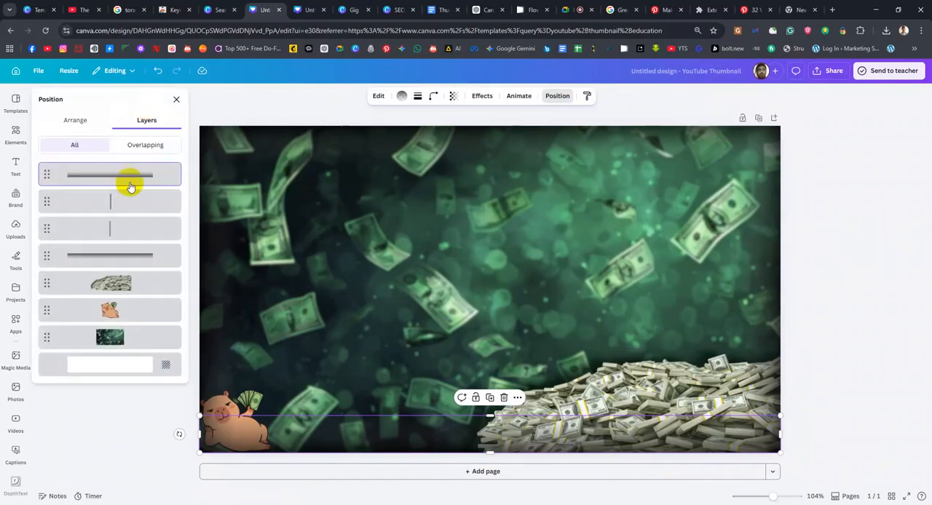
drag(121, 312, 129, 169)
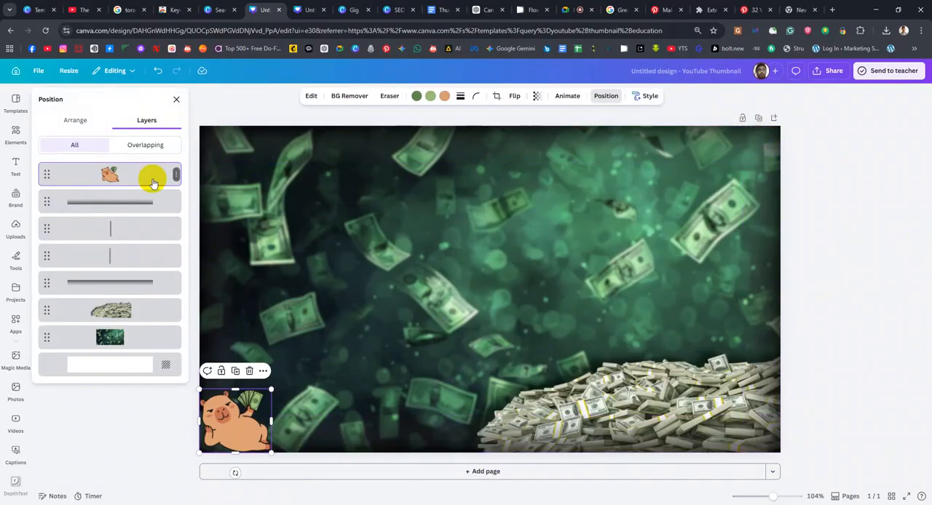
Select all four dark gradient strips in the layer list and group them
click(136, 208)
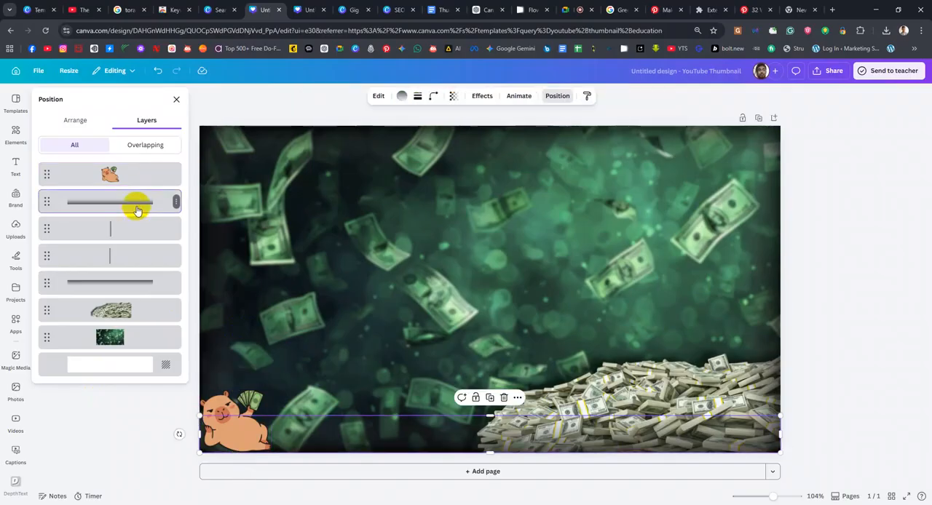
shift+click(138, 231)
shift+click(133, 255)
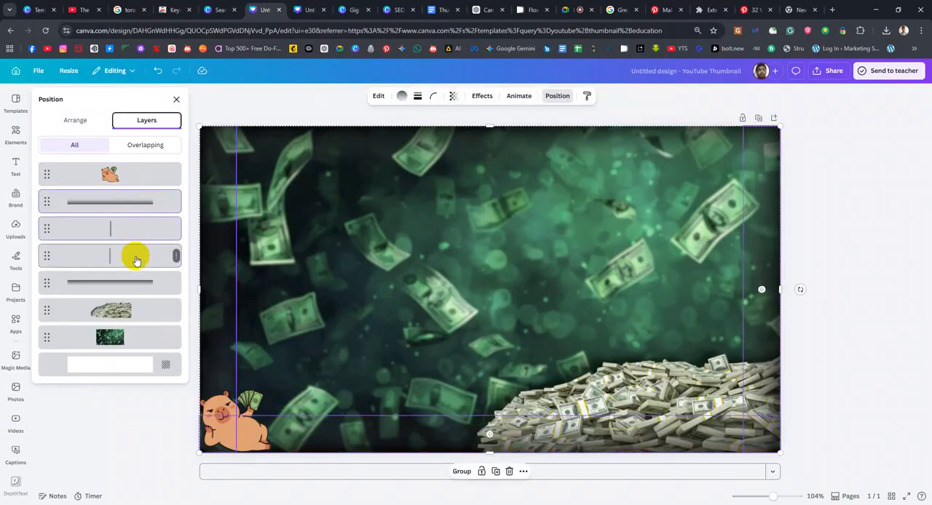
shift+click(142, 285)
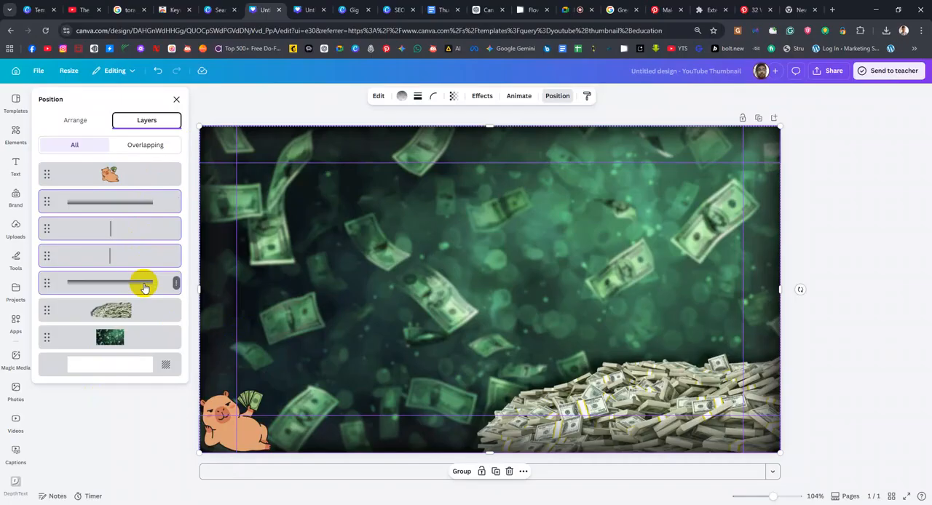
key(ctrl+g)
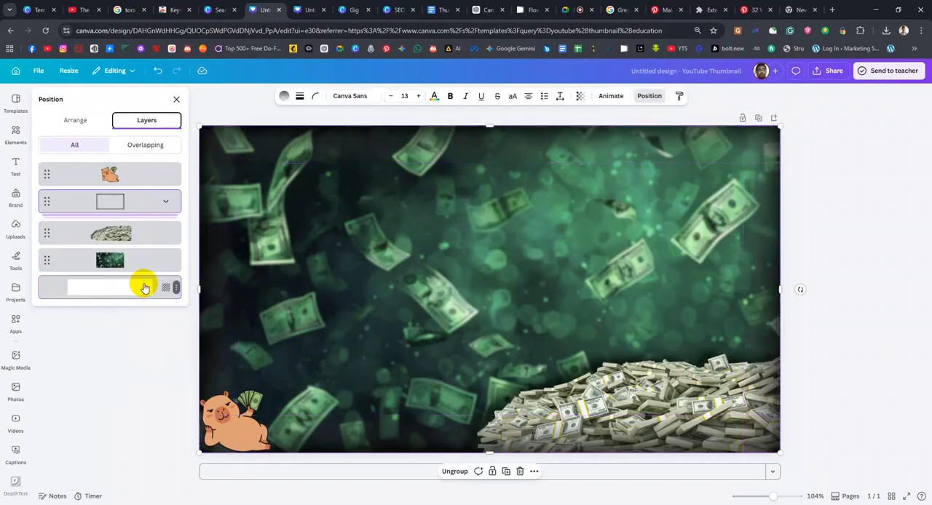
Move the grouped gradient frame down and to the right, and undo the move
click(280, 153)
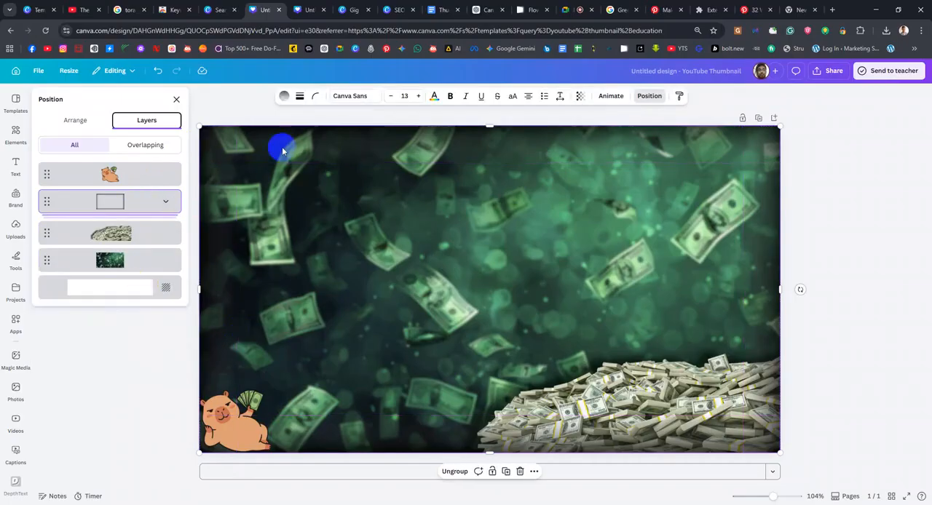
drag(291, 136, 383, 189)
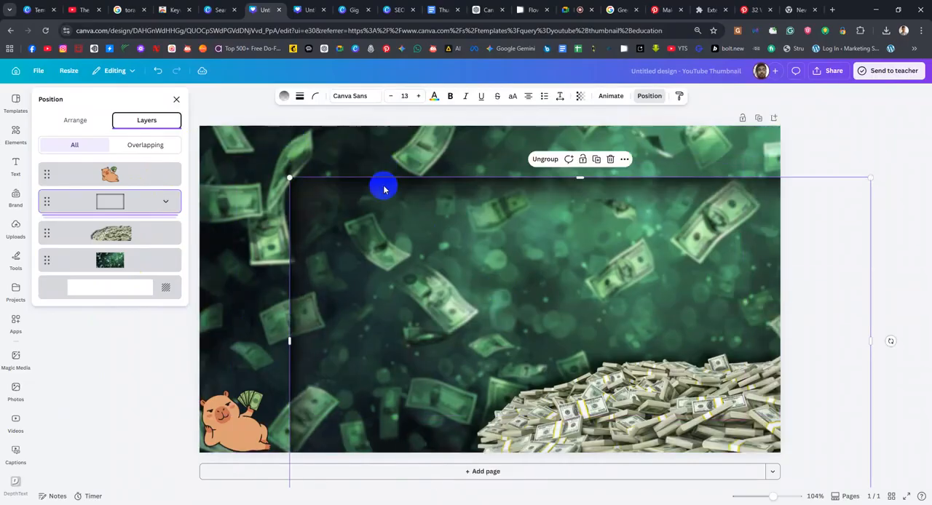
key(ctrl+z)
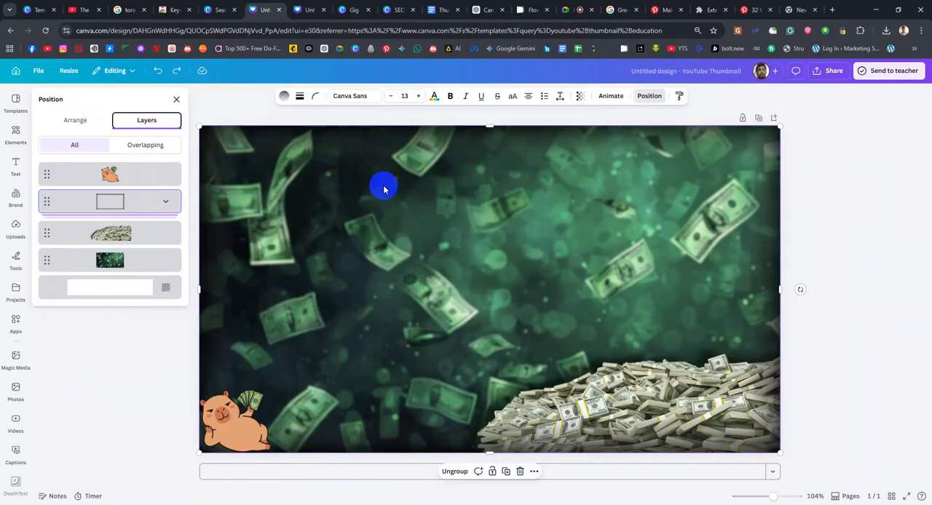
Ungroup the gradient frame into its four strips and group them again
click(166, 207)
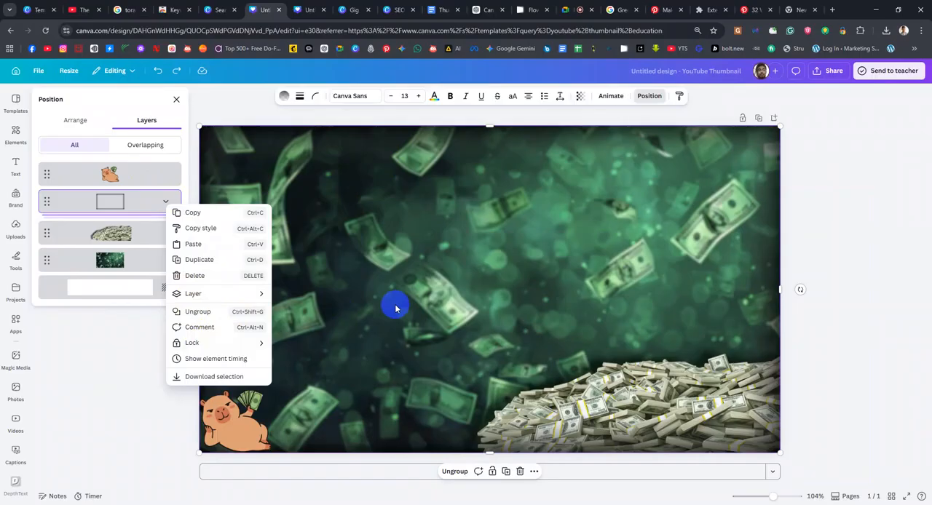
key(ctrl+f)
click(763, 282)
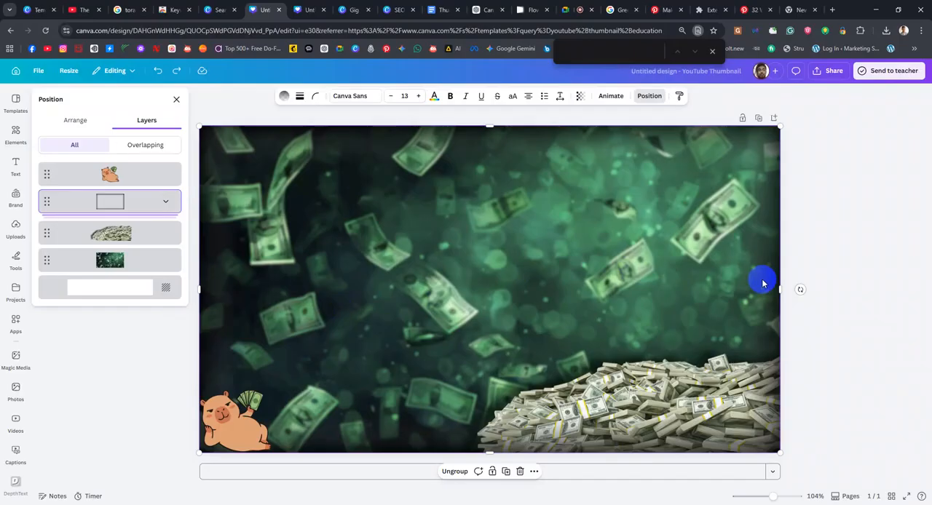
key(ctrl+shift+g)
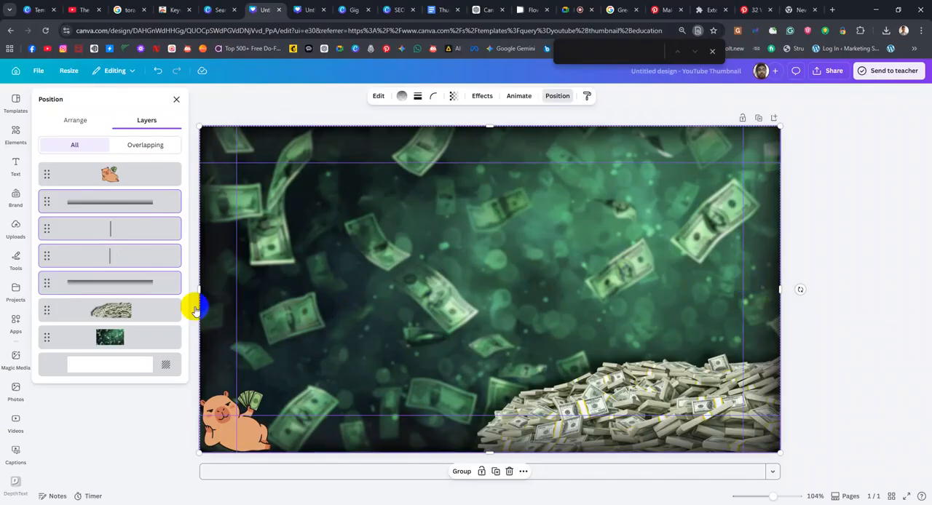
key(ctrl+g)
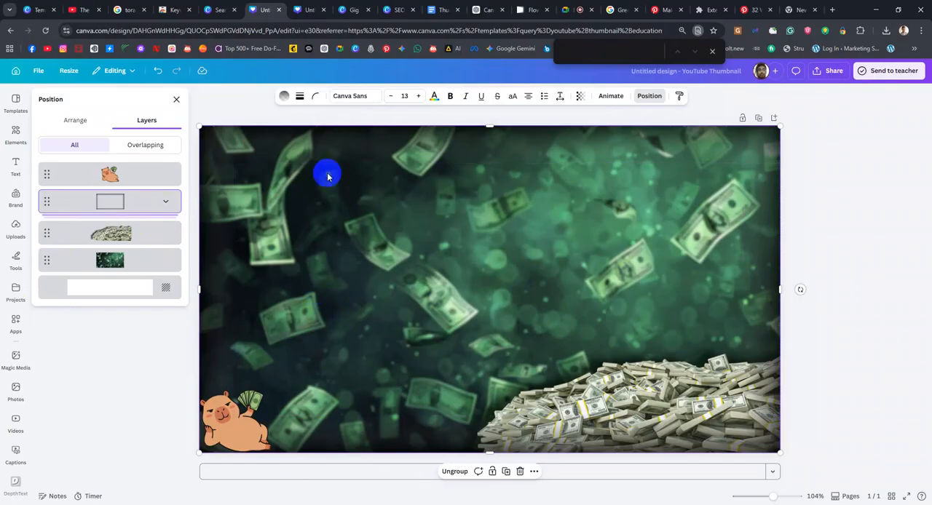
Open the empty element search, and switch to Pinterest to start a new image search
click(16, 132)
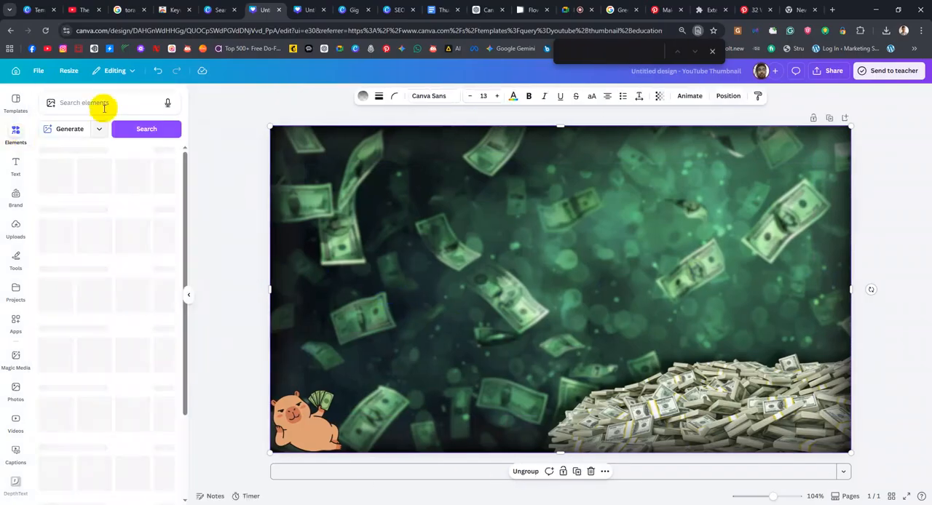
click(104, 107)
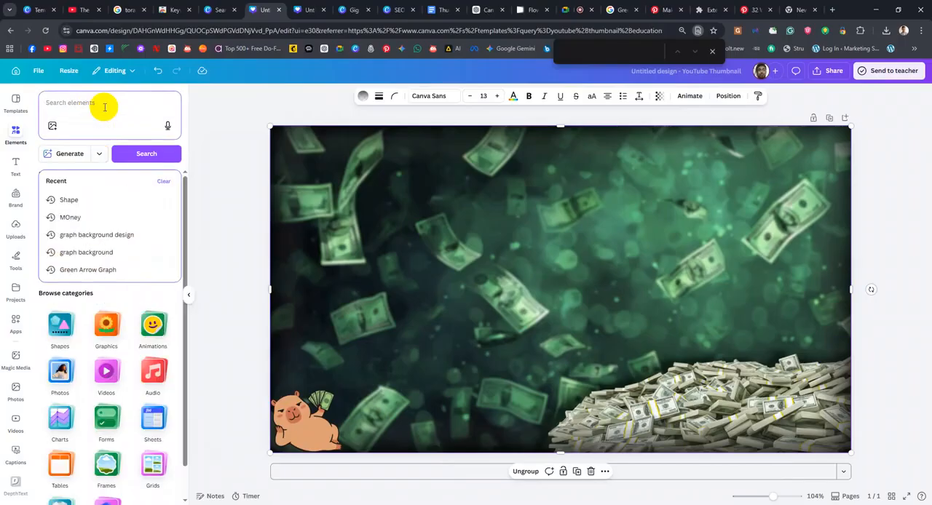
click(743, 10)
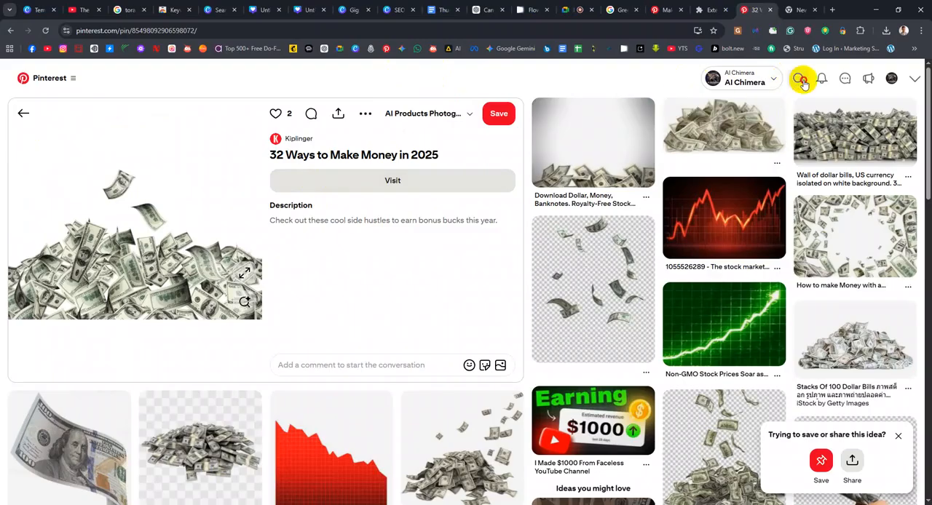
click(801, 77)
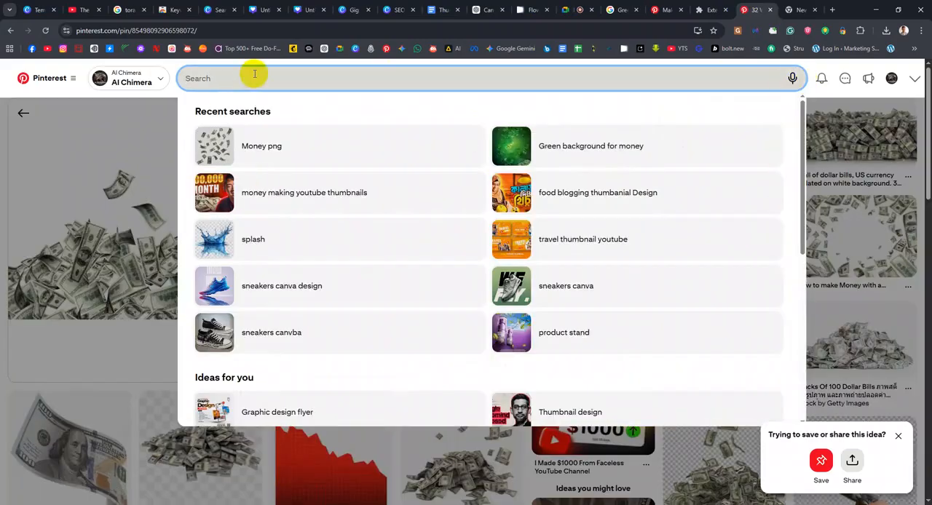
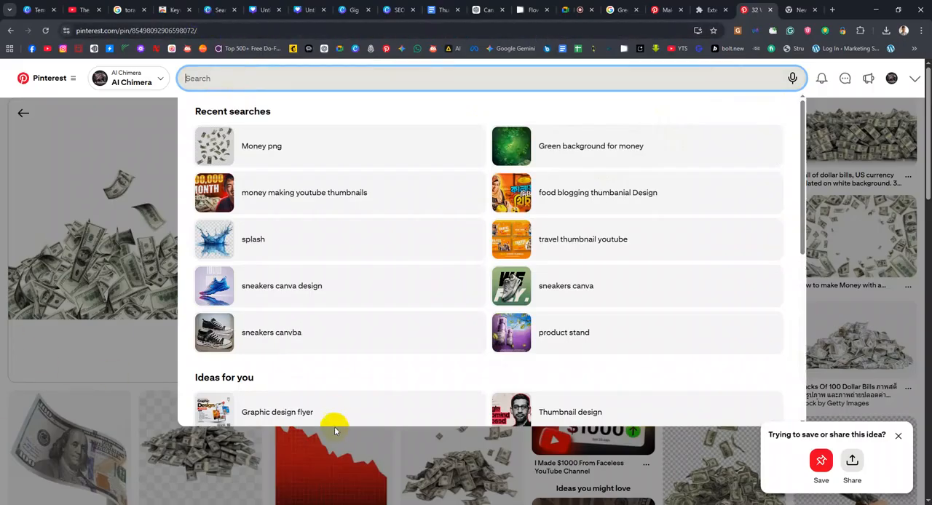
click(790, 10)
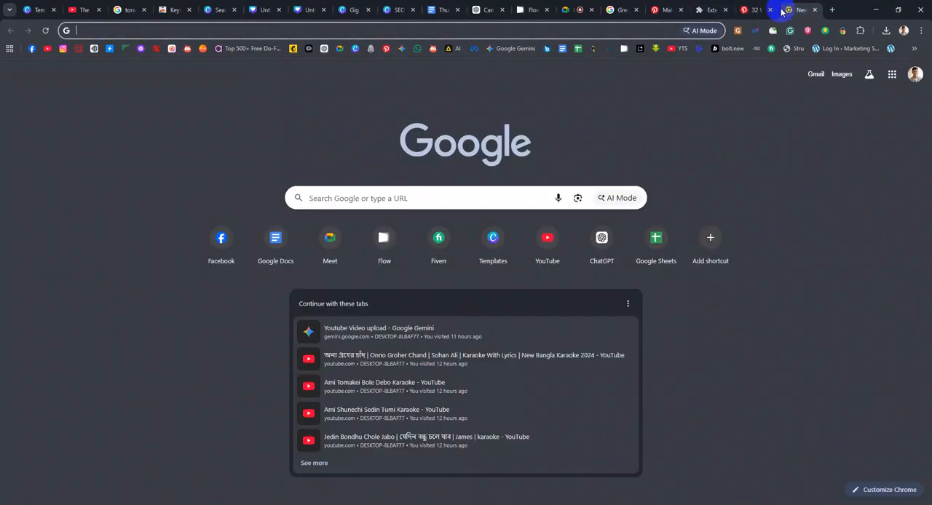
click(427, 29)
text(obna)
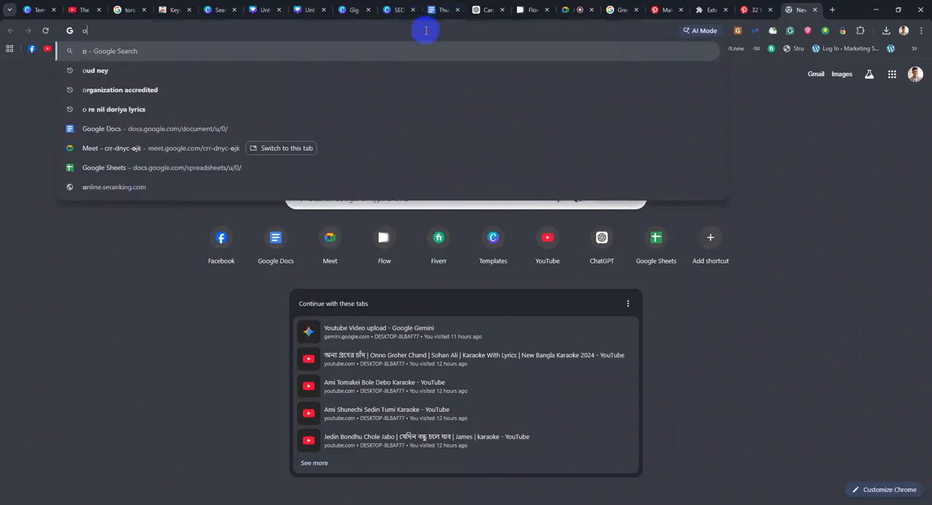
key(BackSpace)
key(BackSpace)
key(BackSpace)
key(BackSpace)
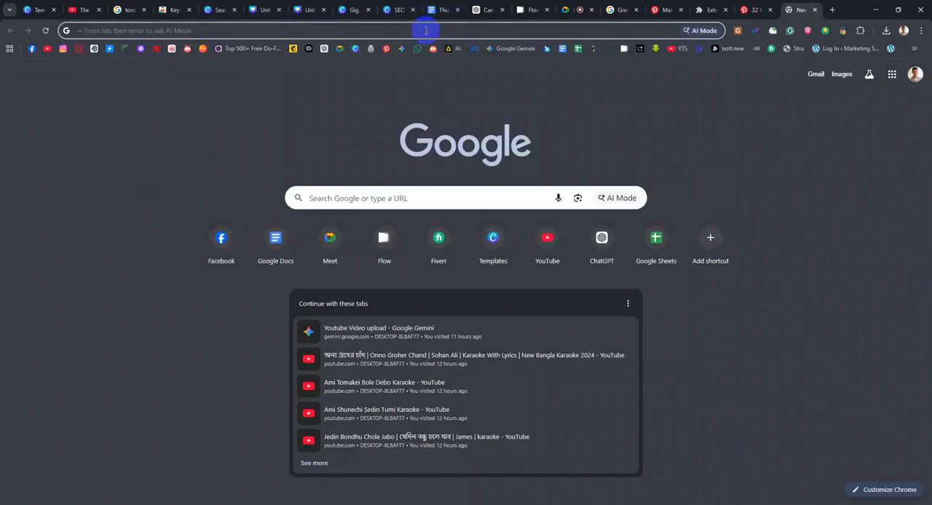
text(অব)
text(হয়া)
key(BackSpace)
key(BackSpace)
key(BackSpace)
key(BackSpace)
key(BackSpace)
key(BackSpace)
key(BackSpace)
key(BackSpace)
key(BackSpace)
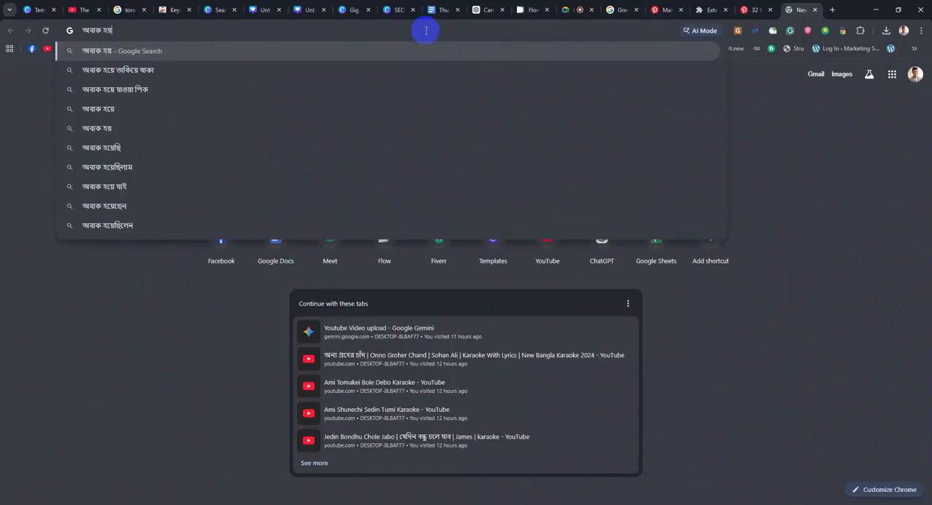
click(755, 9)
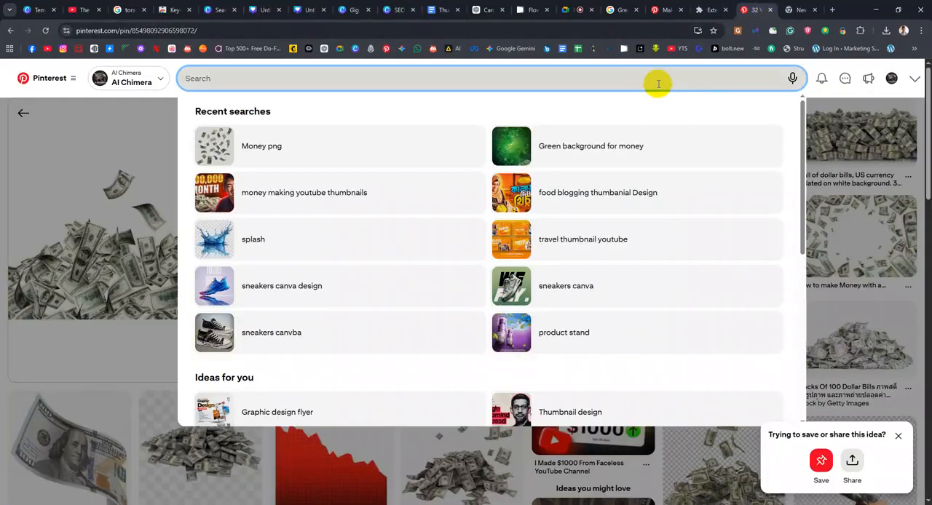
Search Pinterest for "surprised women images png"
text(Surprised)
key(Down)
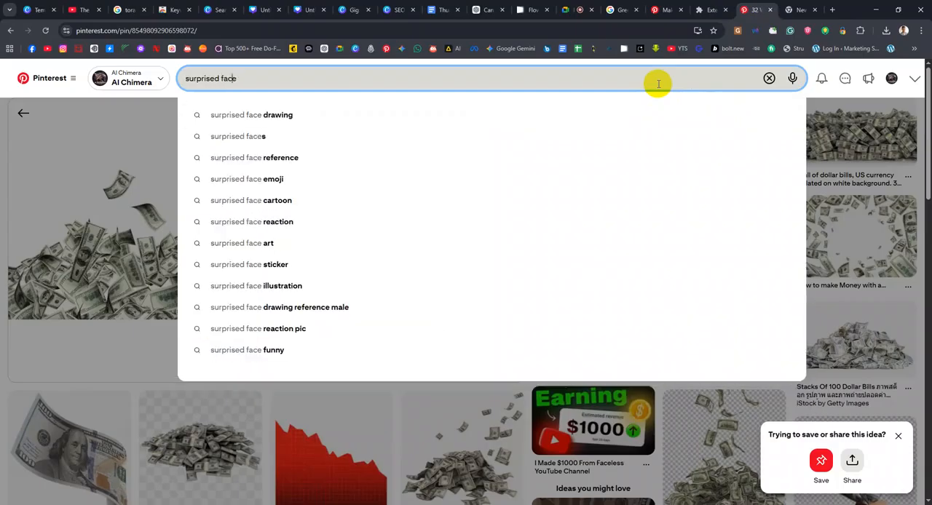
text(ma )
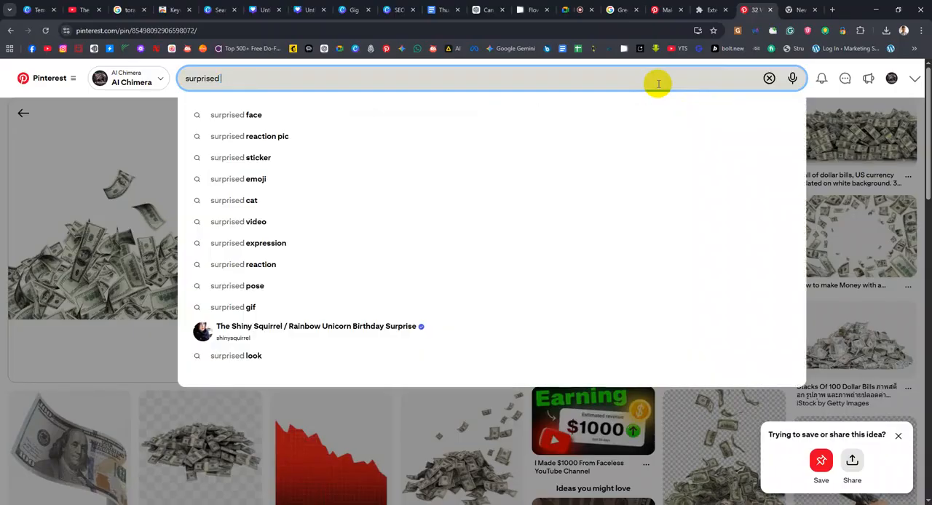
text(ome)
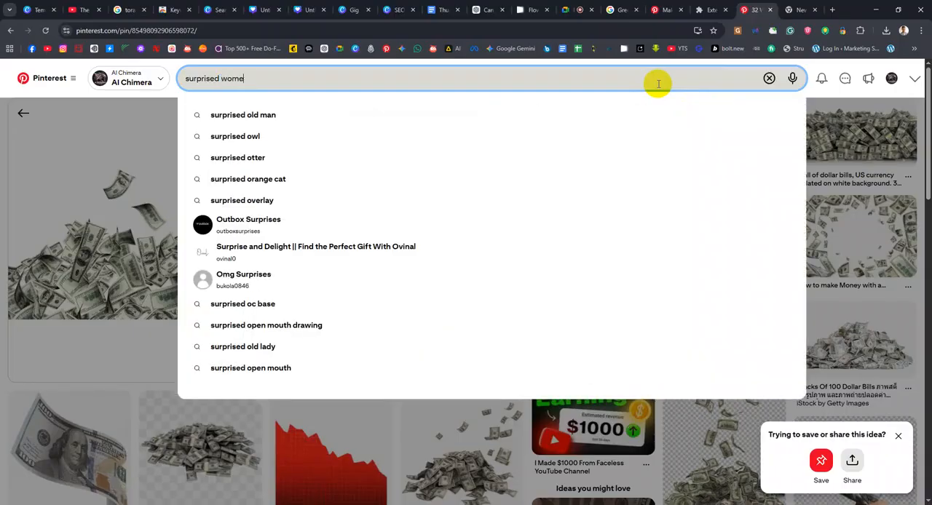
text(n)
key(Down)
text(pb)
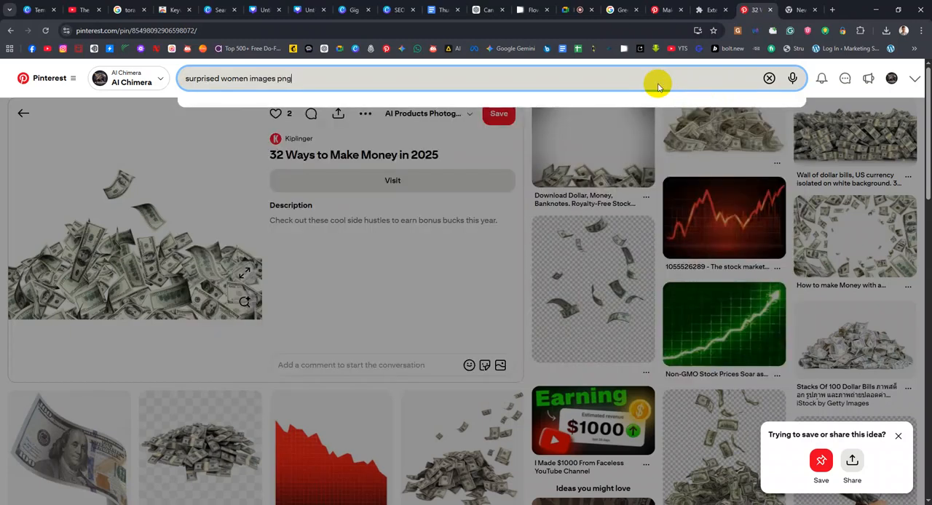
key(Return)
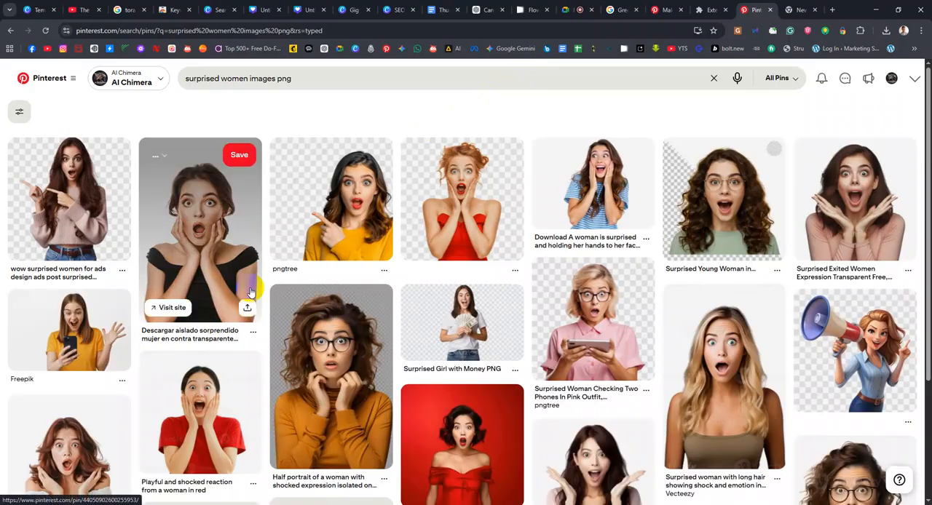
View the pin of the pointing surprised woman, and compare the search results with the Shopify "Money From App" reference thumbnail
click(69, 222)
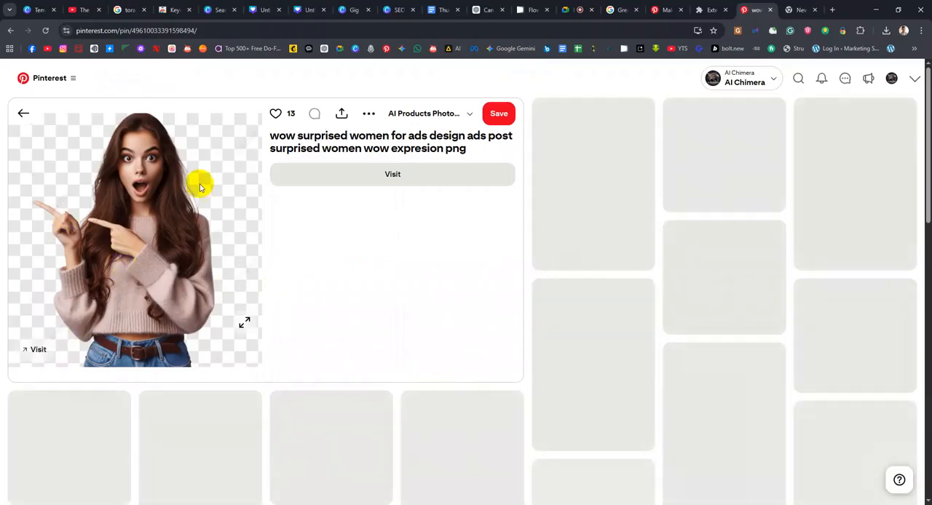
click(26, 118)
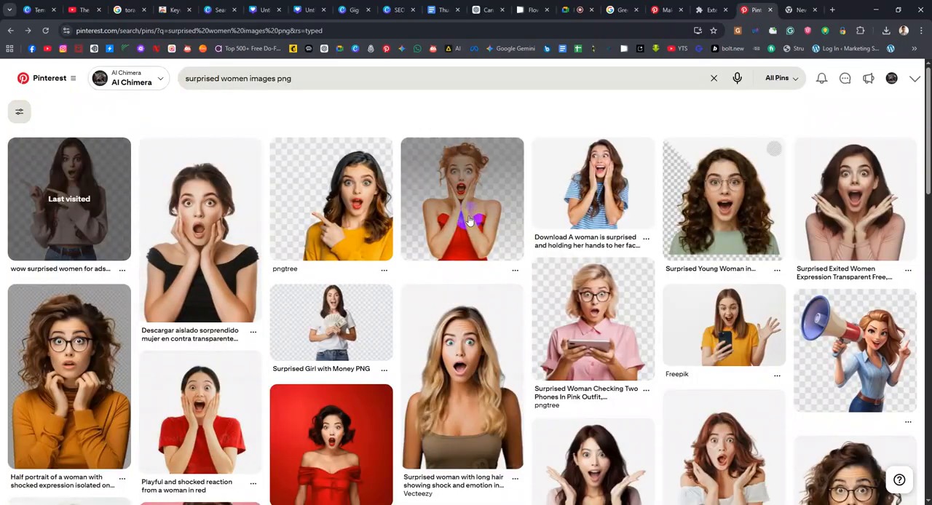
scroll(301, 370, down, 2)
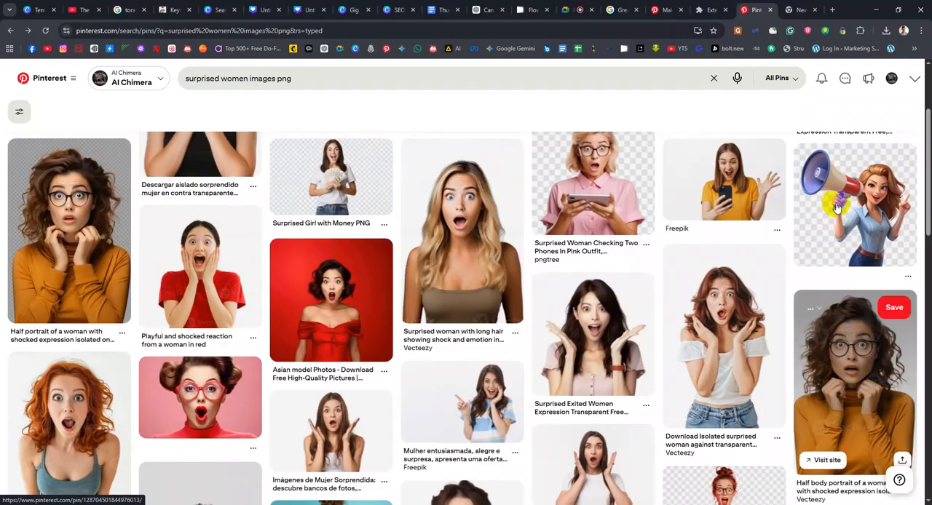
scroll(837, 208, up, 2)
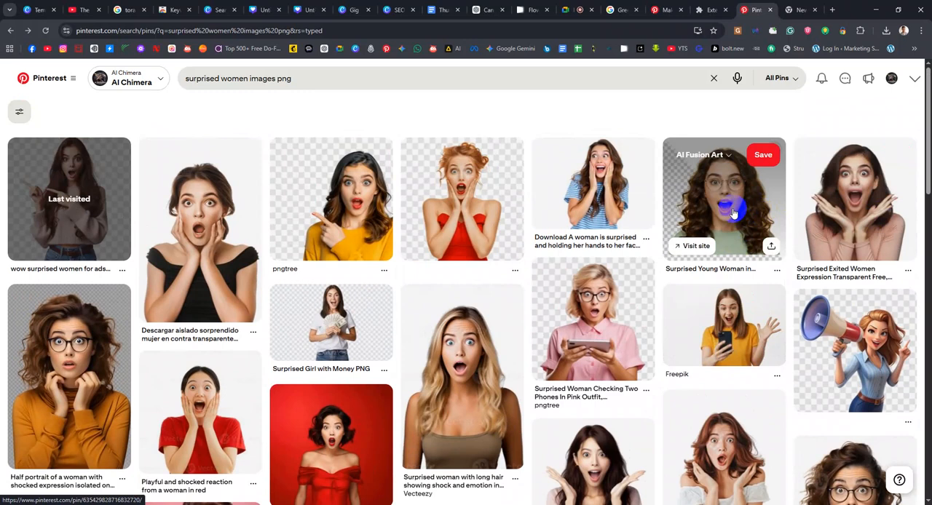
click(657, 10)
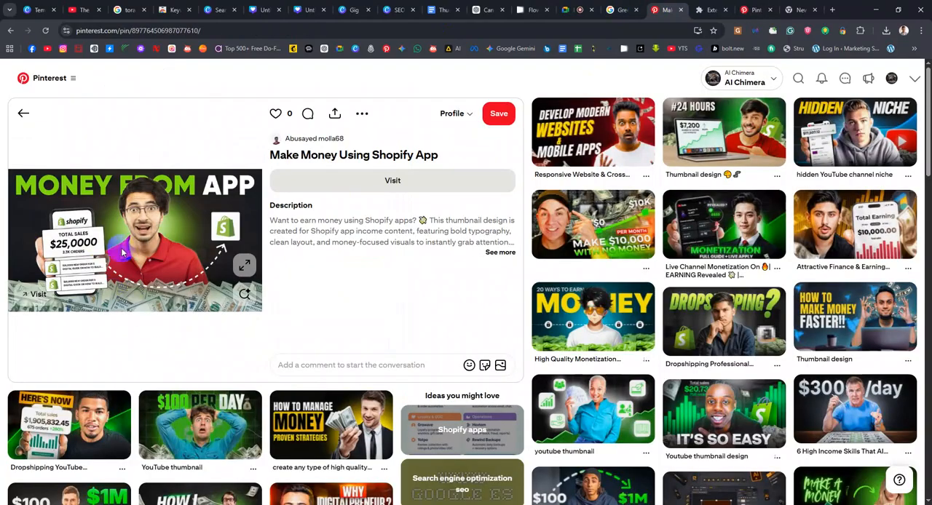
click(753, 10)
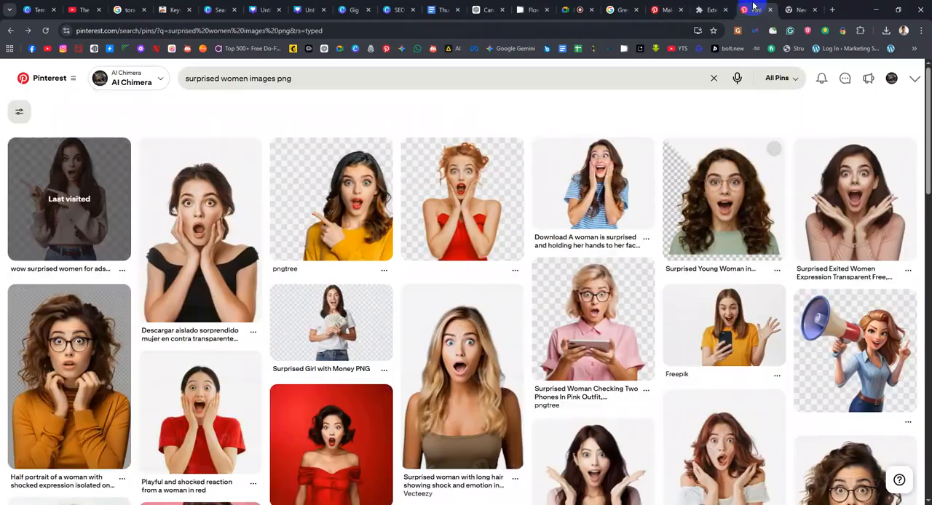
Look through the surprised women results for a portrait that suits the money thumbnail
scroll(412, 360, down, 2)
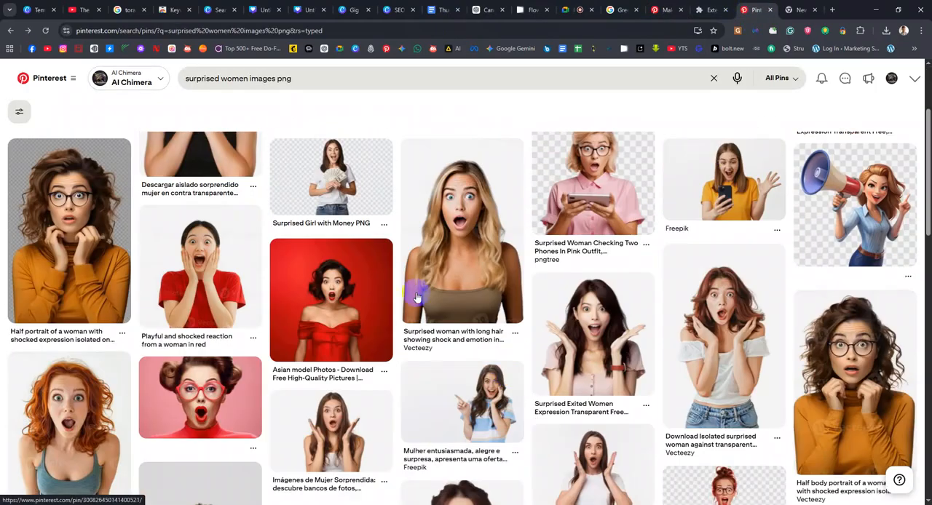
scroll(459, 272, up, 2)
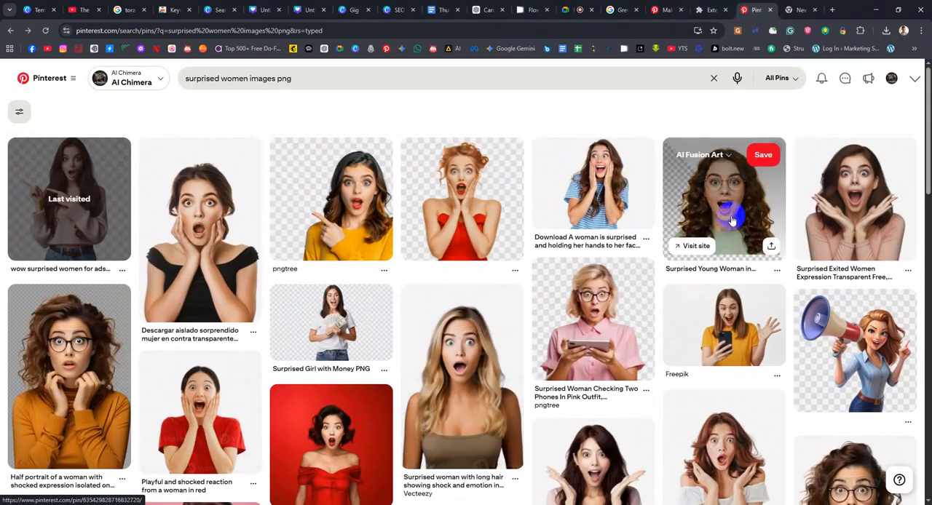
scroll(582, 386, down, 4)
scroll(583, 386, down, 3)
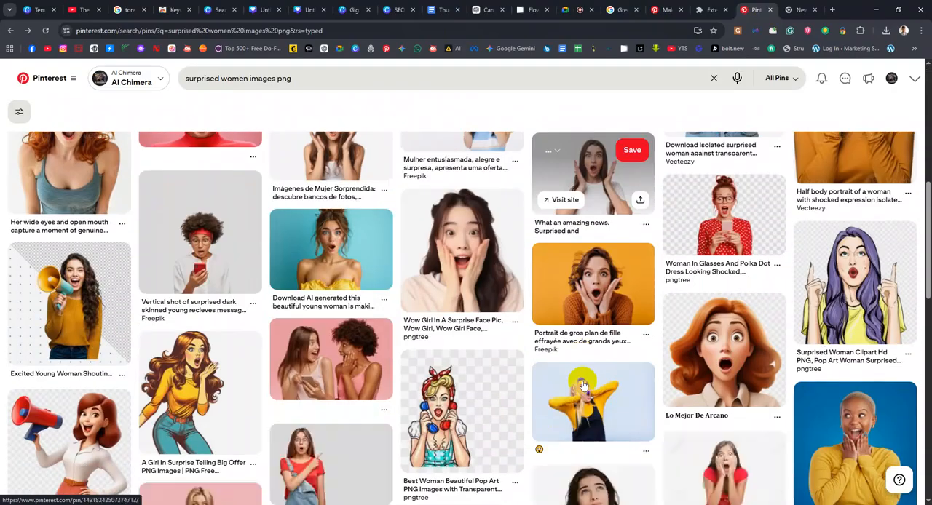
scroll(568, 376, down, 2)
scroll(559, 375, down, 3)
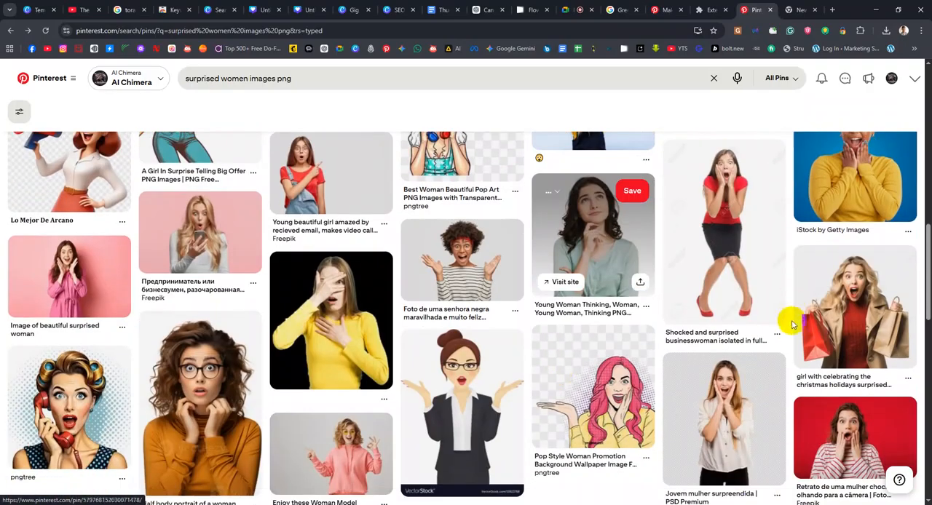
scroll(785, 333, down, 2)
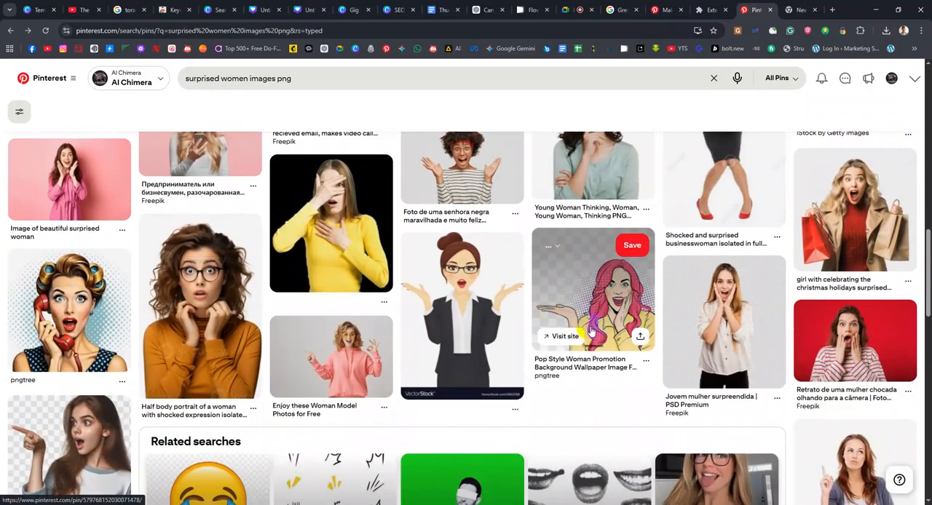
scroll(590, 330, down, 4)
scroll(591, 330, up, 15)
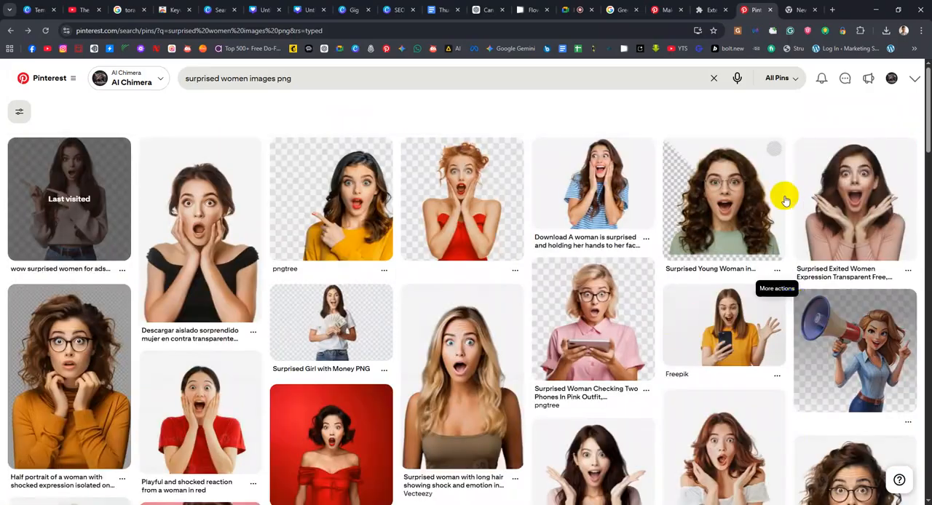
Open the curly-haired woman in glasses pin and follow related pins to the surprised bearded man in the brown sweater
click(731, 215)
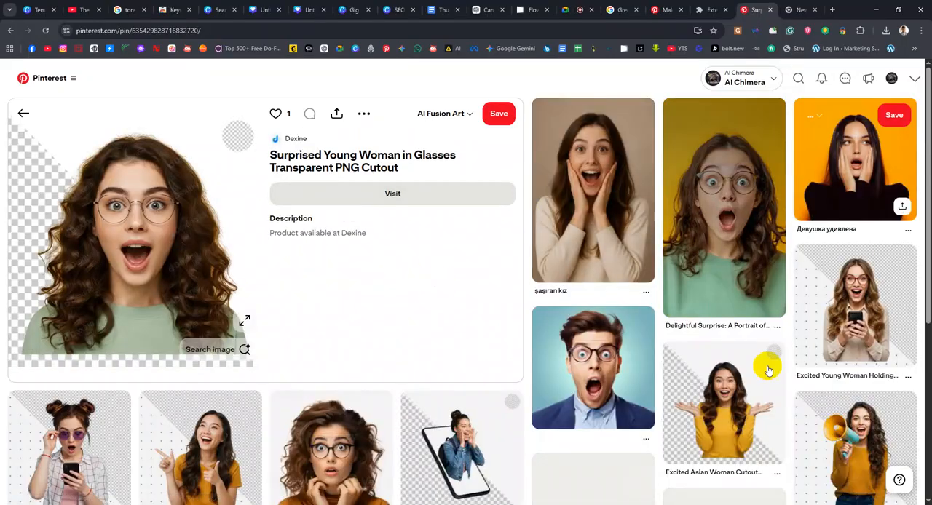
scroll(430, 372, down, 1)
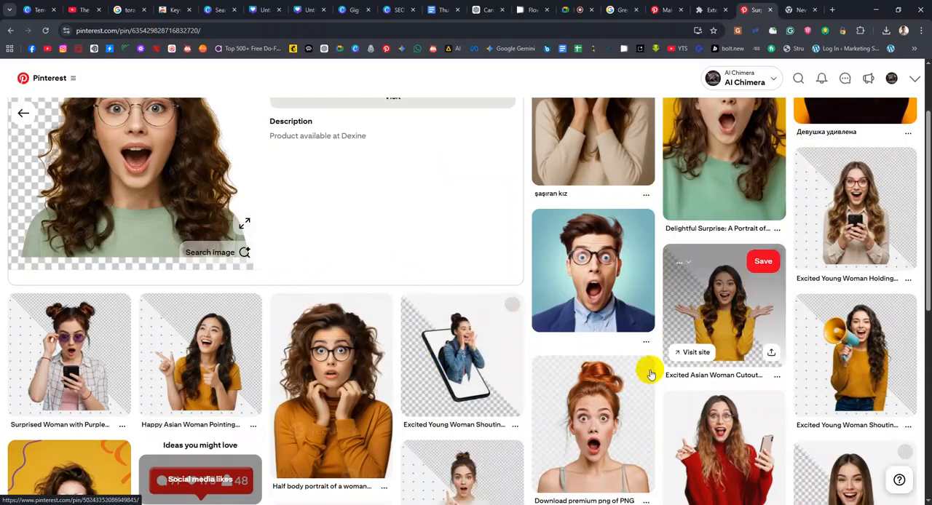
scroll(615, 310, down, 2)
scroll(605, 308, up, 1)
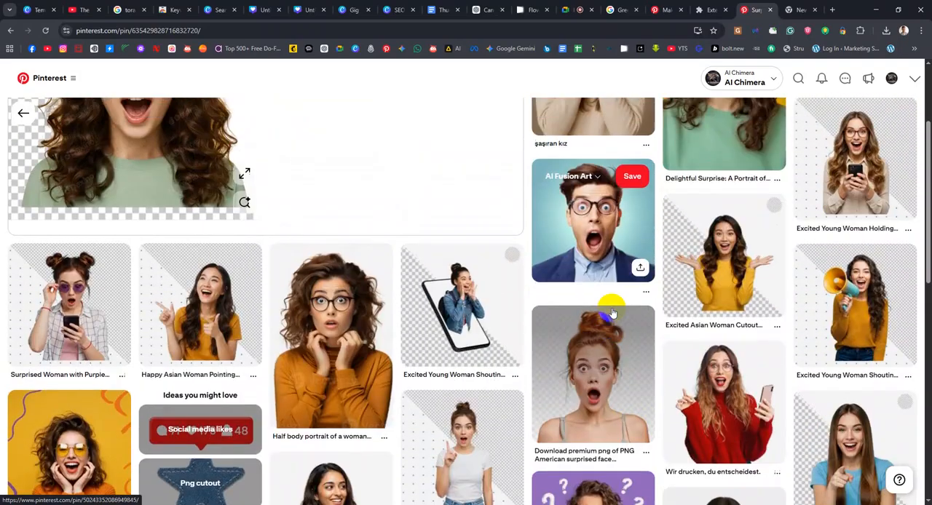
click(602, 238)
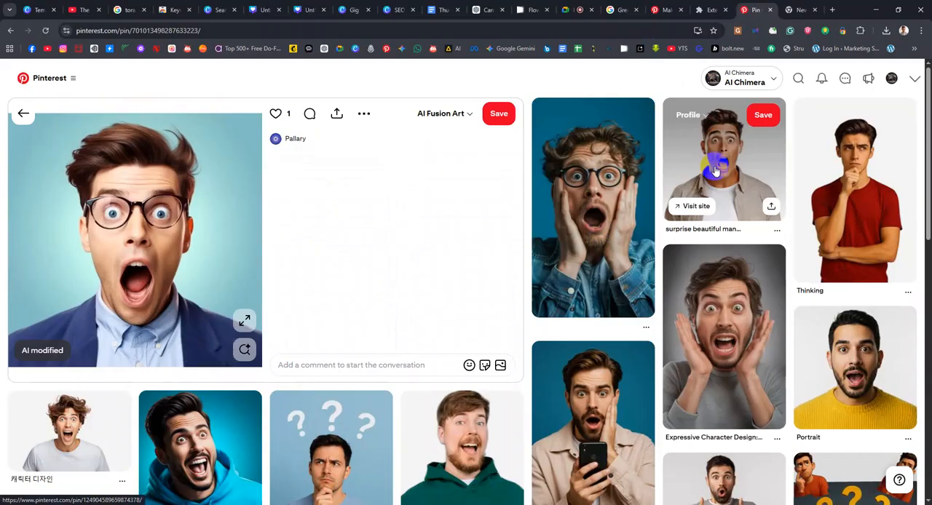
click(716, 170)
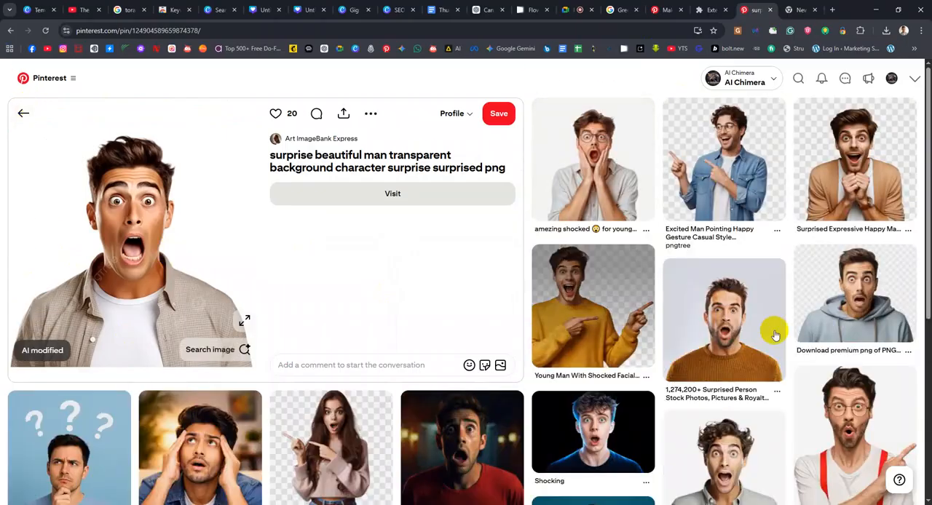
click(727, 323)
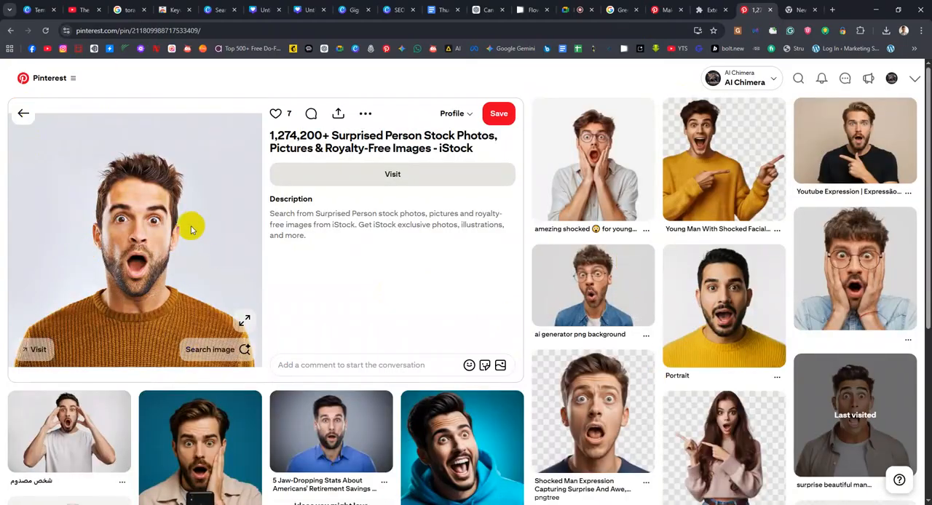
Copy the surprised man's image and place it in the middle of the money thumbnail in Canva
scroll(191, 230, down, 1)
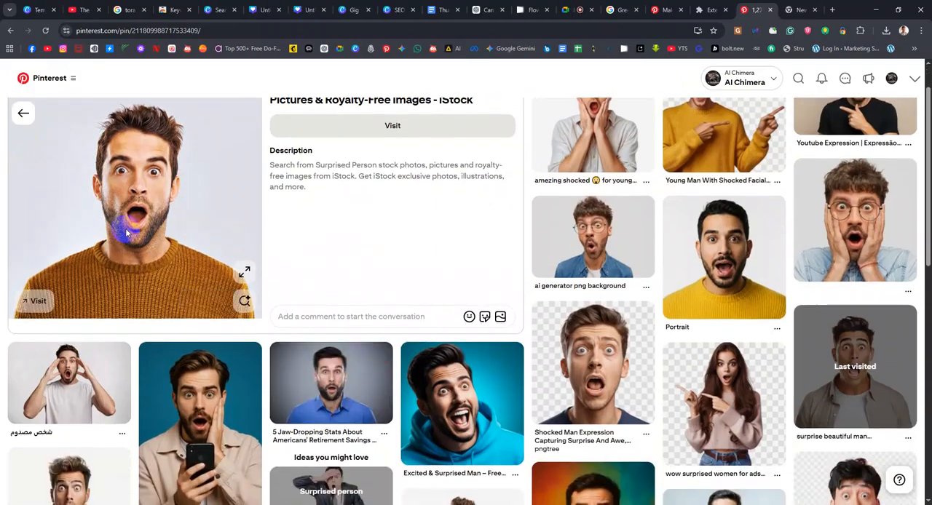
right_click(136, 195)
click(188, 238)
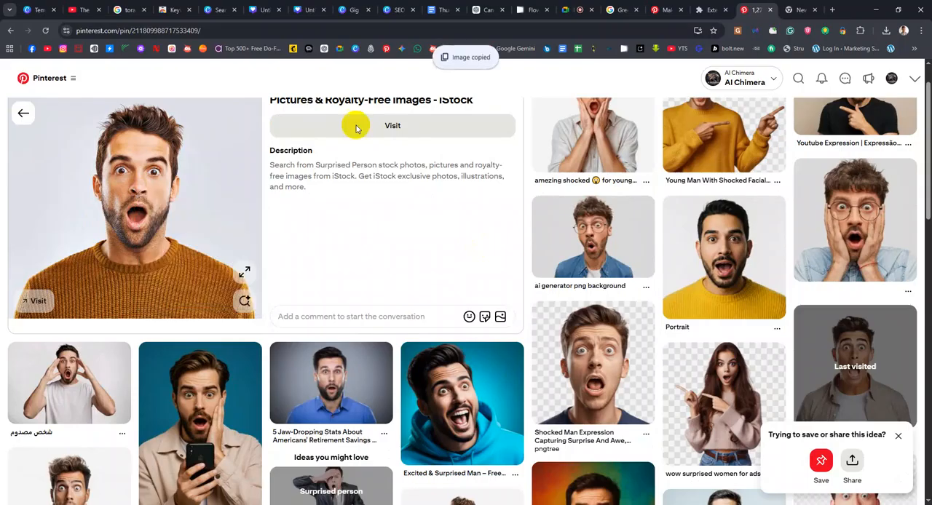
click(264, 9)
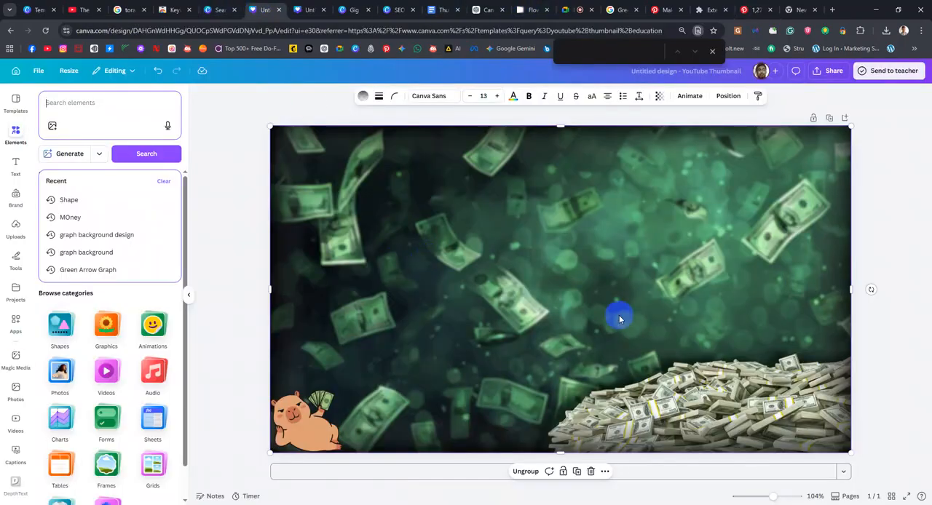
click(711, 51)
click(573, 249)
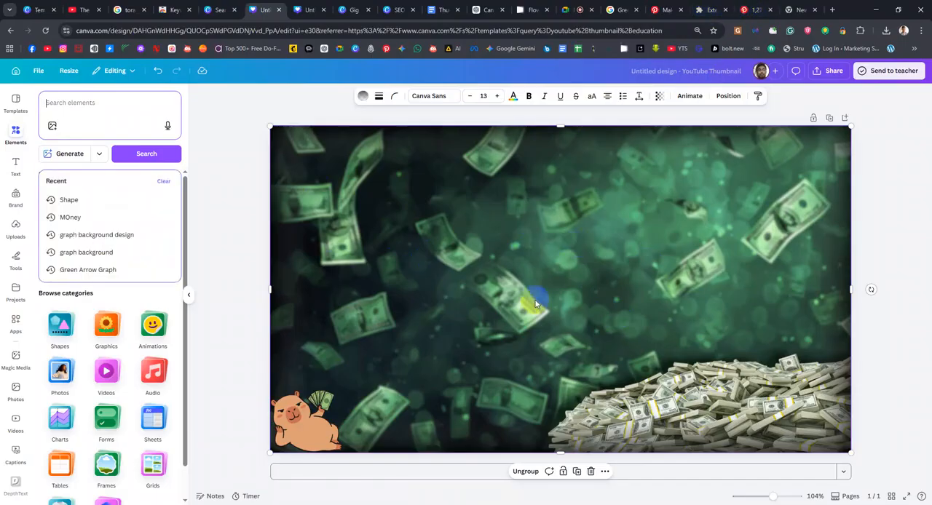
click(753, 9)
drag(182, 235, 487, 289)
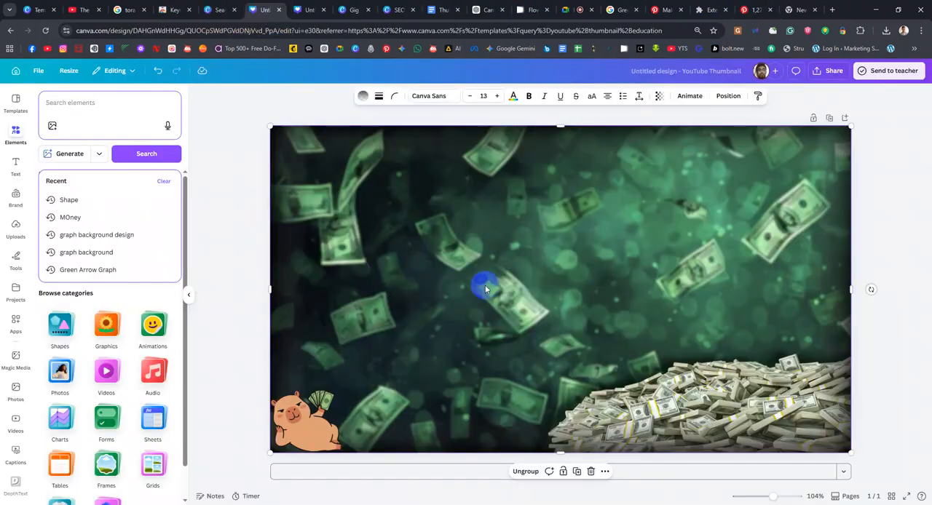
Show the uploaded images and remove the background from the surprised man's photo
click(14, 231)
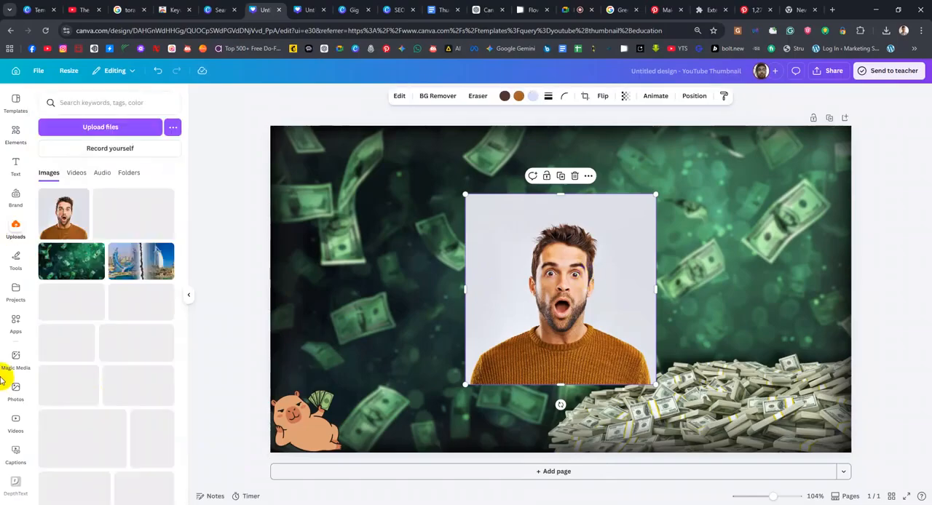
click(437, 95)
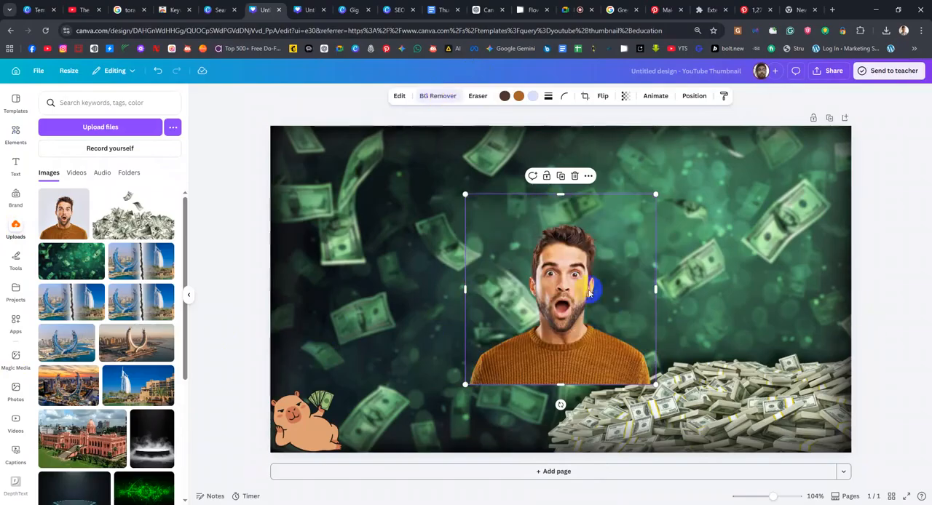
Enlarge the surprised man's cutout and position it just right of the thumbnail's centre
drag(655, 195, 745, 206)
drag(631, 376, 652, 374)
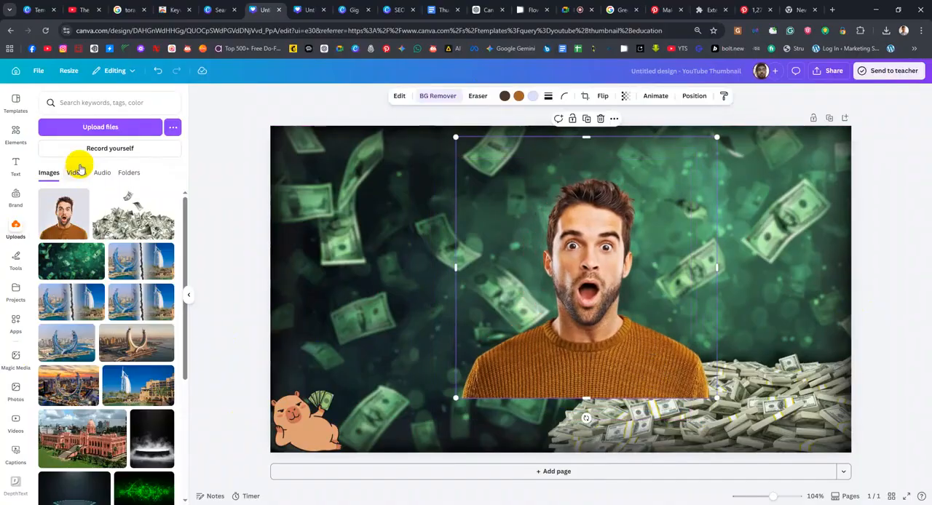
Try recolouring the brown tones of the man's photo to coral red and undo the change
click(520, 101)
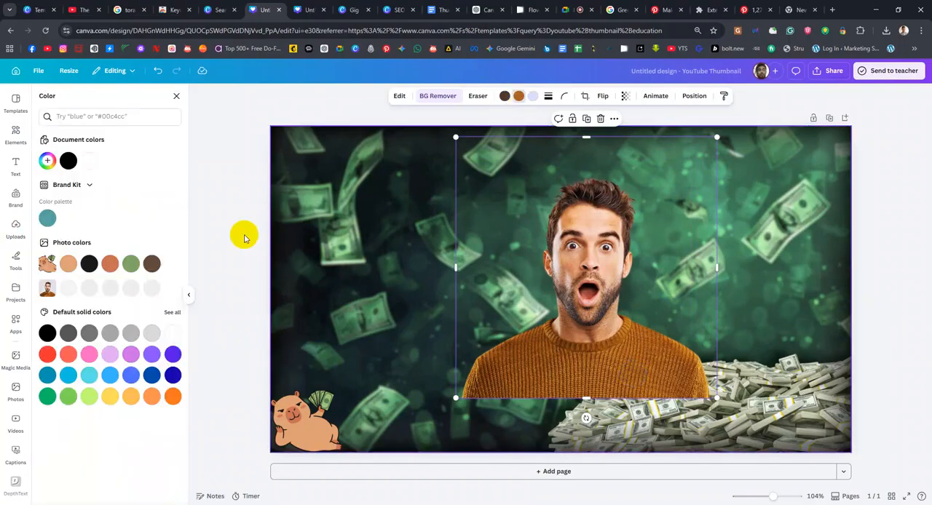
click(67, 355)
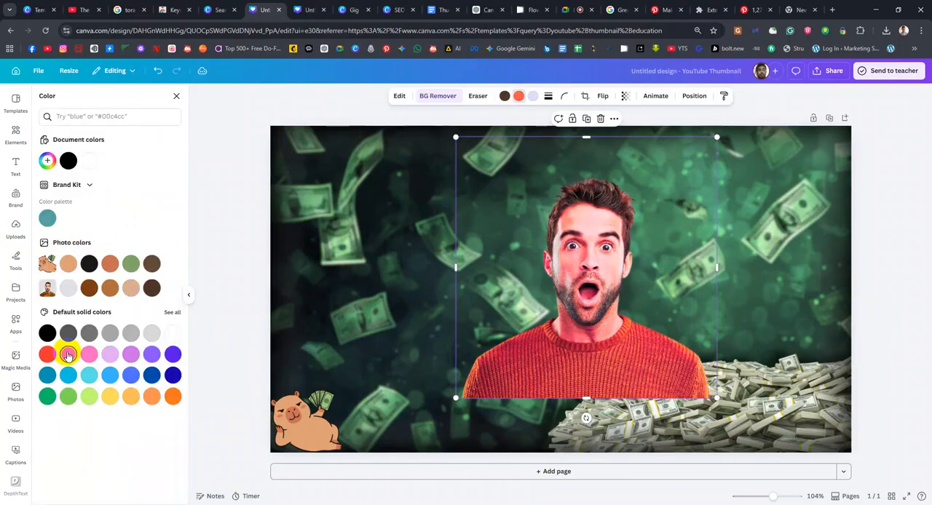
key(ctrl+z)
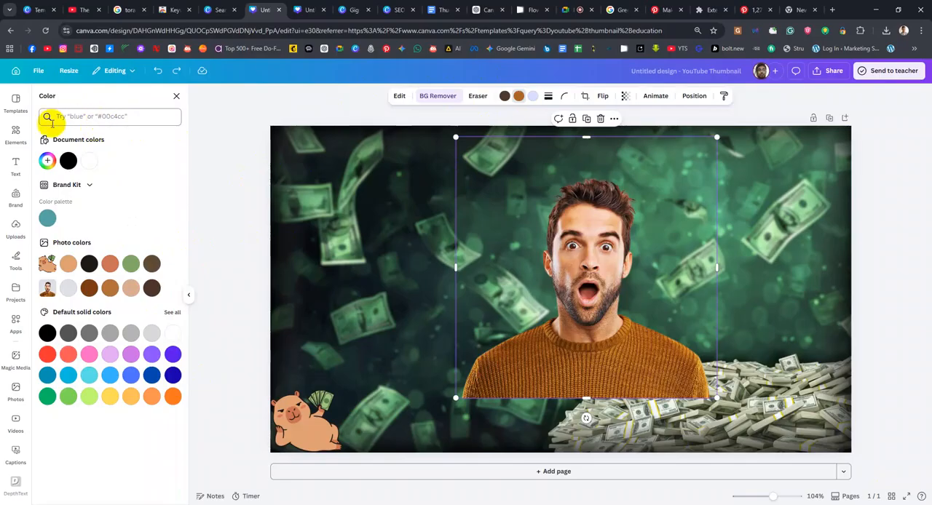
Auto-adjust the man's photo with intensity 7, and set its temperature to -14 and tint to 2
click(398, 96)
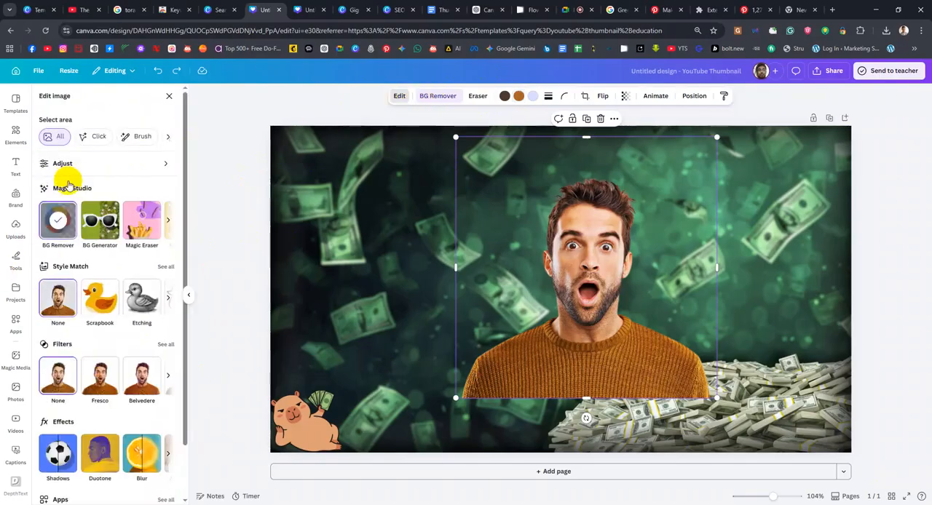
click(97, 163)
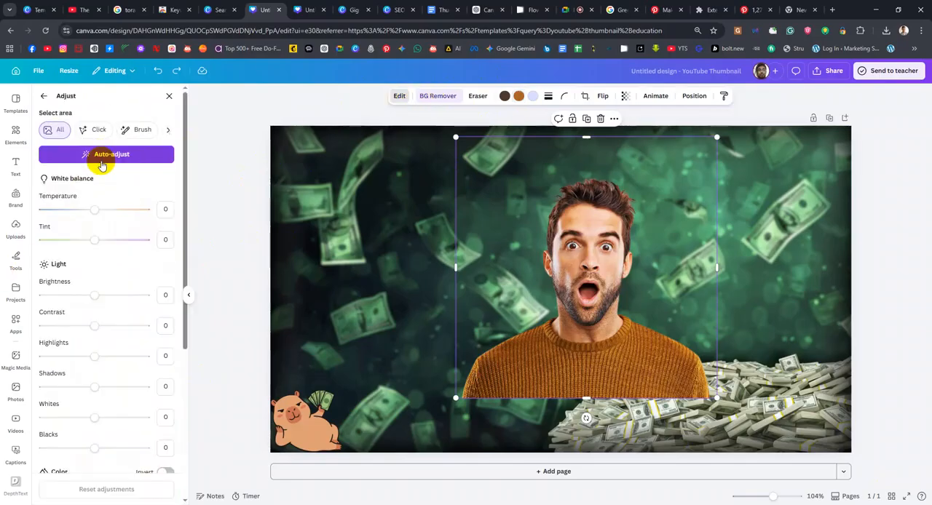
click(112, 155)
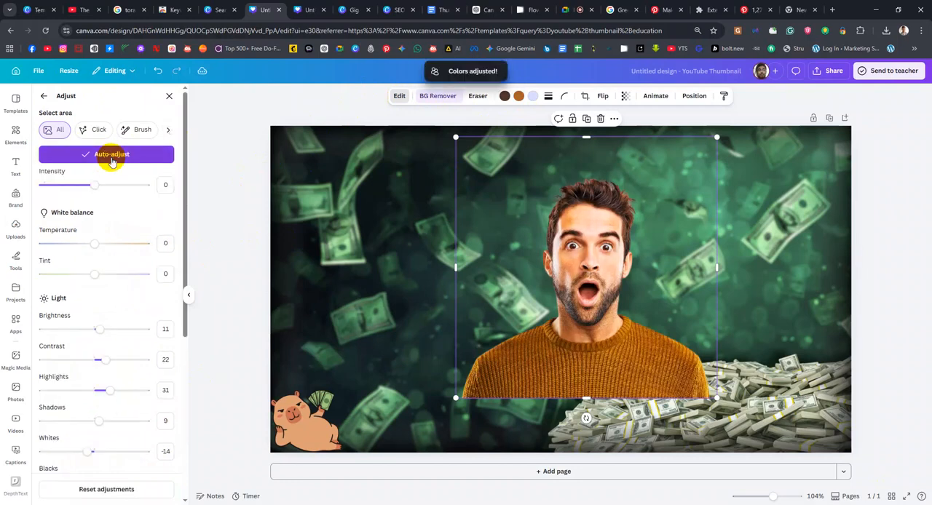
mouse_move(82, 190)
mouse_down()
mouse_move(108, 190)
mouse_move(100, 191)
mouse_up()
drag(94, 243, 74, 244)
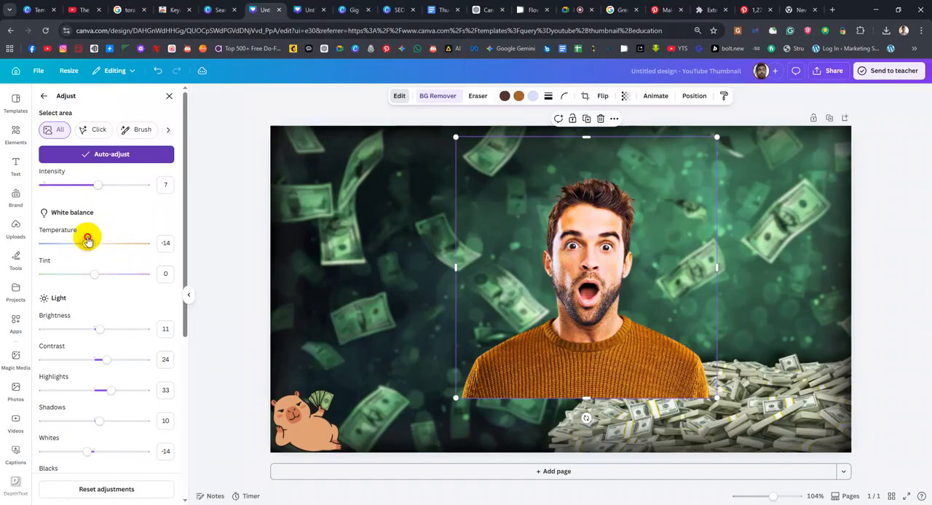
mouse_move(94, 274)
mouse_down()
mouse_move(73, 278)
mouse_move(95, 286)
mouse_up()
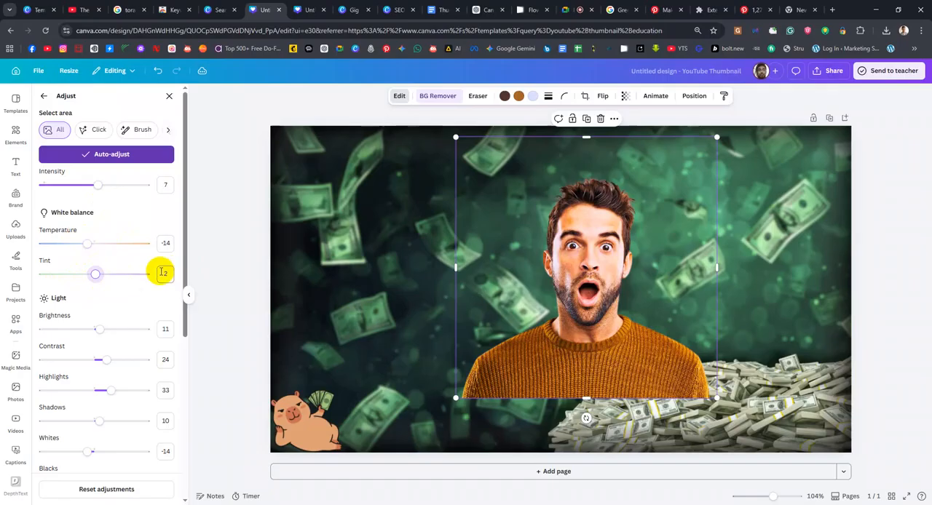
Set the man's photo to brightness 17, contrast -27, highlights 3 and vibrance 25
drag(99, 329, 81, 361)
drag(110, 390, 92, 393)
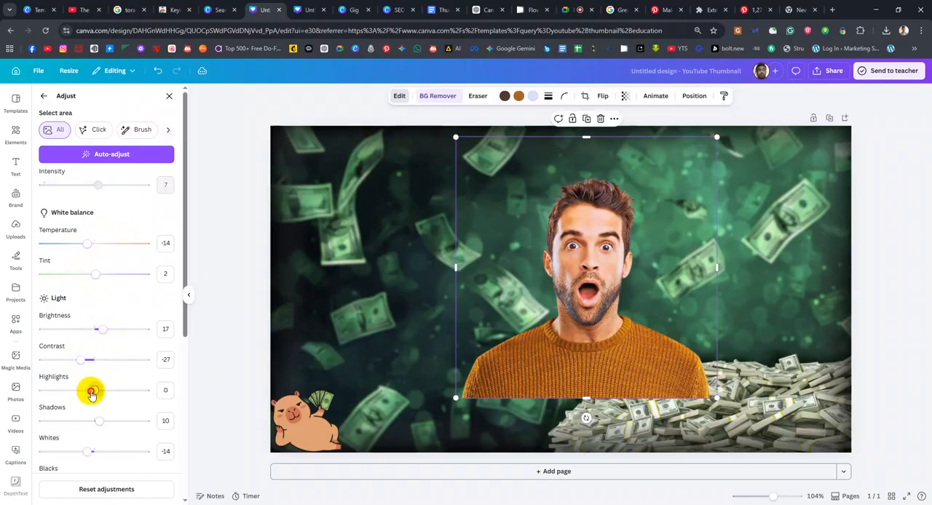
scroll(98, 414, down, 5)
mouse_move(106, 298)
mouse_down()
mouse_move(85, 300)
mouse_move(122, 305)
mouse_move(110, 309)
mouse_up()
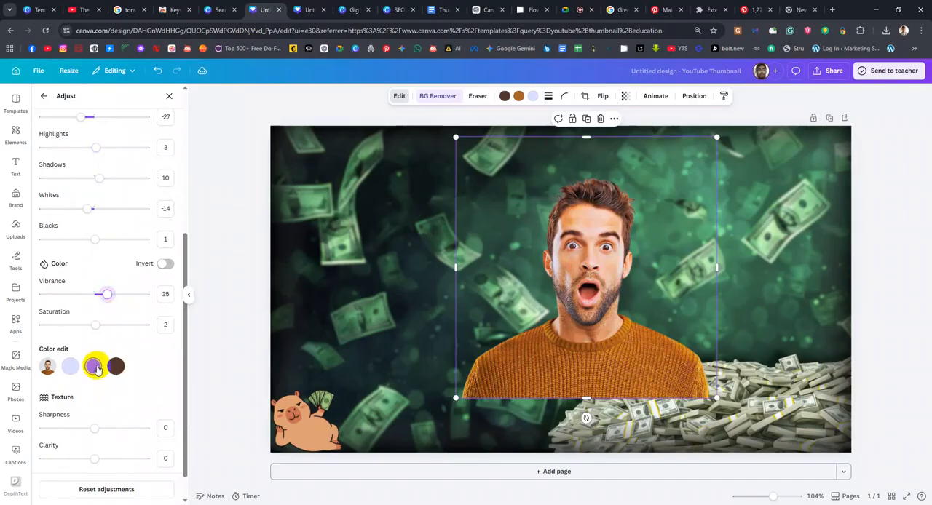
Try shifting the hue of the photo's brown colour to -86 and reset that colour edit
click(93, 366)
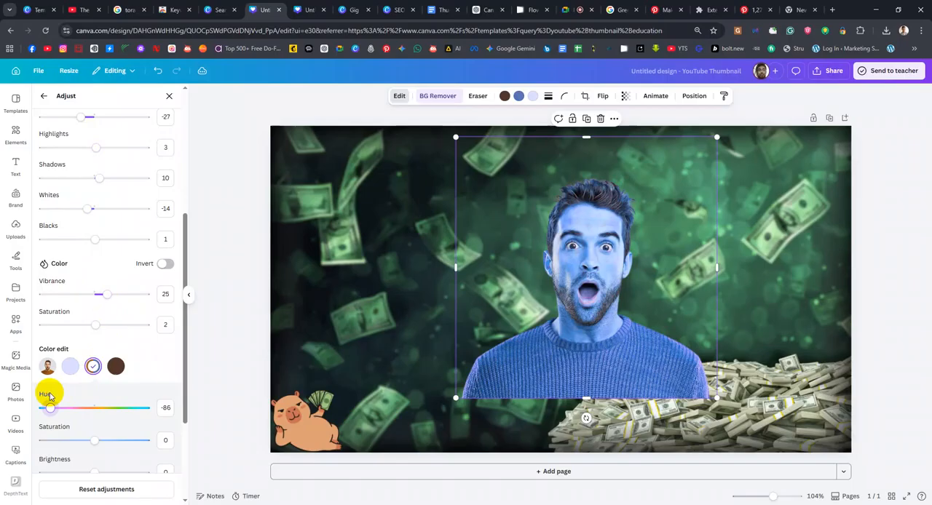
click(93, 368)
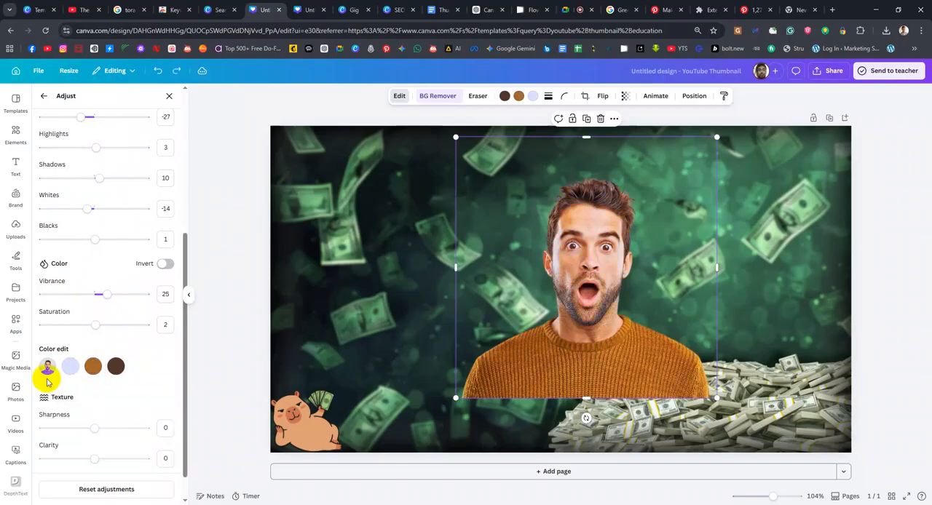
Set the man's photo to saturation 25, vibrance 23, blacks 13, shadows 18 and highlights 36
drag(109, 325, 106, 294)
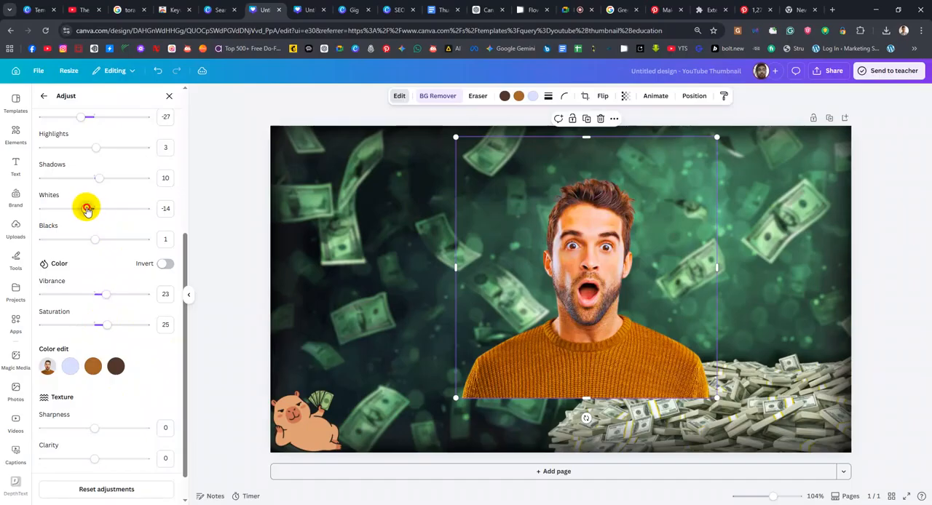
mouse_move(91, 240)
mouse_down()
mouse_move(75, 241)
mouse_move(100, 241)
mouse_up()
scroll(109, 240, up, 2)
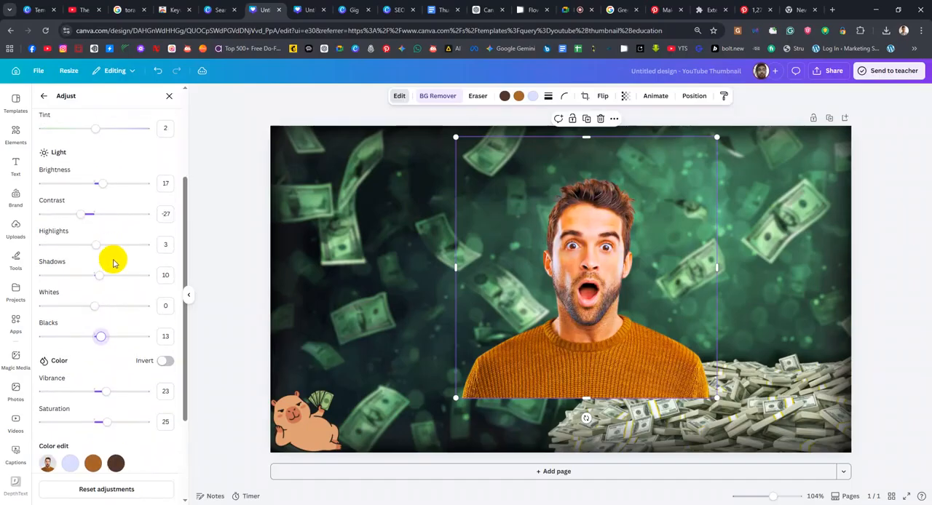
click(103, 277)
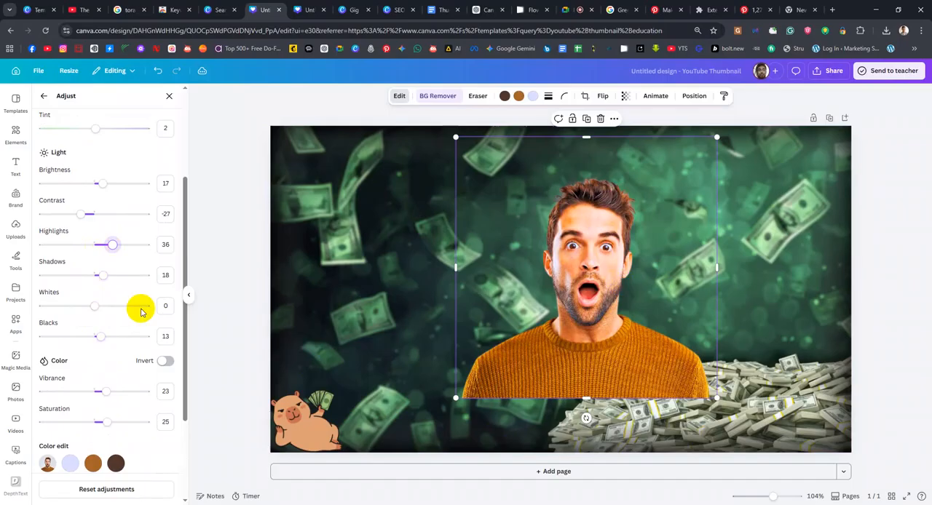
Set the whites of the man's photo to 25 and move the cutout to the thumbnail's horizontal centre
drag(100, 306, 124, 306)
drag(575, 308, 566, 274)
drag(120, 306, 120, 317)
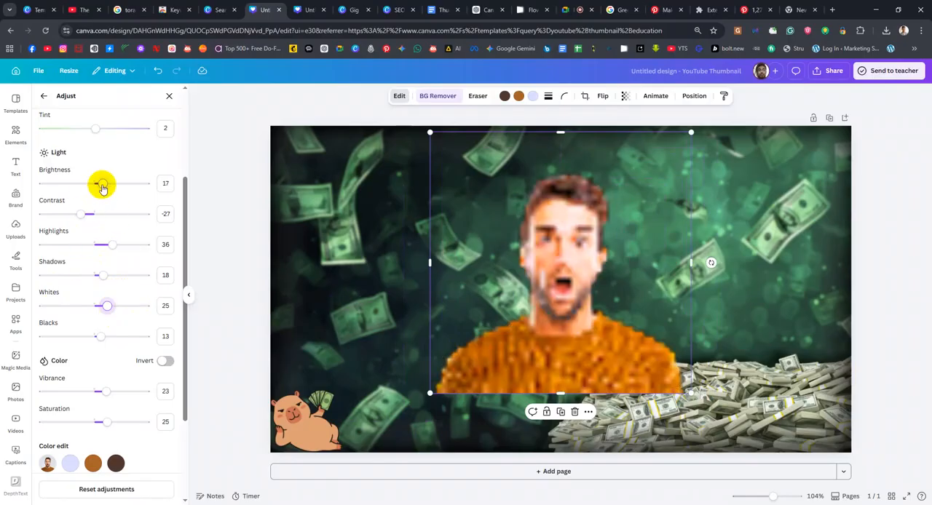
drag(573, 249, 573, 269)
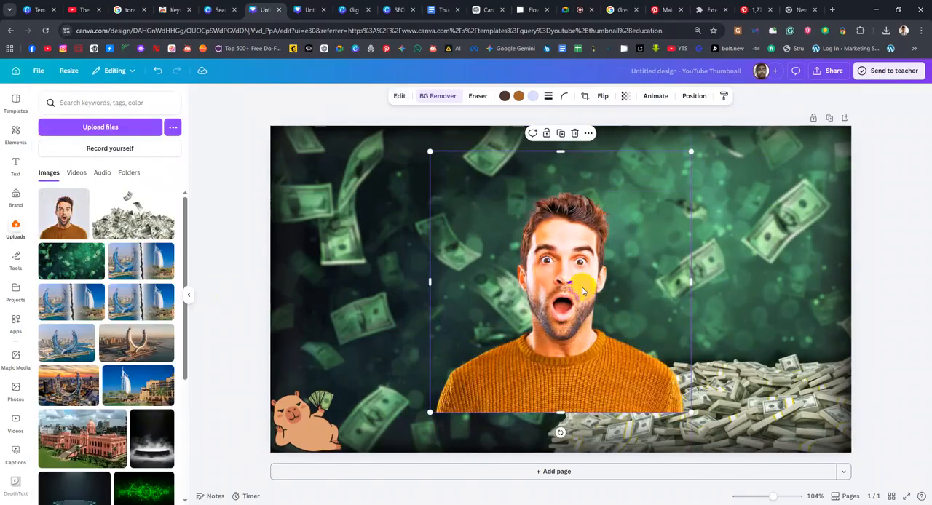
Try the Fresco filter on the surprised man's photo
click(399, 98)
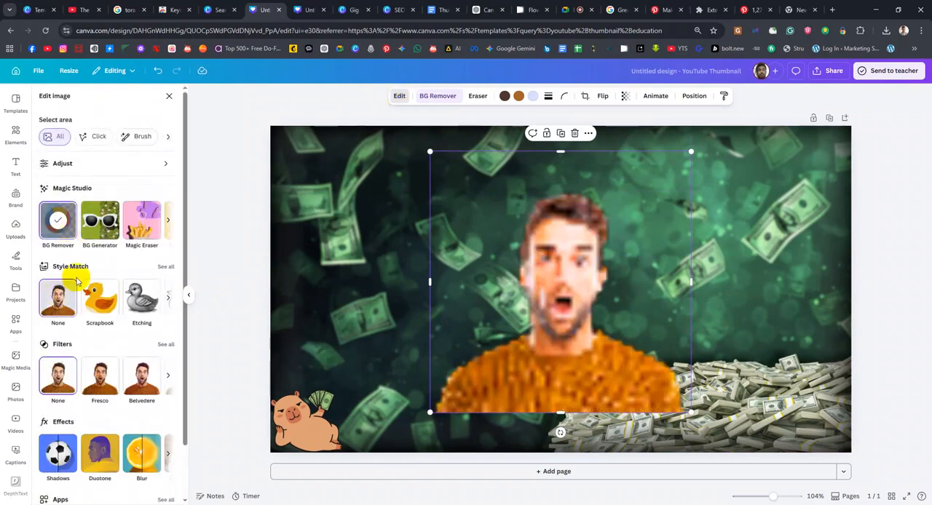
scroll(85, 327, down, 2)
click(109, 329)
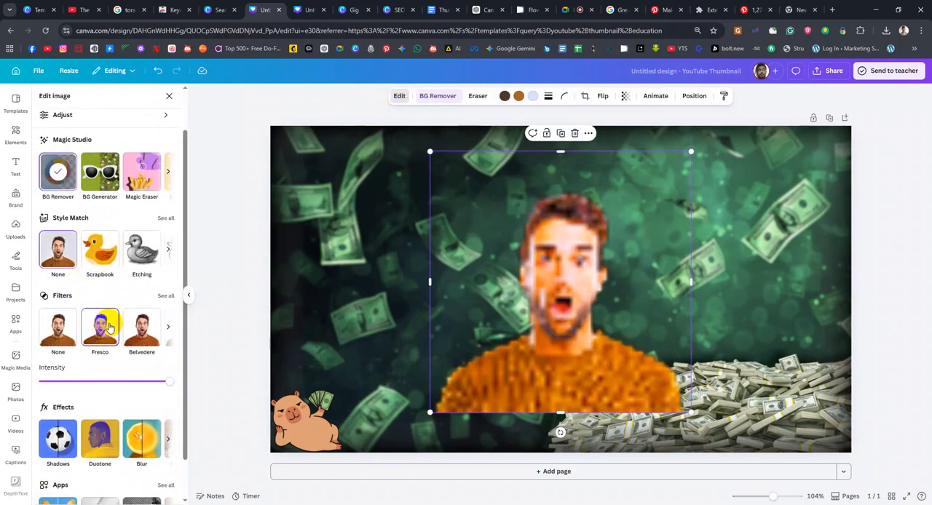
click(478, 285)
click(388, 283)
click(468, 285)
Apply the Aero filter to the surprised man's photo
click(399, 96)
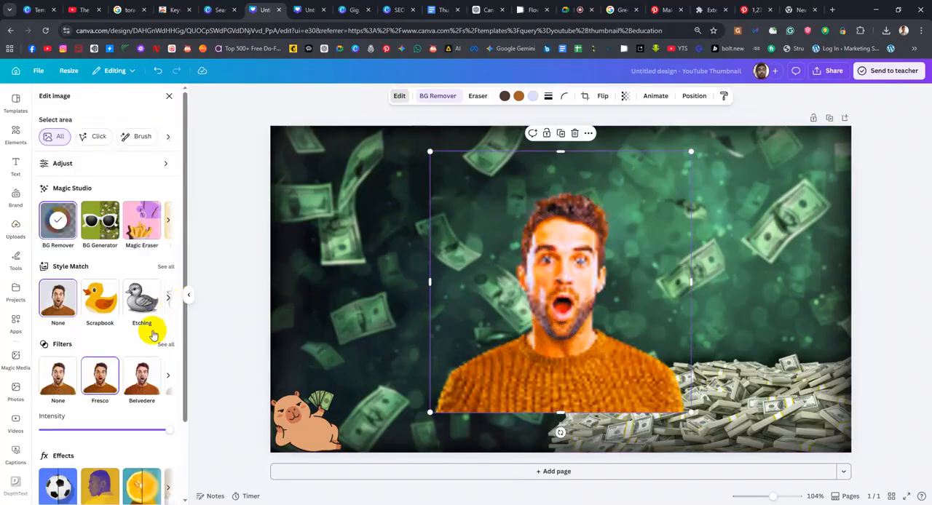
scroll(149, 375, down, 1)
click(168, 329)
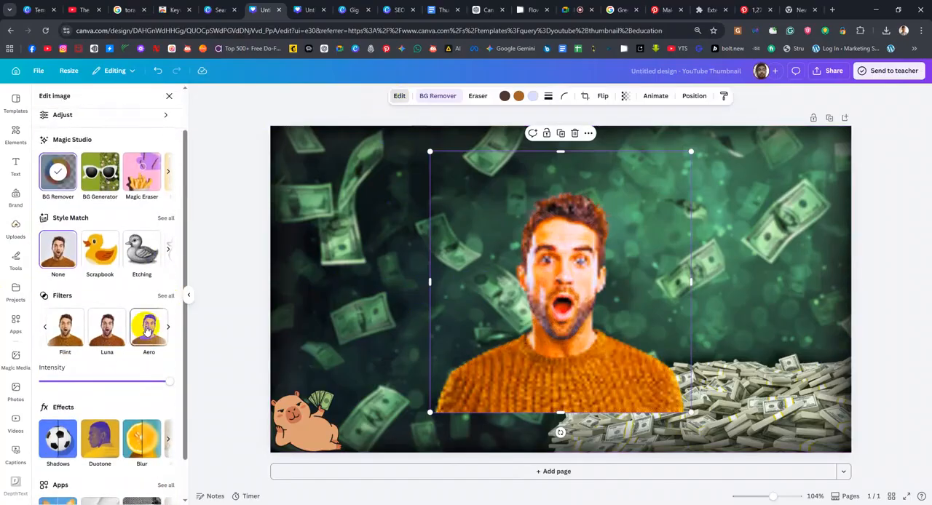
click(142, 331)
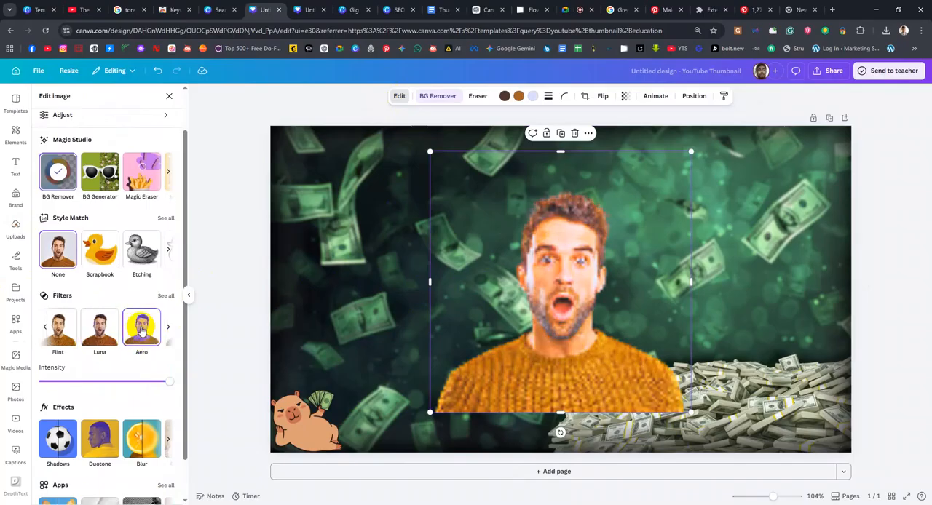
click(771, 251)
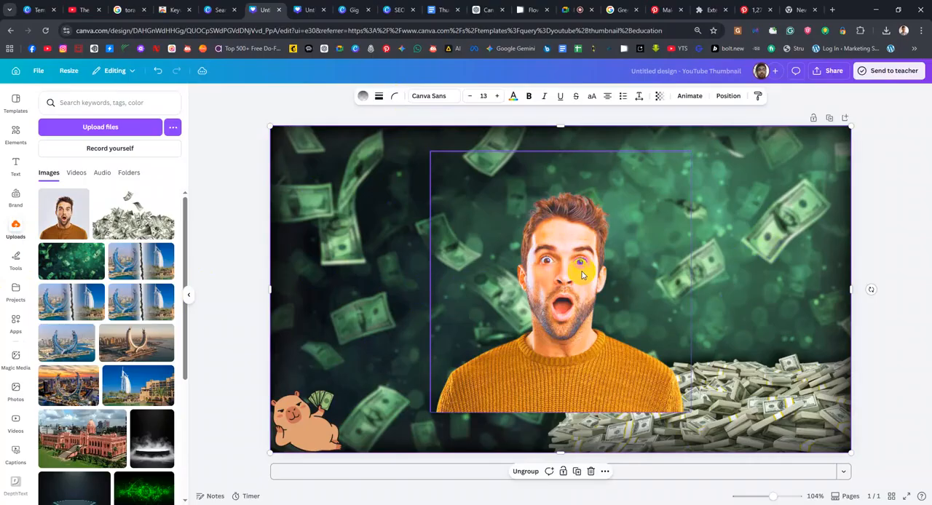
Nudge the man's cutout slightly upward and place its layer beneath the cash pile and edge gradients
mouse_move(575, 270)
mouse_down()
mouse_move(567, 268)
mouse_move(579, 262)
mouse_up()
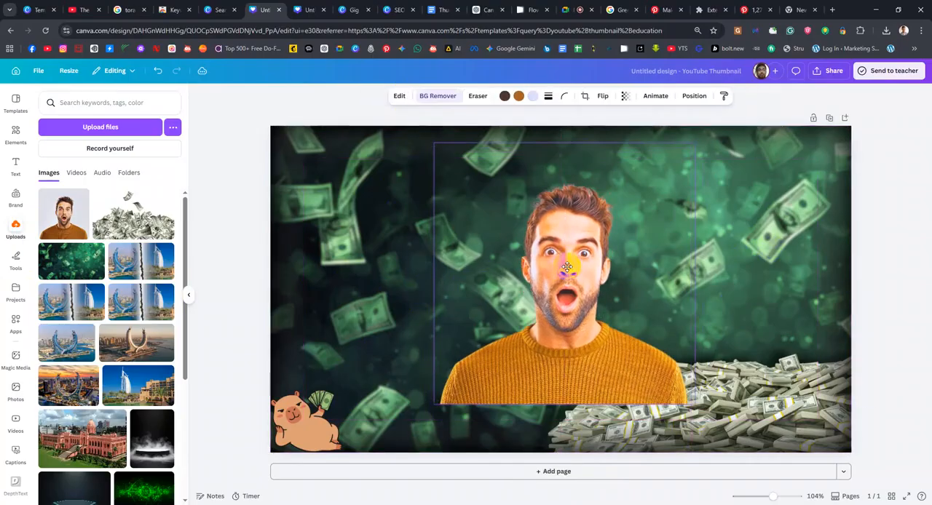
click(694, 96)
drag(139, 162, 145, 258)
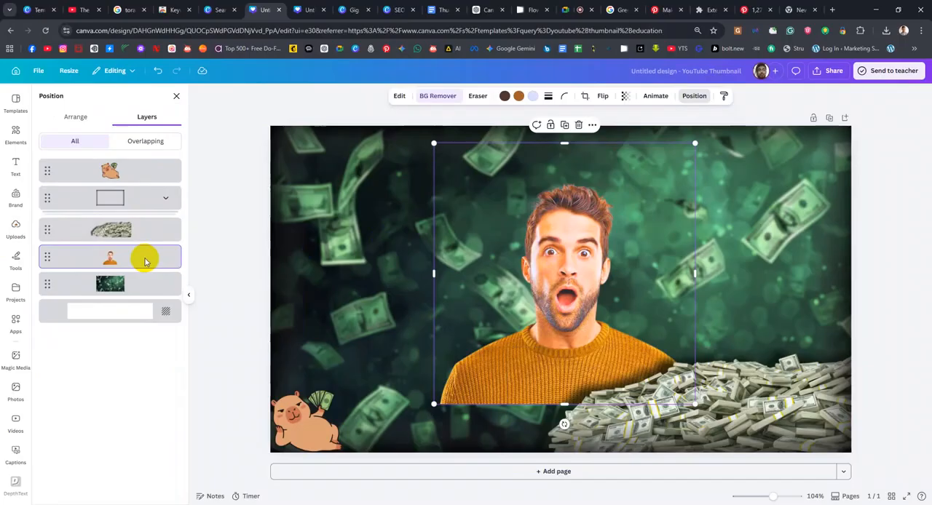
Show the rulers and guides and move the man further right so his sweater sits behind the cash pile
mouse_move(570, 294)
mouse_down()
mouse_move(618, 312)
mouse_move(589, 327)
mouse_move(597, 325)
mouse_move(586, 284)
mouse_move(545, 290)
mouse_move(562, 289)
mouse_up()
key(shift+r)
drag(643, 313, 690, 275)
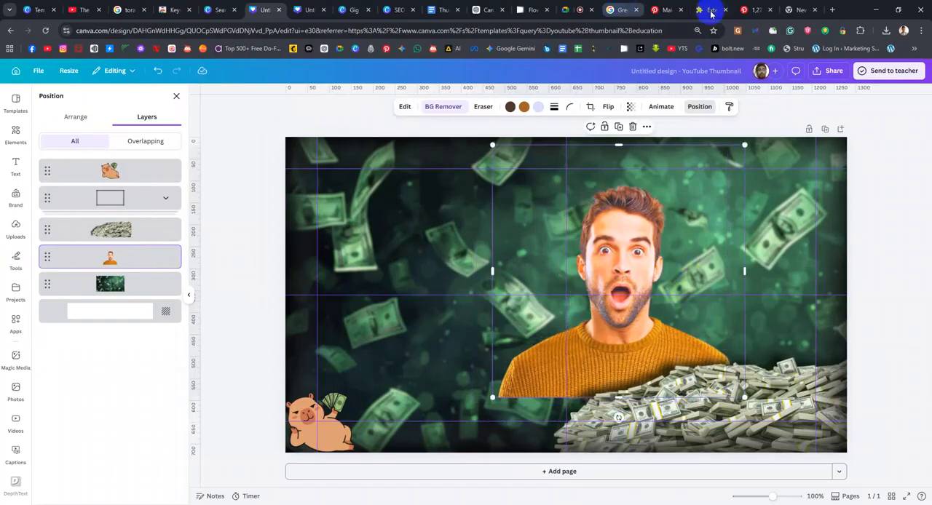
Switch to Pinterest and search for "holding phone"
click(749, 9)
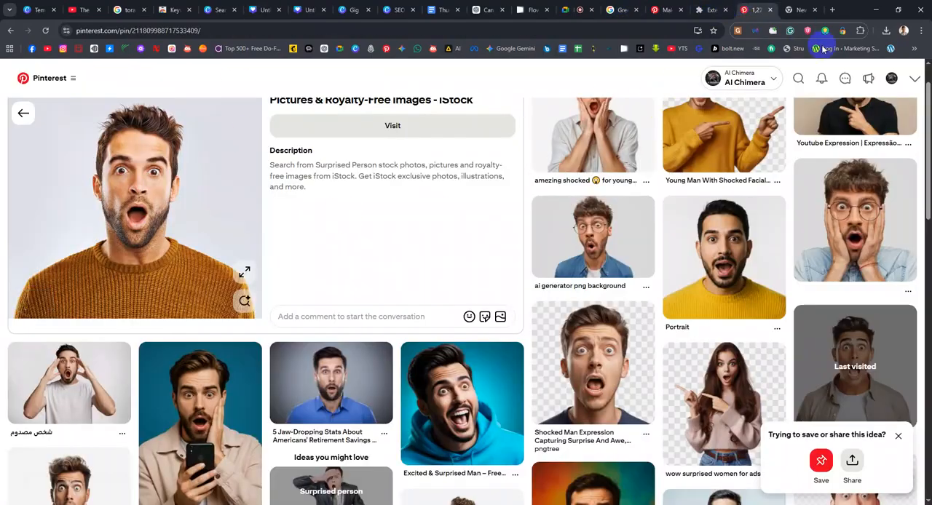
click(798, 78)
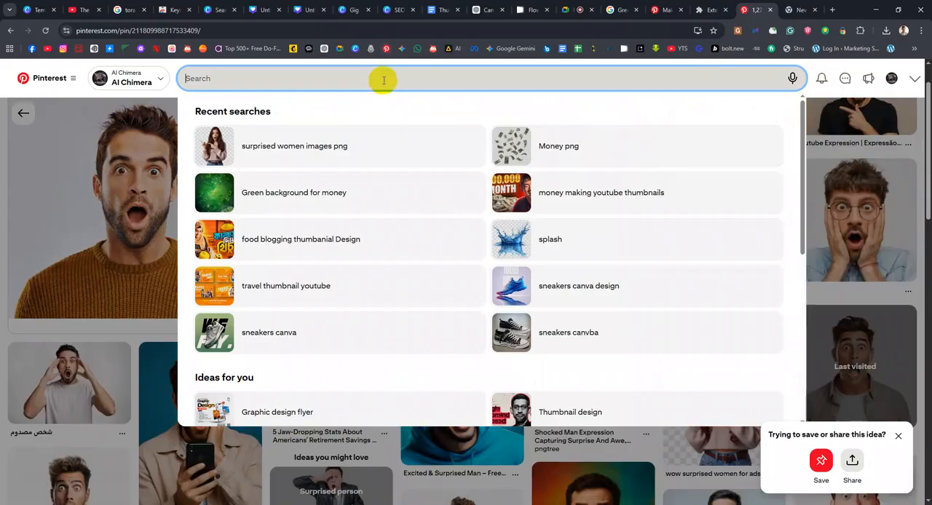
text(Holding hands)
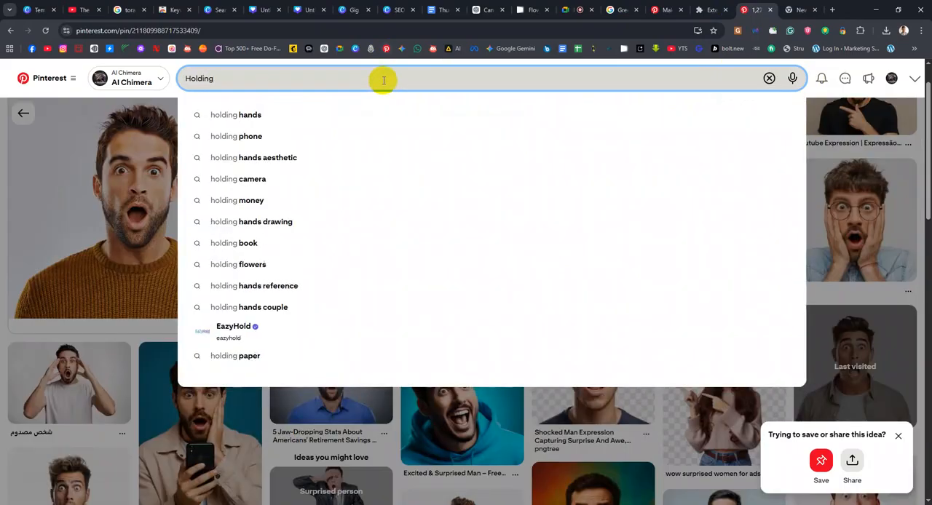
key(Down)
key(Return)
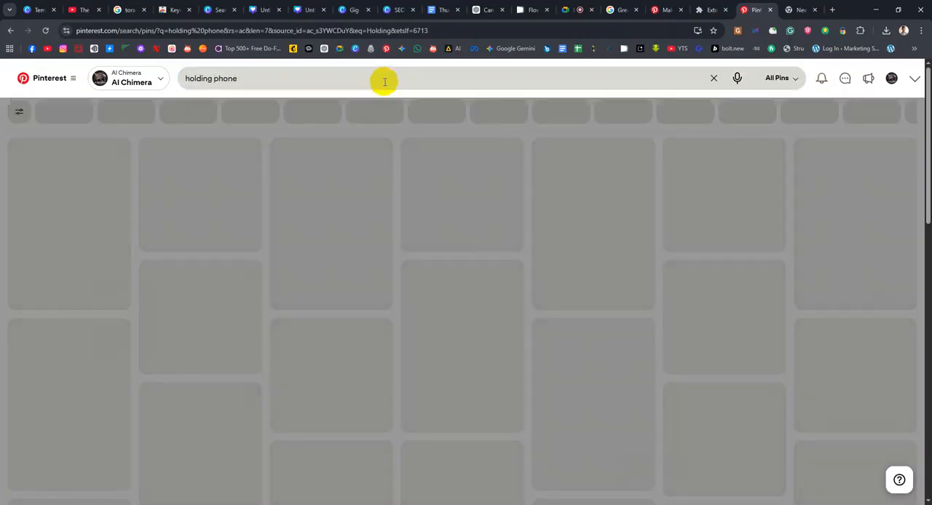
Refine the Pinterest search to "holding phone png" and open the Man Holding Phone PNG pin
click(341, 80)
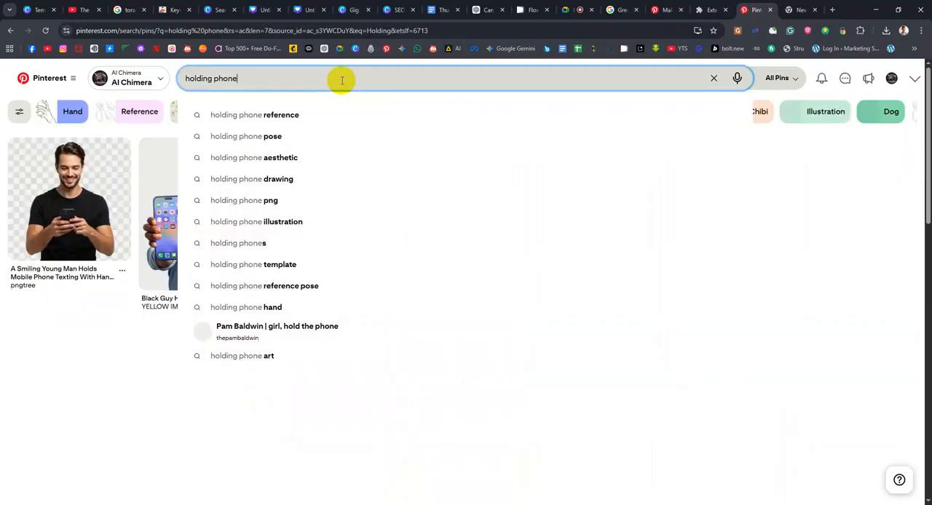
text(png)
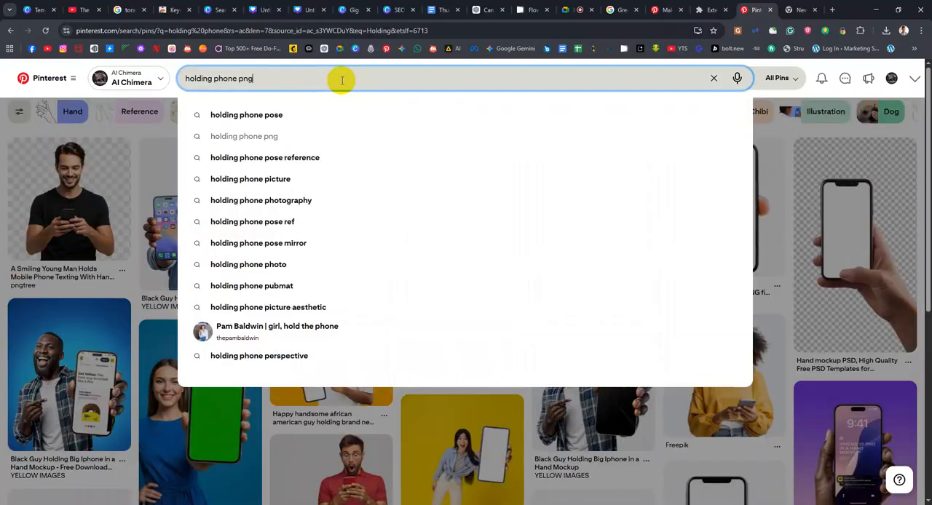
key(Return)
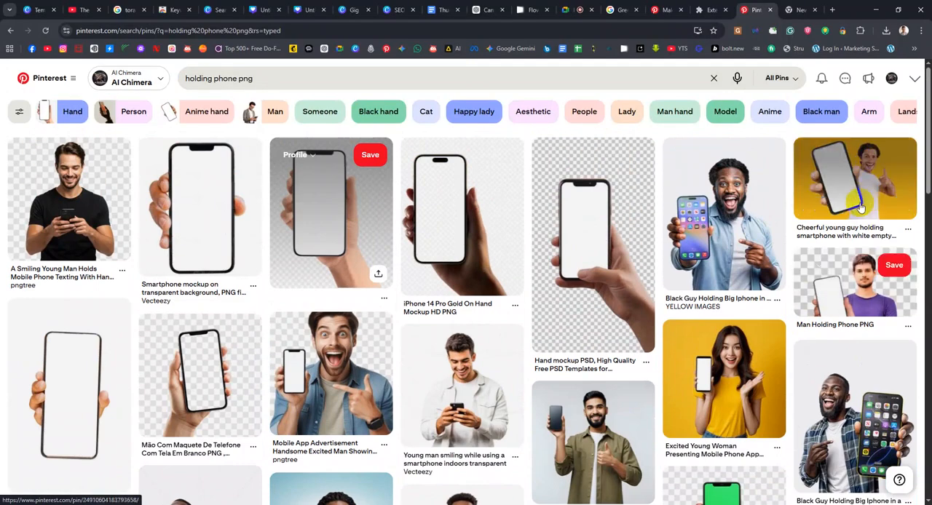
click(863, 297)
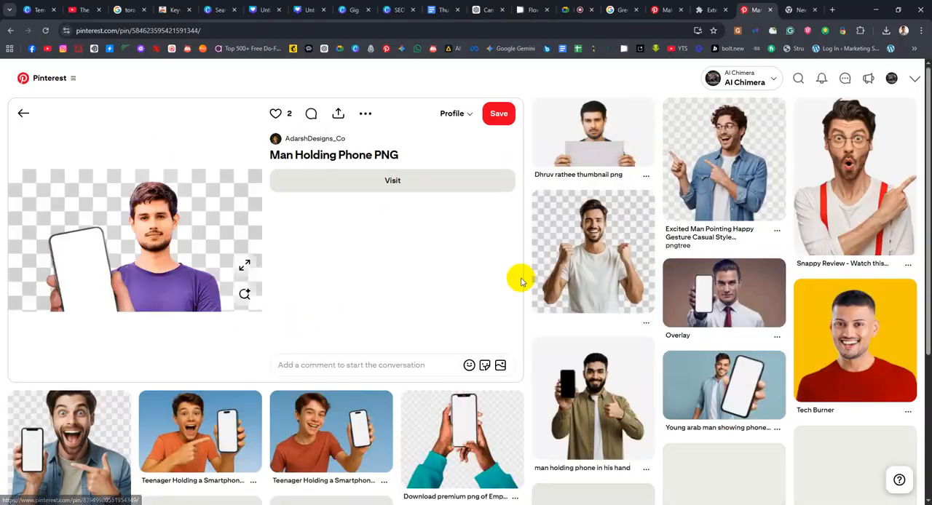
Look through the related pins and the "holding phone png" results for a suitable hand-held phone image
scroll(394, 342, down, 1)
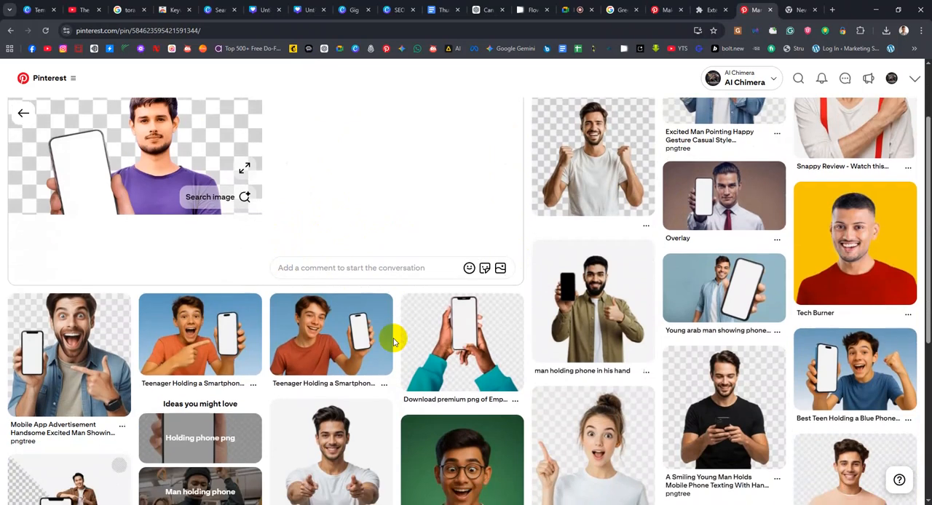
scroll(394, 342, up, 1)
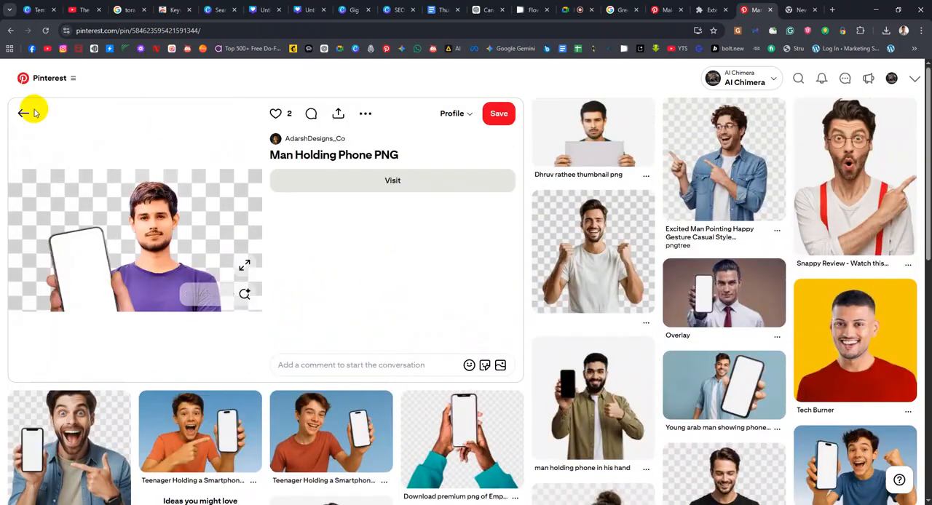
scroll(449, 356, down, 4)
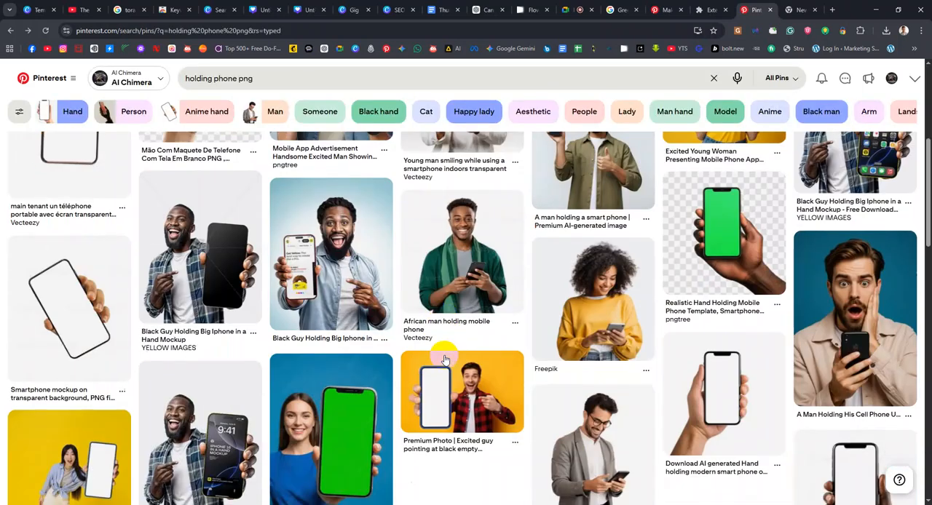
scroll(303, 341, down, 1)
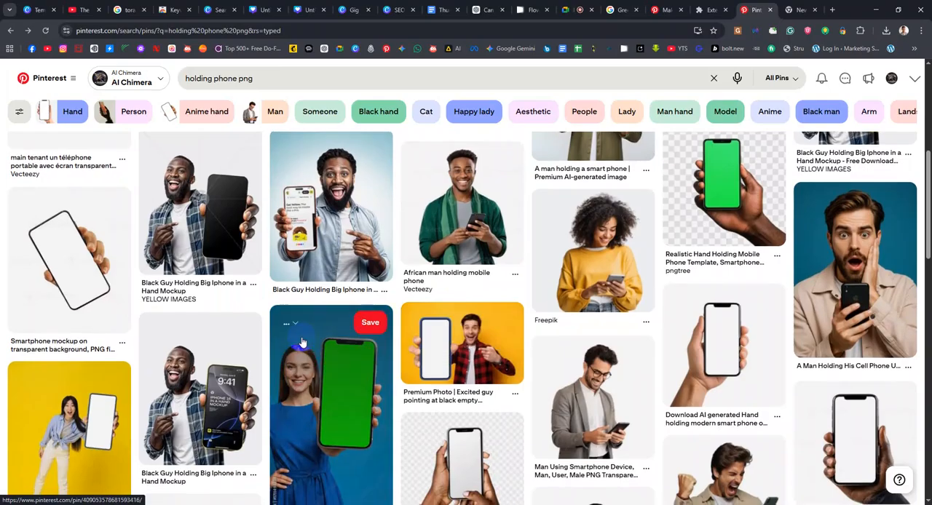
scroll(441, 366, down, 3)
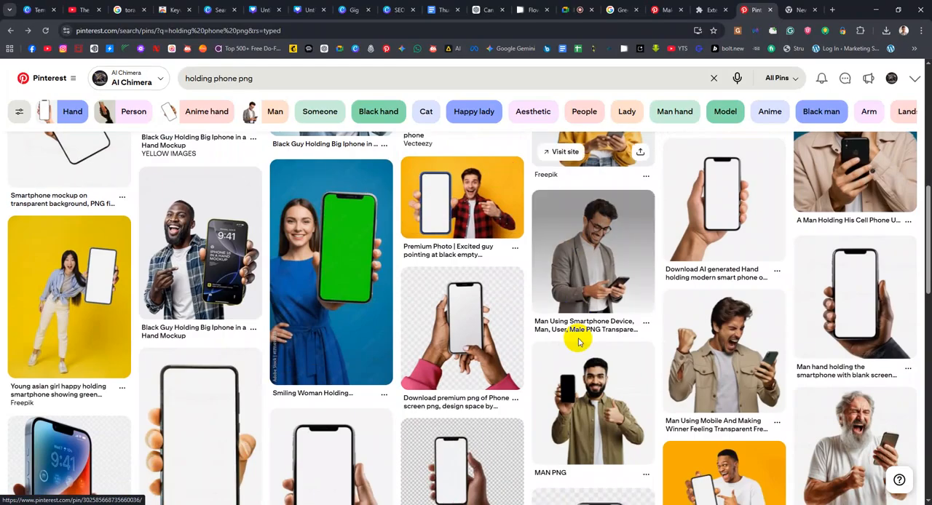
scroll(553, 350, up, 4)
scroll(501, 372, down, 3)
scroll(501, 372, down, 2)
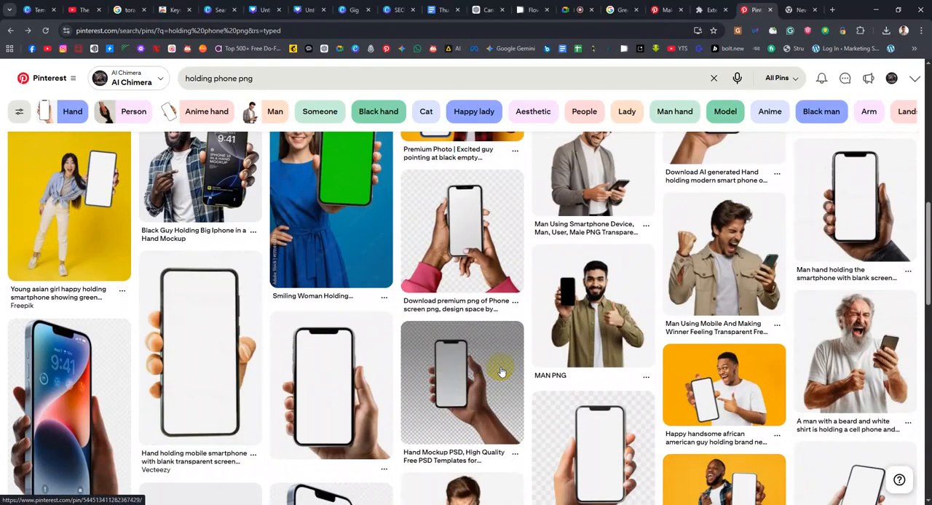
Inspect the close-up pin of a hand holding a blank-screen phone and its related pins, and return to the results
click(306, 387)
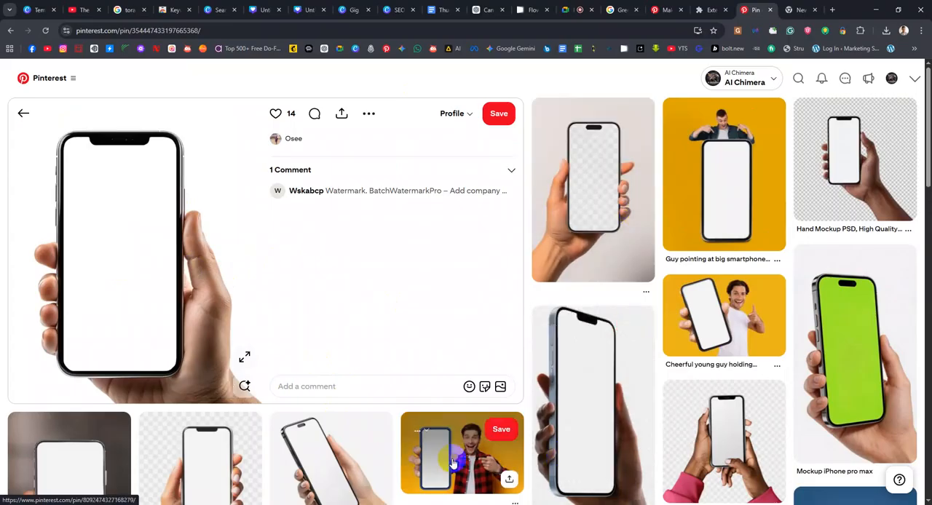
scroll(689, 329, down, 2)
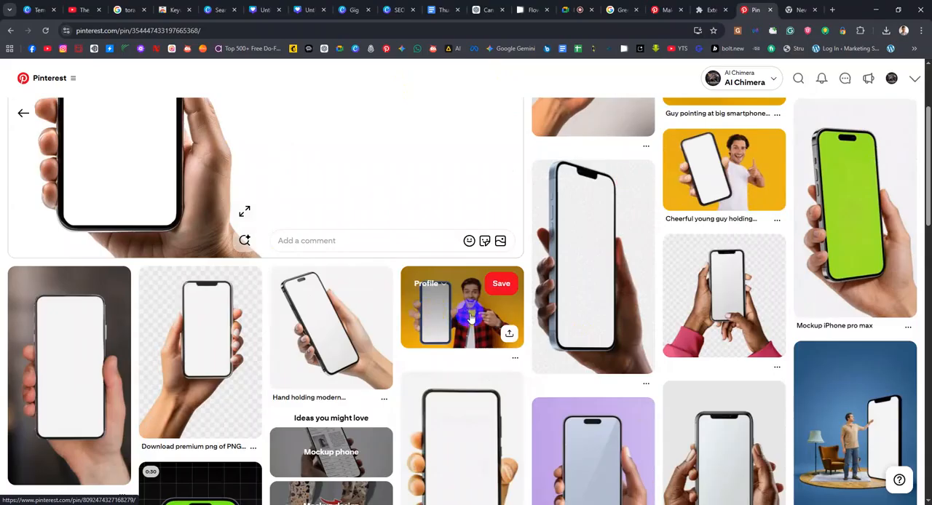
scroll(462, 312, up, 2)
click(23, 114)
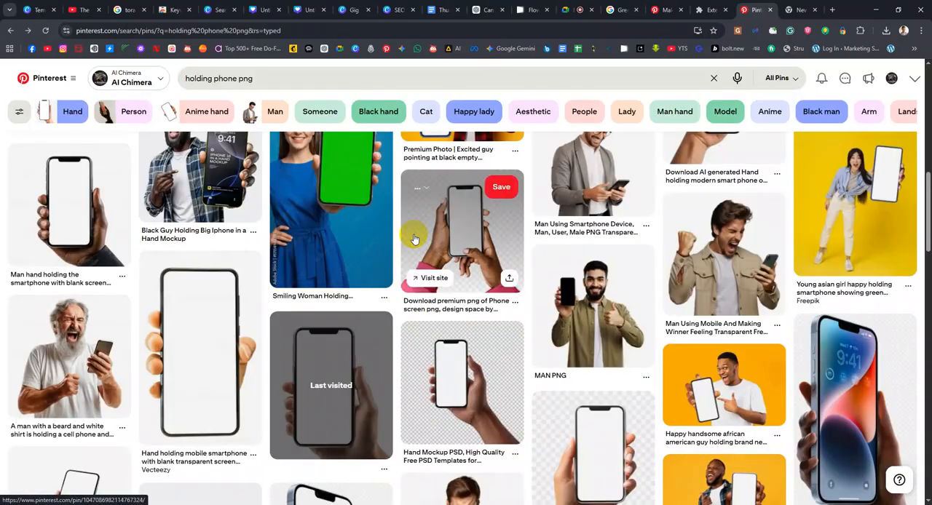
Open the Vecteezy smartphone mockup pin near the start of the results and copy its image
scroll(386, 269, up, 1)
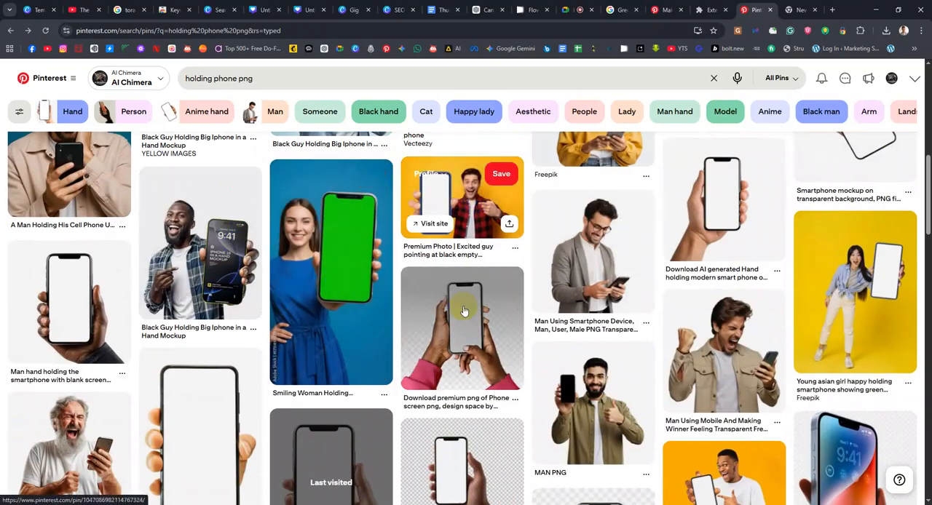
scroll(455, 299, up, 2)
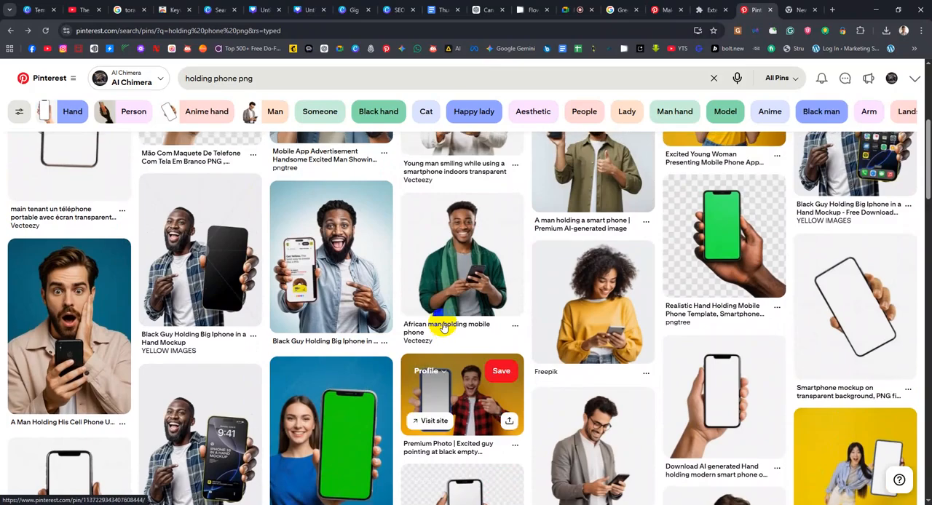
scroll(444, 328, up, 3)
scroll(866, 418, down, 1)
scroll(858, 421, up, 1)
scroll(401, 376, up, 1)
scroll(232, 284, up, 2)
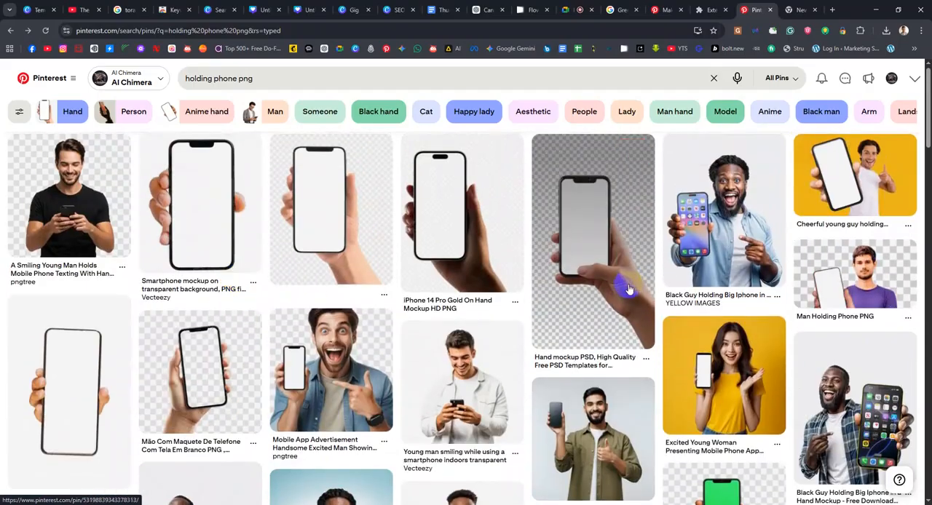
click(202, 224)
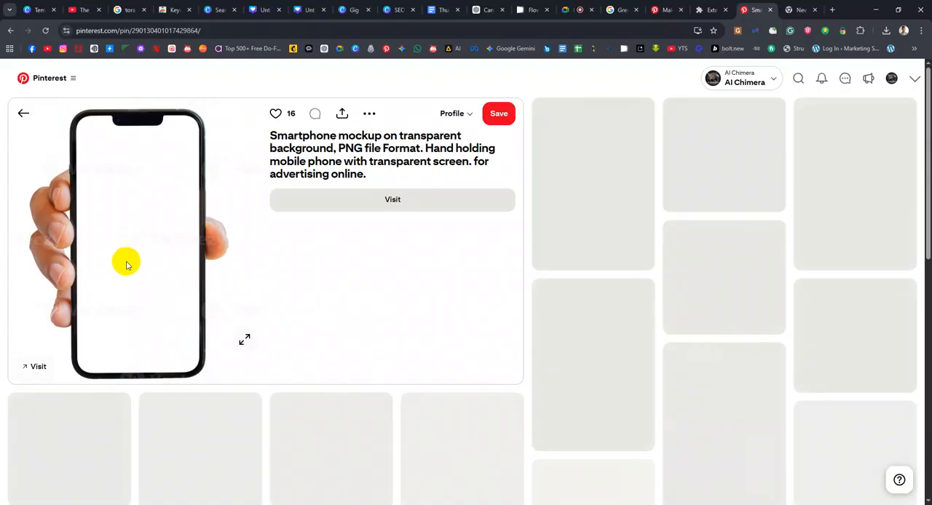
scroll(167, 282, down, 2)
scroll(183, 316, up, 2)
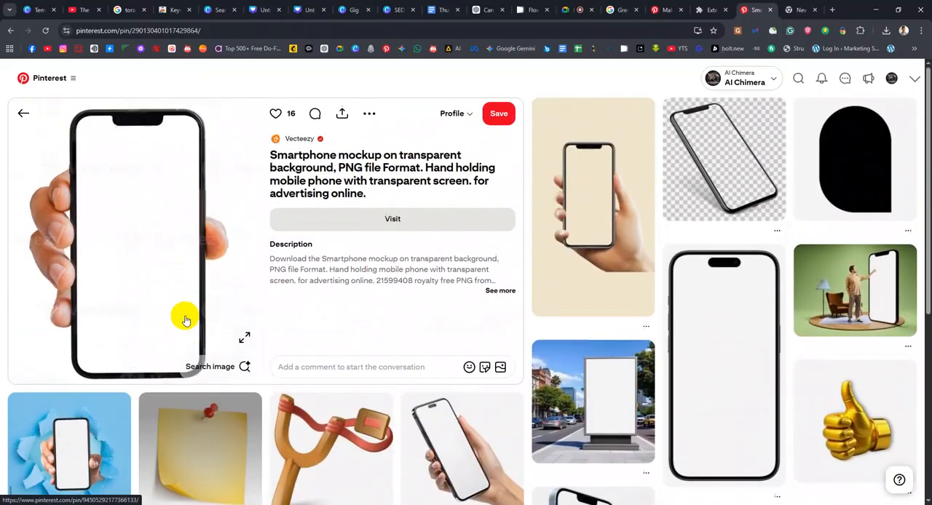
right_click(163, 242)
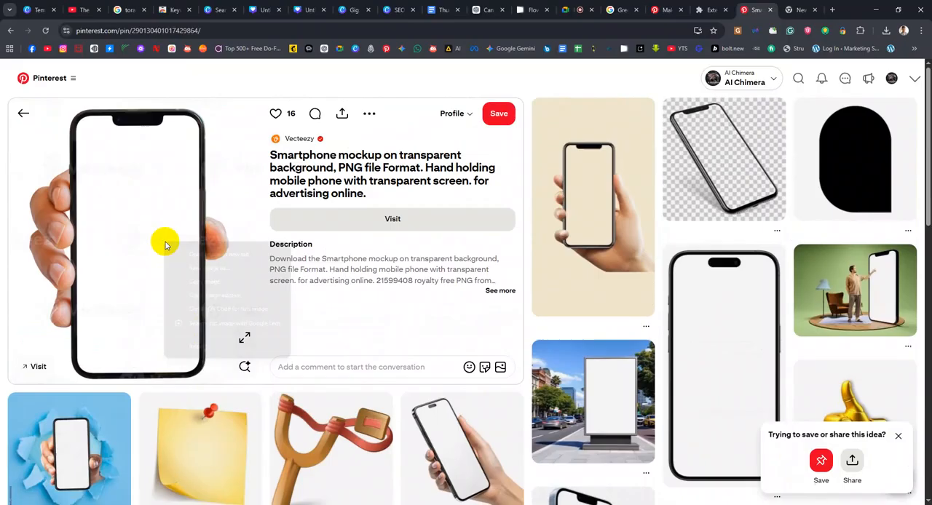
click(196, 283)
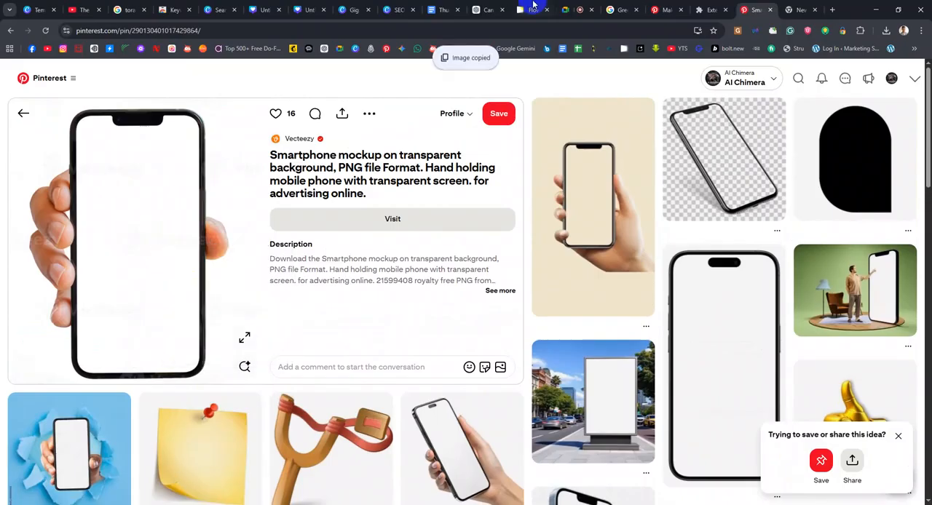
Switch to the Canva thumbnail design, paste the copied phone image and remove its background
click(264, 10)
key(ctrl+v)
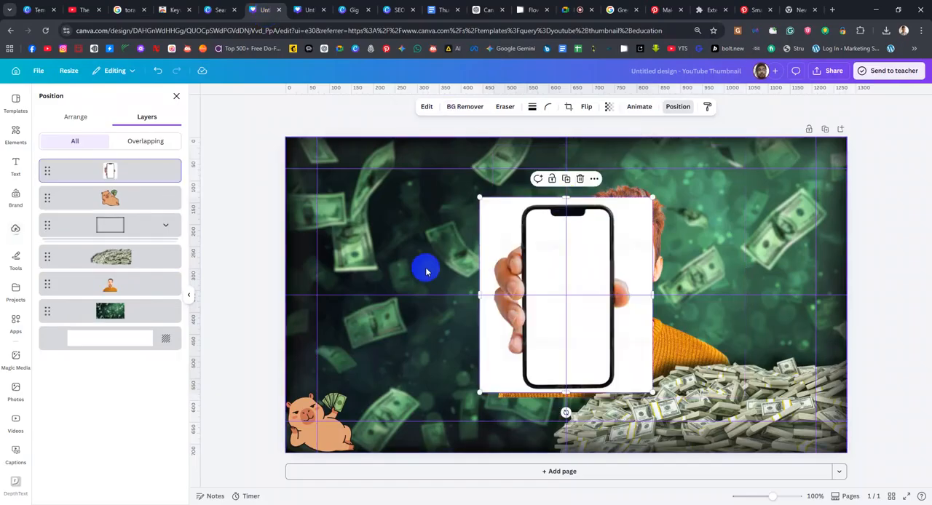
click(465, 107)
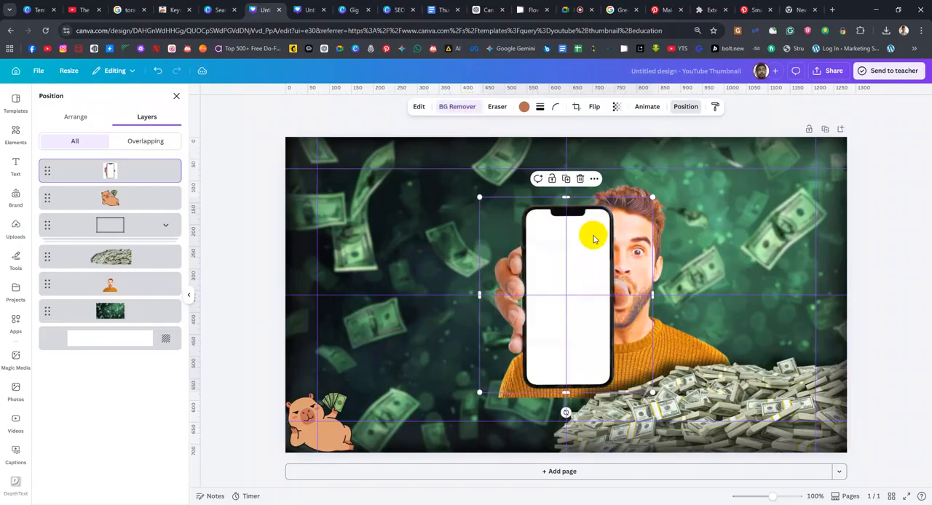
Move the phone cutout to the lower part of the canvas, between the capybara and the man
drag(479, 294, 465, 293)
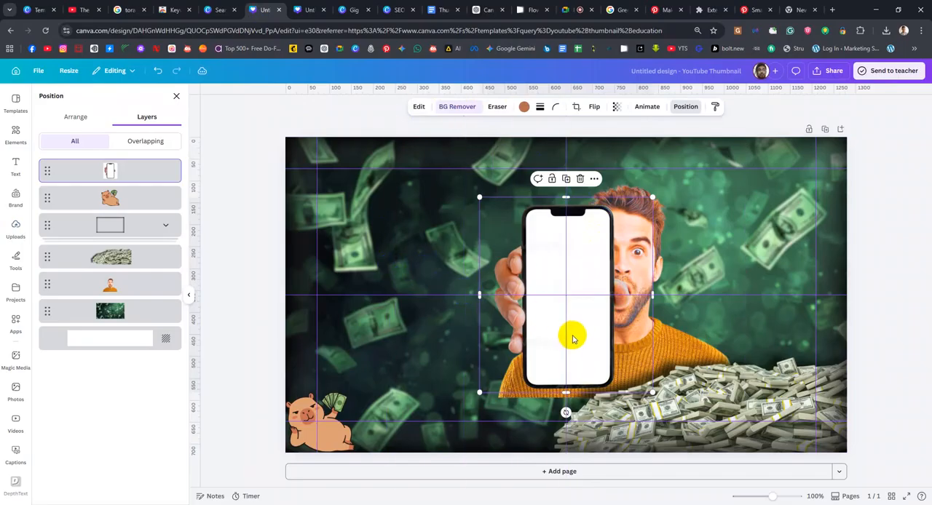
drag(588, 345, 452, 393)
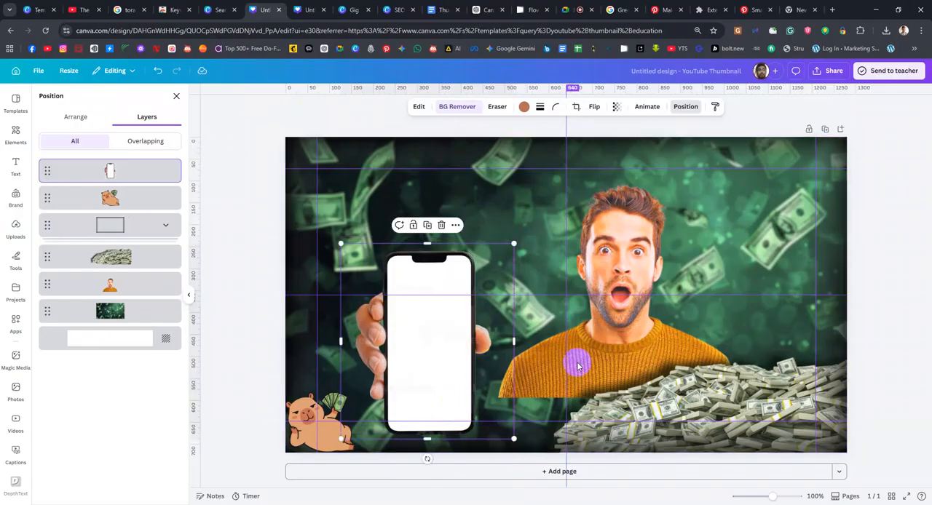
drag(437, 386, 470, 406)
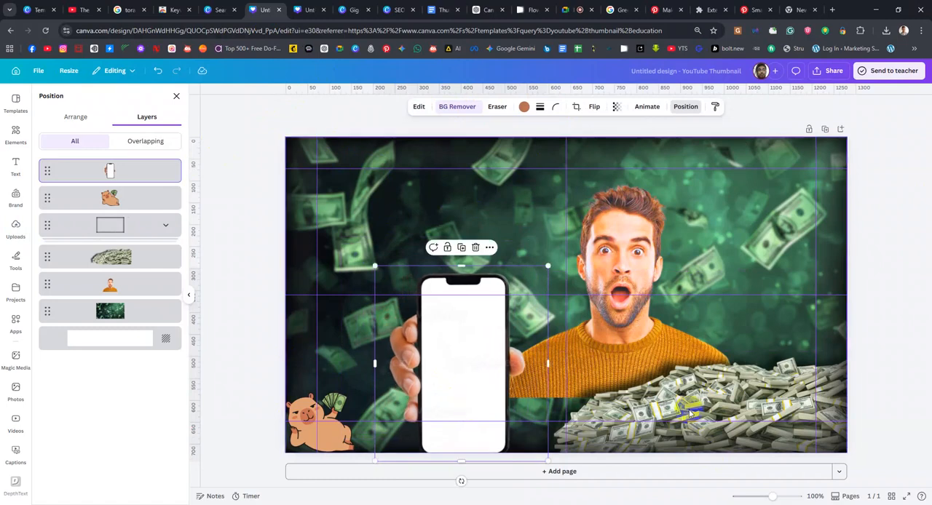
click(631, 352)
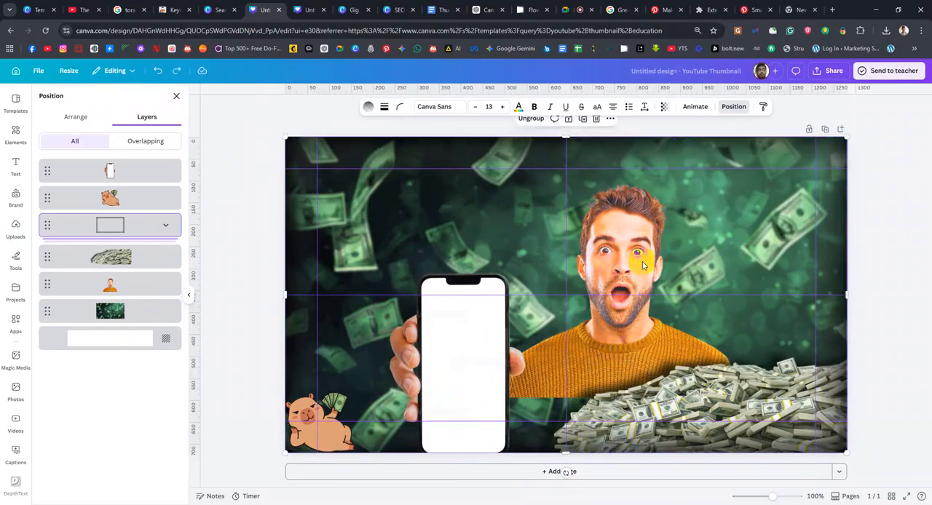
click(809, 130)
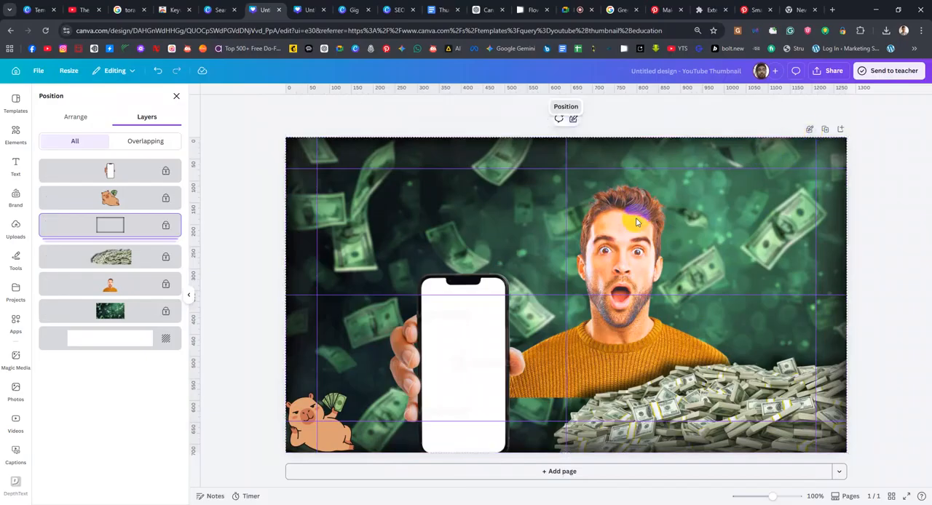
click(615, 309)
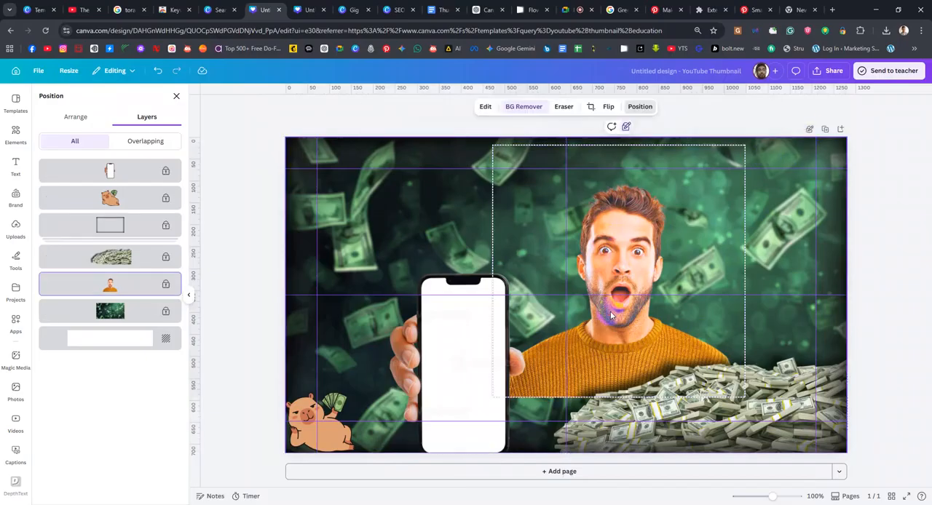
key(ctrl+z)
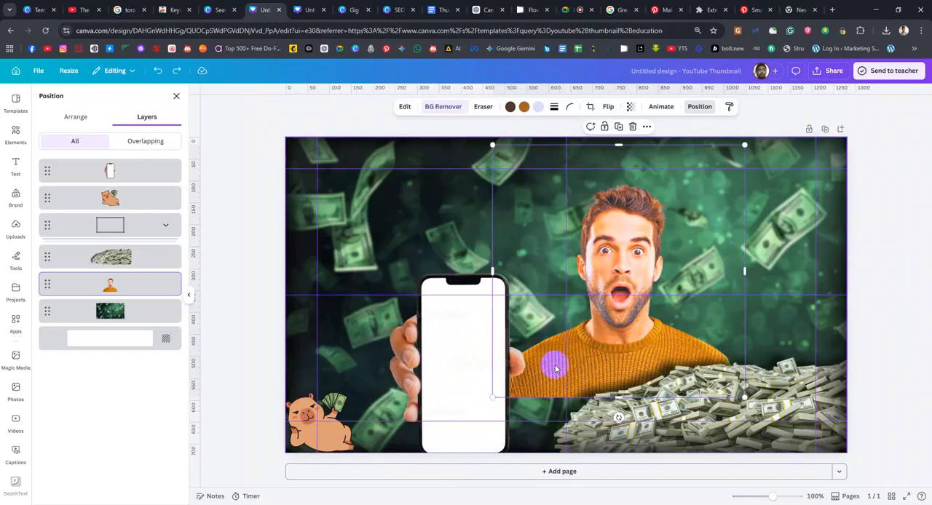
Shrink the phone cutout and tilt it counter-clockwise beside the man's shoulder
drag(468, 370, 517, 305)
drag(423, 230, 484, 344)
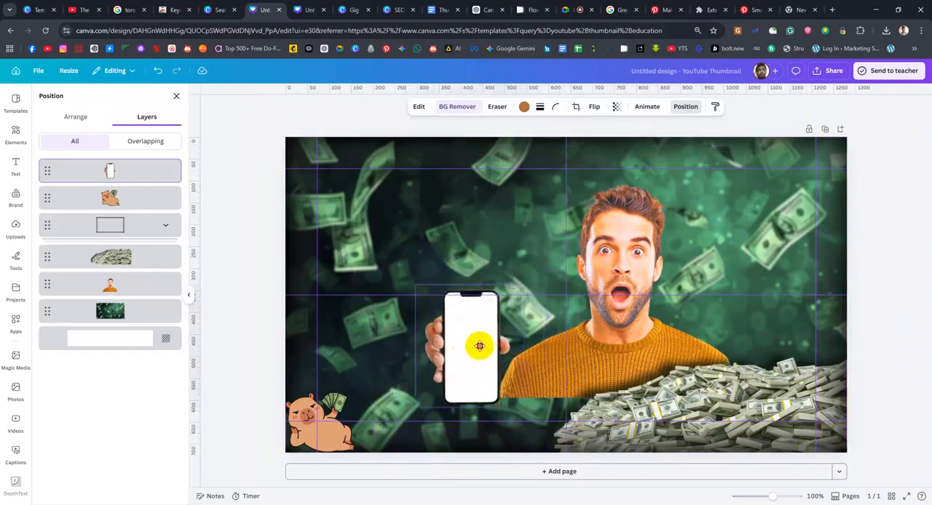
drag(461, 429, 549, 393)
click(735, 405)
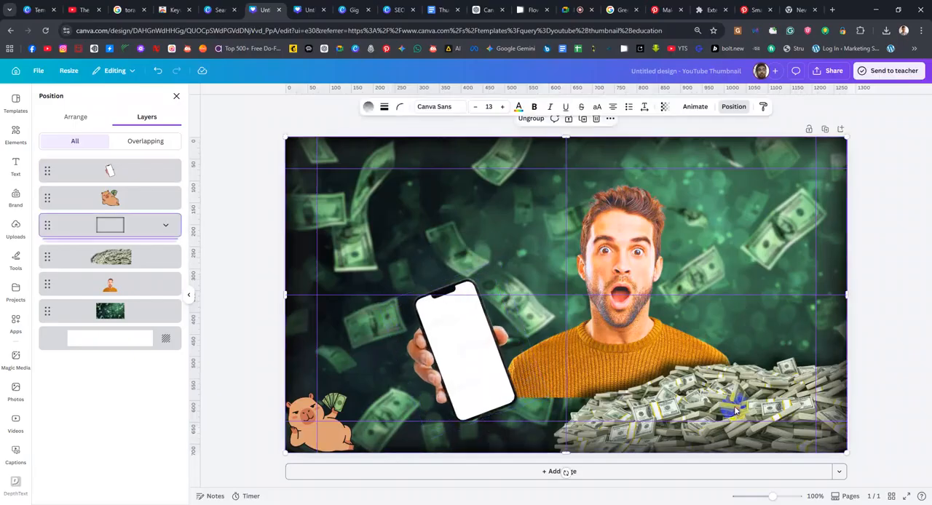
drag(735, 406, 603, 408)
key(ctrl+z)
key(Escape)
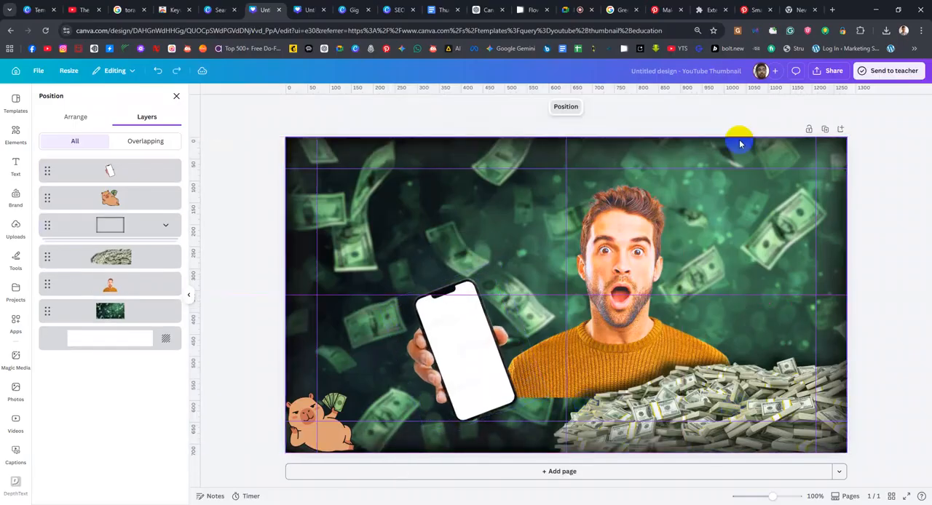
Duplicate the cash pile and place the copy to the left of the original, over the man's sweater
click(118, 261)
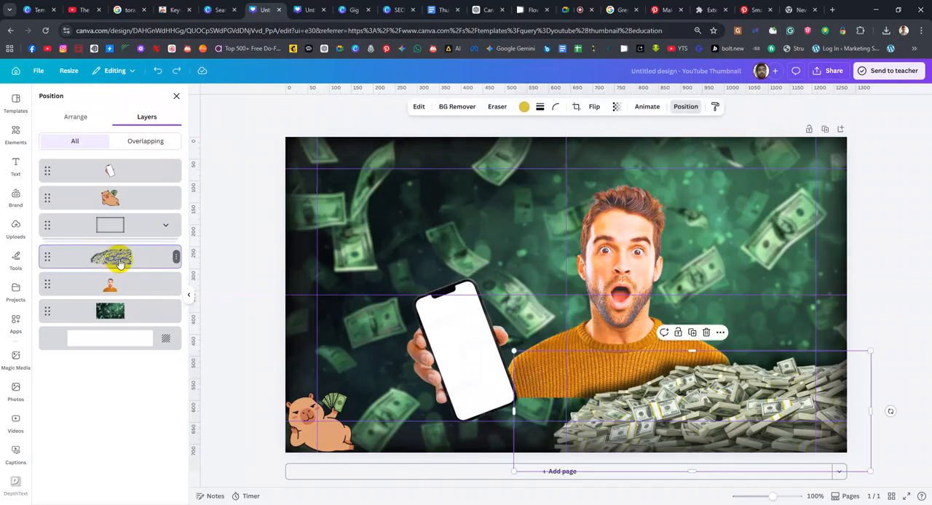
drag(701, 393, 602, 374)
key(ctrl+t)
right_click(653, 374)
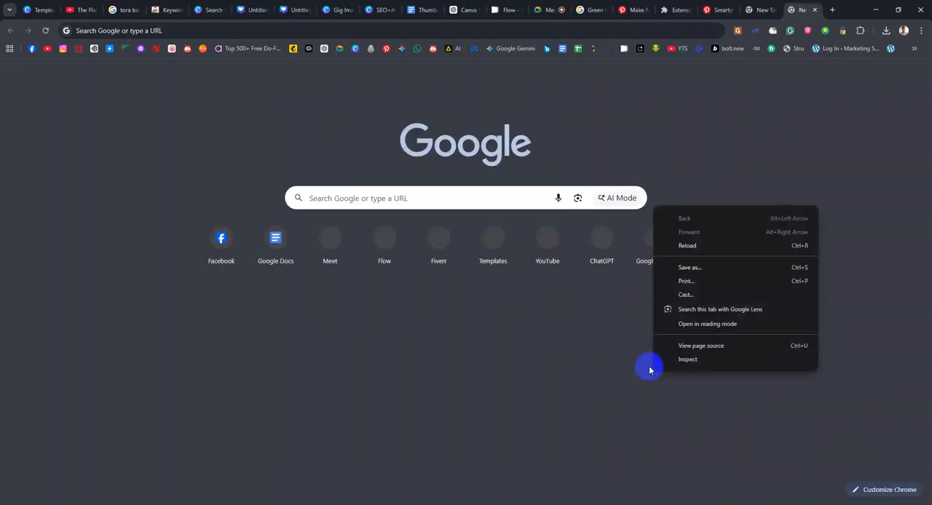
click(209, 10)
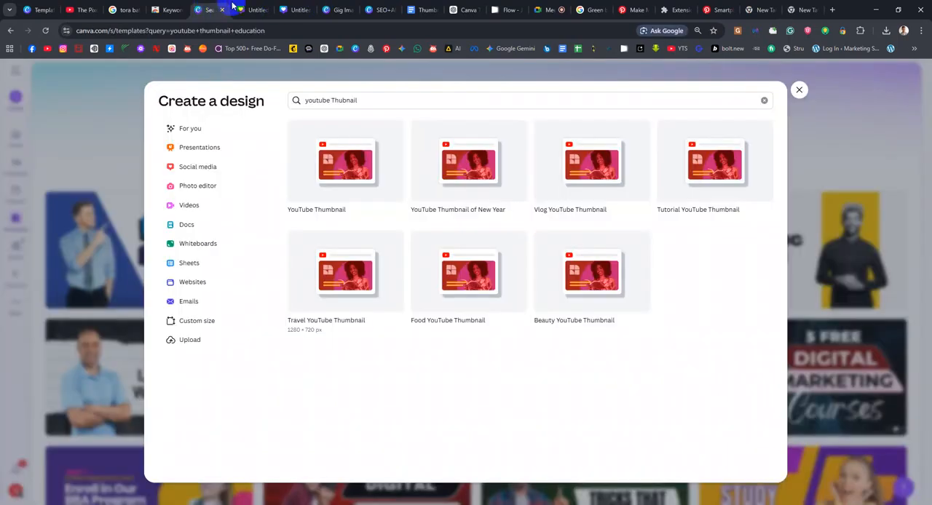
click(246, 7)
Flip the duplicated cash pile horizontally and move it to the lower-left corner of the thumbnail, behind the capybara
drag(632, 345, 613, 332)
click(590, 109)
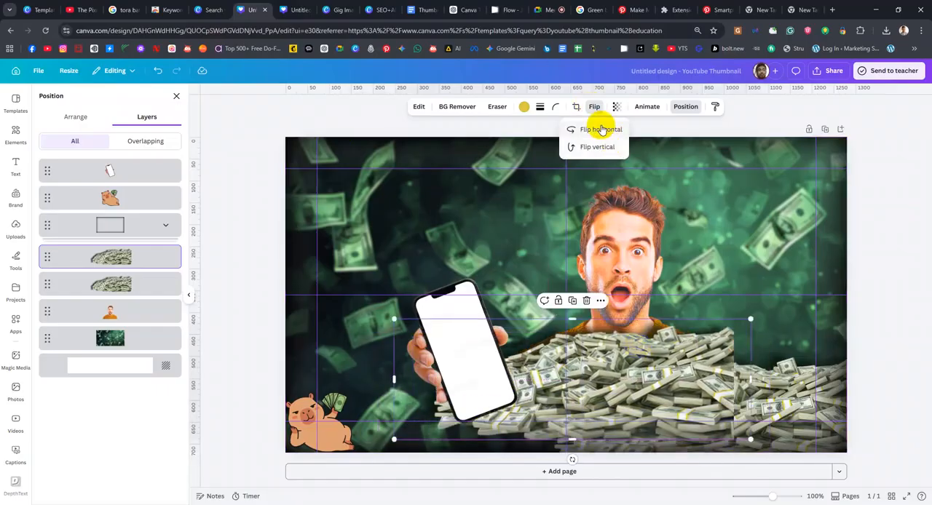
click(603, 129)
drag(629, 398, 520, 423)
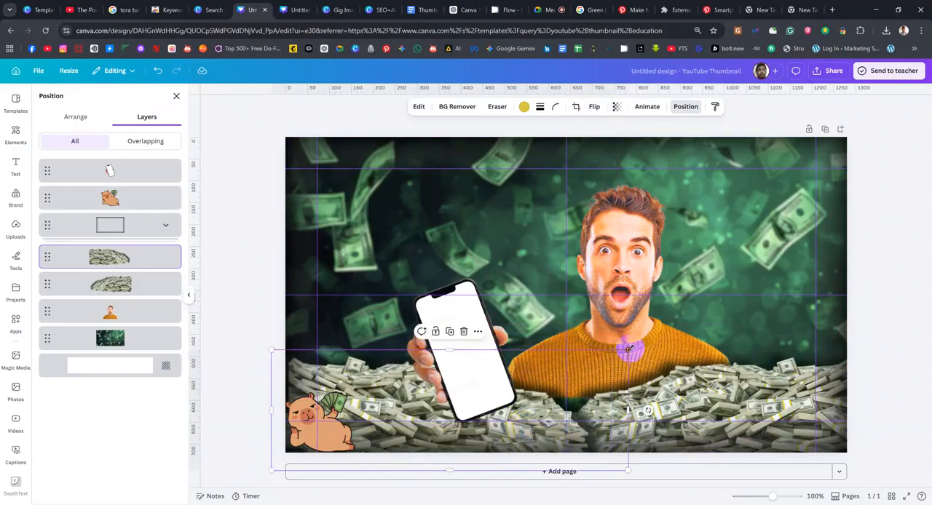
Enlarge the flipped cash pile slightly toward the canvas centre so it overlaps the other pile
drag(645, 345, 651, 343)
mouse_move(590, 421)
mouse_down()
mouse_move(588, 429)
mouse_move(594, 420)
mouse_up()
drag(704, 394, 696, 397)
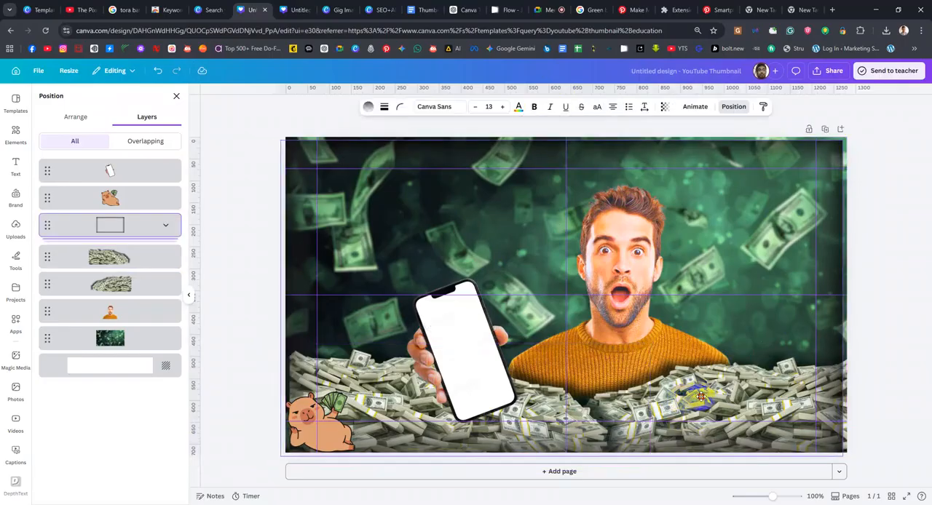
click(142, 262)
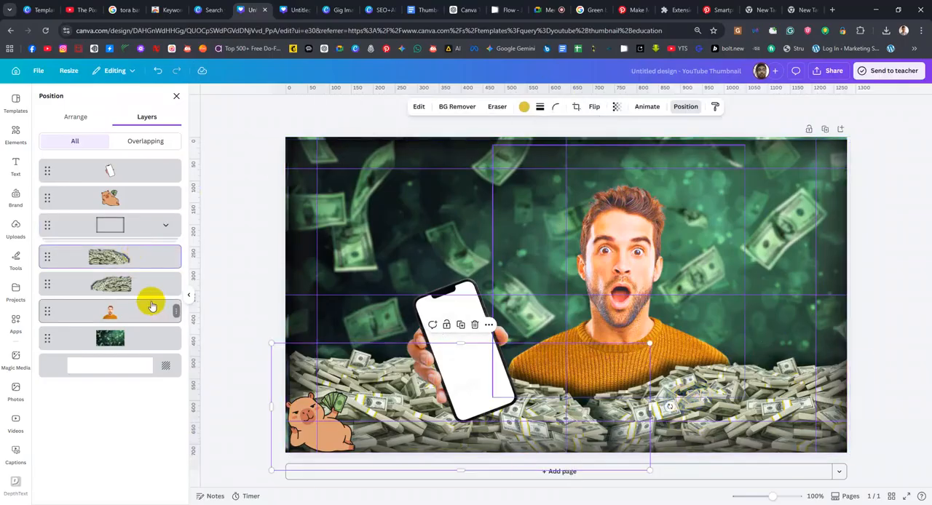
Enlarge the unflipped cash pile slightly and shift it toward the centre to close the gap between the piles
click(159, 290)
key(ctrl+t)
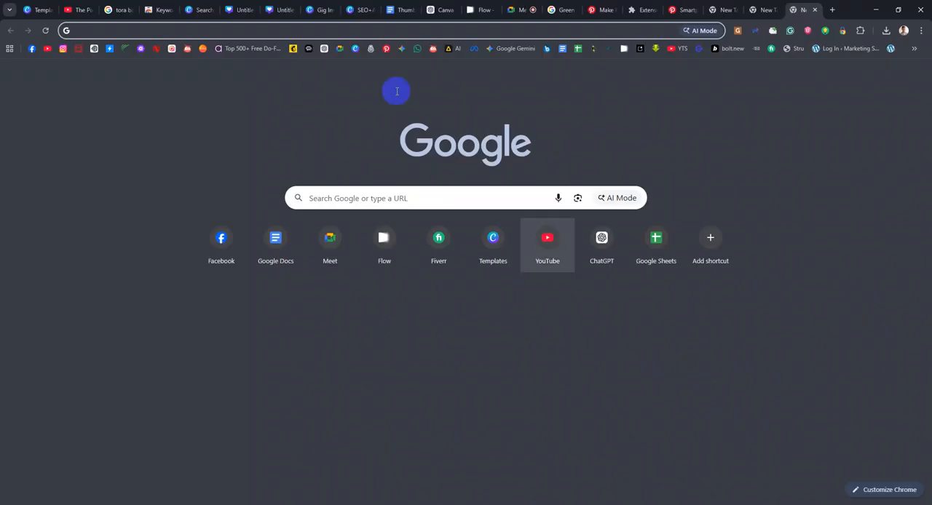
click(199, 9)
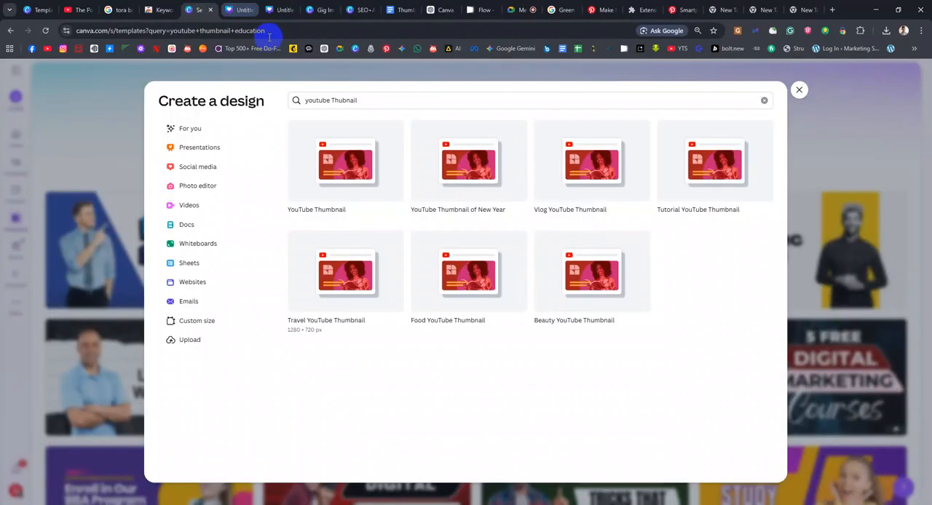
click(231, 9)
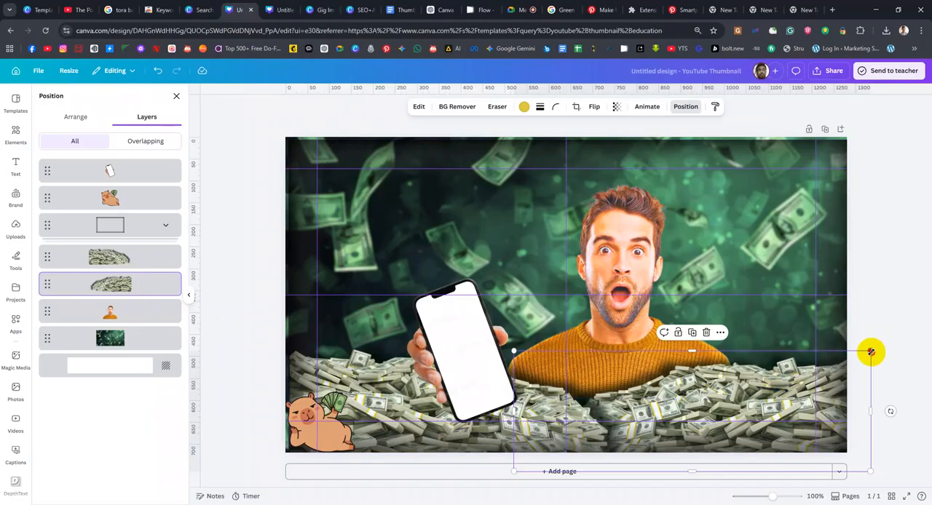
drag(872, 352, 878, 349)
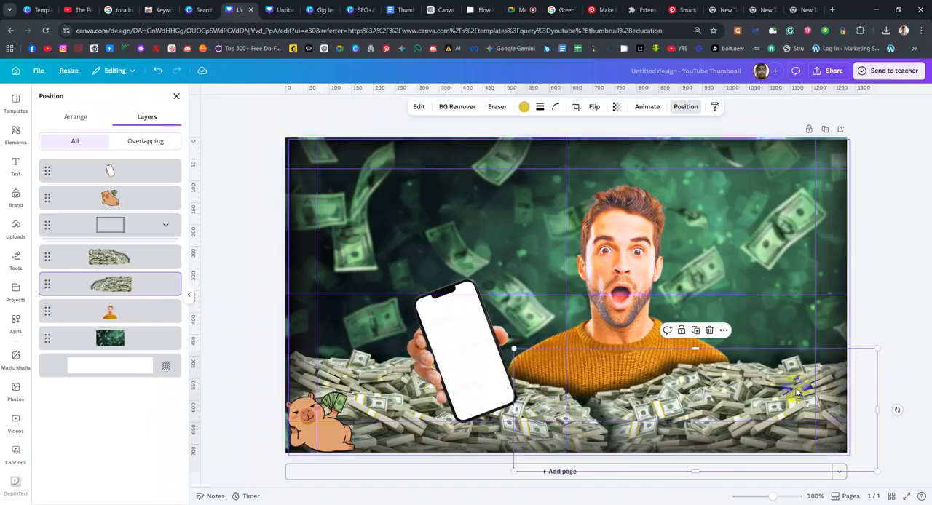
drag(786, 384, 775, 390)
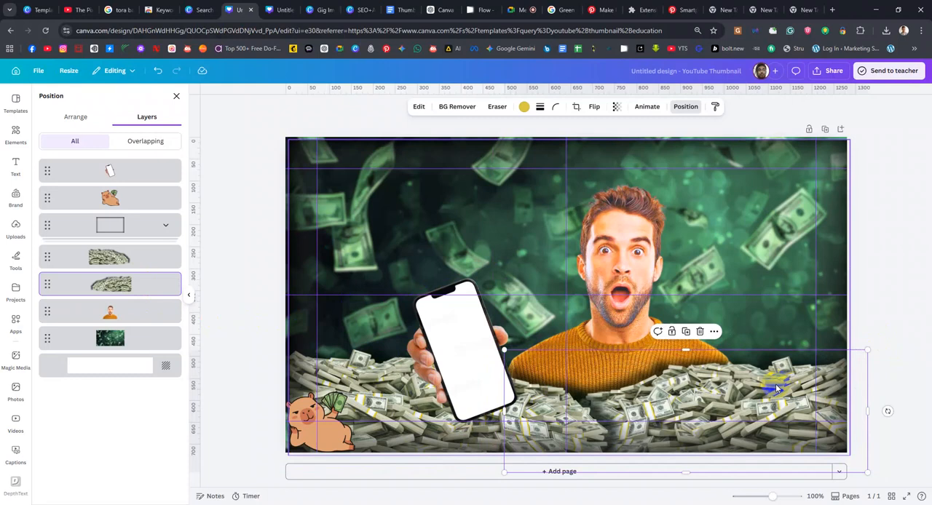
Move the surprised man toward the centre of the canvas while keeping his layer behind the cash piles
drag(473, 358, 540, 382)
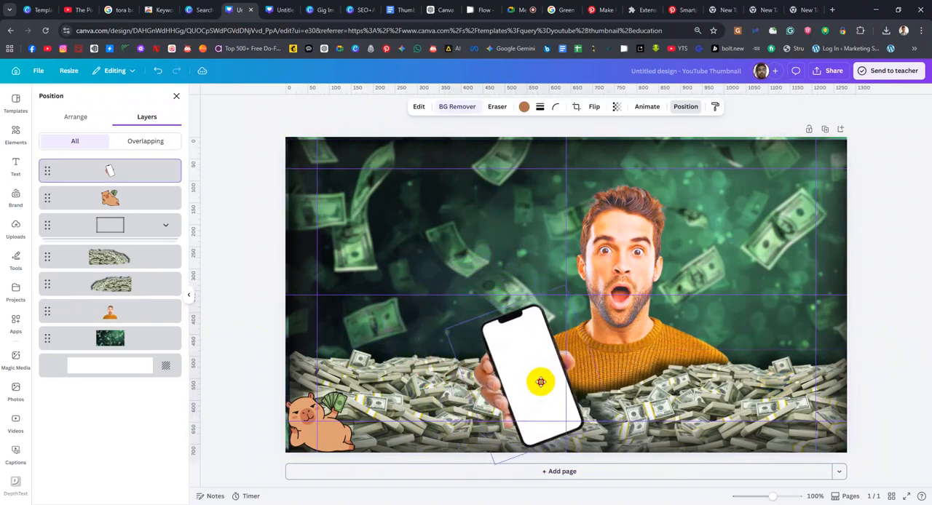
click(634, 231)
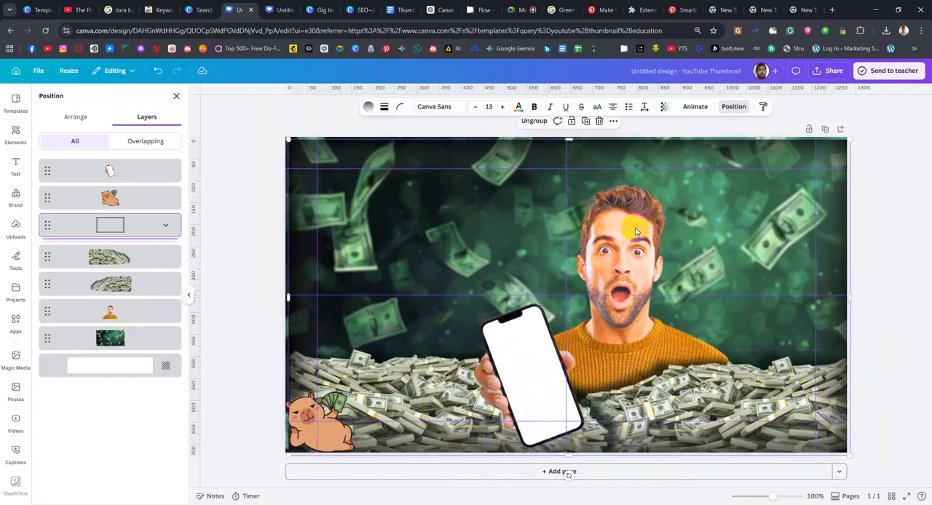
drag(135, 312, 131, 169)
drag(615, 247, 556, 240)
drag(139, 171, 134, 318)
Place the phone cutout to the left of the man's shoulder and centre the man horizontally on the canvas
drag(526, 368, 414, 337)
click(133, 171)
mouse_move(573, 204)
mouse_down()
mouse_move(587, 255)
mouse_move(601, 236)
mouse_move(568, 210)
mouse_up()
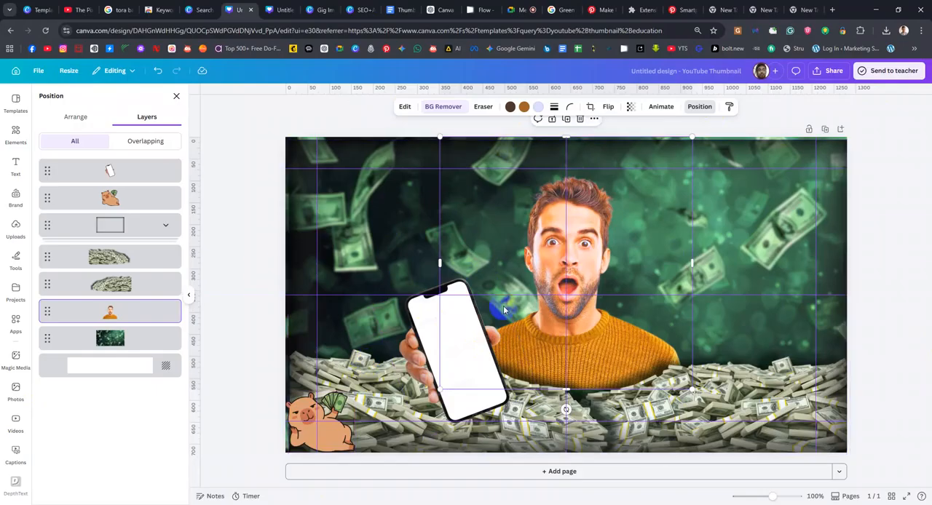
Check the "Make Money Using Shopify App" reference thumbnail on Pinterest and return to the Canva design
click(16, 133)
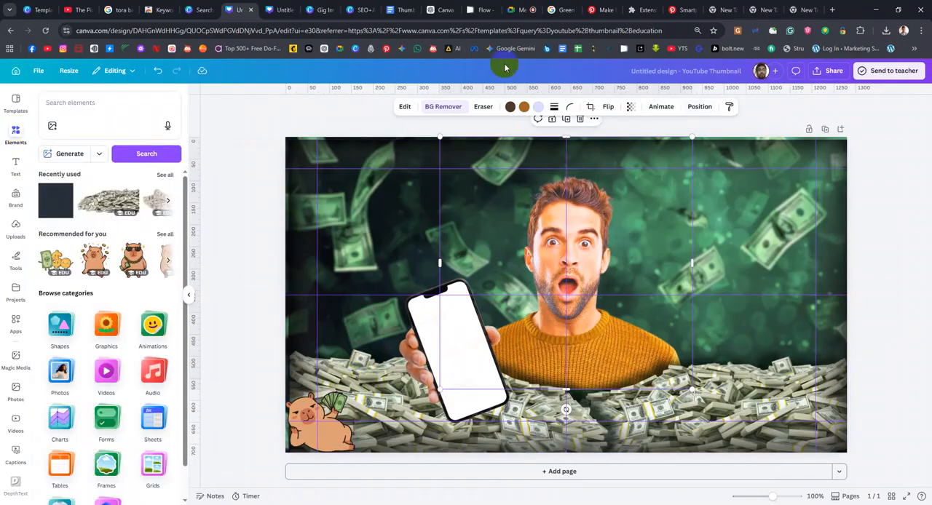
click(666, 10)
click(591, 11)
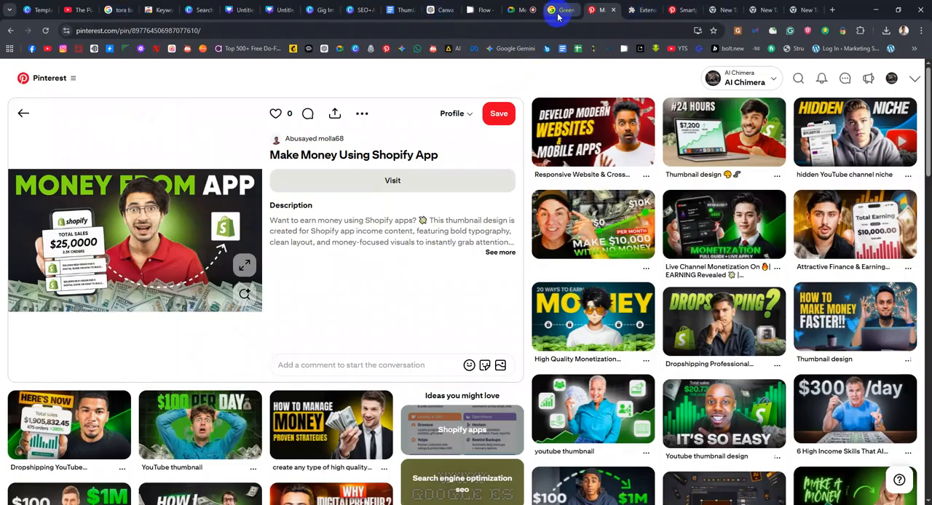
click(237, 10)
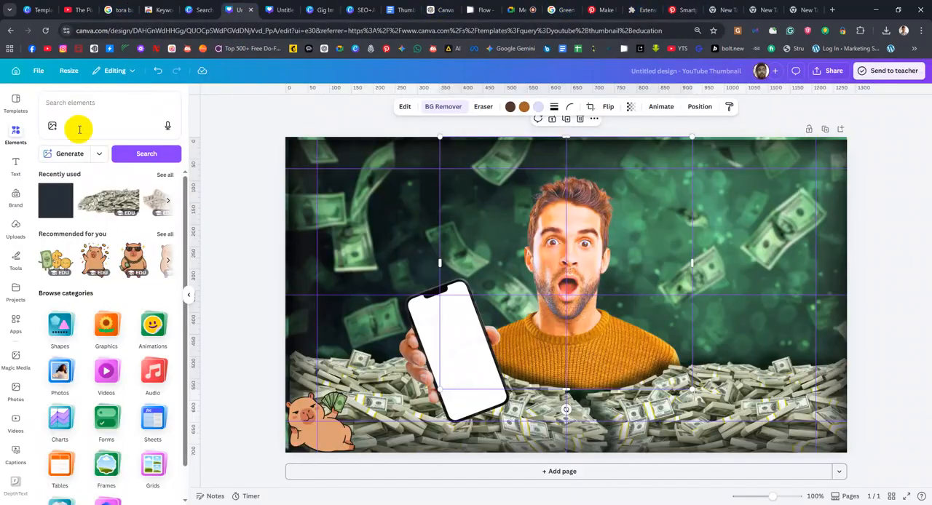
Search the elements library for "Shopify"
click(98, 109)
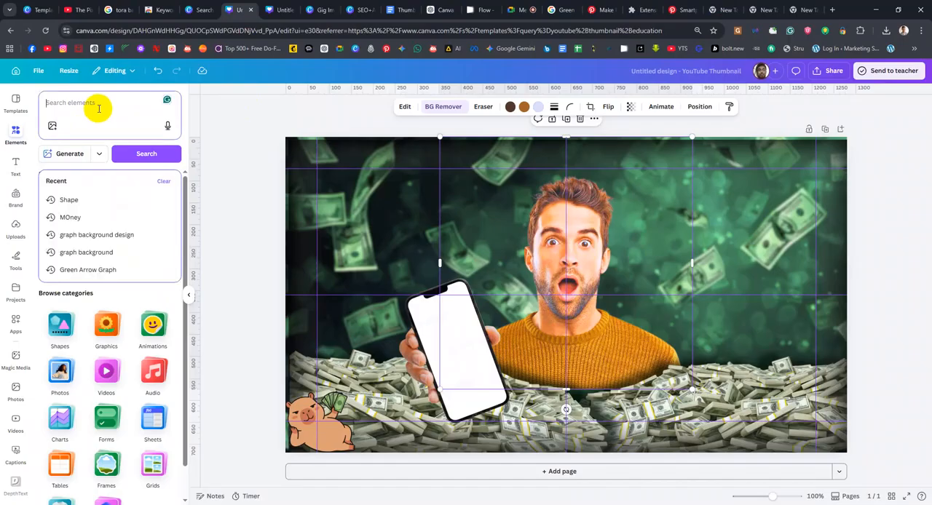
text(S)
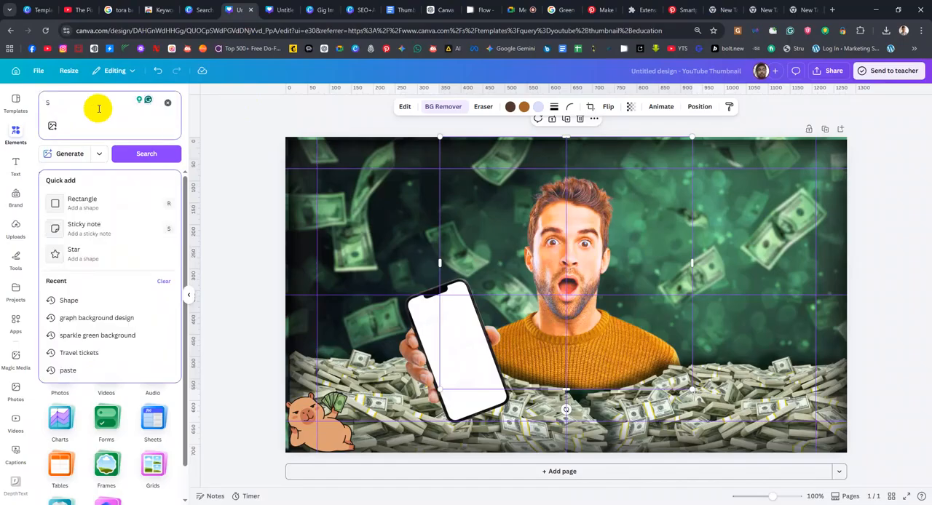
text(hopify)
key(Return)
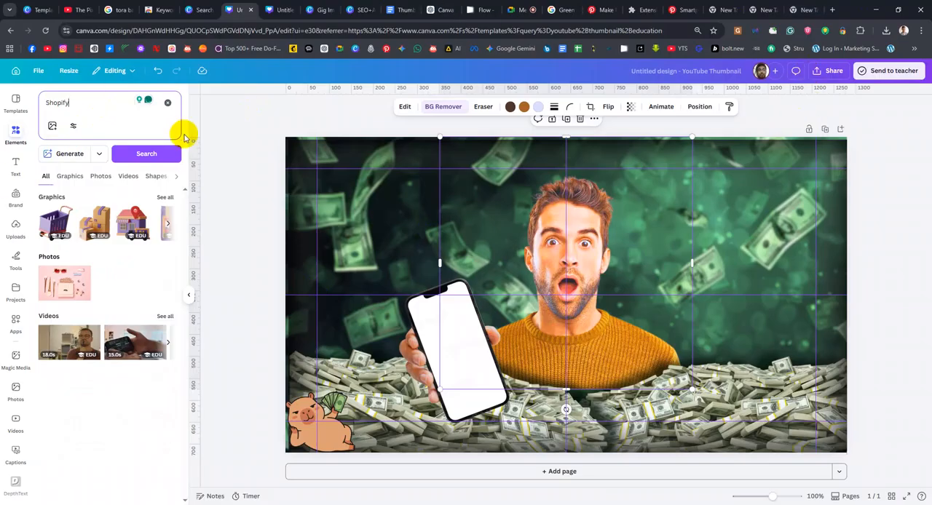
Search the elements for "Shopify icon" and look through the overall and photo results for a logo
click(103, 104)
text(icon)
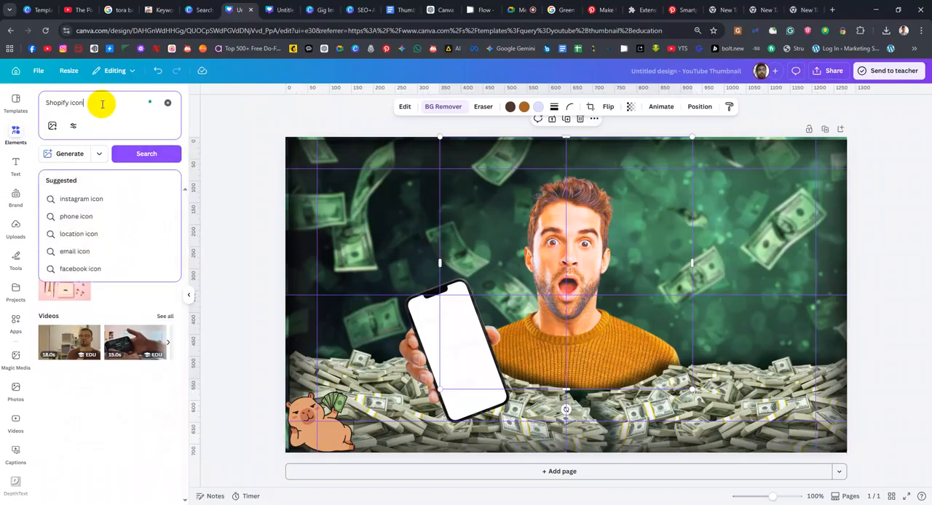
key(Return)
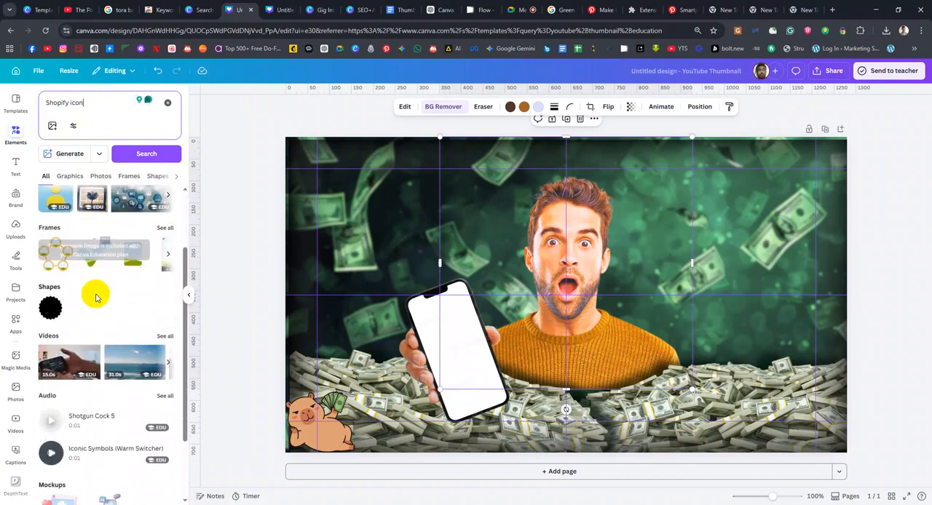
click(94, 109)
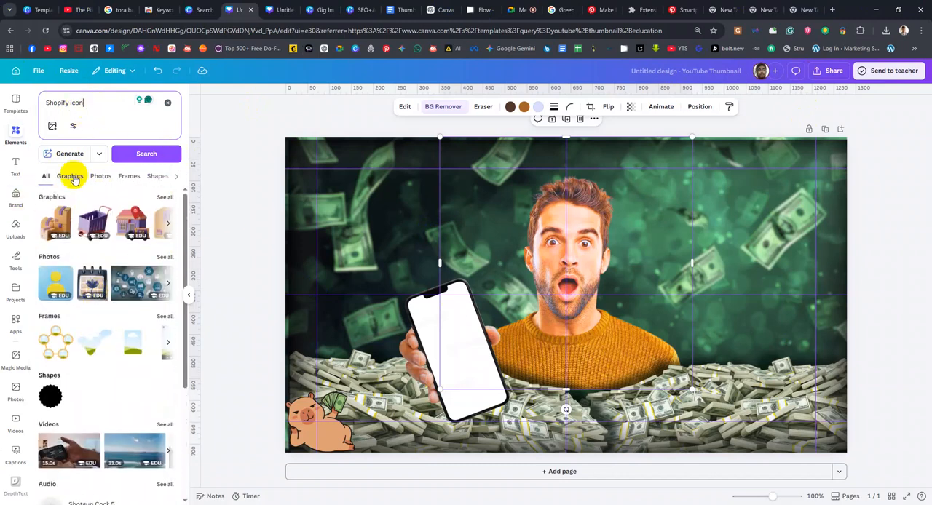
click(99, 177)
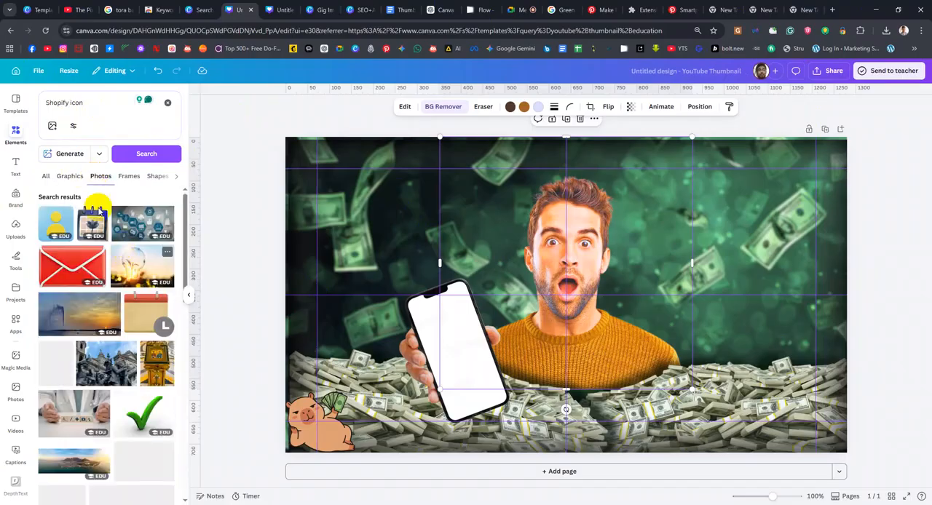
click(45, 177)
Replace the element search with the suggested term "instagram icon"
click(67, 104)
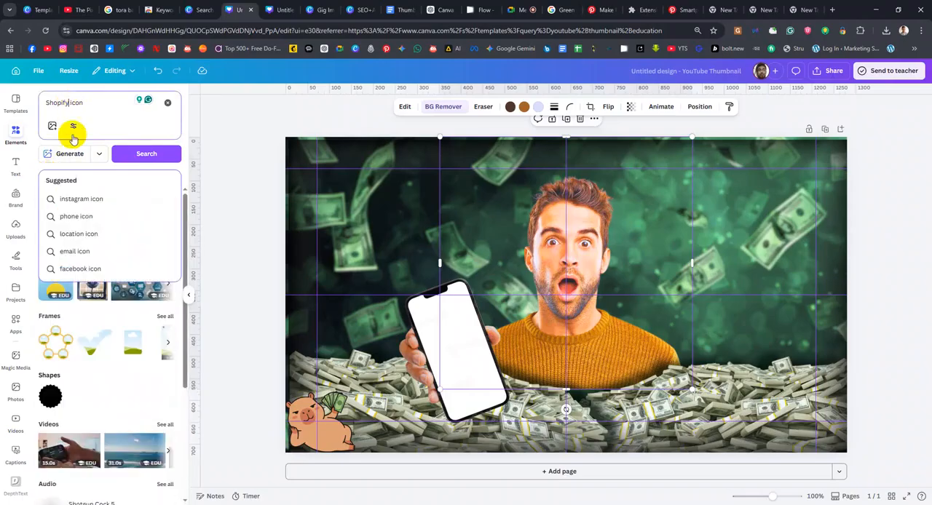
scroll(117, 291, up, 5)
drag(94, 102, 2, 97)
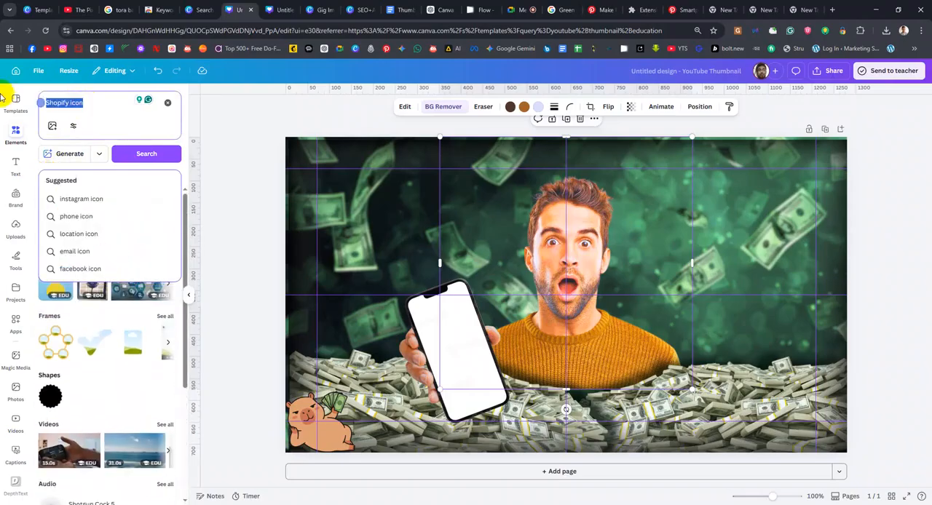
click(113, 200)
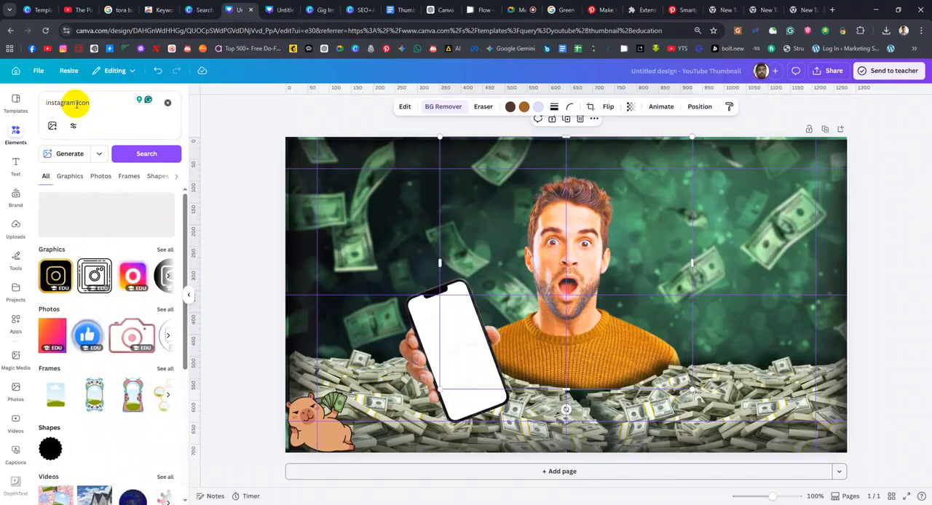
Switch to a blank browser tab and search Google for "shopify logo png"
click(795, 10)
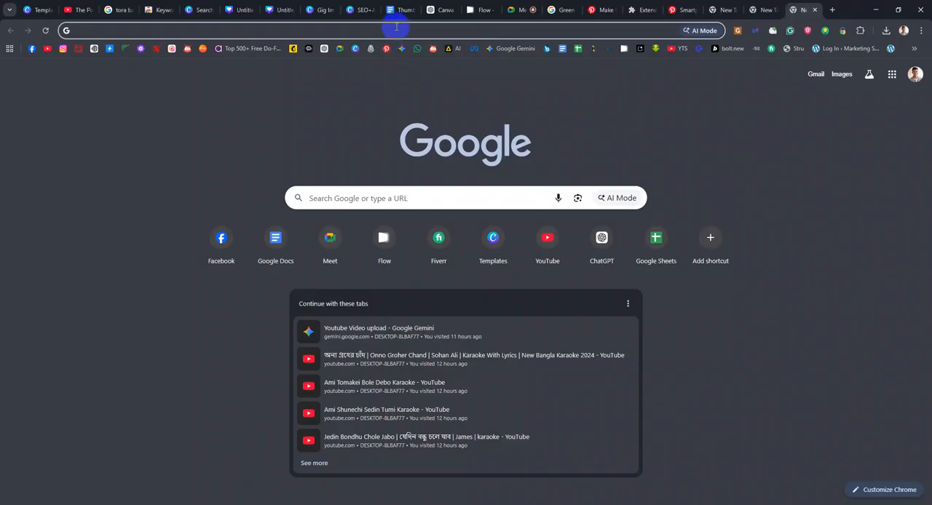
click(396, 27)
text(Shopi)
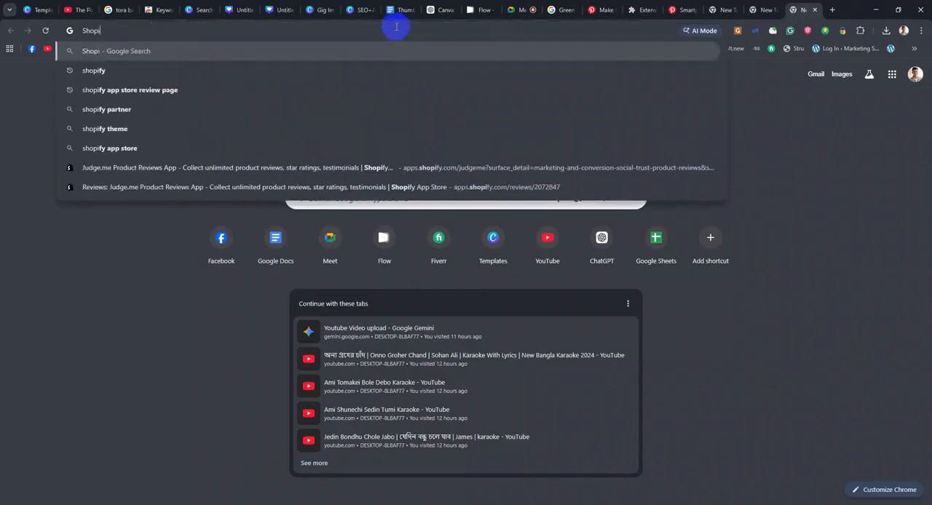
text(gy)
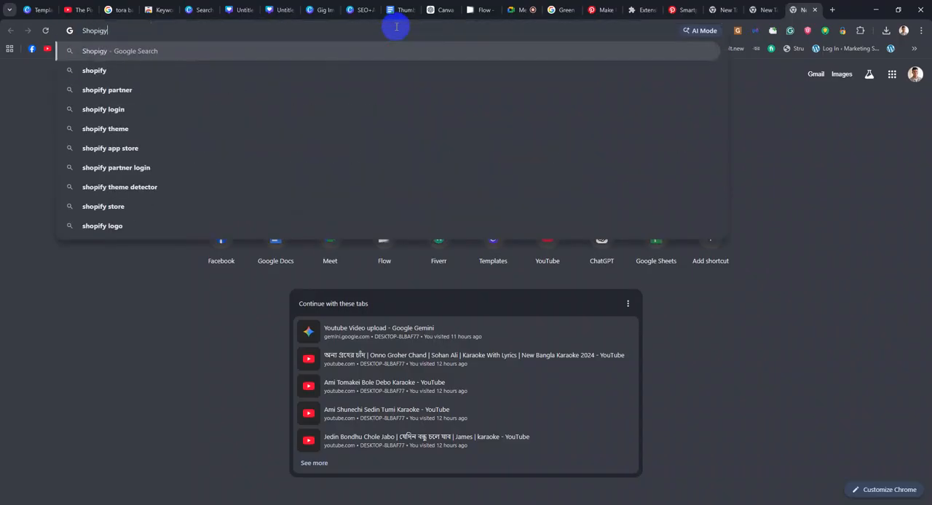
key(Down)
key(Down)
key(Down)
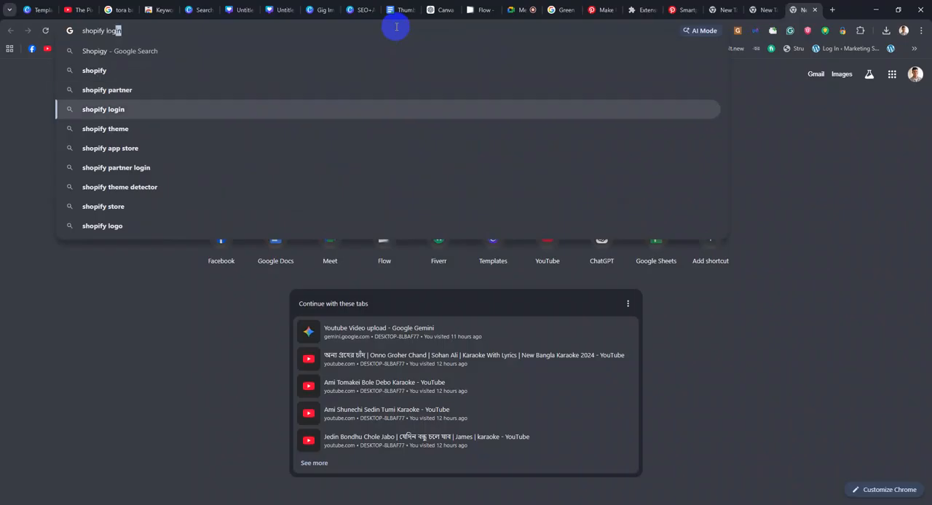
text(o)
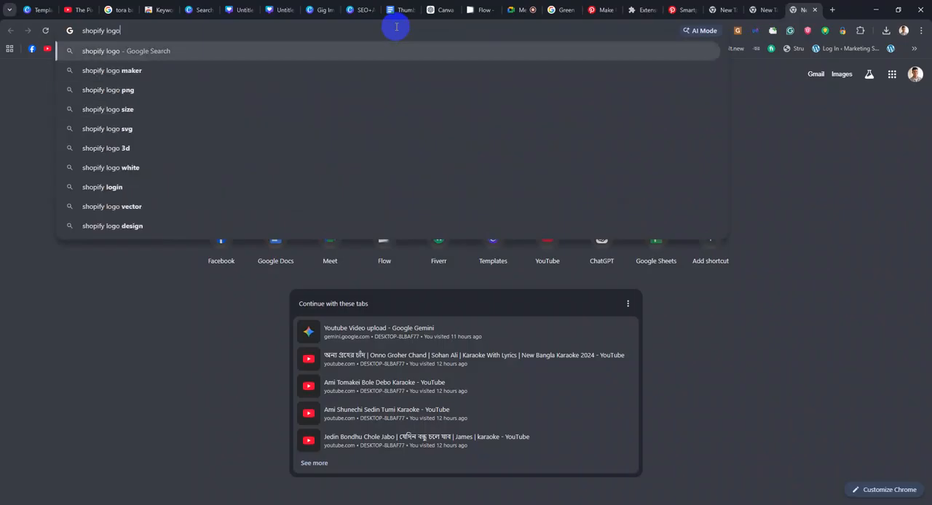
key(Down)
key(Down)
key(Down)
key(Up)
key(Return)
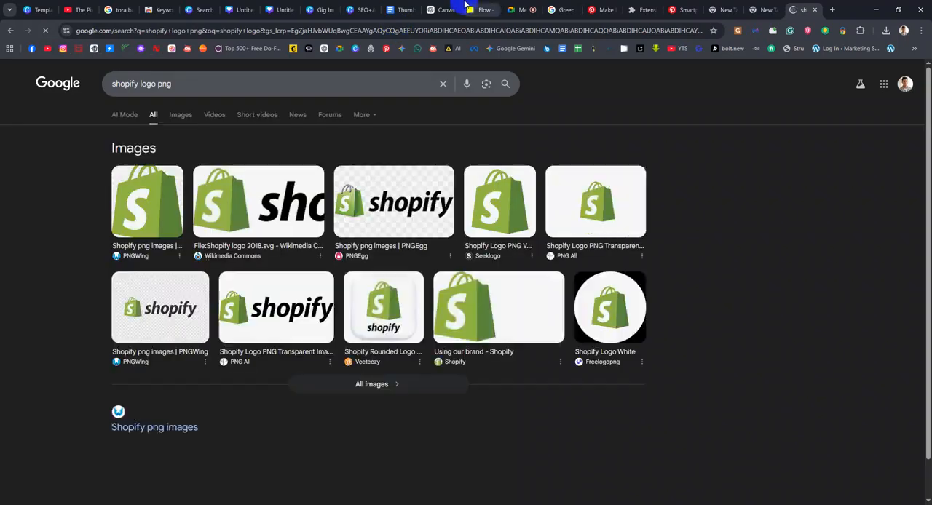
Browse the Google image results and copy the pngaaa.com Shopify logo with the green bag above the wordmark
click(181, 117)
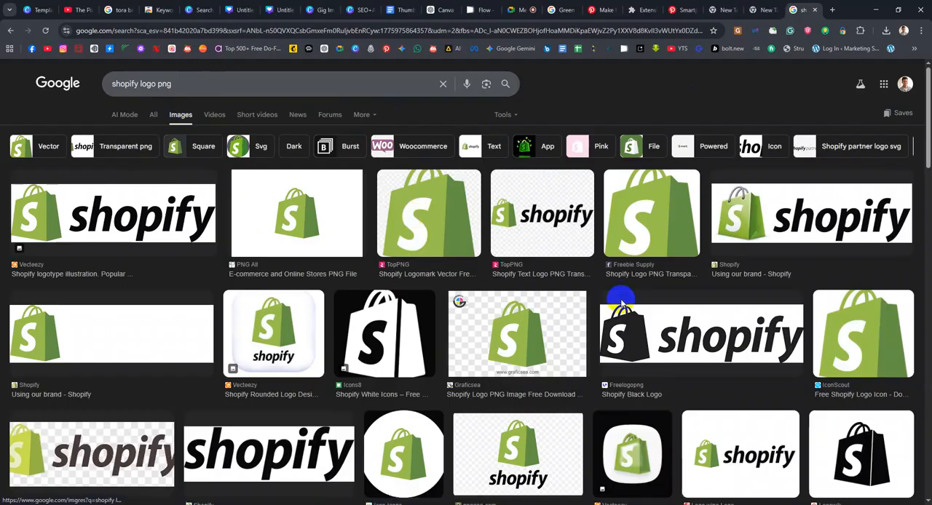
scroll(345, 227, down, 2)
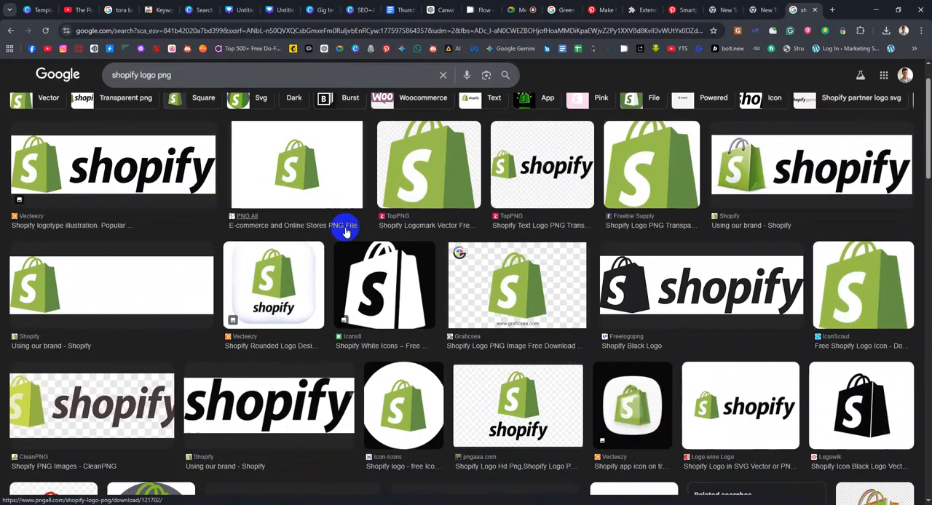
scroll(495, 357, down, 2)
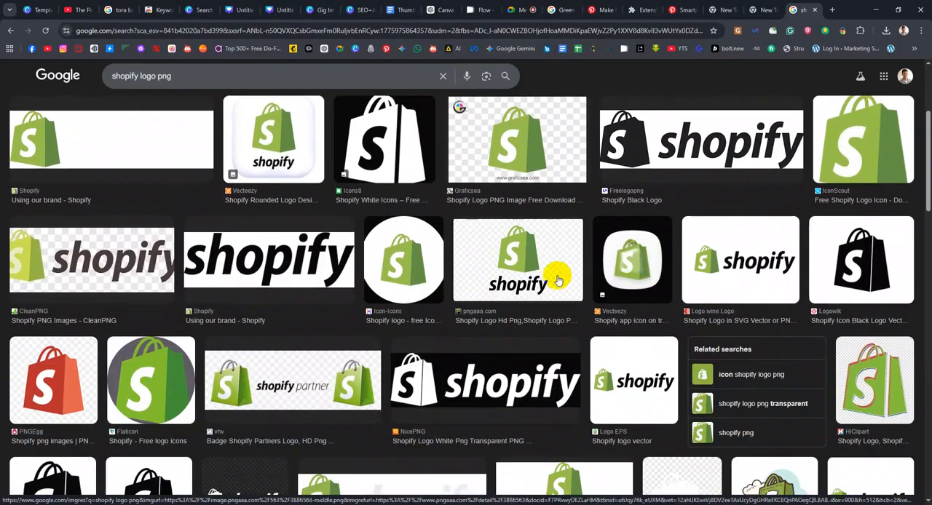
click(527, 263)
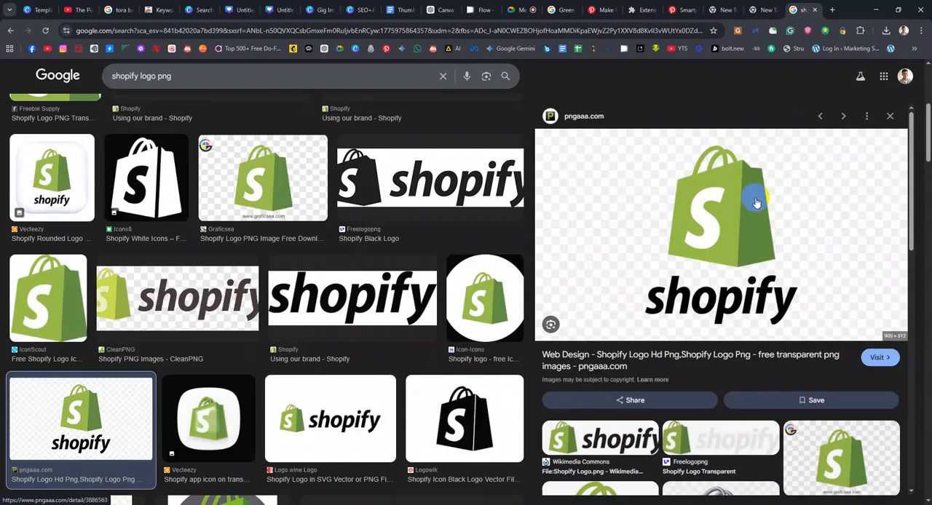
right_click(726, 230)
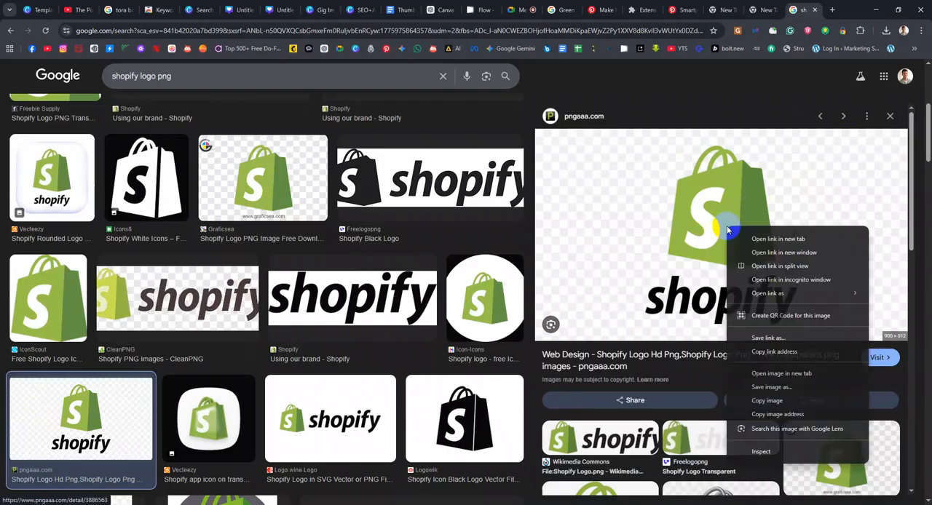
click(764, 401)
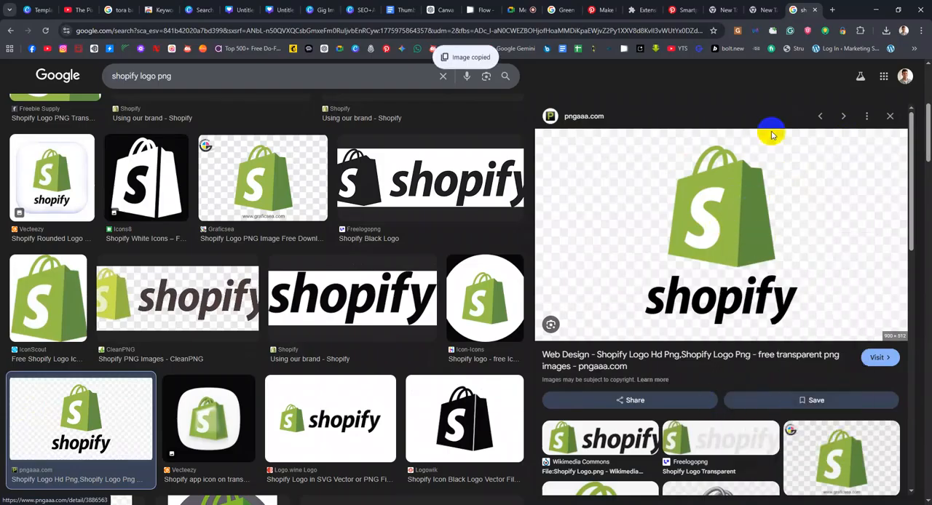
Switch to the Canva thumbnail and place the copied Shopify logo without its background, reduced in size to the right of the man
click(279, 9)
click(251, 9)
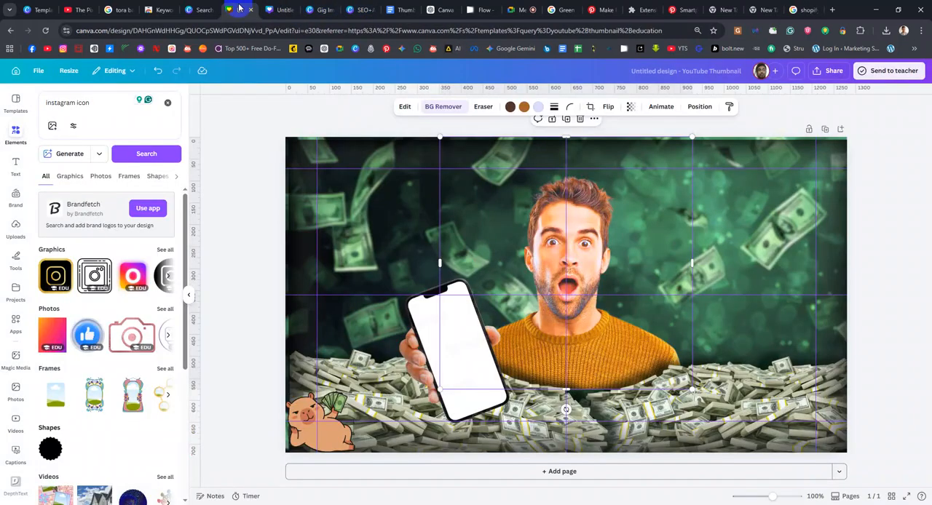
key(ctrl+v)
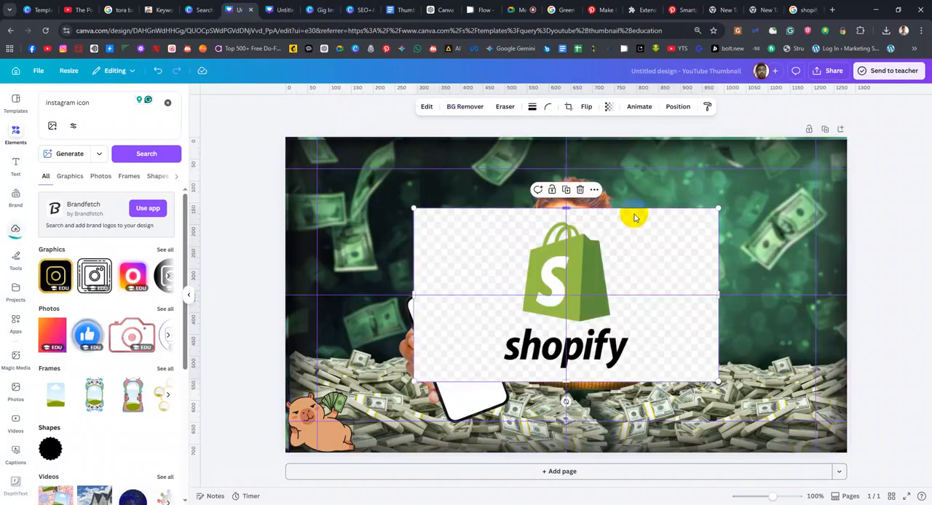
click(464, 106)
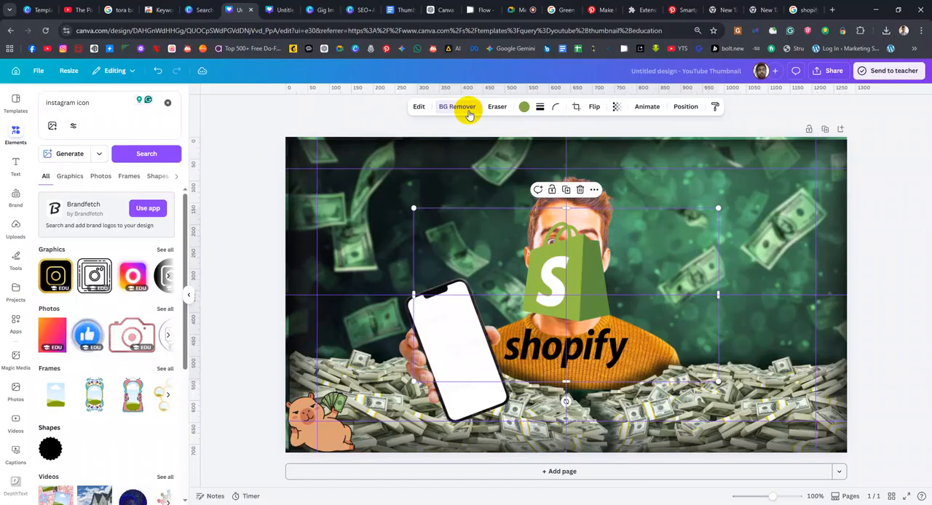
drag(494, 250, 658, 191)
drag(573, 147, 750, 268)
Select the surprised man through the layer list and move him slightly right of the canvas centre
click(583, 217)
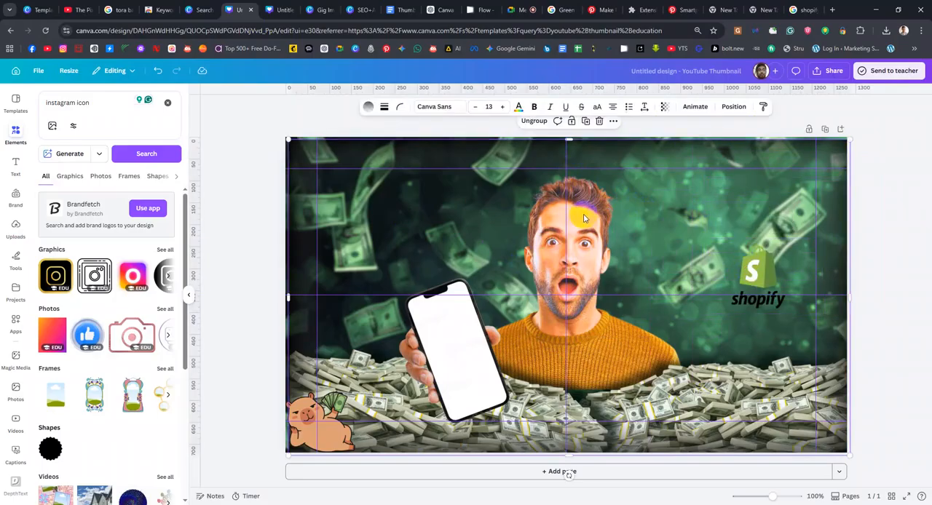
click(732, 107)
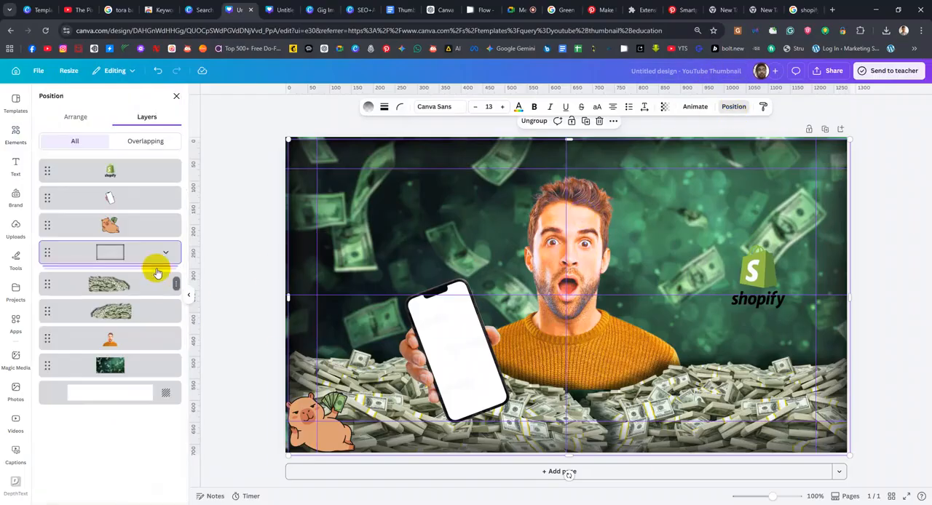
click(124, 348)
drag(602, 247, 631, 254)
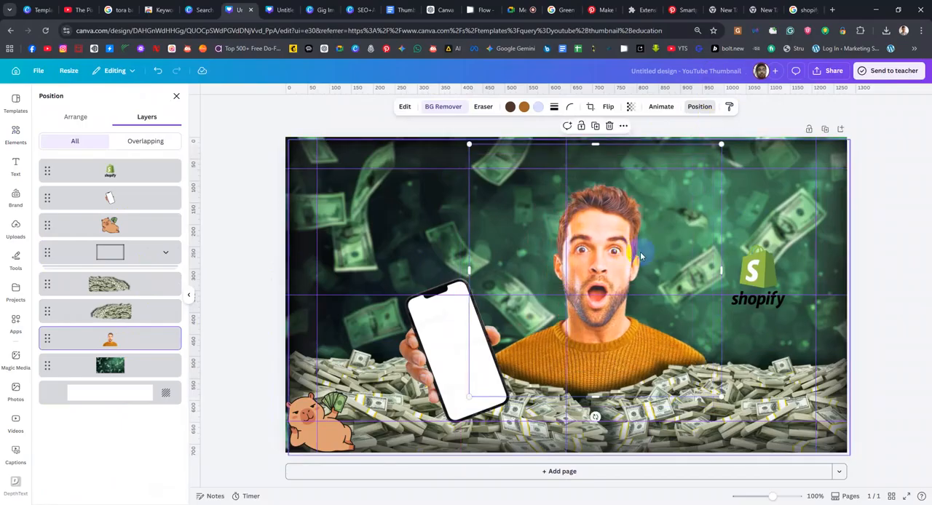
Examine the image editing options for the Shopify logo, including area selection, Magic Studio, filters and effects
click(757, 271)
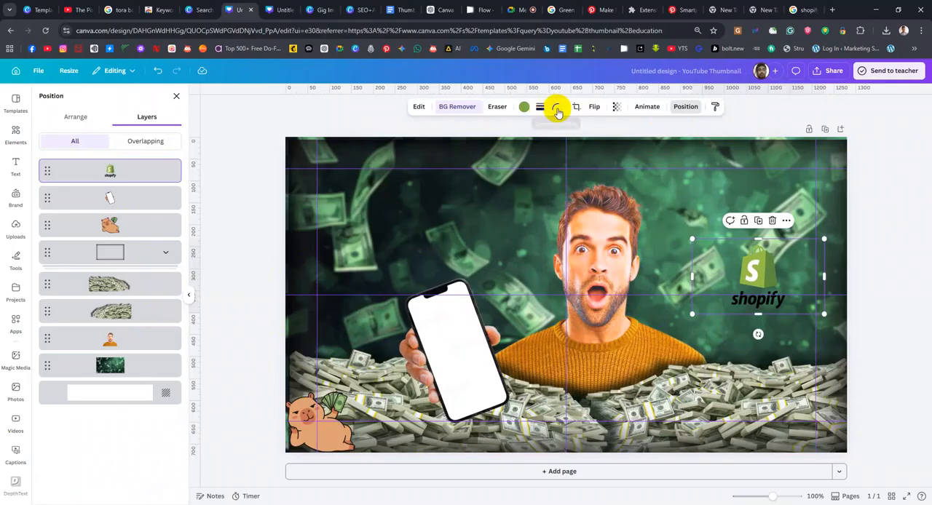
click(419, 108)
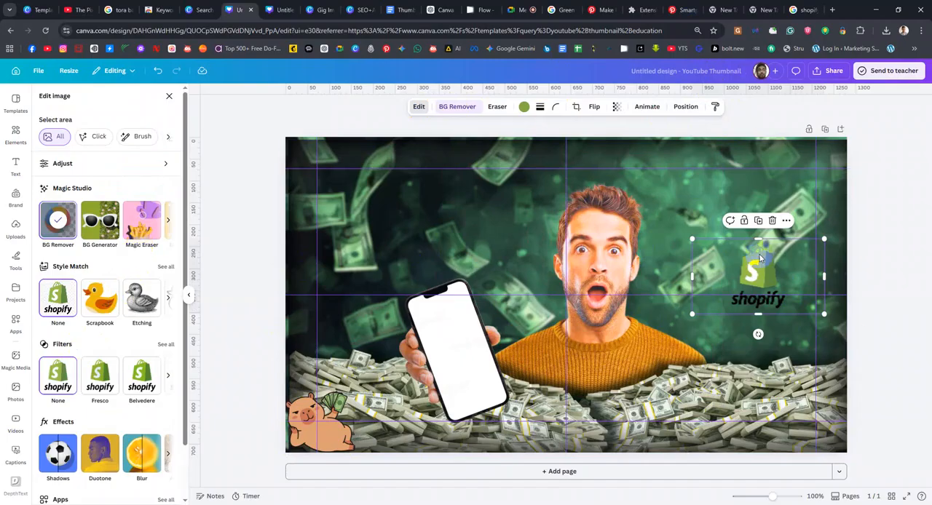
scroll(106, 233, down, 1)
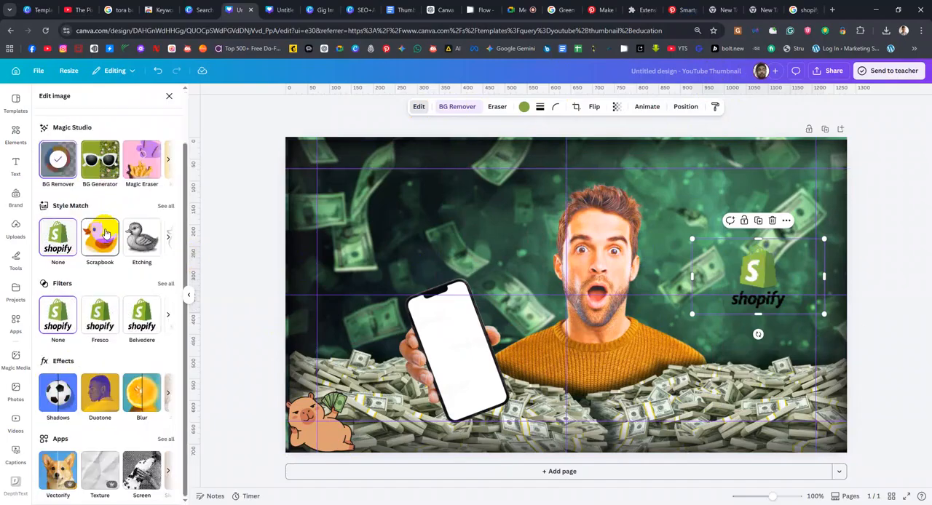
scroll(105, 233, up, 1)
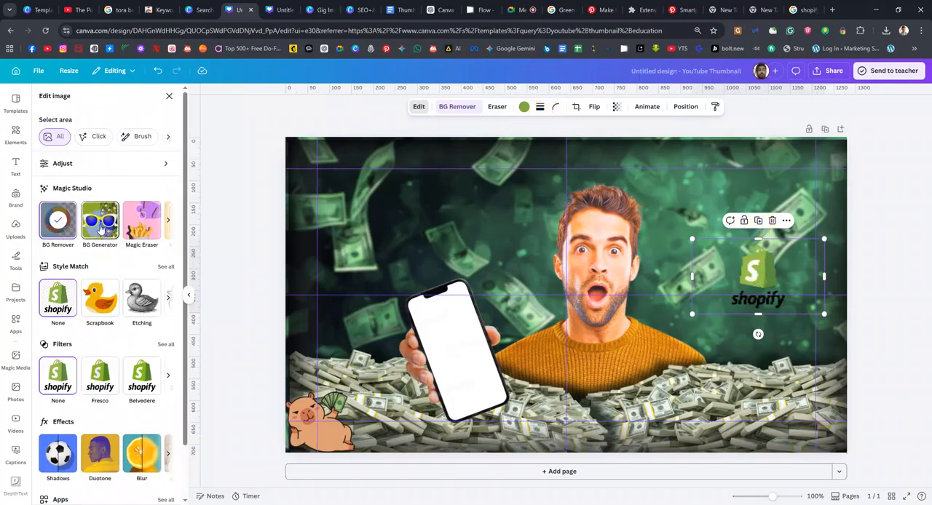
click(420, 108)
click(418, 106)
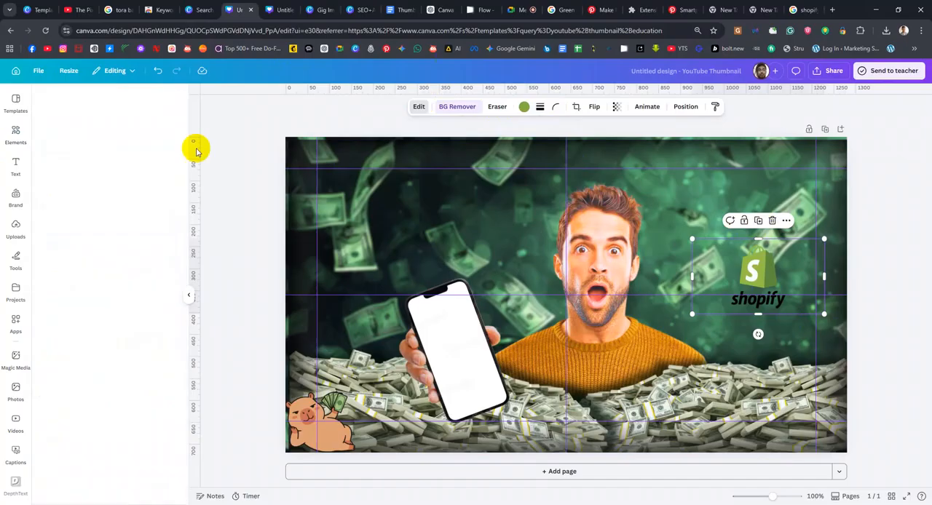
scroll(123, 346, down, 1)
scroll(121, 323, up, 1)
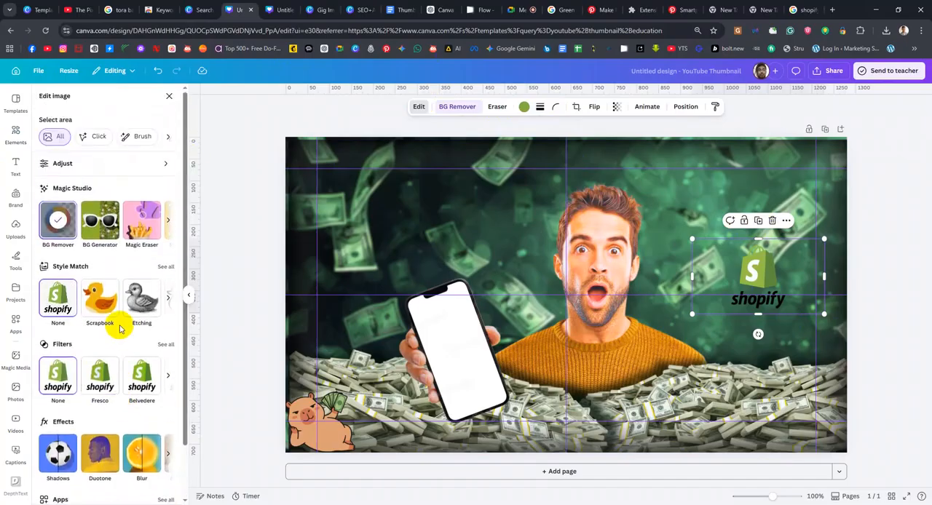
click(96, 143)
click(144, 137)
click(58, 140)
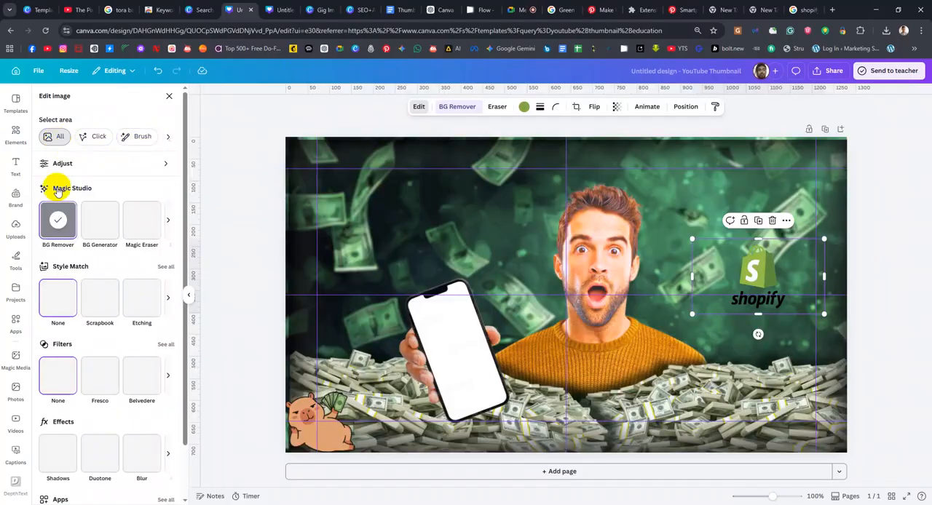
click(170, 222)
click(169, 223)
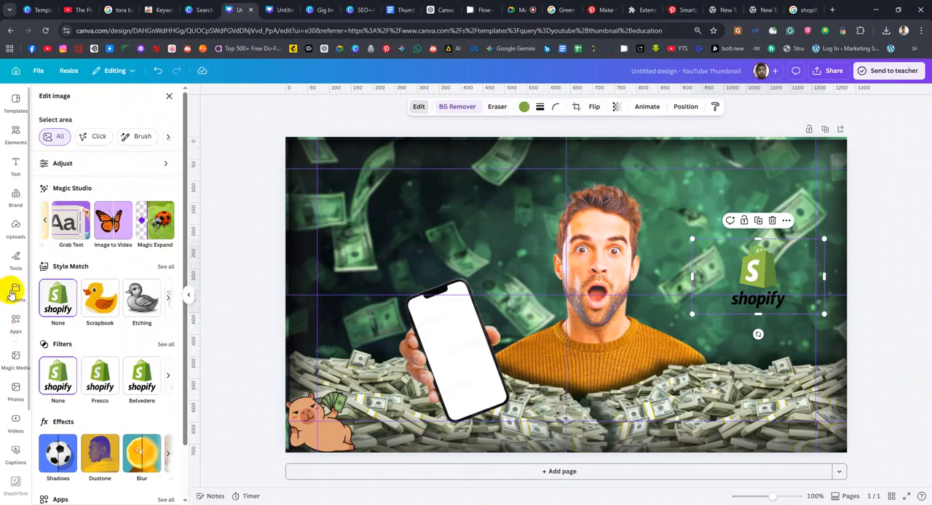
click(19, 258)
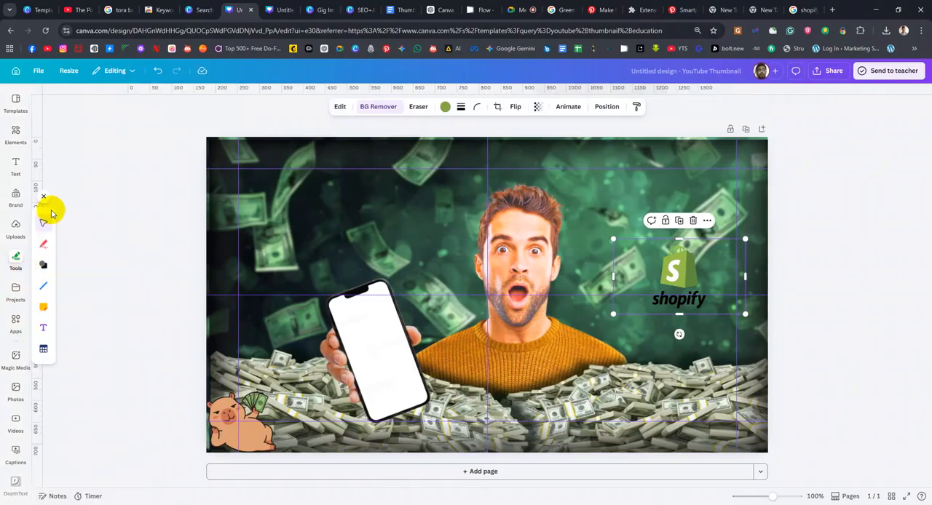
click(20, 164)
click(23, 138)
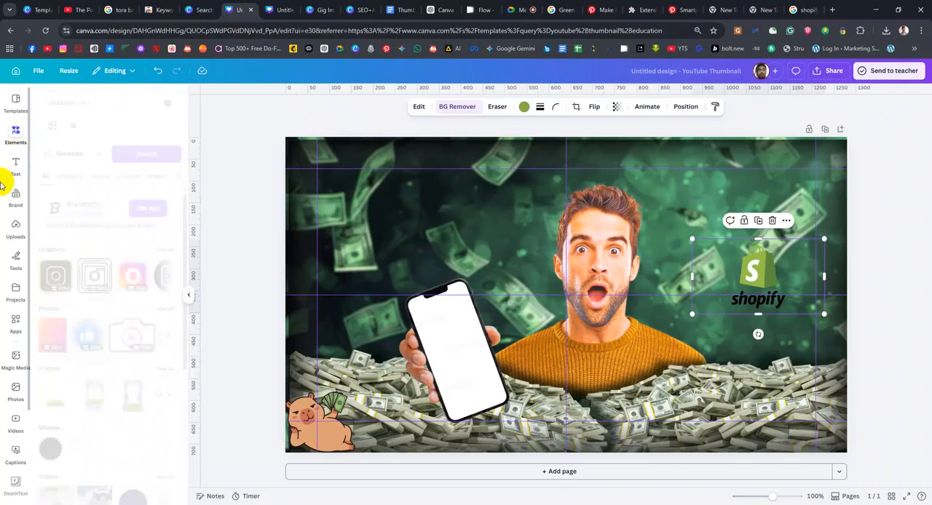
Fit the Shopify logo onto the upper part of the phone screen, rotated to the phone's tilt and scaled down
drag(749, 263, 401, 287)
click(449, 400)
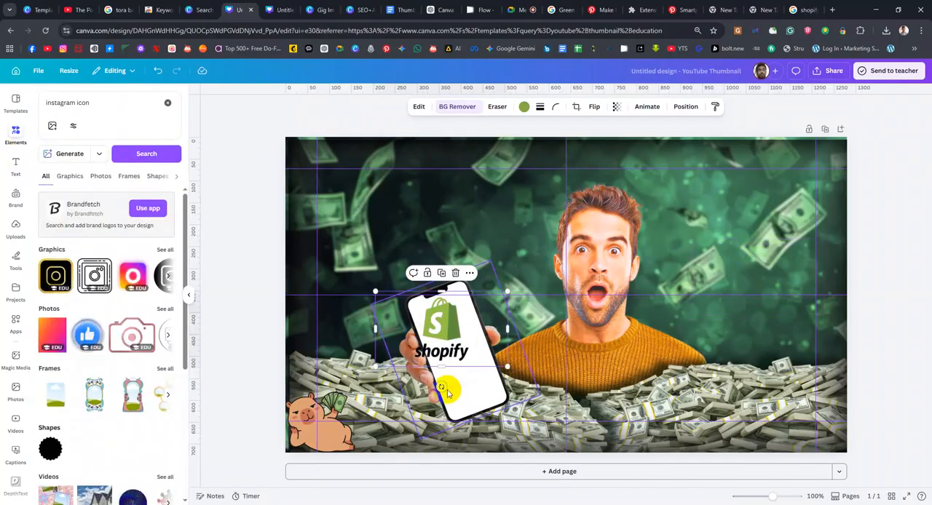
drag(441, 386, 484, 404)
drag(449, 325, 449, 308)
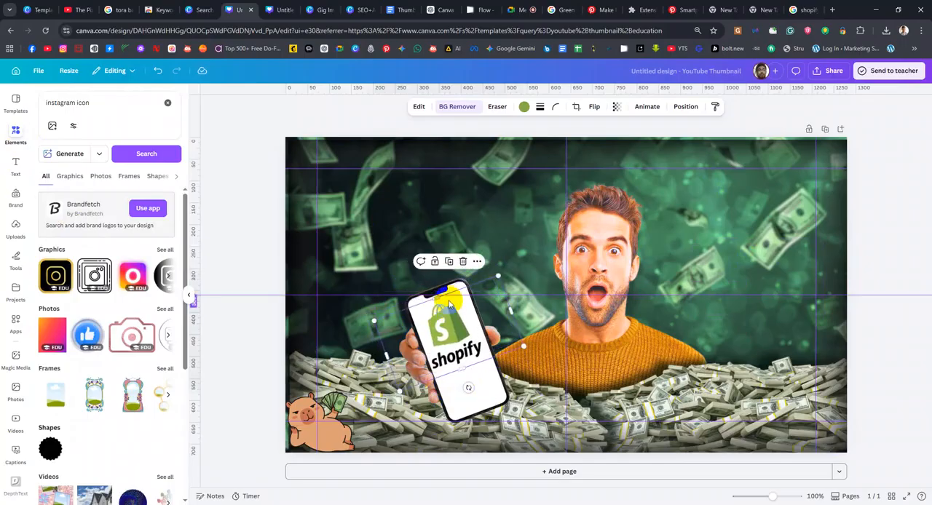
drag(375, 323, 447, 315)
drag(441, 351, 456, 356)
click(422, 234)
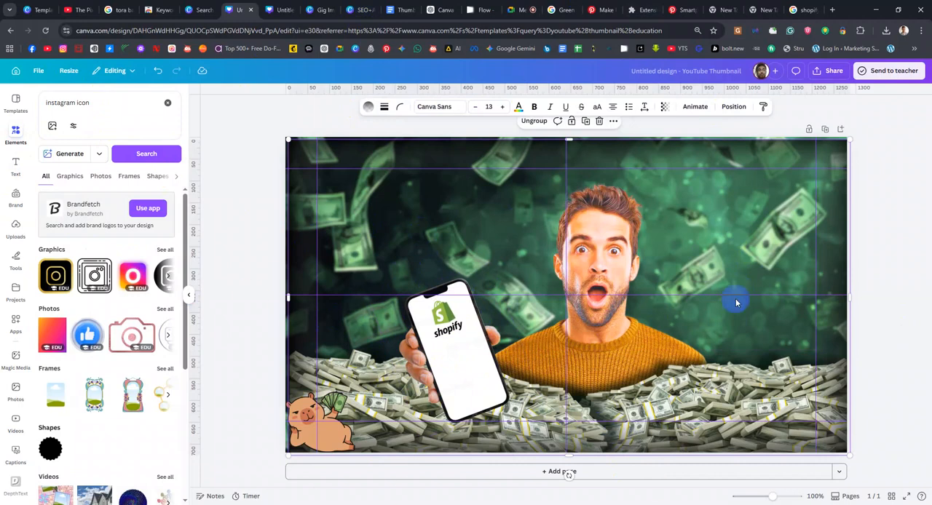
Search the elements for "Grreen rising Arrow" and look through the full set of graphics results
click(116, 110)
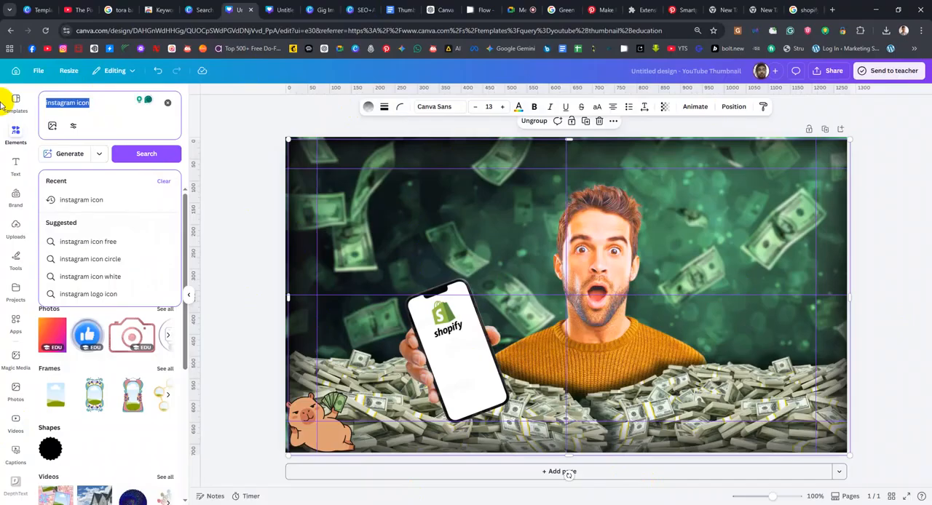
text(Grreen)
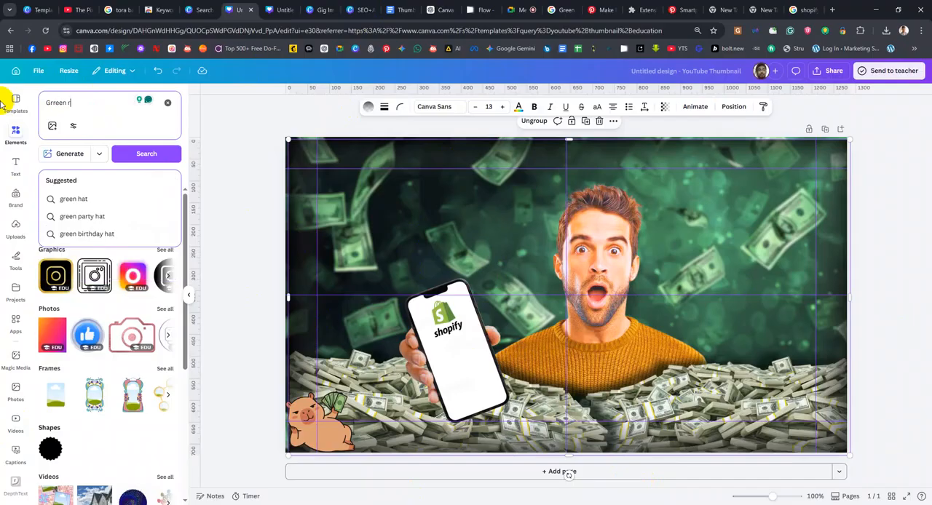
text( rising A)
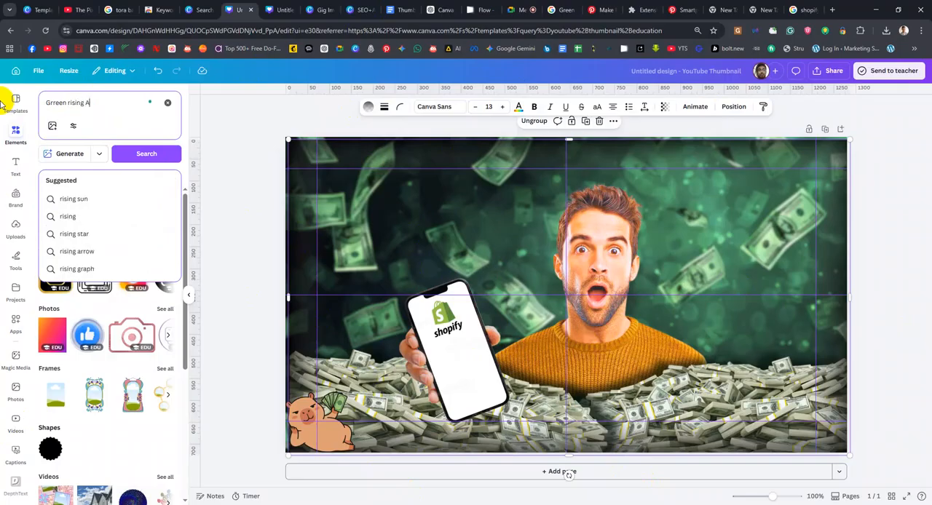
text(rrow)
key(Return)
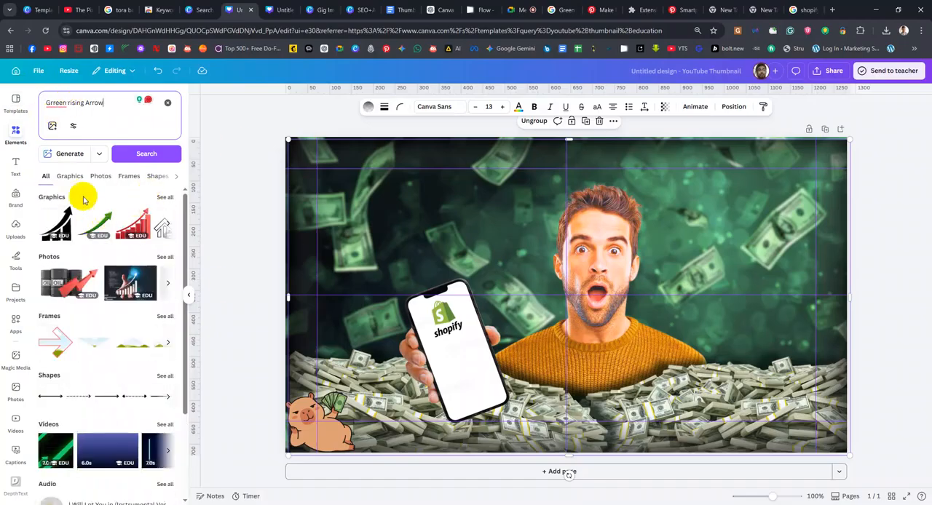
click(165, 197)
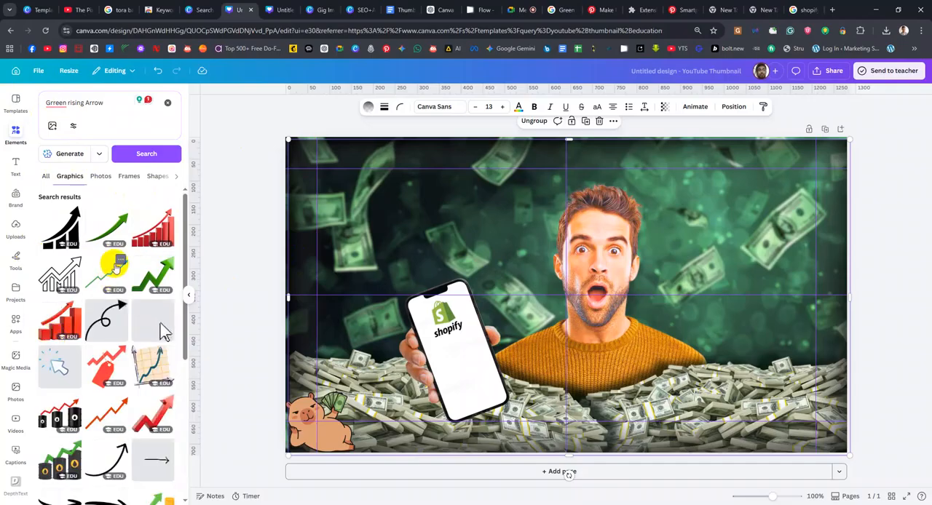
scroll(139, 354, down, 1)
scroll(137, 359, down, 5)
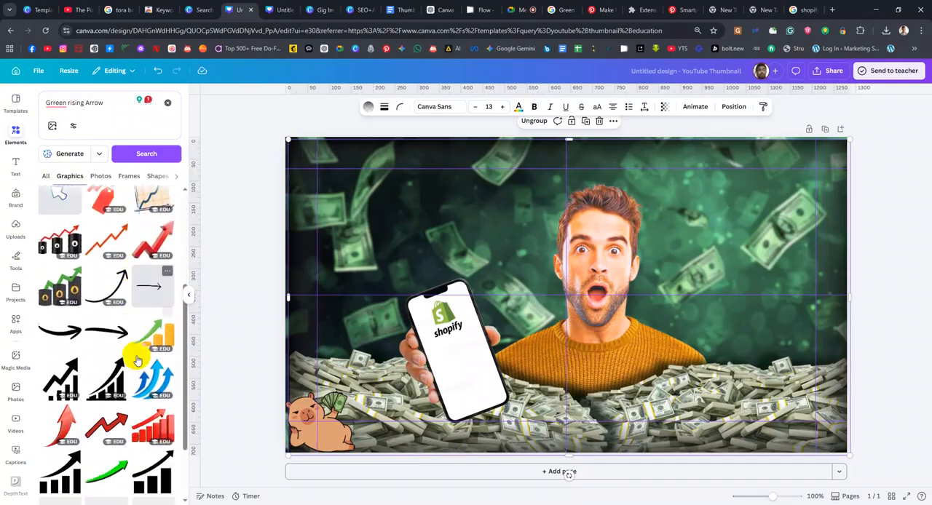
scroll(137, 360, up, 5)
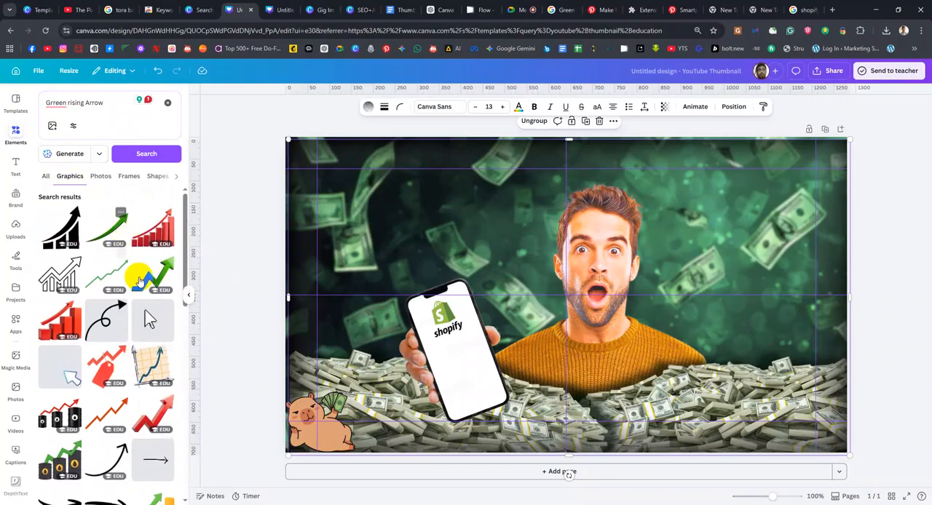
Add the red bar chart graphic with the rising arrow to the thumbnail and recolour it vivid green
drag(153, 228, 534, 175)
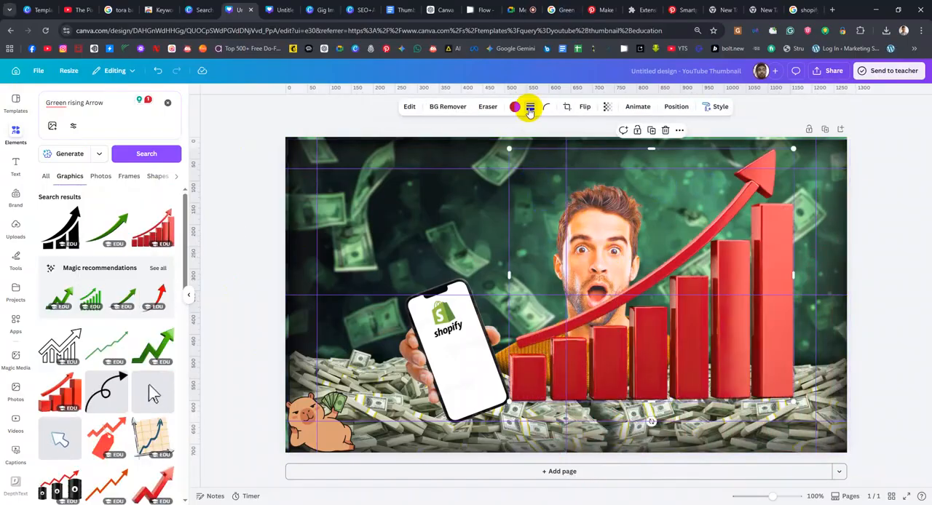
click(514, 108)
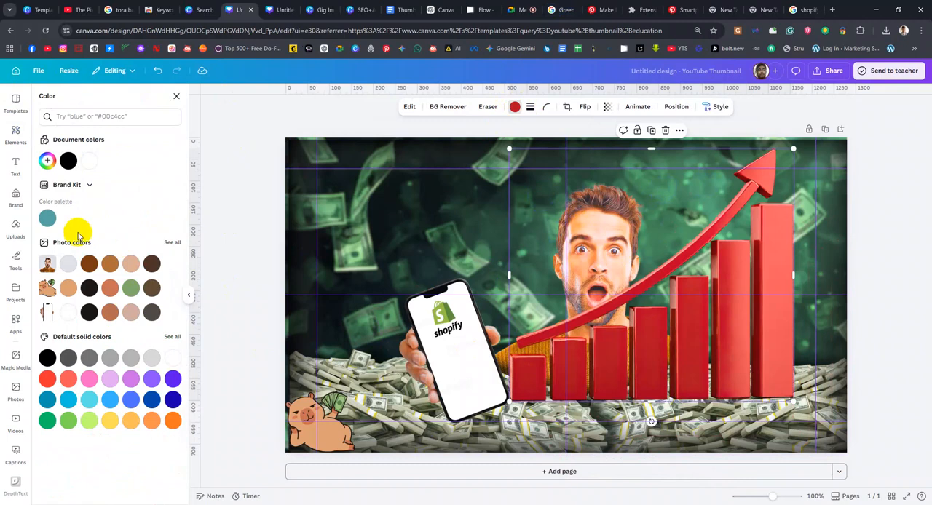
click(89, 420)
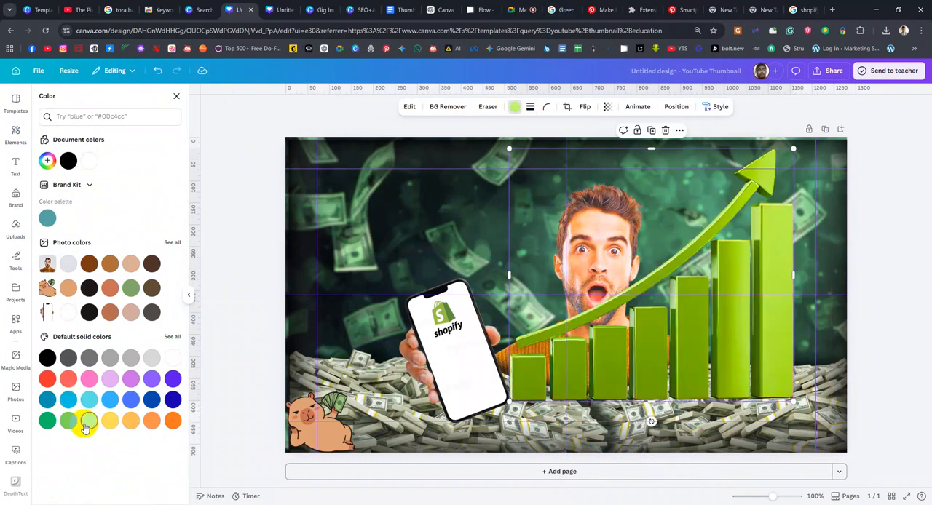
click(48, 160)
drag(119, 186, 169, 195)
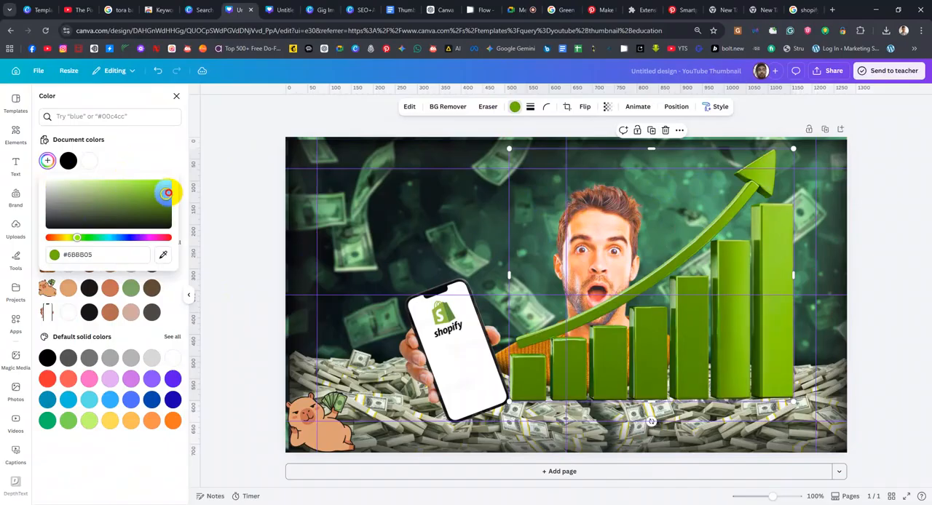
Shrink the green bar chart and layer it directly behind the man, rising beside his shoulder on the right
drag(788, 149, 776, 186)
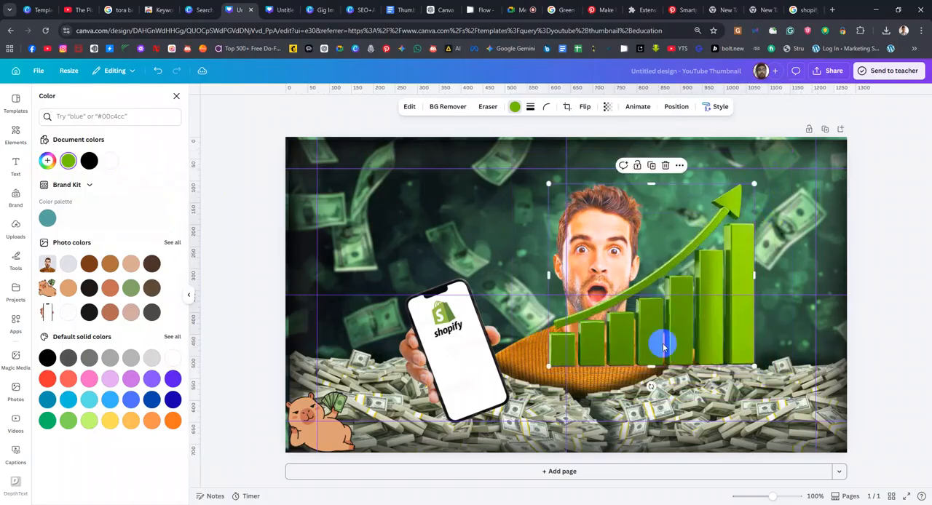
drag(687, 347, 707, 372)
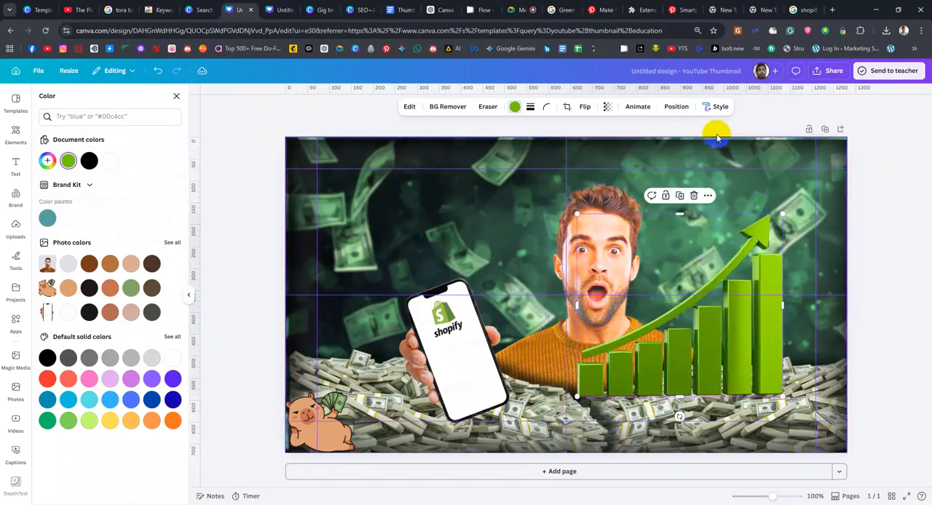
click(676, 108)
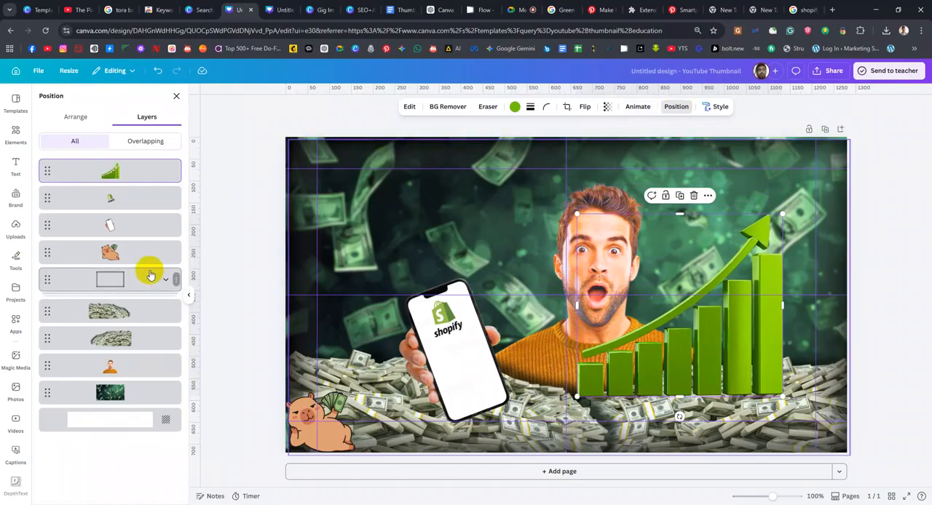
drag(150, 169, 136, 368)
drag(753, 255, 759, 231)
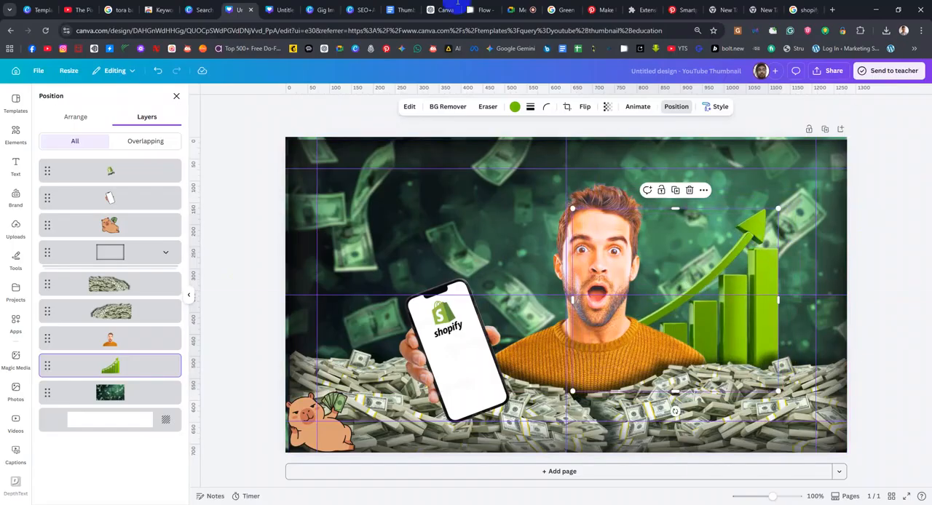
drag(735, 256, 735, 265)
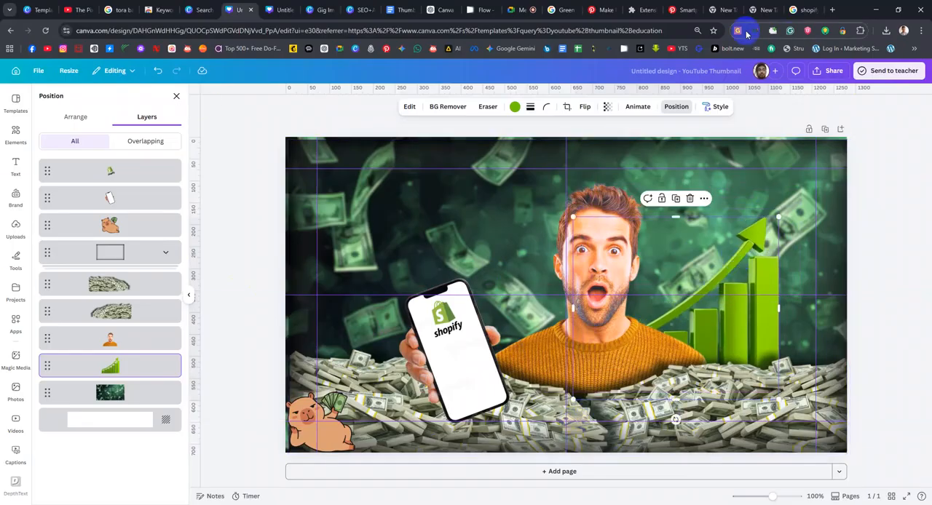
click(795, 9)
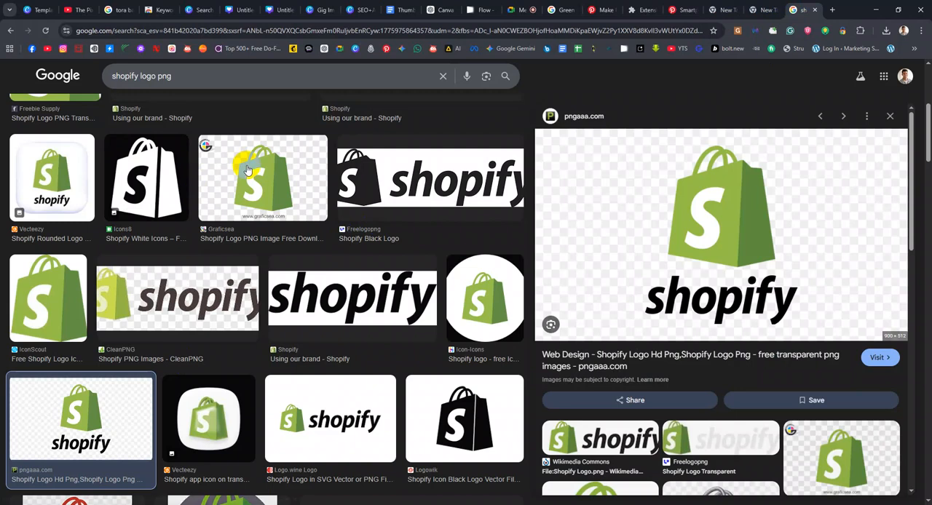
scroll(83, 194, up, 5)
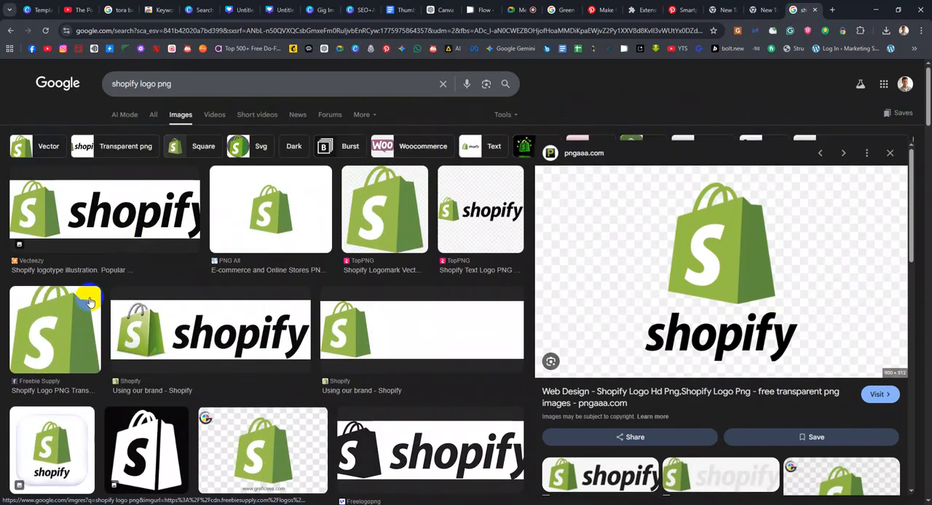
scroll(469, 251, down, 1)
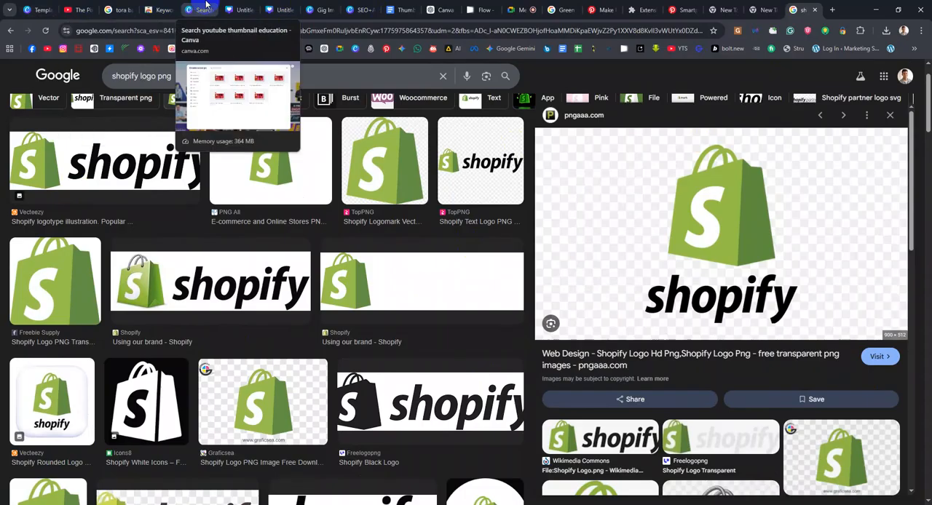
click(235, 10)
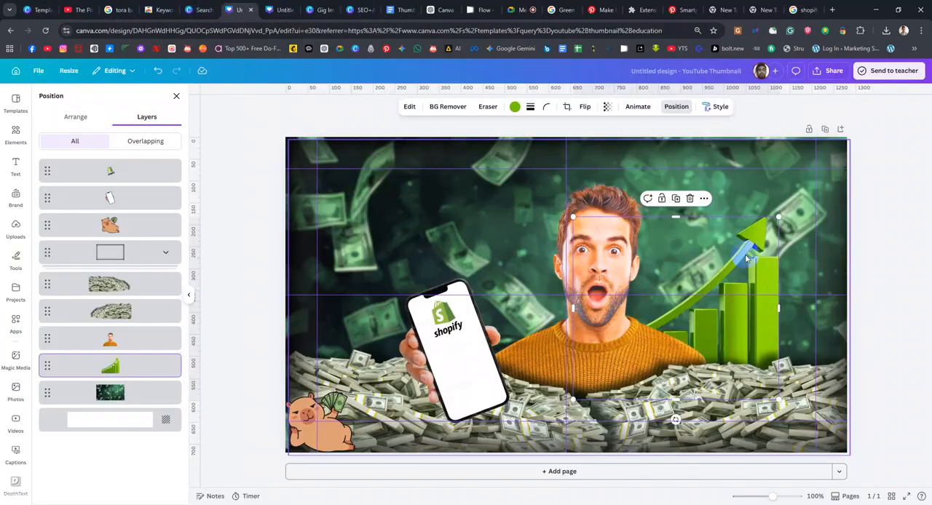
Shrink the green bar chart slightly and shift it up and further right of the man
click(761, 339)
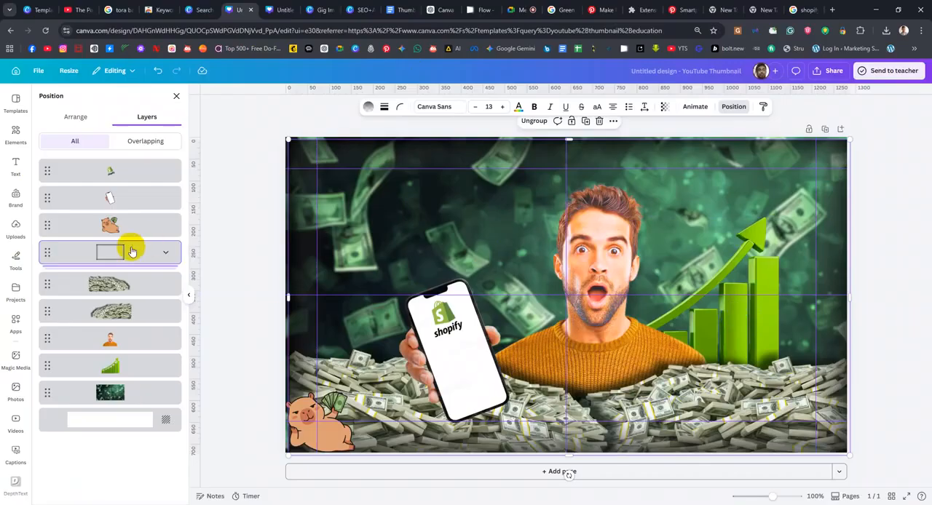
click(109, 365)
mouse_move(780, 221)
mouse_down()
mouse_move(842, 176)
mouse_move(759, 216)
mouse_move(767, 227)
mouse_up()
drag(731, 277, 766, 247)
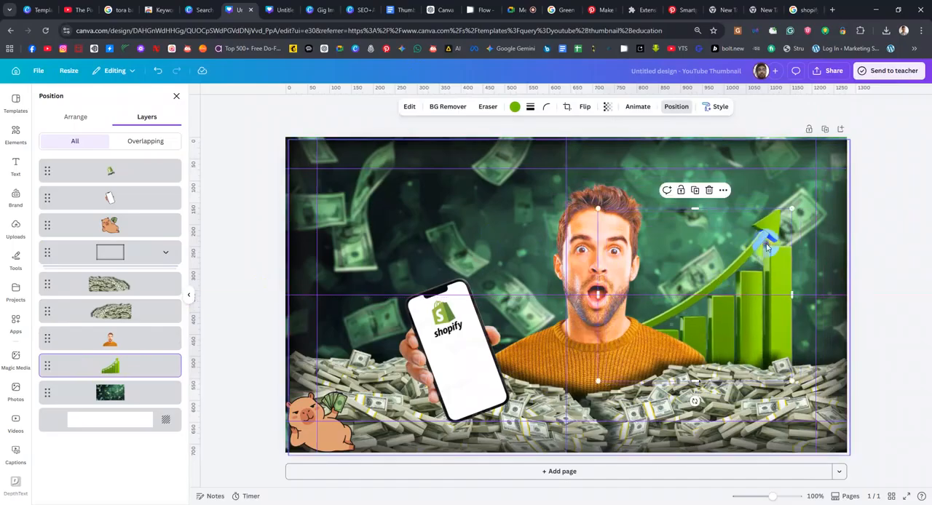
Move the man left towards the phone, clear of the green chart's lower bars
click(595, 208)
click(128, 333)
drag(627, 249, 585, 251)
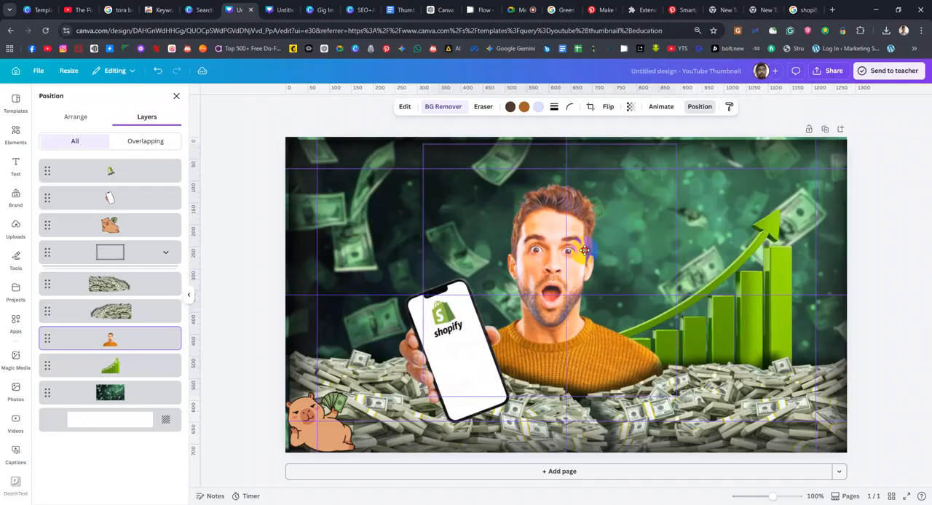
Shift the green bar chart slightly down and closer to the man so its base sits behind the cash pile
click(767, 256)
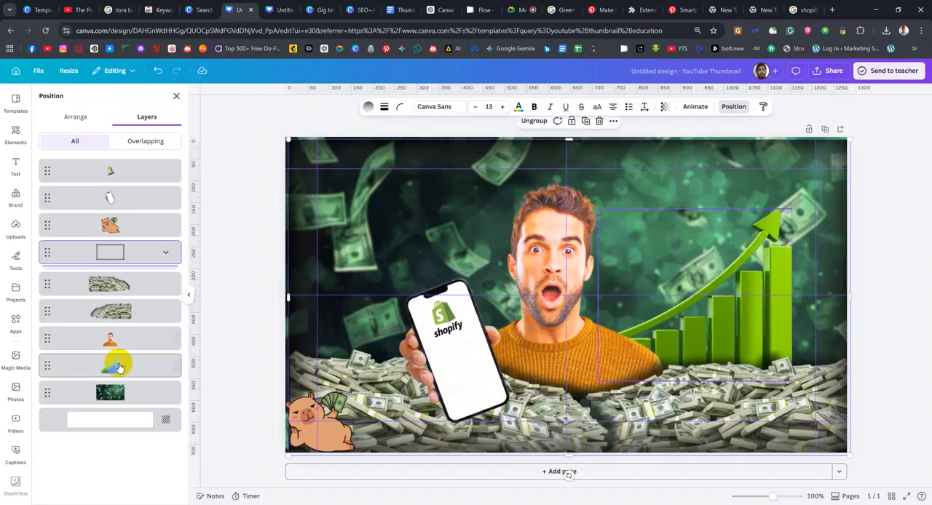
click(699, 335)
mouse_move(716, 342)
mouse_down()
mouse_move(734, 337)
mouse_move(728, 352)
mouse_up()
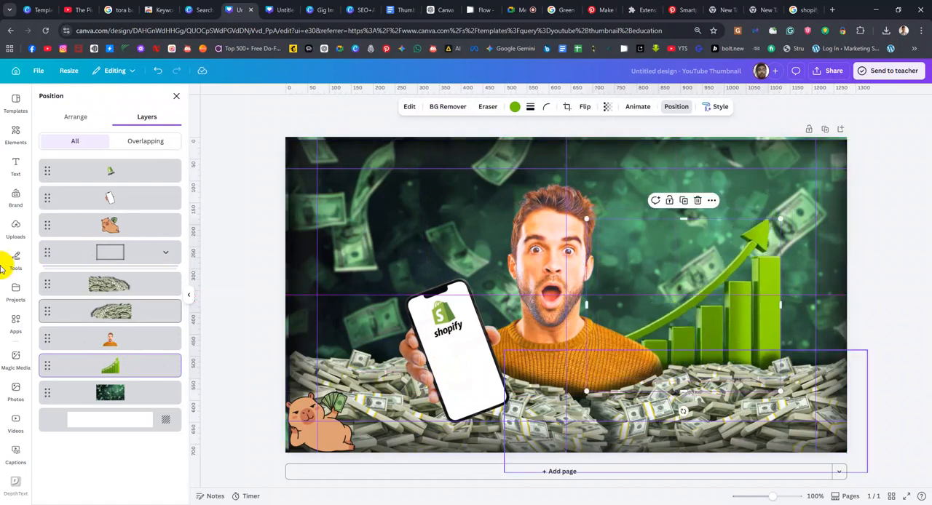
Copy the plain Shopify bag logo by PNG All from the Google image results and paste it into the Canva thumbnail
click(806, 11)
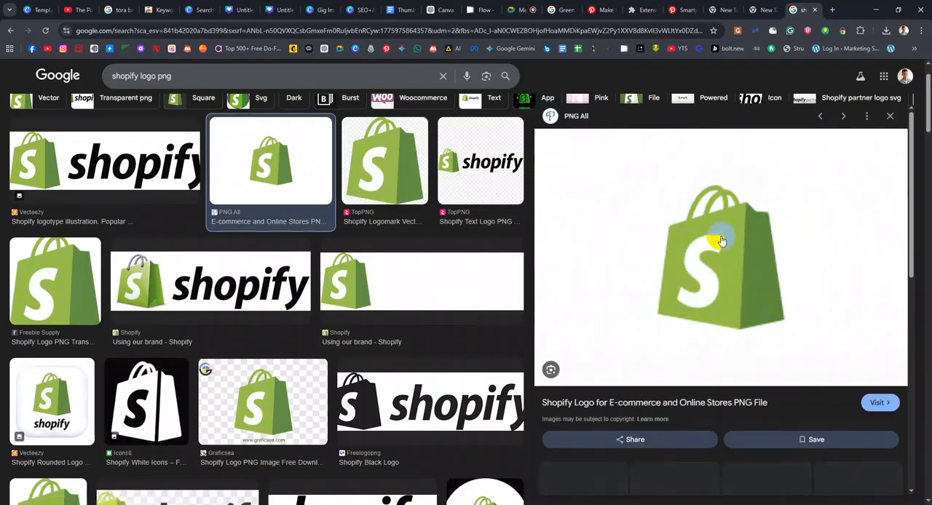
scroll(732, 293, down, 3)
scroll(732, 295, up, 2)
right_click(729, 173)
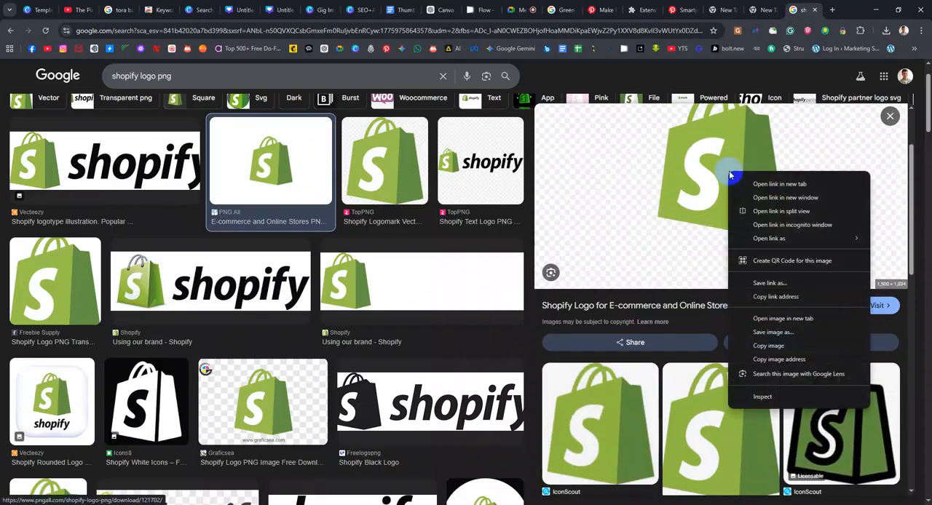
click(773, 347)
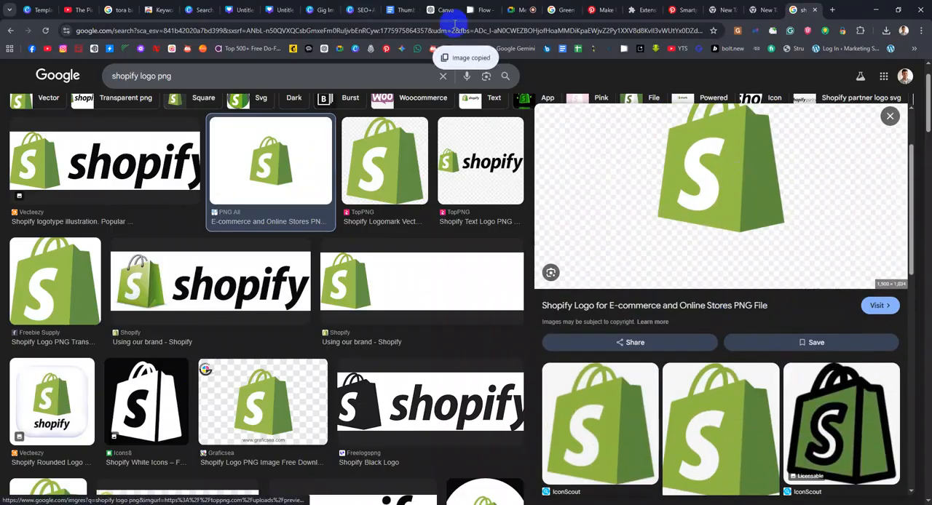
click(235, 9)
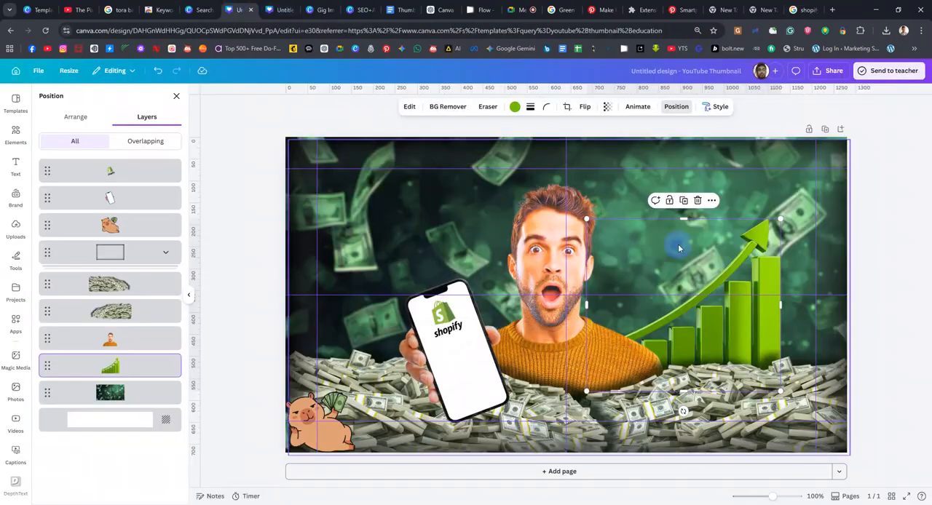
key(ctrl+v)
Move the pasted Shopify bag over the chart's arrow and layer it between the man and the green chart
drag(639, 260, 794, 239)
drag(141, 171, 145, 365)
drag(732, 263, 763, 206)
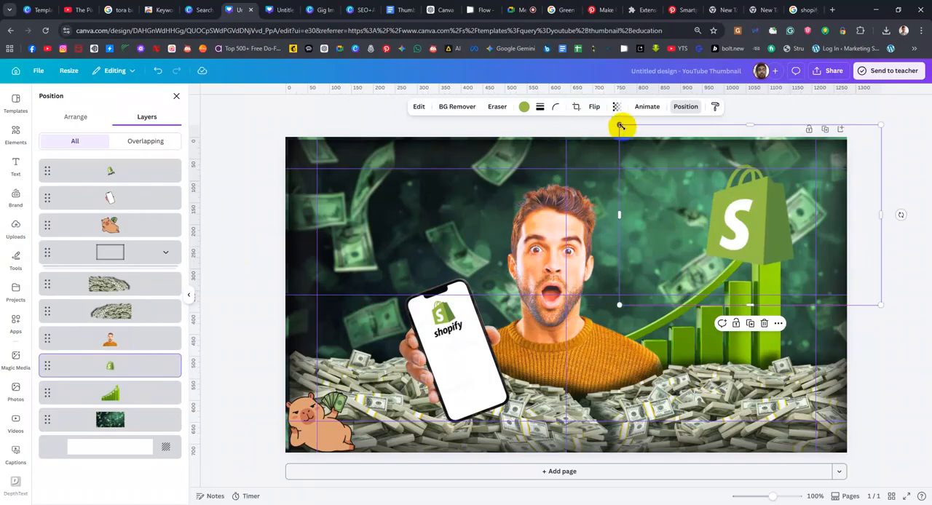
Scale down the Shopify bag logo and place it just above the tip of the rising arrow
drag(621, 126, 719, 229)
drag(802, 255, 764, 191)
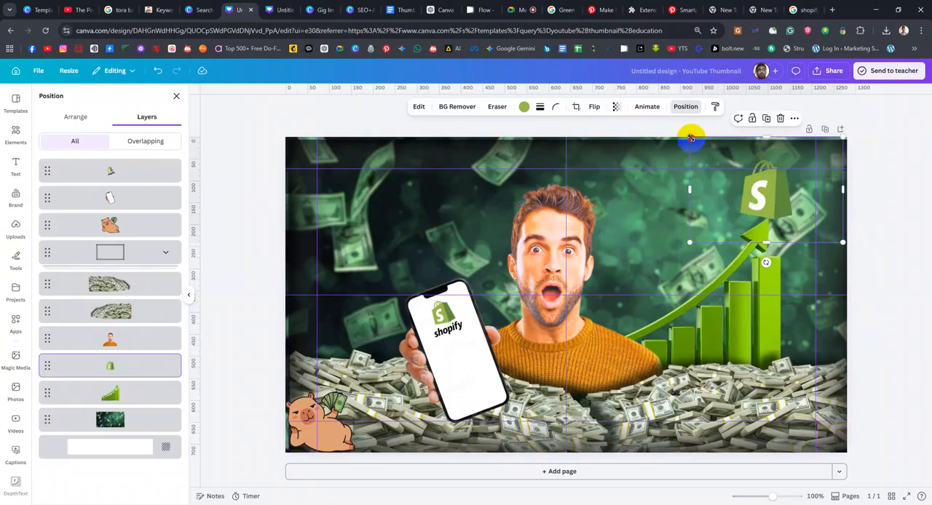
drag(690, 137, 703, 150)
click(651, 149)
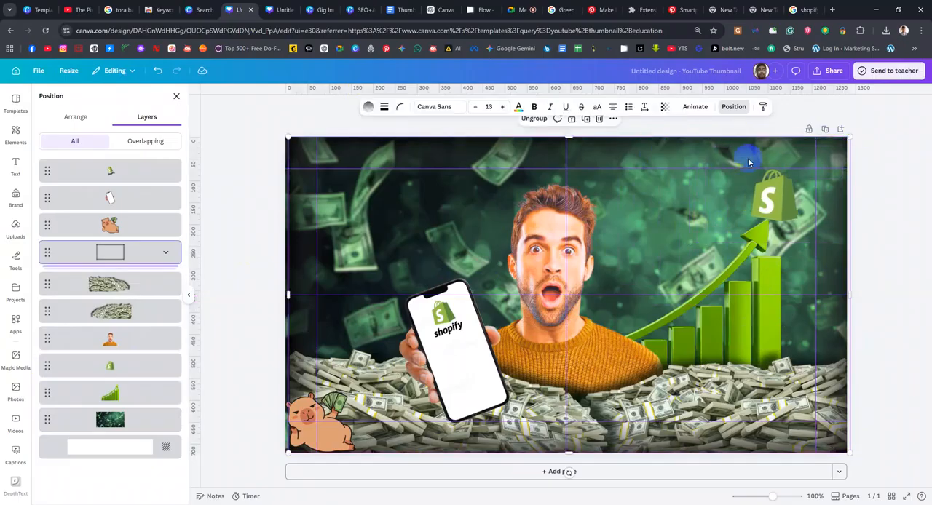
click(808, 130)
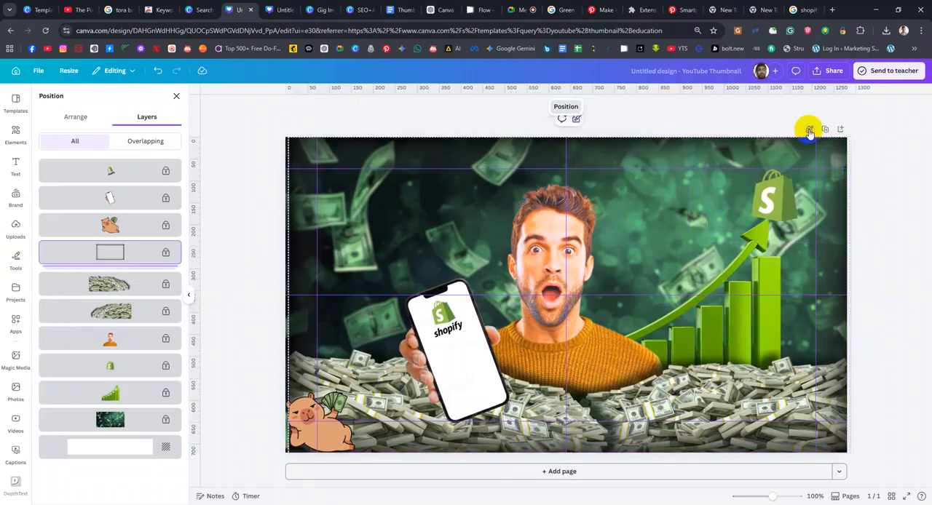
click(768, 210)
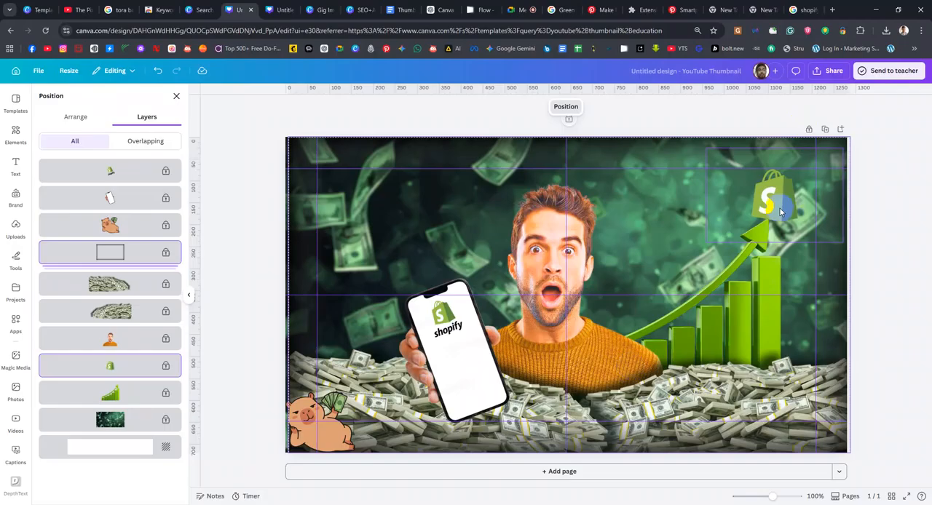
click(806, 130)
Shrink the Shopify bag logo further and centre it directly above the arrow tip
mouse_move(782, 197)
mouse_down()
mouse_move(790, 187)
mouse_move(783, 191)
mouse_up()
click(706, 143)
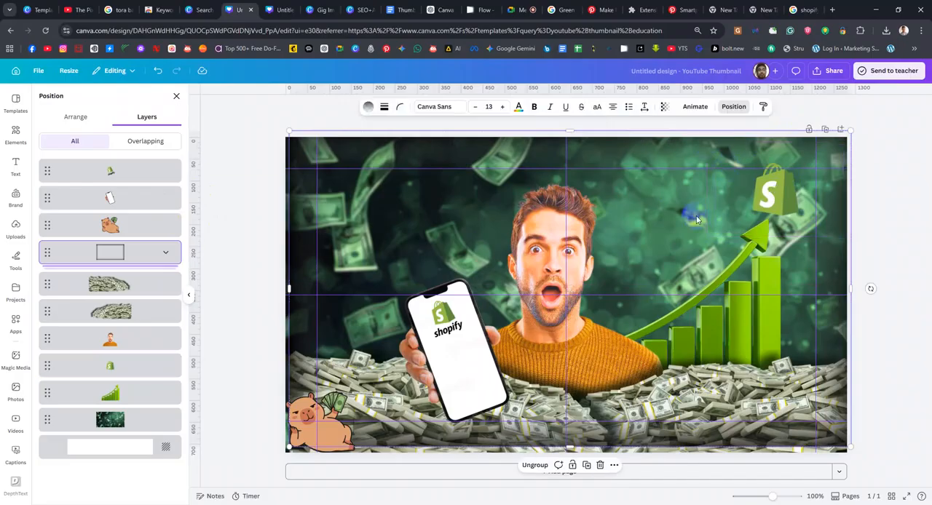
click(116, 361)
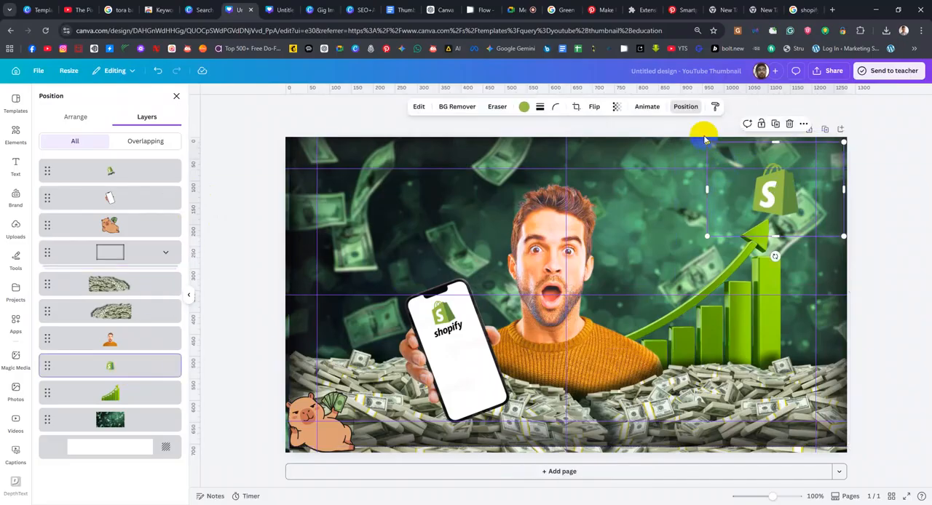
drag(706, 142, 724, 162)
drag(734, 175, 734, 175)
drag(797, 211, 777, 202)
click(742, 332)
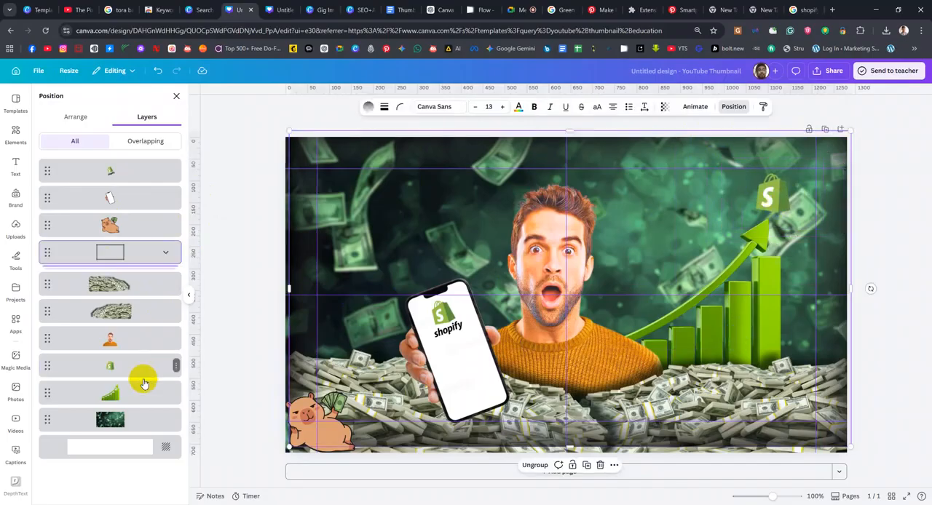
Lower the green bar chart slightly and enlarge the Shopify bag logo above its arrow tip
click(139, 392)
drag(706, 333, 707, 343)
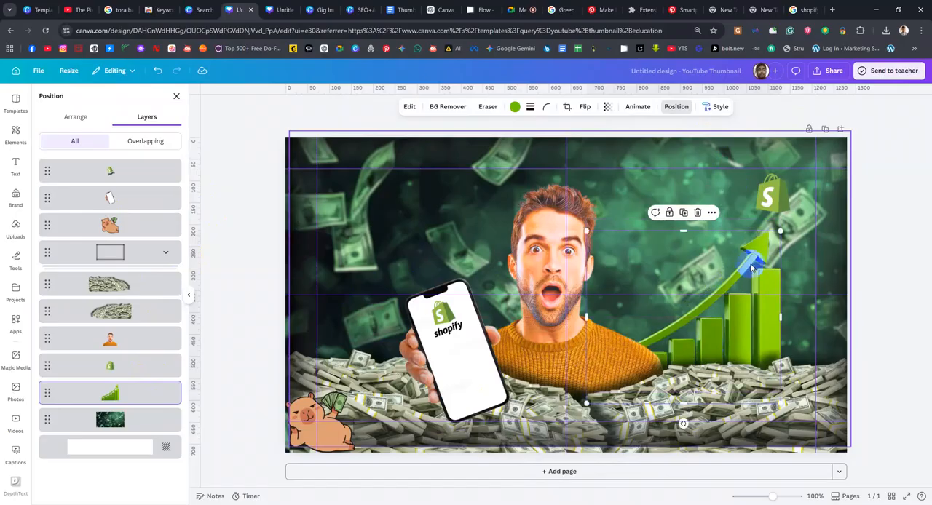
click(125, 366)
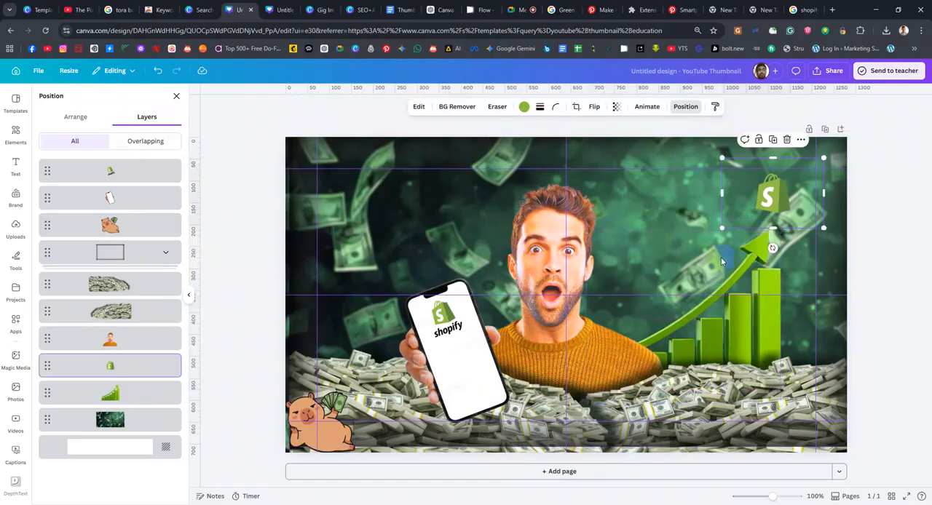
drag(755, 205, 767, 209)
drag(733, 234, 697, 253)
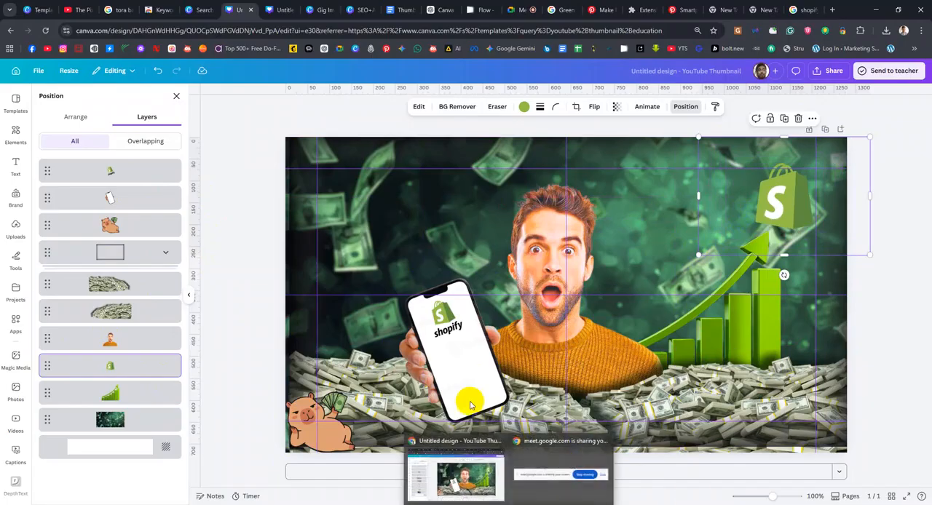
Look through the Shopify bag logo's image editing, effects, transparency, animation and flip options
click(417, 107)
scroll(120, 376, down, 1)
scroll(121, 375, down, 1)
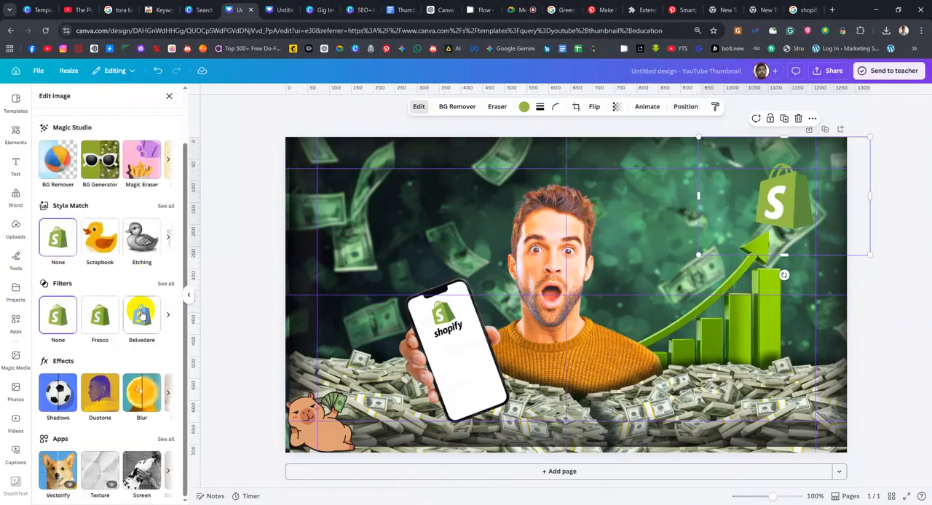
scroll(146, 364, up, 1)
click(167, 443)
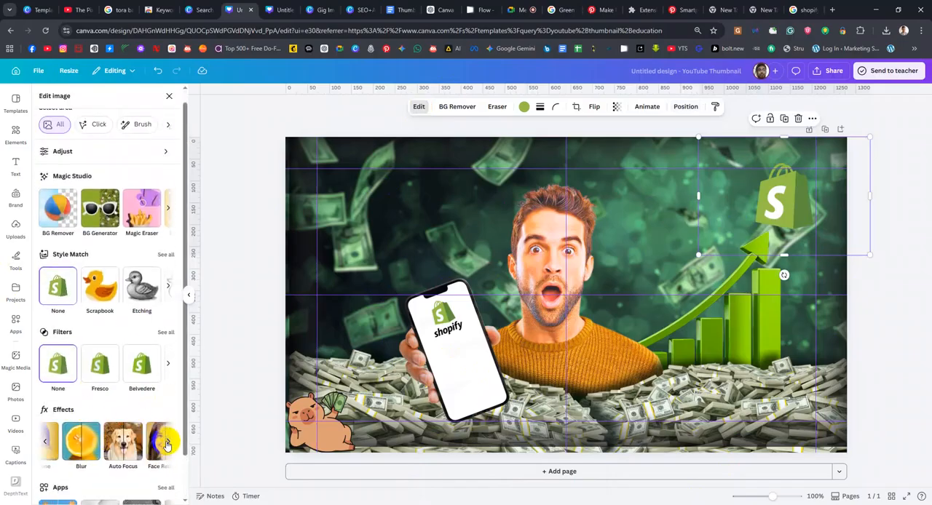
scroll(102, 457, down, 1)
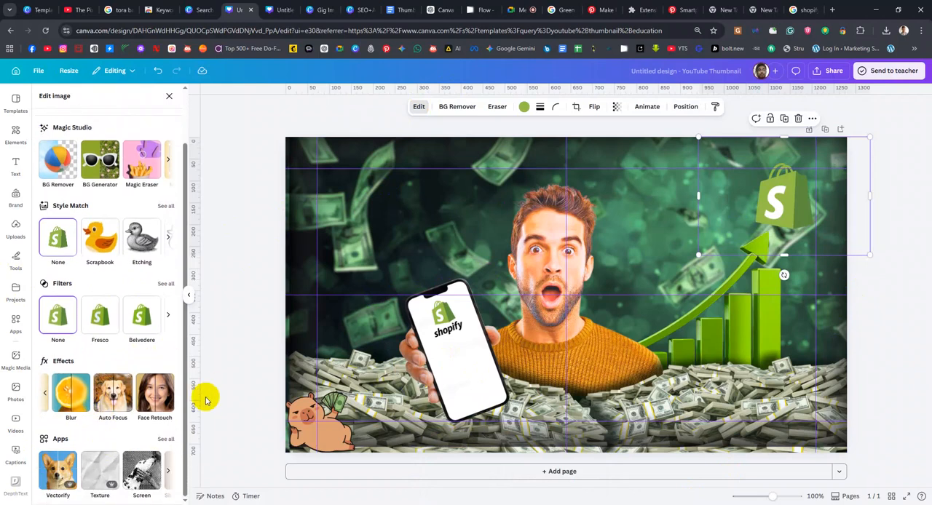
click(616, 107)
click(615, 107)
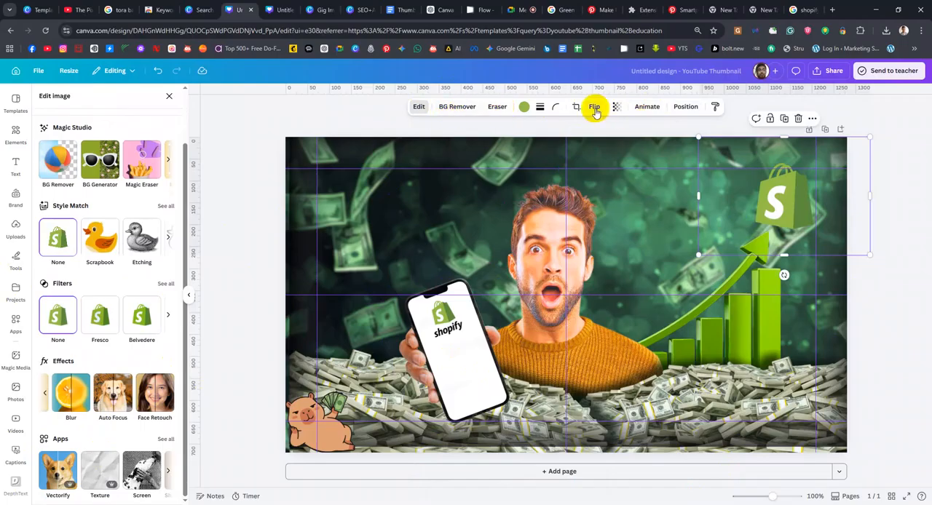
click(653, 109)
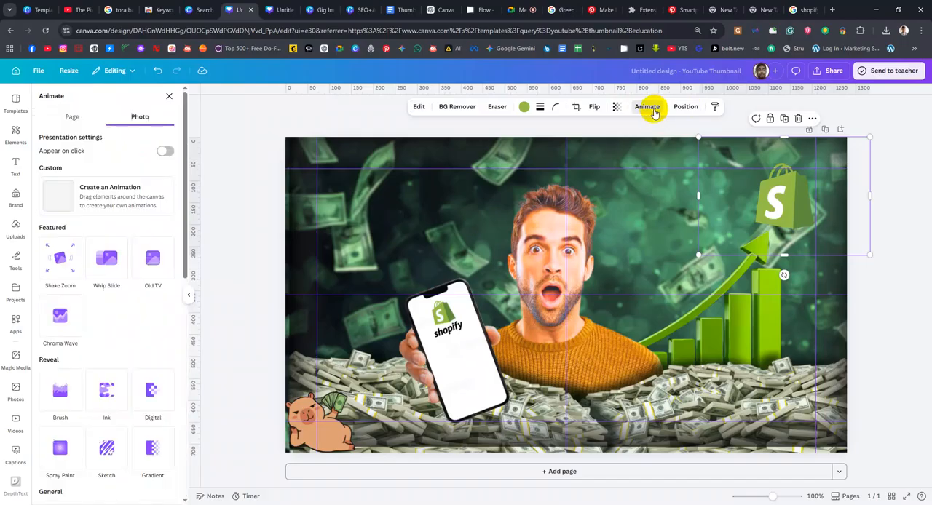
click(615, 107)
click(595, 108)
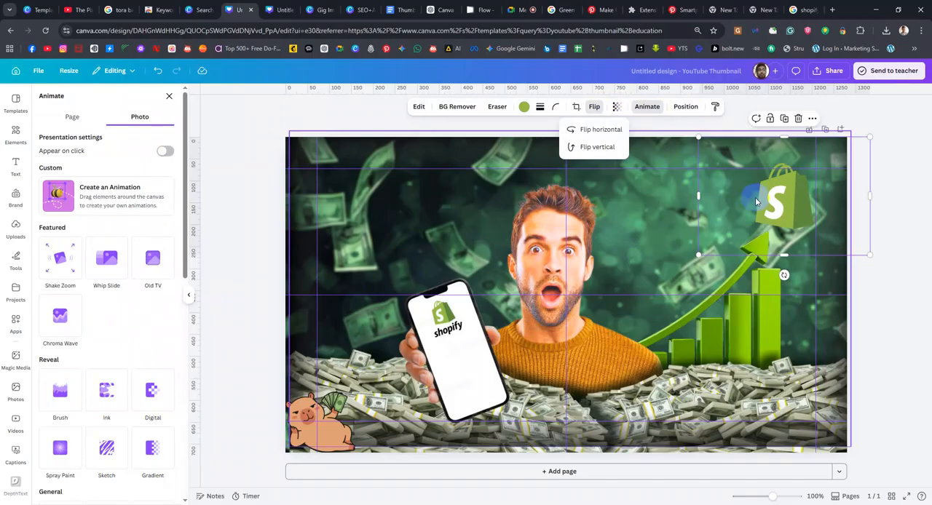
Reselect the Shopify bag logo from the layer stack and look through the actions available for it
click(782, 220)
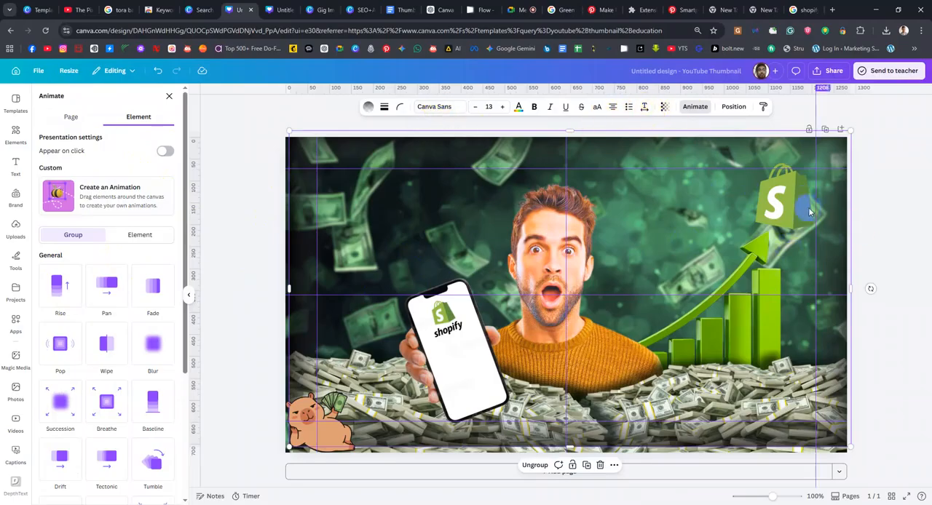
click(733, 107)
click(78, 118)
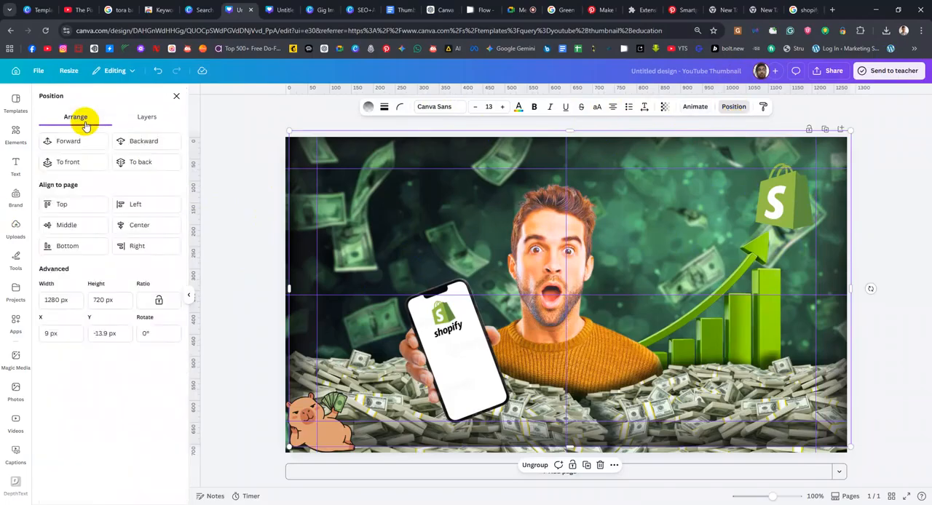
click(147, 116)
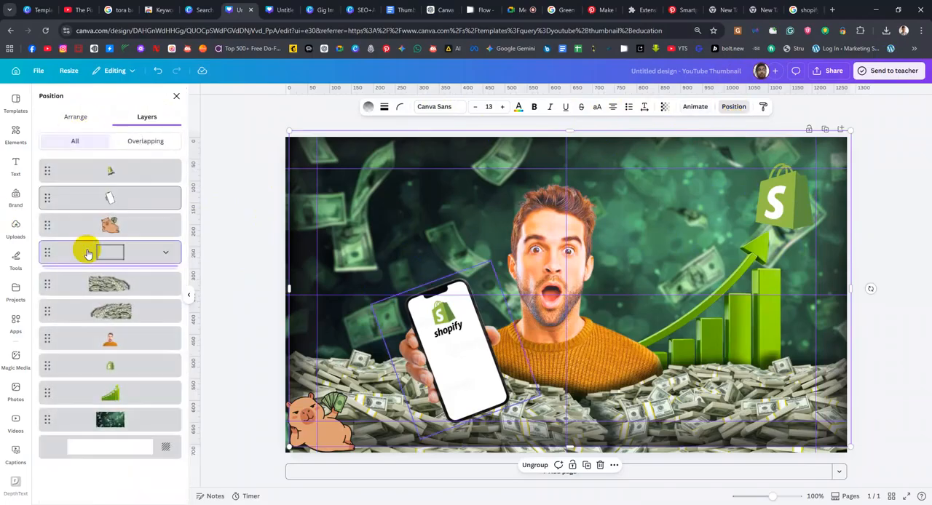
click(139, 368)
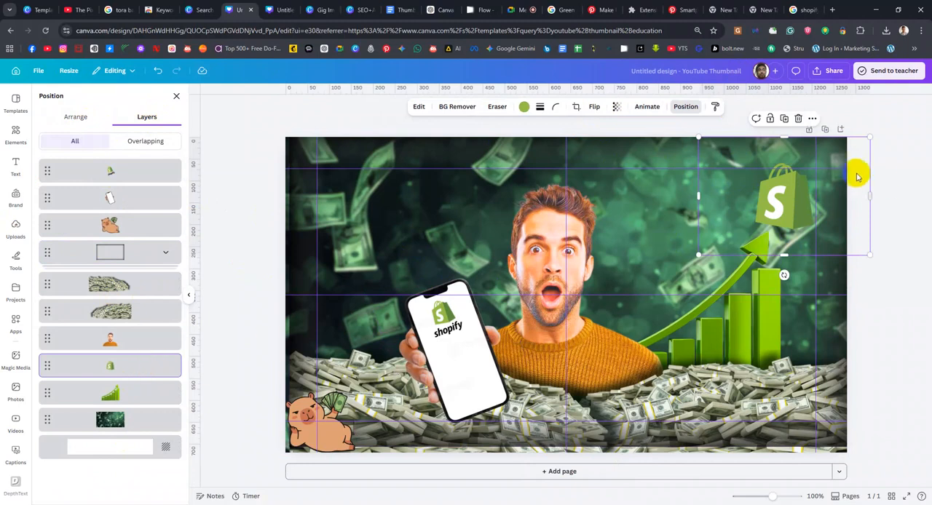
right_click(803, 202)
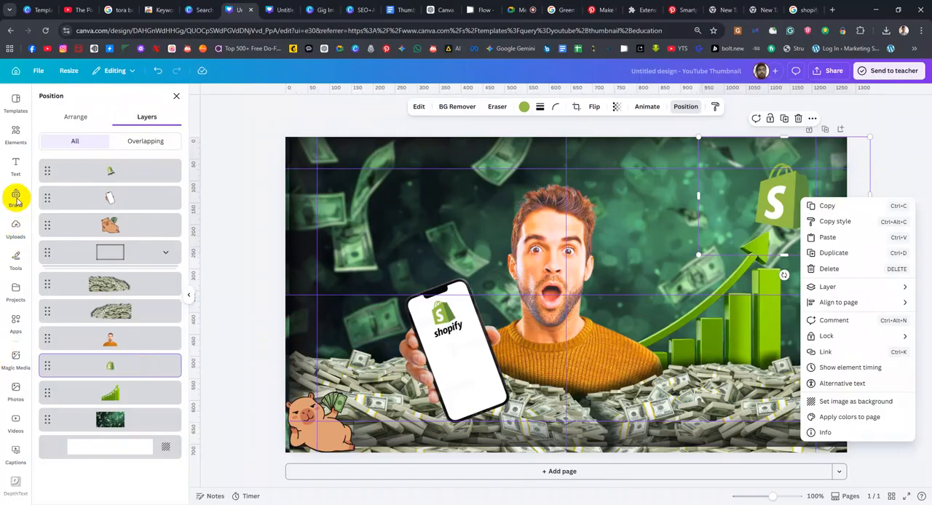
Look through the Shopify bag logo's colour options, the available brand kits and the full set of default solid colours
click(524, 108)
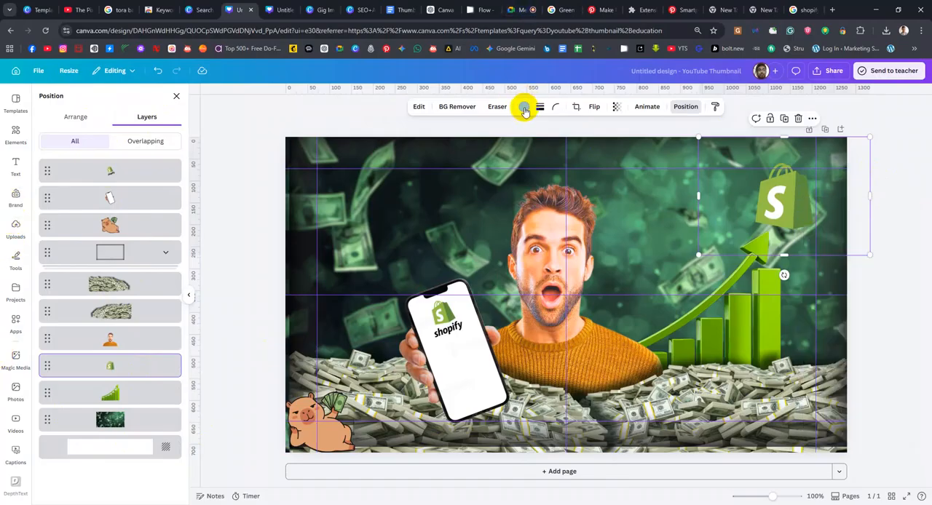
click(524, 108)
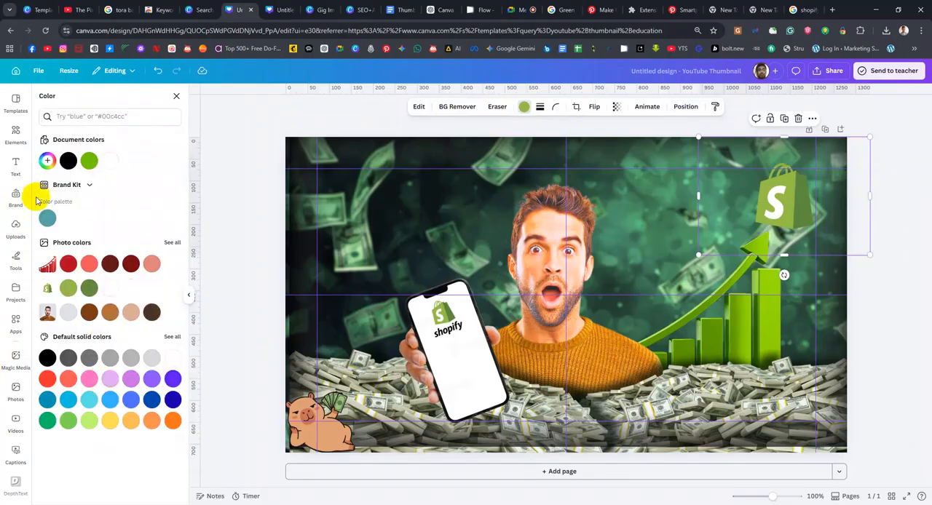
click(93, 188)
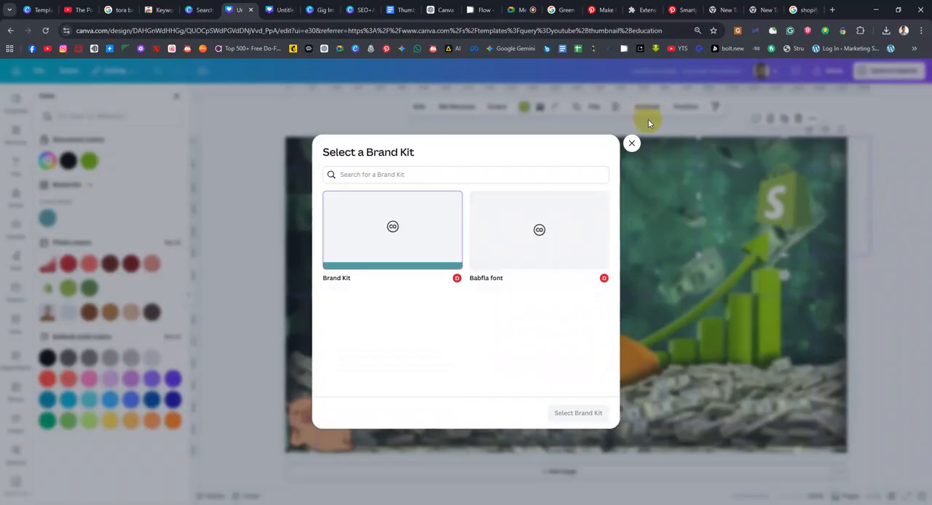
click(632, 145)
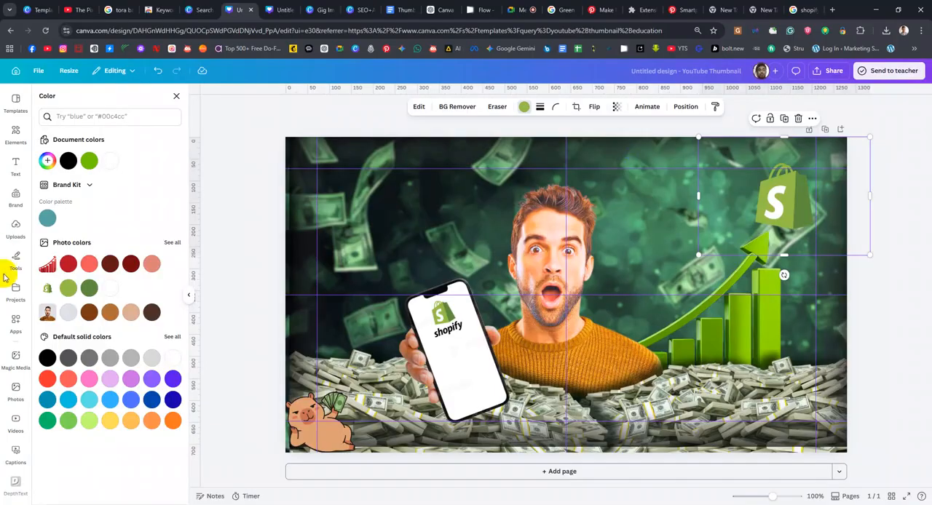
click(172, 337)
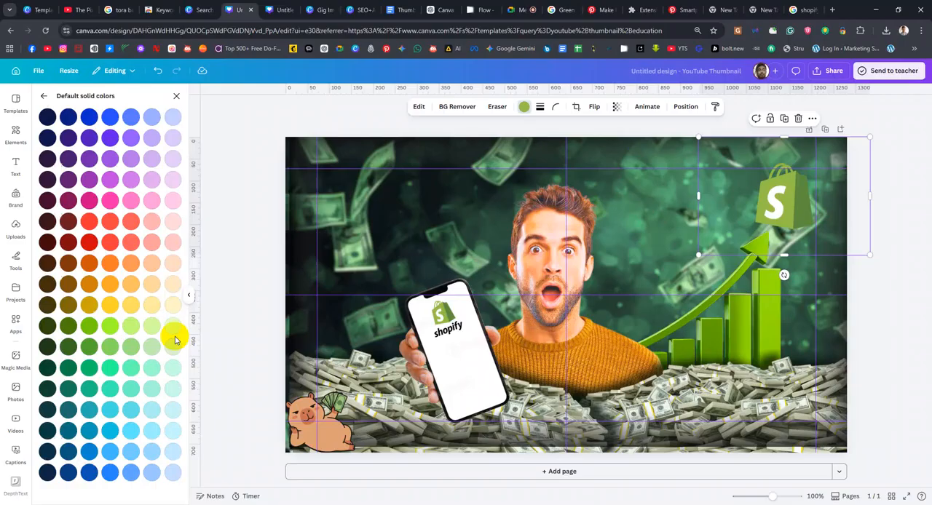
click(45, 98)
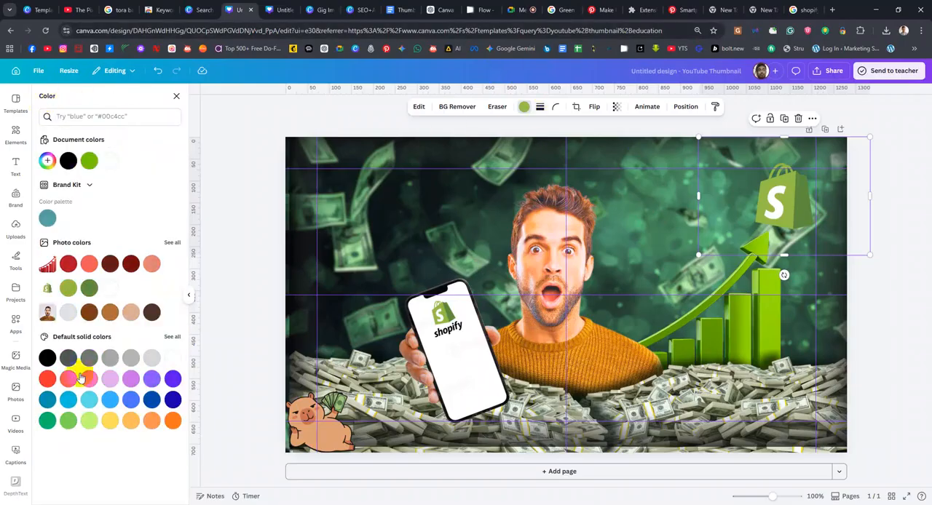
Try a solid border of weight 4 on the Shopify bag logo and reset it to no border
click(545, 110)
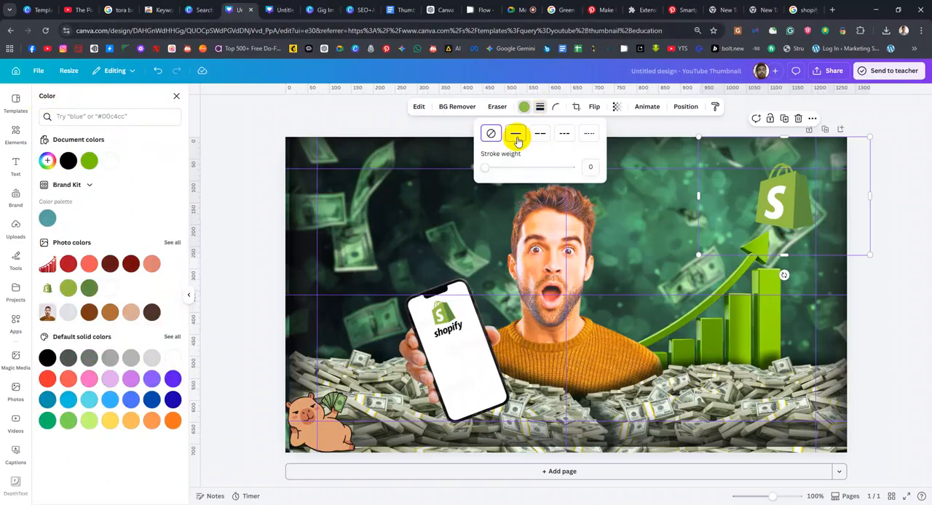
click(560, 110)
click(559, 109)
click(539, 110)
click(514, 134)
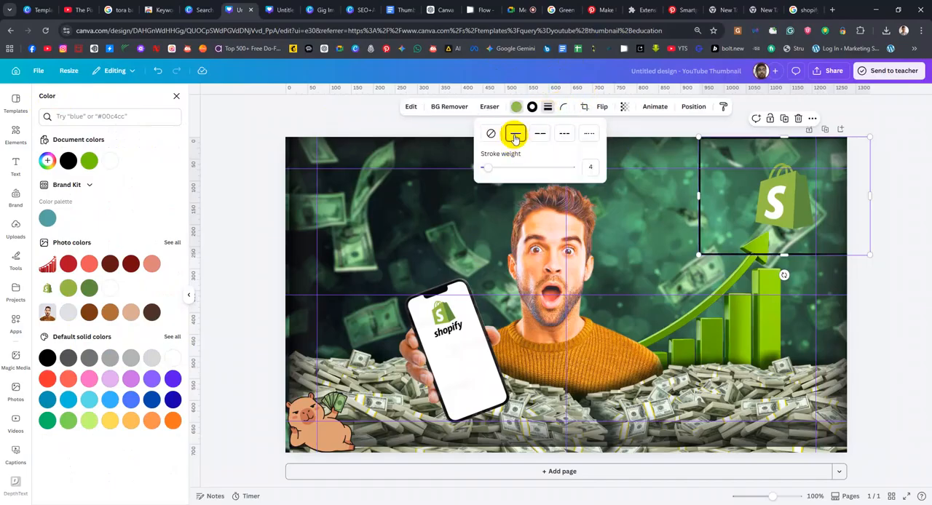
click(491, 135)
mouse_move(484, 167)
mouse_down()
mouse_move(520, 167)
mouse_move(454, 180)
mouse_up()
click(800, 176)
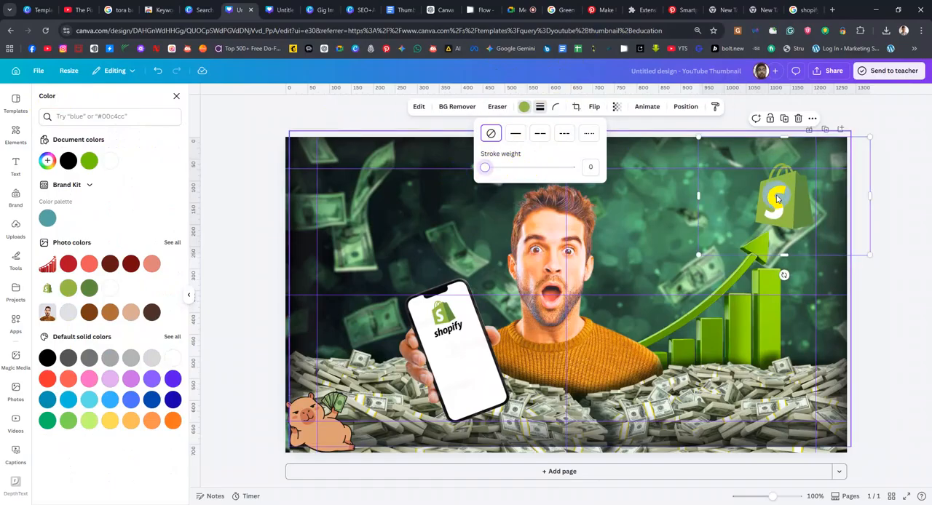
click(776, 199)
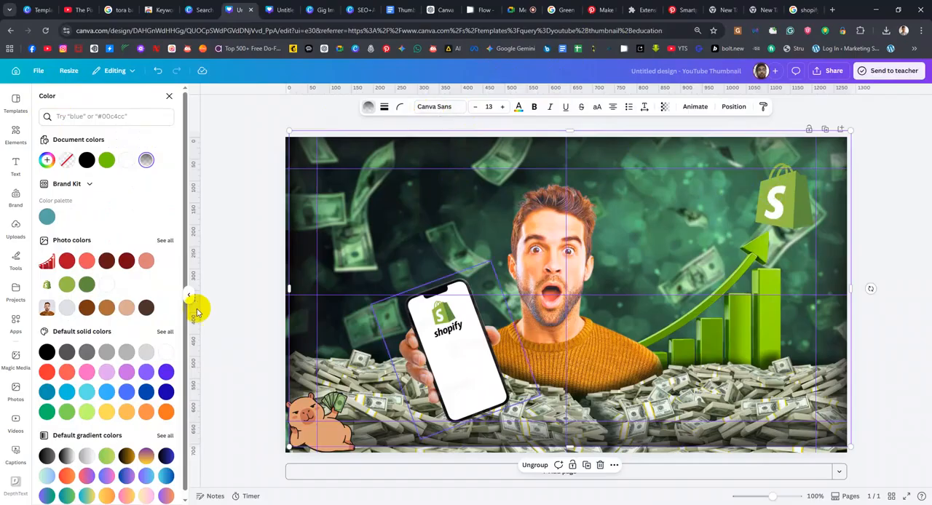
Reselect the Shopify bag logo from the layer stack and remove its background
click(726, 110)
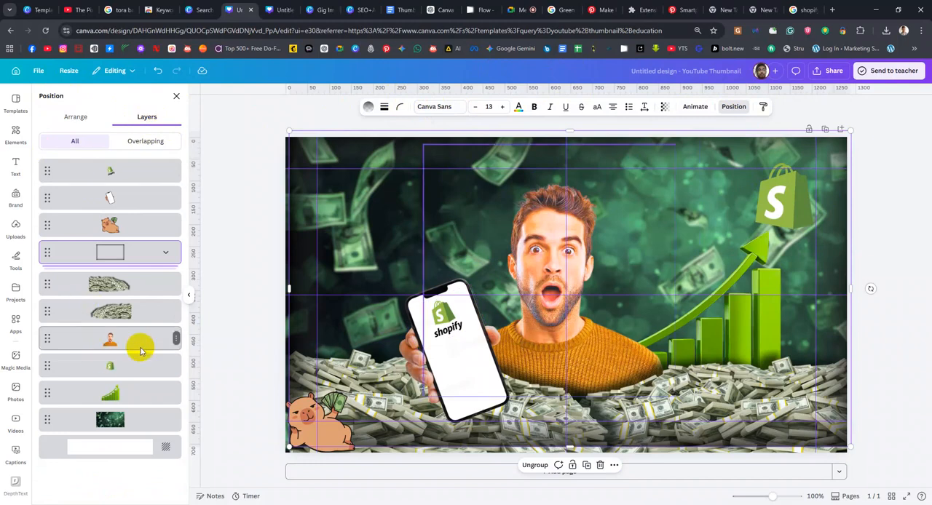
click(133, 367)
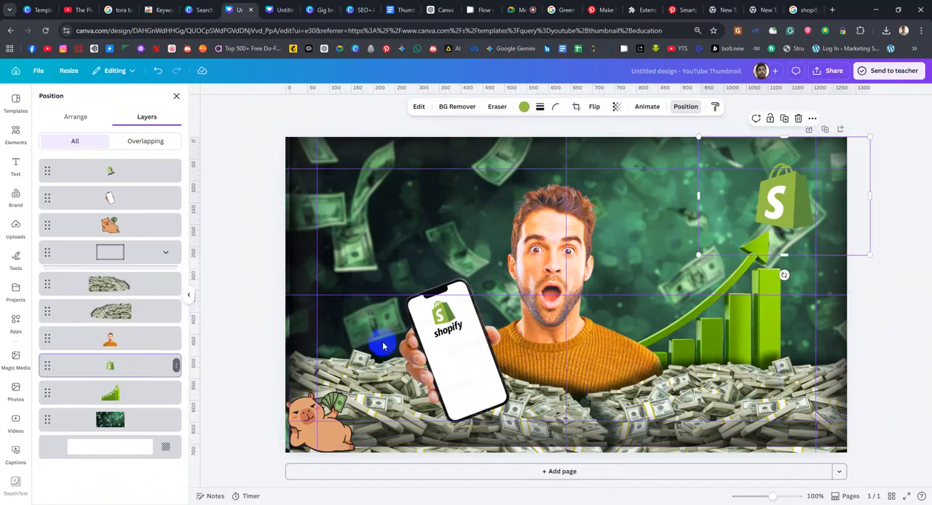
click(452, 104)
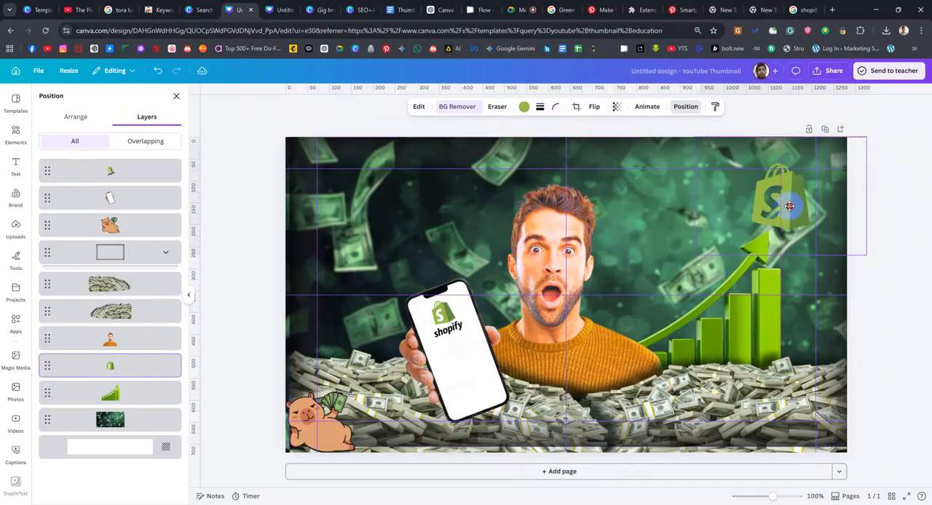
Copy the IconScout Shopify bag logo from the Google image results and paste it into the thumbnail design
click(805, 10)
scroll(692, 354, down, 1)
click(624, 353)
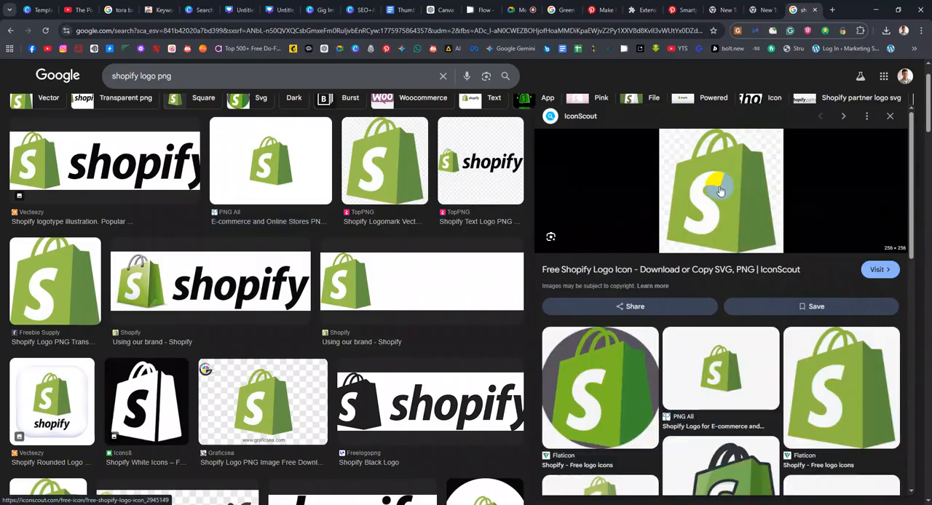
right_click(719, 191)
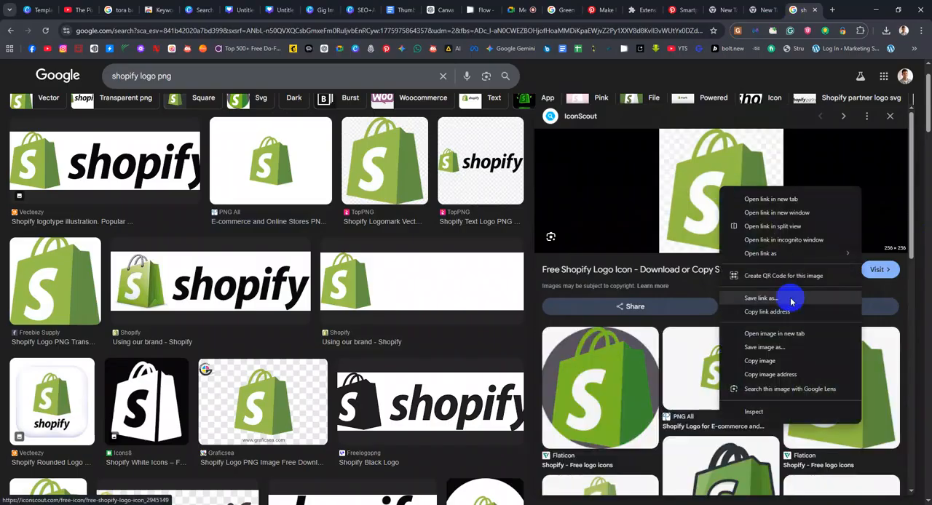
click(763, 356)
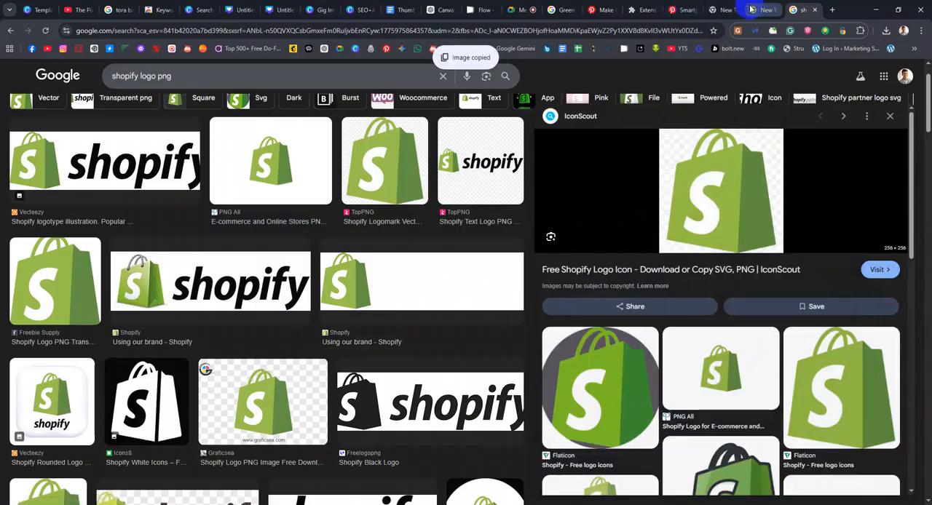
click(727, 10)
click(229, 10)
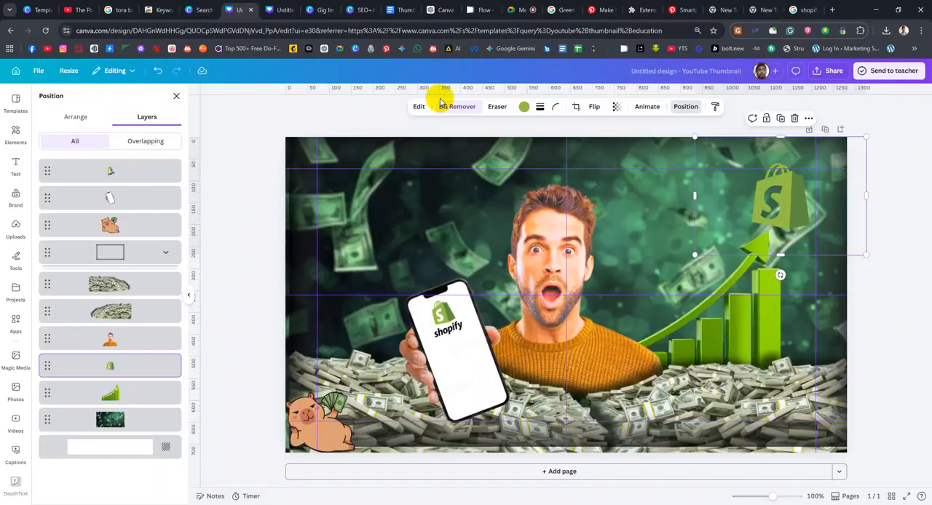
key(ctrl+v)
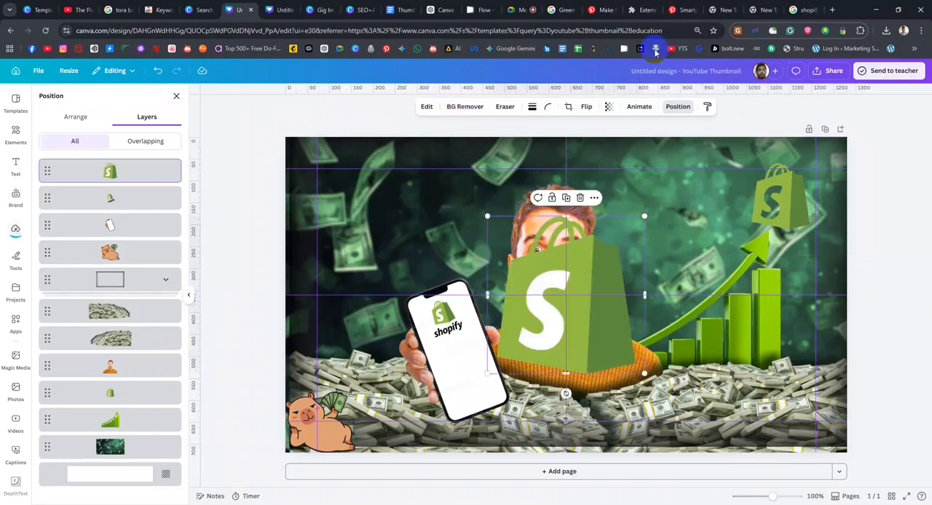
Delete the old Shopify bag logo above the arrow and move the newly pasted one over the bar chart
click(141, 394)
key(Delete)
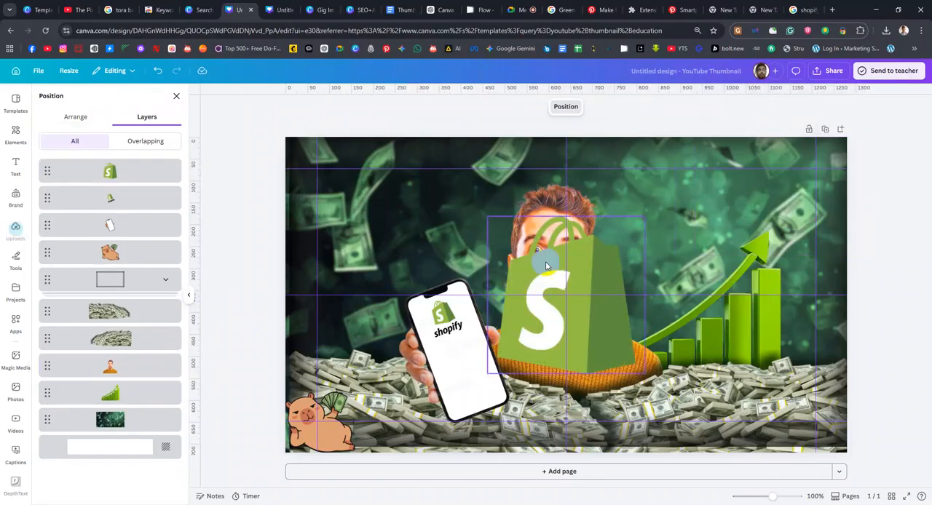
drag(557, 274, 691, 220)
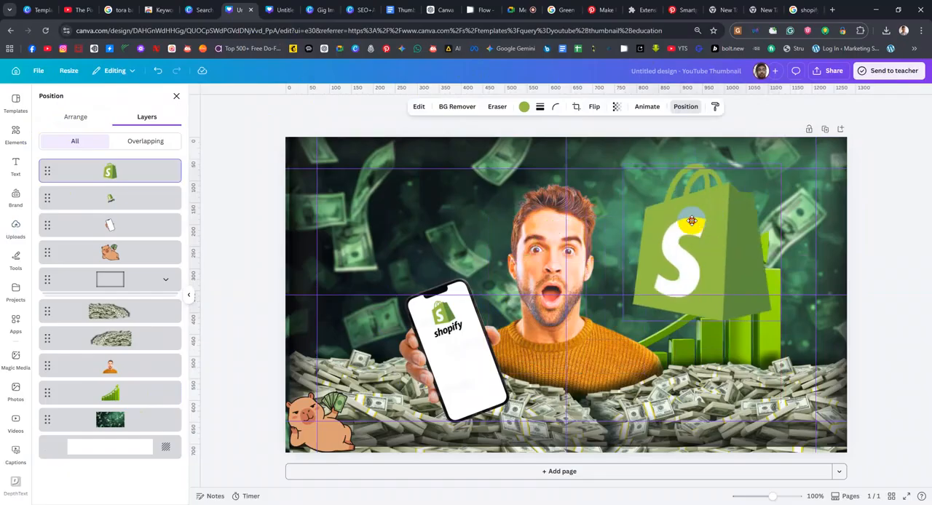
Remove the background from the pasted Shopify bag logo, undoing and redoing the removal to compare both versions
click(539, 107)
mouse_move(485, 168)
mouse_down()
mouse_move(526, 166)
mouse_move(458, 166)
mouse_up()
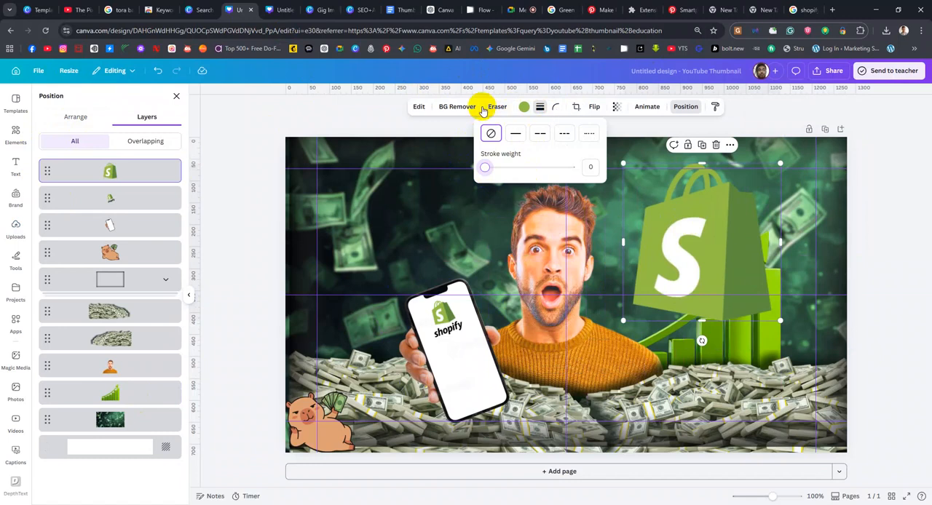
click(456, 107)
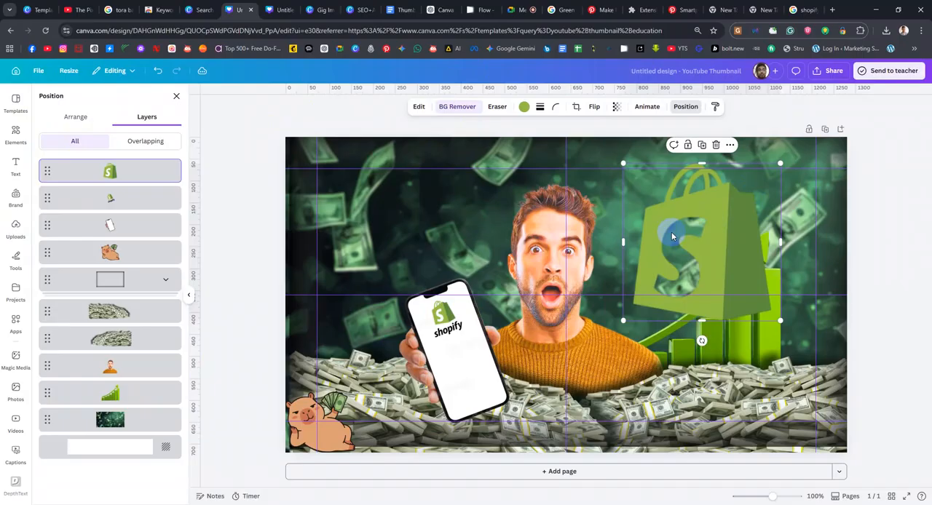
key(ctrl+z)
click(77, 119)
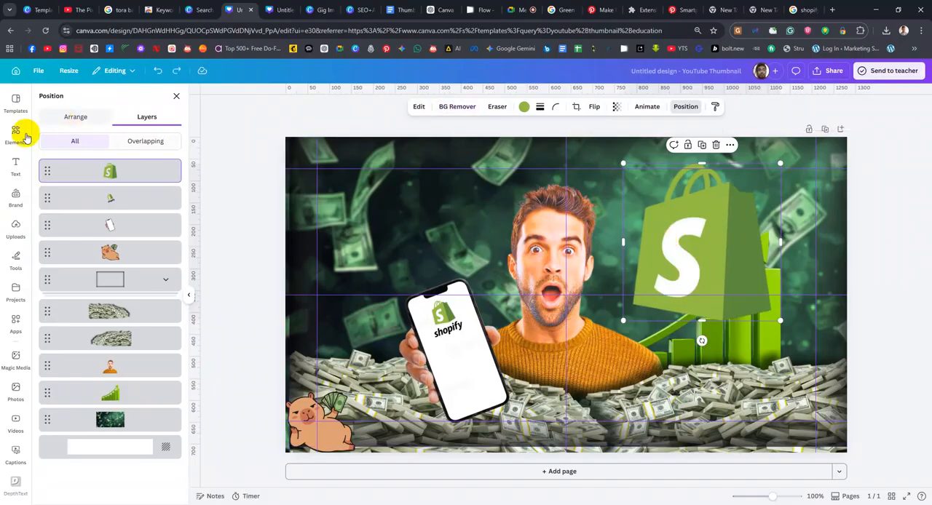
click(704, 257)
click(668, 246)
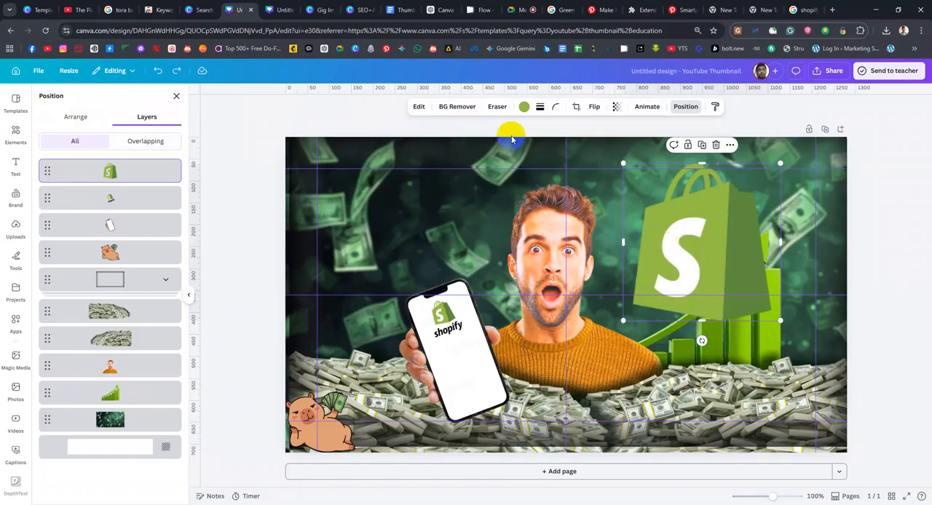
click(176, 72)
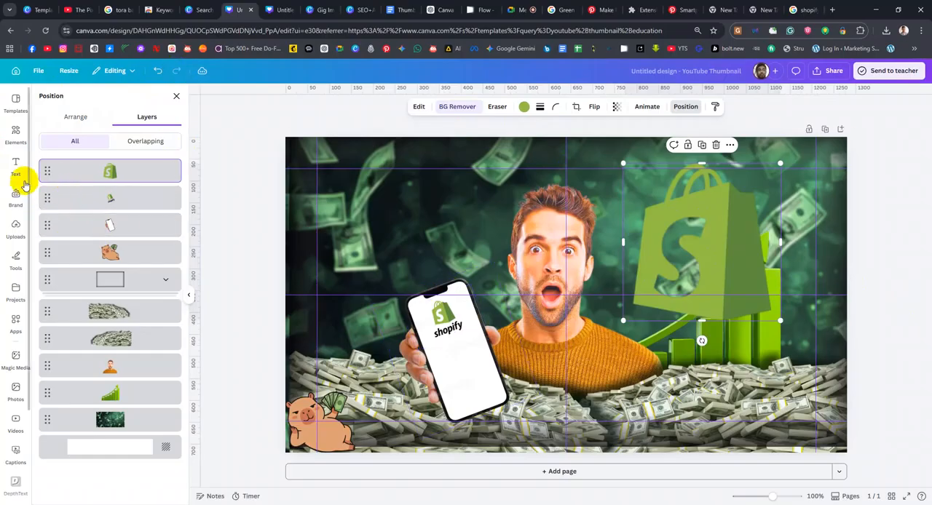
Search the elements for "shape" and place a square over the S cut-out of the Shopify bag logo
click(13, 133)
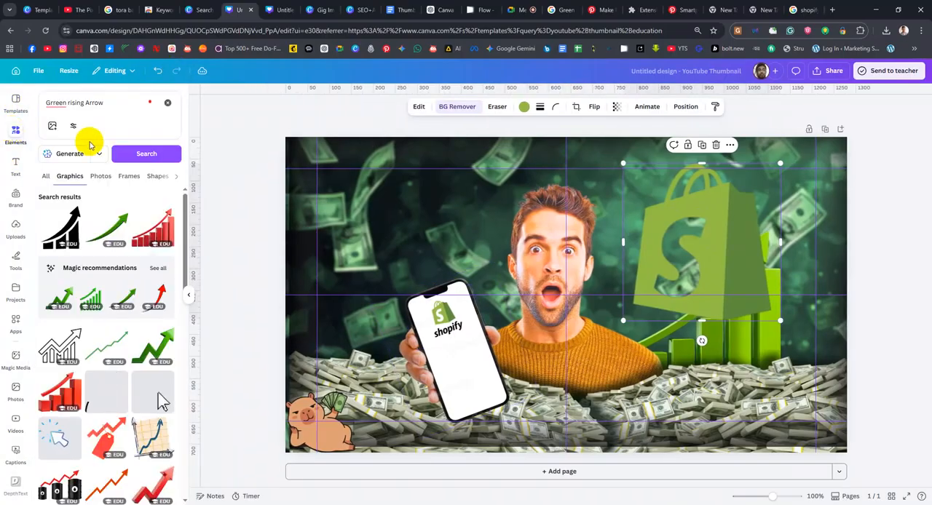
click(119, 105)
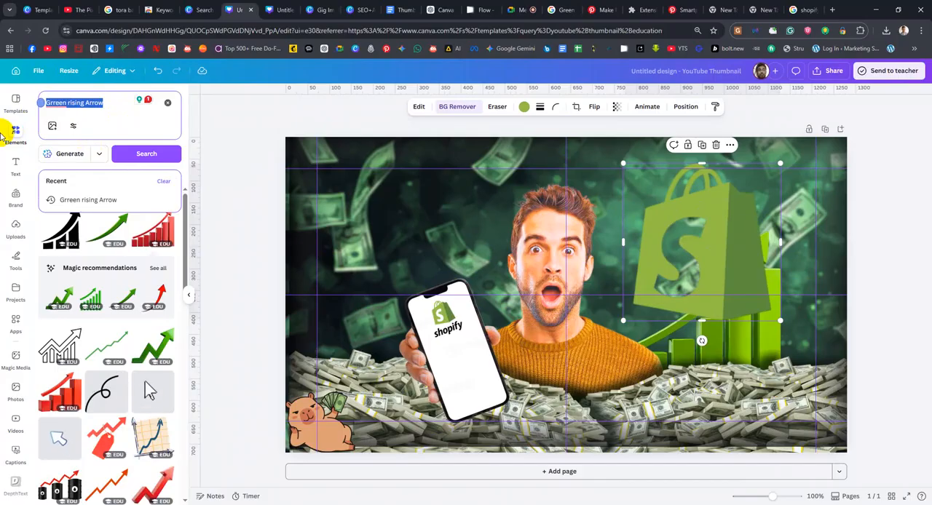
text(shape)
key(Return)
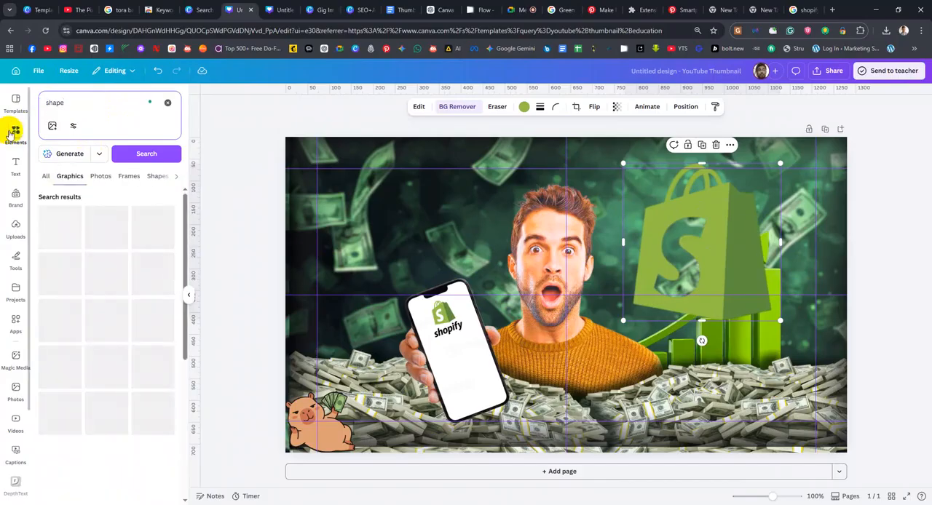
click(45, 179)
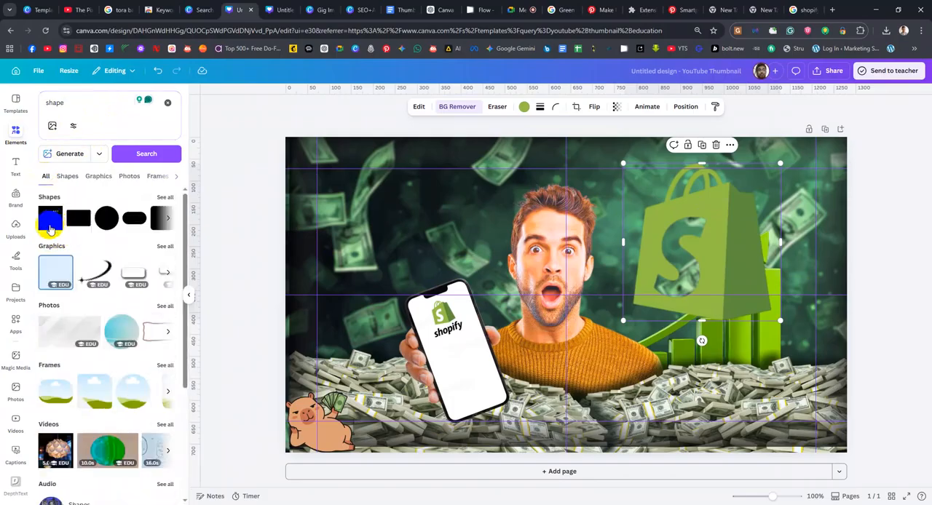
drag(417, 221, 679, 228)
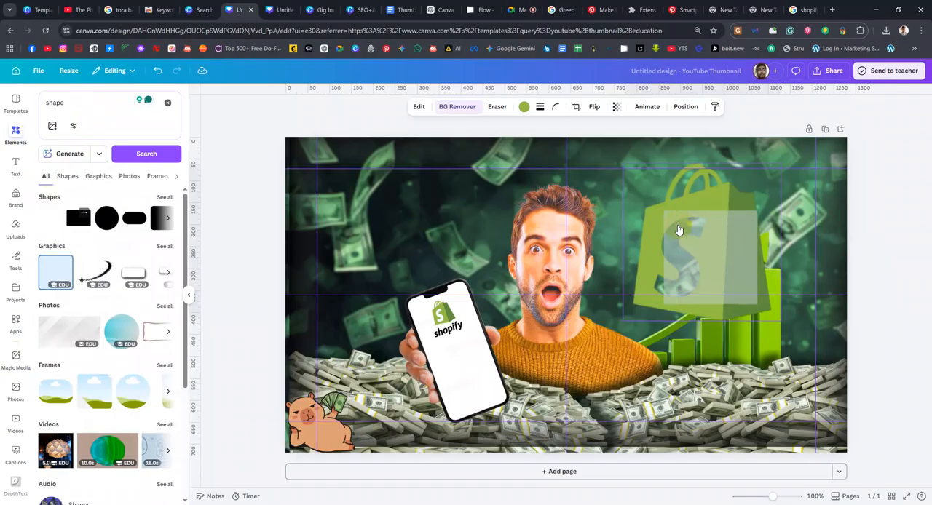
drag(740, 248, 712, 245)
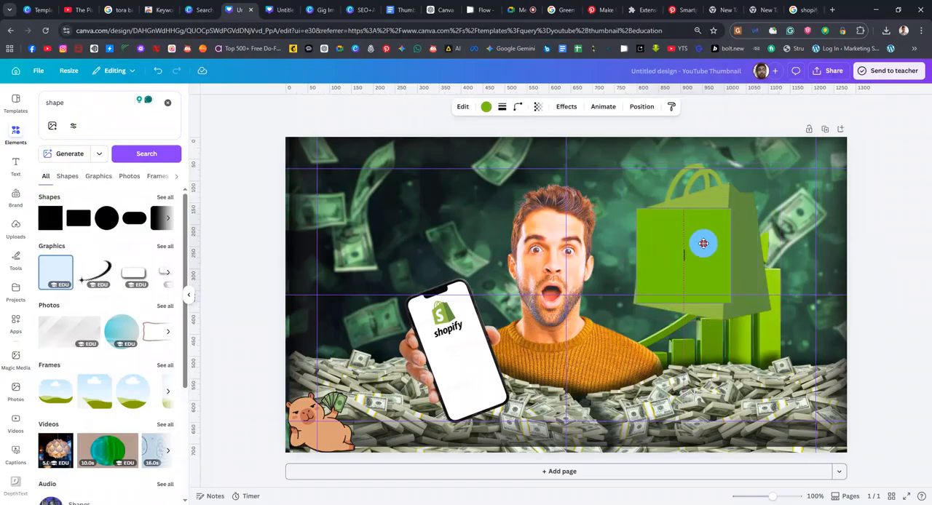
Recolour the square to solid white, #FFFFFF
click(485, 106)
click(47, 160)
drag(58, 208, 16, 181)
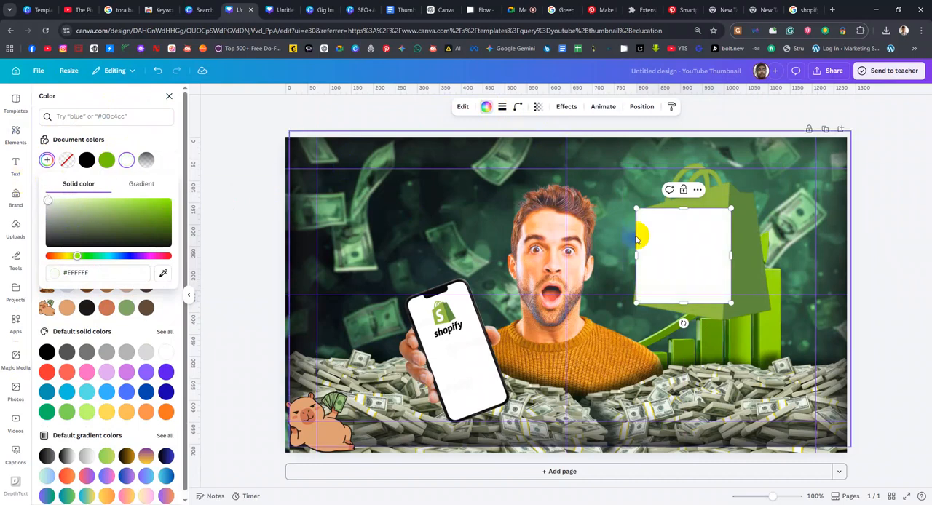
Place the white square one layer below the Shopify bag logo and shrink it to fit behind the S
click(641, 106)
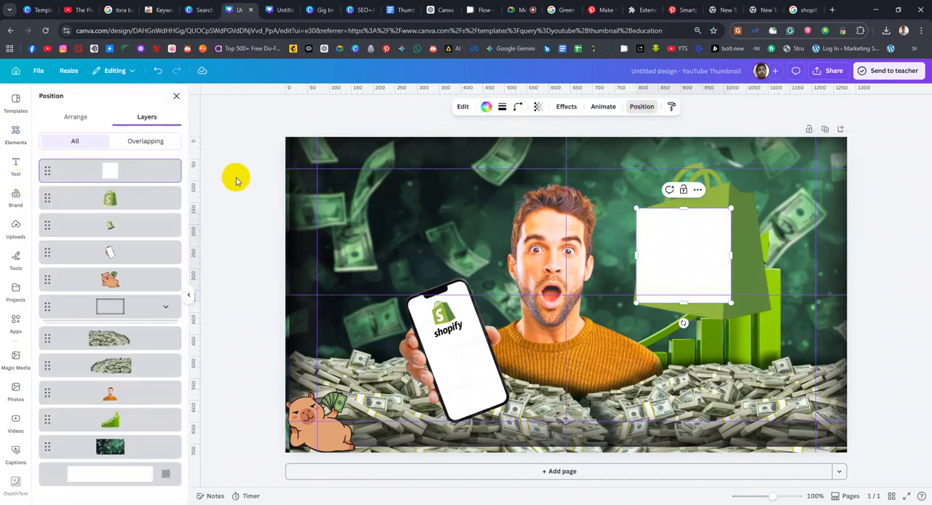
drag(136, 176, 137, 202)
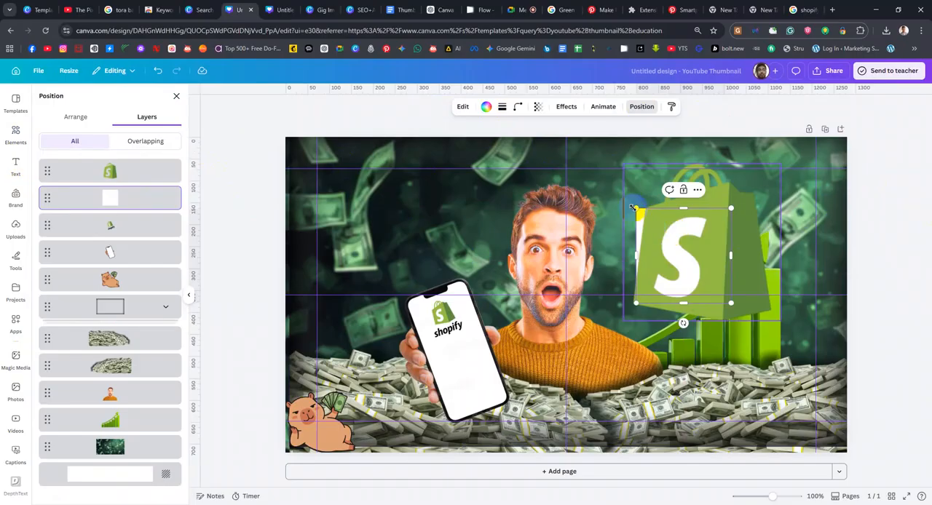
mouse_move(636, 208)
mouse_down()
mouse_move(657, 212)
mouse_move(649, 214)
mouse_up()
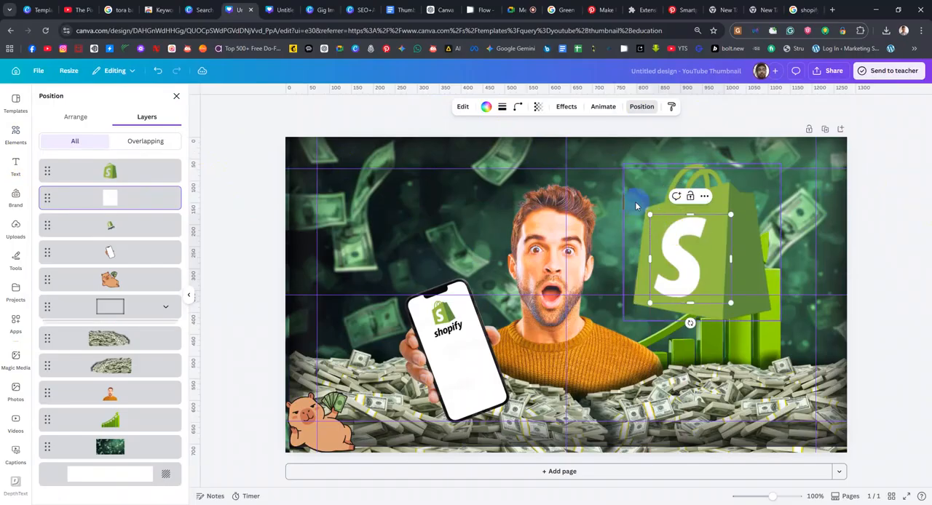
Group the large Shopify bag logo with the white square behind it
click(763, 252)
shift+click(151, 197)
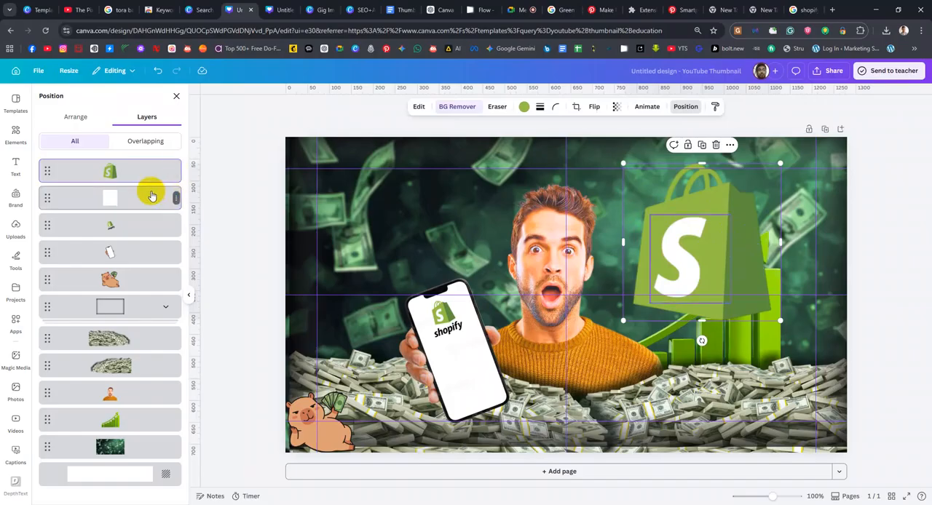
key(ctrl+g)
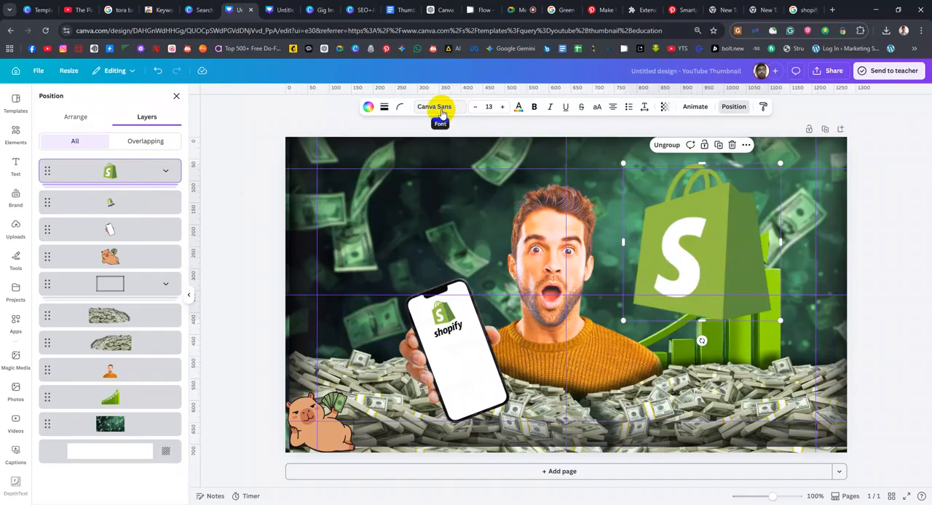
click(865, 255)
Restore the white S of the large Shopify bag logo with the Pixel Eraser's Restore brush at sizes 20 and 75
click(724, 230)
click(724, 230)
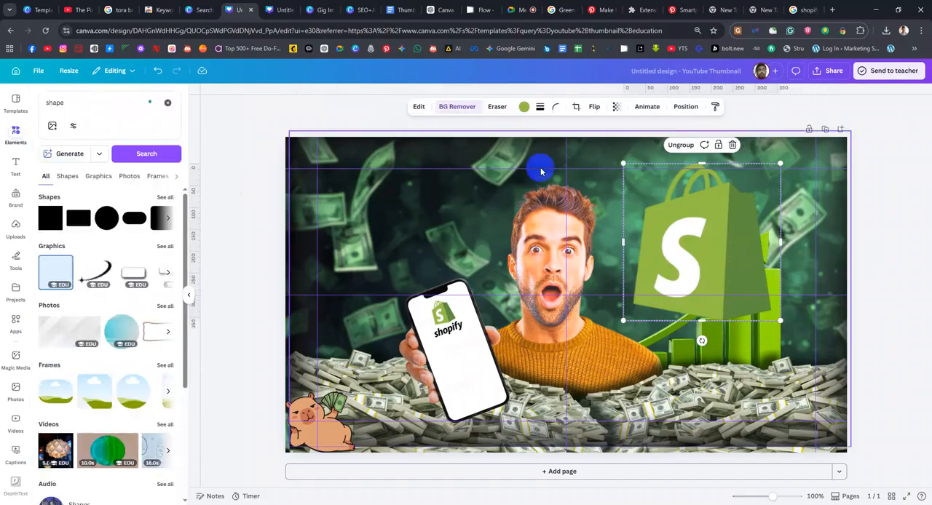
click(449, 109)
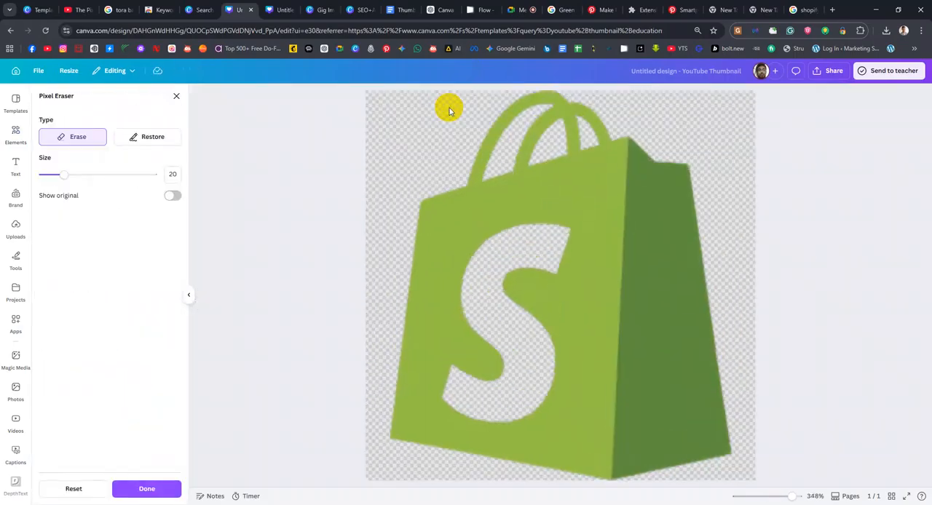
click(146, 139)
mouse_move(542, 240)
mouse_down()
mouse_move(503, 226)
mouse_move(539, 235)
mouse_up()
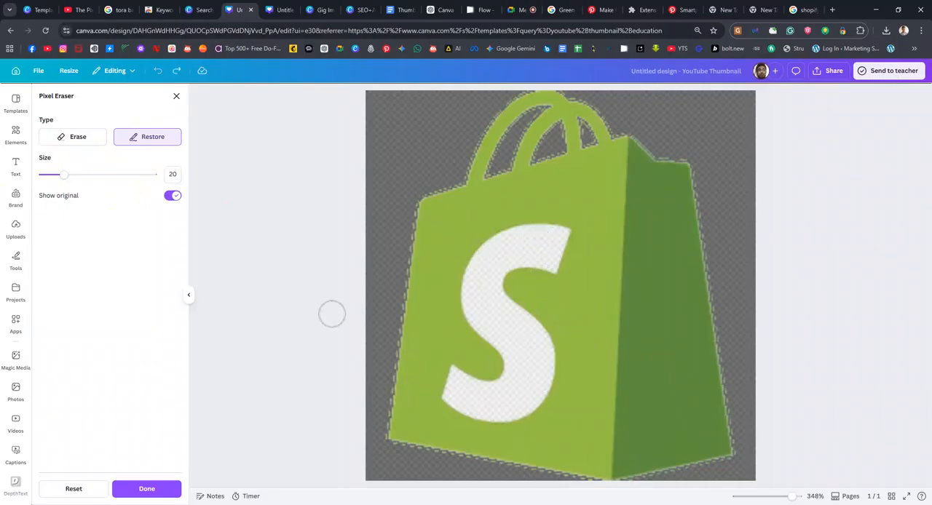
drag(553, 243, 519, 249)
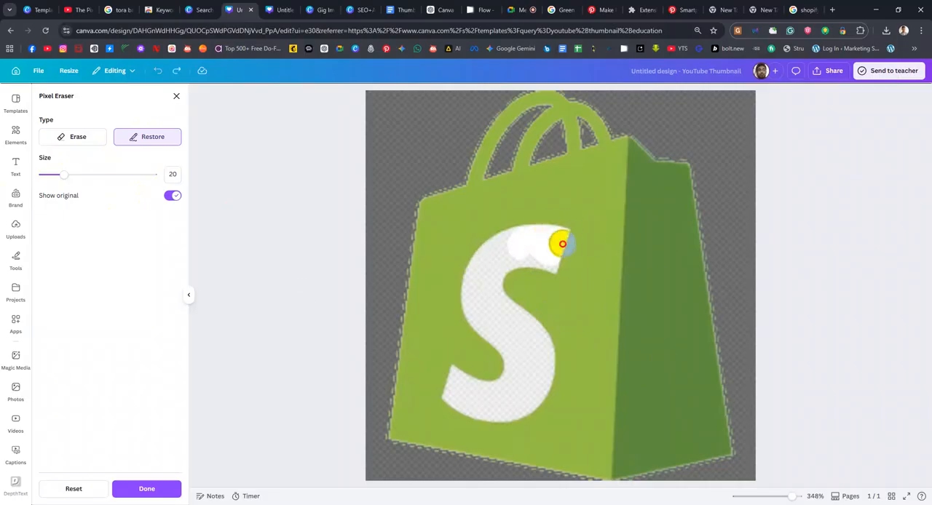
drag(64, 174, 126, 175)
mouse_move(538, 279)
mouse_down()
mouse_move(503, 251)
mouse_move(539, 231)
mouse_move(518, 293)
mouse_move(480, 262)
mouse_move(531, 355)
mouse_move(543, 343)
mouse_move(497, 396)
mouse_move(460, 372)
mouse_move(482, 393)
mouse_move(505, 381)
mouse_up()
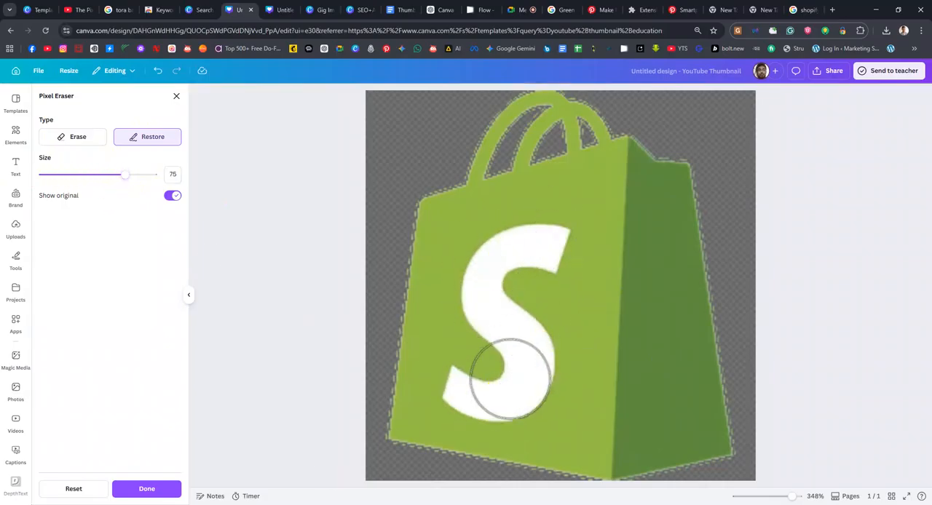
click(164, 491)
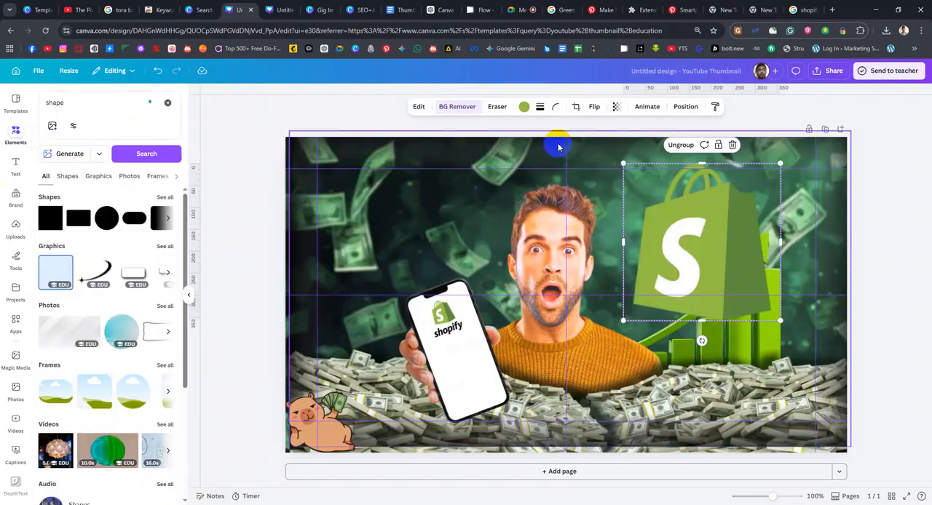
click(540, 107)
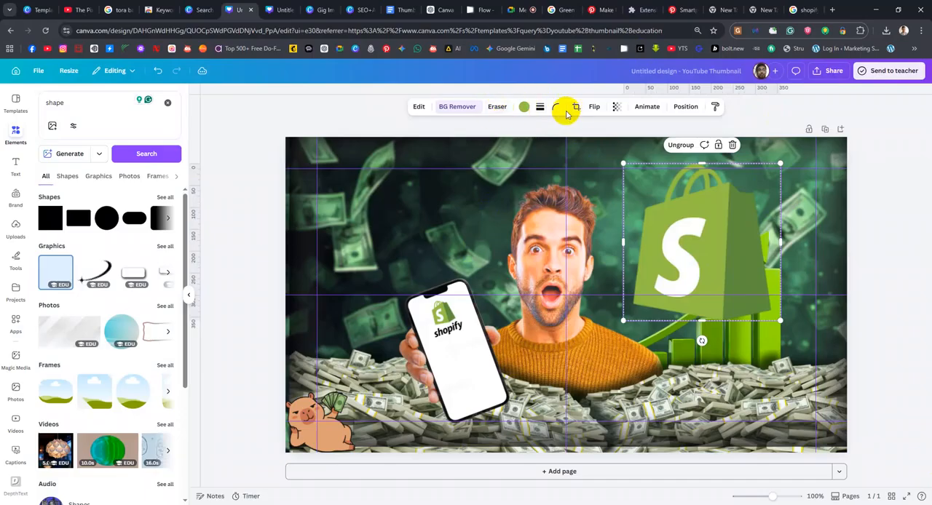
click(556, 109)
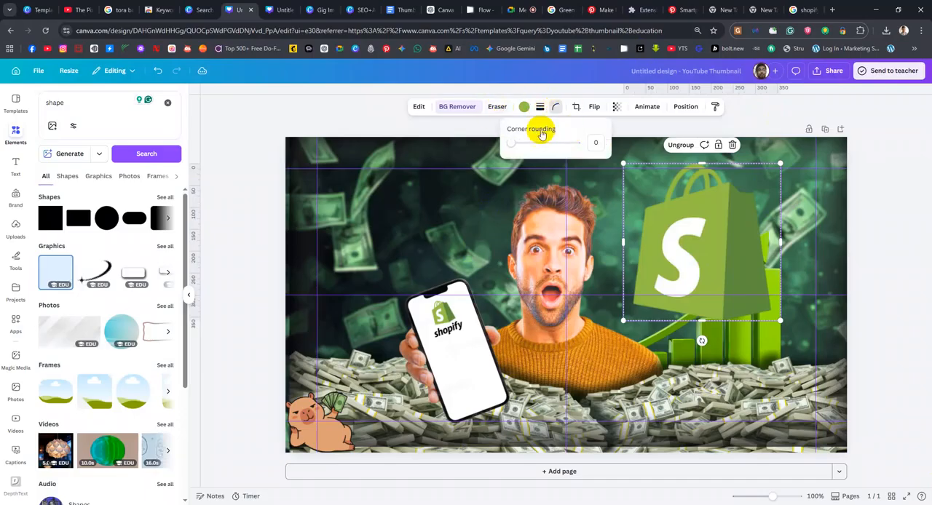
click(540, 107)
click(519, 133)
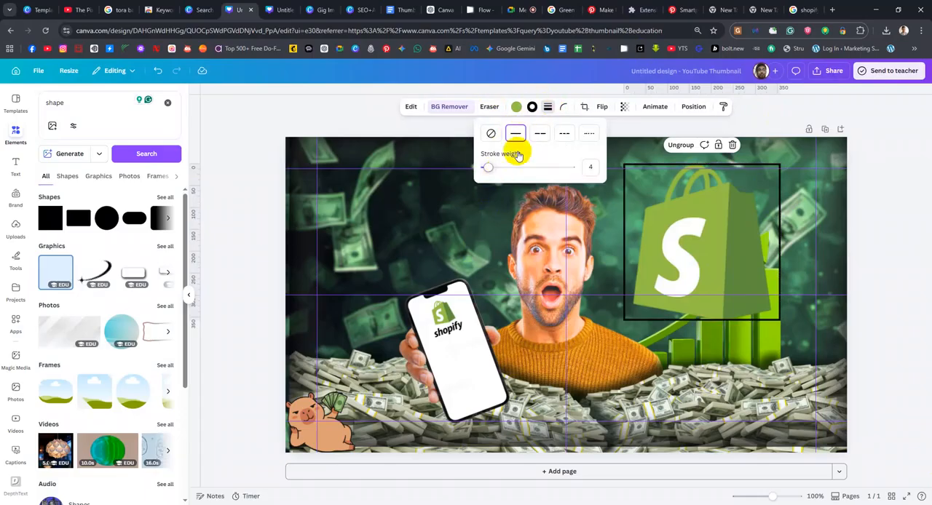
click(490, 133)
click(491, 169)
mouse_move(491, 173)
mouse_down()
mouse_move(499, 172)
mouse_move(475, 178)
mouse_up()
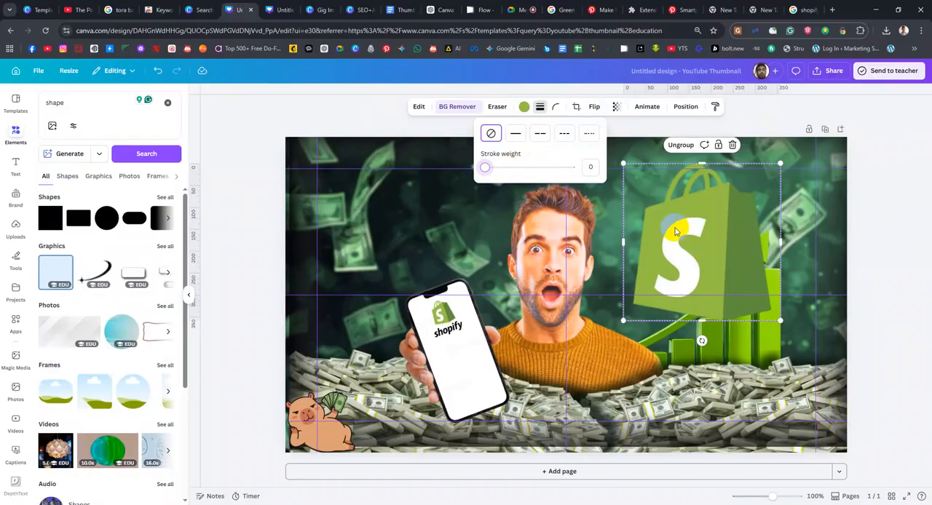
Move the Shopify bag logo aside, delete the white square behind it, and place the bag back over the rising chart
mouse_move(691, 232)
mouse_down()
mouse_move(757, 201)
mouse_move(637, 293)
mouse_move(566, 266)
mouse_up()
click(710, 233)
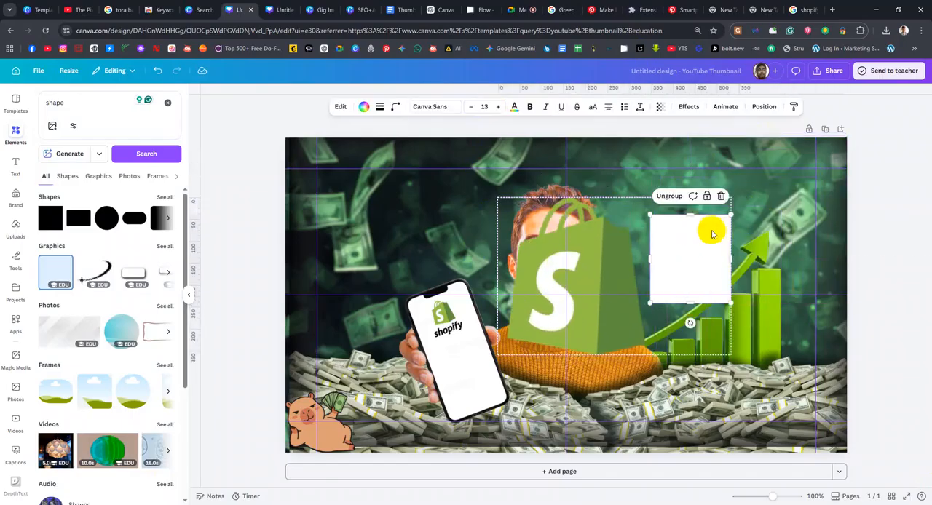
key(Delete)
click(618, 265)
drag(601, 251, 710, 225)
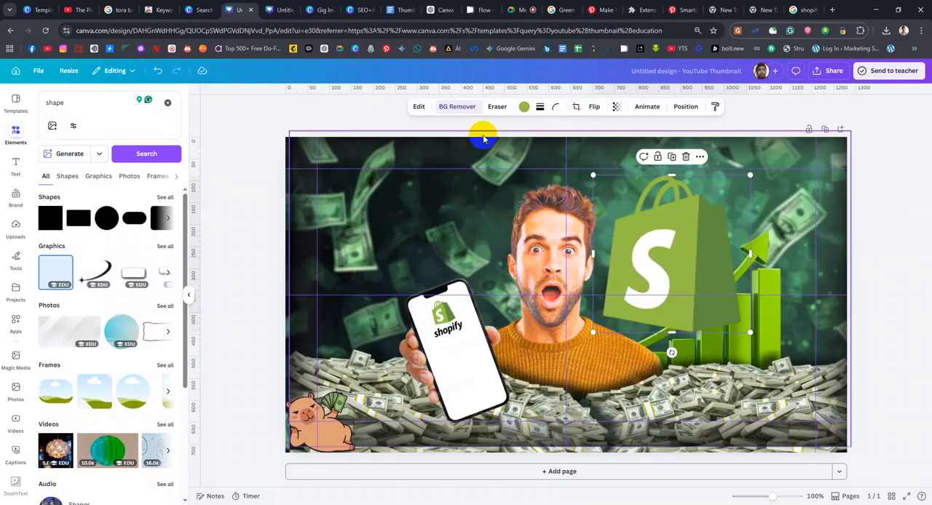
Reset the Pixel Eraser edits on the large Shopify bag logo and set the erase brush size to 37
click(457, 108)
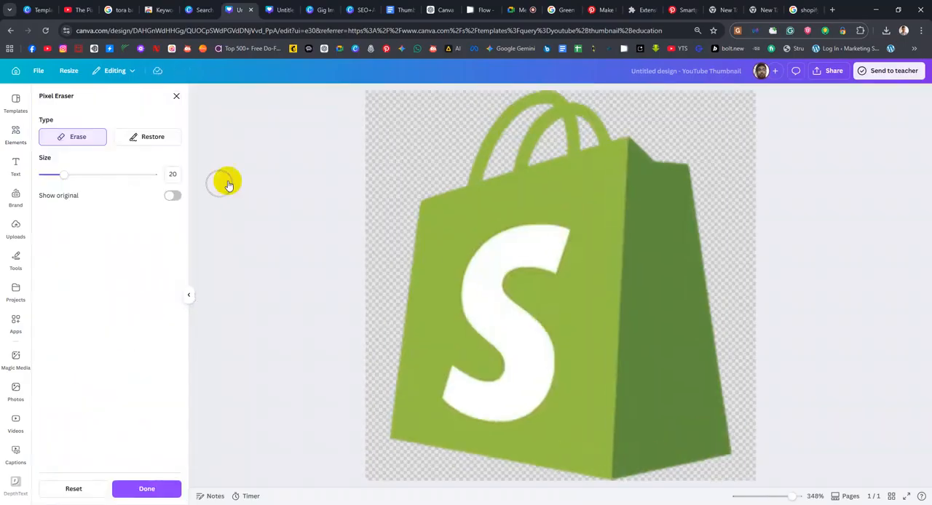
click(397, 129)
click(175, 196)
click(155, 141)
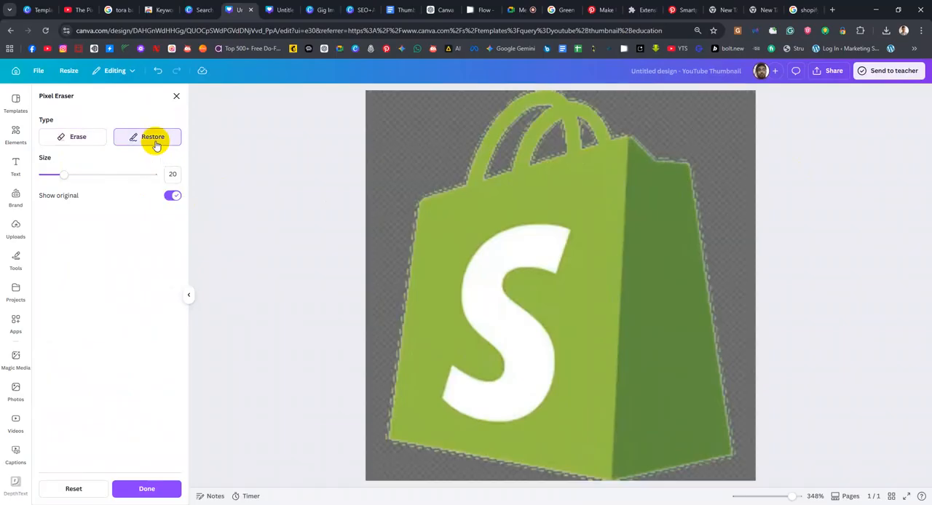
drag(64, 175, 99, 174)
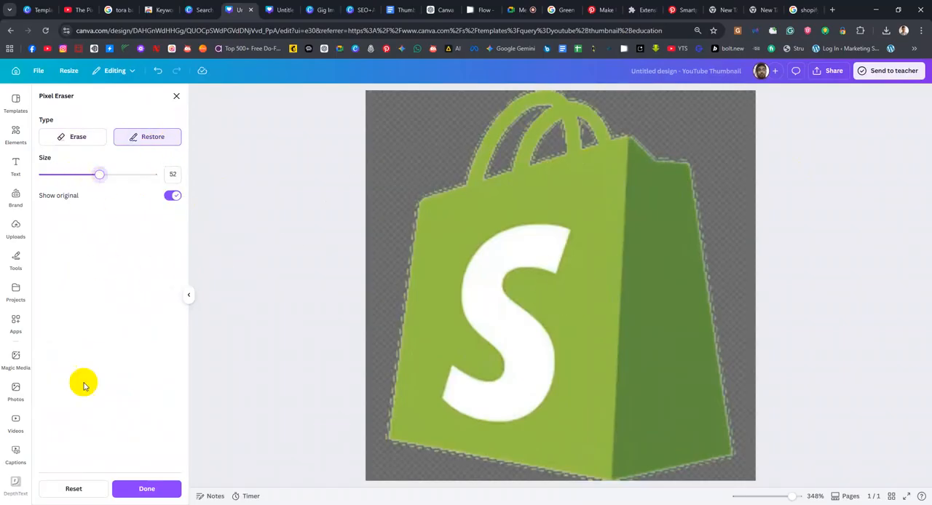
click(85, 495)
click(538, 301)
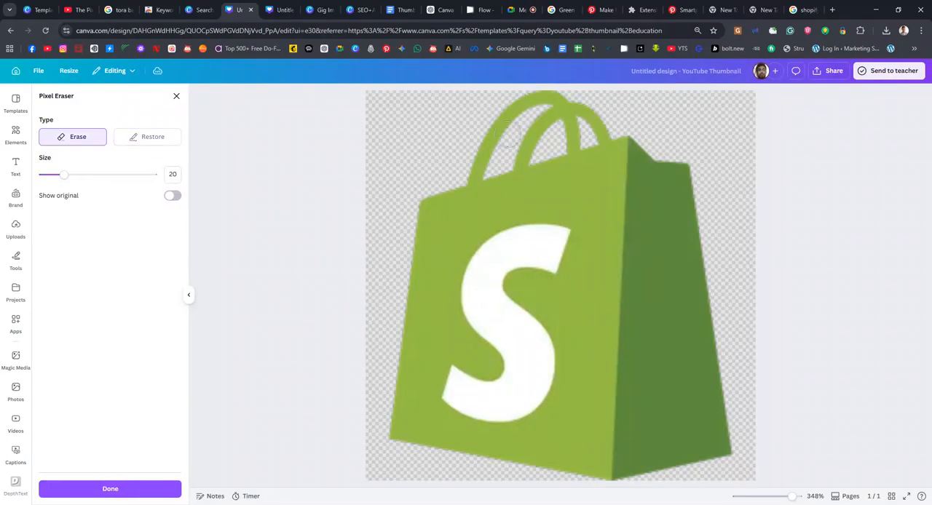
drag(64, 174, 83, 175)
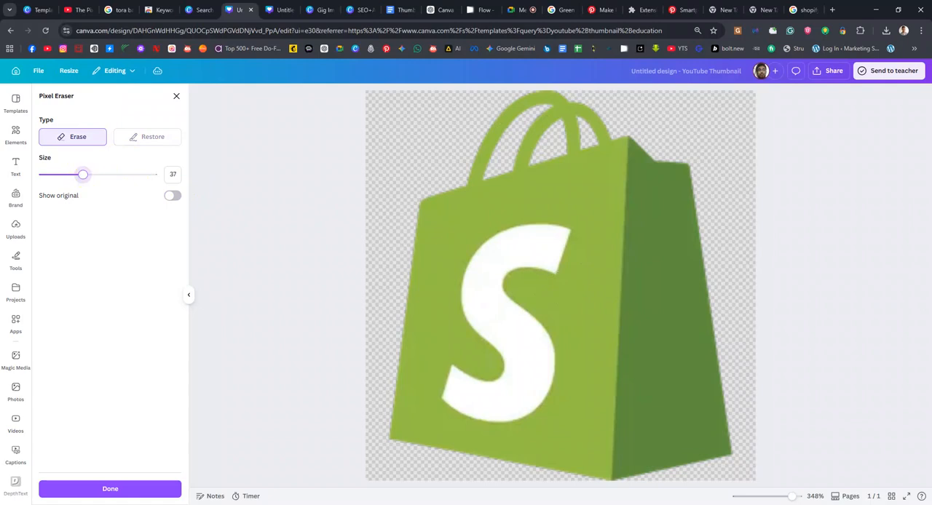
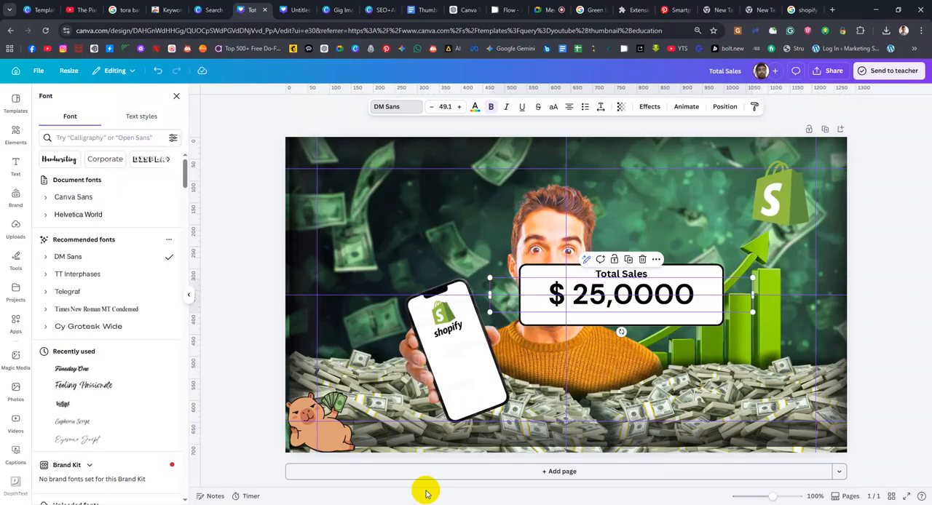
Select the "Total Sales" label on the card and search the fonts for Anton
click(635, 282)
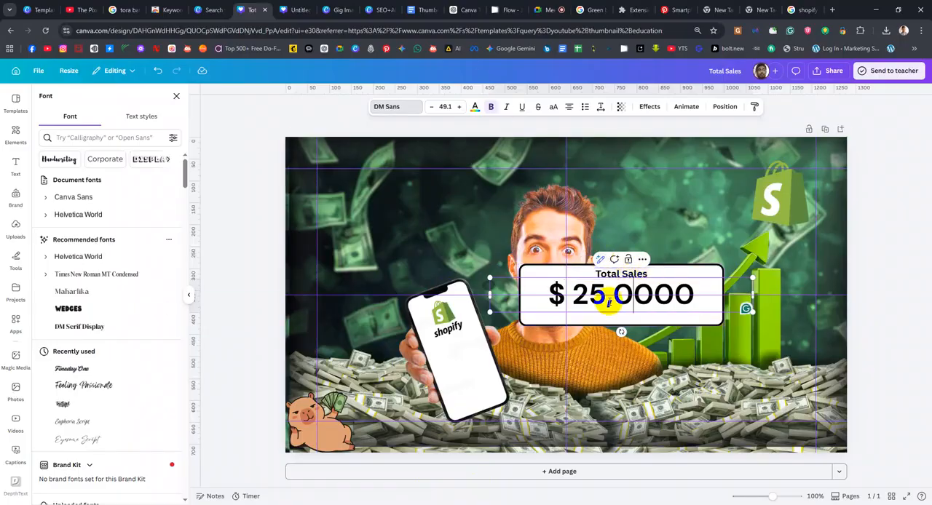
click(619, 274)
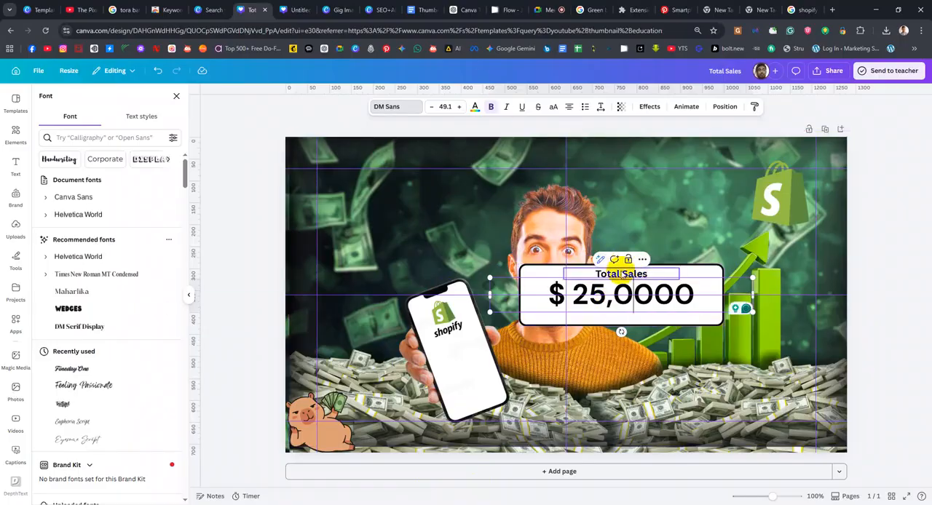
click(399, 109)
click(103, 102)
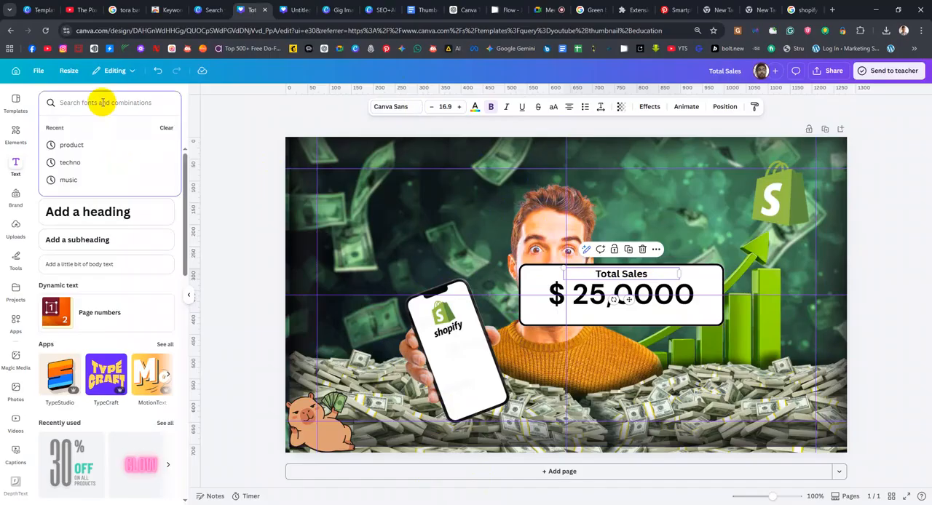
text(A)
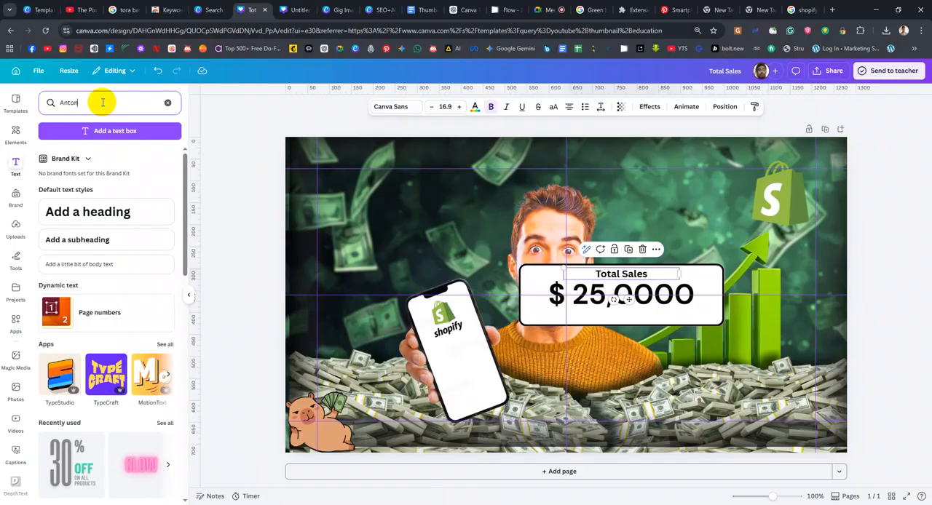
text(nton)
key(Return)
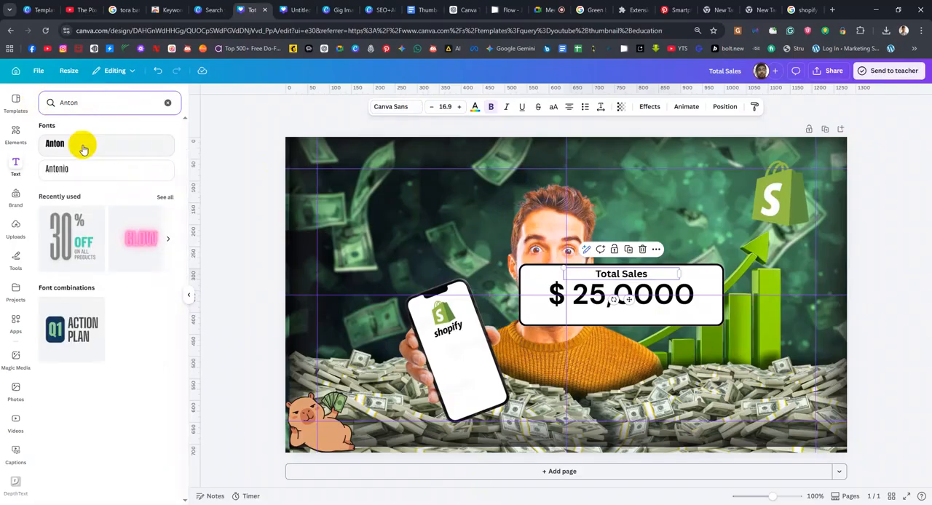
Add a new text box in the Anton font and enter "Total Sales" in it
click(83, 146)
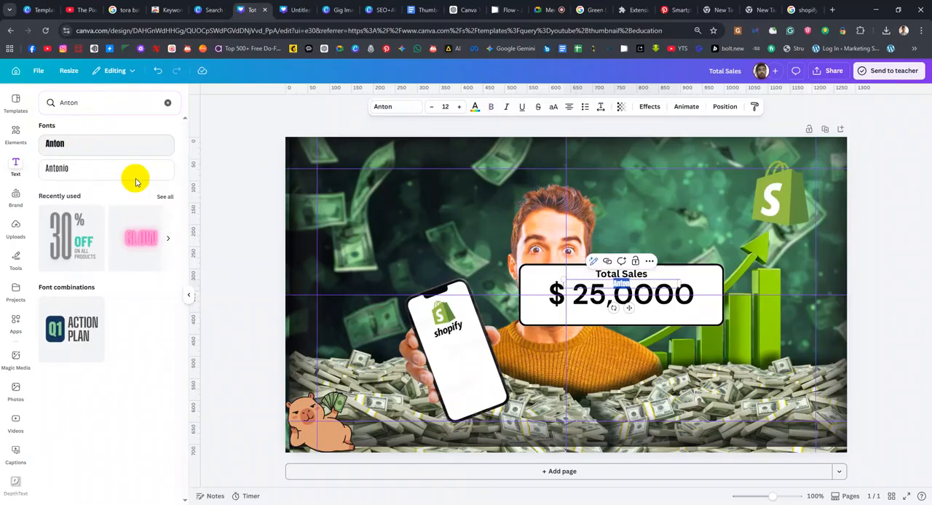
click(649, 278)
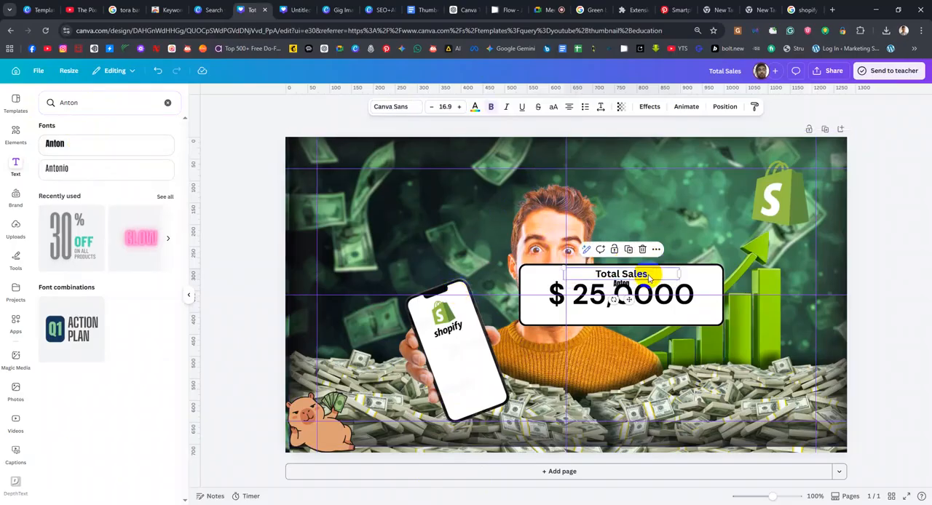
click(79, 143)
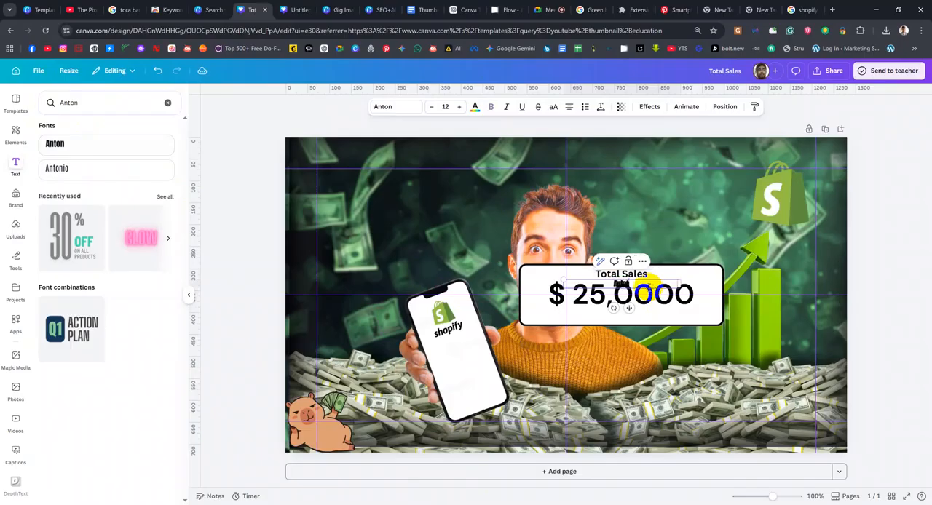
text(Total Sales)
key(Return)
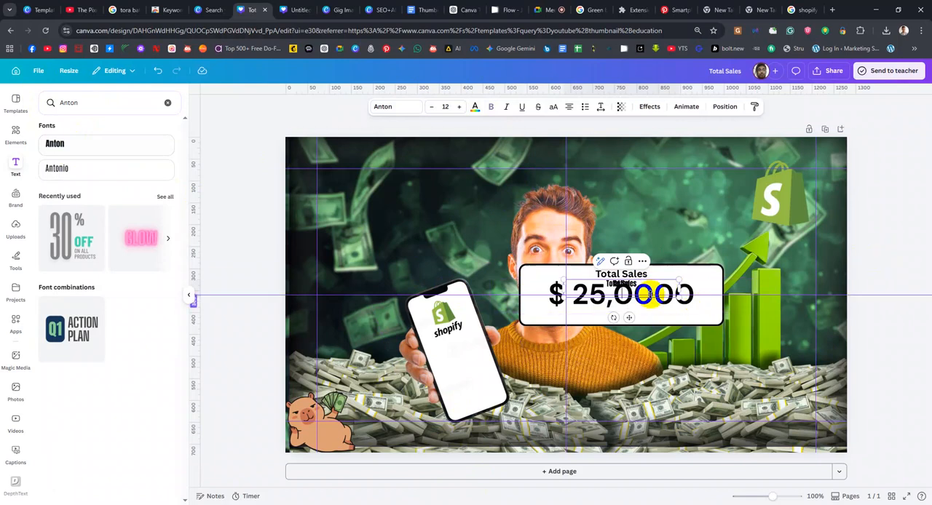
Delete the original "Total Sales" label and move the Anton version into its place above the amount
click(620, 274)
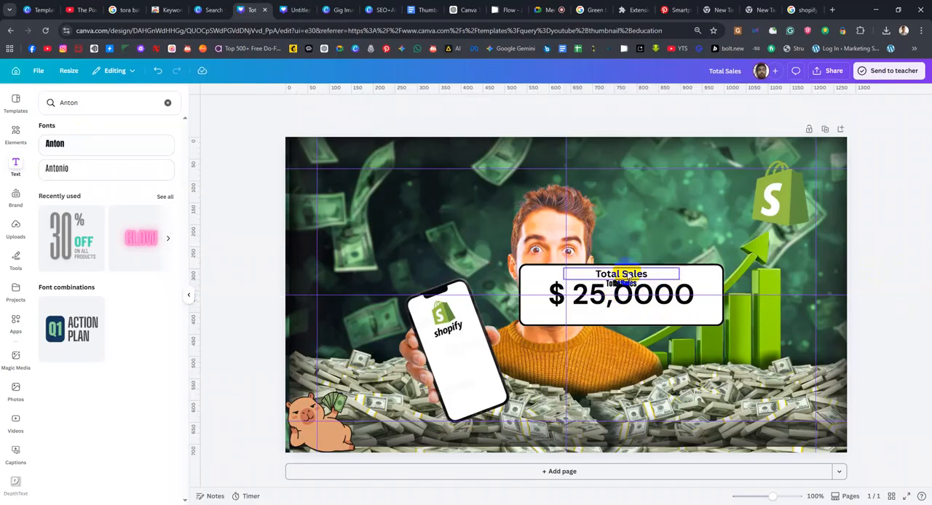
key(Delete)
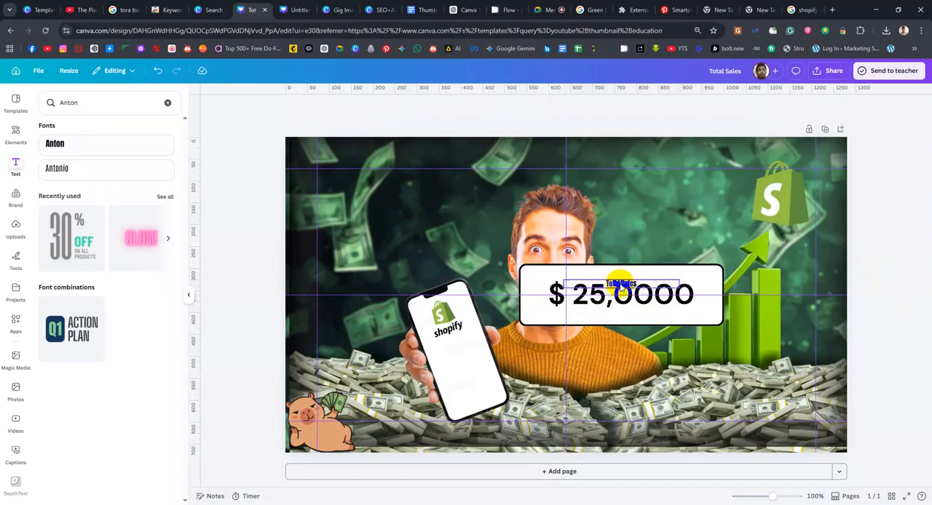
drag(619, 282, 620, 273)
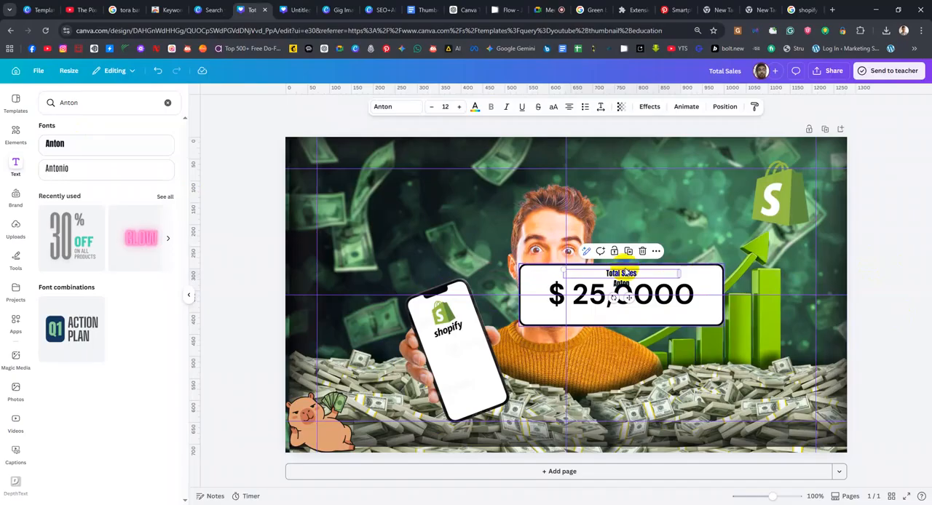
Set the font size of the Anton "Total Sales" label to 20
click(456, 107)
click(456, 107)
click(455, 107)
click(456, 107)
click(455, 107)
click(456, 107)
click(456, 107)
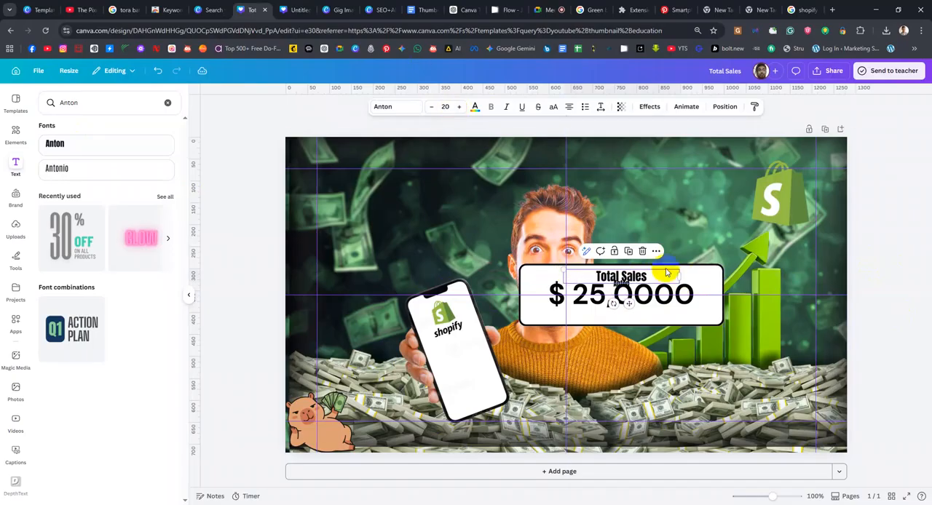
Delete the leftover "Anton" text layer and nudge the "Total Sales" label up to clear the amount
click(716, 108)
click(125, 222)
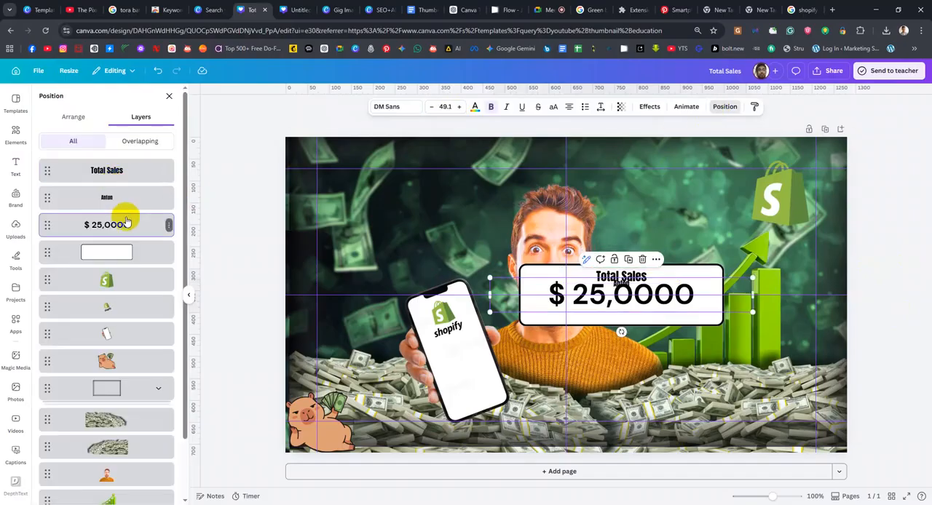
click(132, 203)
key(Delete)
drag(629, 278, 629, 277)
click(668, 300)
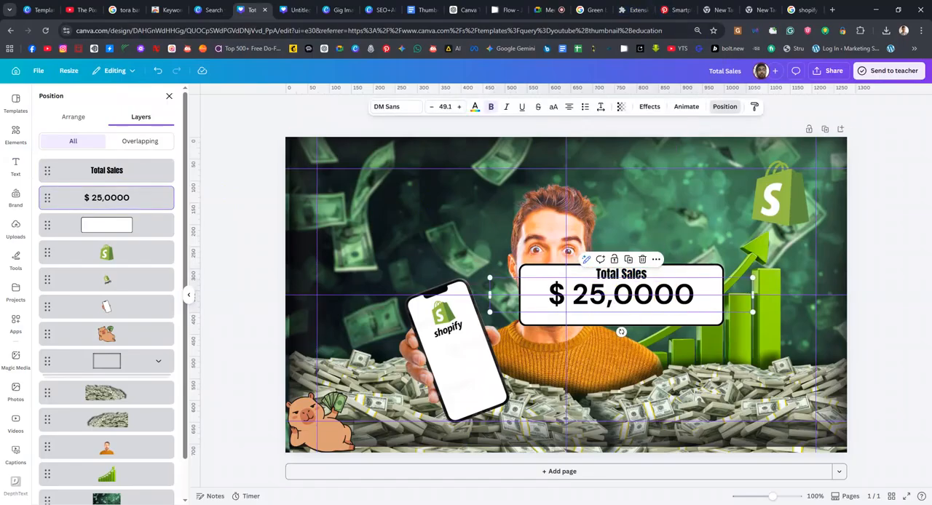
Check the reference thumbnail, duplicate the "Total Sales" label below the amount, and set the copy's font to Canva Sans
click(610, 483)
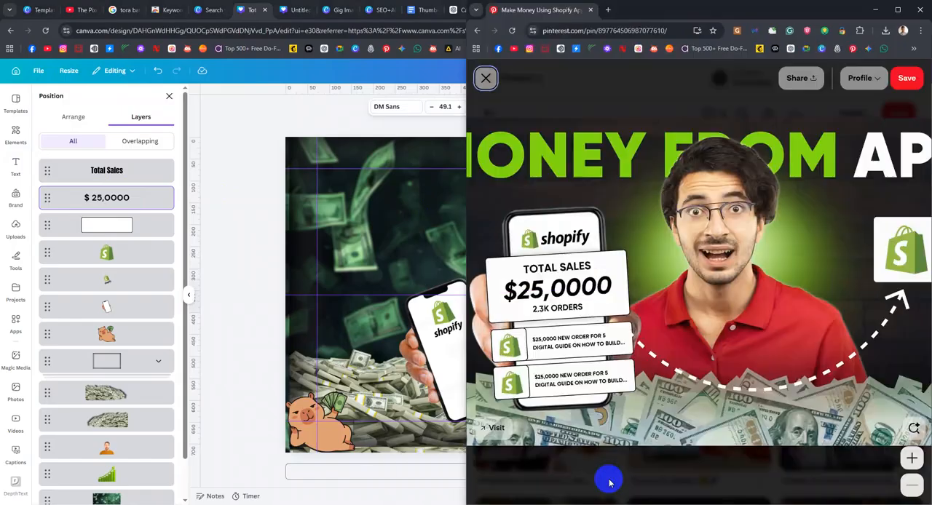
click(461, 224)
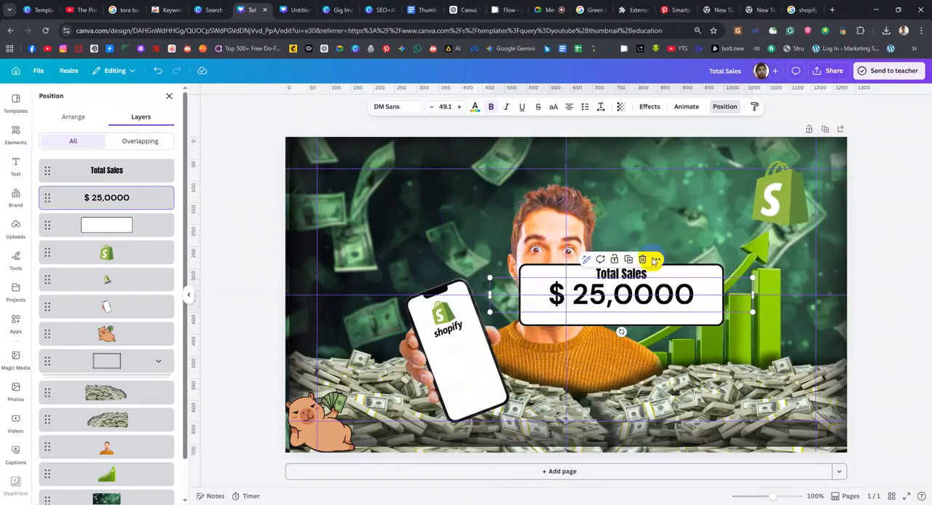
drag(621, 278, 618, 324)
click(398, 107)
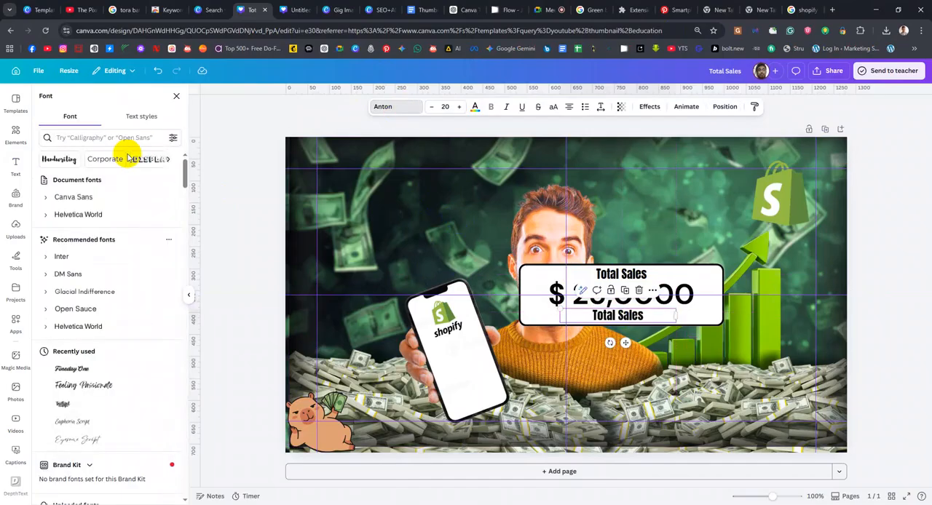
click(85, 218)
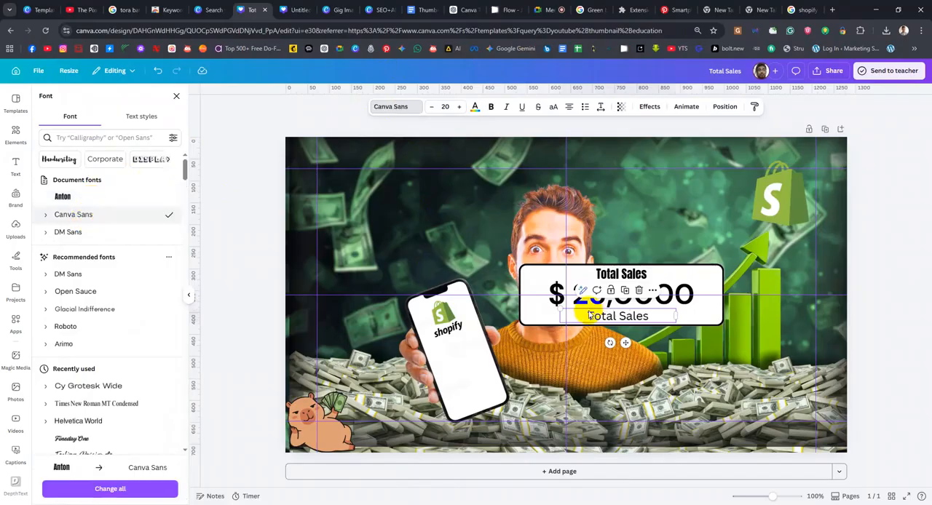
Replace the text of the label below the amount with "2.3k Orders"
double_click(602, 316)
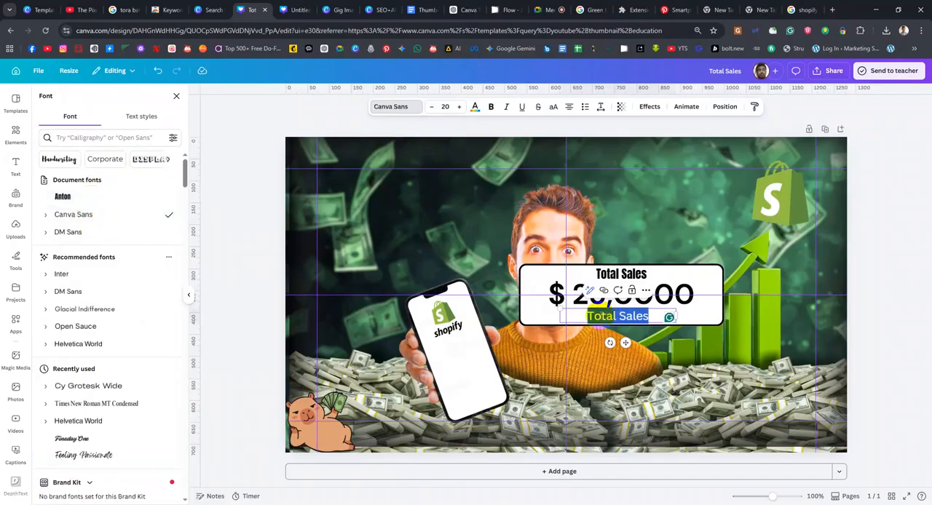
text(2.3k Orders)
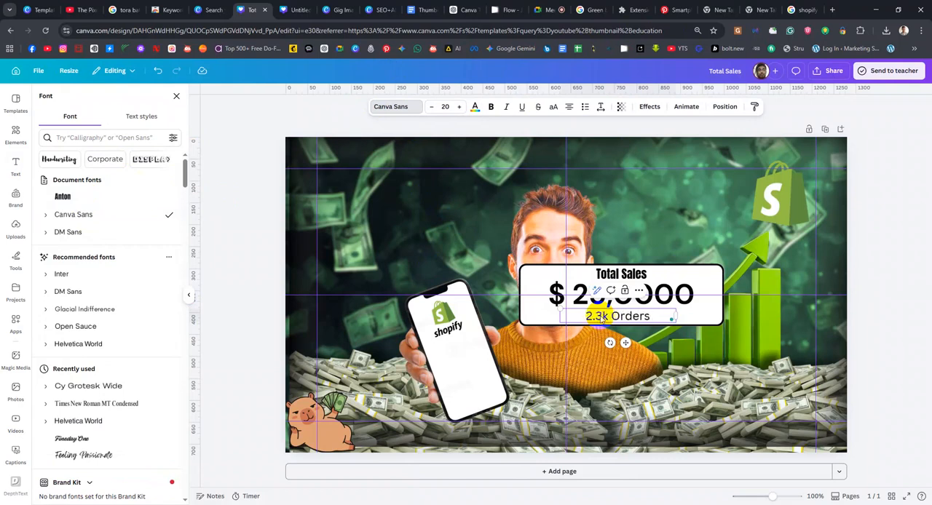
key(Escape)
click(490, 150)
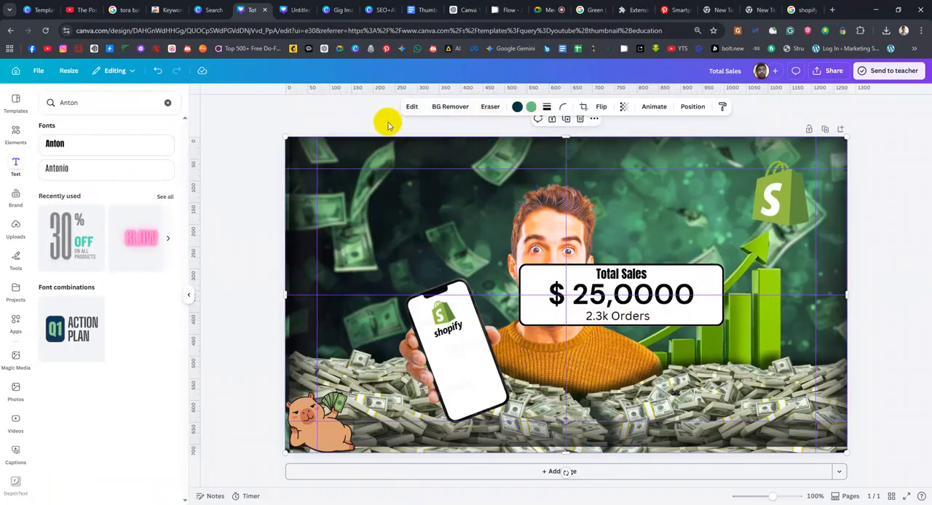
Make the "2.3k Orders" label bold and centre it under the amount
click(598, 318)
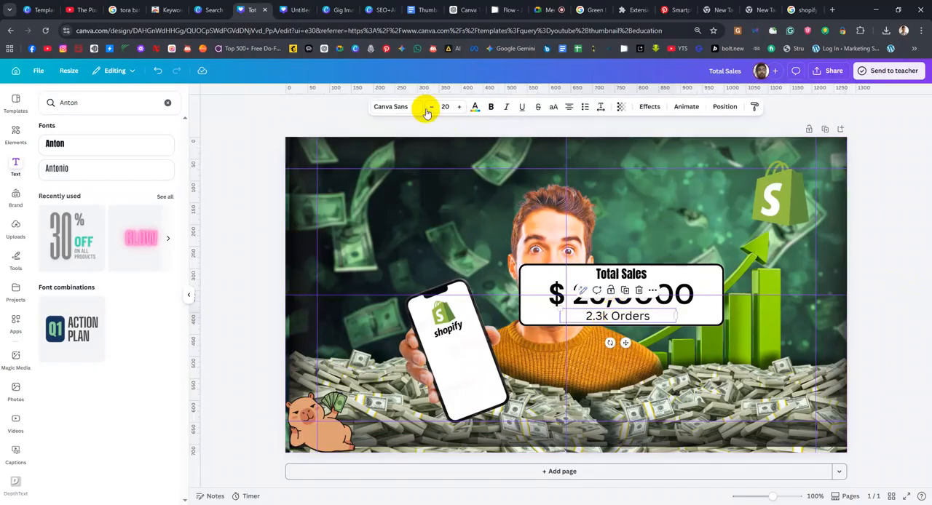
click(491, 108)
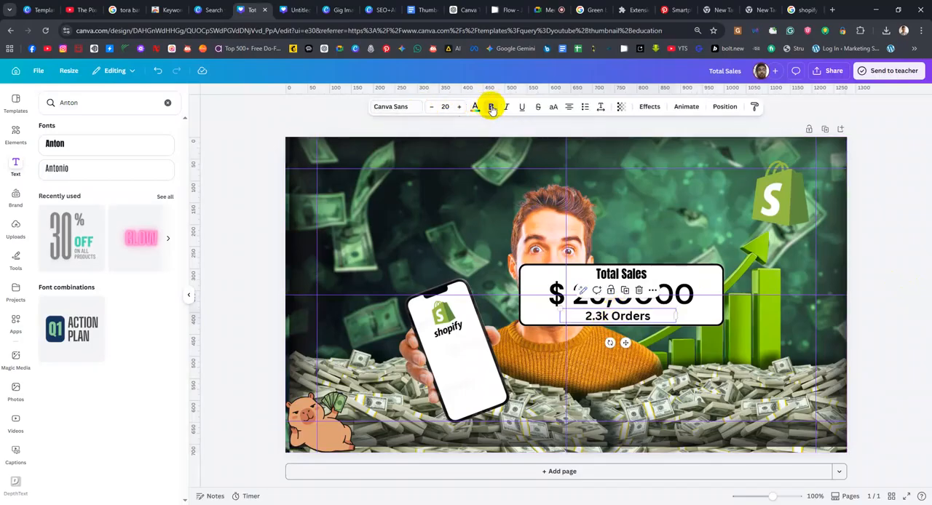
drag(633, 315, 640, 314)
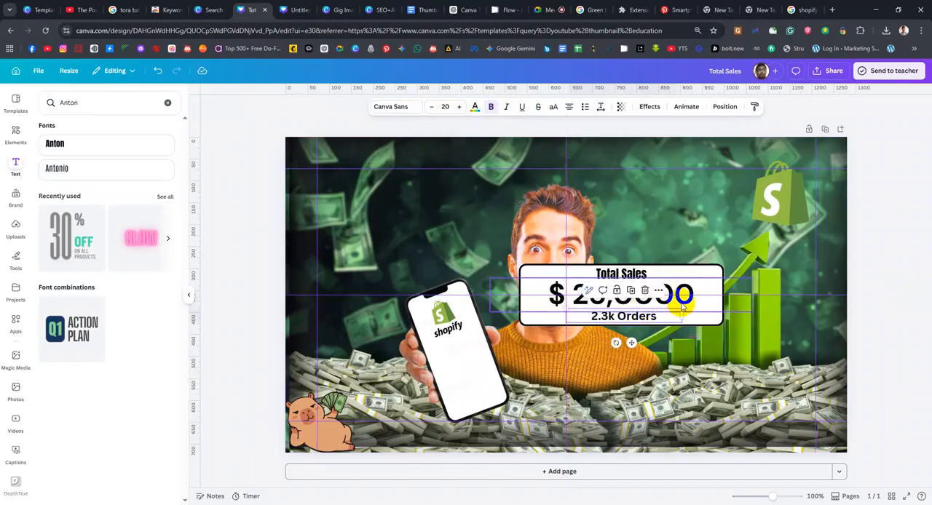
Group the white card with its "2.3k Orders", "Total Sales" and "$ 25,0000" text layers
click(724, 106)
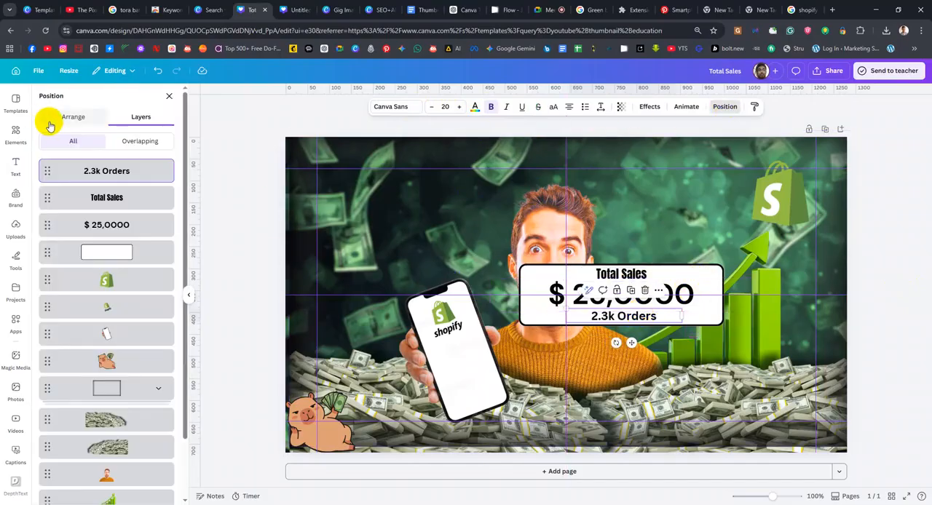
shift+click(150, 252)
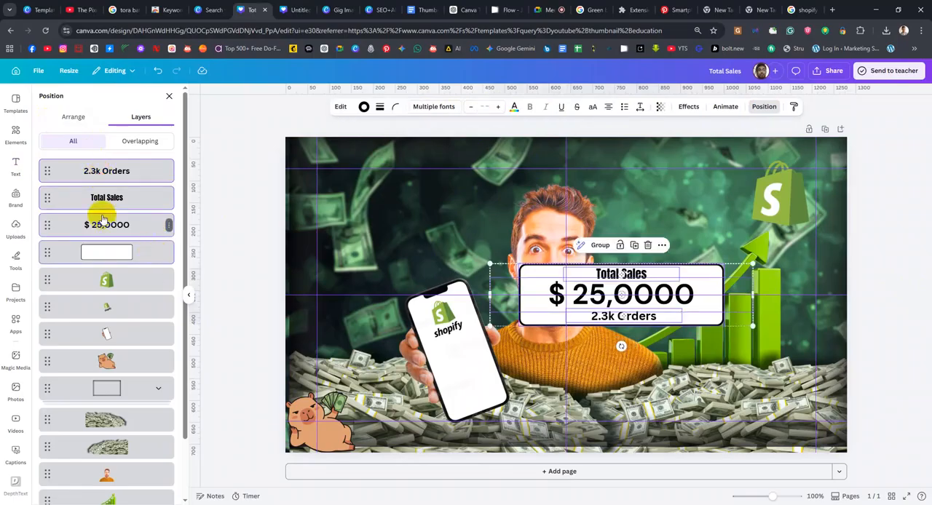
key(ctrl+g)
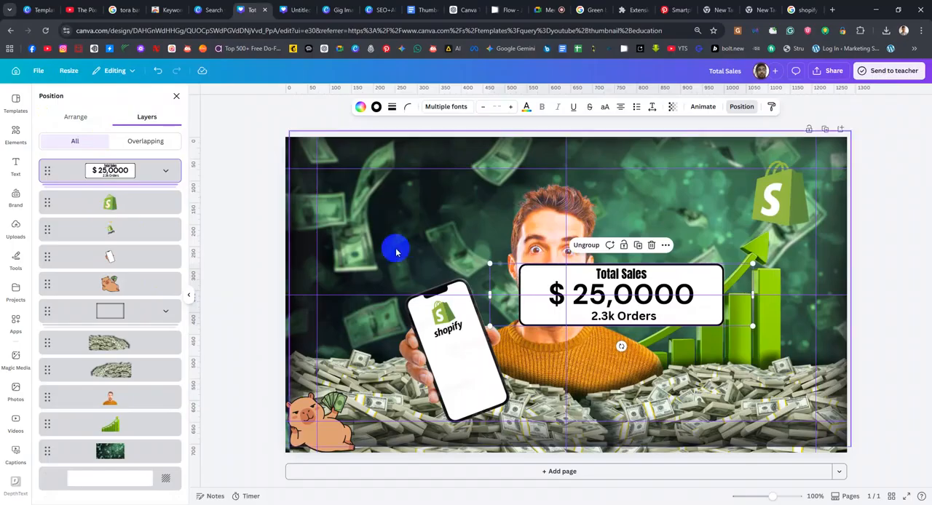
Move the grouped sales card over the phone and rotate it counterclockwise so its edges align with the tilted phone
drag(733, 290, 597, 369)
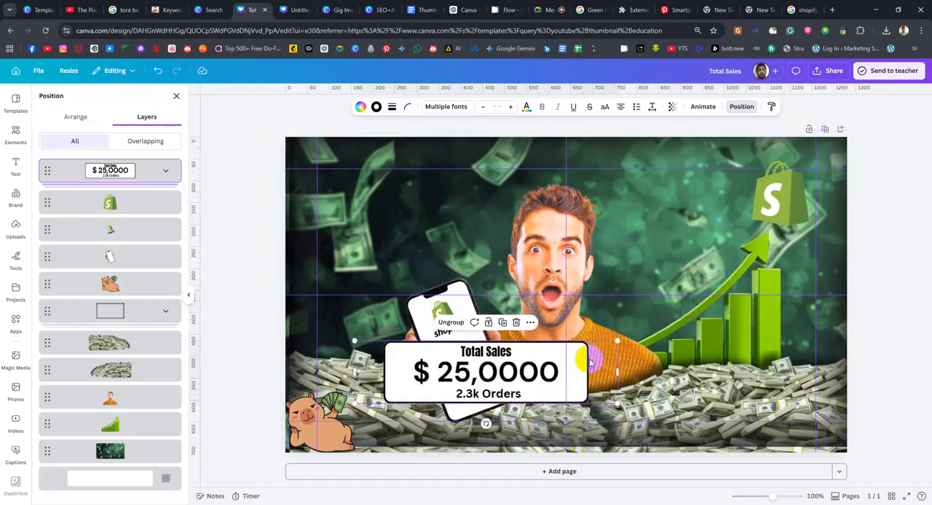
drag(485, 424, 508, 430)
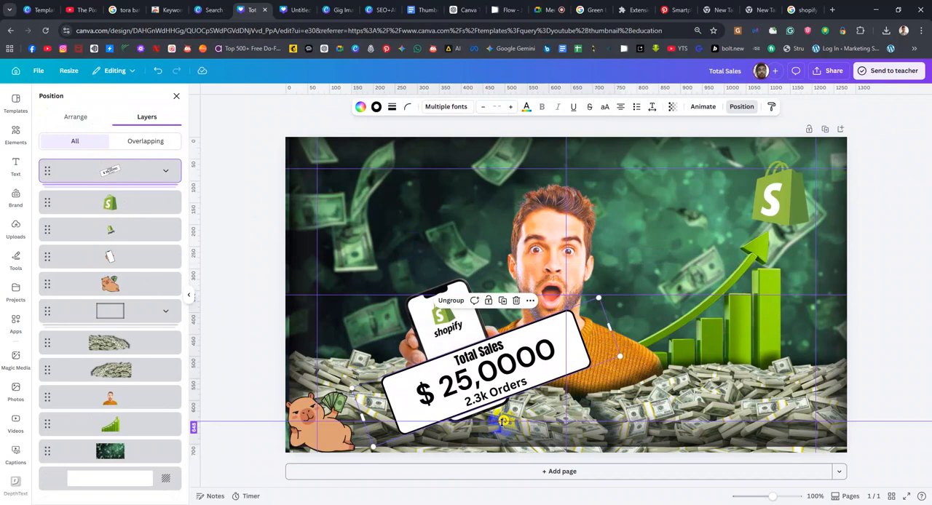
click(510, 421)
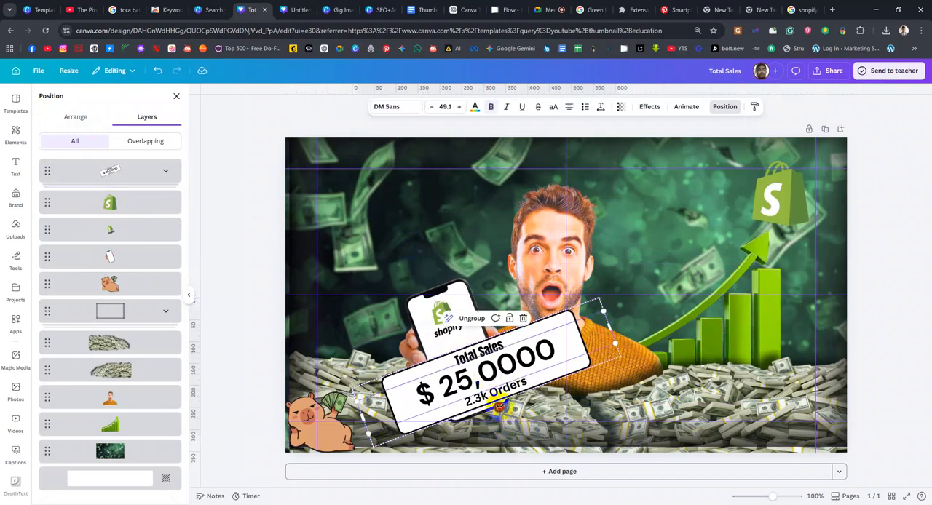
click(727, 114)
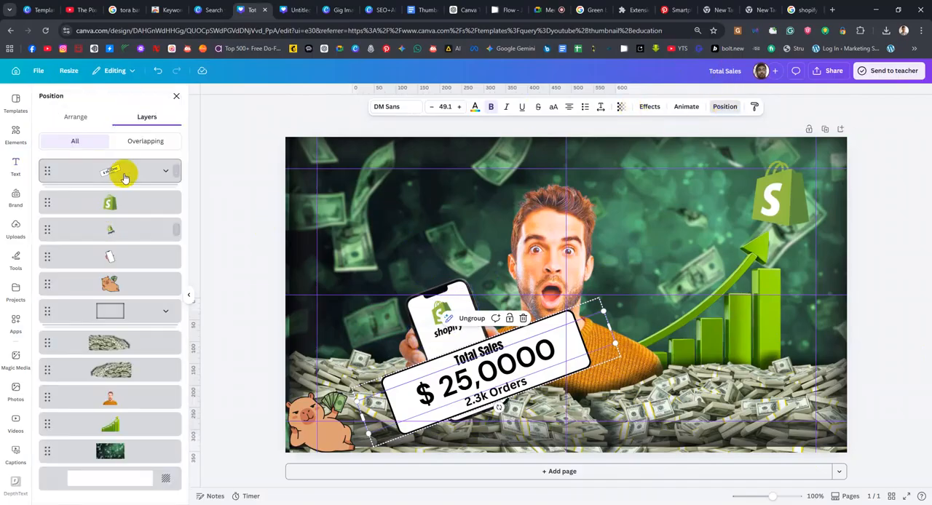
click(121, 176)
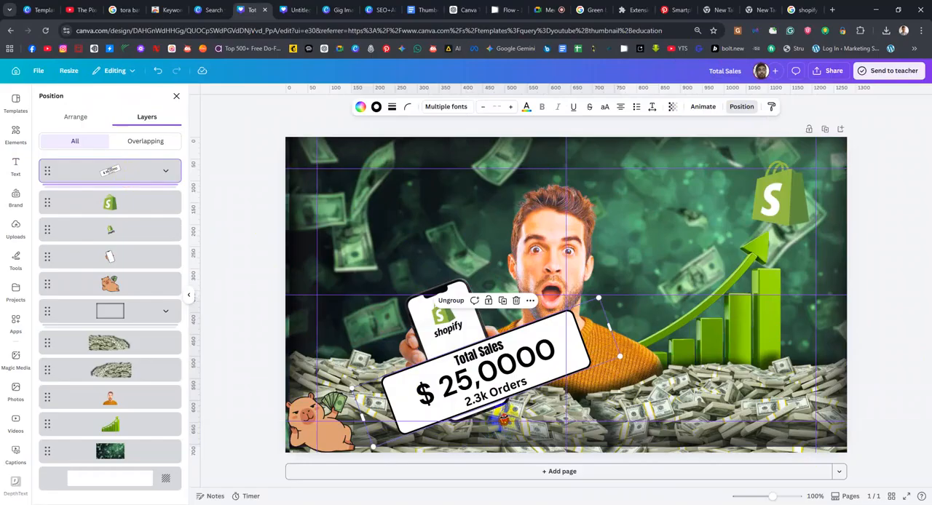
drag(505, 420, 505, 420)
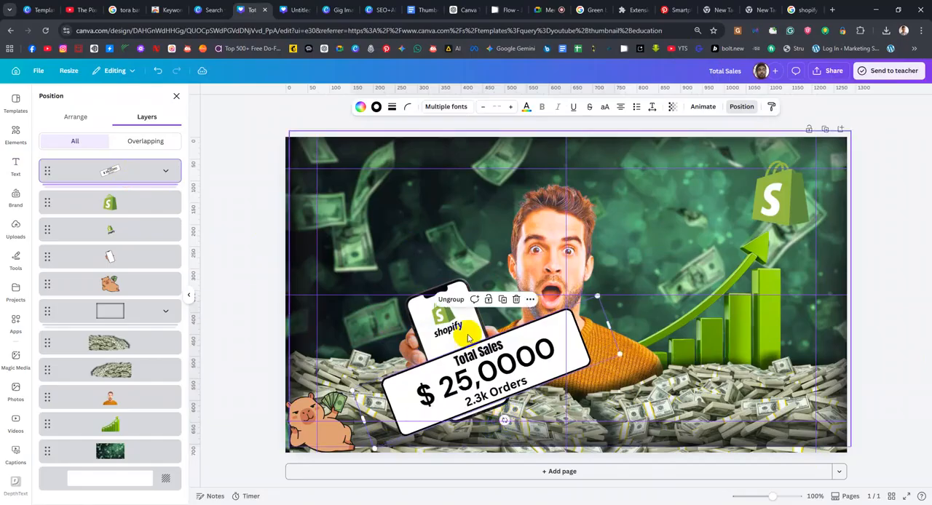
Shrink the tilted sales card and position it across the phone screen just below the Shopify logo
drag(346, 386, 395, 384)
drag(501, 377, 475, 370)
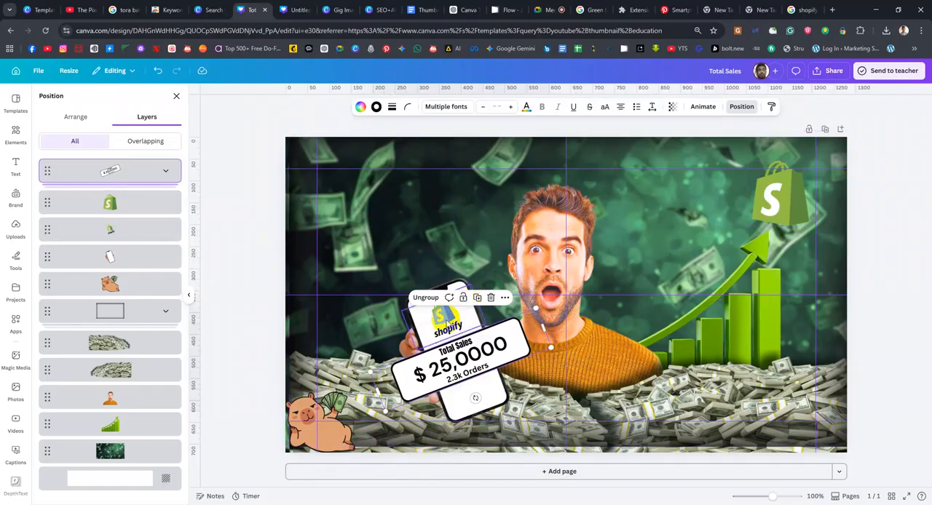
Duplicate the Shopify logo on the phone screen, separate the two copies and bring one to the front of all layers
click(420, 373)
drag(421, 373, 392, 350)
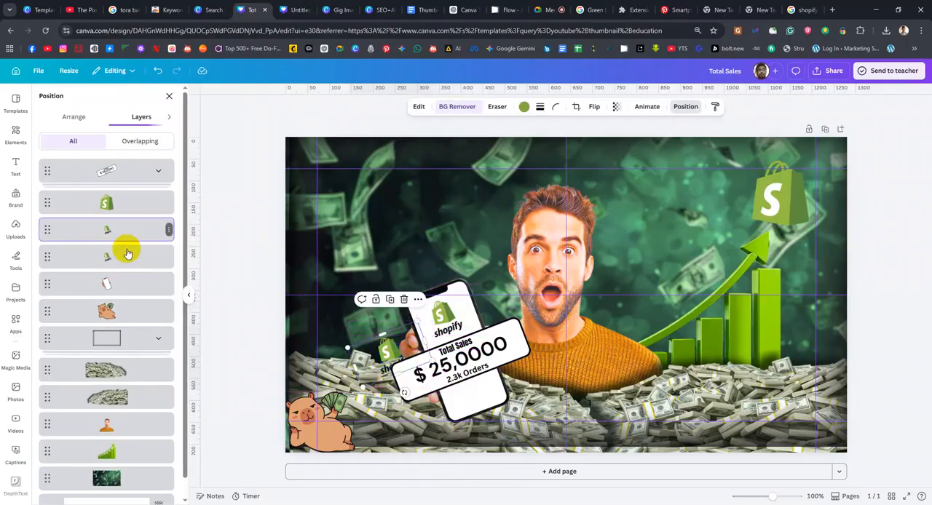
click(120, 255)
drag(124, 218, 120, 164)
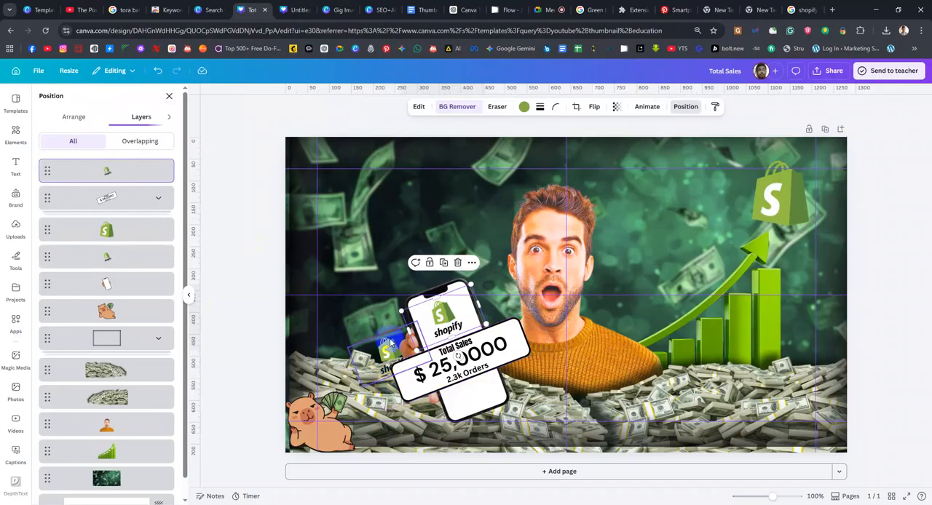
drag(417, 367, 383, 337)
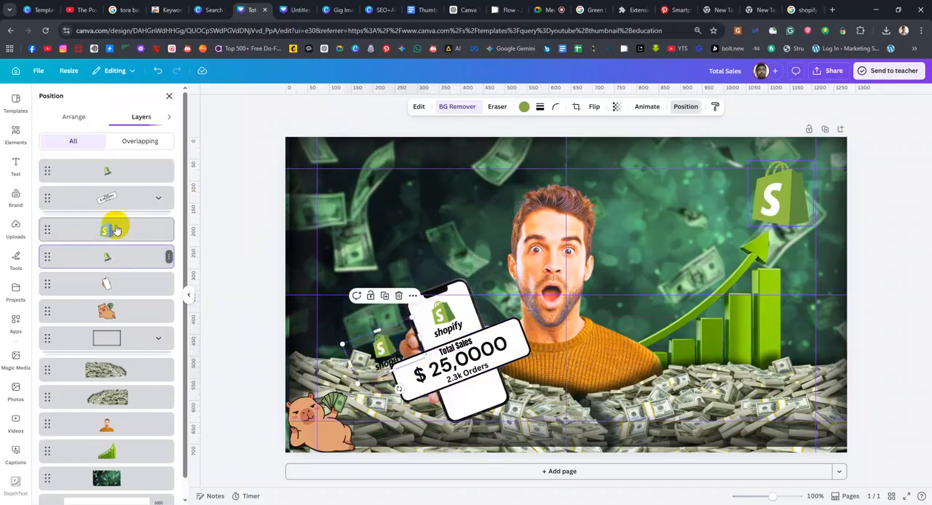
Shrink the frontmost Shopify logo and place it on the sales card just before the dollar sign
mouse_move(124, 173)
mouse_down()
mouse_move(131, 254)
mouse_move(117, 233)
mouse_move(119, 160)
mouse_move(123, 169)
mouse_up()
drag(409, 376, 405, 380)
drag(441, 353, 406, 381)
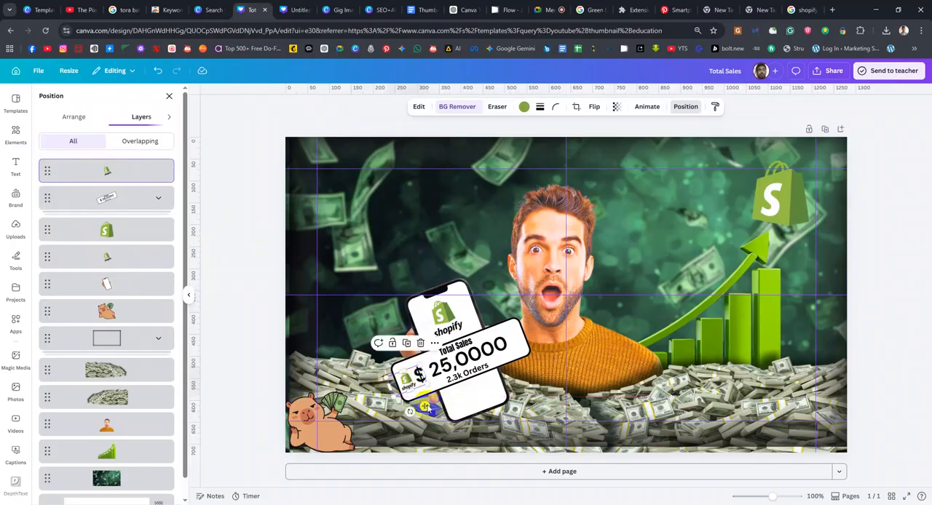
Extend the white sales card outward on its logo end and centre the small Shopify logo in the added space
click(642, 351)
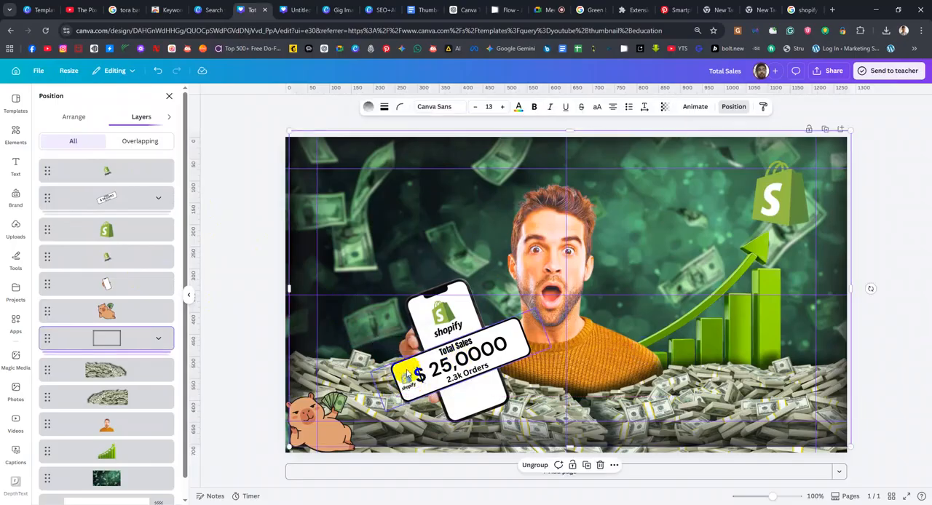
click(401, 367)
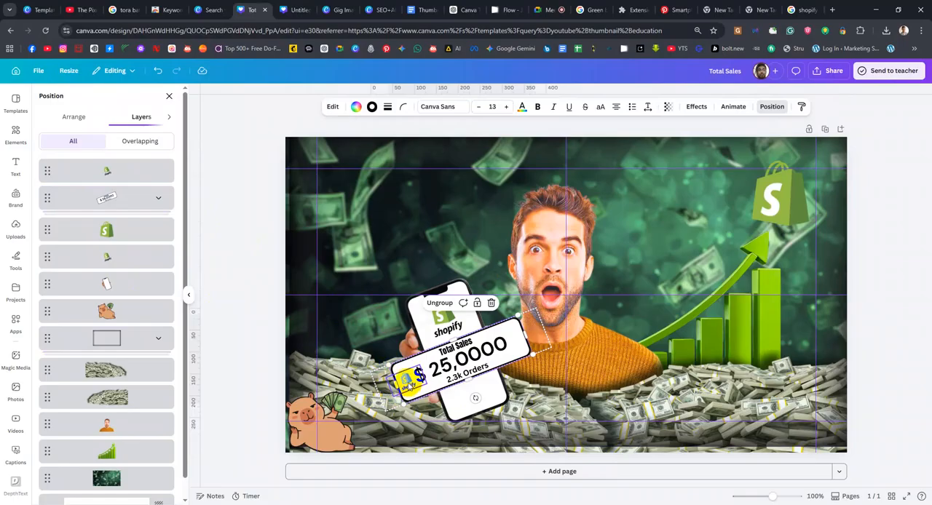
drag(395, 384, 384, 387)
click(403, 380)
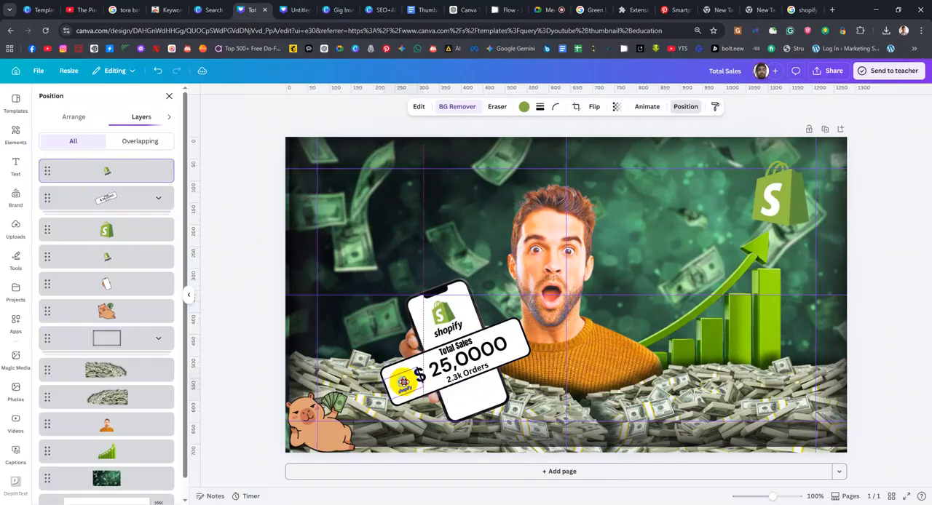
drag(403, 380, 406, 384)
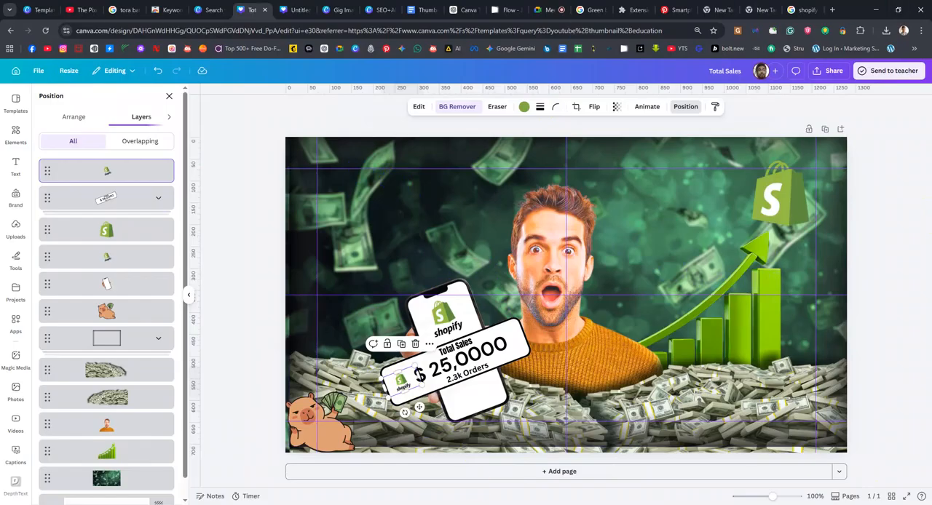
Examine the title and layout of the "Money From App" reference thumbnail in the Pinterest window, and return to the Canva design
click(508, 503)
click(626, 479)
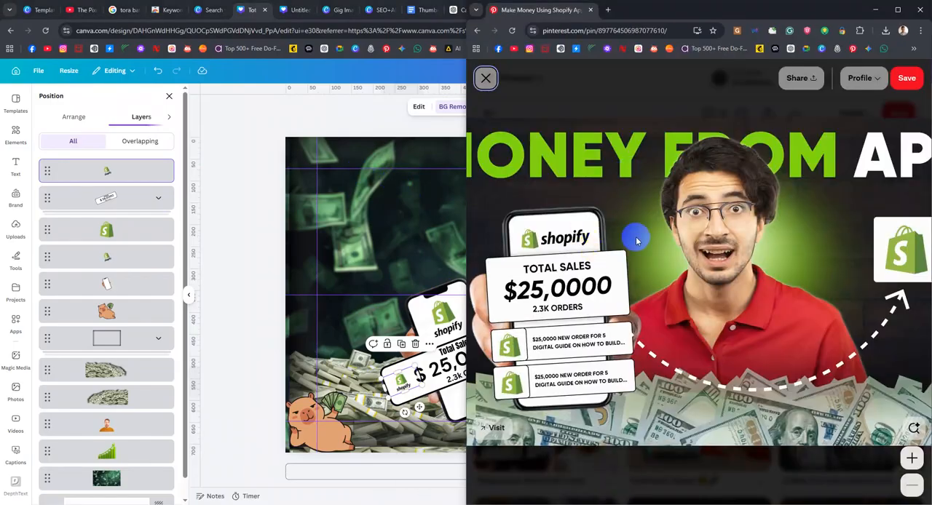
key(ctrl+minus)
key(ctrl+minus)
key(ctrl+minus)
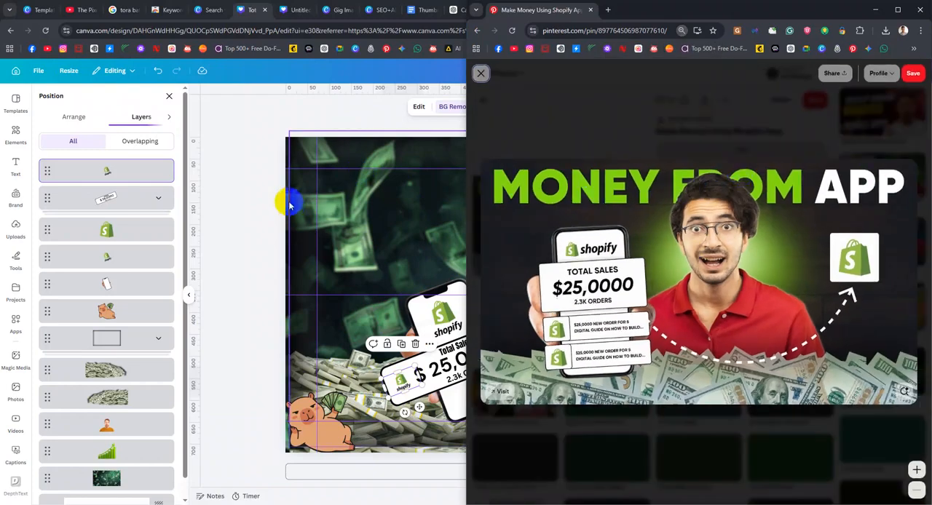
click(258, 189)
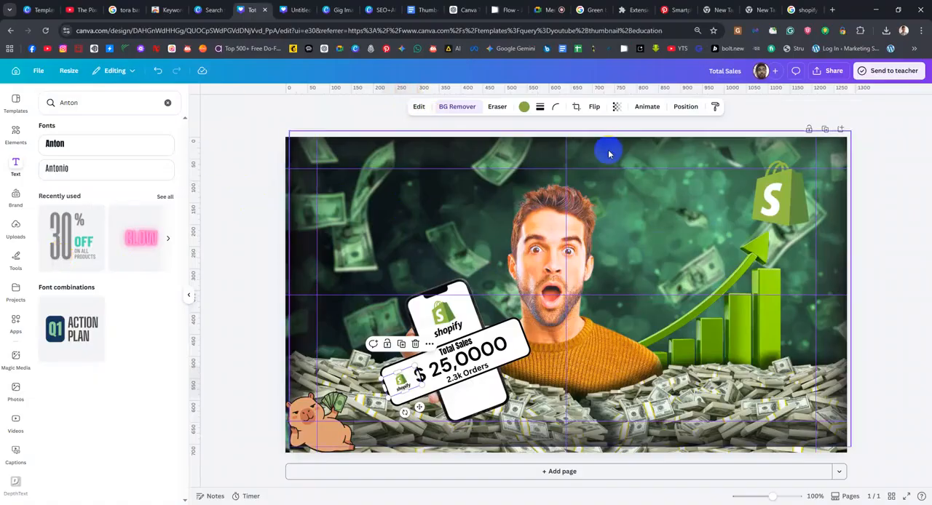
Add a new heading text box and set its font to Anton
click(16, 163)
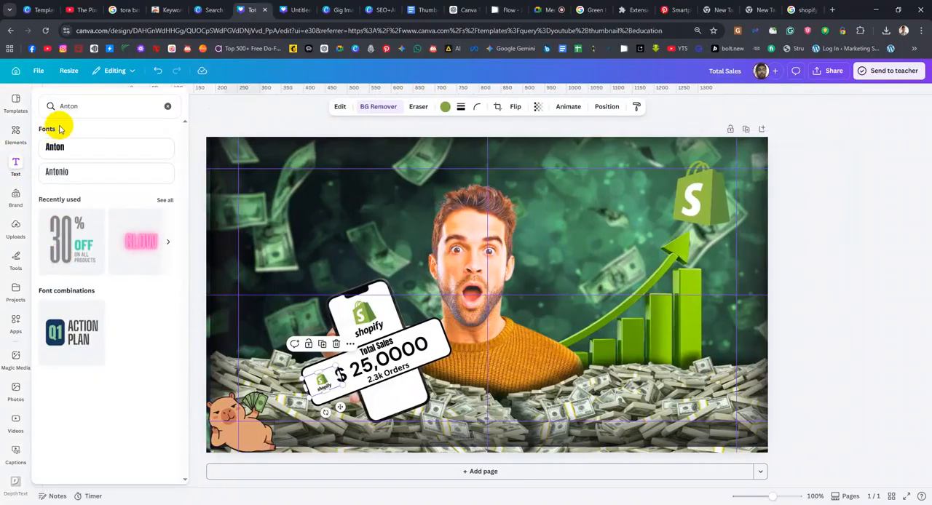
click(168, 107)
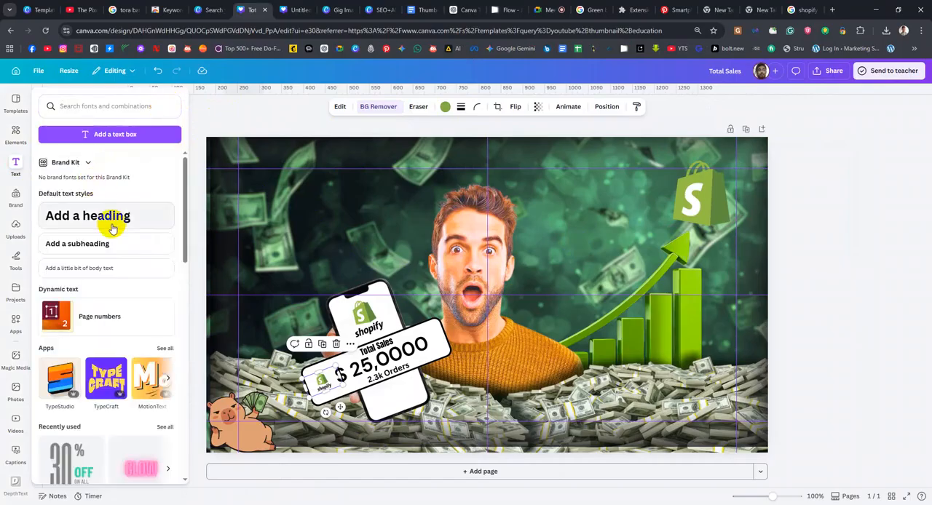
click(109, 224)
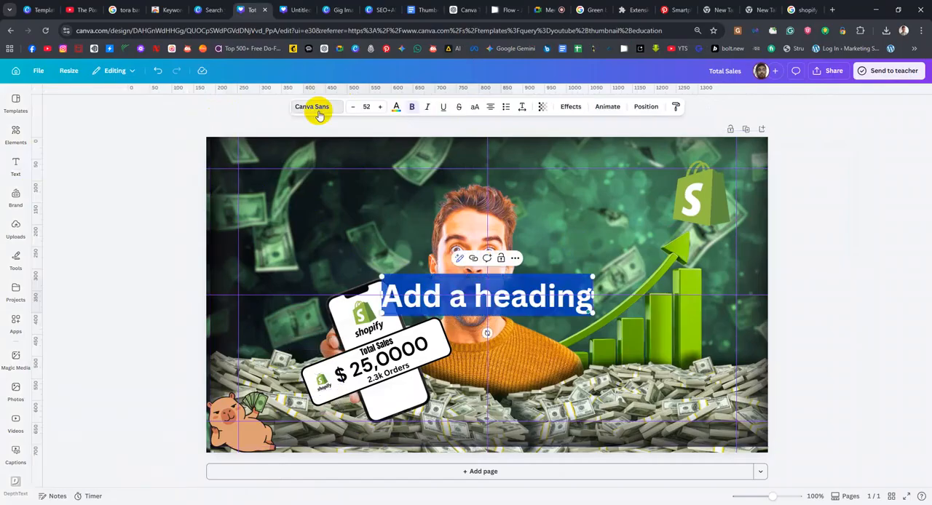
click(313, 108)
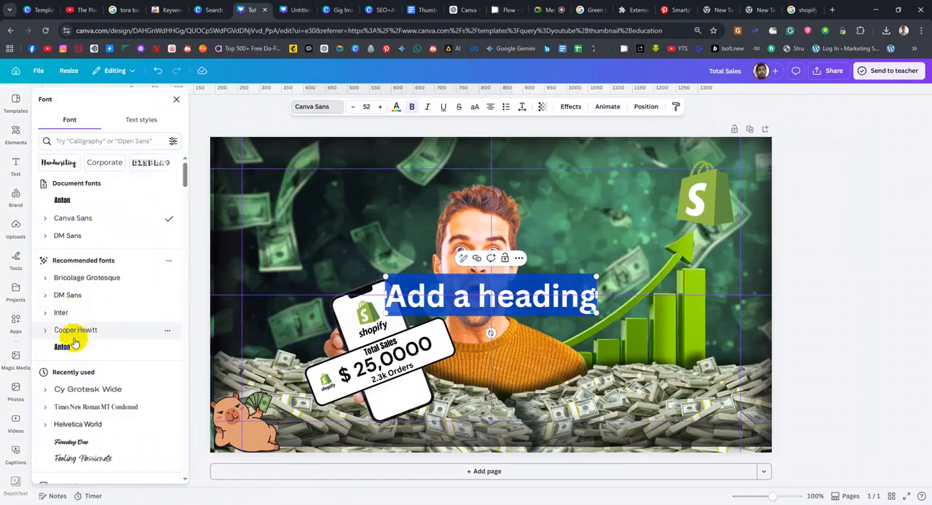
click(65, 347)
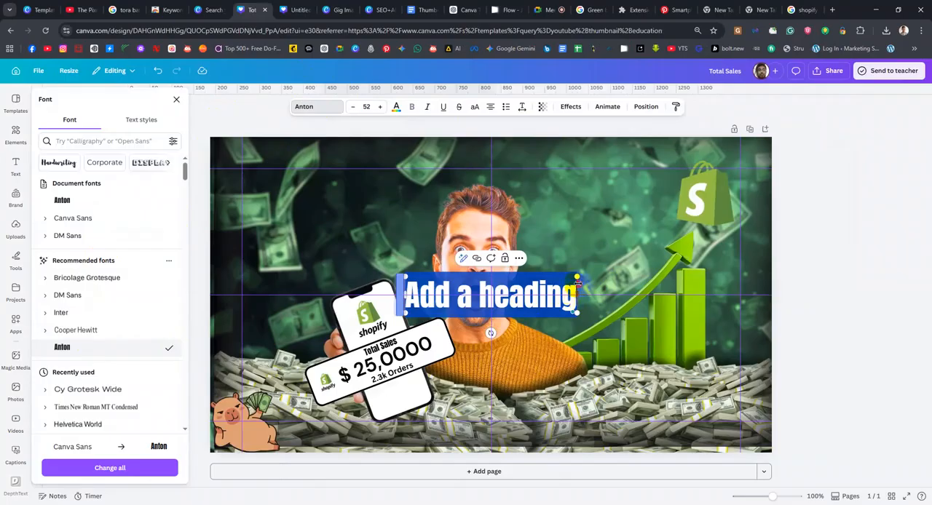
Replace the heading text with "Get More Money From App" and widen its box so it fits on one line
drag(576, 280, 691, 281)
click(553, 281)
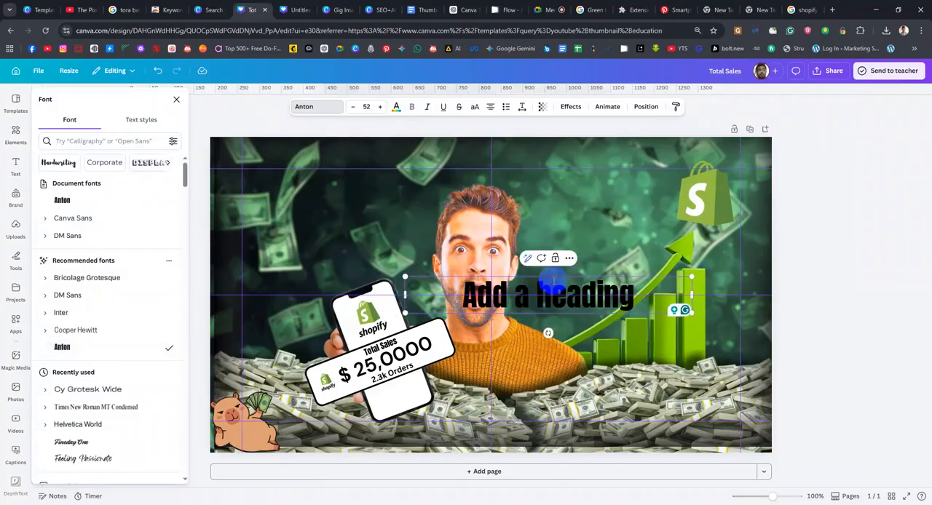
double_click(553, 281)
text(Get More)
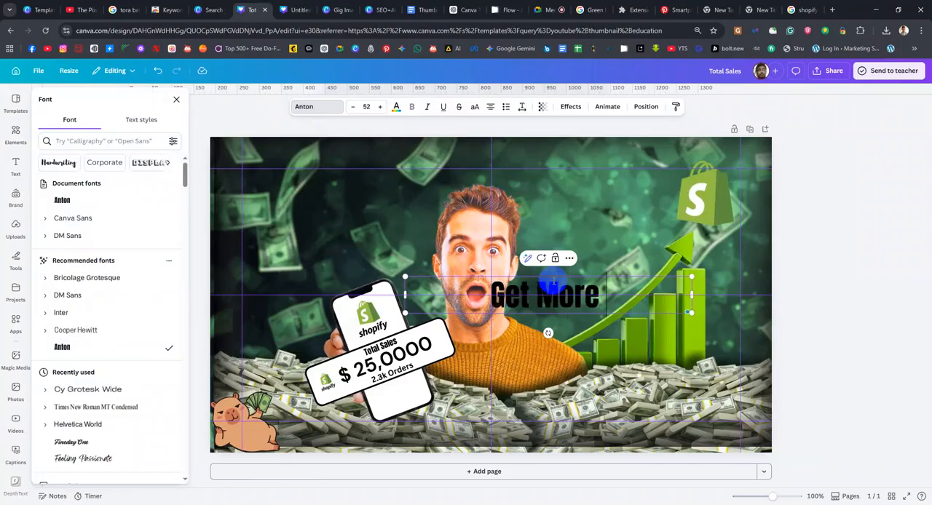
text( Money F)
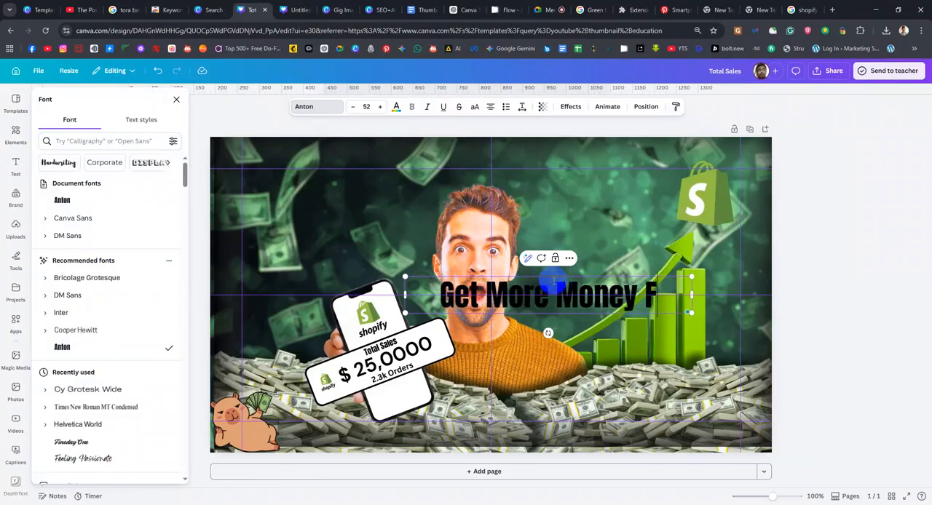
text(rom Apop)
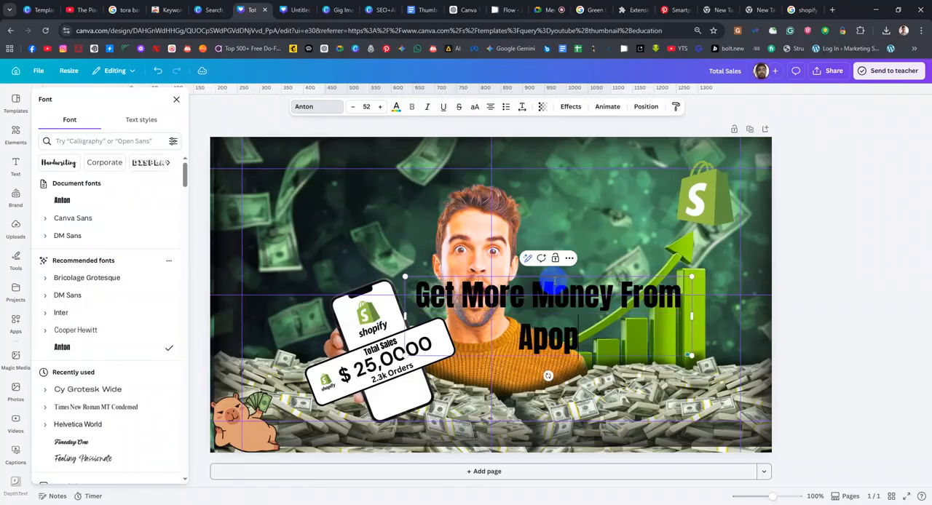
key(BackSpace)
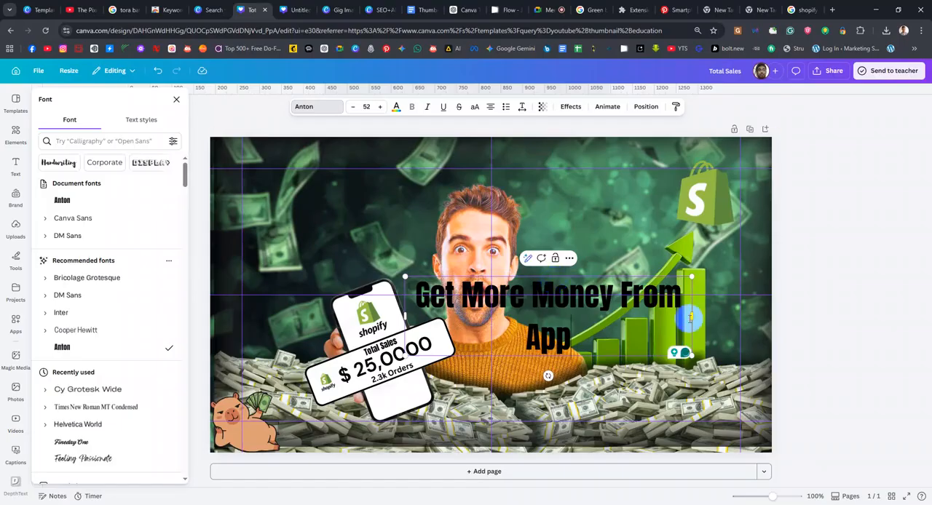
drag(693, 315, 927, 287)
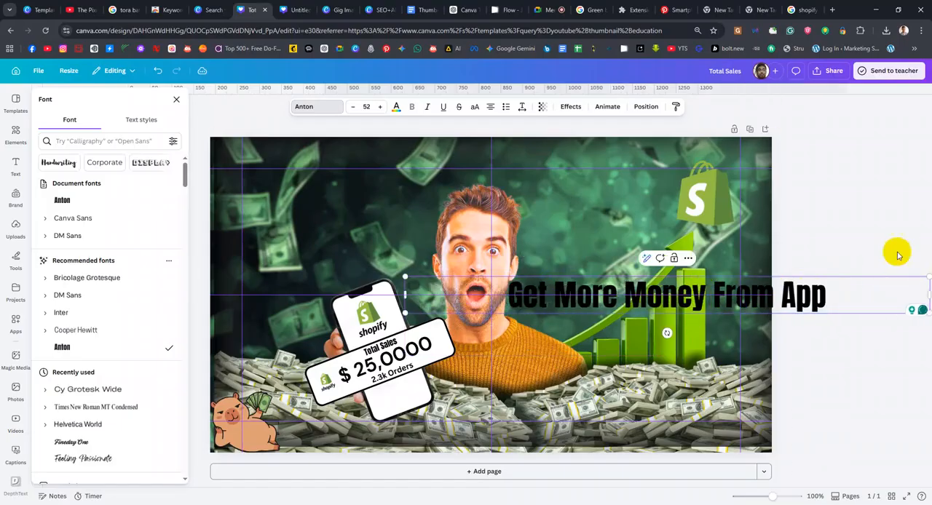
Move the "Get More Money From App" heading up across the man's hair and colour it vivid green
click(646, 107)
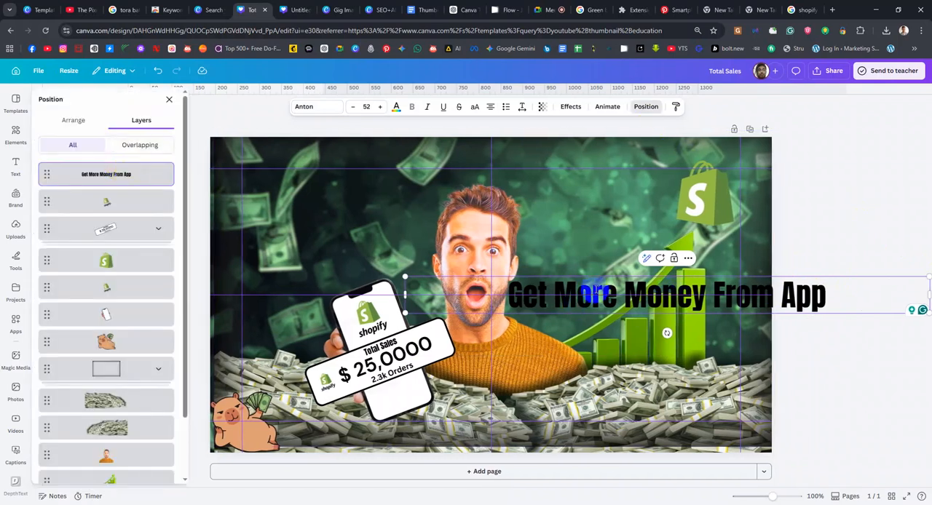
click(797, 222)
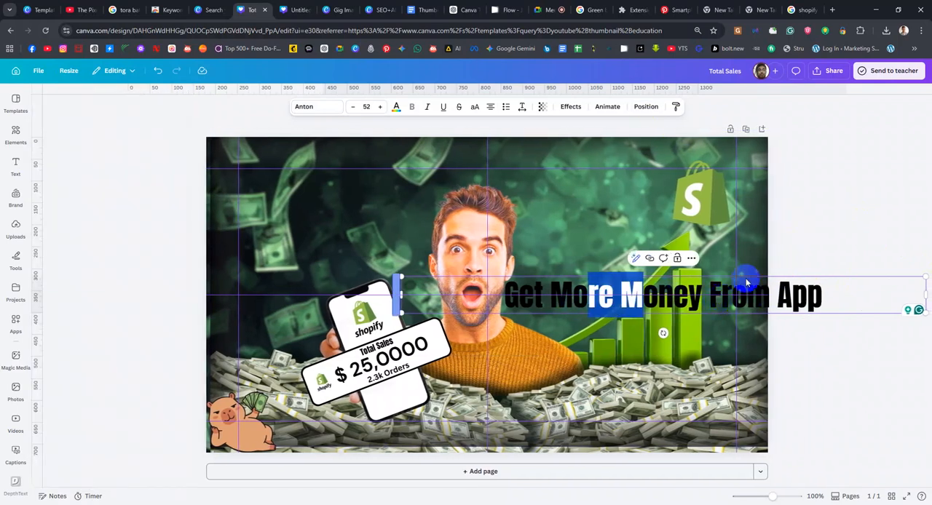
click(790, 230)
drag(699, 291, 547, 191)
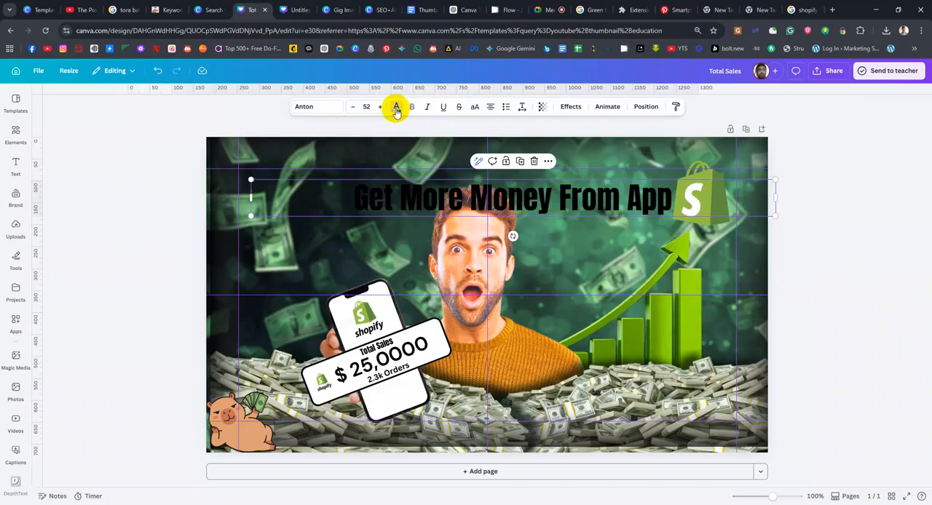
click(396, 107)
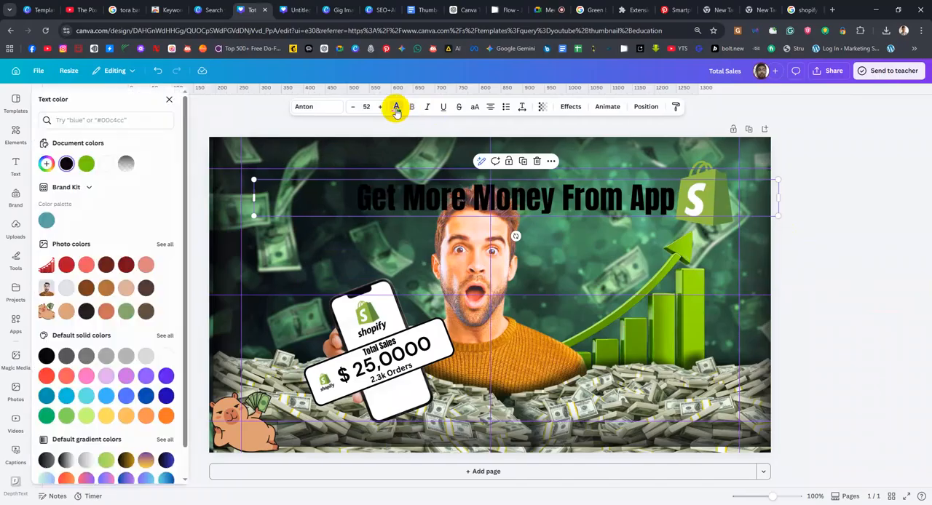
click(85, 169)
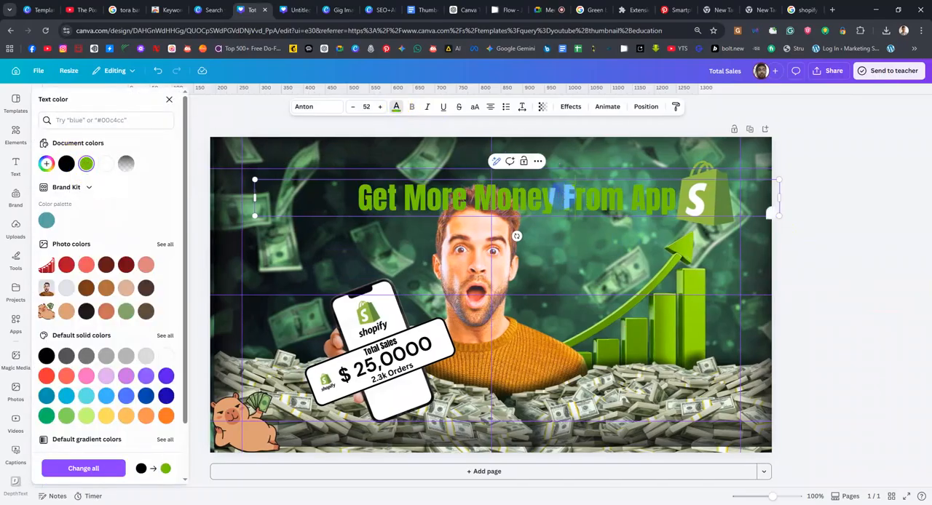
Colour only the words "From App" in the heading white (#FFFFFF)
drag(580, 191, 699, 202)
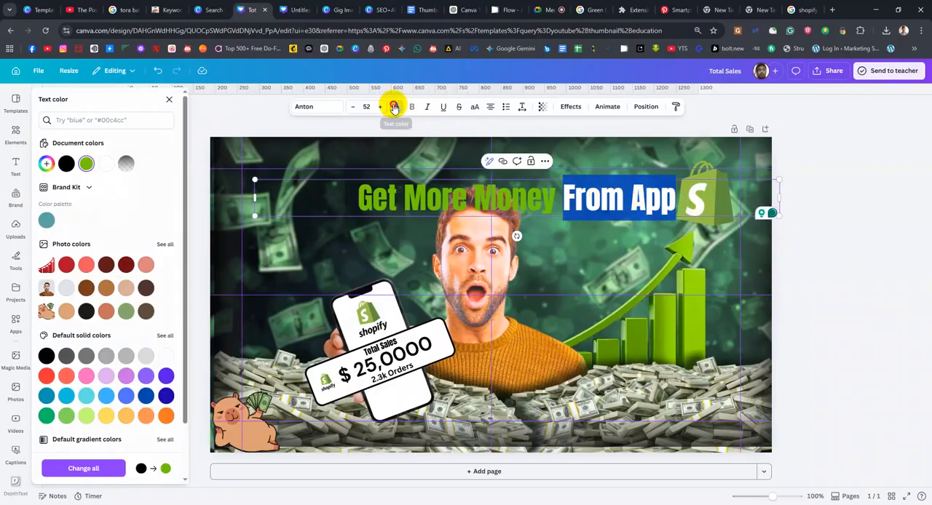
click(394, 106)
click(397, 108)
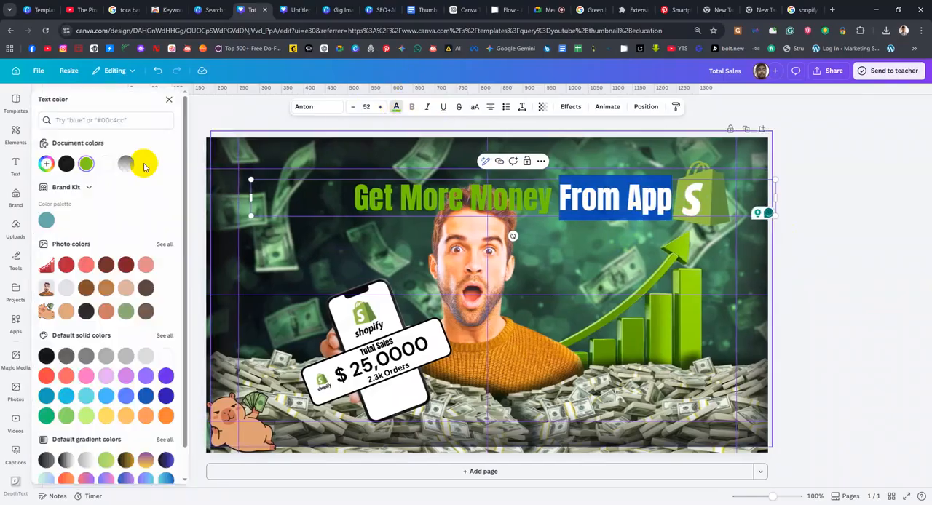
click(45, 164)
drag(80, 208, 31, 195)
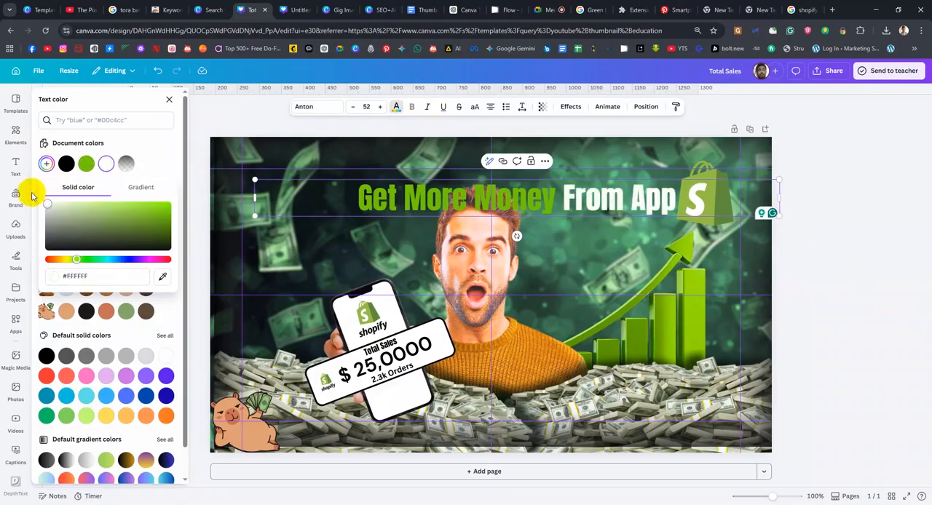
Apply a light-to-dark green gradient to the words "Get More Money" and set its style to centred radial
click(545, 192)
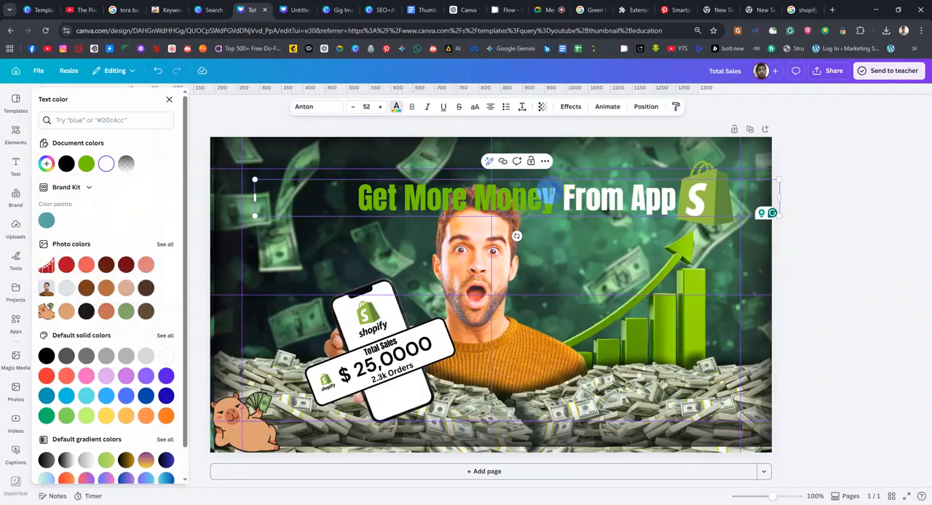
drag(546, 192, 343, 182)
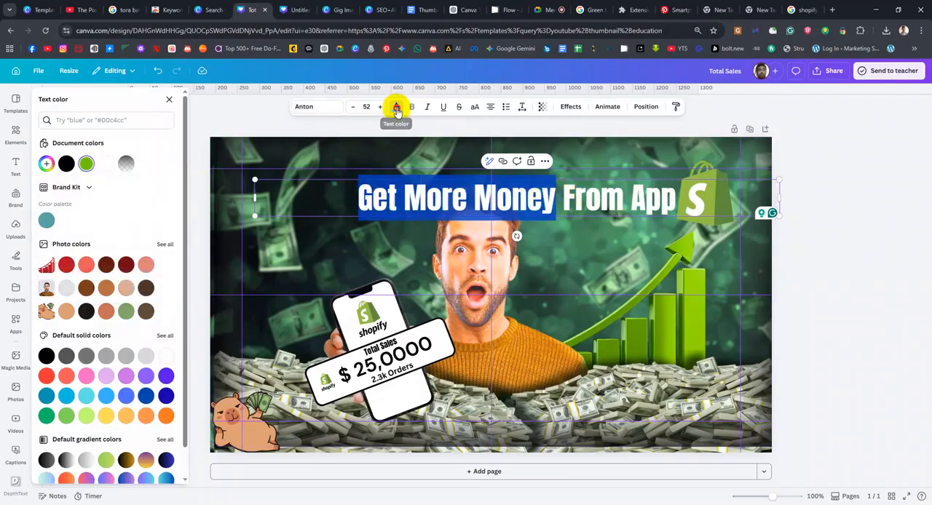
click(396, 107)
click(396, 107)
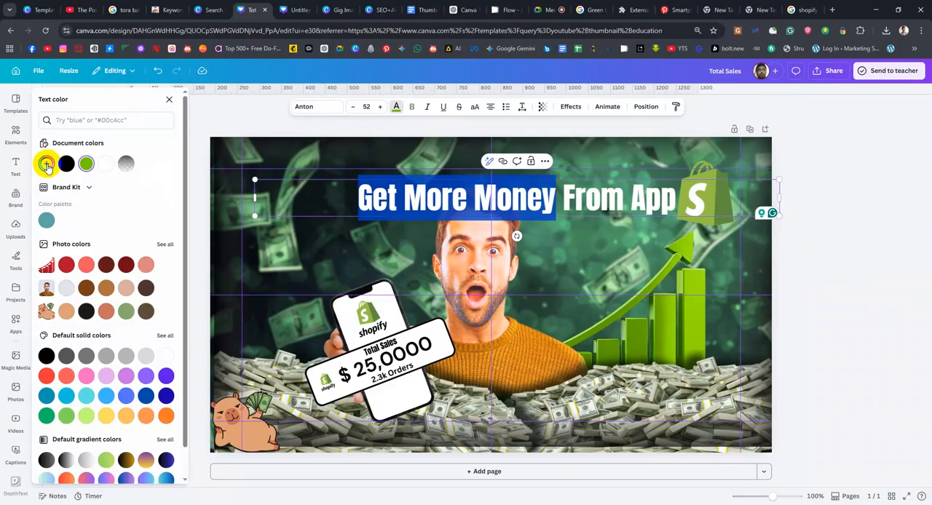
click(46, 164)
click(137, 189)
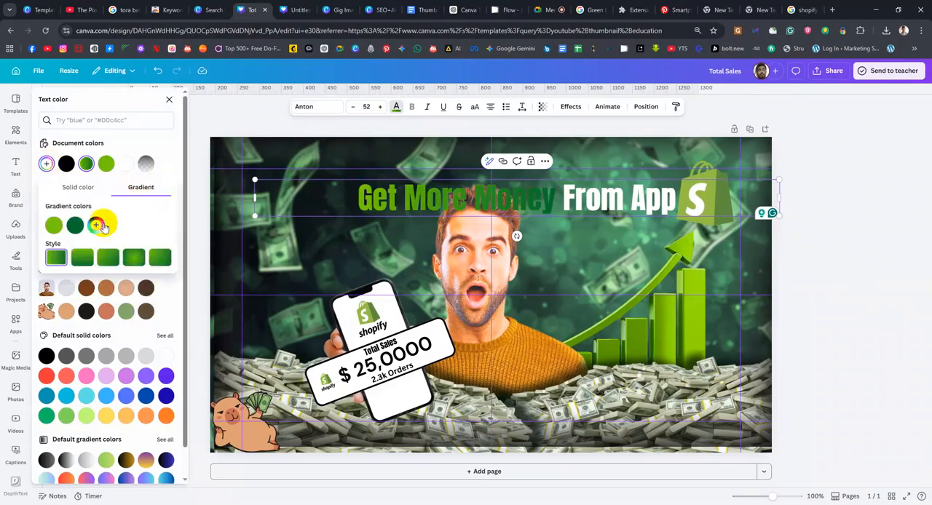
click(130, 257)
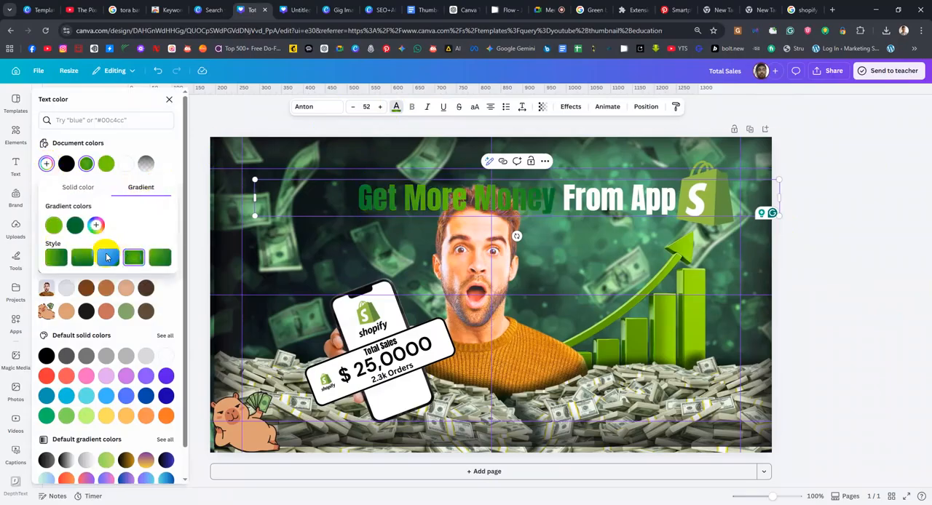
Brighten the "Get More Money" gradient, giving it a light lime green first colour of about #BFFF6F and a vivid green second colour
click(82, 258)
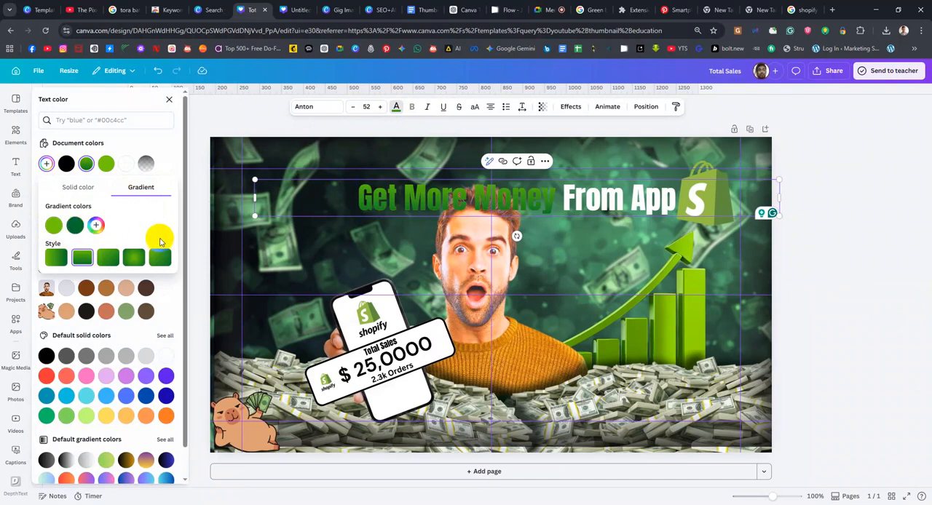
click(75, 227)
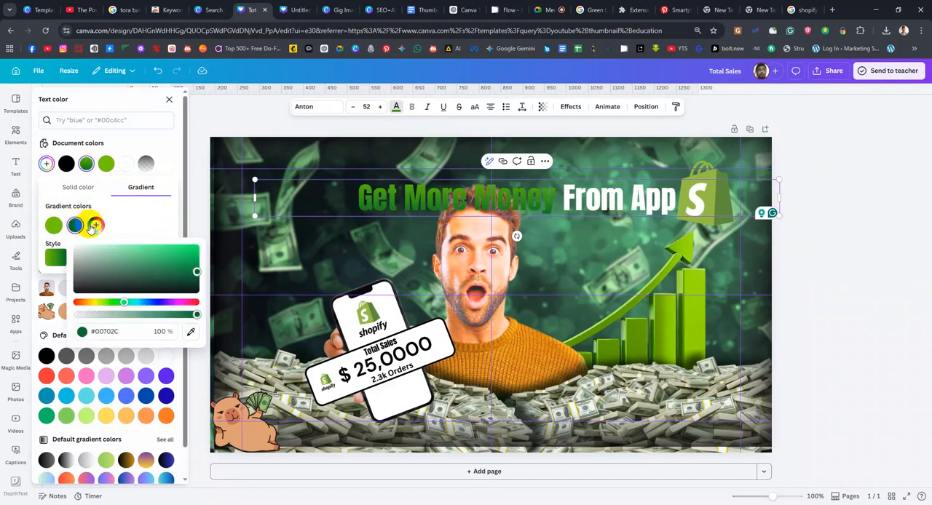
drag(195, 272, 203, 230)
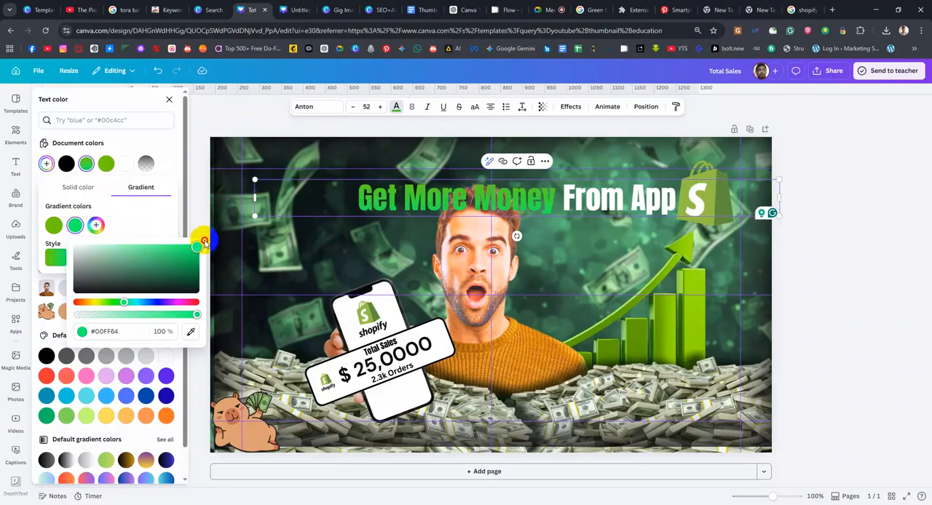
click(53, 225)
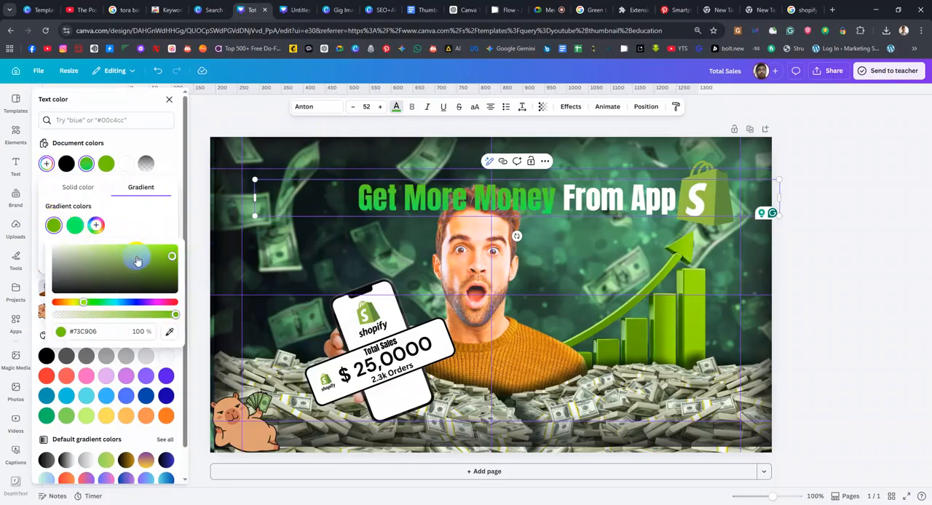
drag(170, 254, 134, 239)
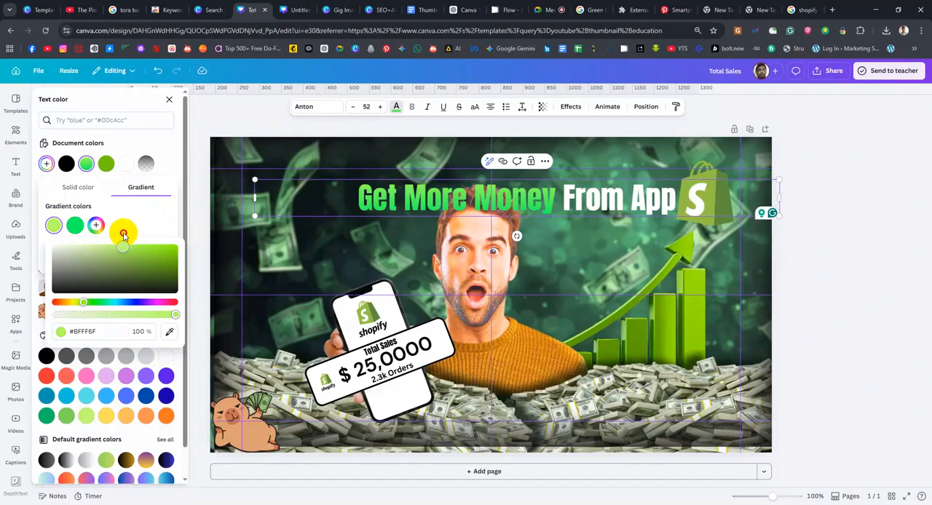
Set the second gradient colour of "Get More Money" to about #26B808 and use the vertical linear style
click(75, 224)
drag(194, 248, 195, 266)
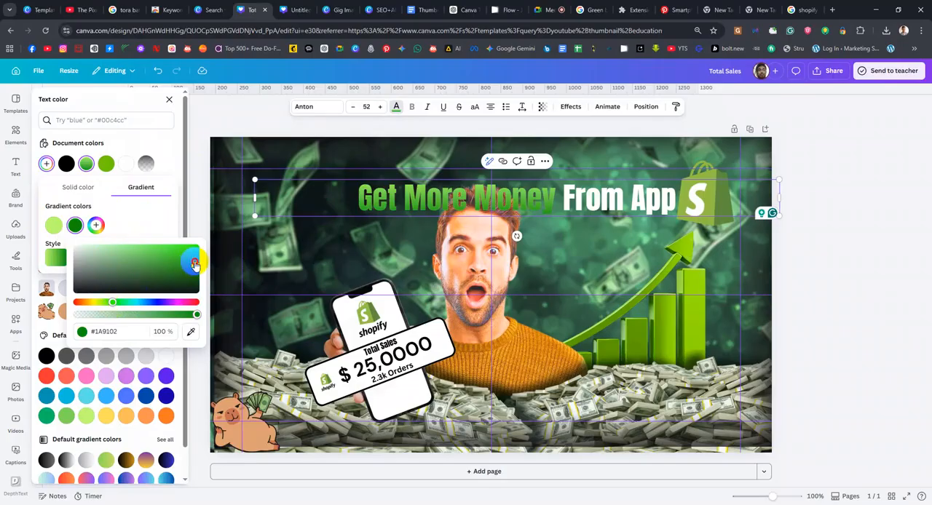
drag(195, 266, 193, 255)
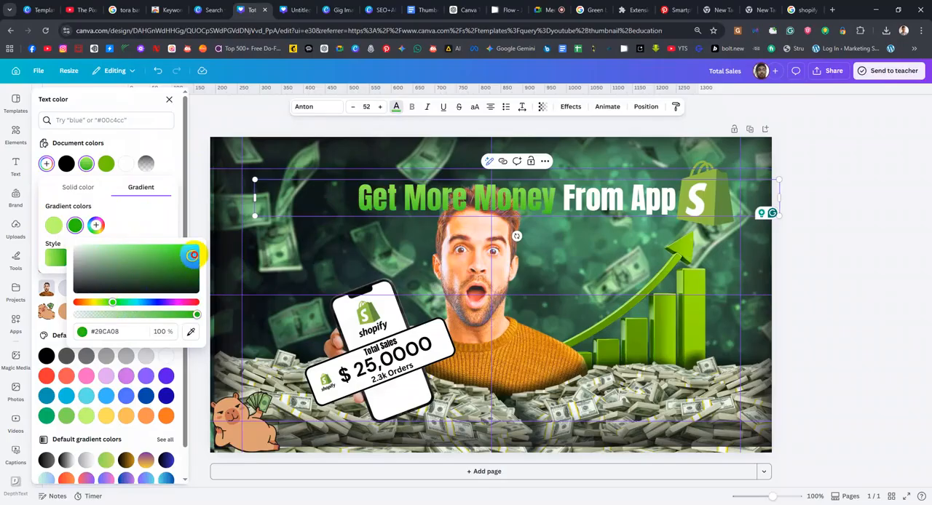
click(146, 217)
click(133, 258)
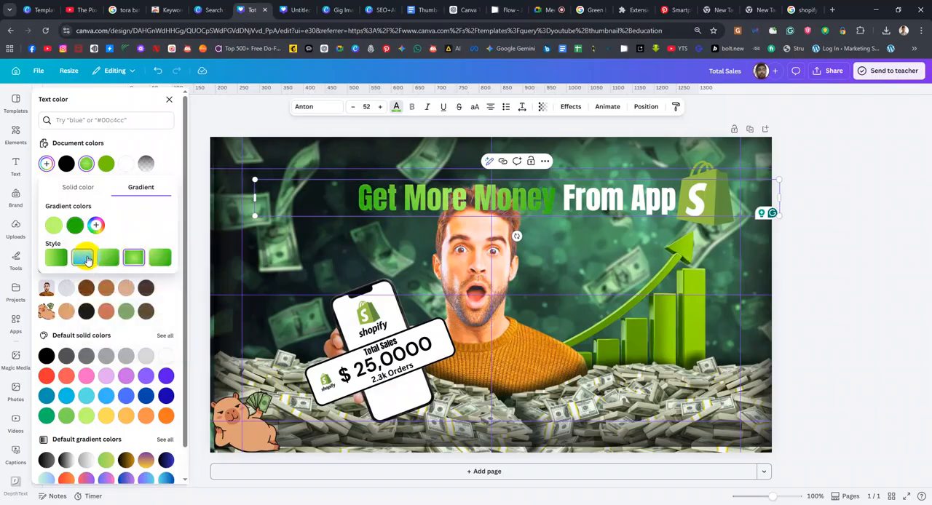
click(87, 257)
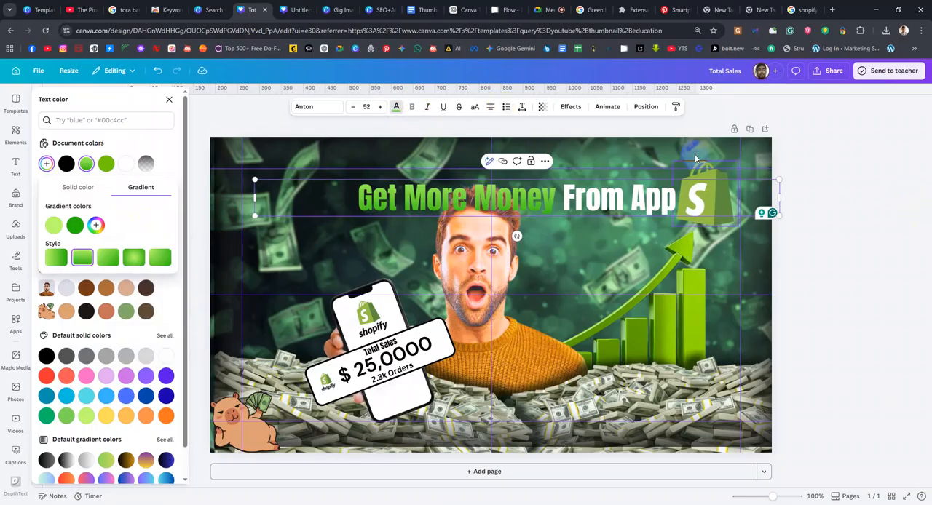
Apply the Outline text effect to the "Get More Money From App" heading and colour the outline black
click(569, 106)
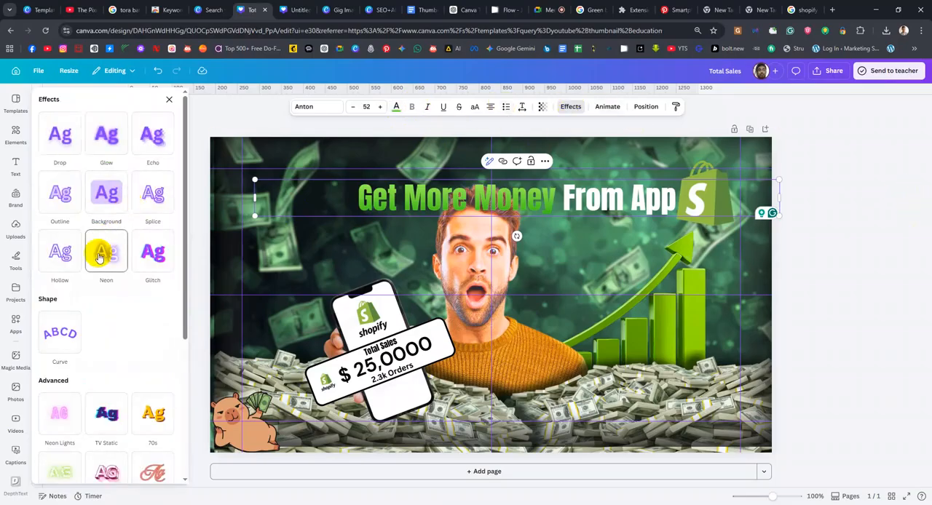
scroll(71, 353, down, 1)
scroll(110, 288, up, 1)
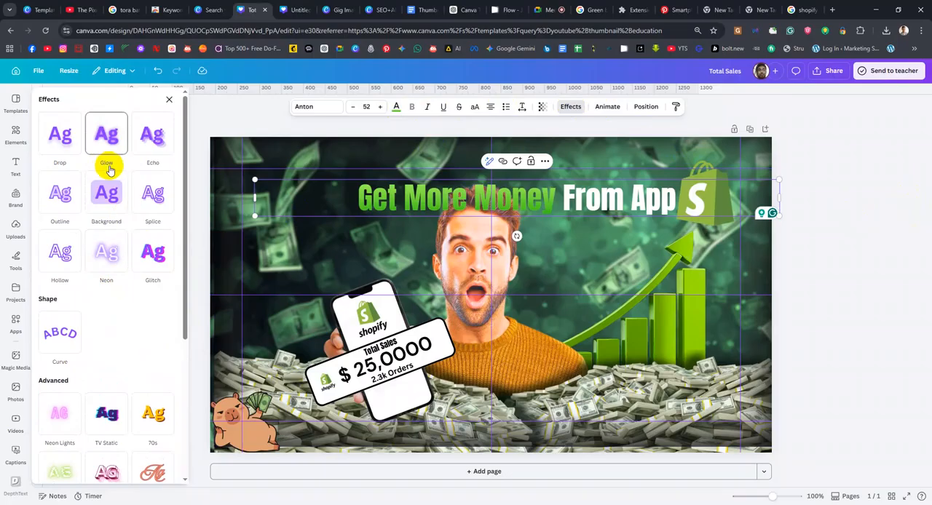
click(64, 192)
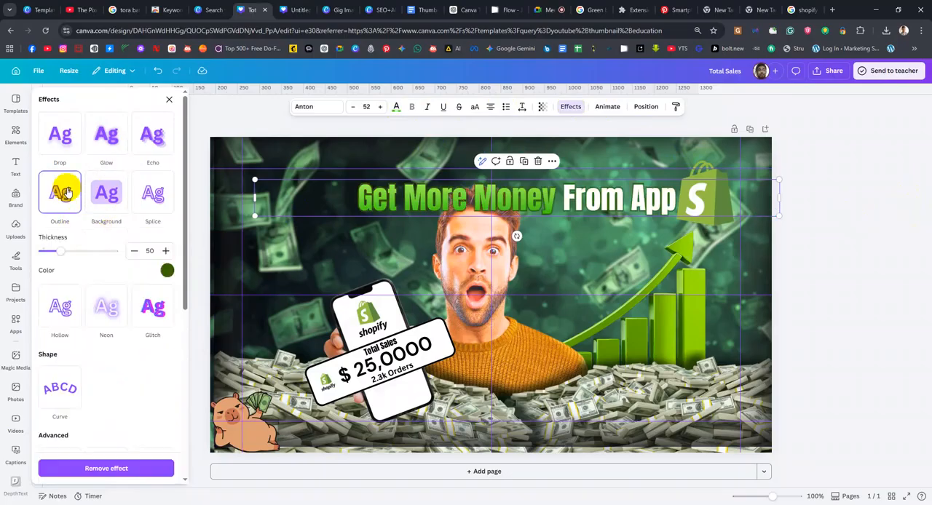
click(165, 273)
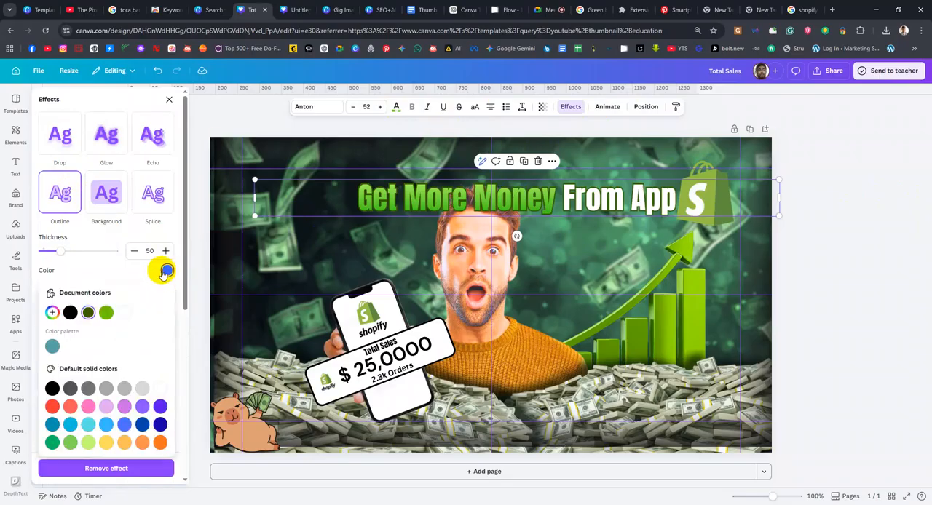
click(71, 313)
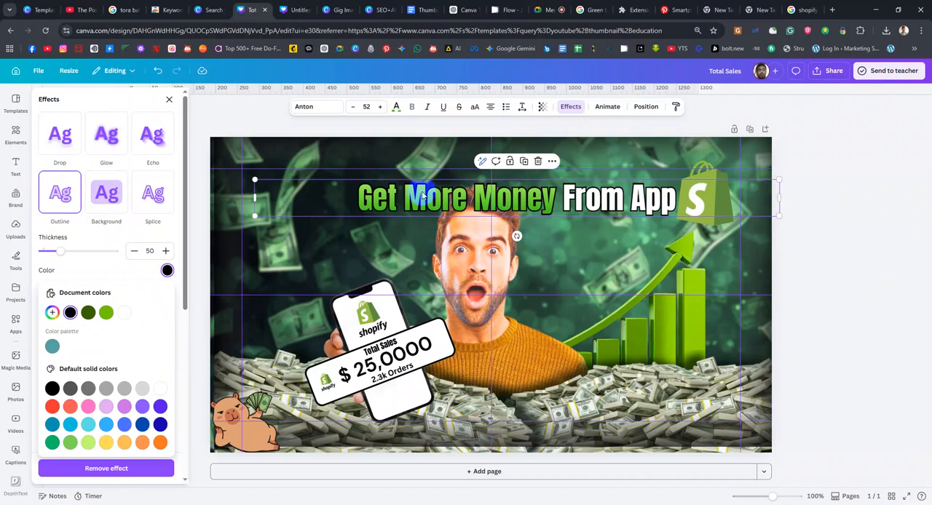
Enlarge the heading to font size 62 and shift it so it ends just before the Shopify bag logo
click(379, 106)
click(379, 106)
click(380, 106)
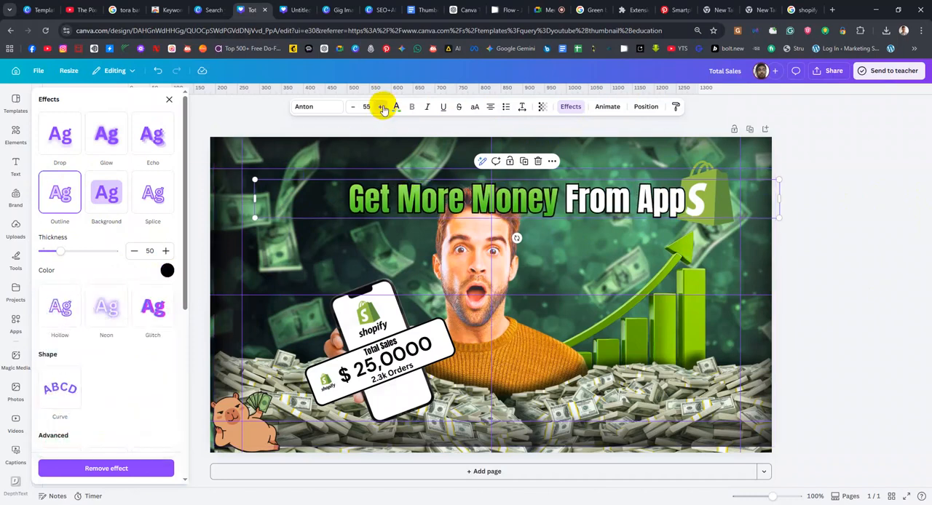
click(382, 107)
click(382, 107)
click(382, 108)
click(382, 108)
click(382, 108)
click(382, 108)
click(382, 108)
drag(586, 203, 557, 199)
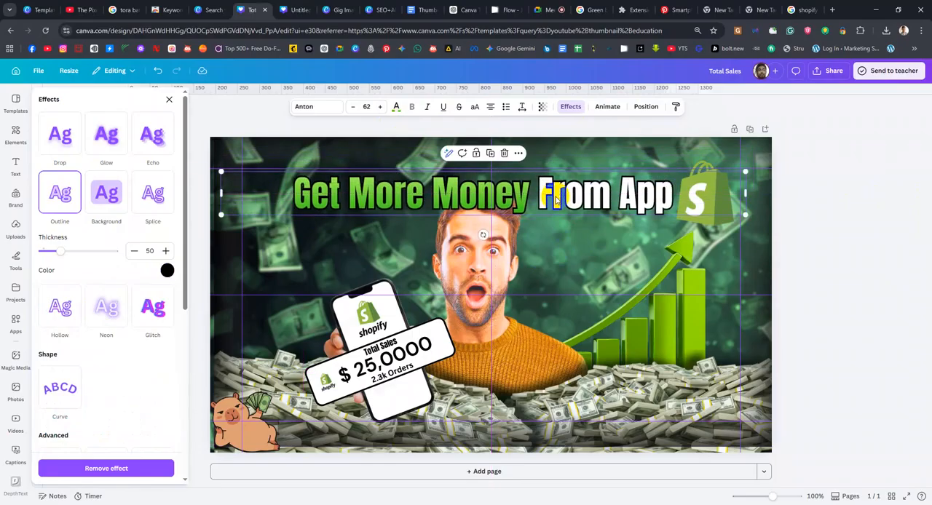
Place the heading layer directly behind the man and raise the text so his hair overlaps only the word "Money"
click(655, 107)
drag(124, 177, 131, 409)
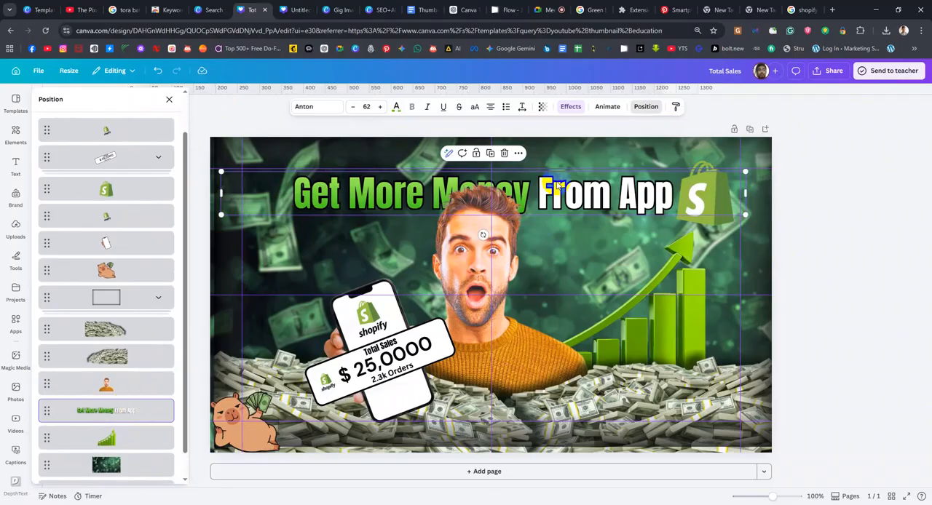
drag(556, 185, 557, 176)
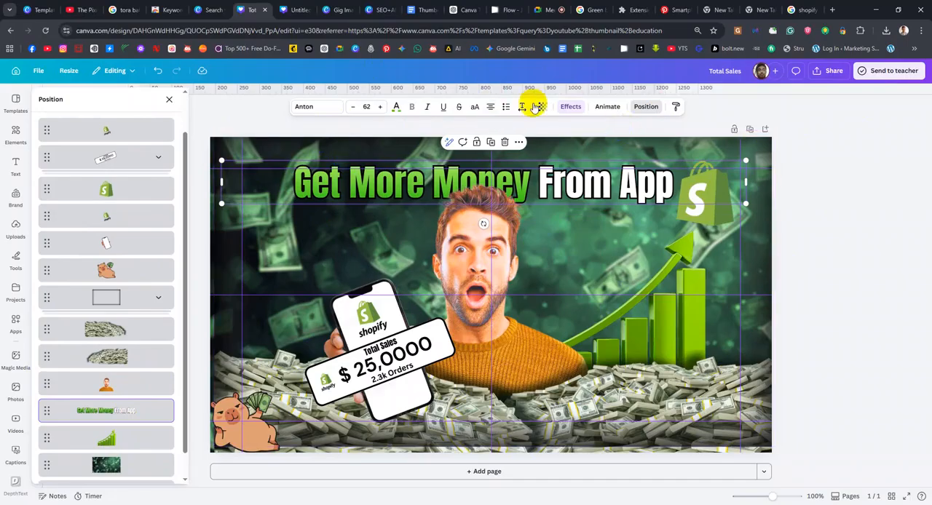
Try the Splice effect on the heading and switch back to Outline
click(561, 107)
scroll(109, 218, up, 1)
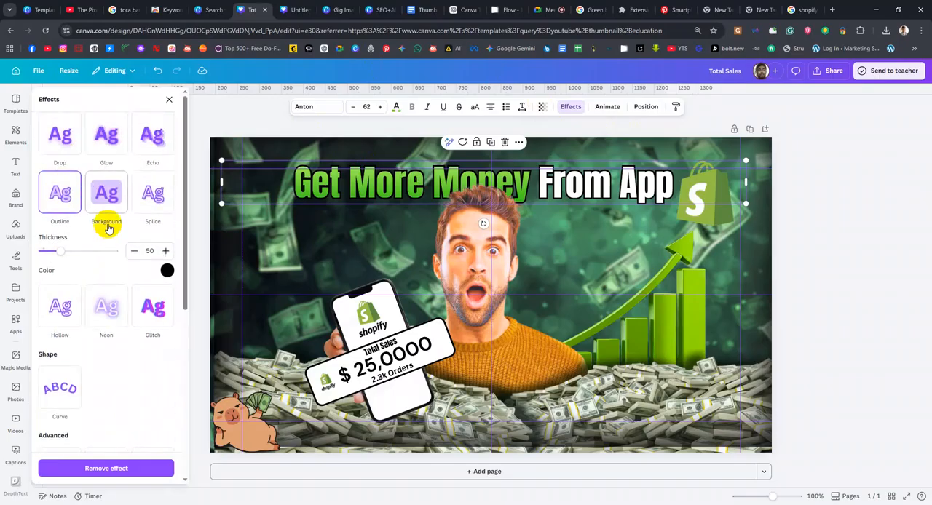
click(153, 203)
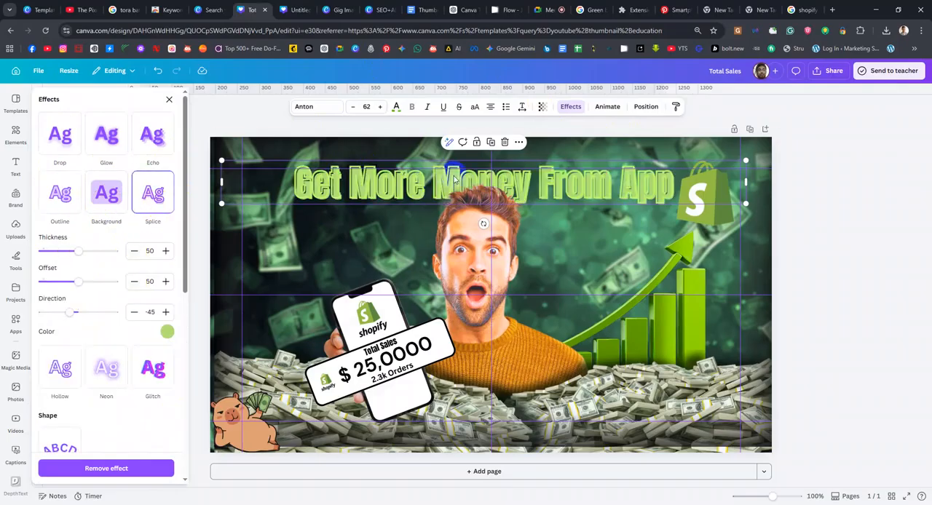
click(65, 194)
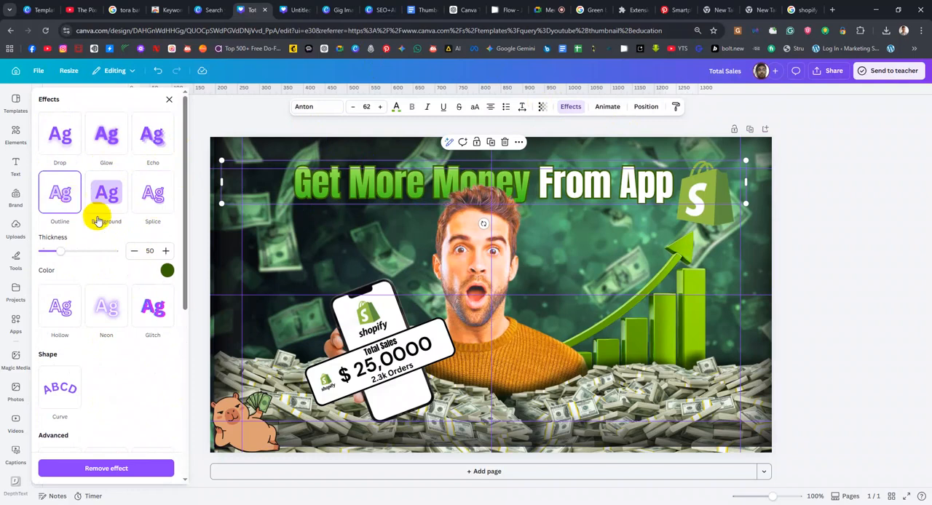
Colour the heading's outline dark grey, about #2F2D2D, and set its thickness to 69
click(166, 270)
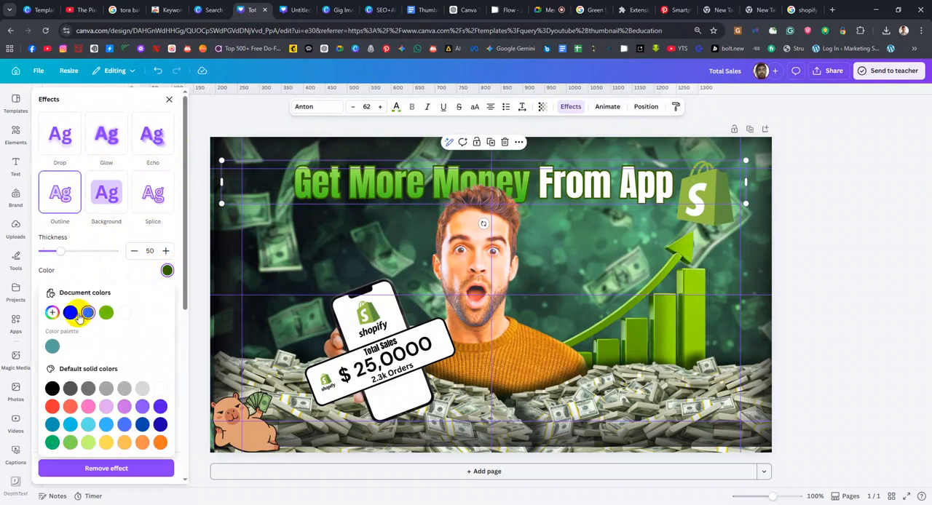
click(53, 313)
drag(56, 377, 59, 369)
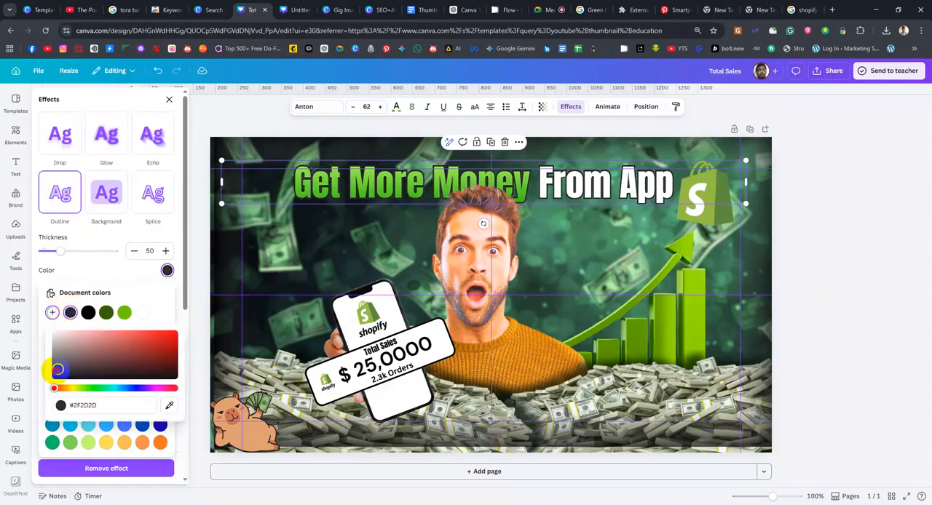
click(98, 275)
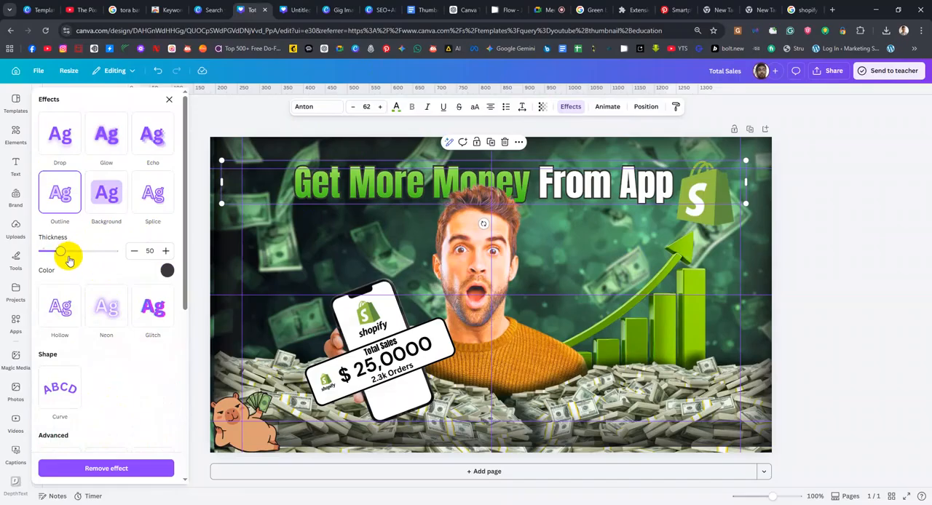
mouse_move(63, 255)
mouse_down()
mouse_move(54, 252)
mouse_move(72, 255)
mouse_up()
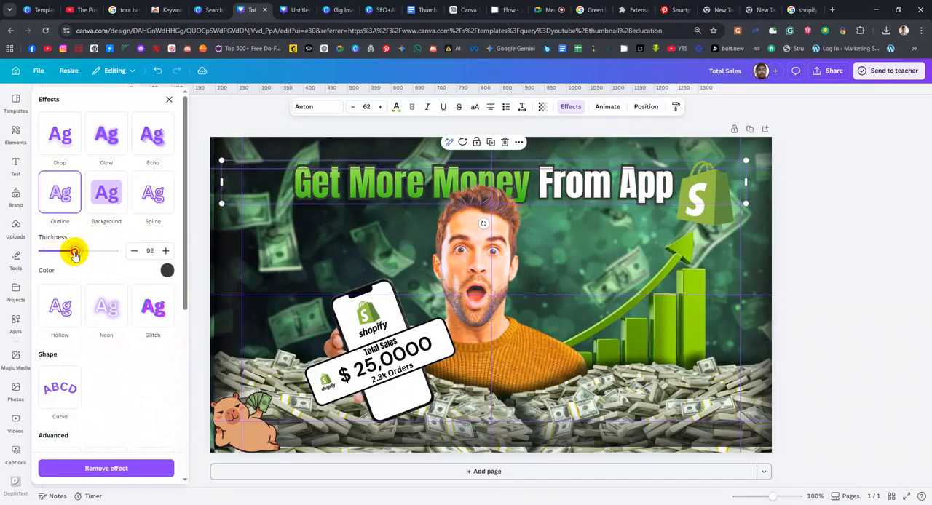
scroll(93, 284, down, 2)
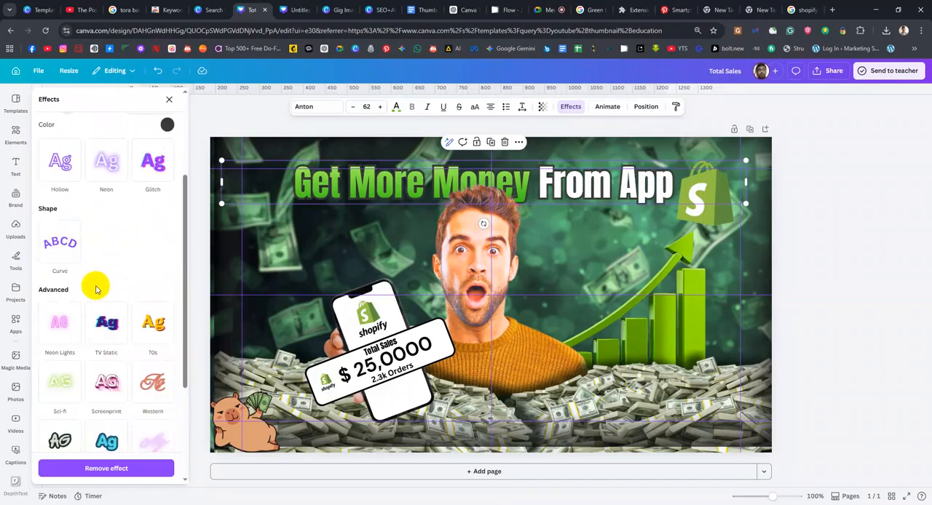
scroll(95, 289, down, 2)
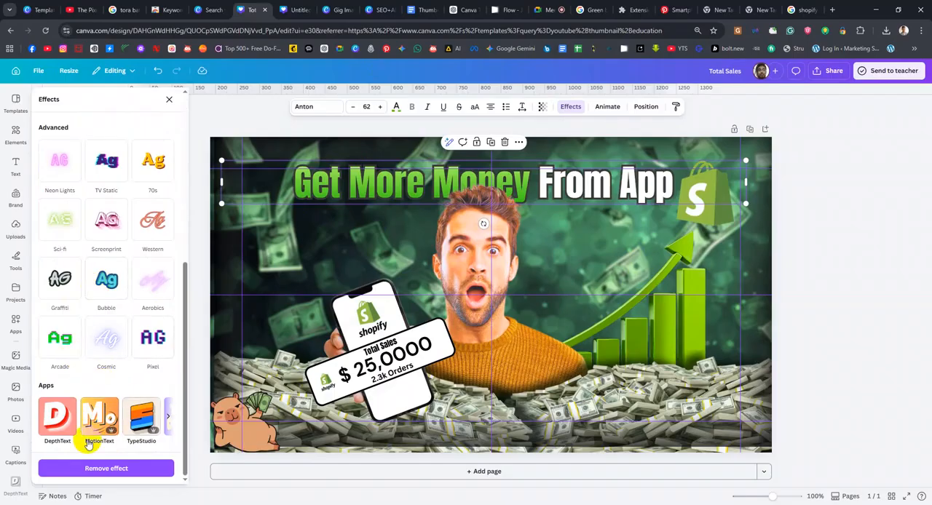
scroll(125, 323, up, 3)
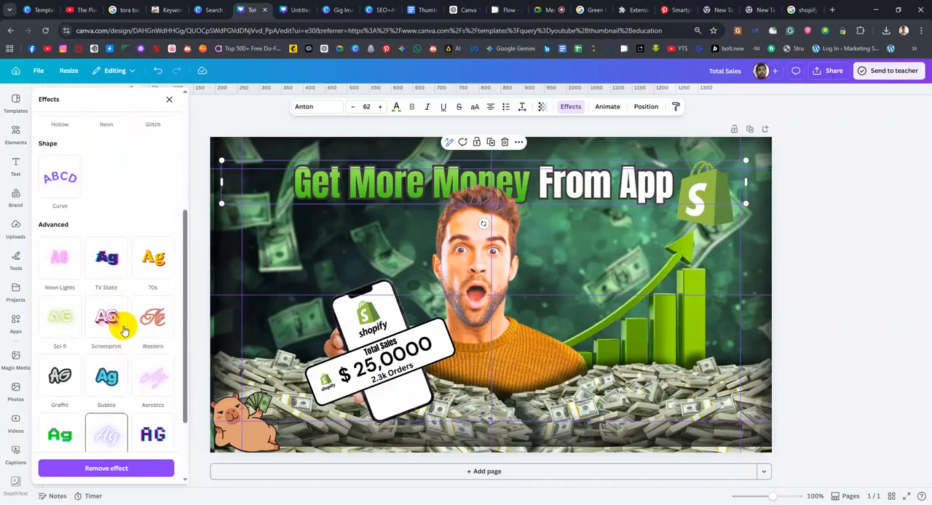
scroll(124, 324, up, 2)
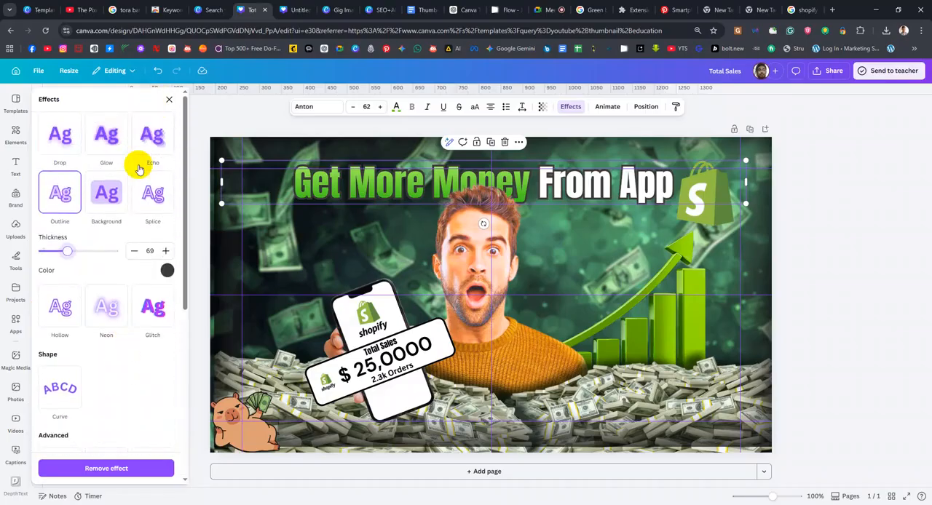